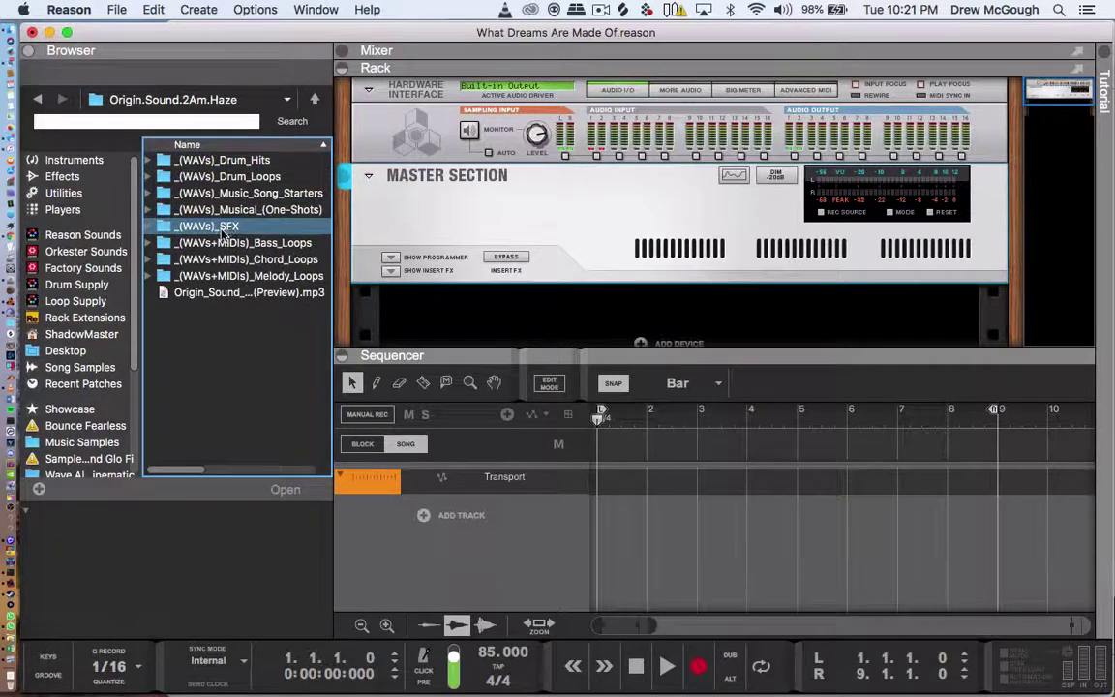
- Open the _(WAVs+MIDIs)_Melody_Loops folder, preview OS_2AM_85_E_Ari and Ben Melody.wav, and go into its _(MIDIs)_Files subfolder
{"action": "double_click", "coordinate": [232, 276]}
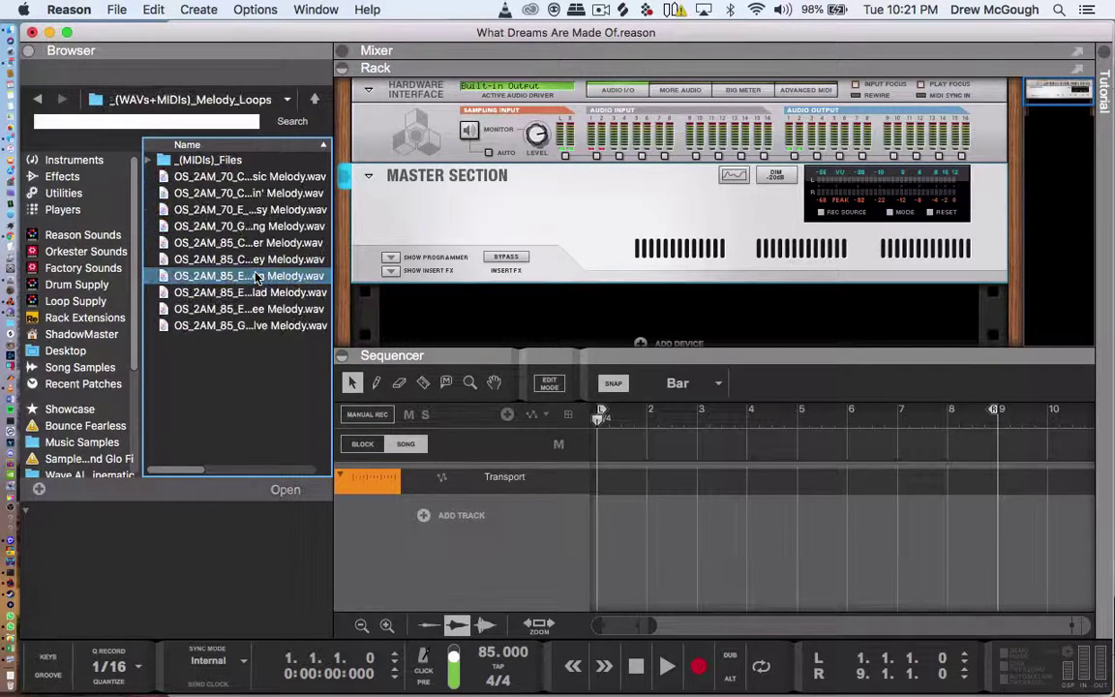
{"action": "left_click", "coordinate": [233, 276]}
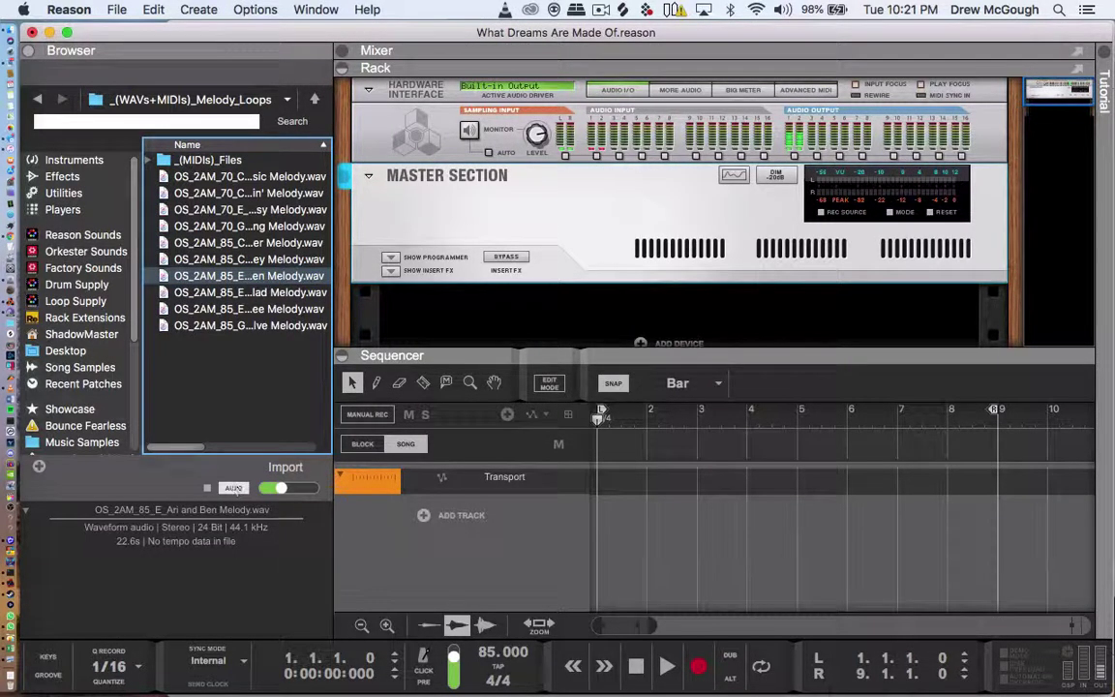
{"action": "double_click", "coordinate": [208, 159]}
{"action": "left_click", "coordinate": [254, 276]}
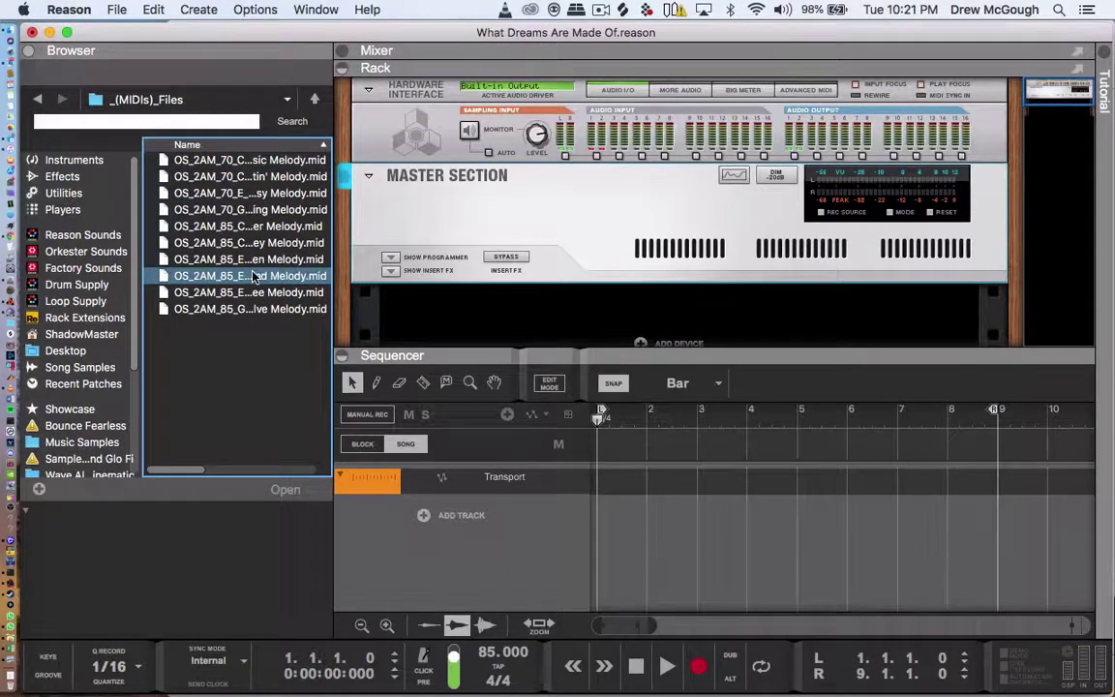
- Import OS_2AM_85_E_Ari and Ben Melody.mid as an instrument track and play it
{"action": "left_click", "coordinate": [255, 263]}
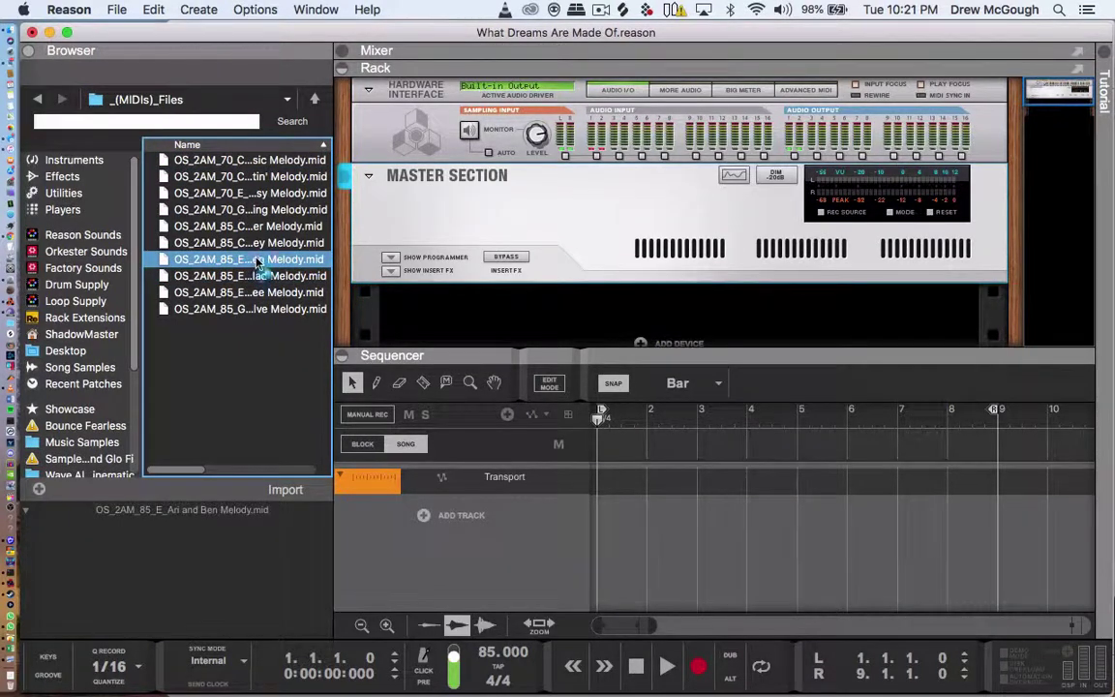
{"action": "double_click", "coordinate": [257, 262]}
{"action": "key", "text": "space"}
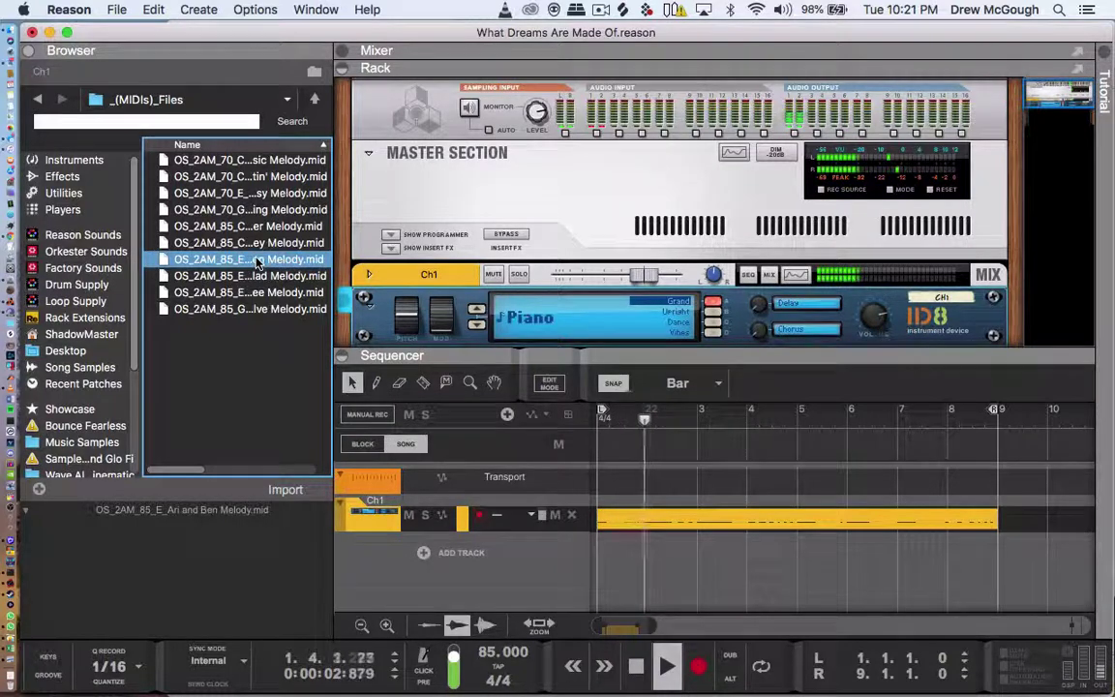
- Look through the other melody MIDI files and import OS_2AM_70_E_Blissy Melody.mid as an instrument track
{"action": "left_click", "coordinate": [267, 243]}
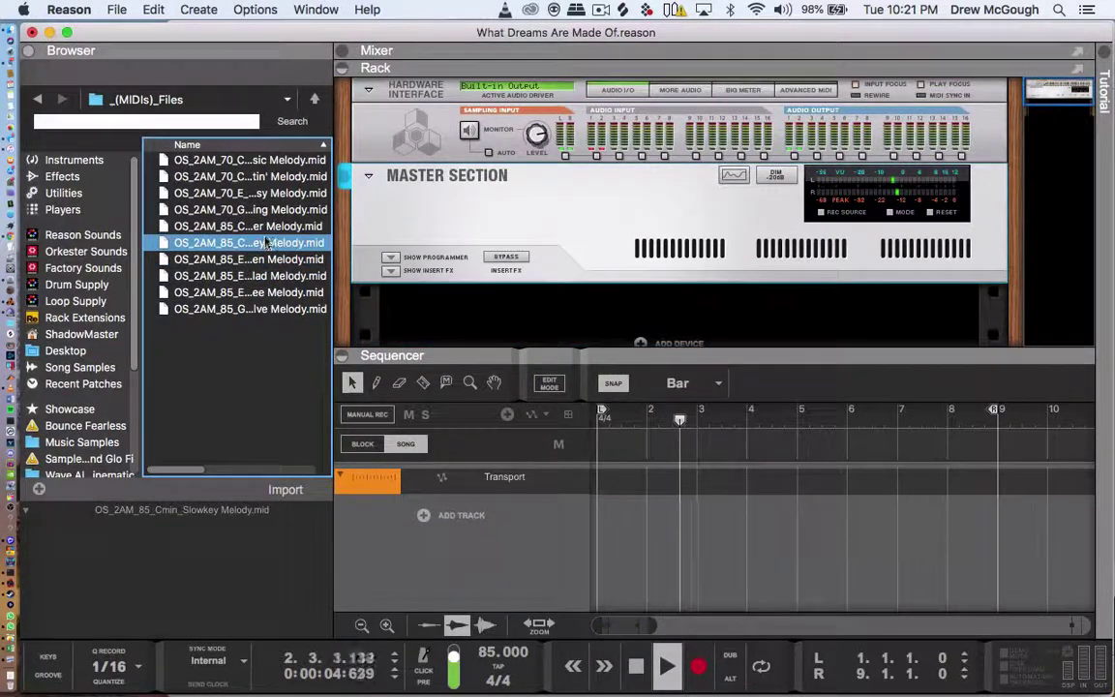
{"action": "key", "text": "Up"}
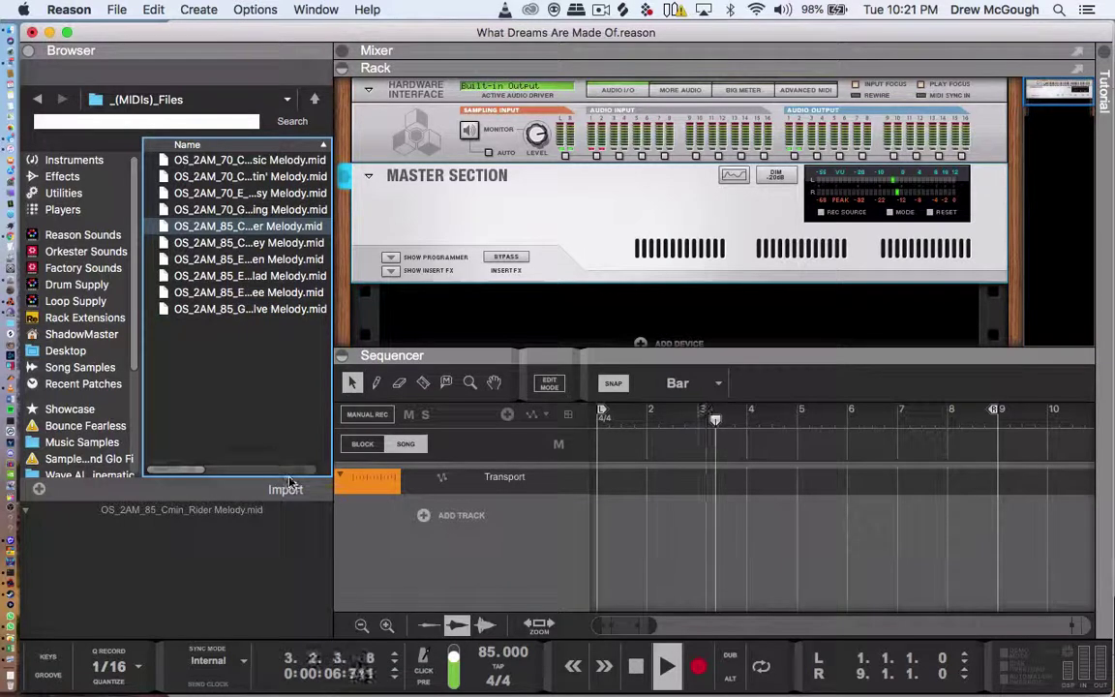
{"action": "left_click", "coordinate": [279, 177]}
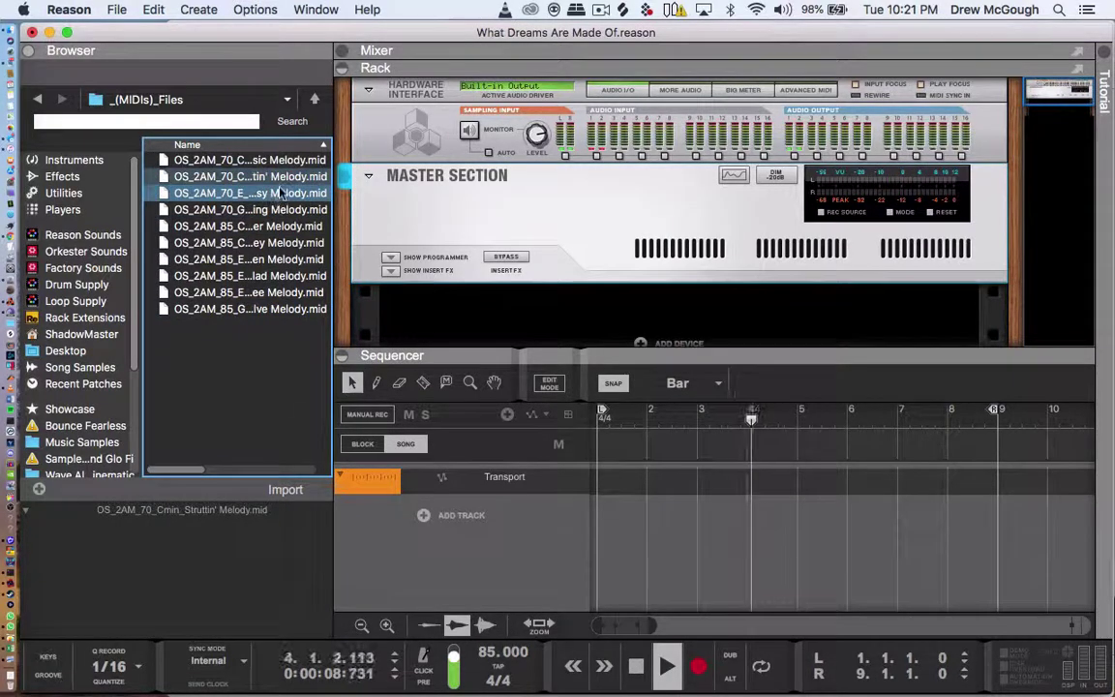
{"action": "left_click", "coordinate": [279, 193]}
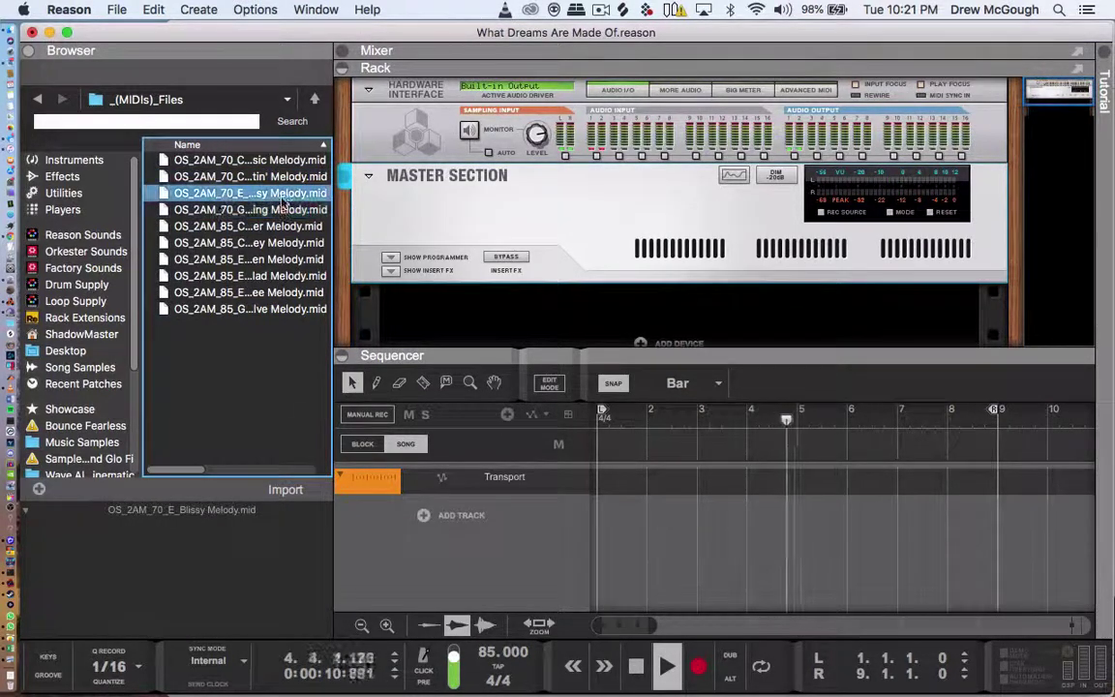
{"action": "double_click", "coordinate": [283, 197]}
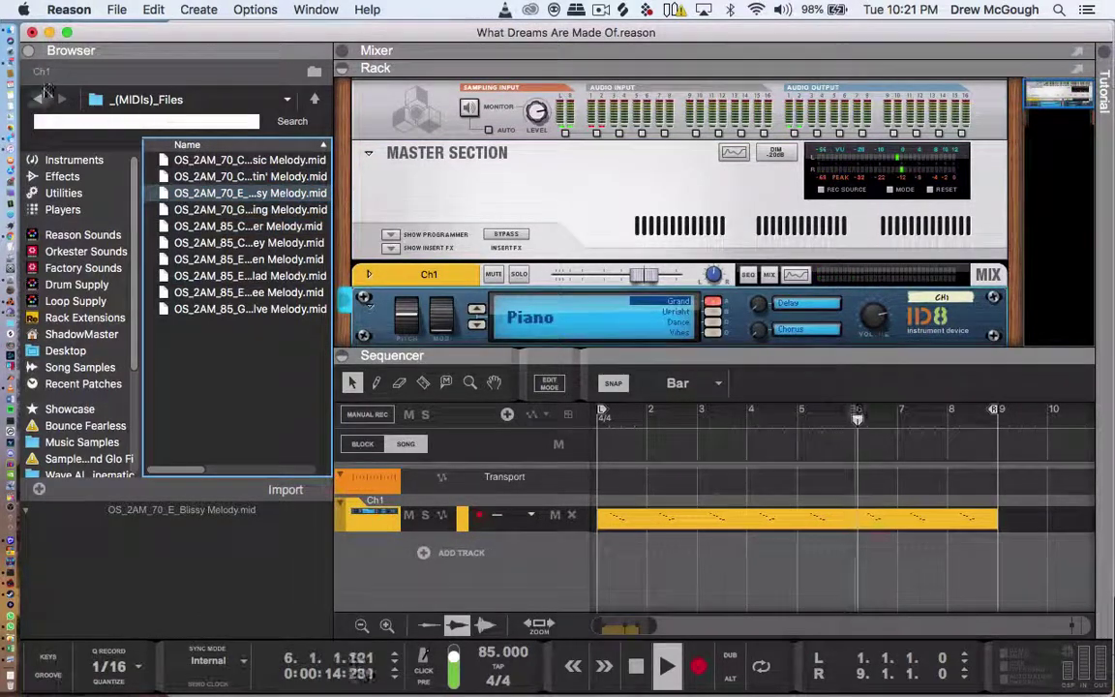
- Return to the audio files in _(WAVs+MIDIs)_Melody_Loops and select OS_2AM_70_E_Blissy Melody.wav for preview
{"action": "left_click", "coordinate": [40, 98]}
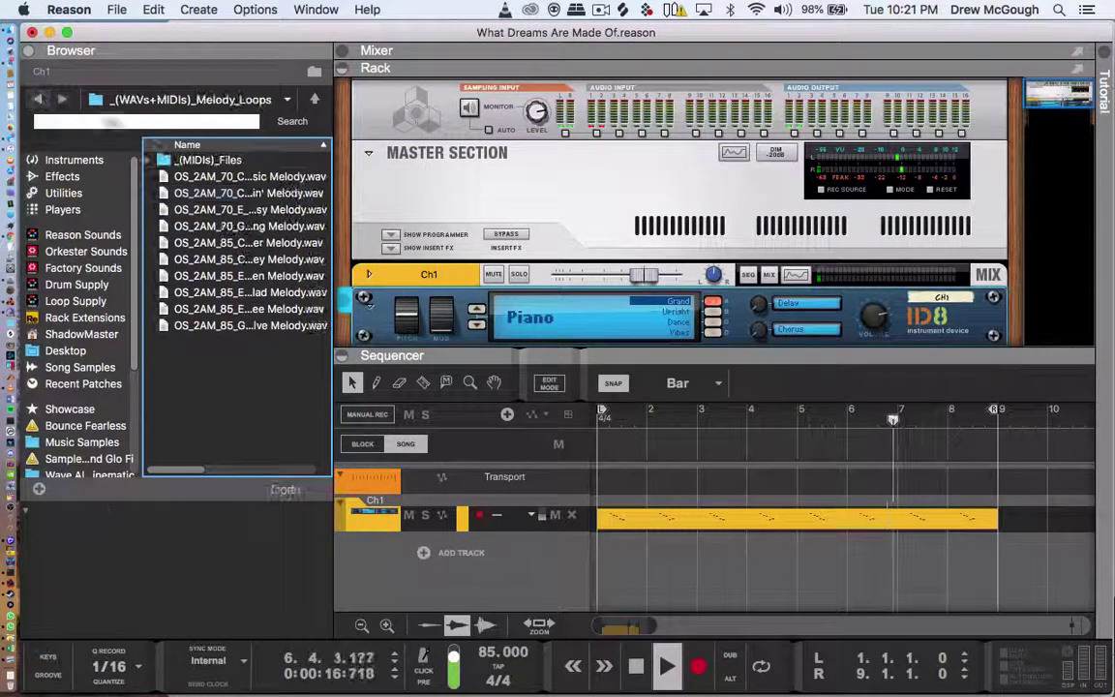
{"action": "left_click", "coordinate": [40, 99]}
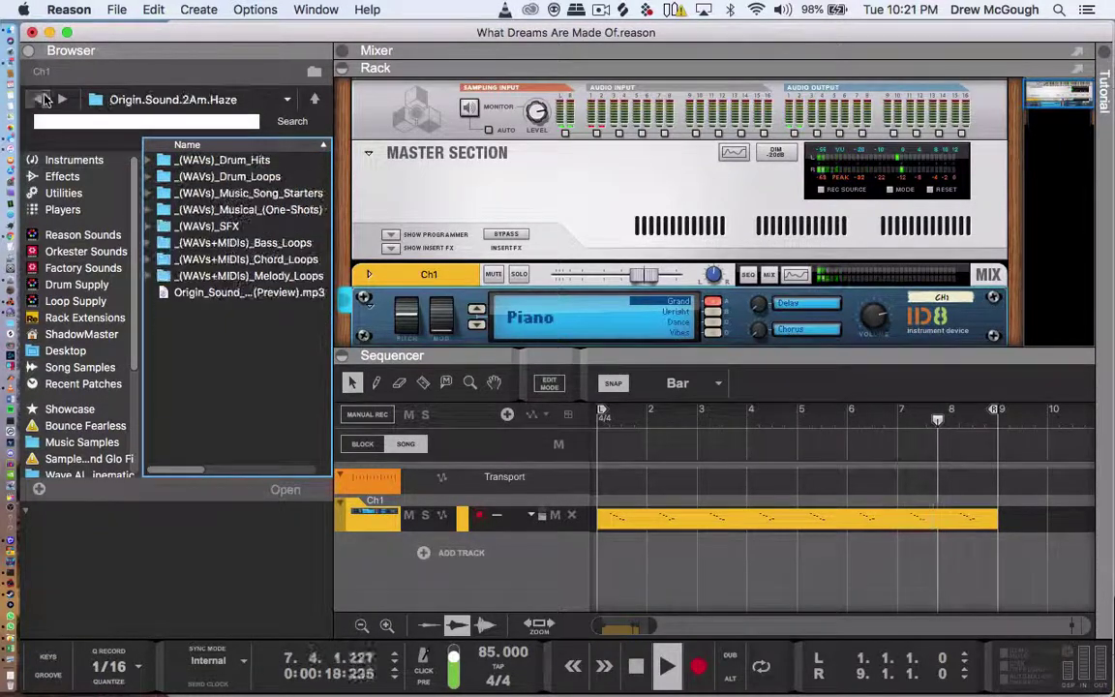
{"action": "double_click", "coordinate": [225, 276]}
{"action": "left_click", "coordinate": [275, 209]}
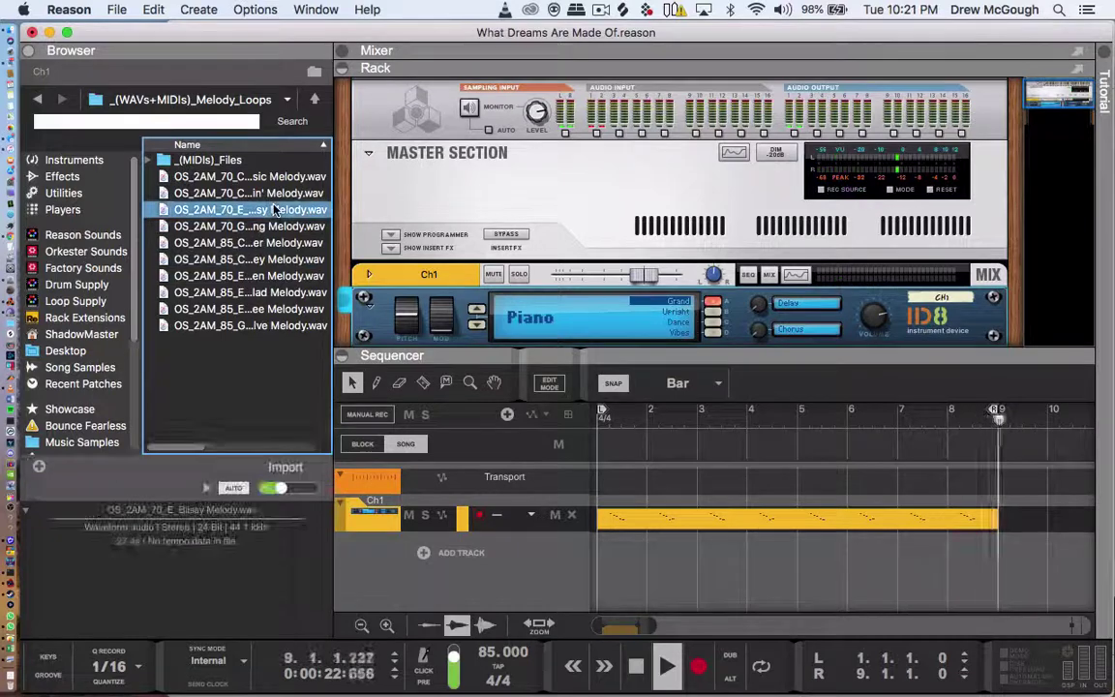
- Try OS_2AM_70_E_Blissy Melody.wav on a new audio track beneath the MIDI melody, and undo its placement
{"action": "left_click_drag", "start_coordinate": [249, 205], "coordinate": [455, 542]}
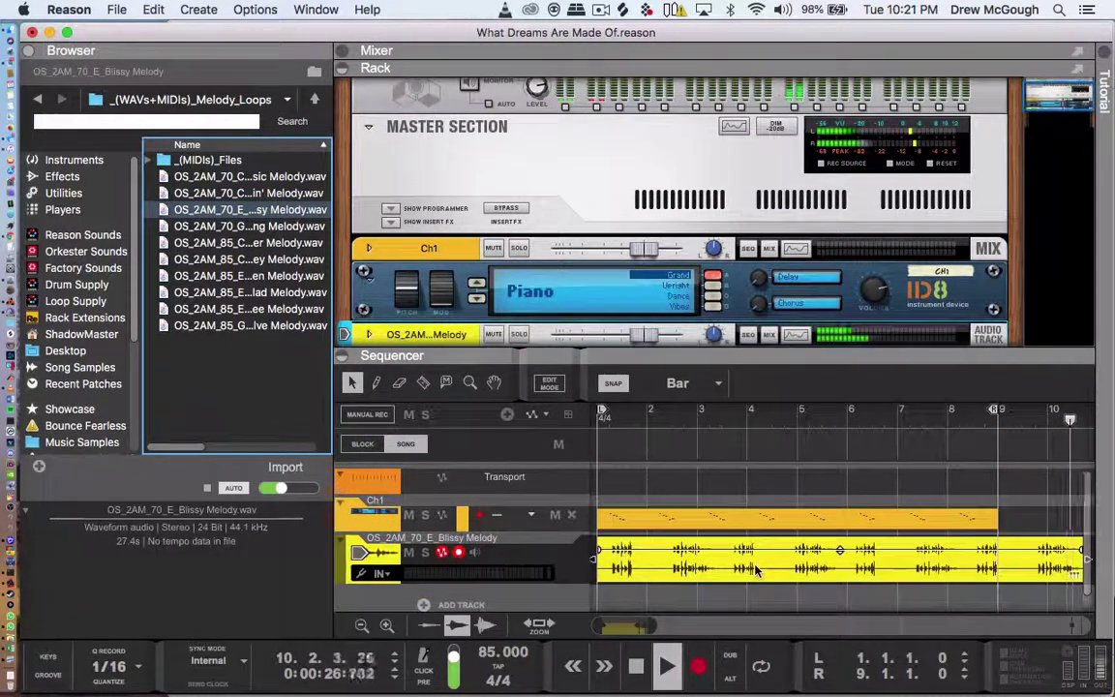
{"action": "key", "text": "super+z"}
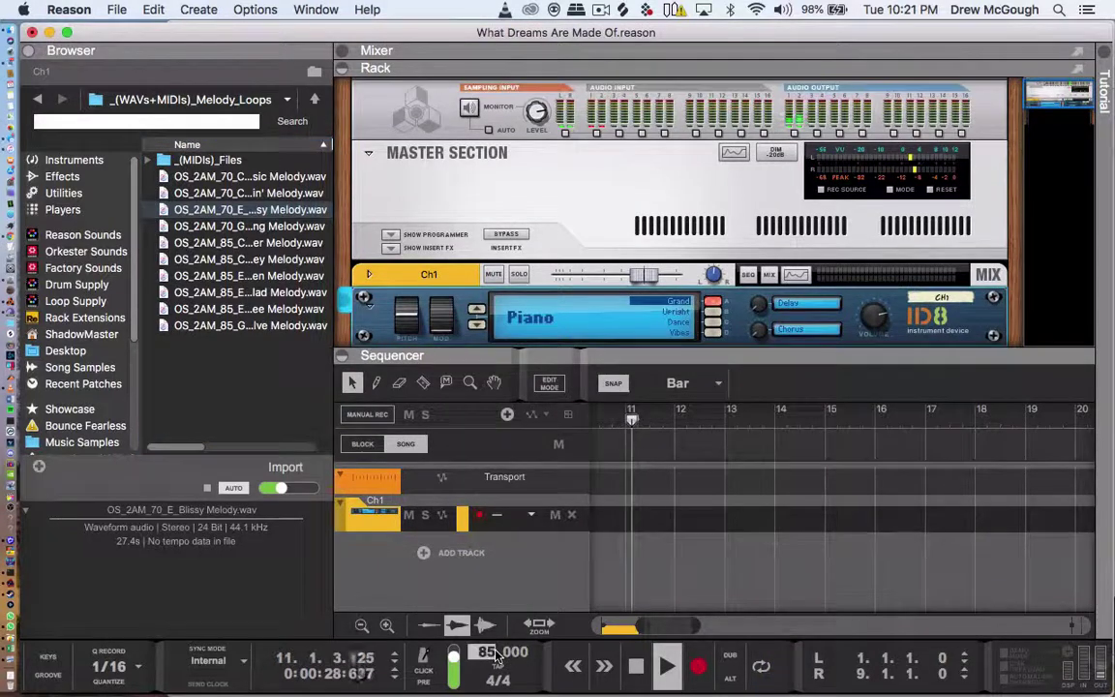
- Set the song tempo to 70 BPM and stop playback, returning to bar 1
{"action": "left_click_drag", "start_coordinate": [496, 656], "coordinate": [495, 678]}
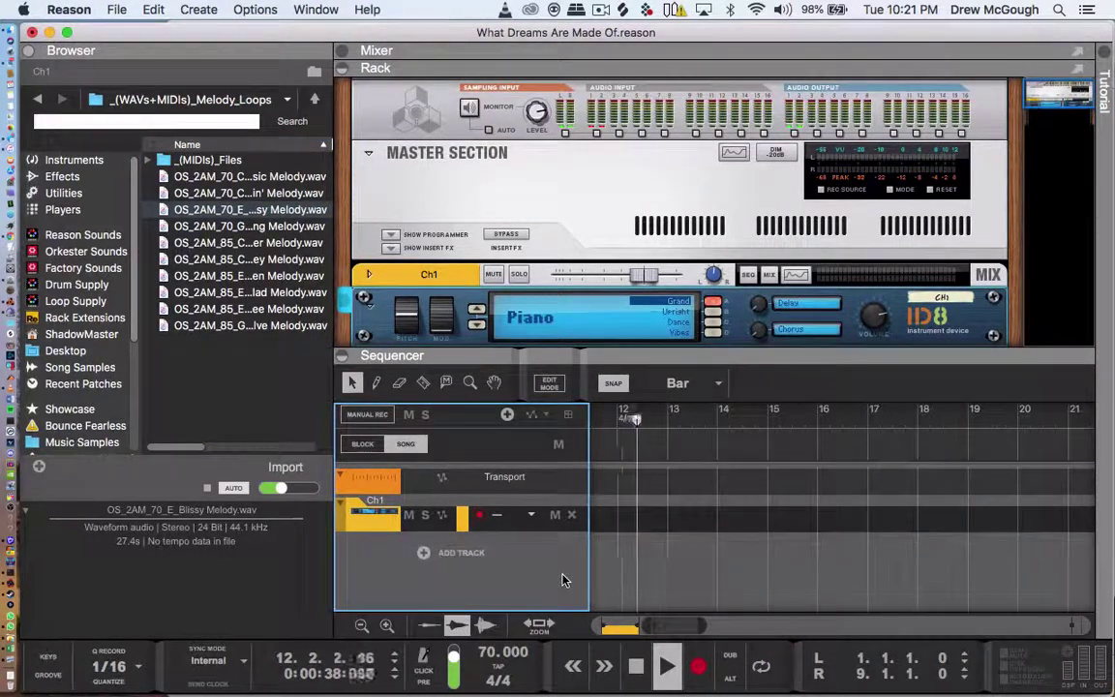
{"action": "key", "text": "space"}
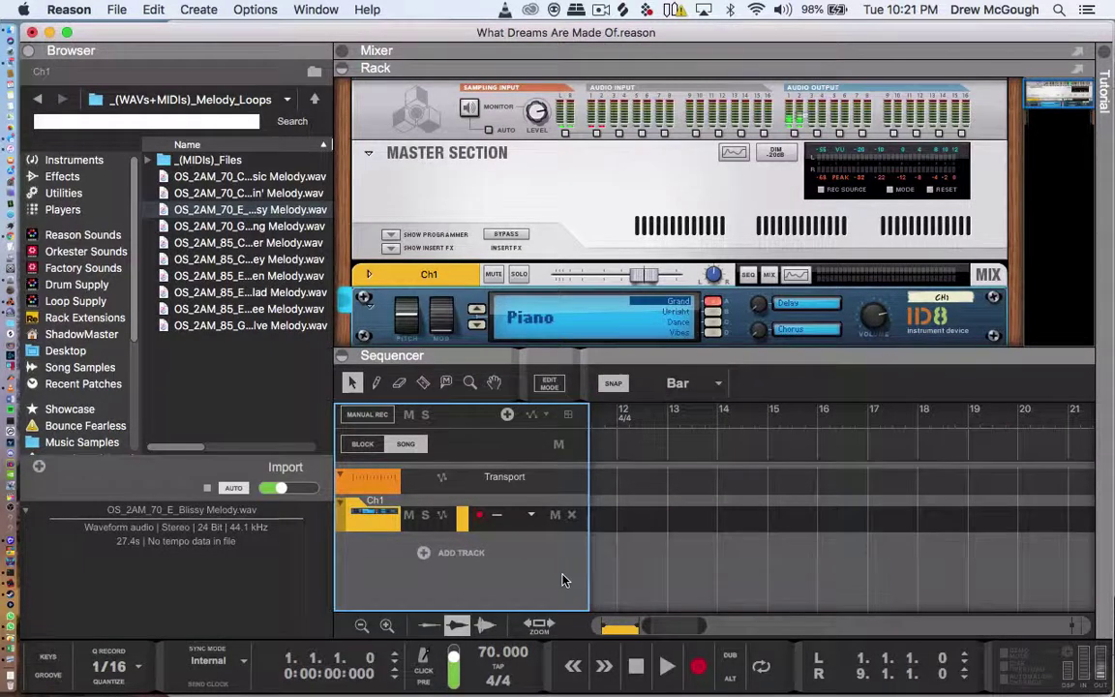
{"action": "left_click_drag", "start_coordinate": [667, 625], "coordinate": [445, 621]}
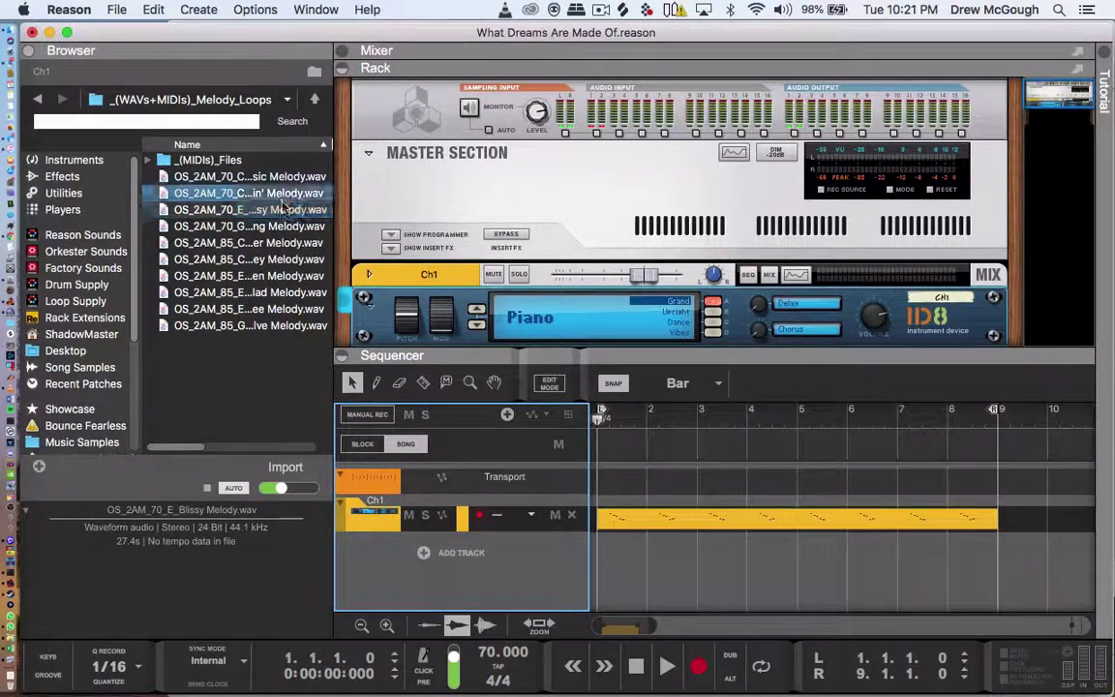
- Add OS_2AM_70_E_Blissy Melody.wav as a new audio track at bar 1 and play it with the MIDI melody
{"action": "left_click_drag", "start_coordinate": [287, 209], "coordinate": [282, 278]}
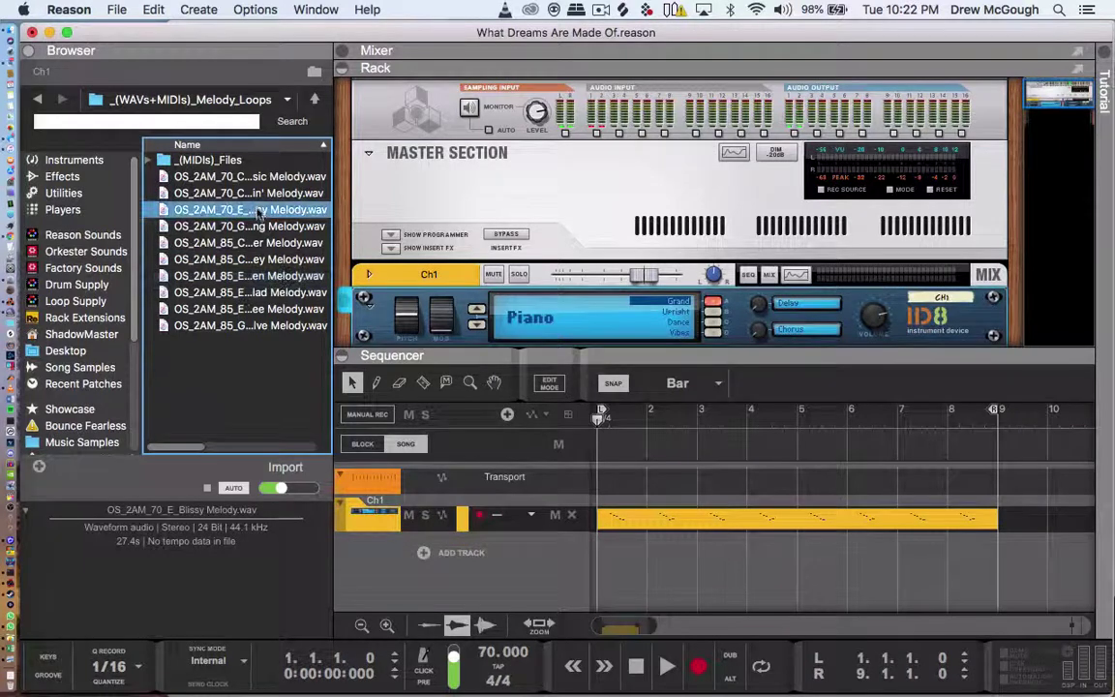
{"action": "left_click_drag", "start_coordinate": [242, 207], "coordinate": [706, 602]}
{"action": "key", "text": "space"}
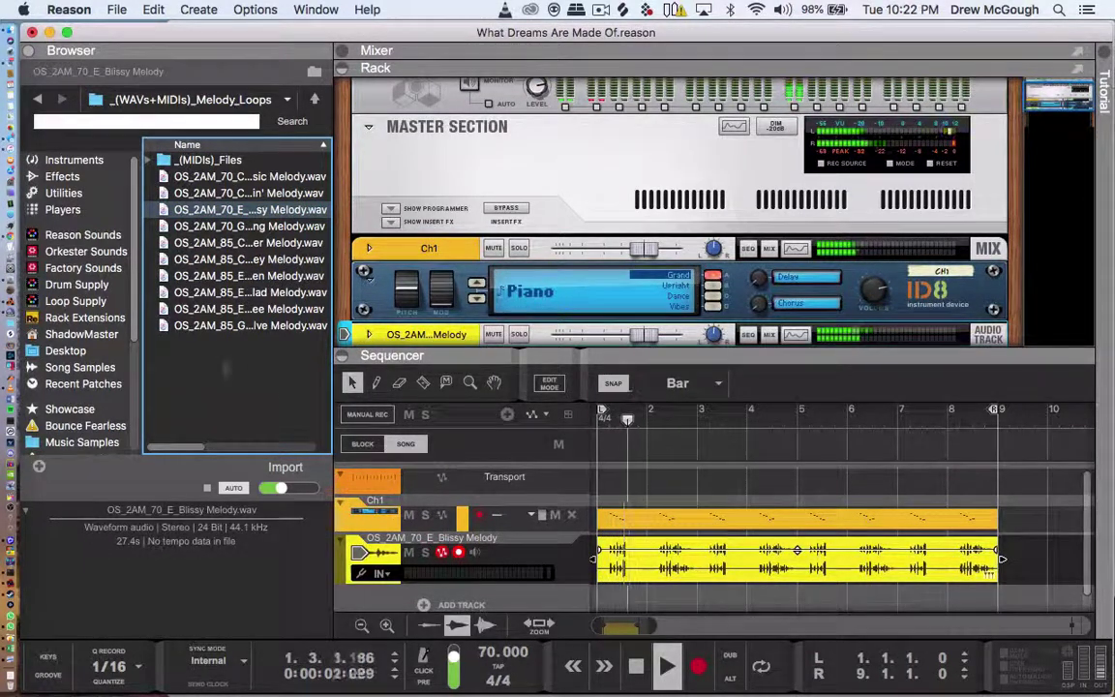
- Replace the MIDI melody track's piano instrument with the recently used Sine Pluck -SP.cmb patch
{"action": "left_click", "coordinate": [106, 384]}
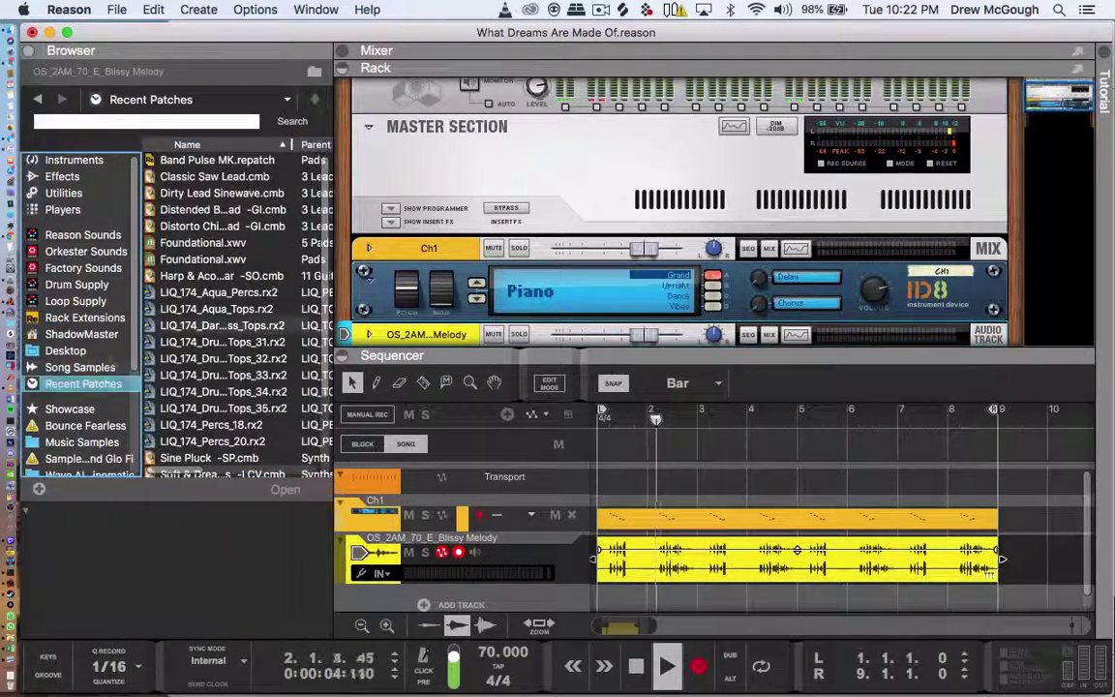
{"action": "scroll", "coordinate": [228, 363], "scroll_direction": "down", "scroll_amount": 2}
{"action": "left_click", "coordinate": [228, 359]}
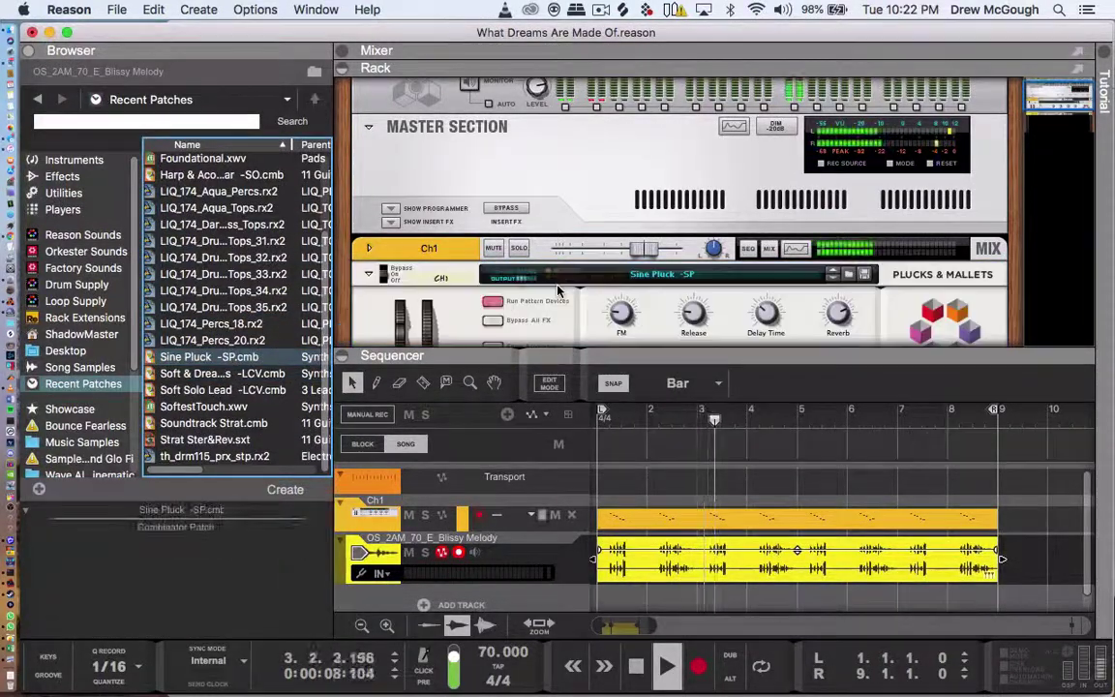
{"action": "left_click", "coordinate": [689, 283]}
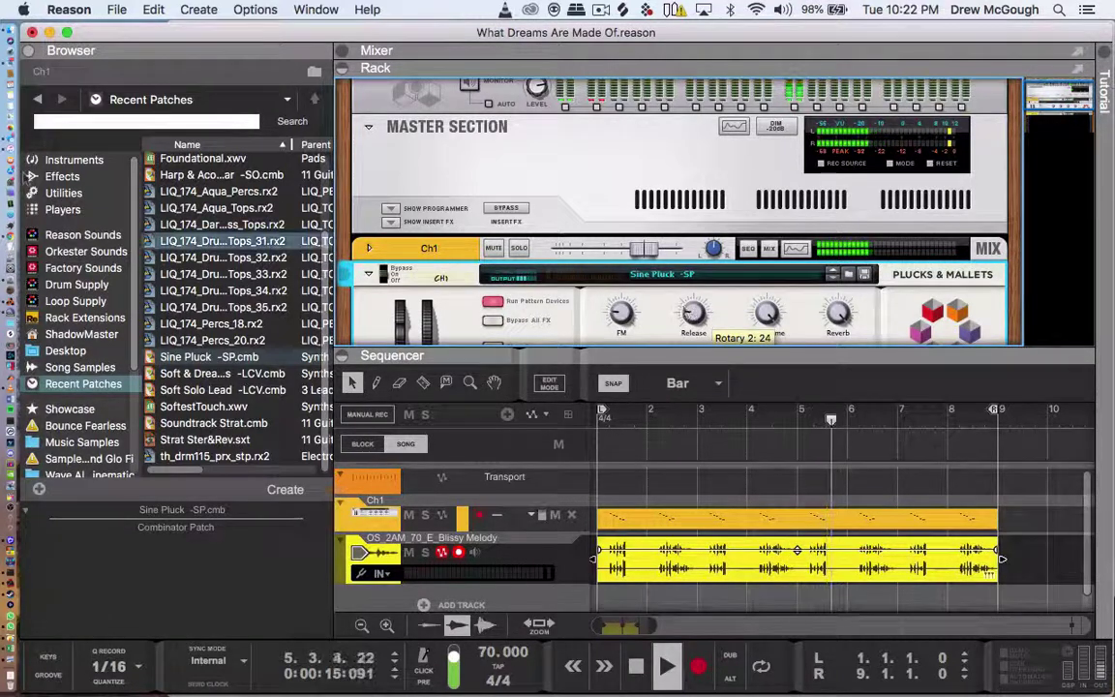
- Import OS_2AM_70_E_Blissy Chords.mid from the MIDI subfolder of _(WAVs+MIDIs)_Chord_Loops as a new instrument track
{"action": "left_click", "coordinate": [41, 98]}
{"action": "left_click", "coordinate": [41, 98]}
{"action": "left_click", "coordinate": [262, 260]}
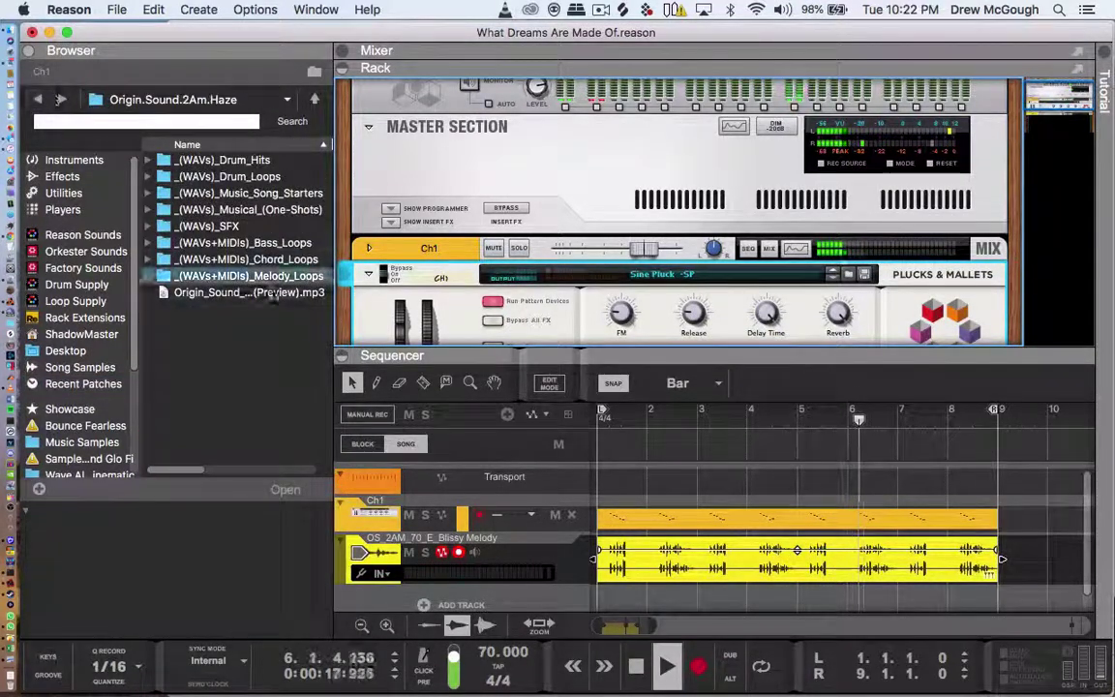
{"action": "double_click", "coordinate": [266, 260]}
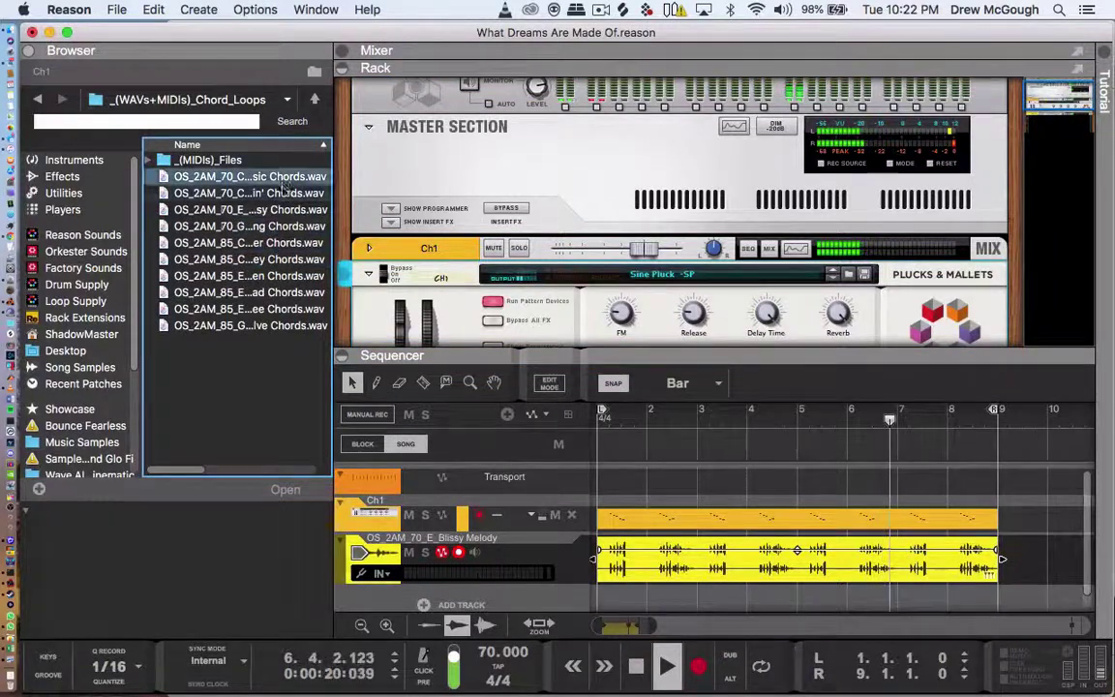
{"action": "left_click", "coordinate": [282, 210]}
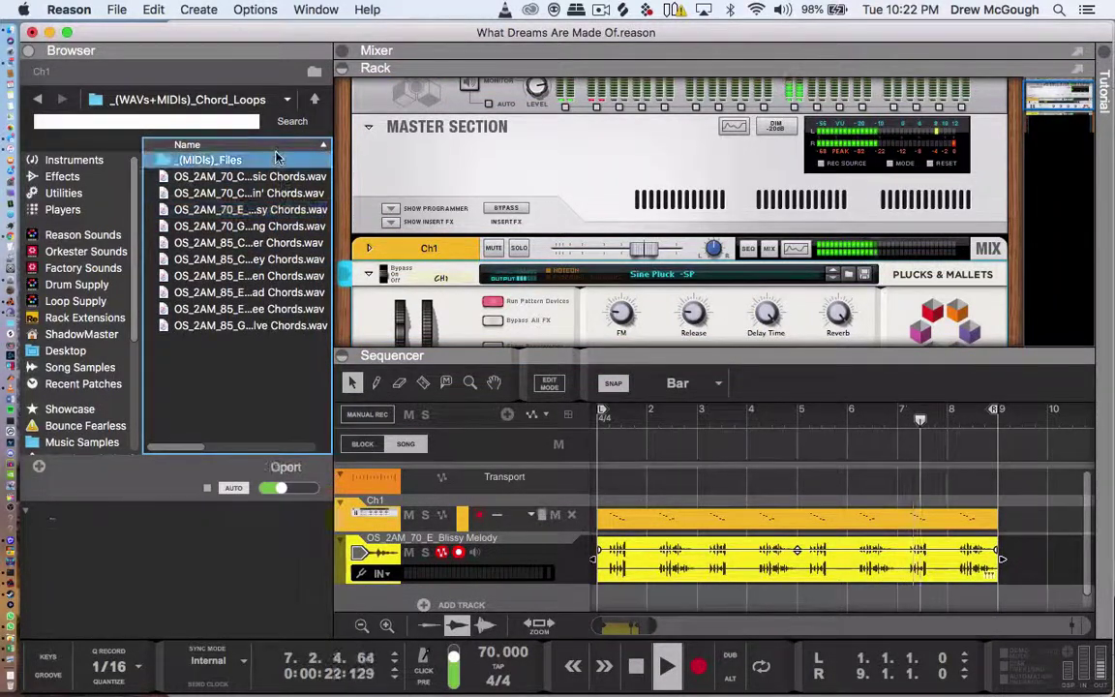
{"action": "double_click", "coordinate": [278, 160]}
{"action": "double_click", "coordinate": [282, 193]}
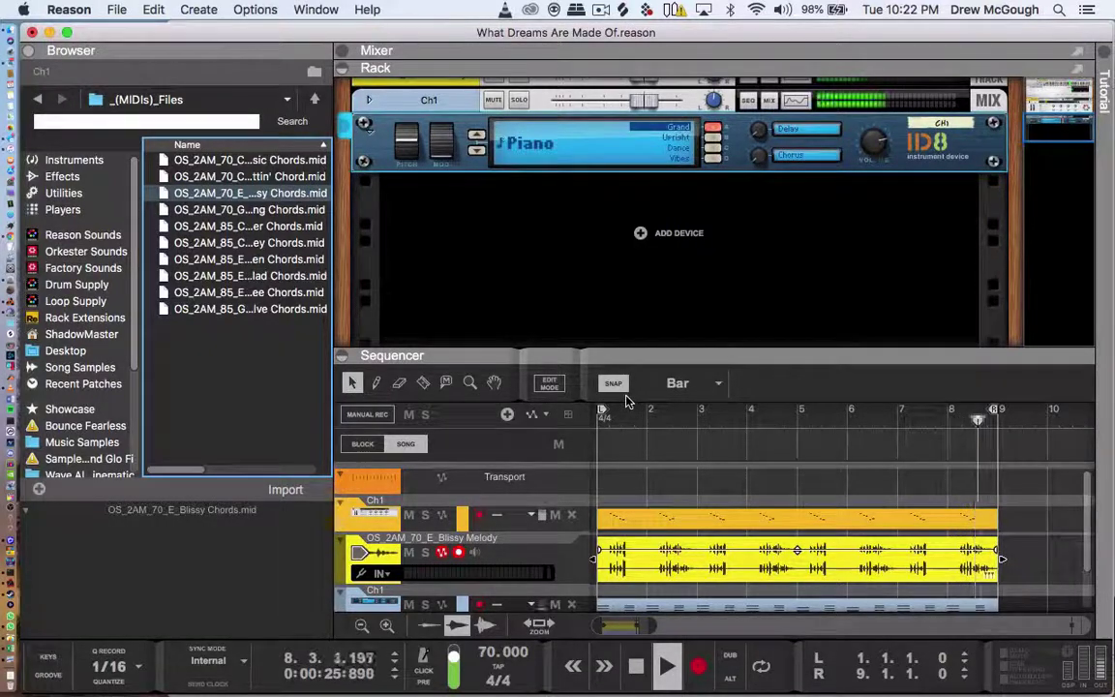
- Stop playback, maximize the sequencer and open the blue chord clip to examine its notes
{"action": "key", "text": "space"}
{"action": "double_click", "coordinate": [689, 358]}
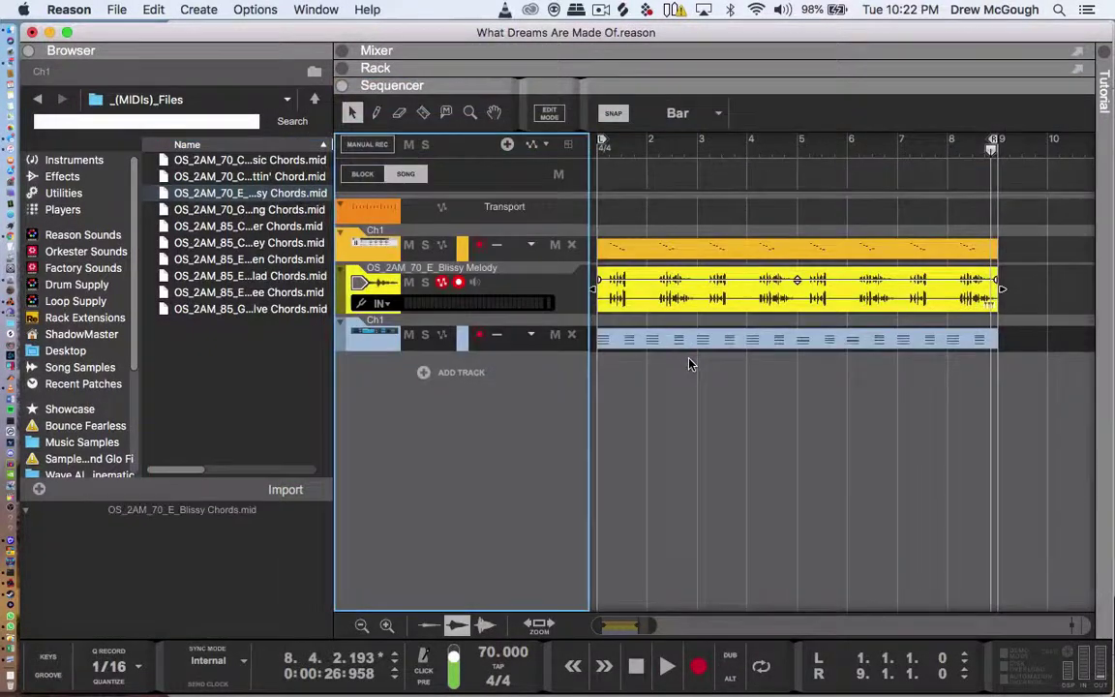
{"action": "double_click", "coordinate": [643, 340]}
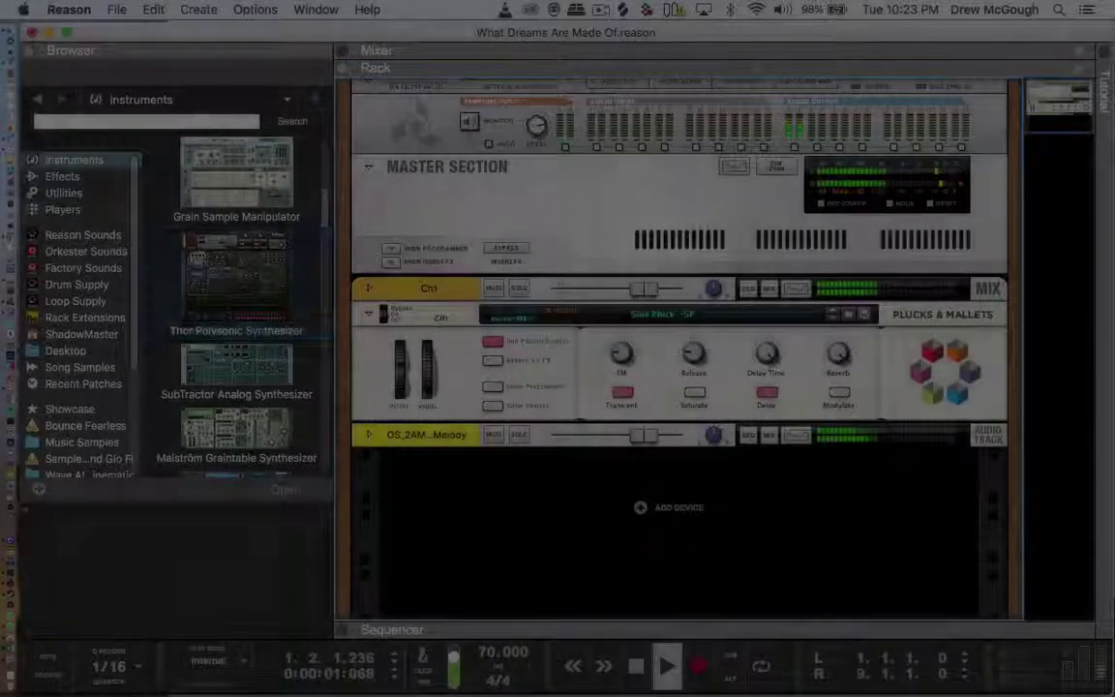
- Add a Scales & Chords player to the Sine Pluck instrument and set its key to E
{"action": "left_click", "coordinate": [81, 211]}
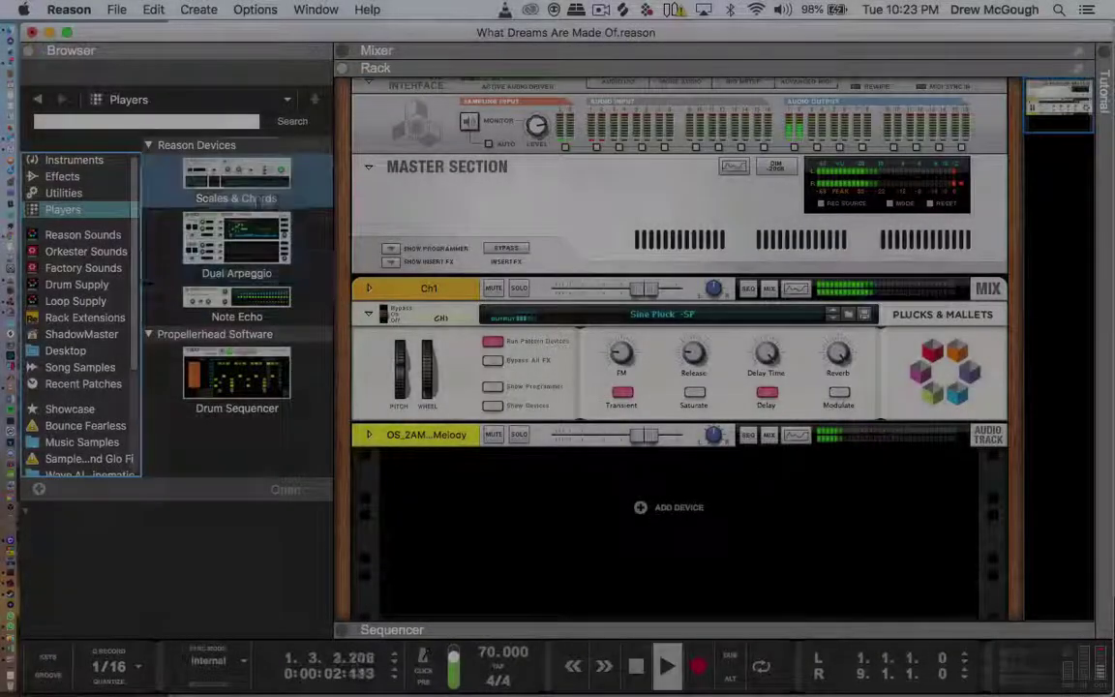
{"action": "left_click_drag", "start_coordinate": [236, 174], "coordinate": [678, 290]}
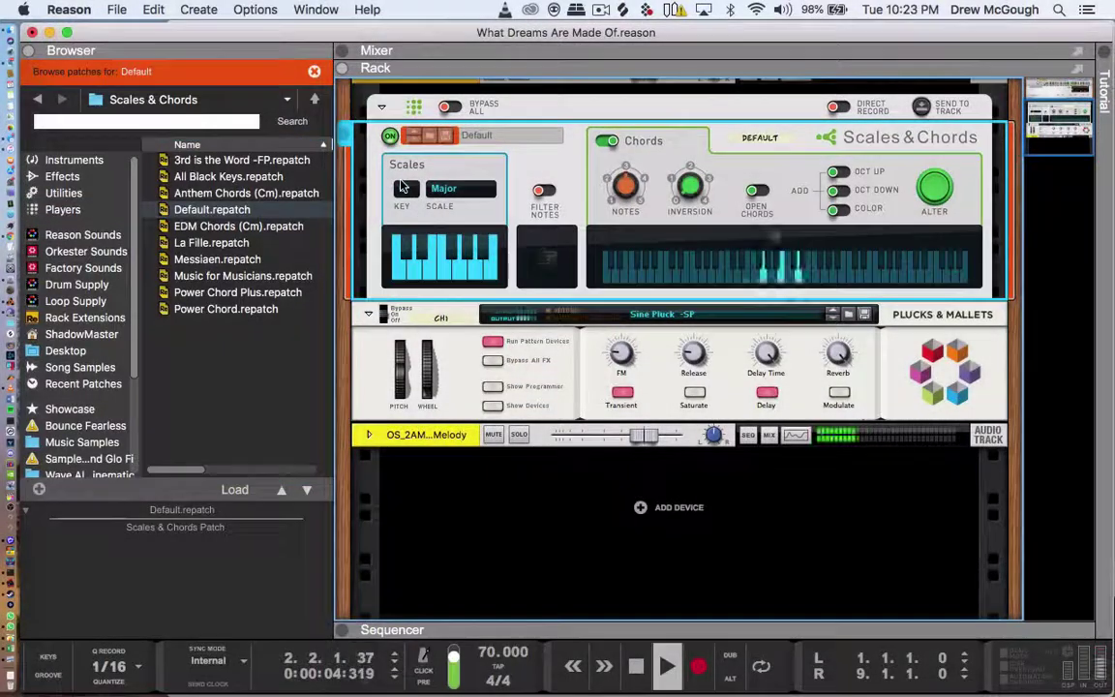
{"action": "left_click", "coordinate": [407, 191]}
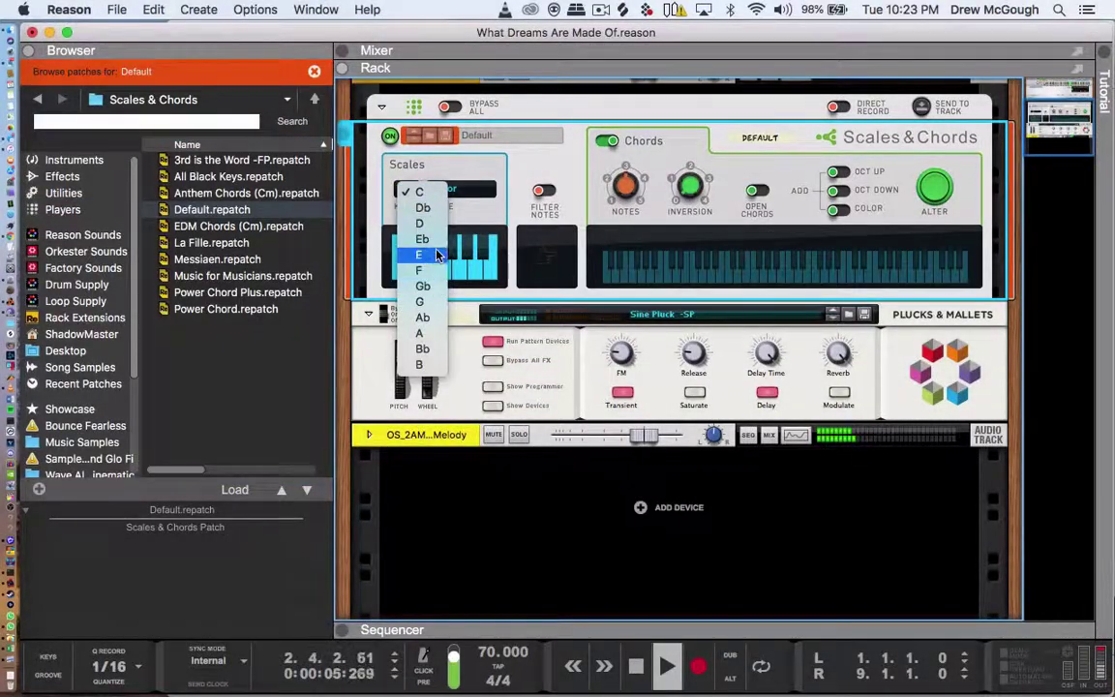
{"action": "left_click", "coordinate": [438, 255]}
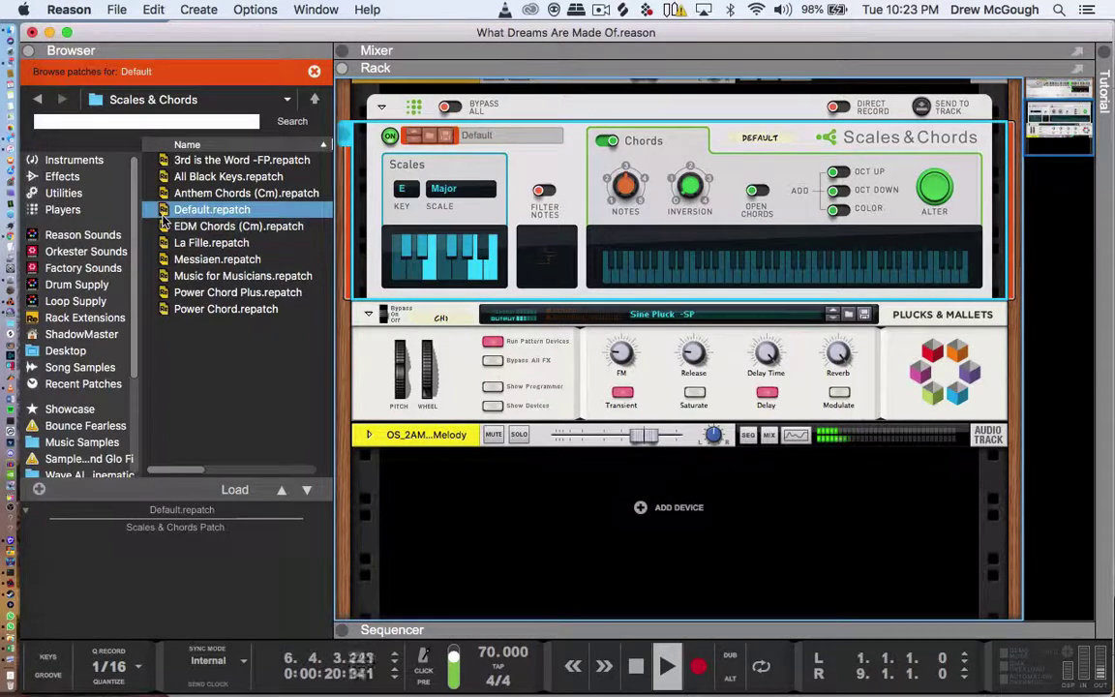
- Open the Unison MIDI Blueprint folder from the Music Samples location in the browser
{"action": "left_click", "coordinate": [74, 159]}
{"action": "scroll", "coordinate": [194, 333], "scroll_direction": "down", "scroll_amount": 5}
{"action": "scroll", "coordinate": [194, 333], "scroll_direction": "down", "scroll_amount": 10}
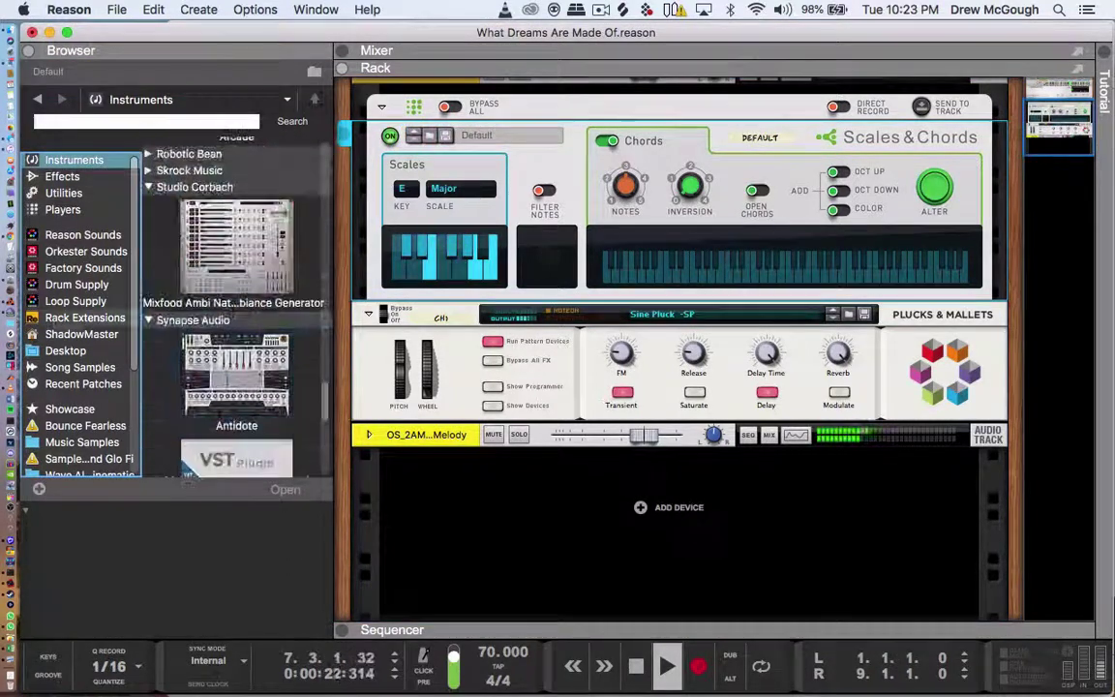
{"action": "left_click", "coordinate": [88, 442]}
{"action": "scroll", "coordinate": [210, 342], "scroll_direction": "down", "scroll_amount": 10}
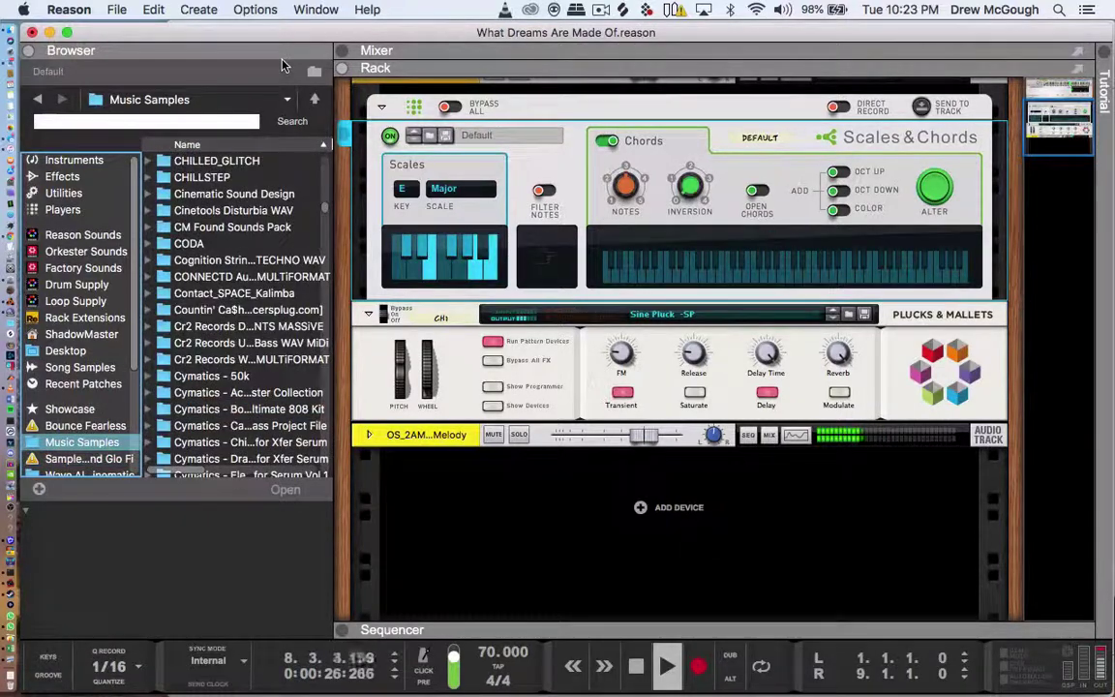
{"action": "scroll", "coordinate": [210, 342], "scroll_direction": "down", "scroll_amount": 20}
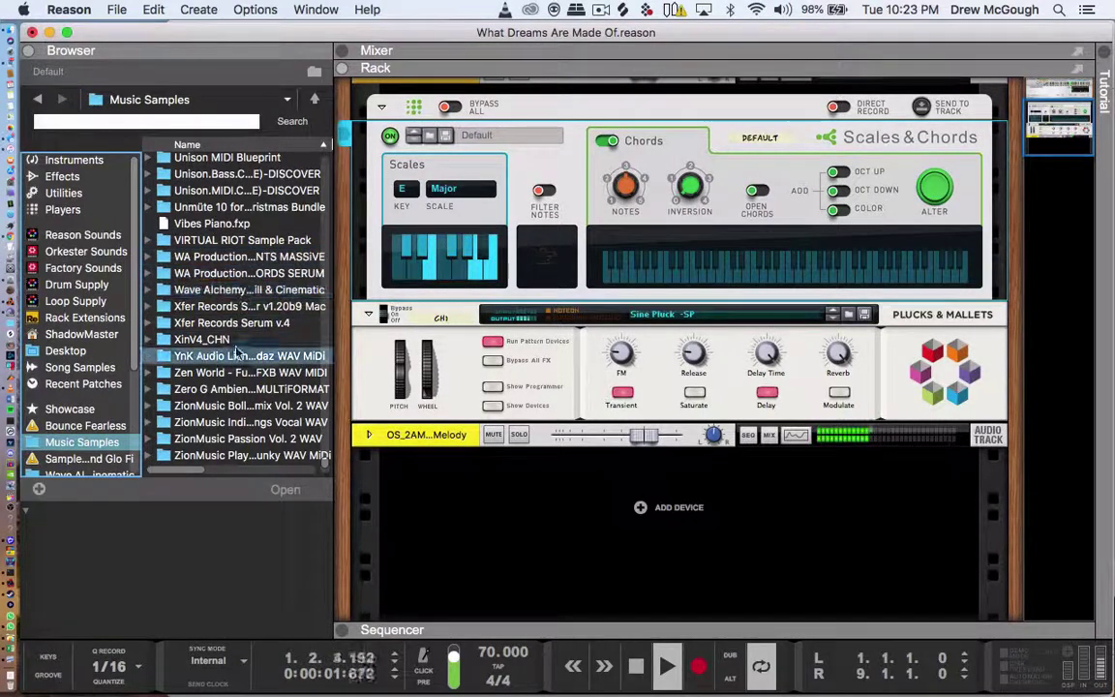
{"action": "double_click", "coordinate": [263, 159]}
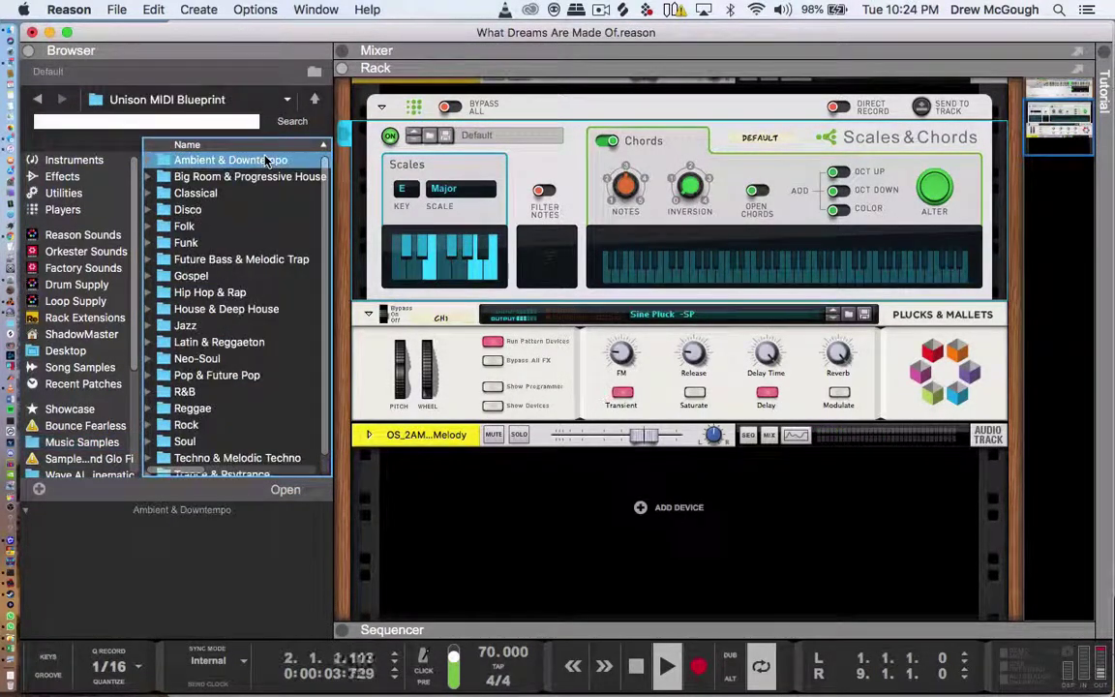
- Open the 01 - Chords in E Major folder within Ambient & Downtempo, under 05 - E Major - C# Minor
{"action": "double_click", "coordinate": [267, 161]}
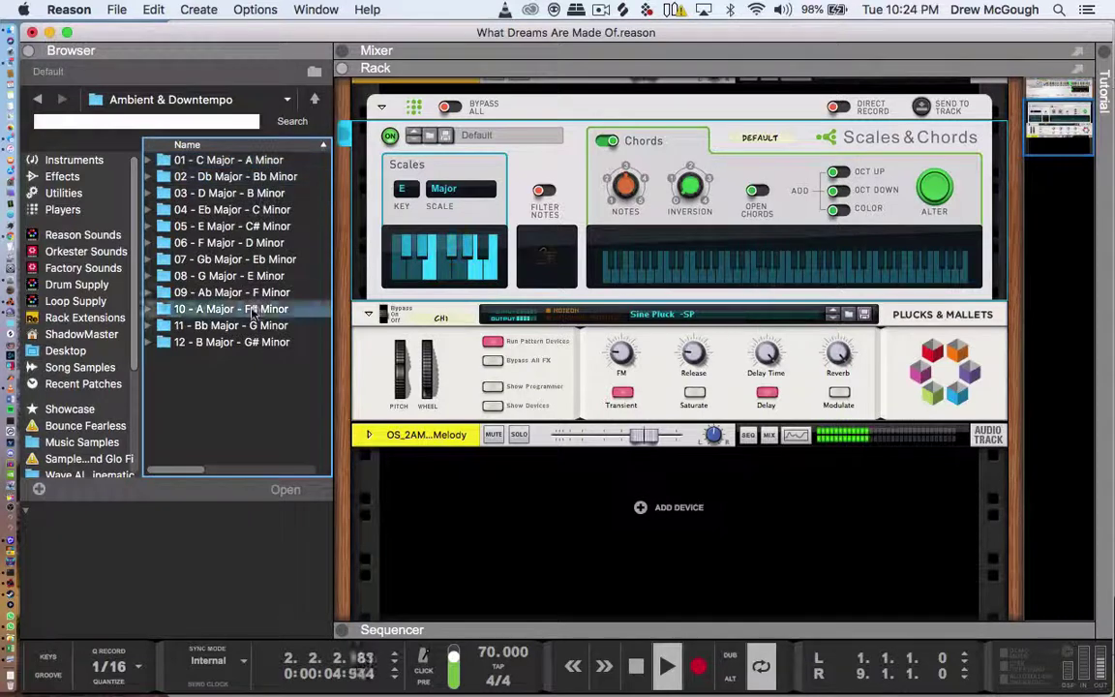
{"action": "double_click", "coordinate": [256, 226]}
{"action": "double_click", "coordinate": [254, 176]}
{"action": "double_click", "coordinate": [253, 161]}
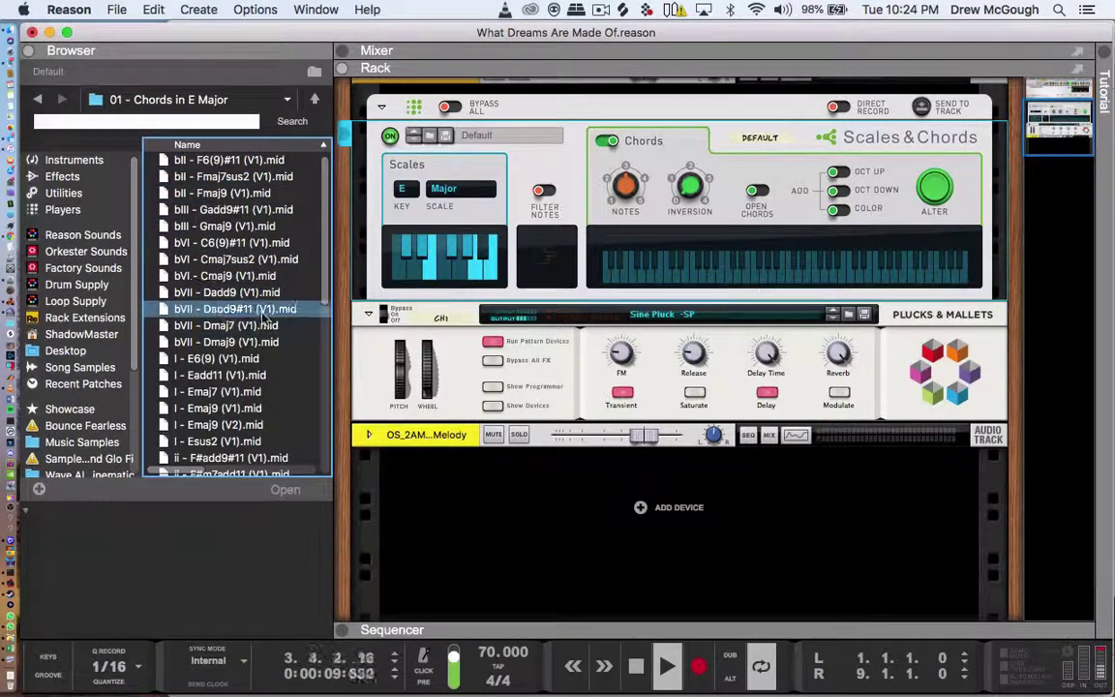
- Import I - Emaj7 (V1).mid as a new instrument track, show the sequencer and stop playback
{"action": "scroll", "coordinate": [253, 366], "scroll_direction": "down", "scroll_amount": 3}
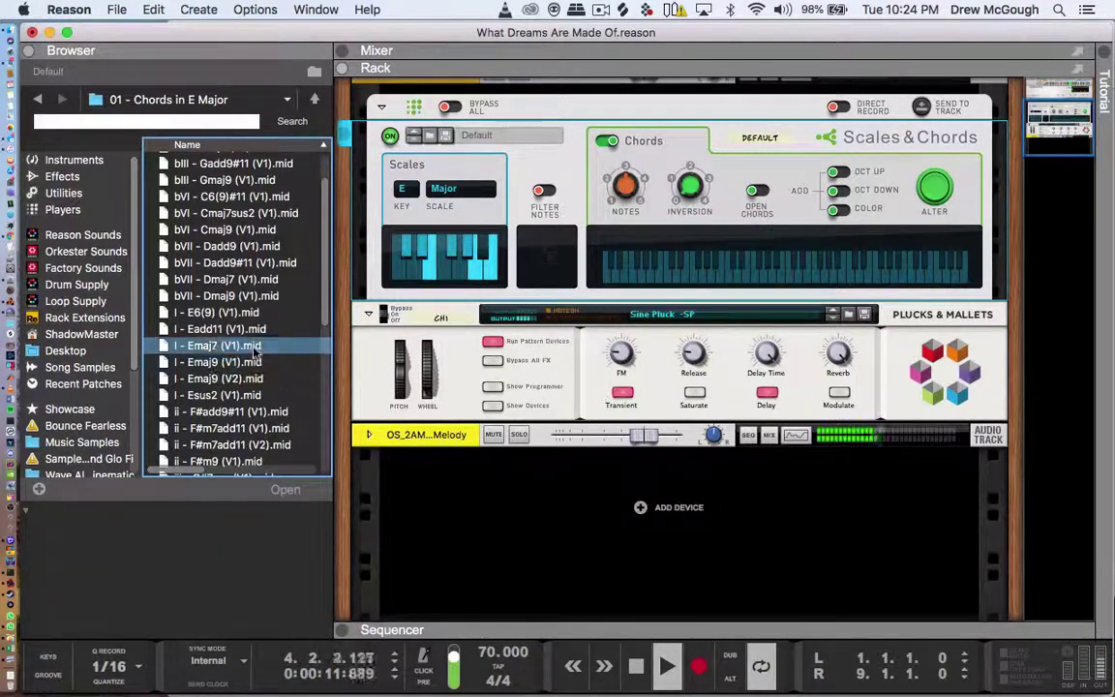
{"action": "double_click", "coordinate": [254, 348]}
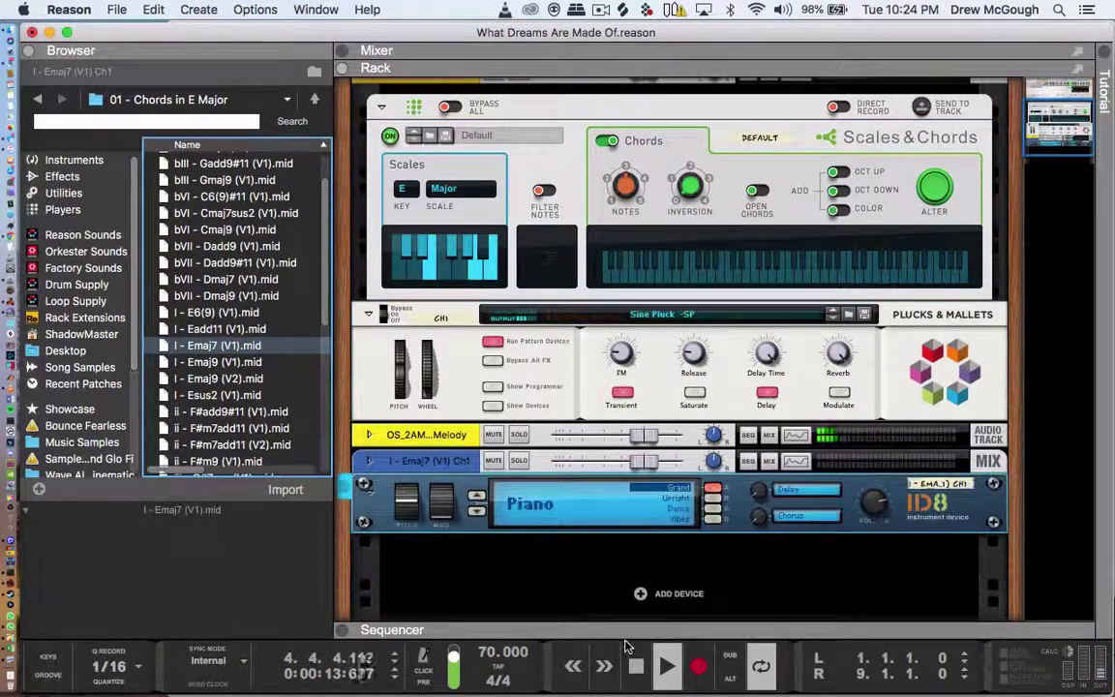
{"action": "double_click", "coordinate": [625, 633]}
{"action": "key", "text": "space"}
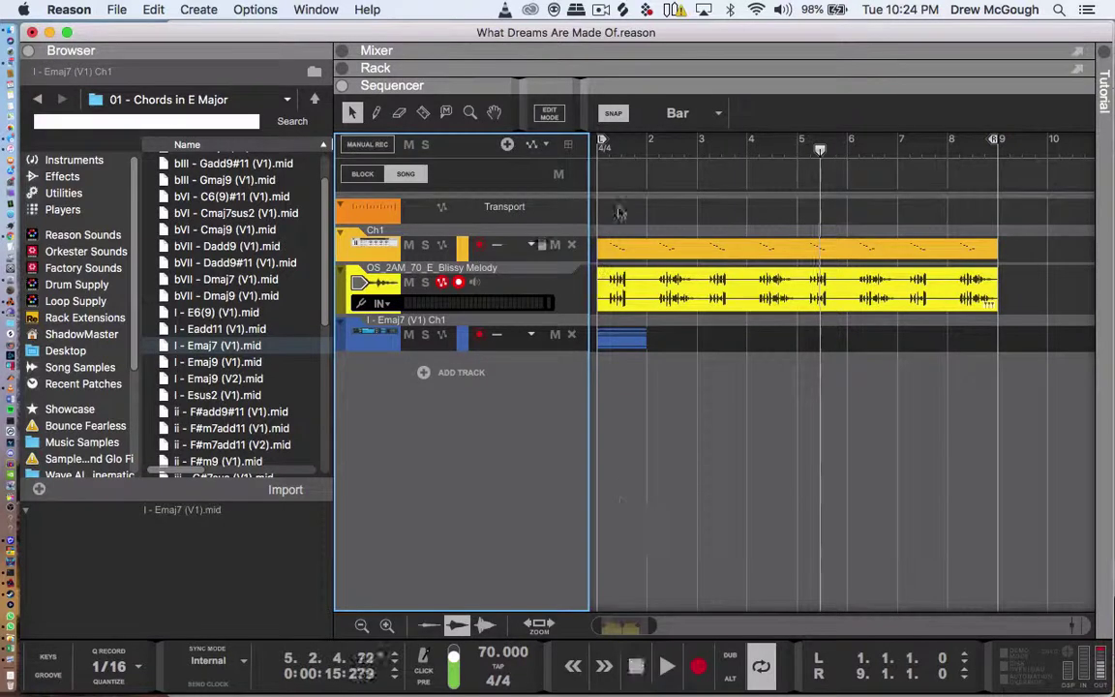
- Extend the Emaj7 clip to two bars and restart playback from the beginning of the song
{"action": "left_click", "coordinate": [646, 147]}
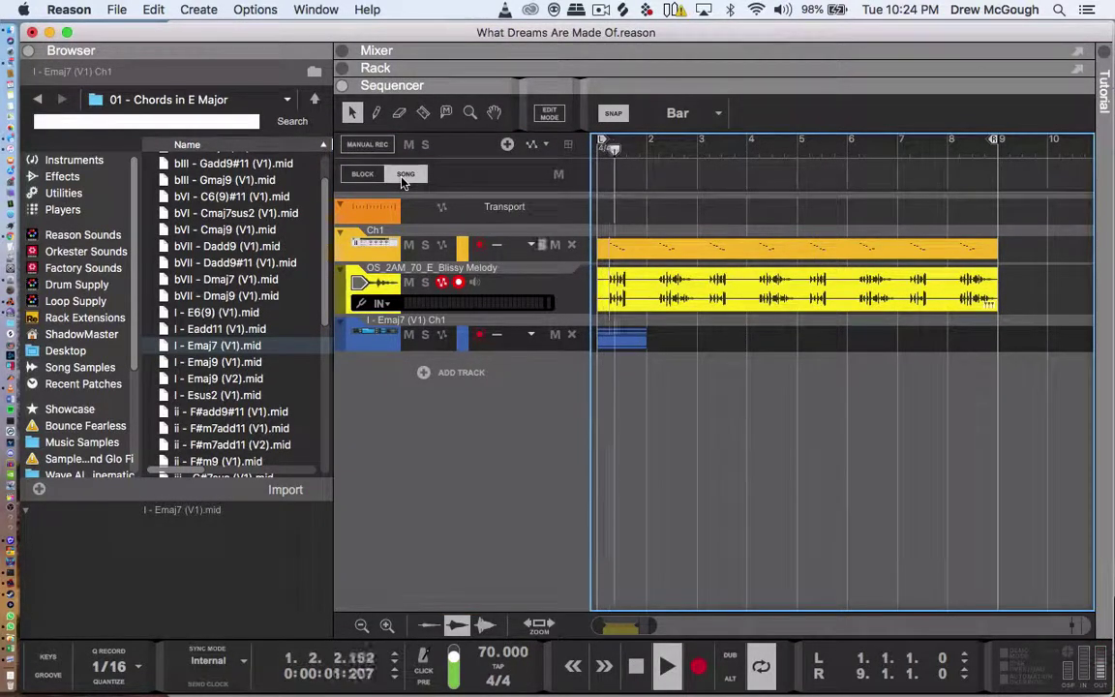
{"action": "left_click", "coordinate": [631, 338]}
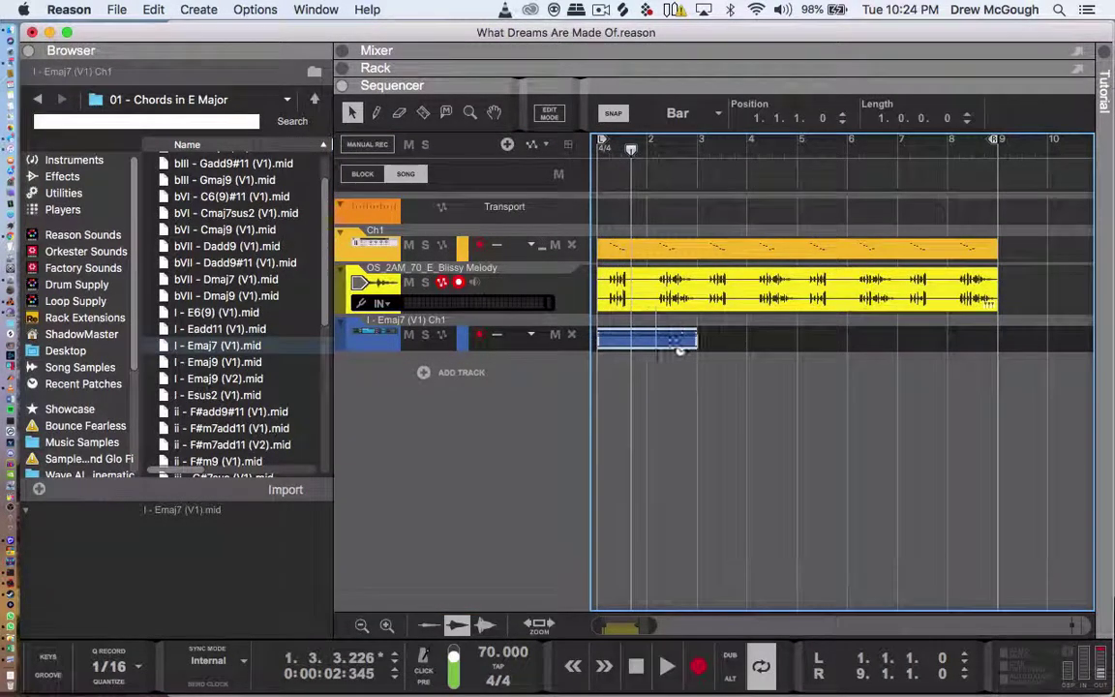
{"action": "key", "text": "shift+Return"}
{"action": "key", "text": "space"}
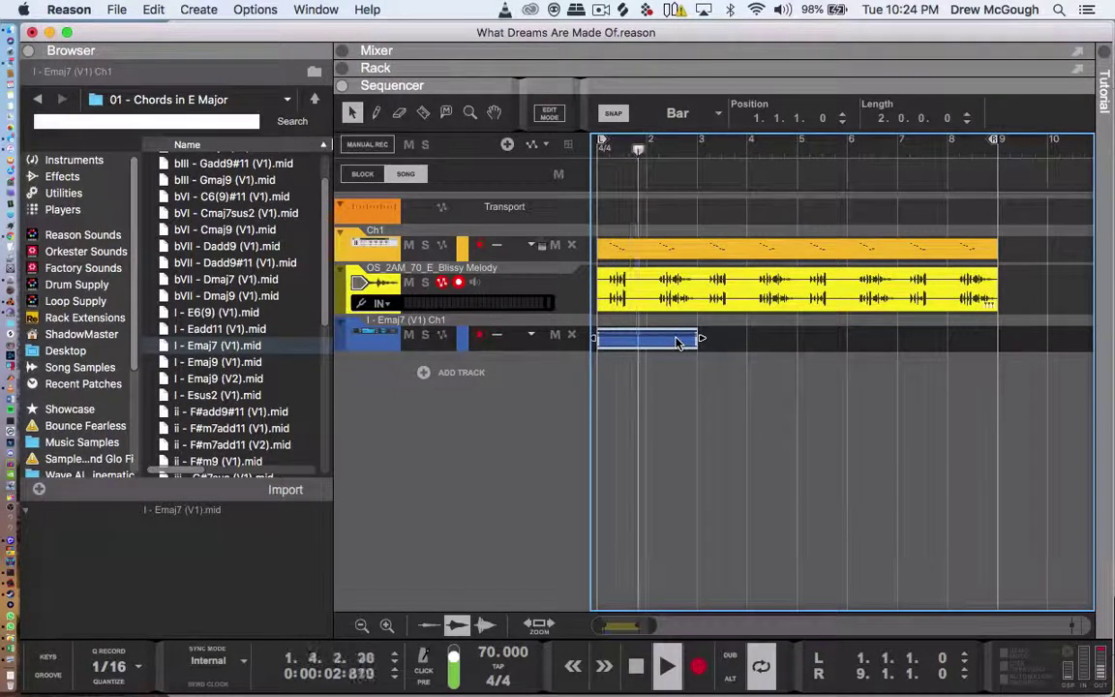
- Try I - Emaj9 (V1).mid as a two-bar clip at bar 3 of the Emaj7 track and undo its import
{"action": "left_click", "coordinate": [218, 362]}
{"action": "left_click_drag", "start_coordinate": [218, 362], "coordinate": [771, 337]}
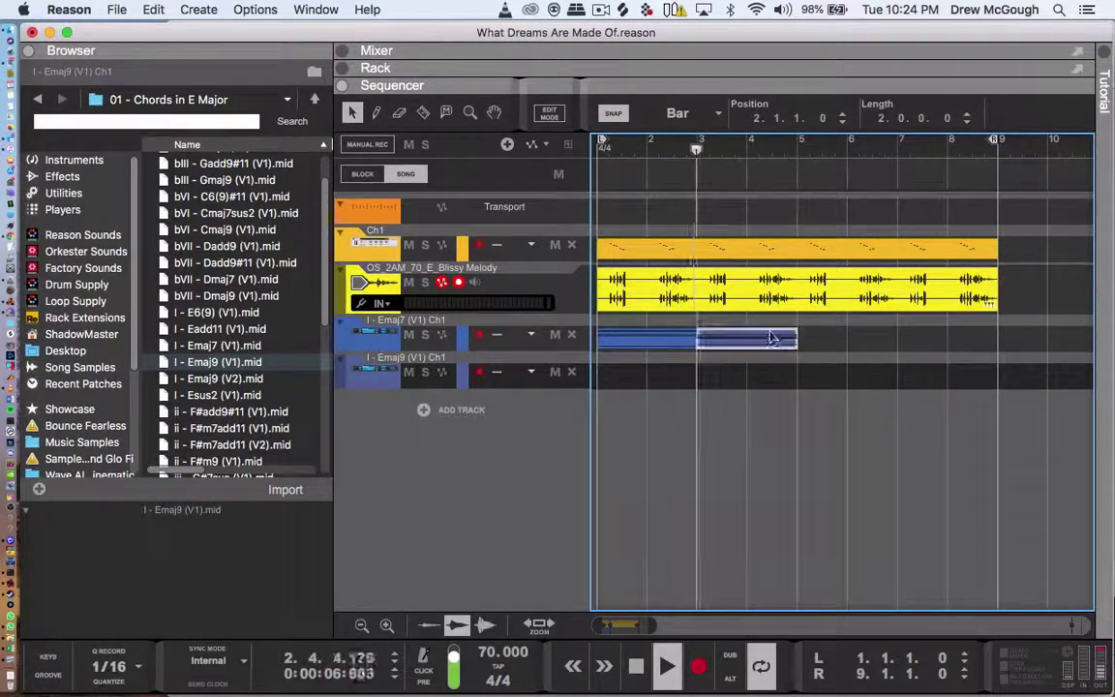
{"action": "left_click_drag", "start_coordinate": [675, 156], "coordinate": [395, 152]}
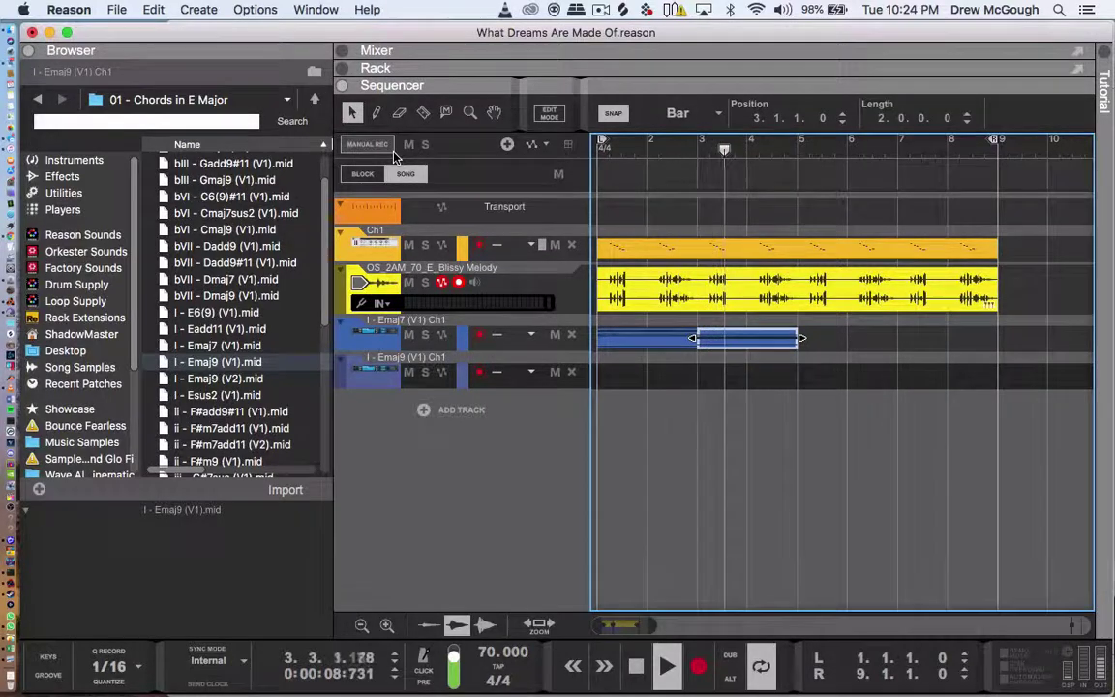
{"action": "key", "text": "super+z"}
{"action": "key", "text": "super+z"}
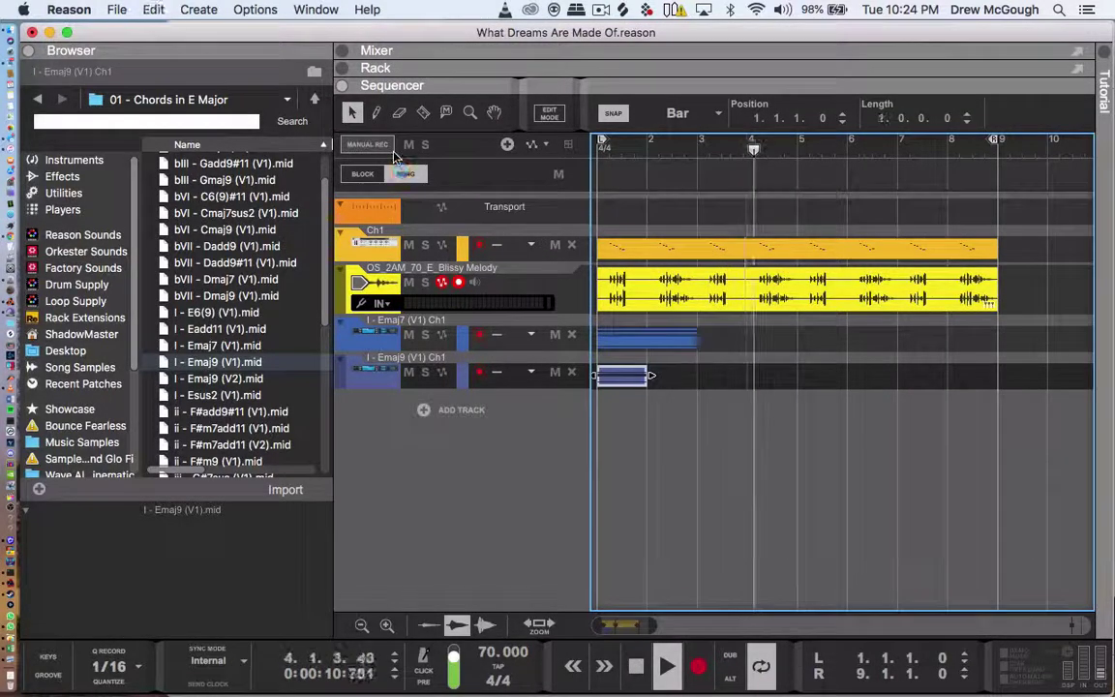
{"action": "key", "text": "super+z"}
- Import vi - C#m7 (V1).mid, extend its clip to two bars and move it to bar 3 of the Emaj7 track
{"action": "scroll", "coordinate": [184, 383], "scroll_direction": "down", "scroll_amount": 3}
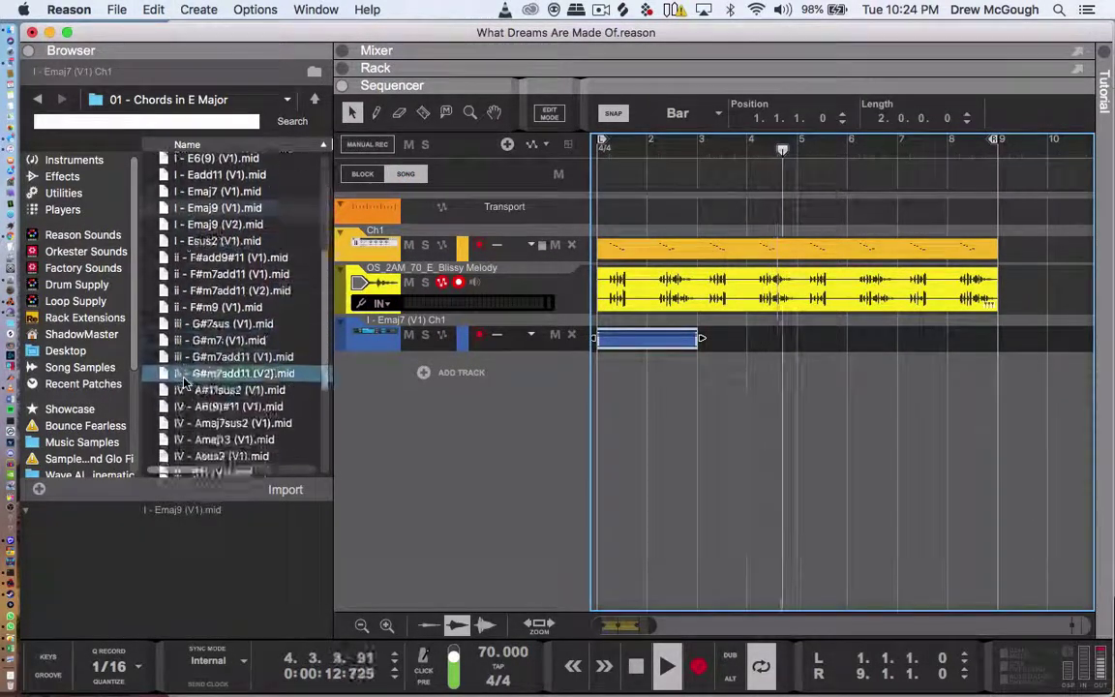
{"action": "scroll", "coordinate": [184, 382], "scroll_direction": "down", "scroll_amount": 5}
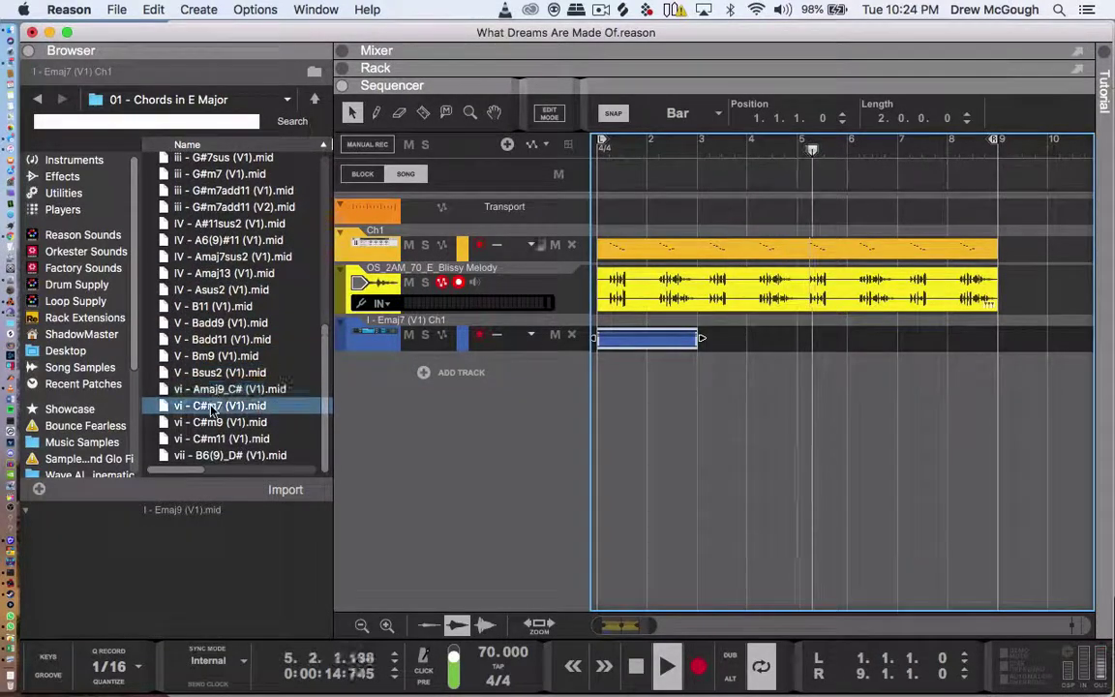
{"action": "double_click", "coordinate": [211, 407]}
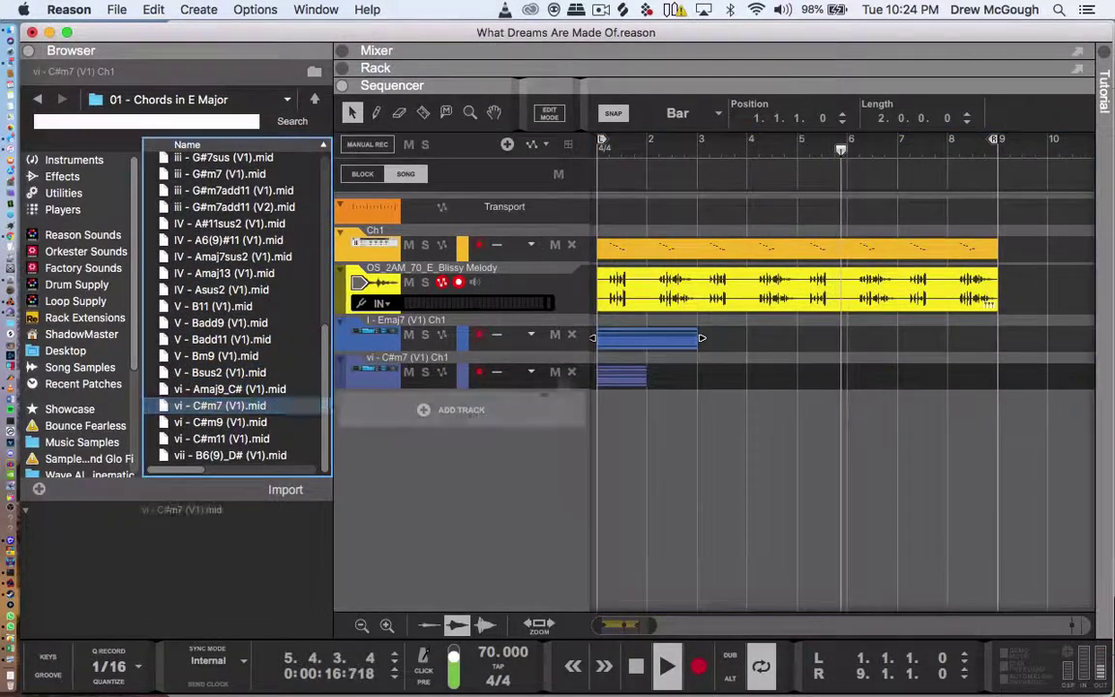
{"action": "left_click", "coordinate": [631, 375]}
{"action": "left_click_drag", "start_coordinate": [652, 376], "coordinate": [772, 339]}
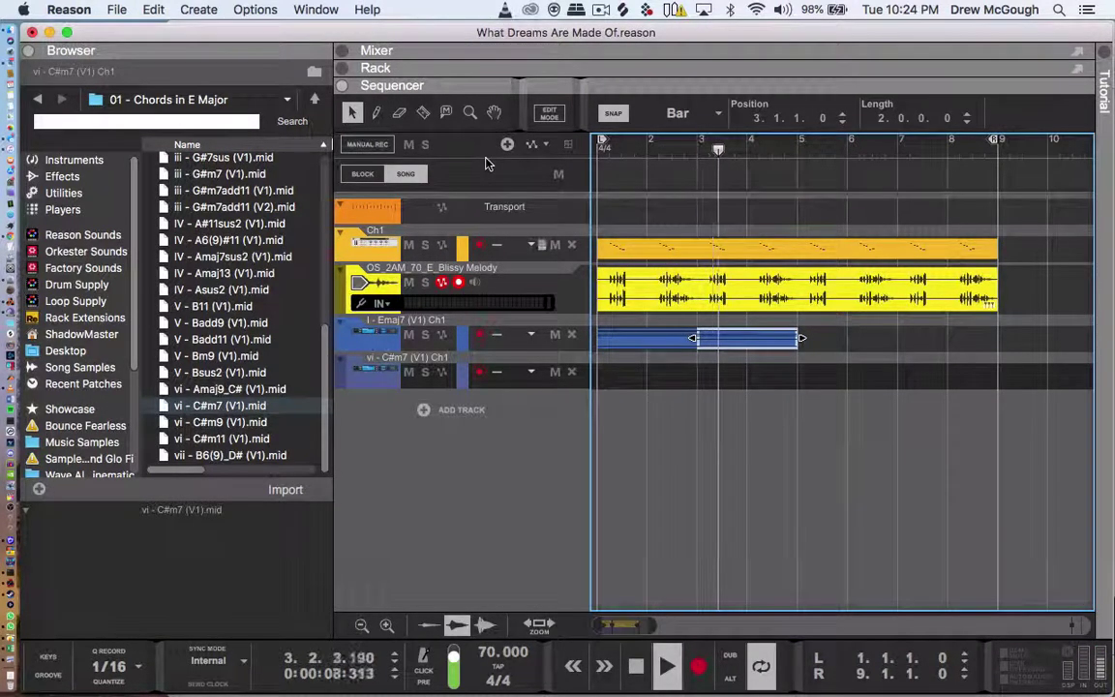
- Import bVII - Dmaj7 (V1).mid, extend its clip to two bars and move it to bar 5 of the Emaj7 track
{"action": "left_click", "coordinate": [223, 305]}
{"action": "left_click", "coordinate": [223, 355]}
{"action": "left_click", "coordinate": [247, 373]}
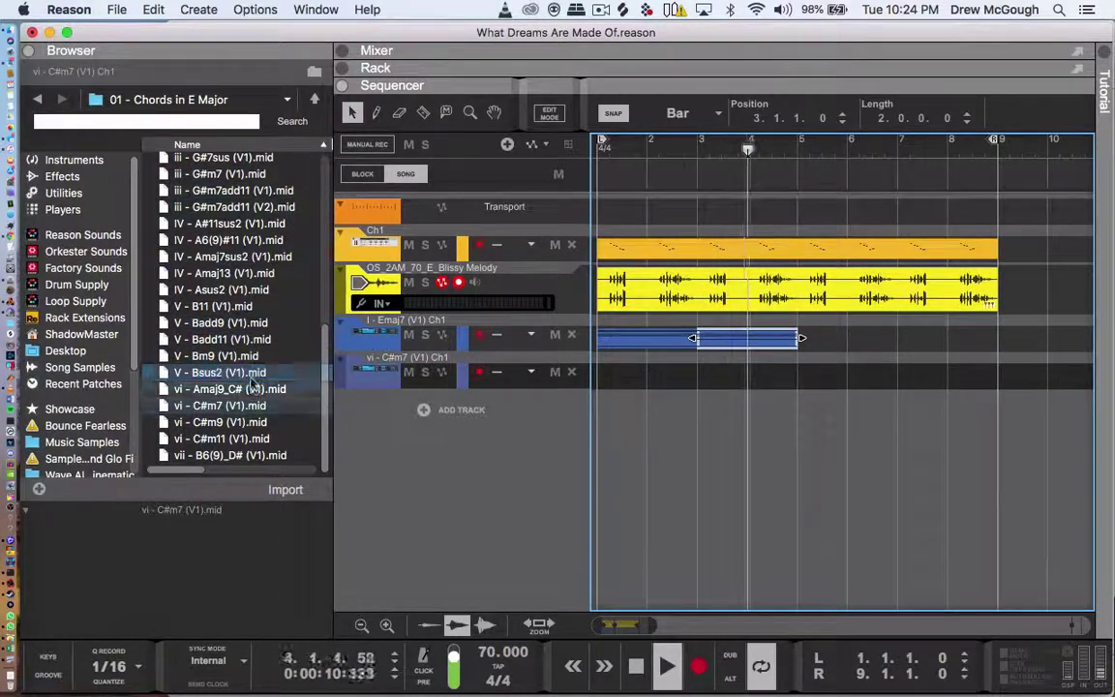
{"action": "left_click", "coordinate": [243, 406]}
{"action": "scroll", "coordinate": [244, 412], "scroll_direction": "up", "scroll_amount": 5}
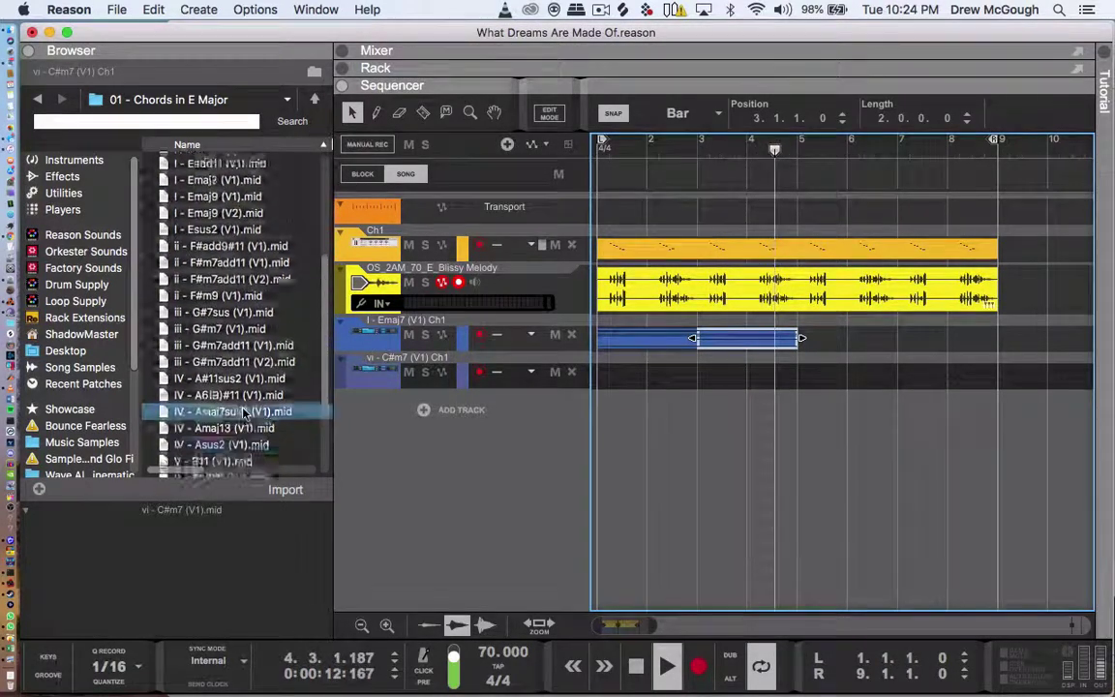
{"action": "left_click", "coordinate": [244, 408]}
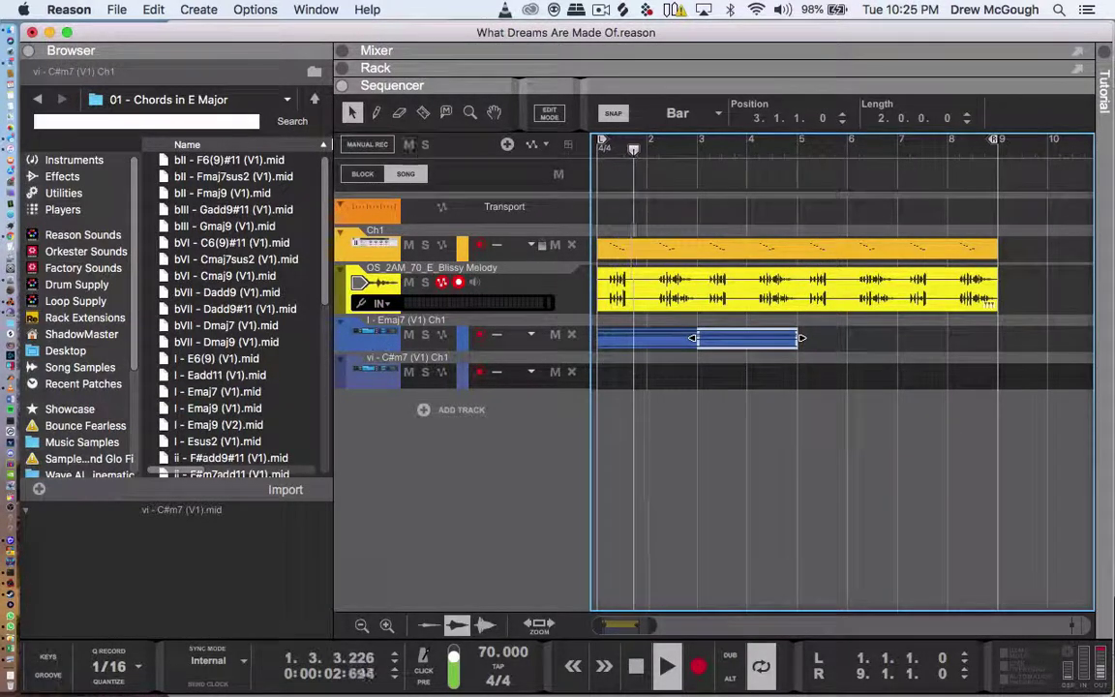
{"action": "left_click_drag", "start_coordinate": [226, 325], "coordinate": [639, 419]}
{"action": "left_click_drag", "start_coordinate": [649, 416], "coordinate": [884, 355]}
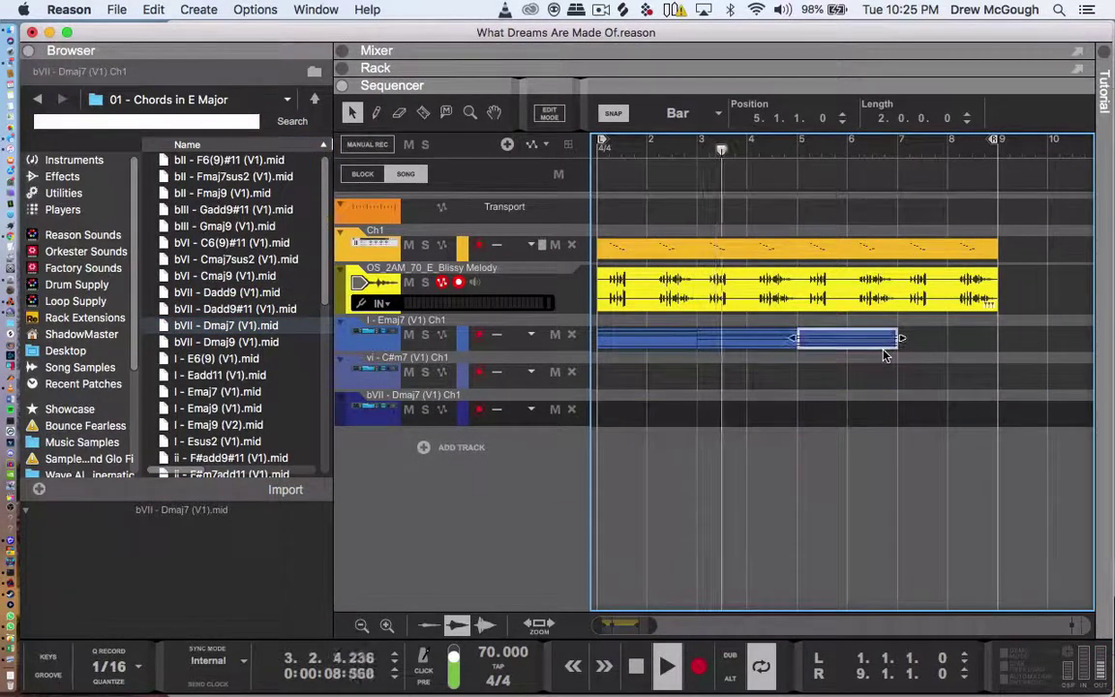
- Try bVI - Cmaj9 (V1).mid as a two-bar clip at bar 7 of the Emaj7 track
{"action": "left_click", "coordinate": [227, 365]}
{"action": "left_click", "coordinate": [233, 308]}
{"action": "left_click", "coordinate": [230, 242]}
{"action": "left_click", "coordinate": [233, 259]}
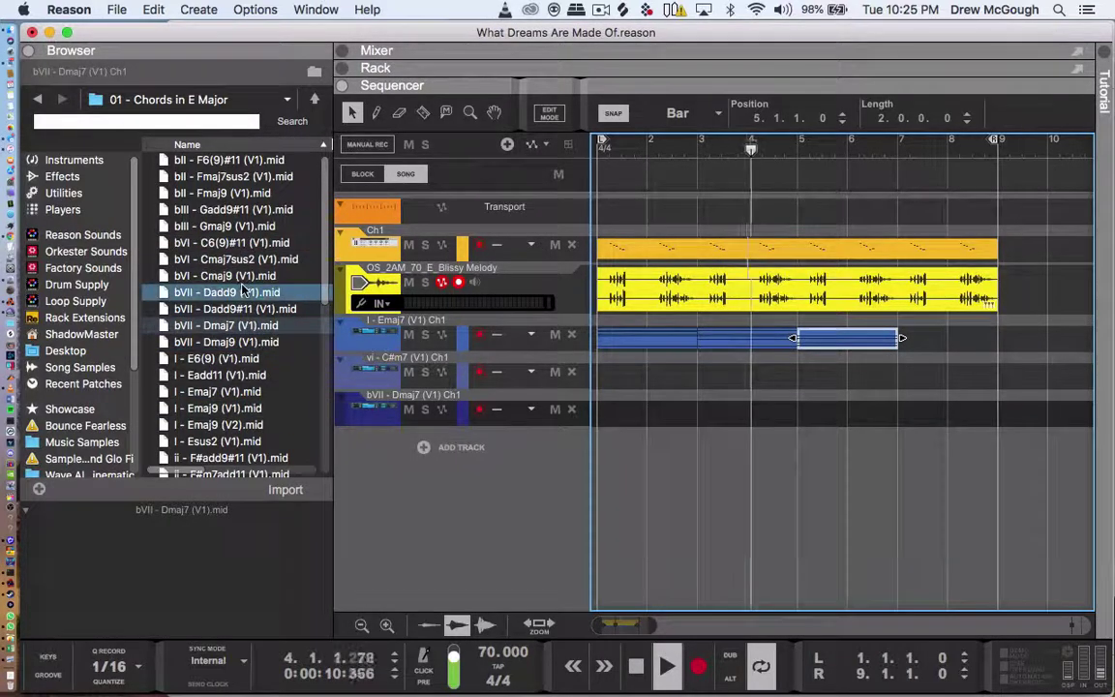
{"action": "left_click", "coordinate": [242, 279]}
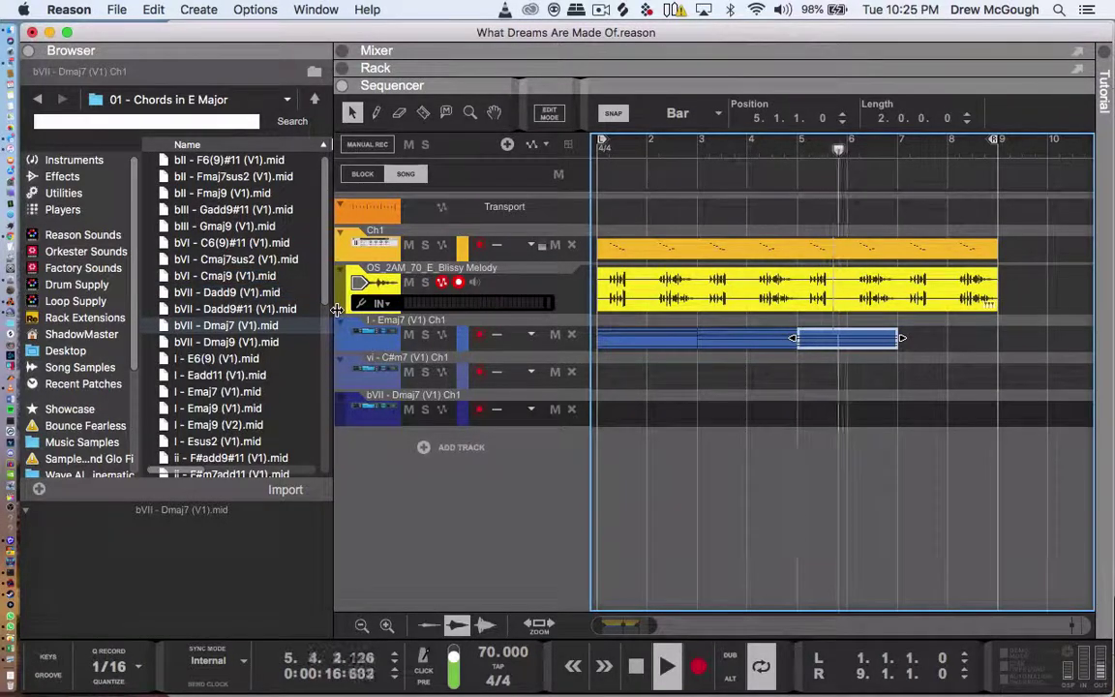
{"action": "left_click", "coordinate": [242, 260]}
{"action": "left_click", "coordinate": [252, 242]}
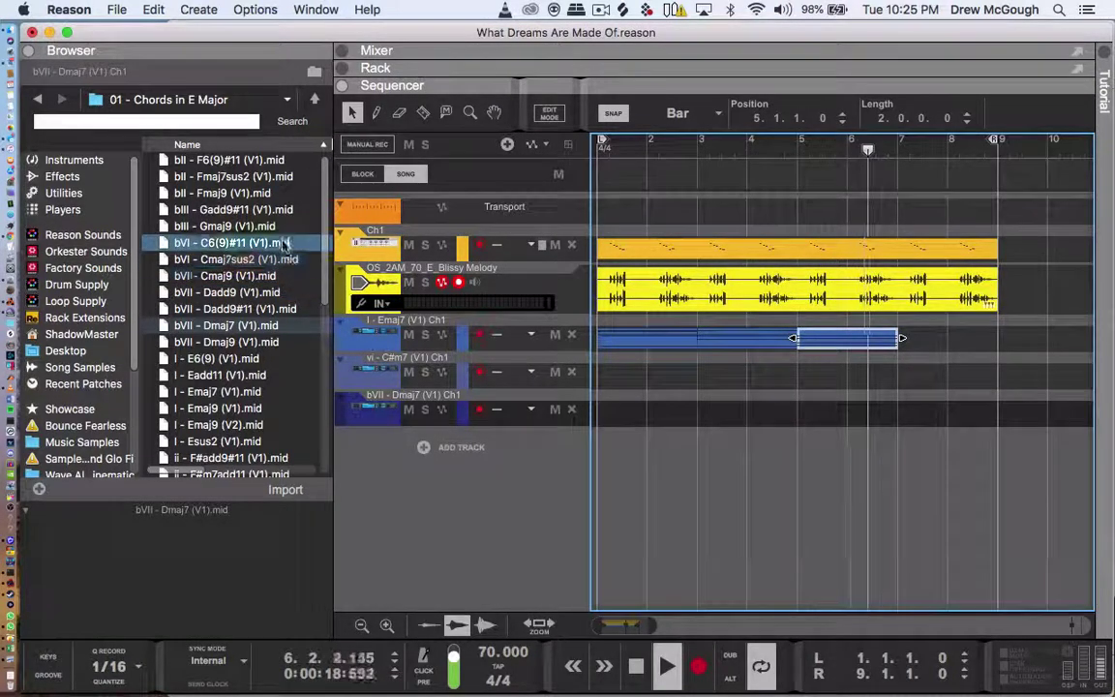
{"action": "left_click", "coordinate": [283, 259]}
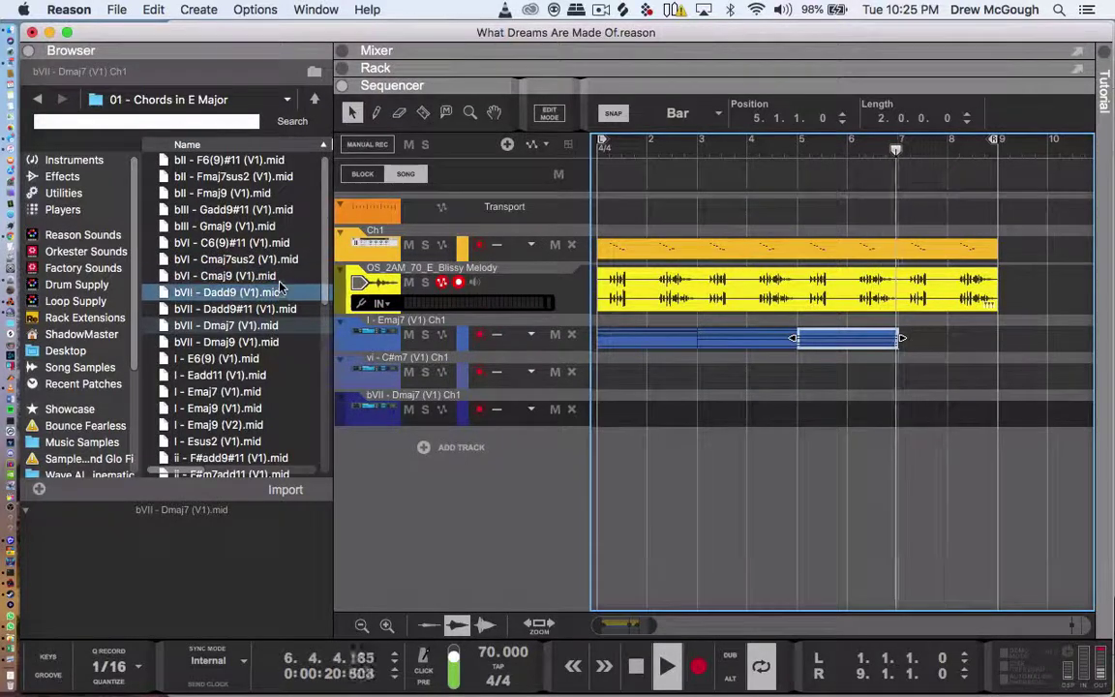
{"action": "double_click", "coordinate": [278, 278]}
{"action": "left_click", "coordinate": [639, 450]}
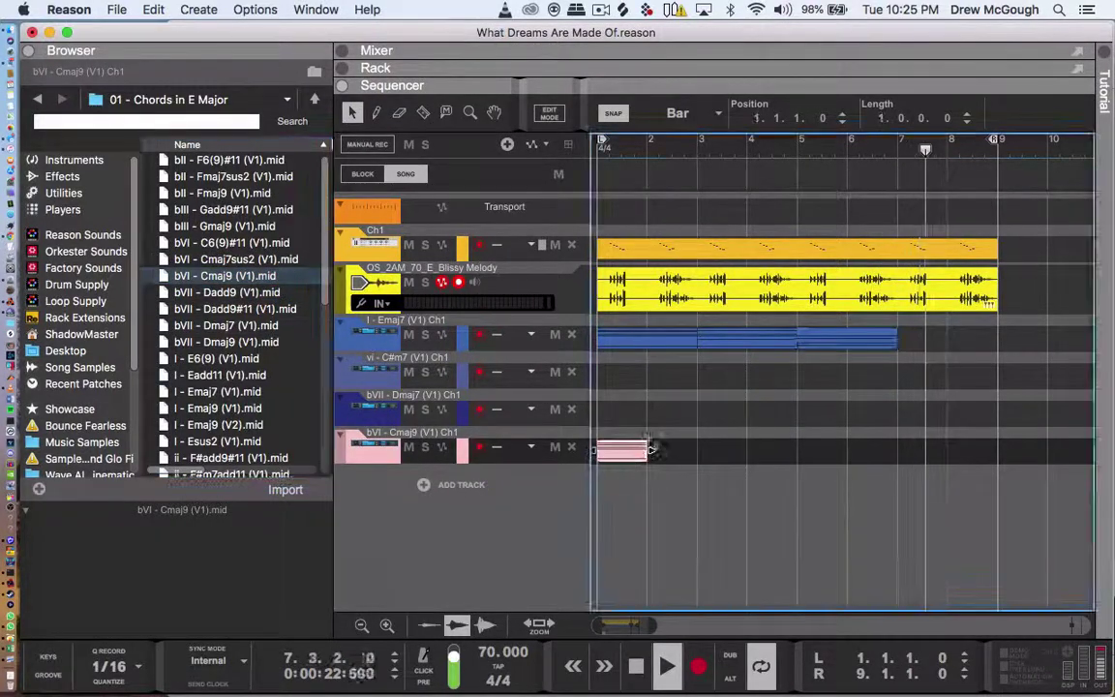
{"action": "left_click_drag", "start_coordinate": [649, 450], "coordinate": [995, 332]}
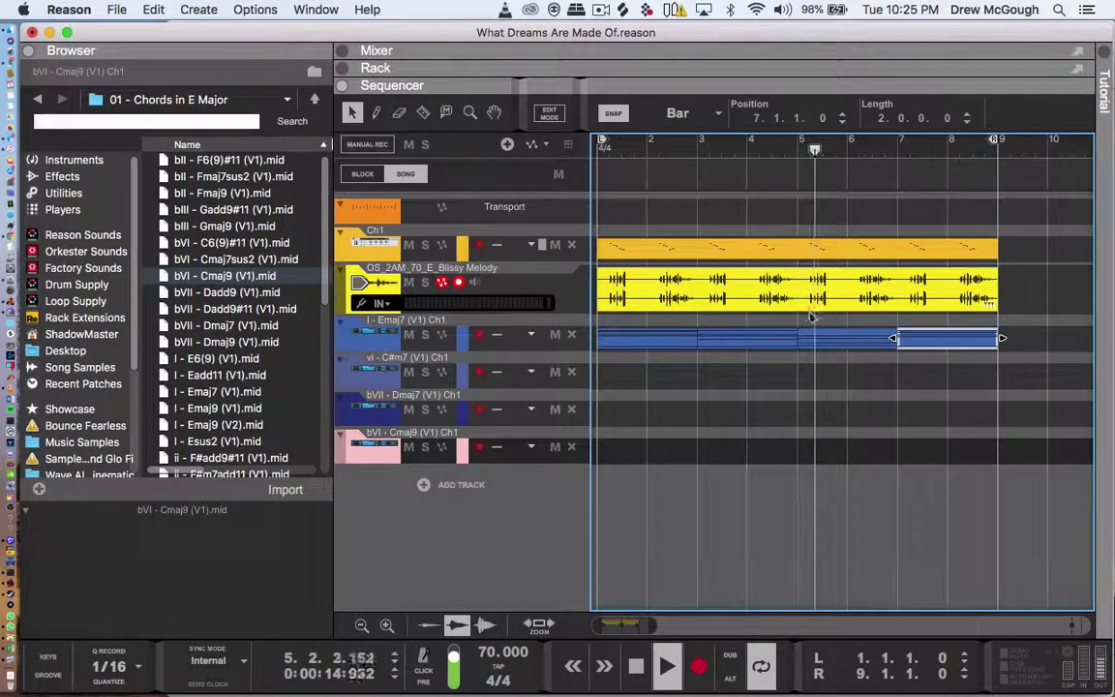
- Undo the Cmaj9 clip's move to bar 7 and delete the pink Cmaj9 track
{"action": "left_click", "coordinate": [824, 338]}
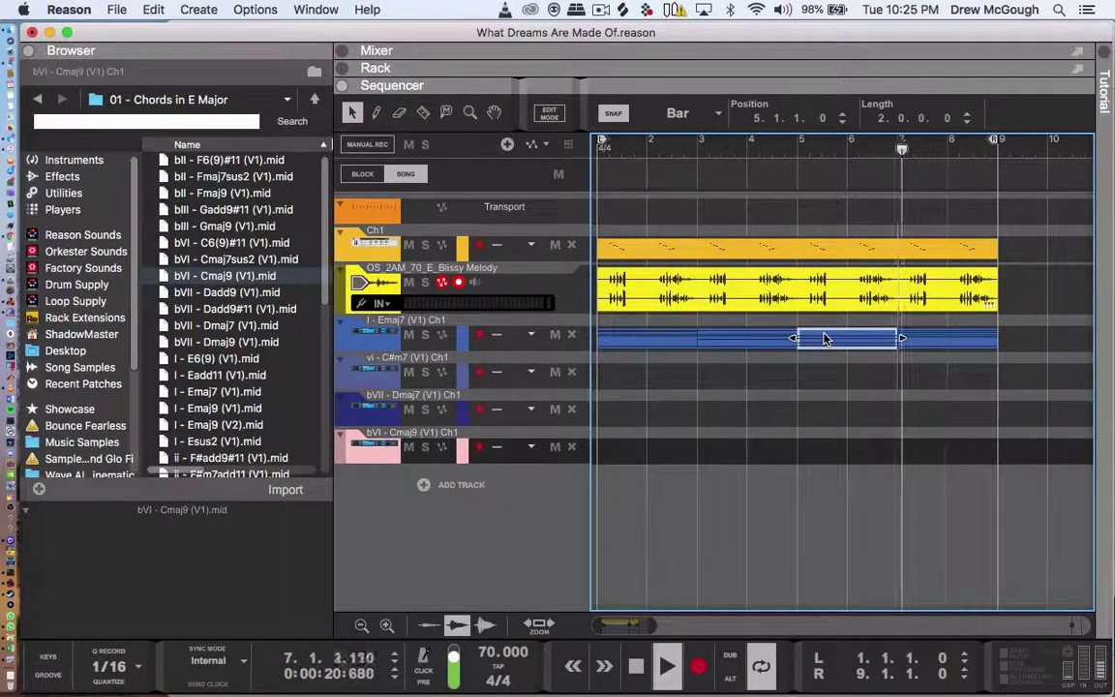
{"action": "key", "text": "super+z"}
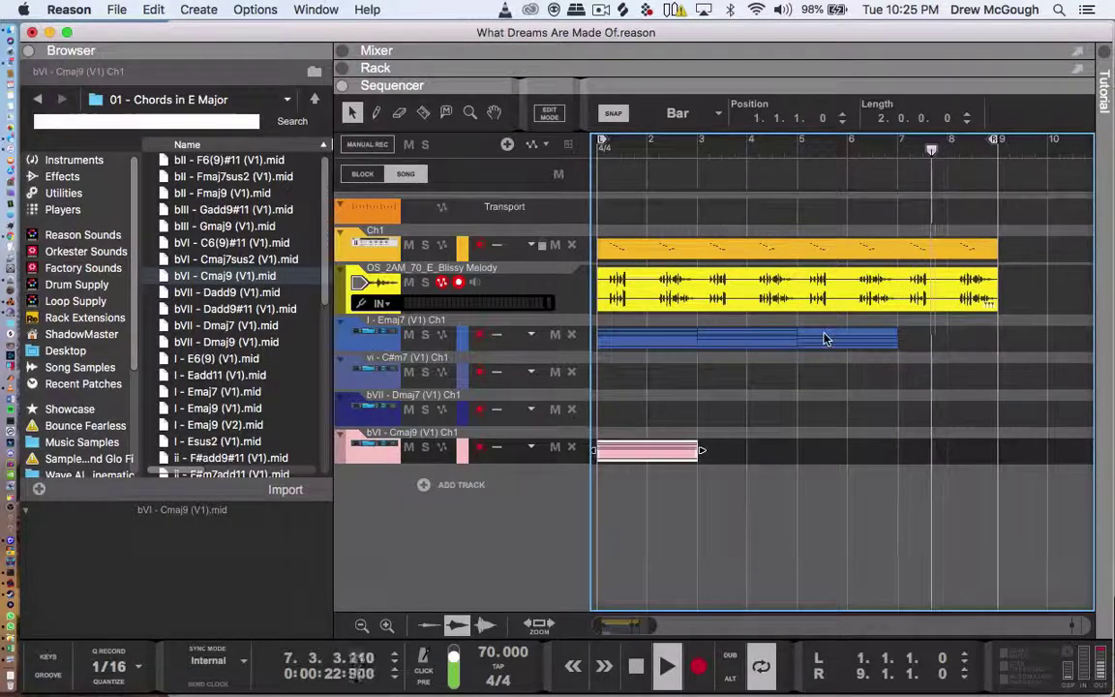
{"action": "left_click", "coordinate": [376, 444]}
{"action": "key", "text": "Delete"}
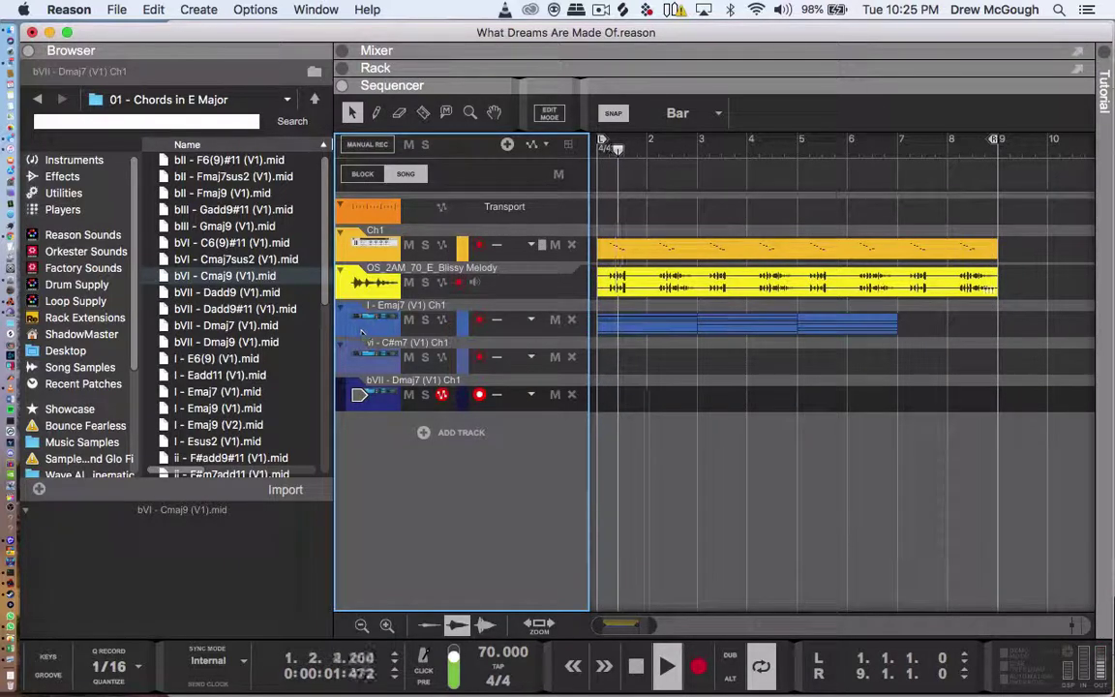
- Import bVII - Dadd9 (V1).mid, place it as a two-bar clip at bar 7 of the Emaj7 track, and select that track
{"action": "left_click", "coordinate": [801, 325]}
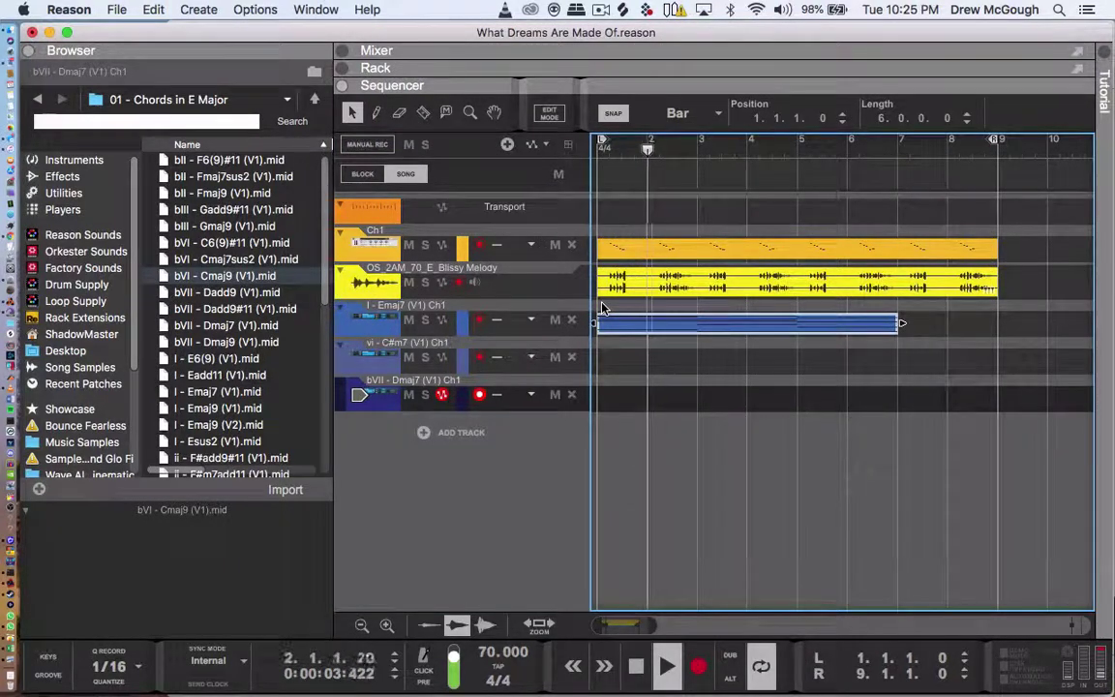
{"action": "double_click", "coordinate": [249, 296]}
{"action": "left_click_drag", "start_coordinate": [647, 438], "coordinate": [951, 325]}
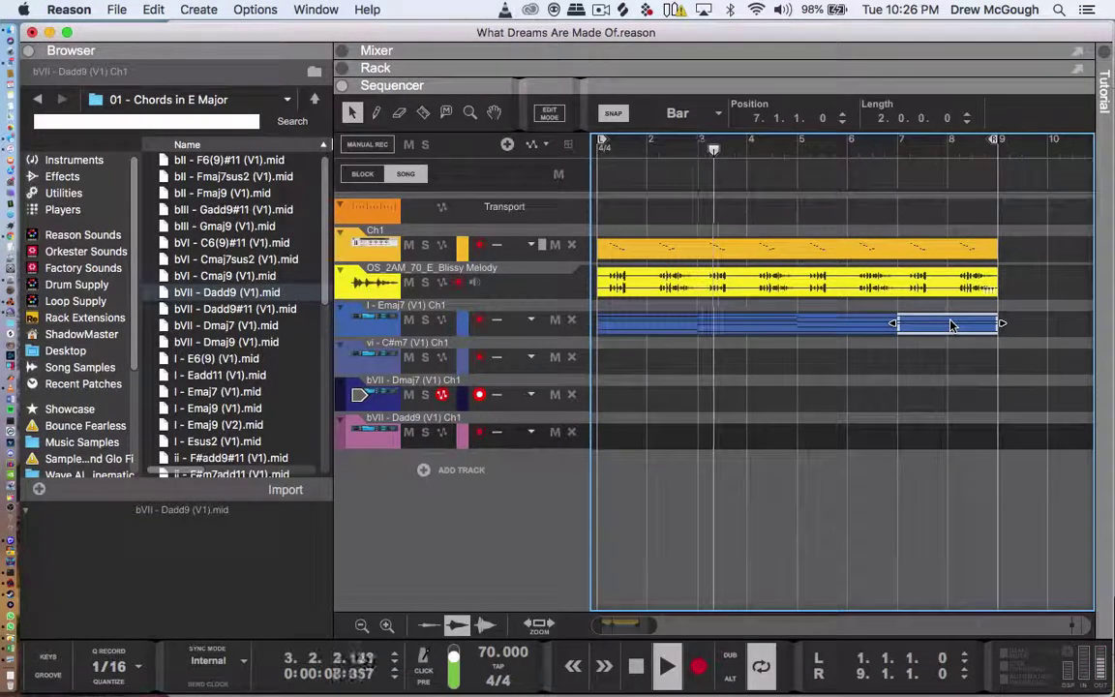
{"action": "left_click", "coordinate": [376, 324]}
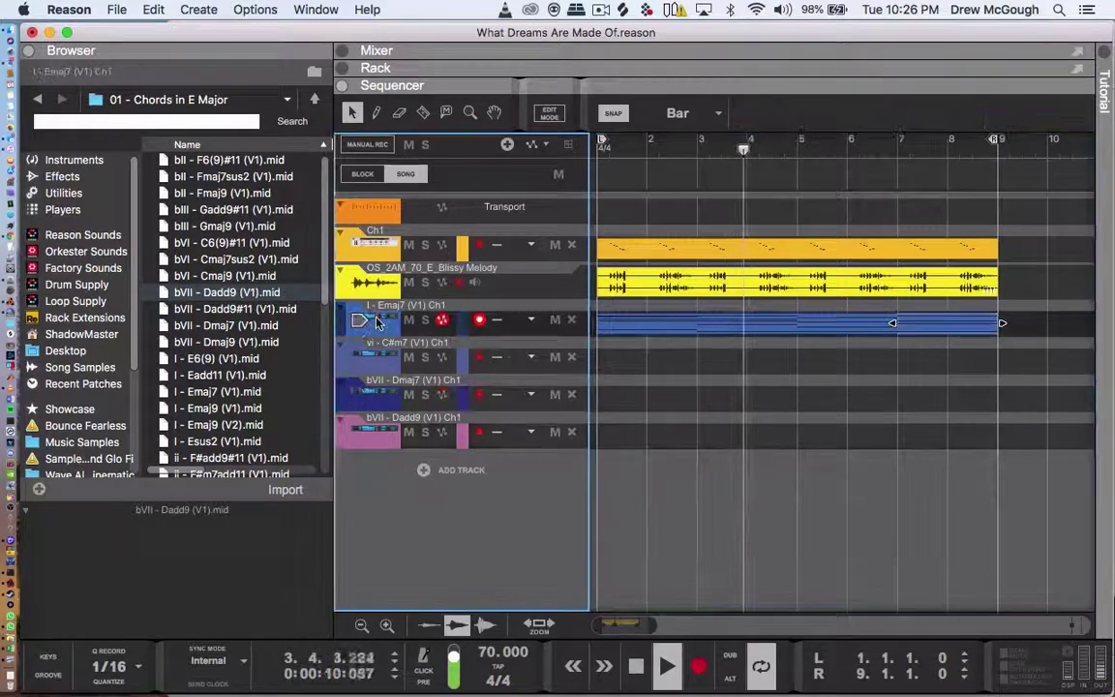
- Delete the four imported chord tracks, from the Emaj7 track through the Dadd9 track
{"action": "left_click", "coordinate": [378, 435], "text": "shift"}
{"action": "key", "text": "BackSpace"}
{"action": "key", "text": "Return"}
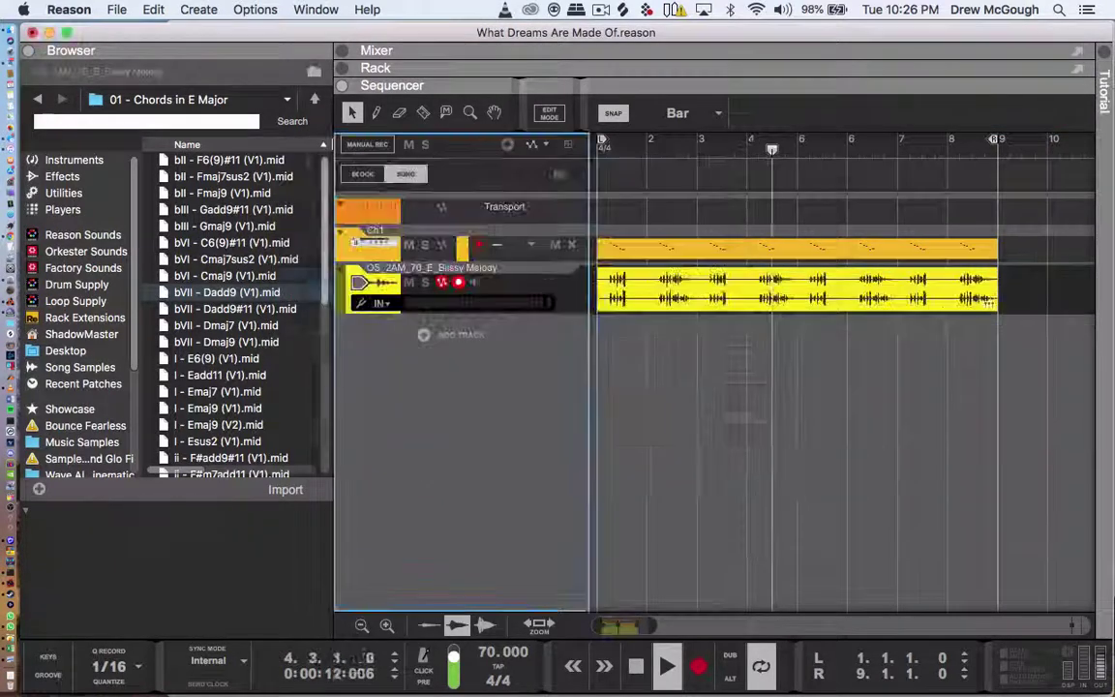
- Browse to the 02 - C# Minor Progressions folder inside 05 - E Major - C# Minor, Chord Progressions
{"action": "left_click", "coordinate": [41, 99]}
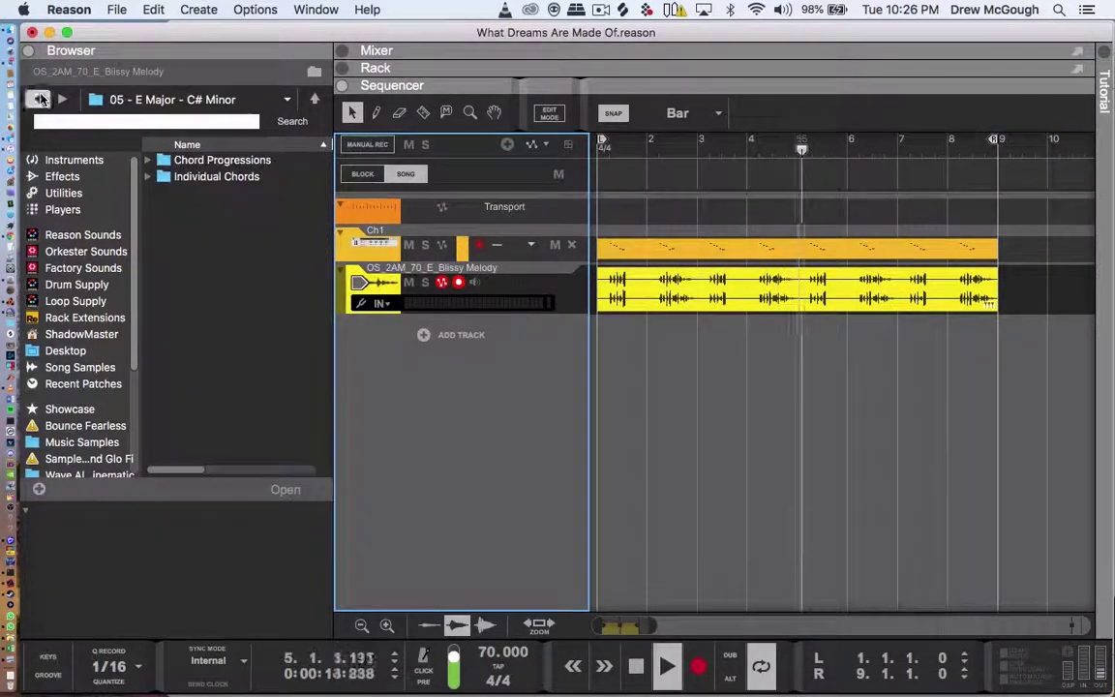
{"action": "left_click", "coordinate": [41, 99]}
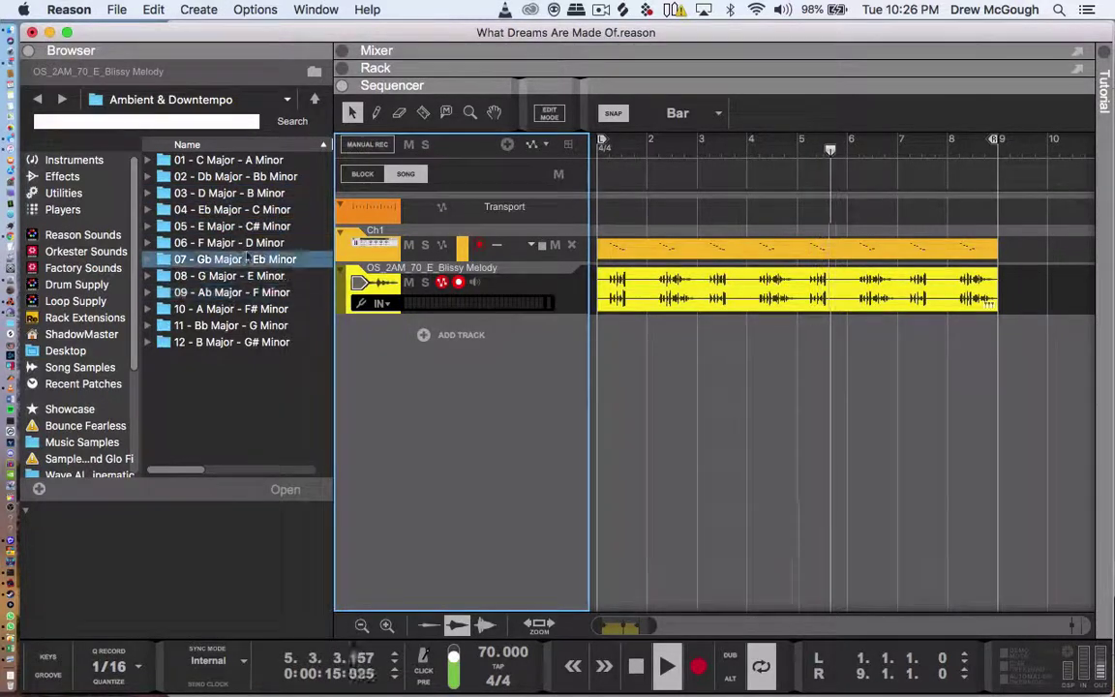
{"action": "double_click", "coordinate": [247, 224]}
{"action": "double_click", "coordinate": [259, 160]}
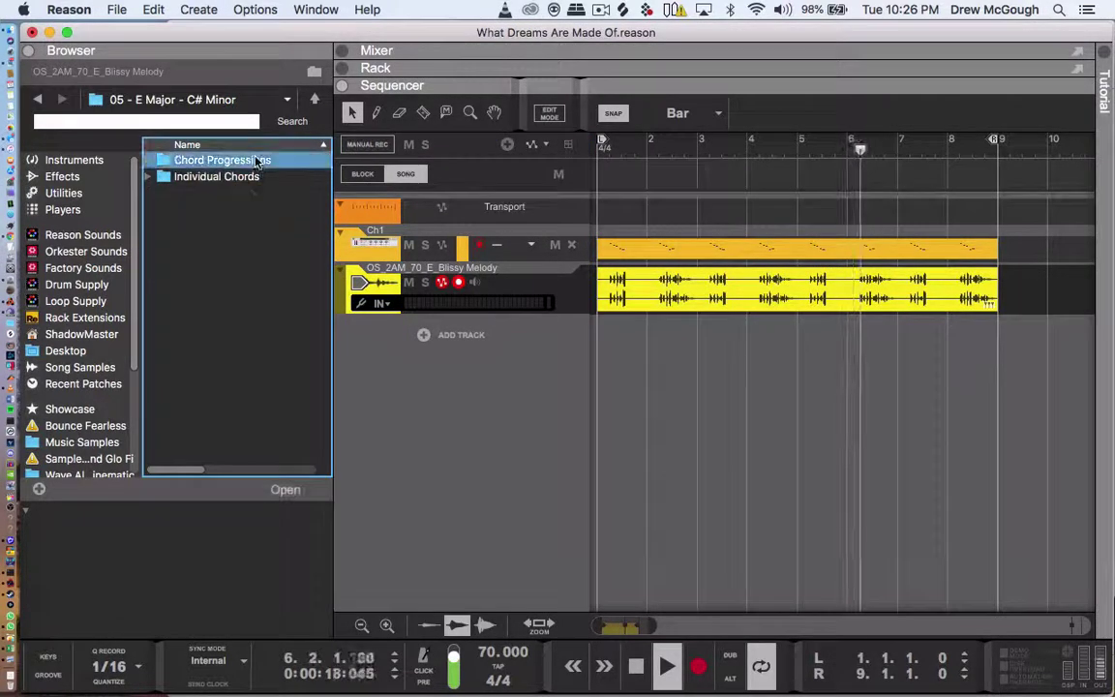
{"action": "double_click", "coordinate": [264, 176]}
{"action": "left_click", "coordinate": [246, 192]}
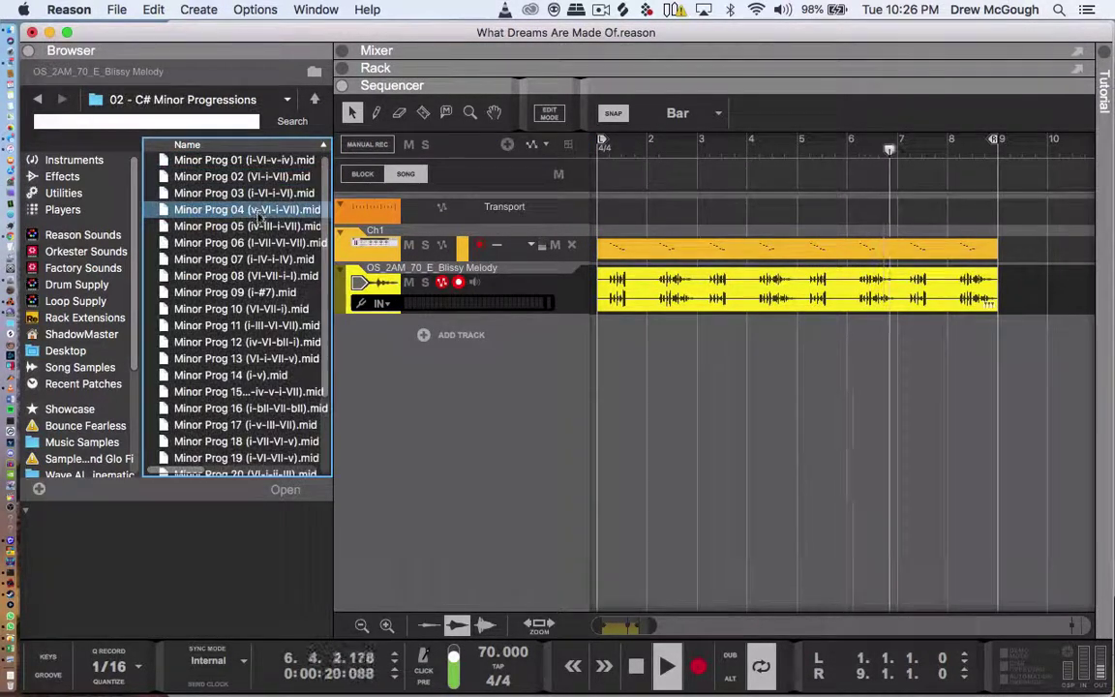
- Try Minor Prog 04 (v-VI-i-VII).mid and Minor Prog 06 (I-VII-VI-VII).mid one after the other, playing each against the melody from bar 1
{"action": "double_click", "coordinate": [247, 209]}
{"action": "left_click", "coordinate": [598, 147]}
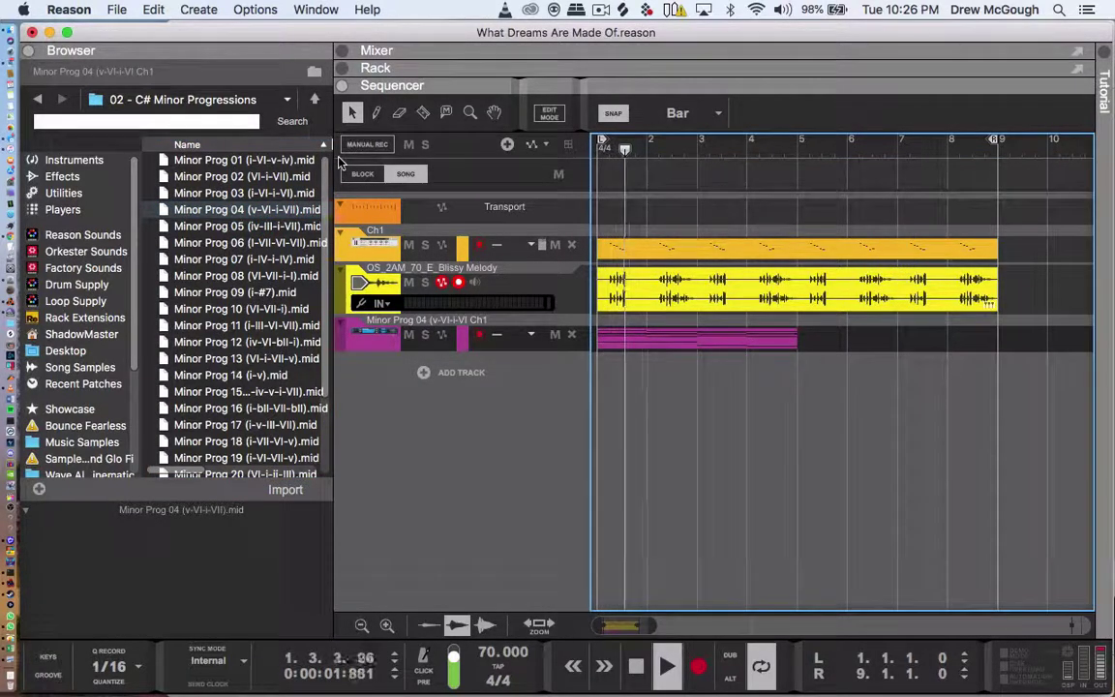
{"action": "key", "text": "space"}
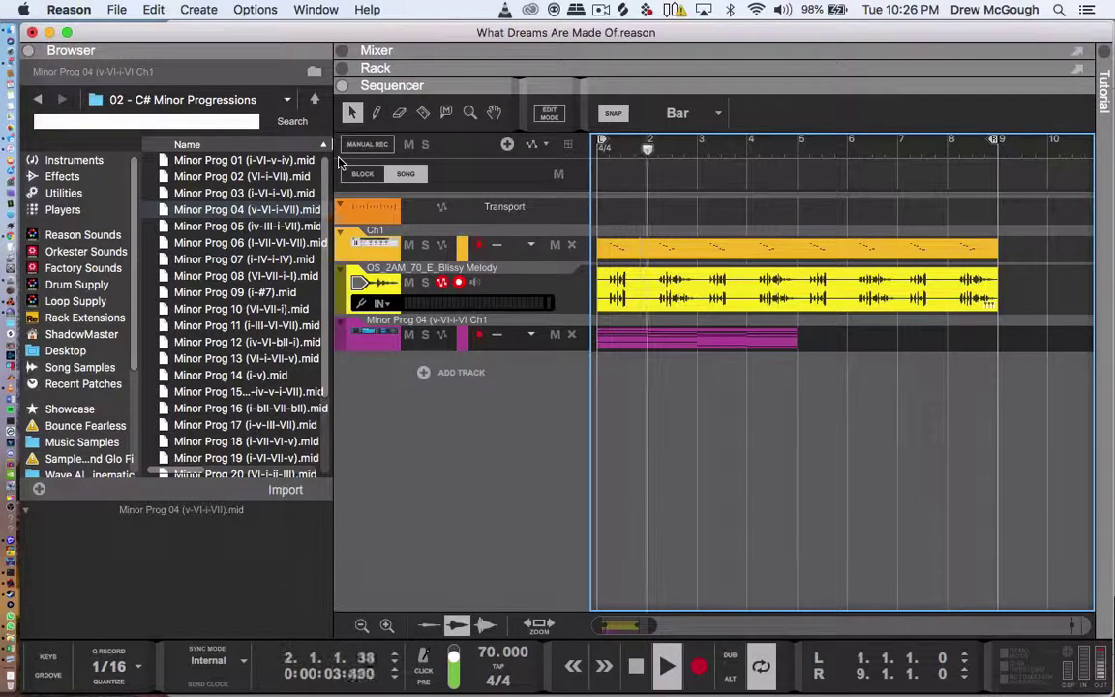
{"action": "key", "text": "super+z"}
{"action": "double_click", "coordinate": [296, 246]}
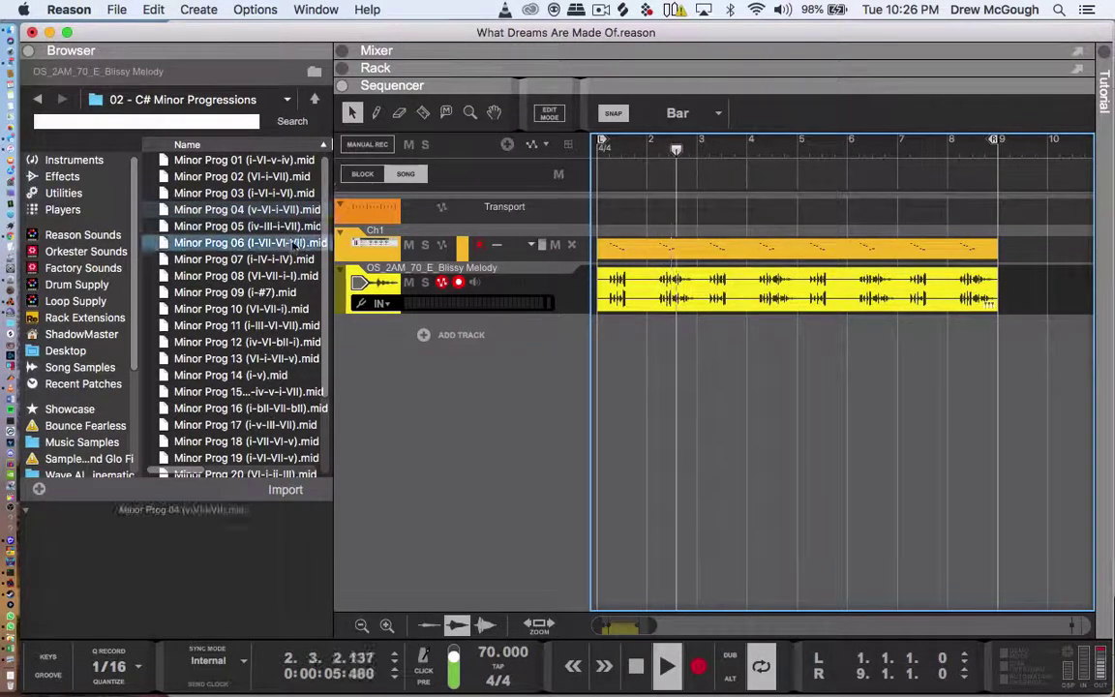
{"action": "left_click", "coordinate": [602, 140]}
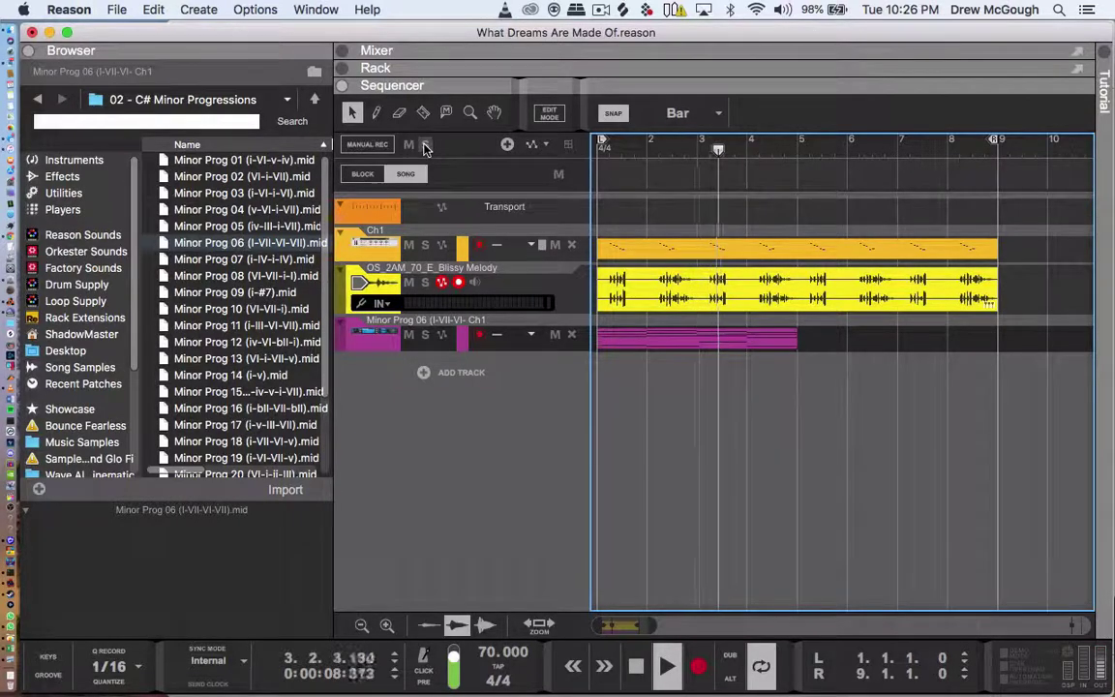
- Try Minor Prog 09 (i-#7).mid, joining its two clips into one and extending it to four bars
{"action": "left_click", "coordinate": [296, 291]}
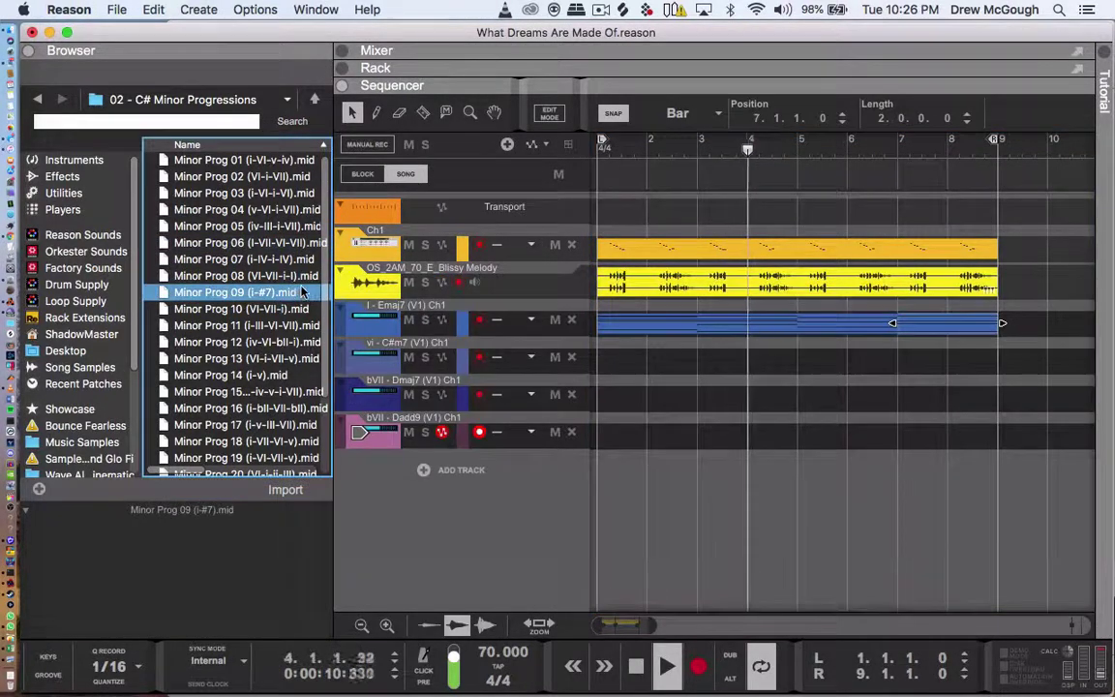
{"action": "double_click", "coordinate": [298, 292]}
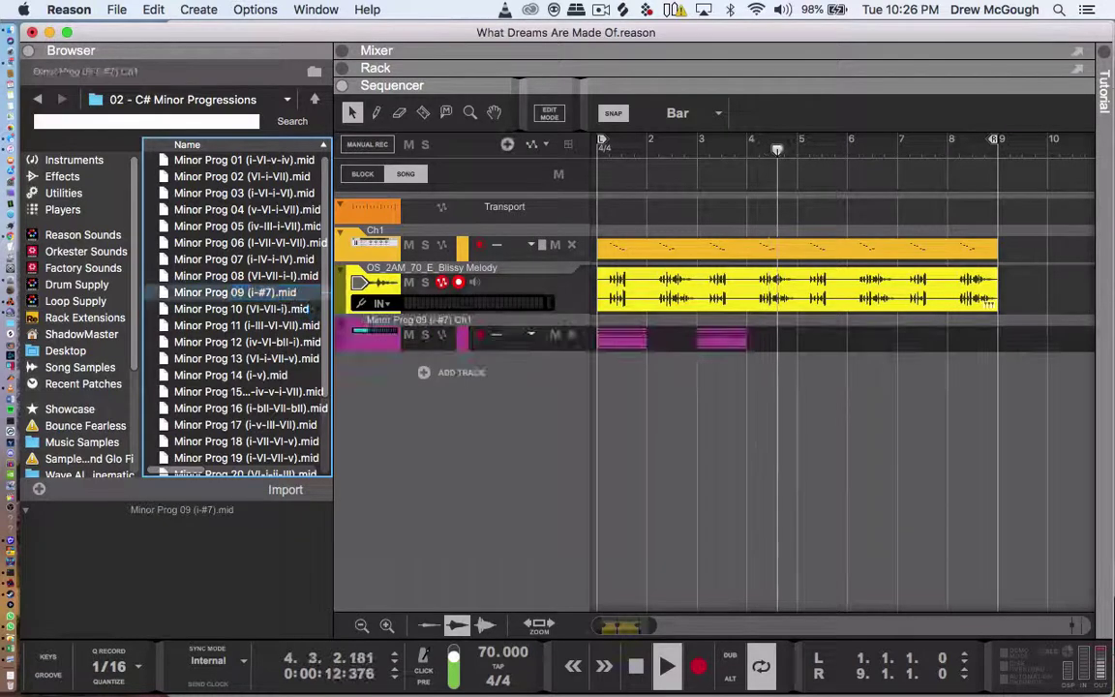
{"action": "left_click_drag", "start_coordinate": [813, 333], "coordinate": [624, 341]}
{"action": "key", "text": "super+j"}
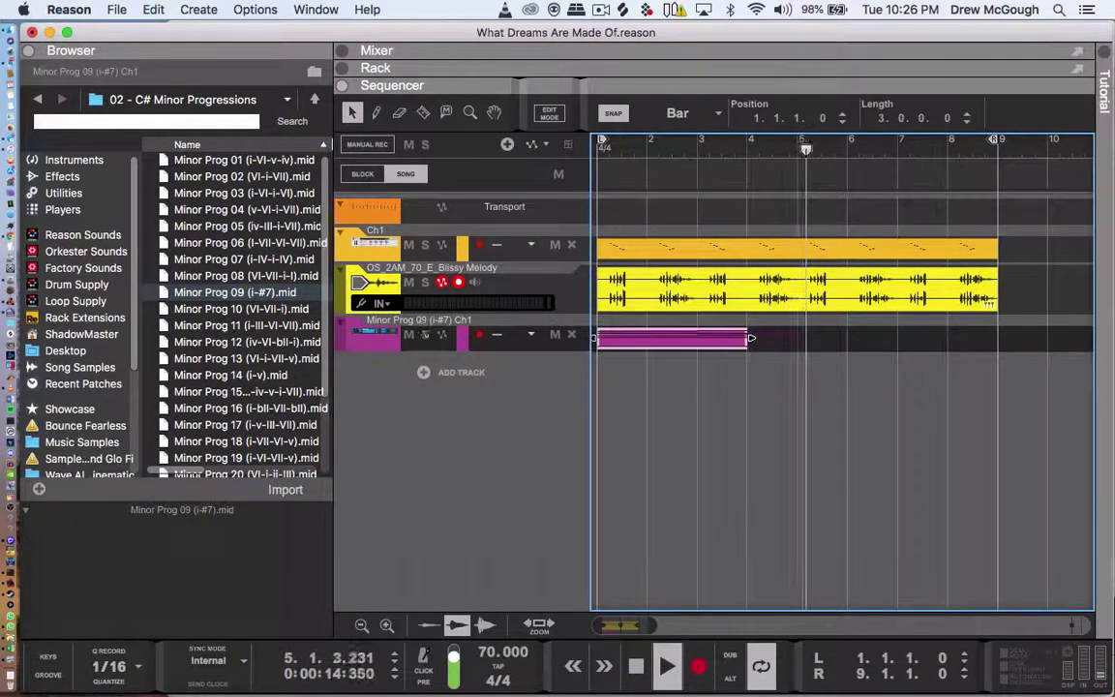
{"action": "left_click_drag", "start_coordinate": [748, 340], "coordinate": [802, 338]}
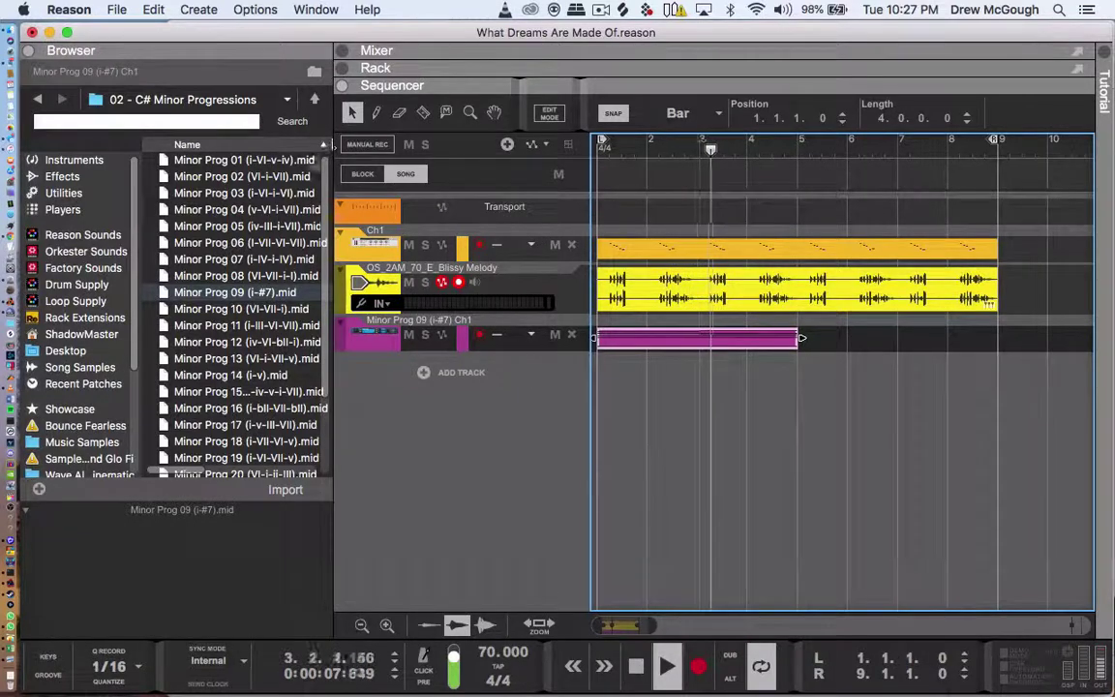
- Import Minor Prog 14 (i-v).mid, make it a four-bar clip from bar 1, and delete the Minor Prog 09 track
{"action": "left_click_drag", "start_coordinate": [214, 375], "coordinate": [417, 372]}
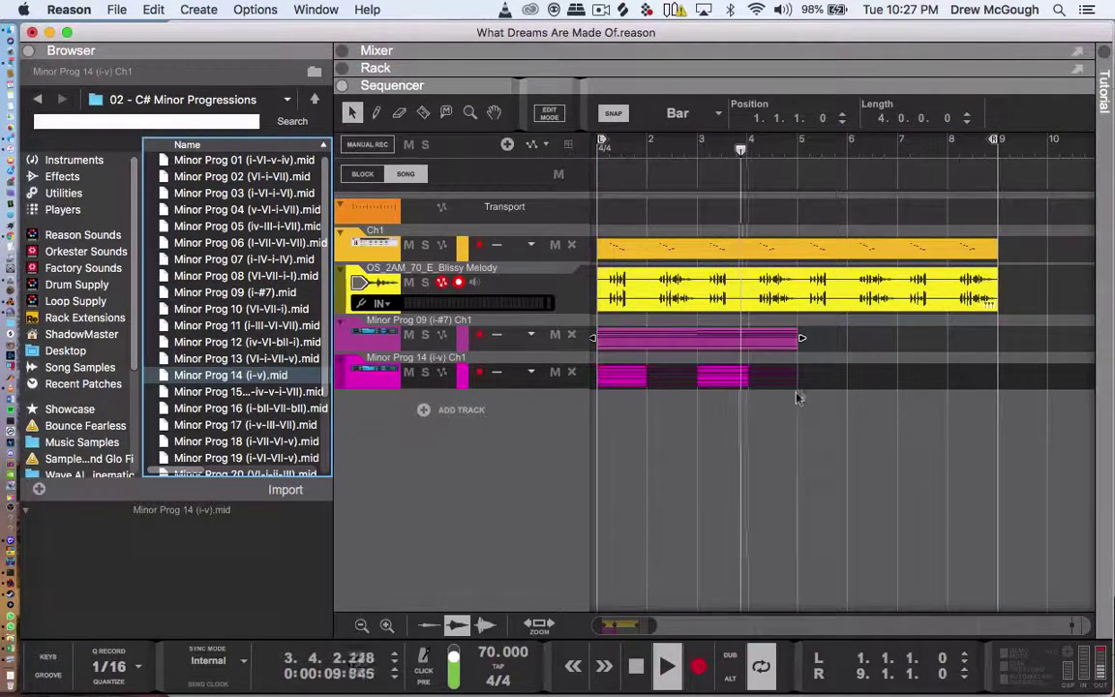
{"action": "left_click_drag", "start_coordinate": [650, 376], "coordinate": [799, 375]}
{"action": "left_click", "coordinate": [362, 332]}
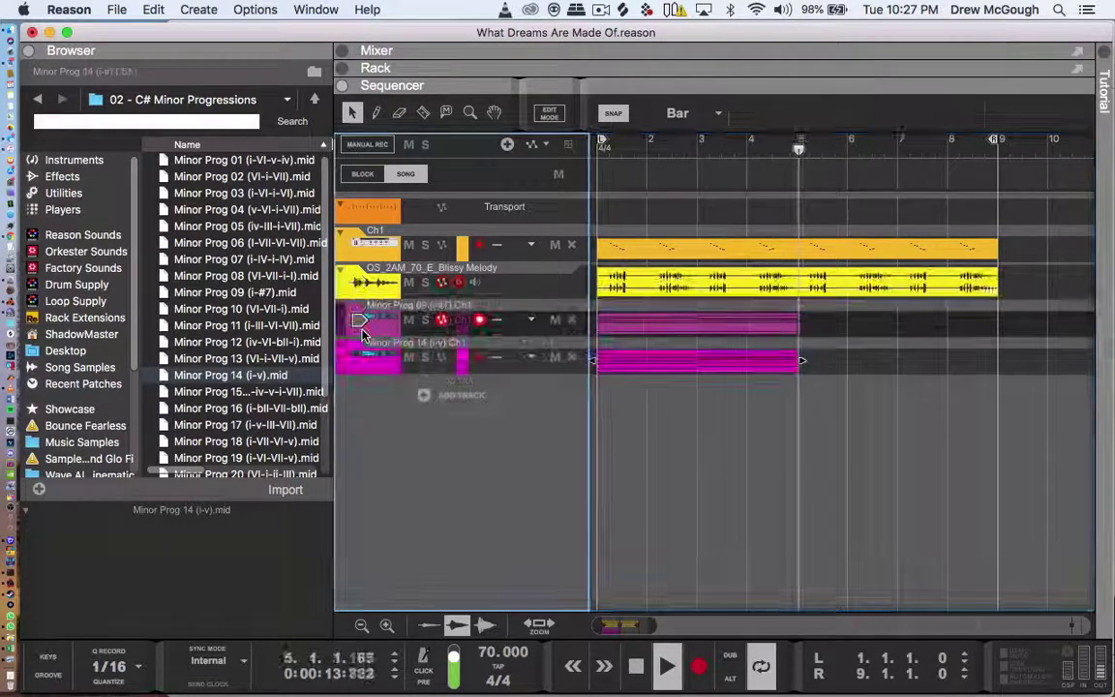
{"action": "key", "text": "Delete"}
{"action": "key", "text": "Return"}
{"action": "key", "text": "space"}
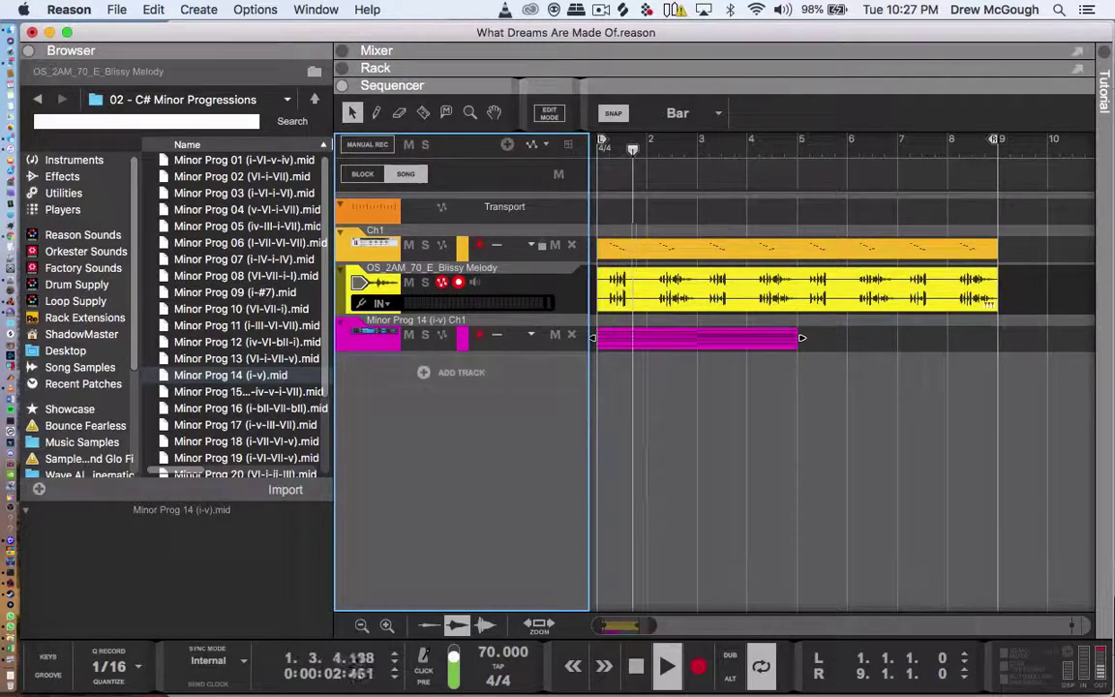
- Check the notes of the Minor Prog 14 clip, and duplicate the clip to bar 5
{"action": "double_click", "coordinate": [639, 334]}
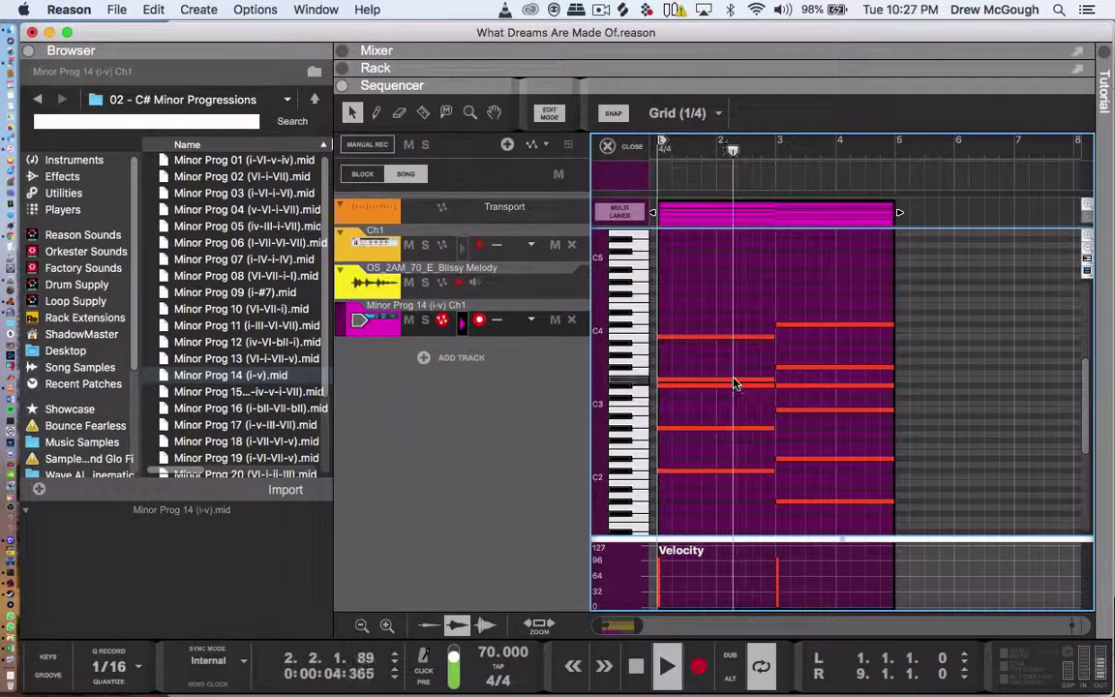
{"action": "scroll", "coordinate": [807, 426], "scroll_direction": "down", "scroll_amount": 3}
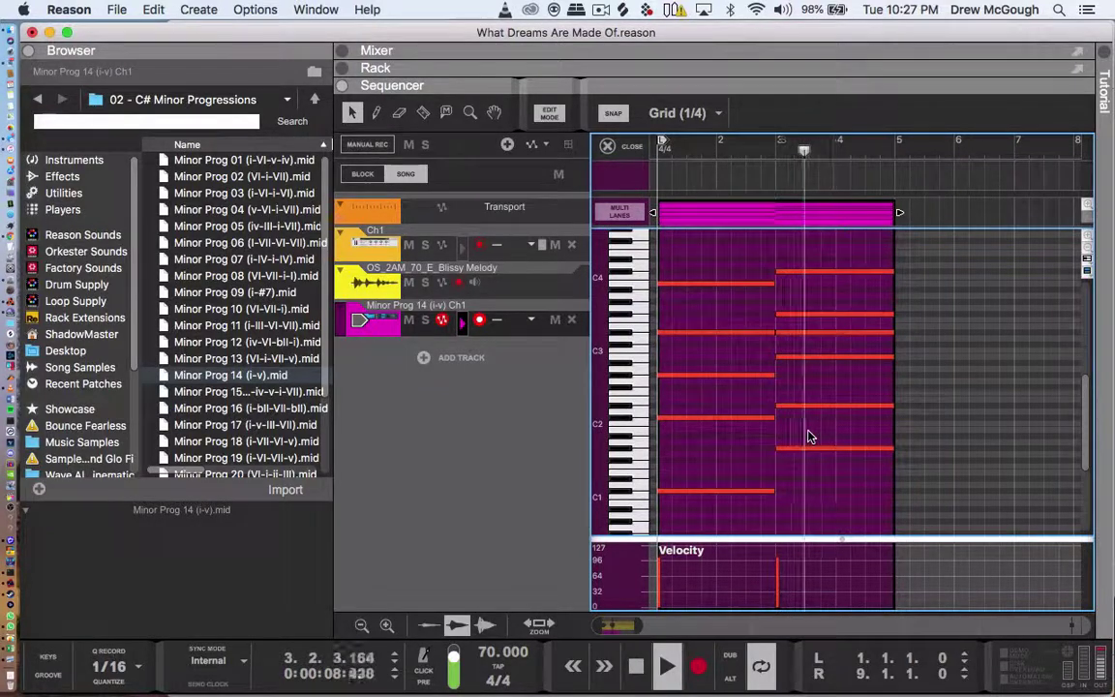
{"action": "scroll", "coordinate": [809, 435], "scroll_direction": "down", "scroll_amount": 2}
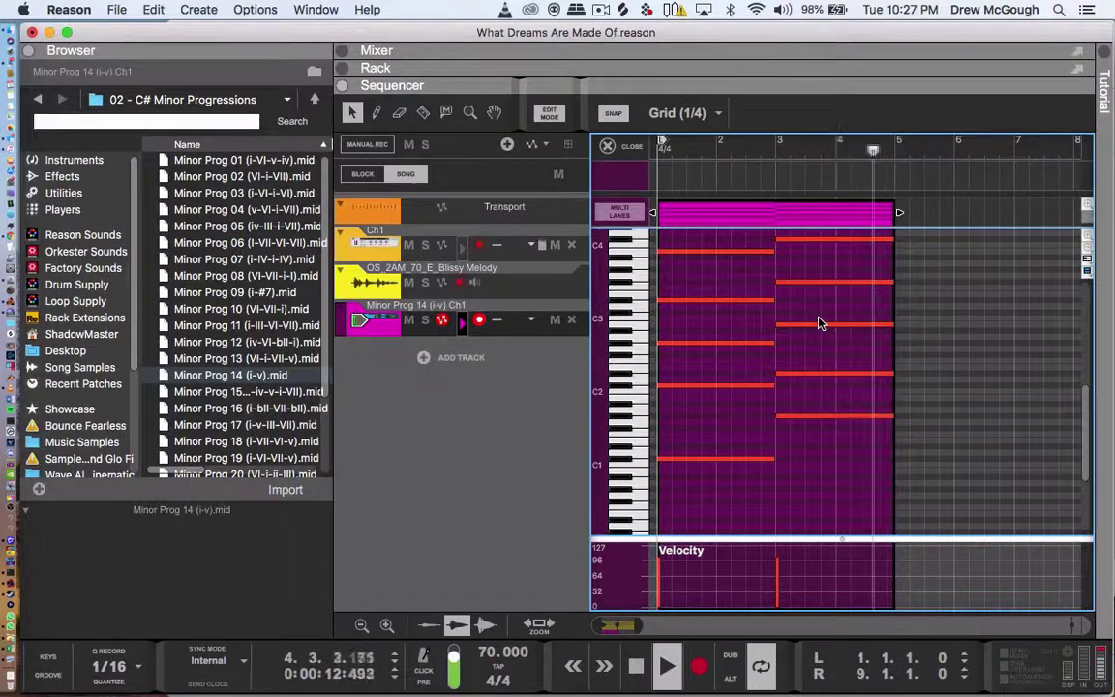
{"action": "scroll", "coordinate": [819, 317], "scroll_direction": "up", "scroll_amount": 1}
{"action": "left_click", "coordinate": [662, 151]}
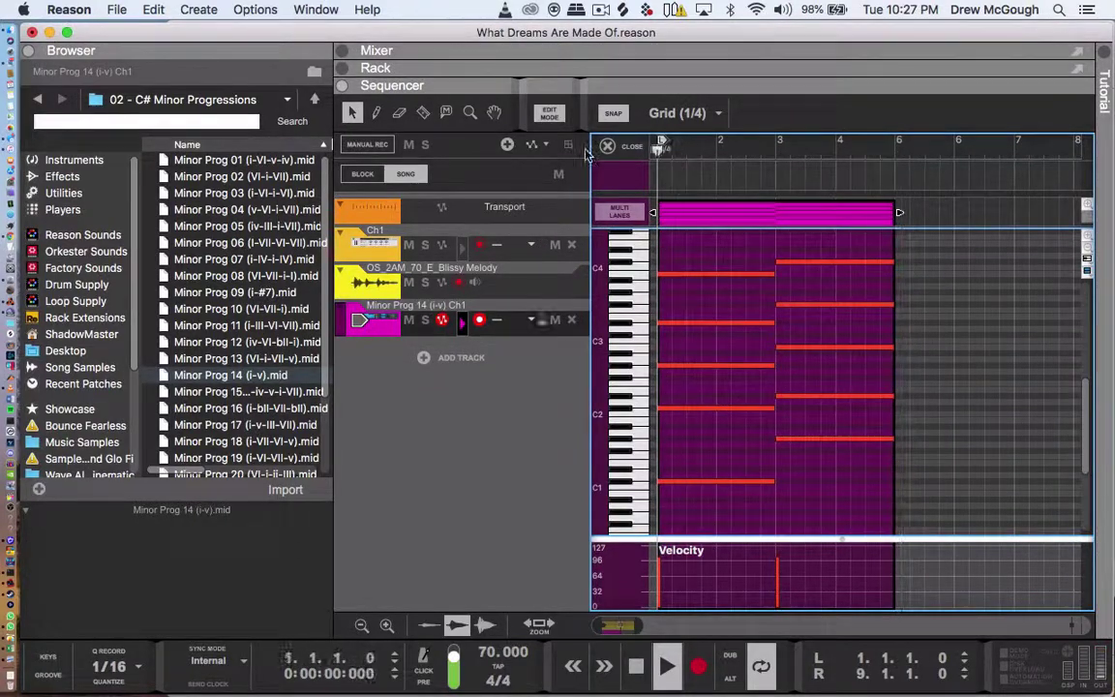
{"action": "left_click", "coordinate": [549, 113]}
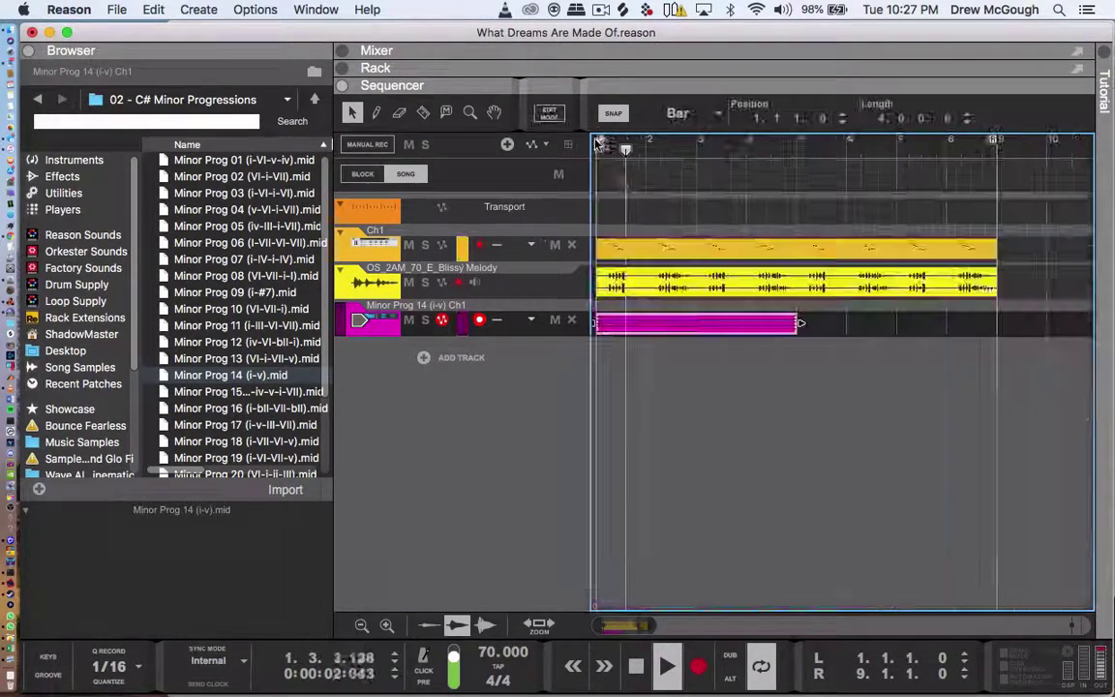
{"action": "key", "text": "super+d"}
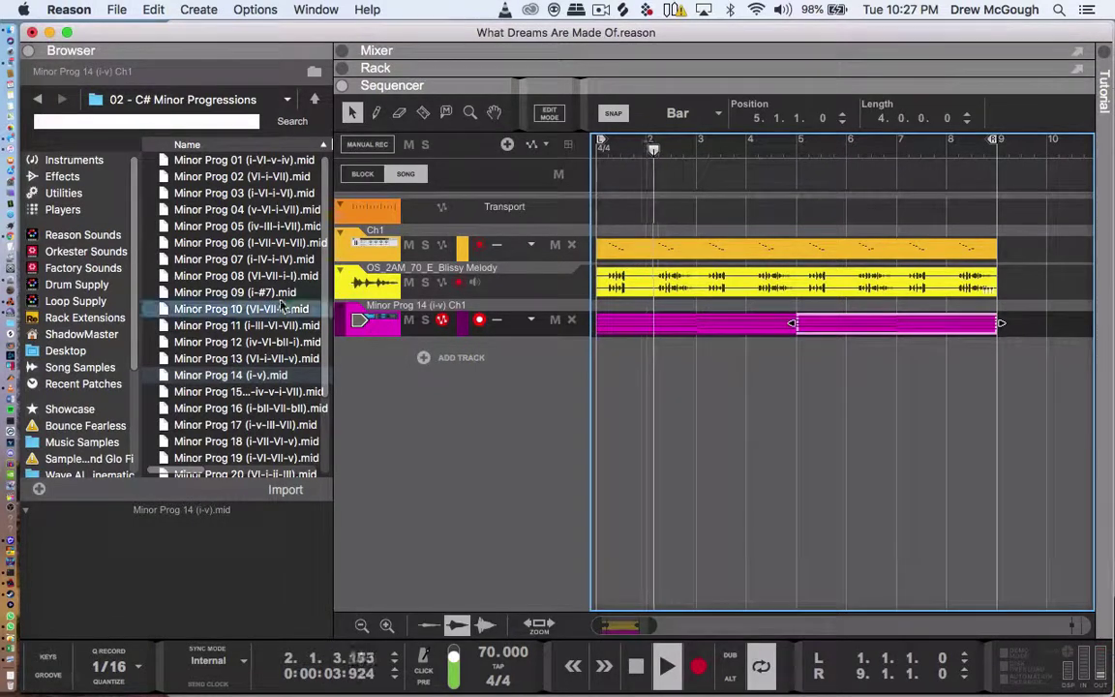
- Load the recent Malström patch Foundational.xwv on the Minor Prog 14 track and audition it from bar 1
{"action": "left_click", "coordinate": [82, 384]}
{"action": "left_click_drag", "start_coordinate": [203, 260], "coordinate": [449, 320]}
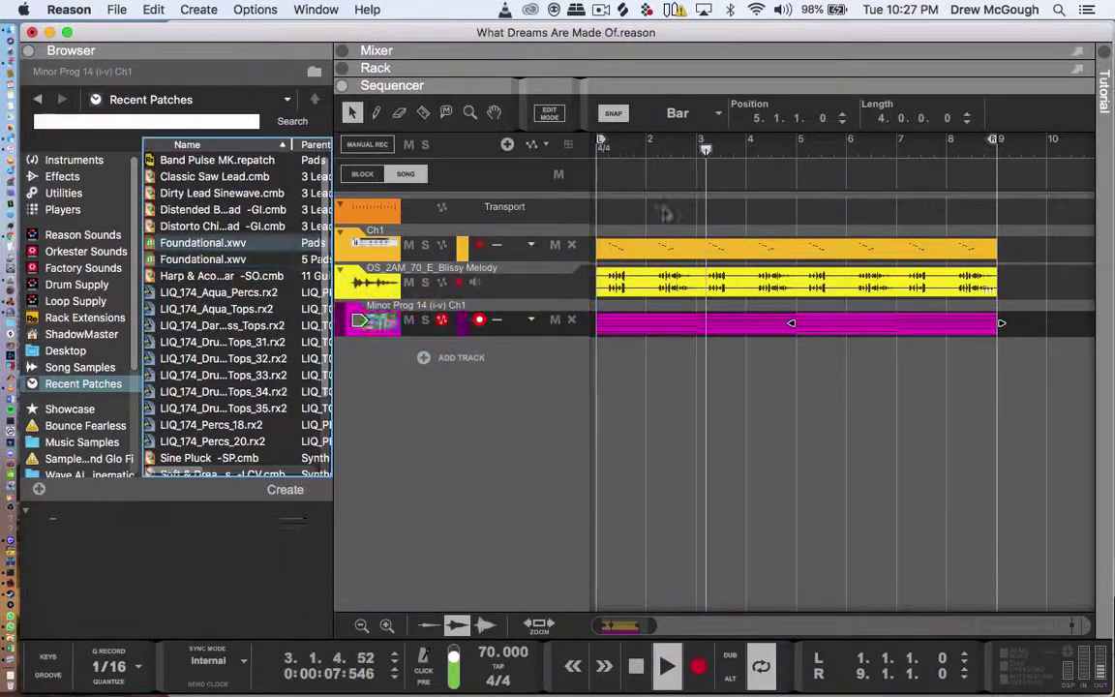
{"action": "left_click", "coordinate": [600, 152]}
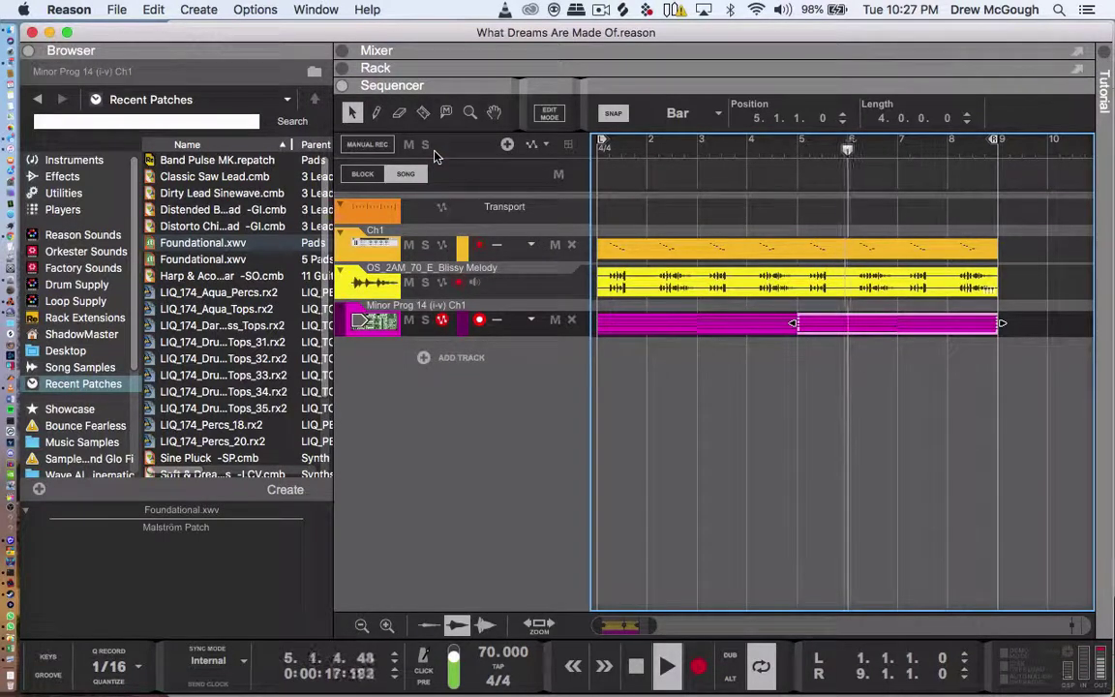
{"action": "key", "text": "space"}
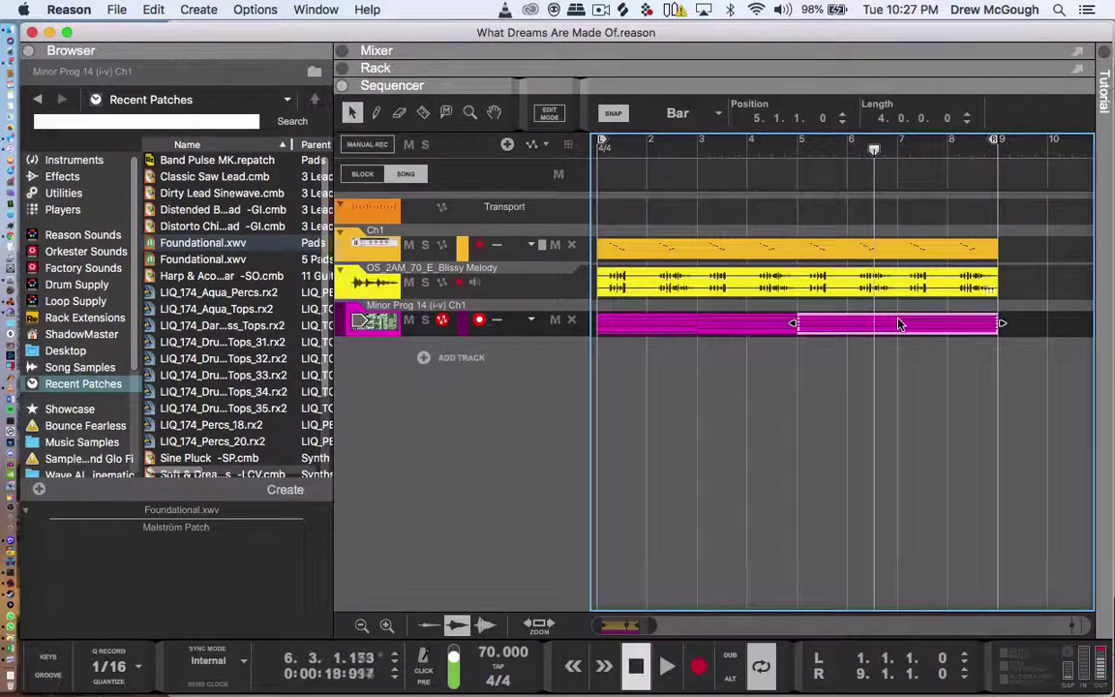
- Transpose the bar 7 chord in the second Minor Prog 14 clip down three semitones, to a lowest note of F1, and play it back
{"action": "double_click", "coordinate": [899, 320]}
{"action": "left_click_drag", "start_coordinate": [937, 244], "coordinate": [953, 459]}
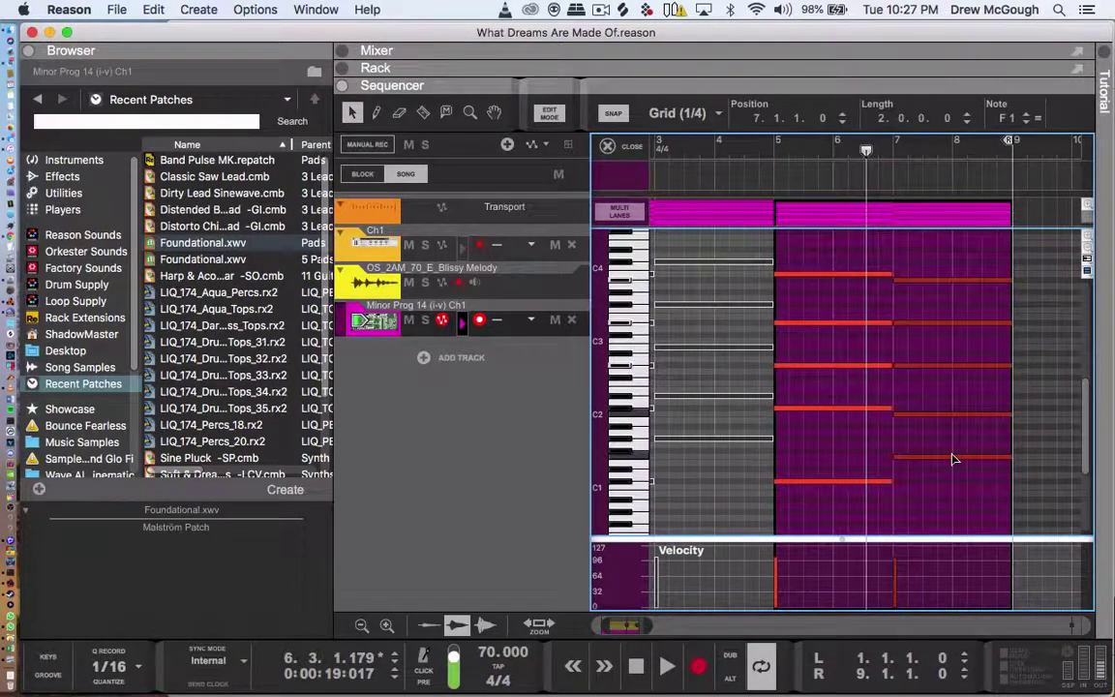
{"action": "left_click", "coordinate": [773, 154]}
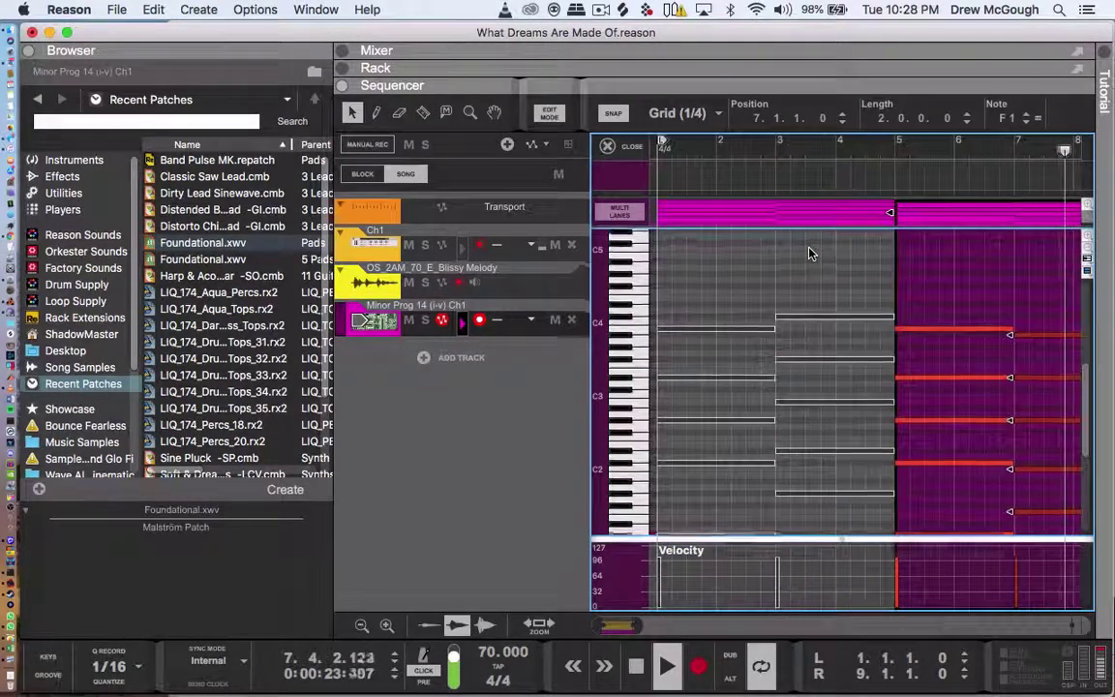
{"action": "scroll", "coordinate": [812, 253], "scroll_direction": "down", "scroll_amount": 1}
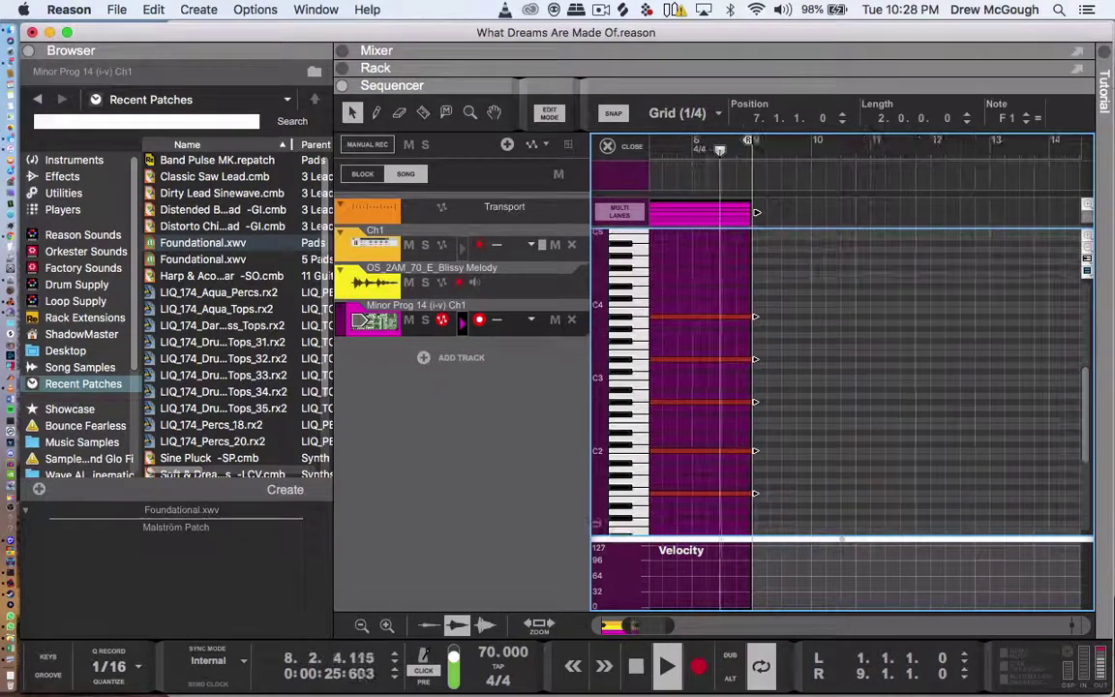
{"action": "scroll", "coordinate": [257, 281], "scroll_direction": "down", "scroll_amount": 3}
- Return the browser to the 02 - C# Minor Progressions folder and join the two Minor Prog 14 clips into one eight-bar clip
{"action": "left_click", "coordinate": [38, 99]}
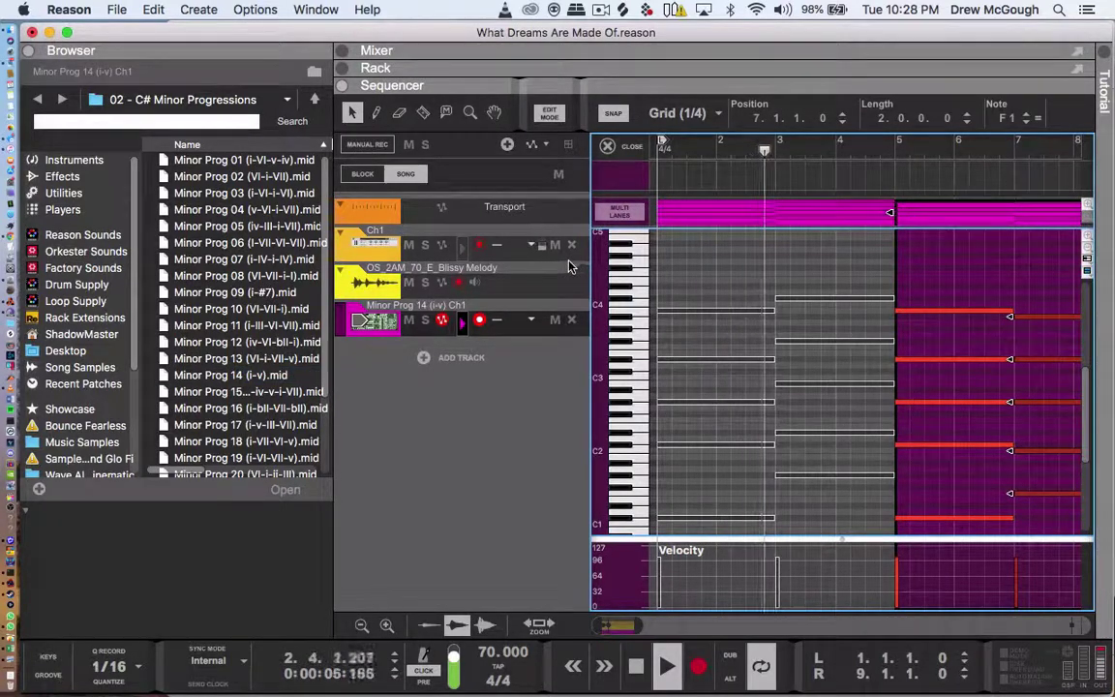
{"action": "left_click", "coordinate": [629, 153]}
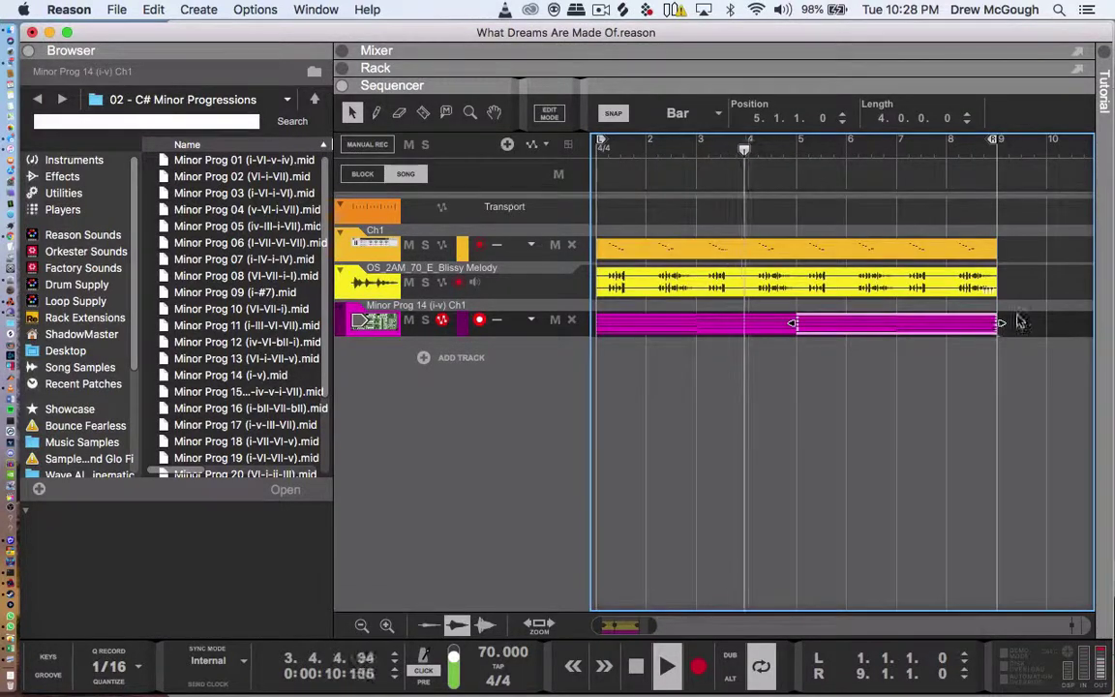
{"action": "left_click_drag", "start_coordinate": [1017, 336], "coordinate": [750, 306]}
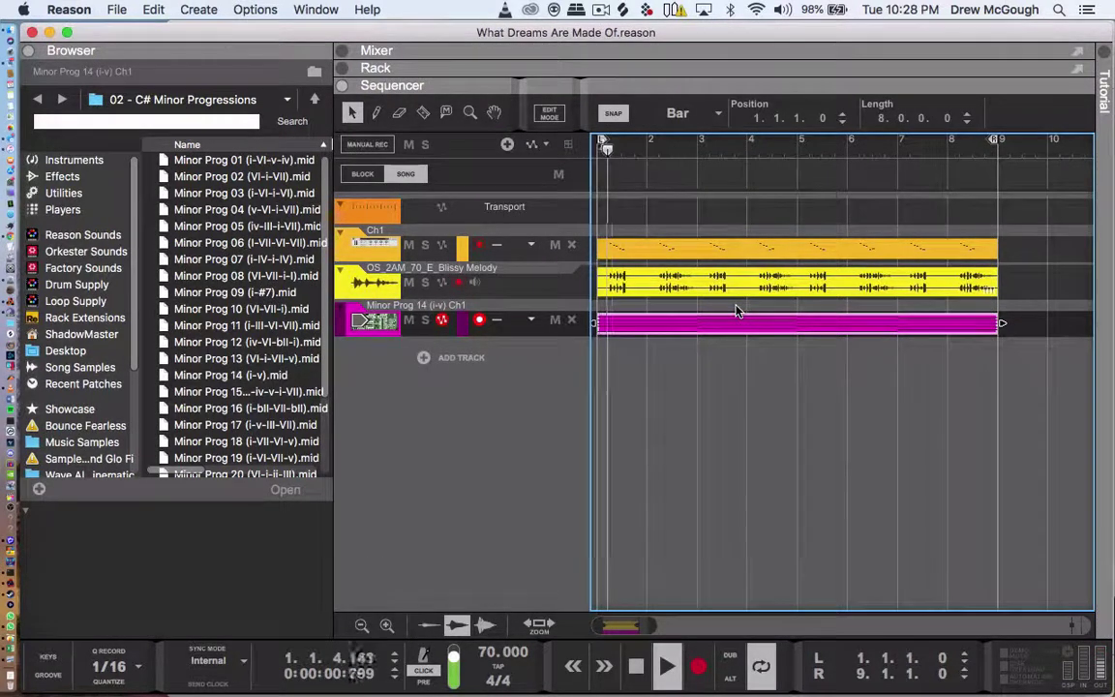
- Solo the Ch1 track and turn on Open Chords in its Scales & Chords player in the rack
{"action": "left_click", "coordinate": [425, 244]}
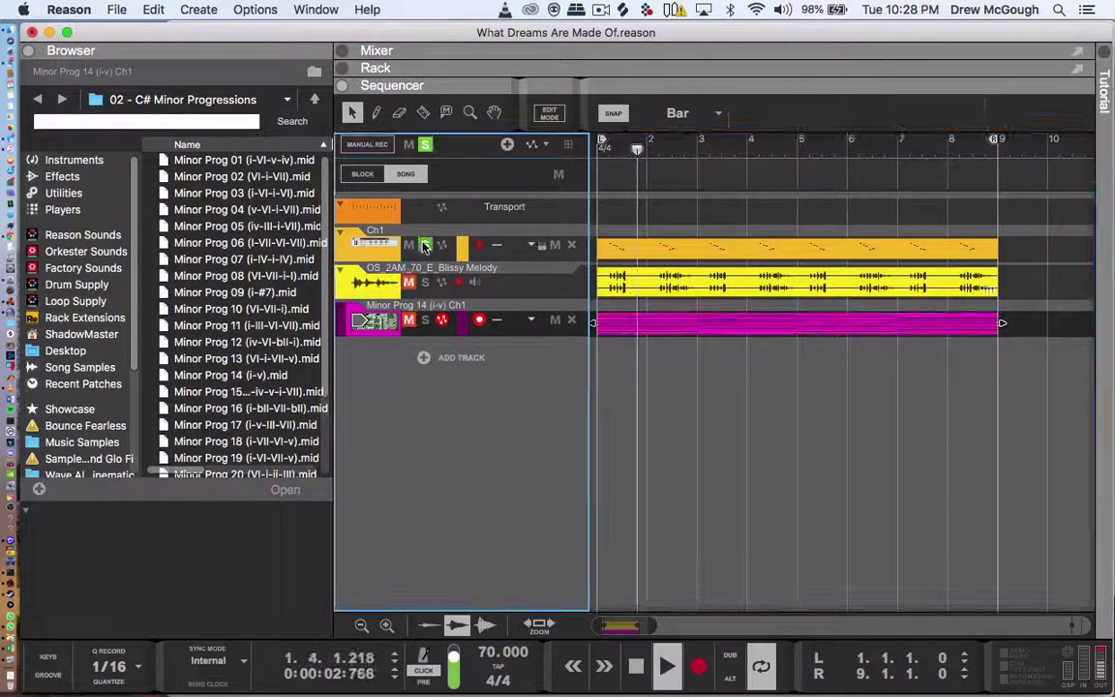
{"action": "left_click", "coordinate": [527, 68]}
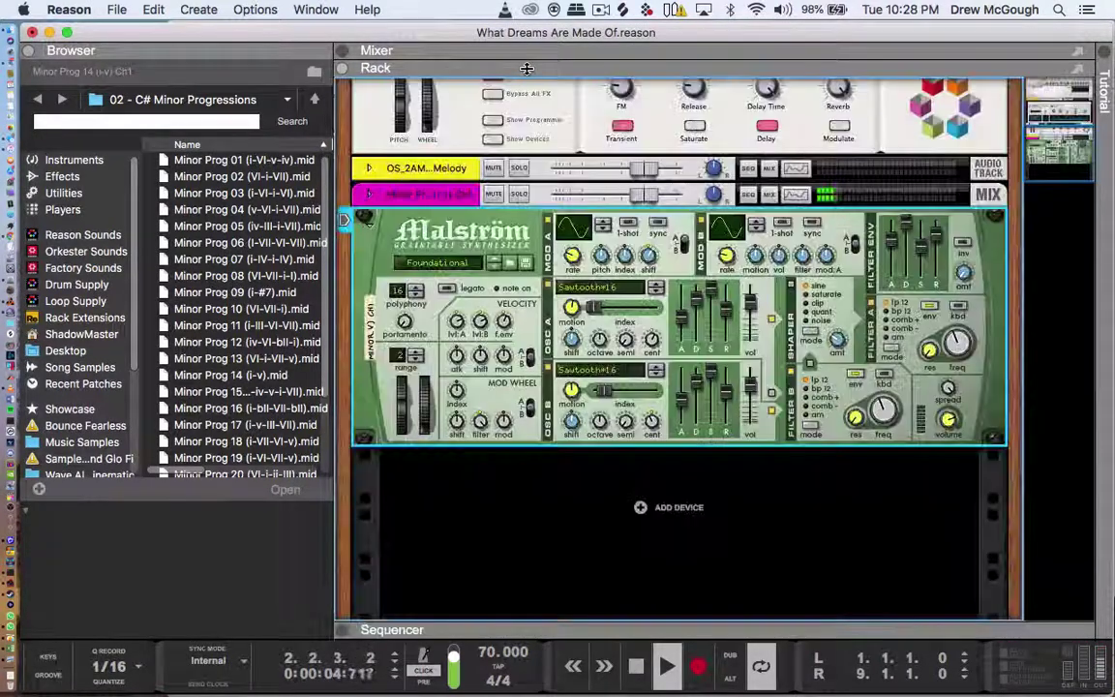
{"action": "scroll", "coordinate": [751, 175], "scroll_direction": "up", "scroll_amount": 5}
{"action": "left_click", "coordinate": [754, 175]}
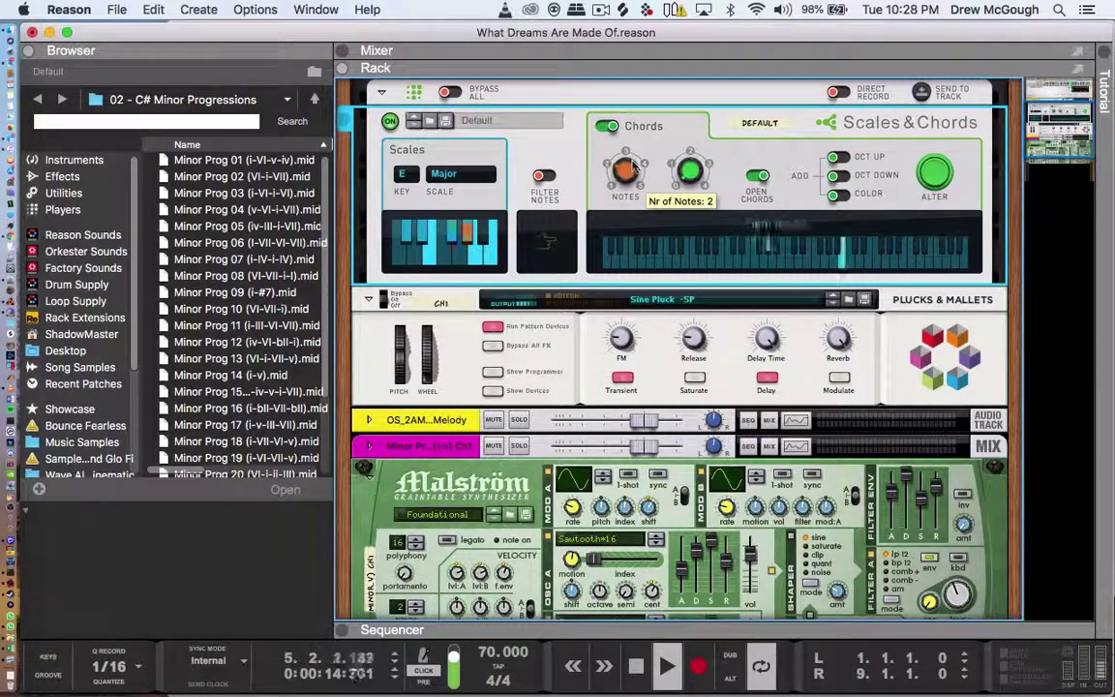
{"action": "mouse_move", "coordinate": [698, 172]}
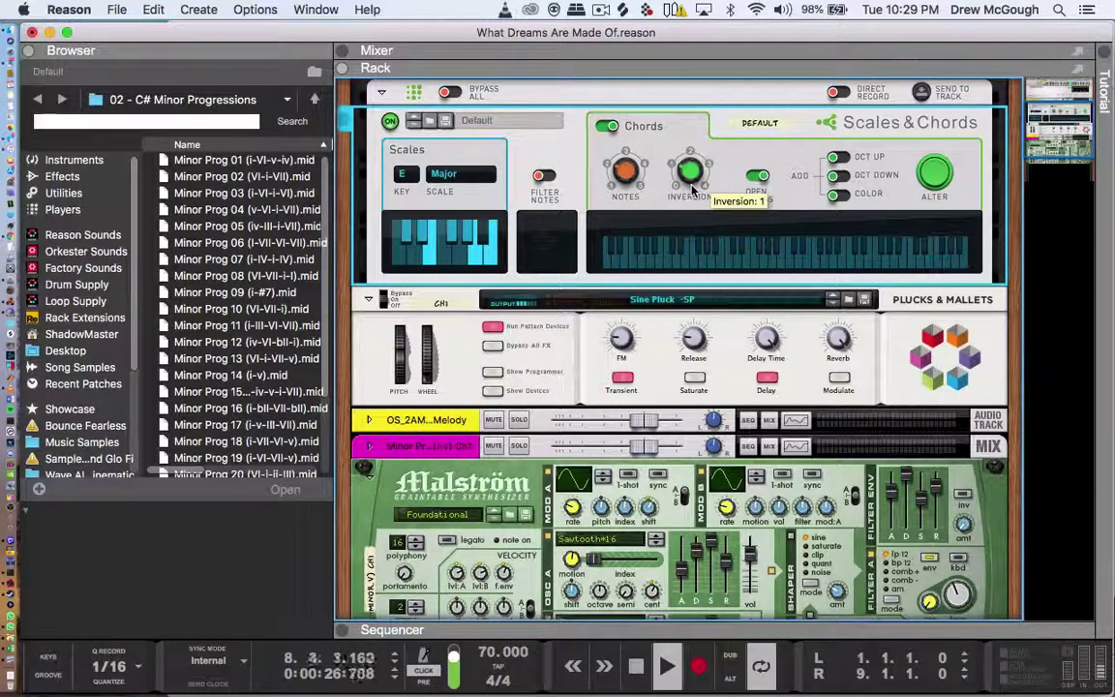
- Turn on Add Oct Up instead of Oct Down in Ch1's Scales & Chords player and send the generated chords to the track
{"action": "left_click", "coordinate": [842, 177]}
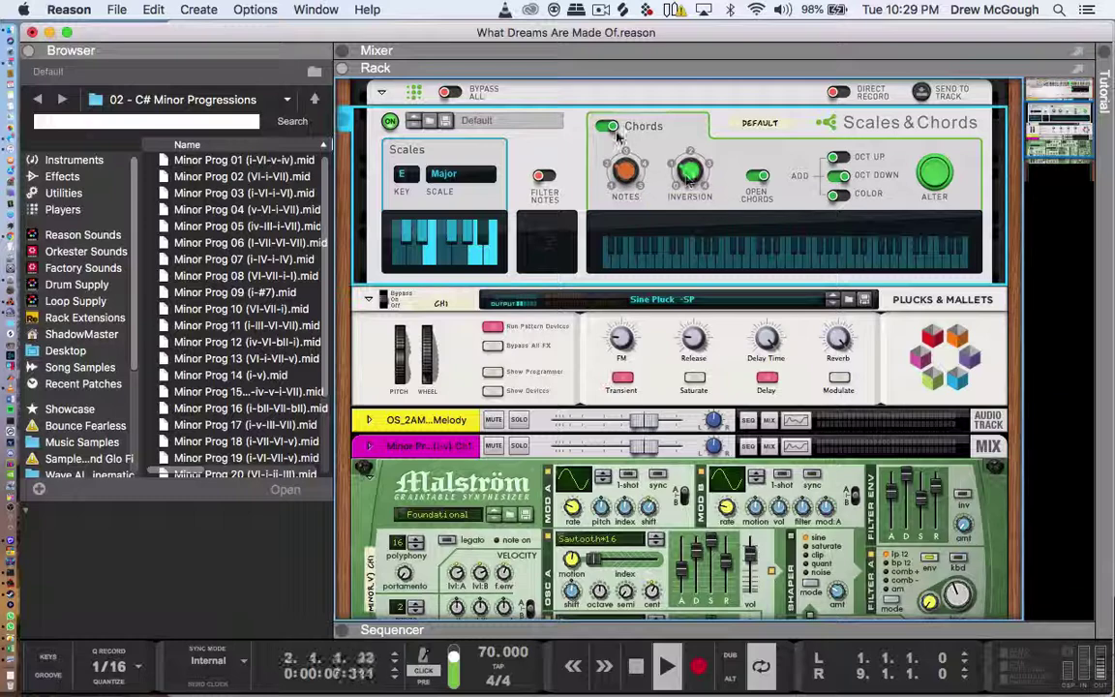
{"action": "scroll", "coordinate": [617, 135], "scroll_direction": "up", "scroll_amount": 3}
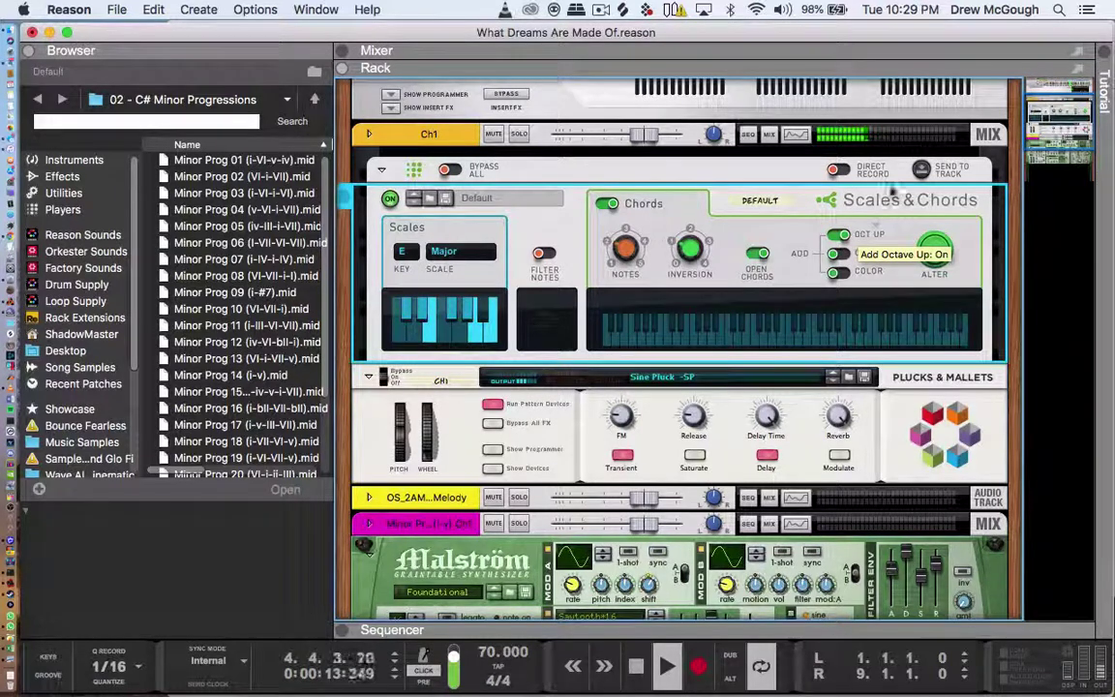
{"action": "key", "text": "space"}
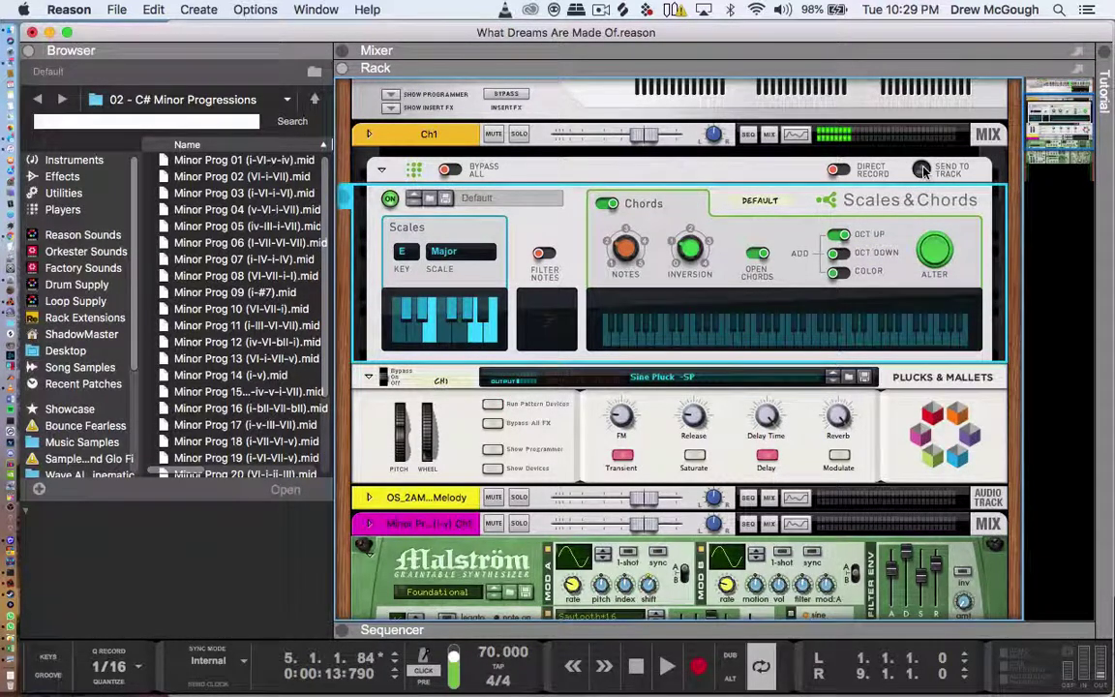
{"action": "left_click", "coordinate": [772, 630]}
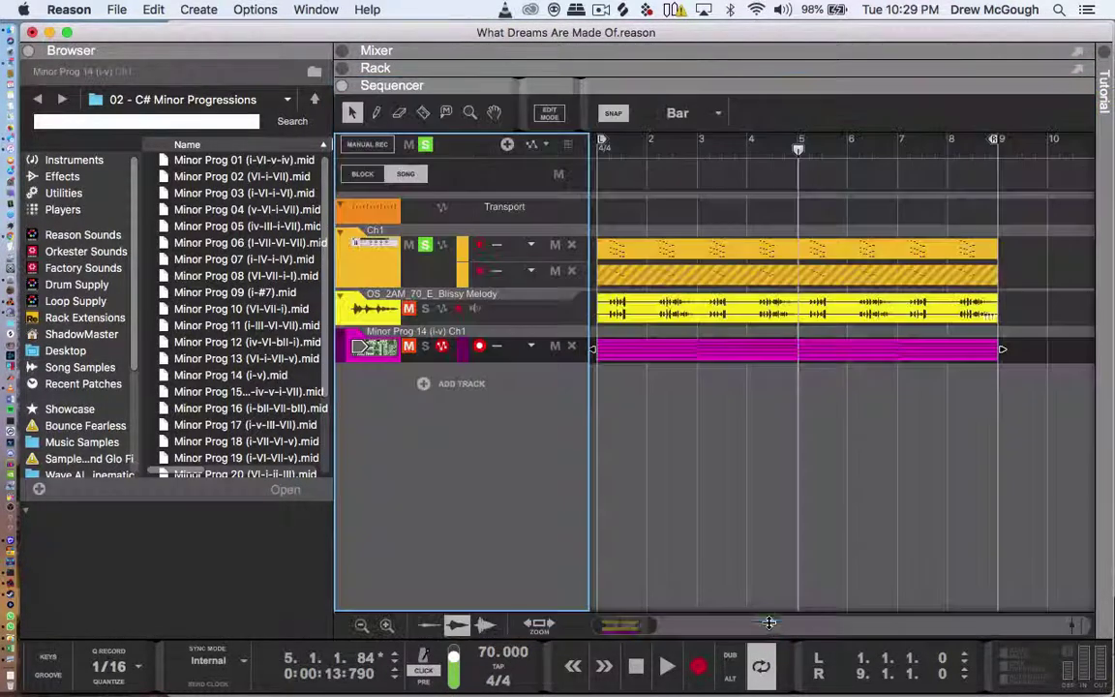
- Play from bar 1, delete Ch1's muted second note lane, and take Ch1 off solo
{"action": "left_click", "coordinate": [608, 138]}
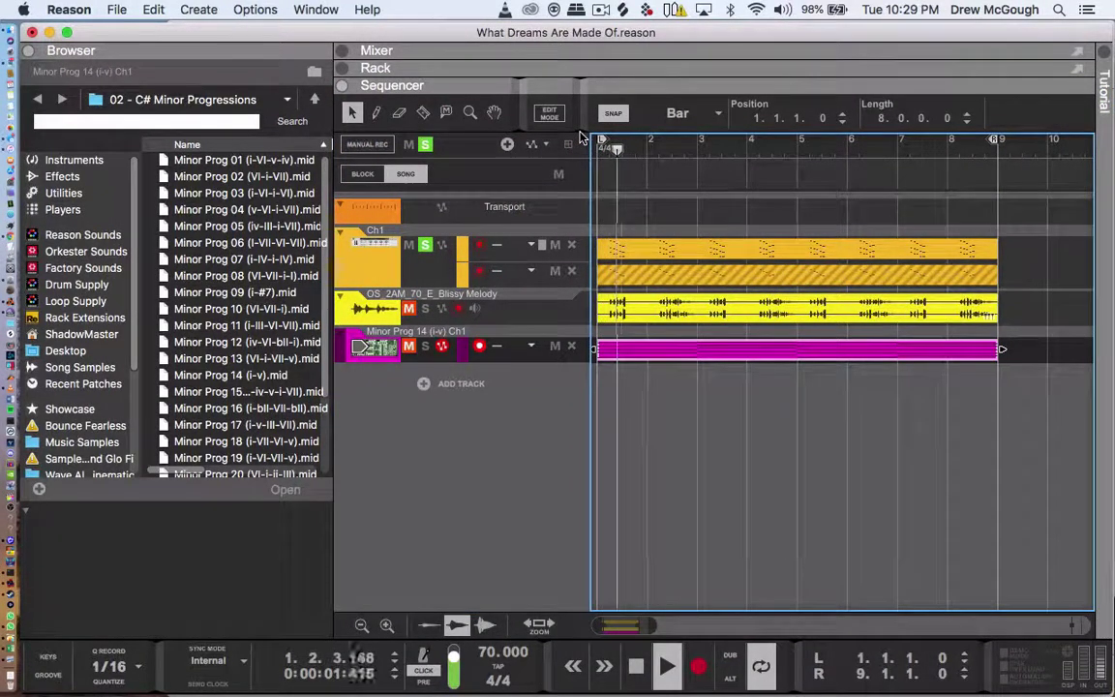
{"action": "left_click", "coordinate": [568, 270]}
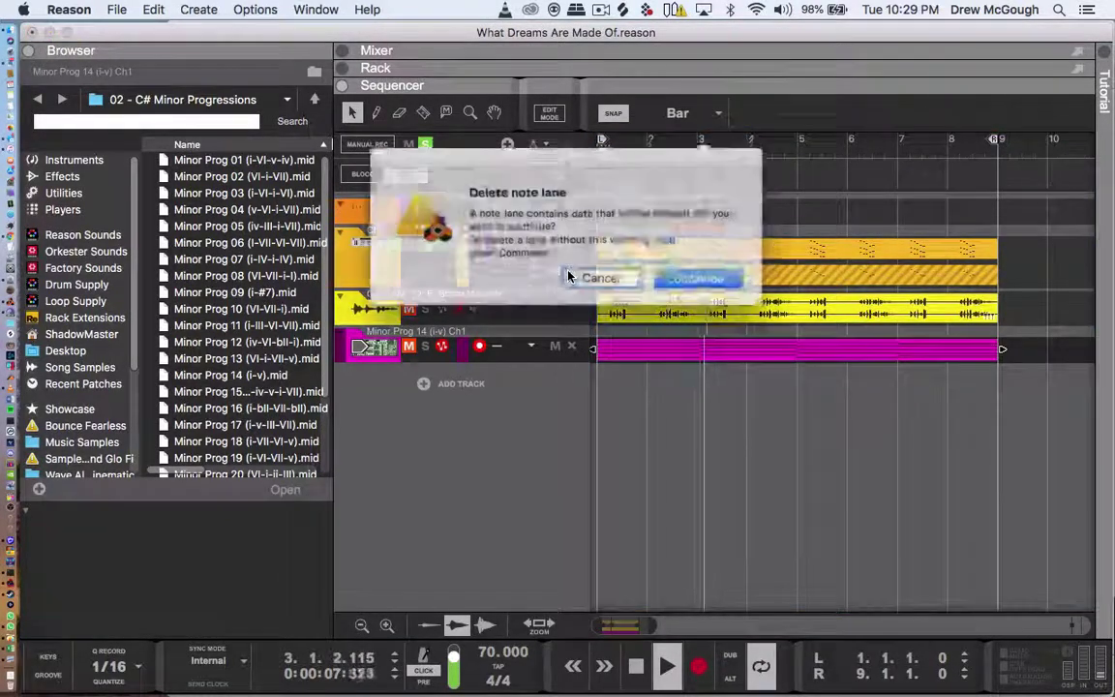
{"action": "key", "text": "Return"}
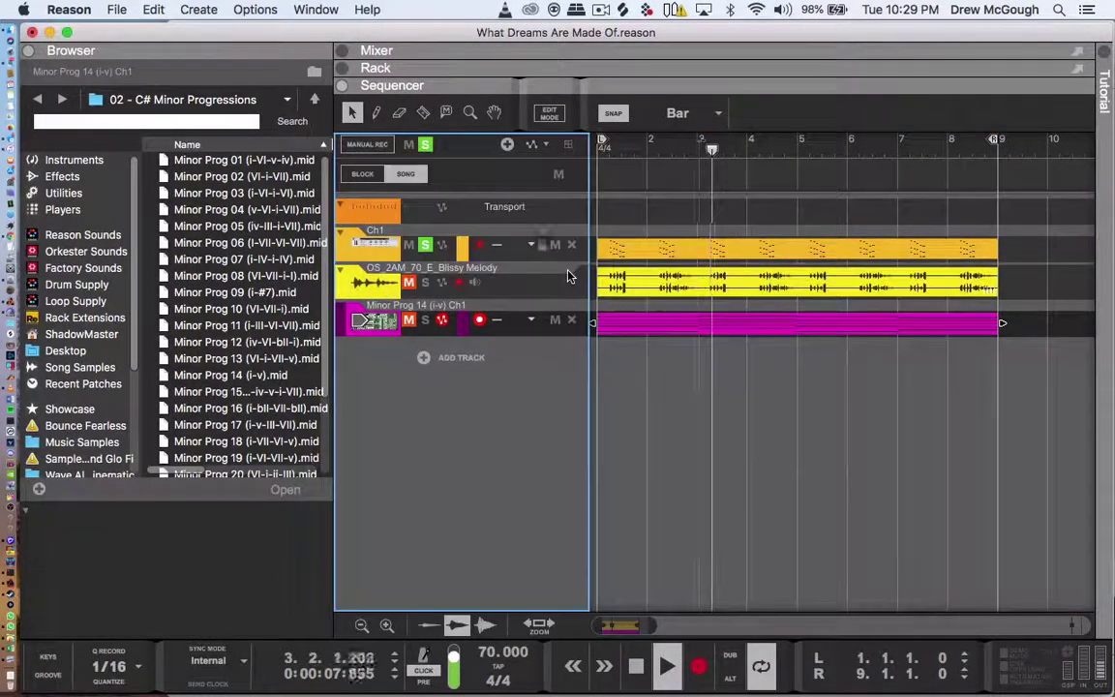
{"action": "left_click", "coordinate": [425, 244]}
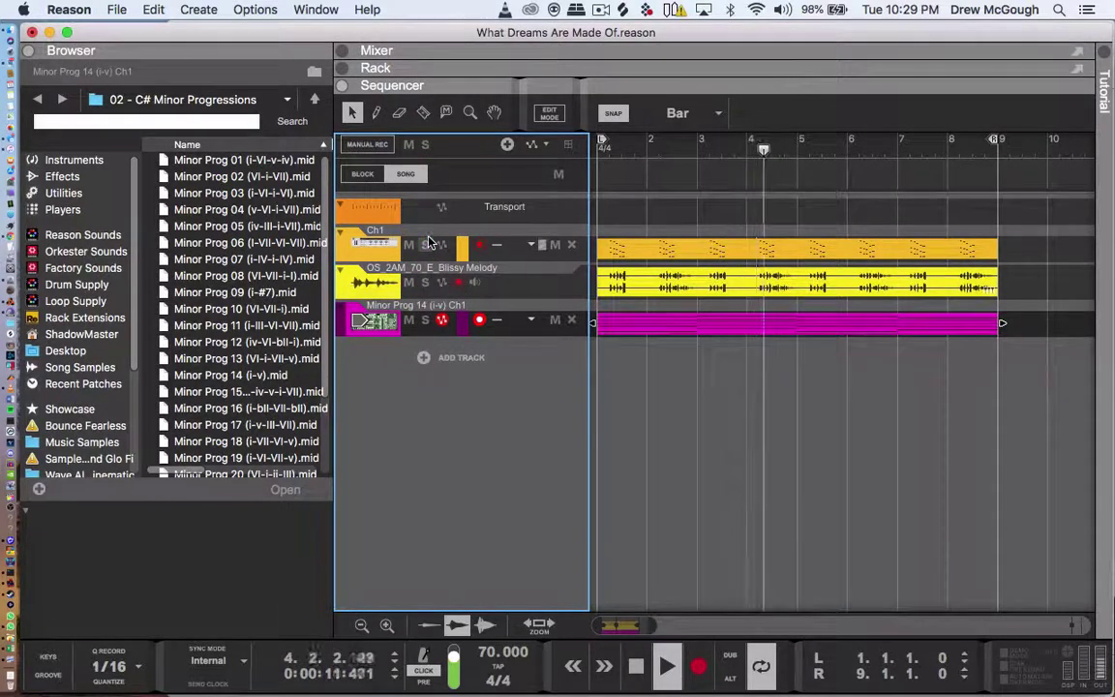
- Compare the Blissy Melody, Ch1 and Minor Prog 14 channels in the mixer by soloing each during playback
{"action": "left_click", "coordinate": [755, 277]}
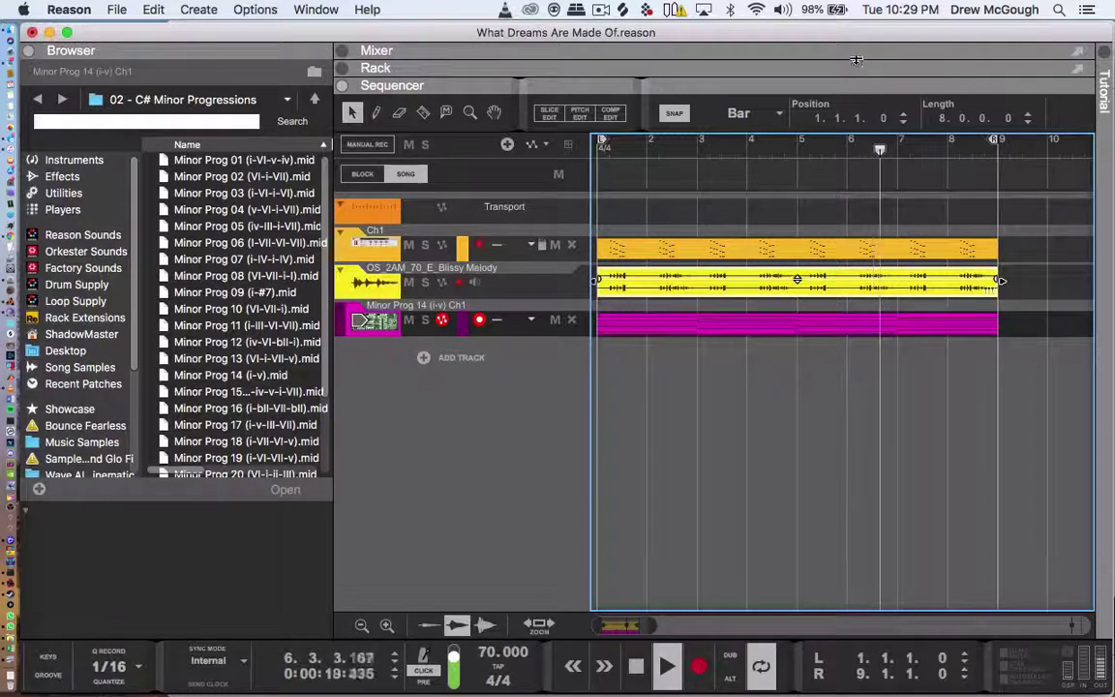
{"action": "key", "text": "F5"}
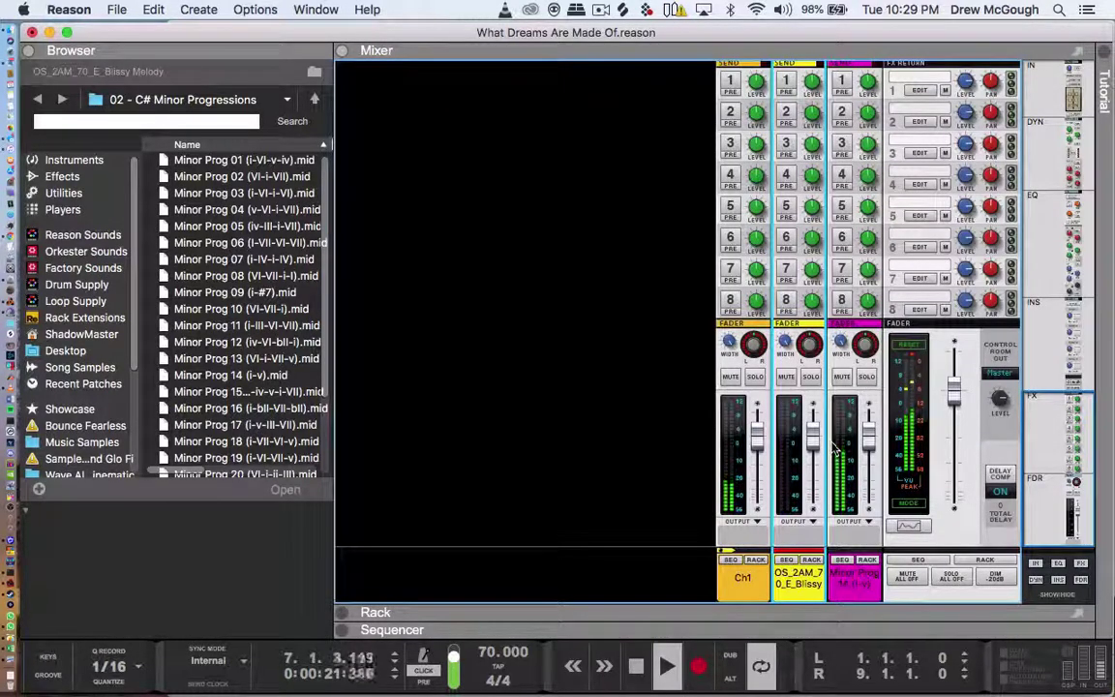
{"action": "left_click", "coordinate": [812, 376]}
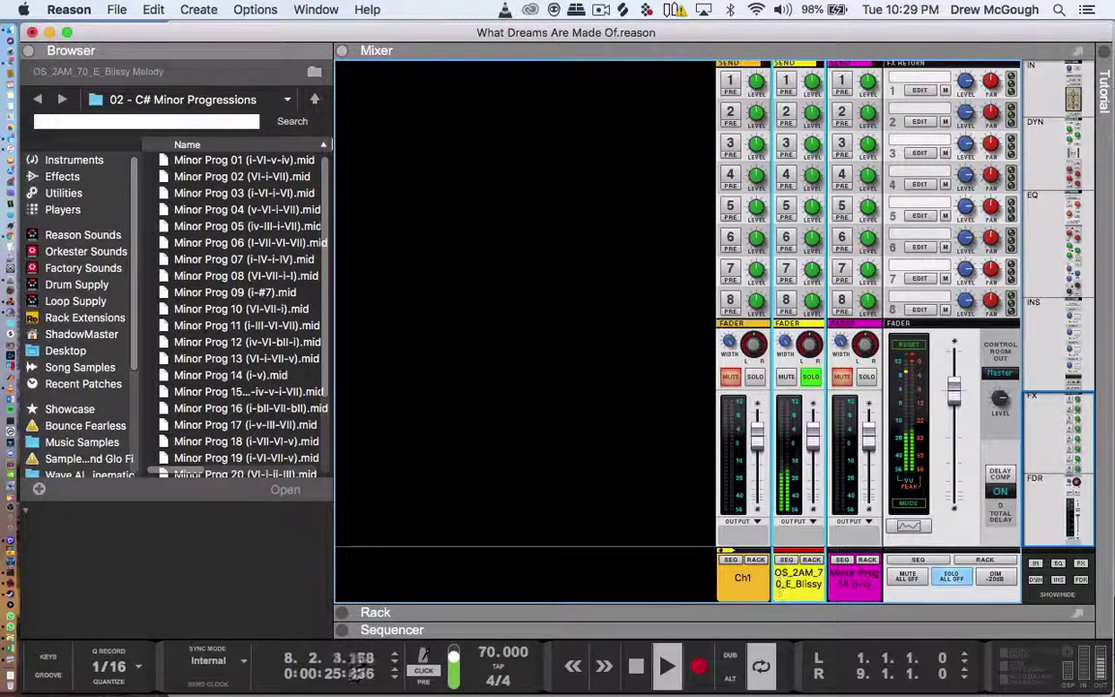
{"action": "left_click", "coordinate": [811, 378]}
{"action": "left_click", "coordinate": [756, 377]}
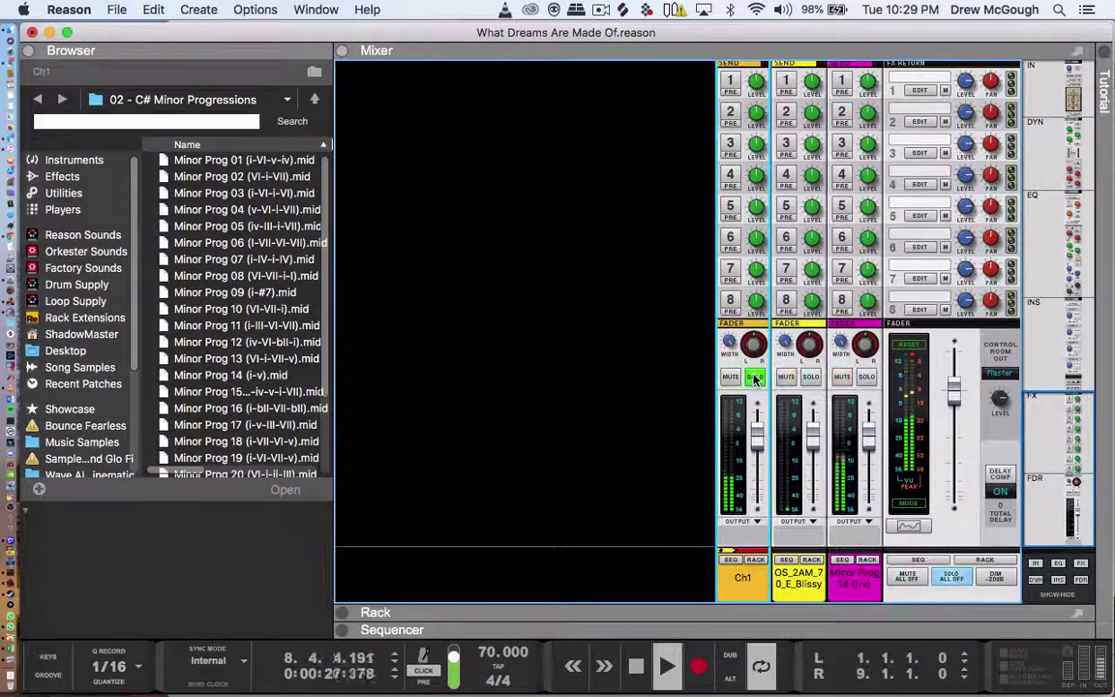
{"action": "left_click", "coordinate": [868, 376]}
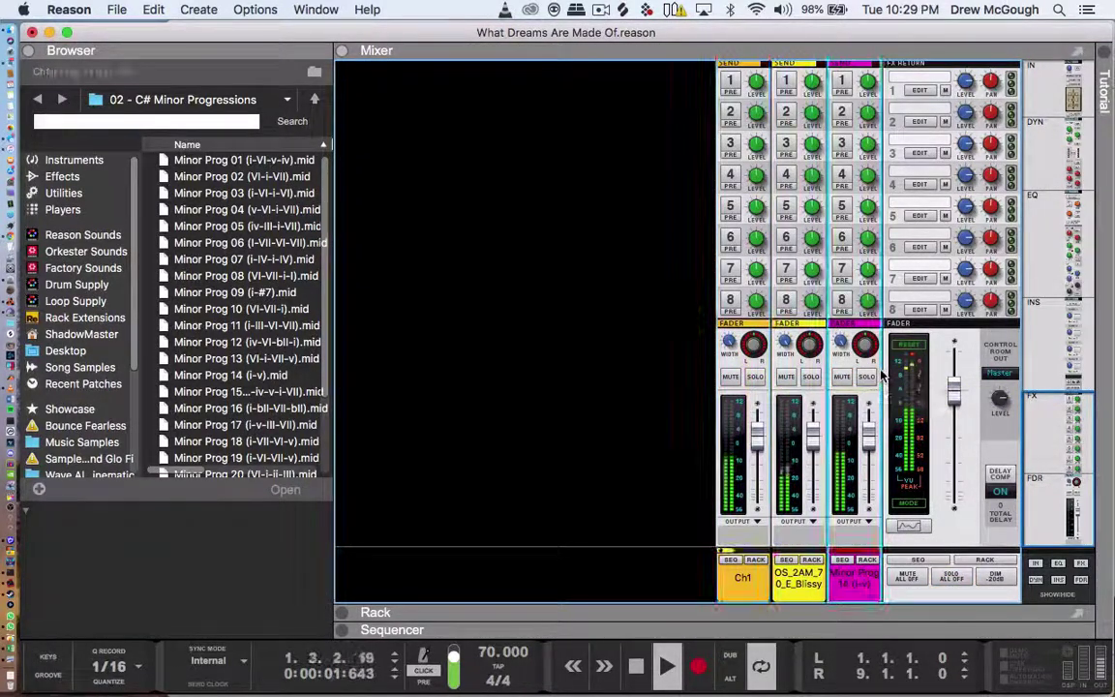
{"action": "left_click", "coordinate": [863, 378]}
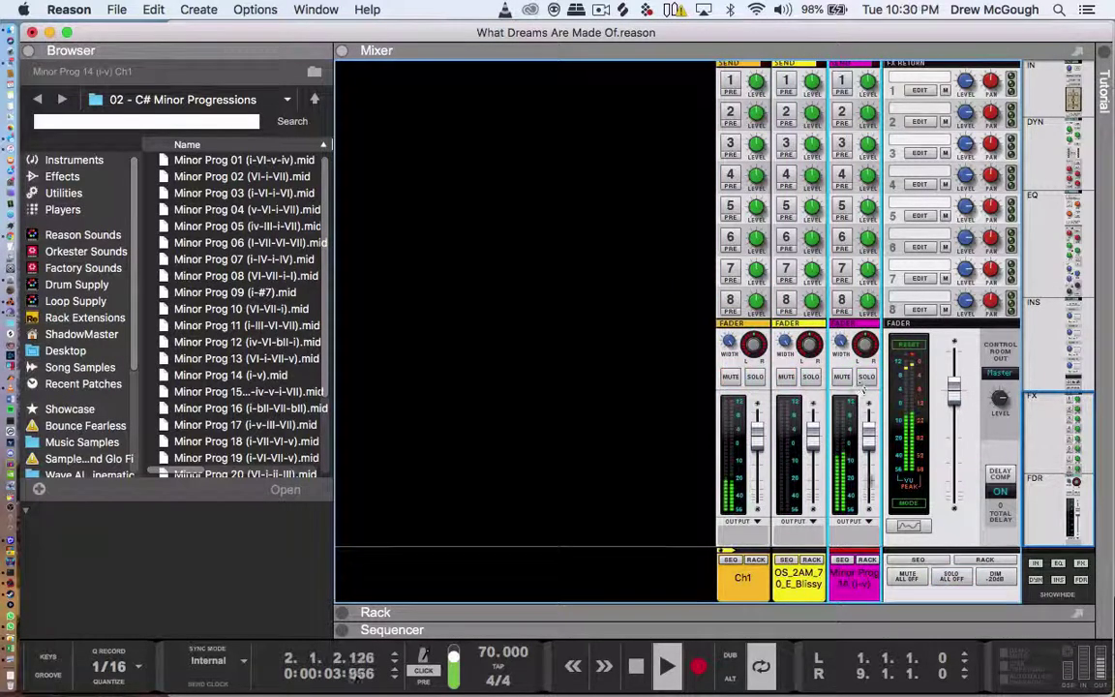
- Insert the FabFilter Pro-Q 2 effect on the Minor Prog 14 channel in the rack
{"action": "left_click", "coordinate": [867, 559]}
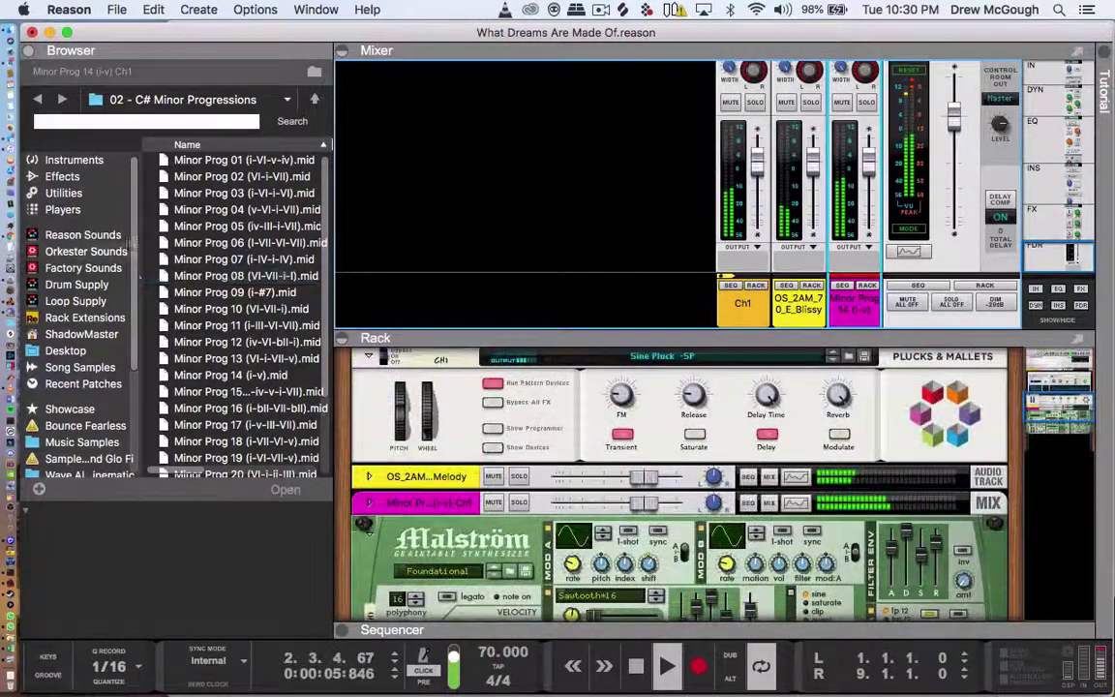
{"action": "left_click", "coordinate": [62, 176]}
{"action": "scroll", "coordinate": [227, 308], "scroll_direction": "down", "scroll_amount": 15}
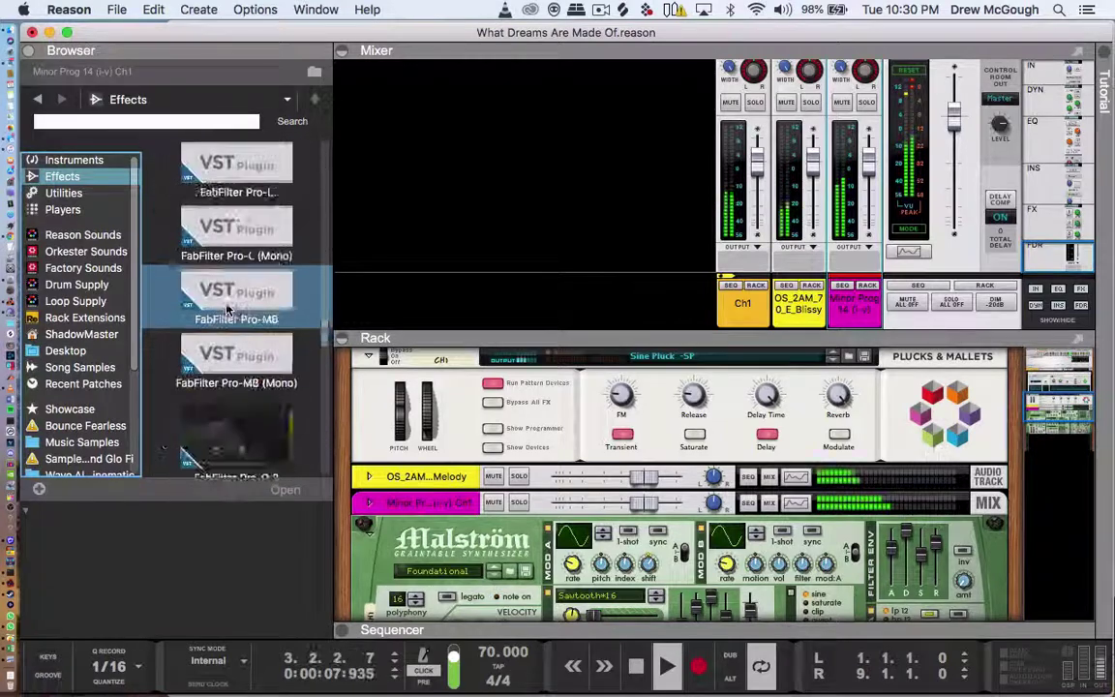
{"action": "left_click_drag", "start_coordinate": [228, 209], "coordinate": [481, 495]}
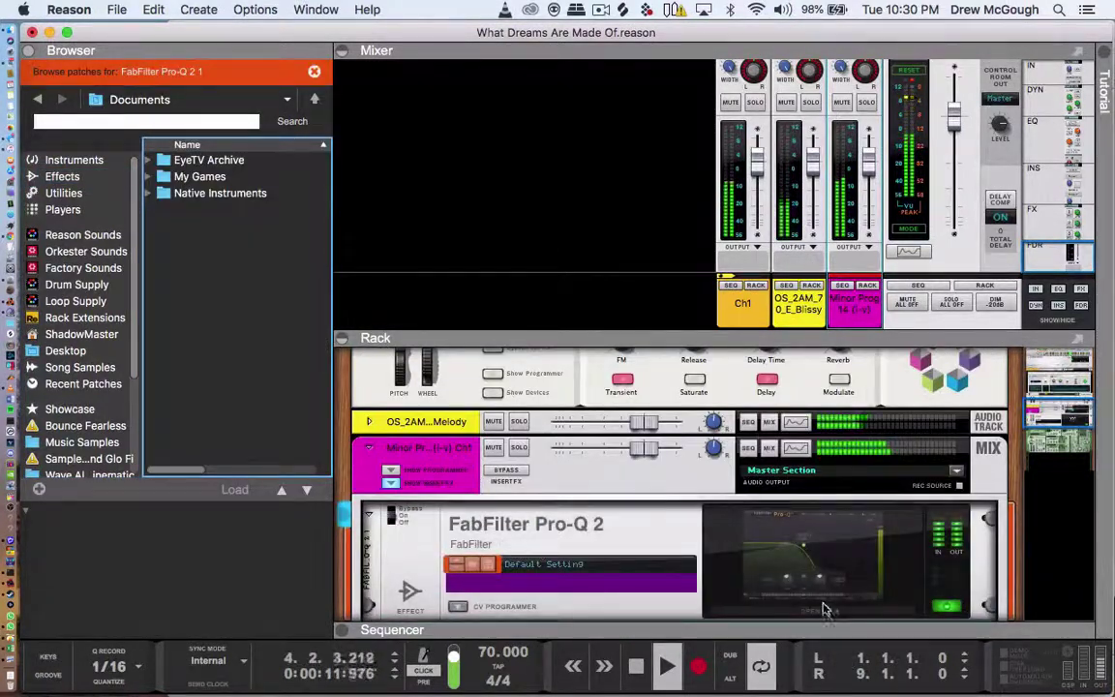
- Open the Pro-Q 2 editor and add a low-cut band at about 129 Hz with a 96 dB/oct slope
{"action": "left_click", "coordinate": [825, 610]}
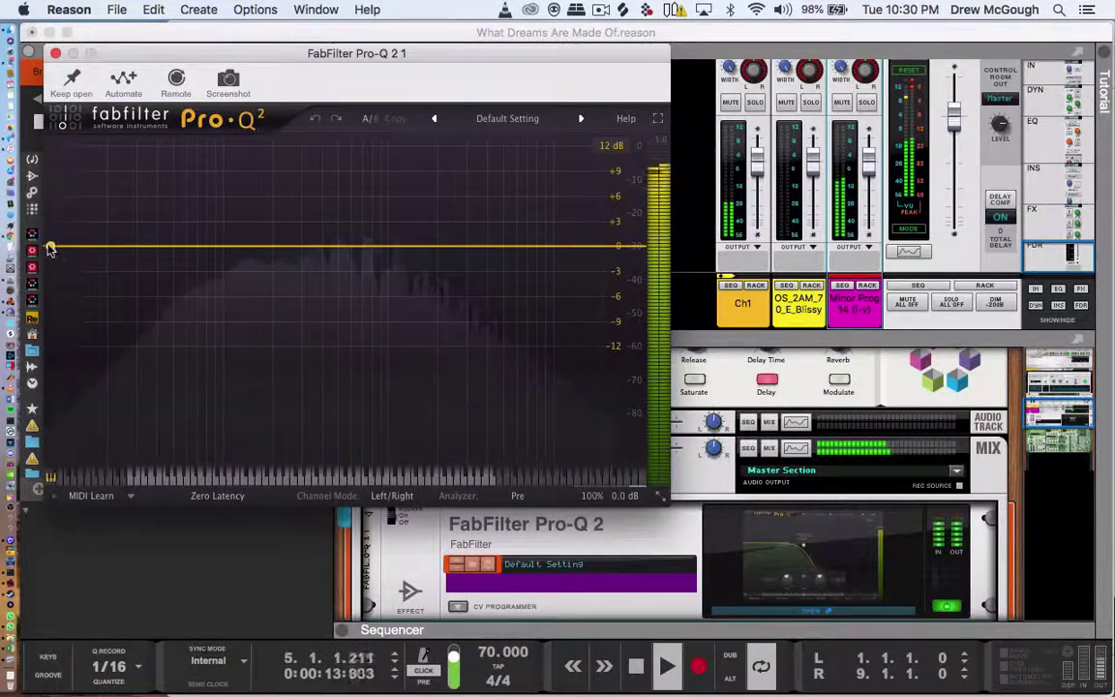
{"action": "left_click_drag", "start_coordinate": [50, 248], "coordinate": [275, 248]}
{"action": "left_click", "coordinate": [121, 433]}
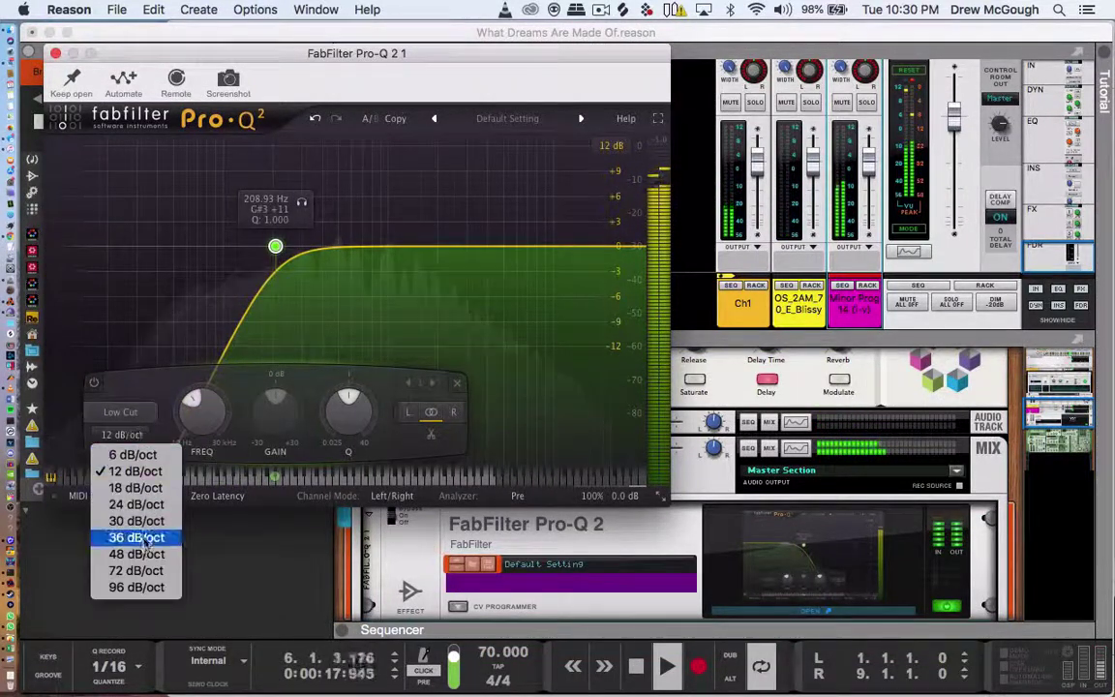
{"action": "left_click", "coordinate": [143, 586]}
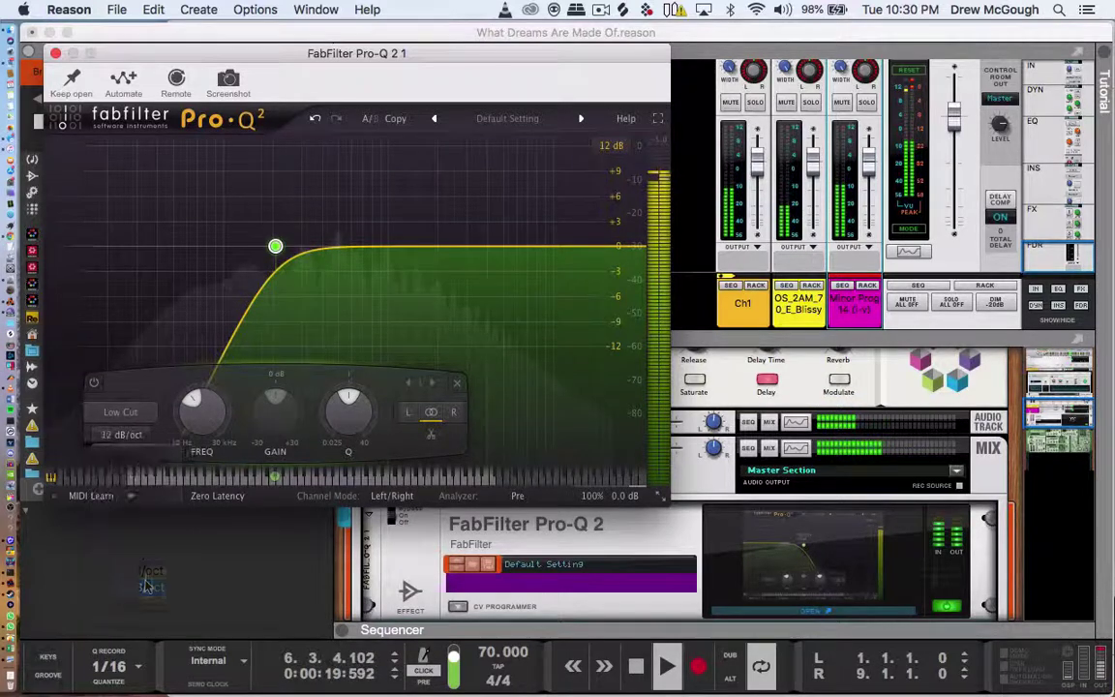
{"action": "left_click_drag", "start_coordinate": [276, 248], "coordinate": [242, 250]}
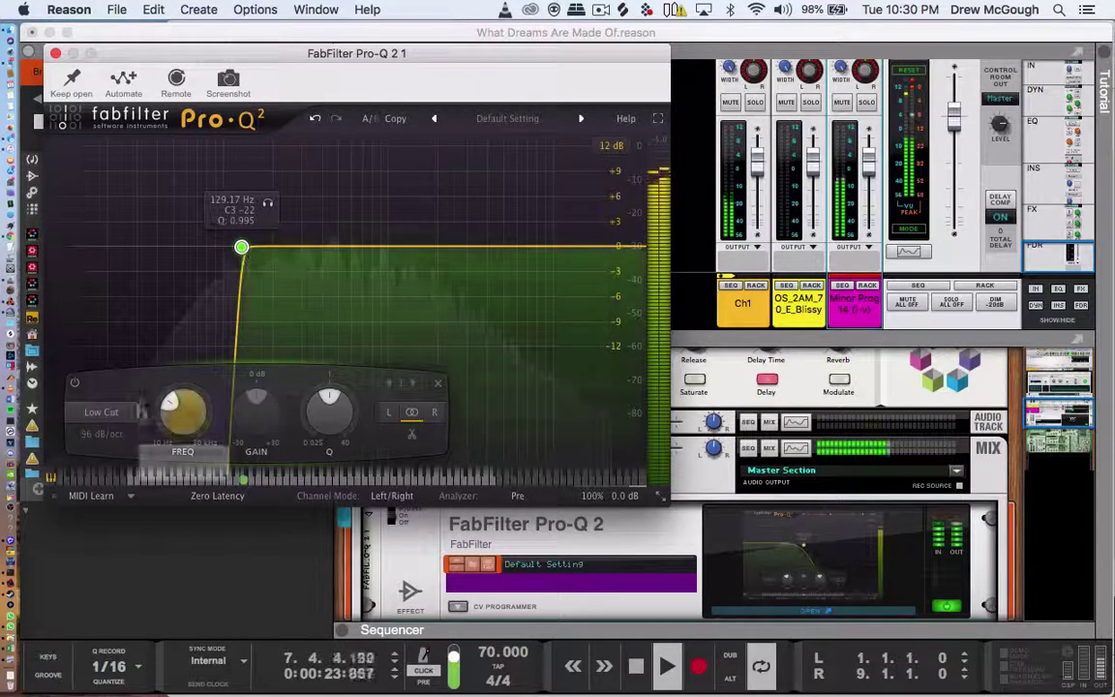
- Soften the low cut's slope to 36 dB/oct, move it to about 135 Hz, and briefly solo the band
{"action": "left_click", "coordinate": [101, 435]}
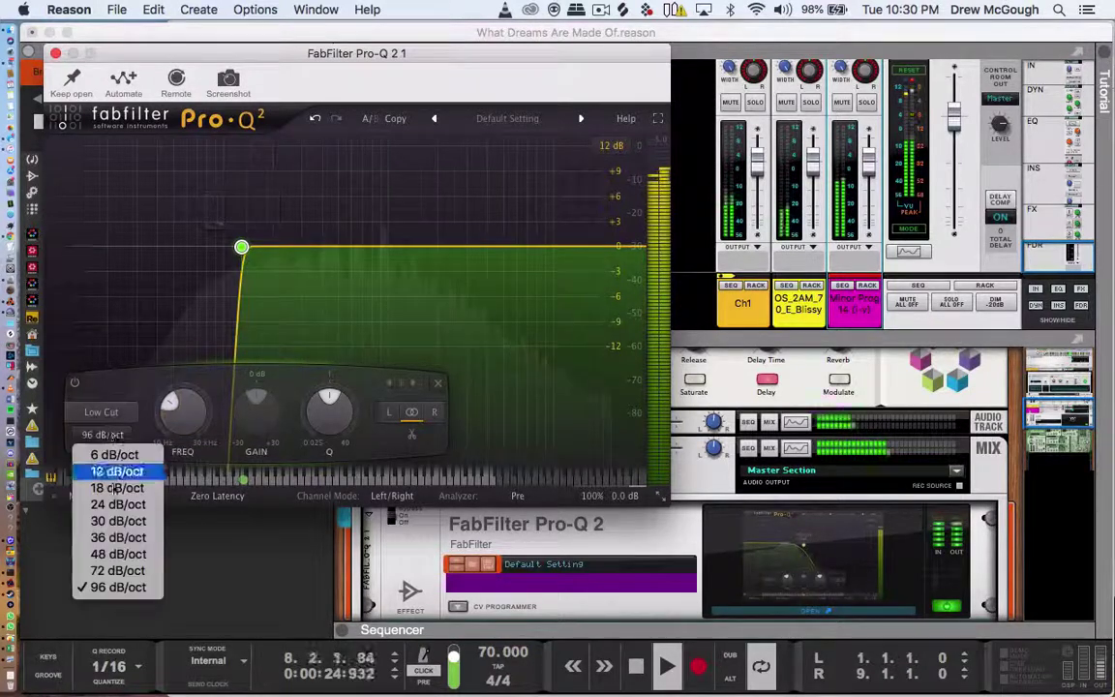
{"action": "left_click", "coordinate": [117, 540]}
{"action": "left_click_drag", "start_coordinate": [241, 248], "coordinate": [247, 248]}
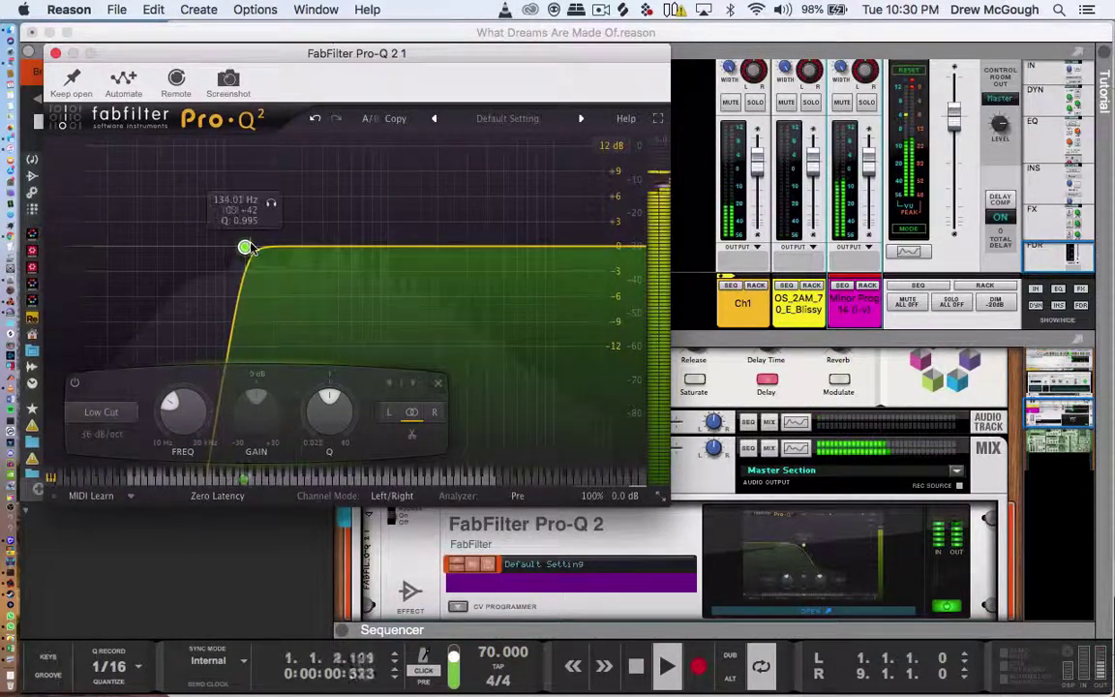
{"action": "left_click", "coordinate": [271, 206]}
{"action": "left_click", "coordinate": [271, 205]}
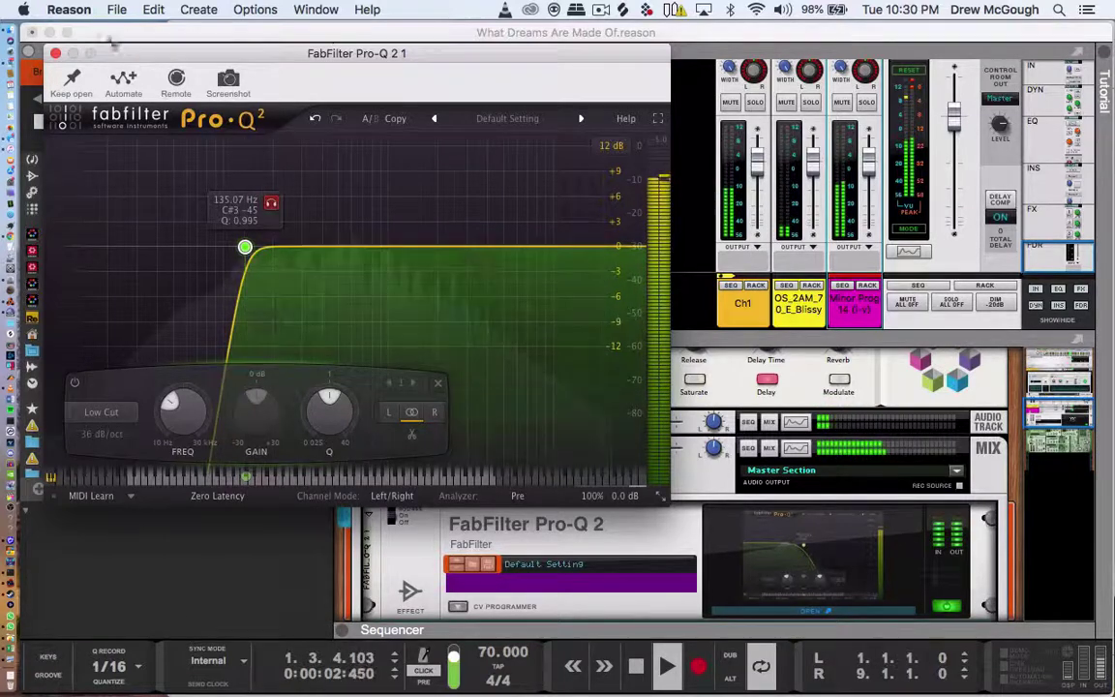
- Close the equalizer editor, lower the Minor Prog 14 channel level to -2.97 dB, and return to the full sequencer view
{"action": "left_click", "coordinate": [55, 53]}
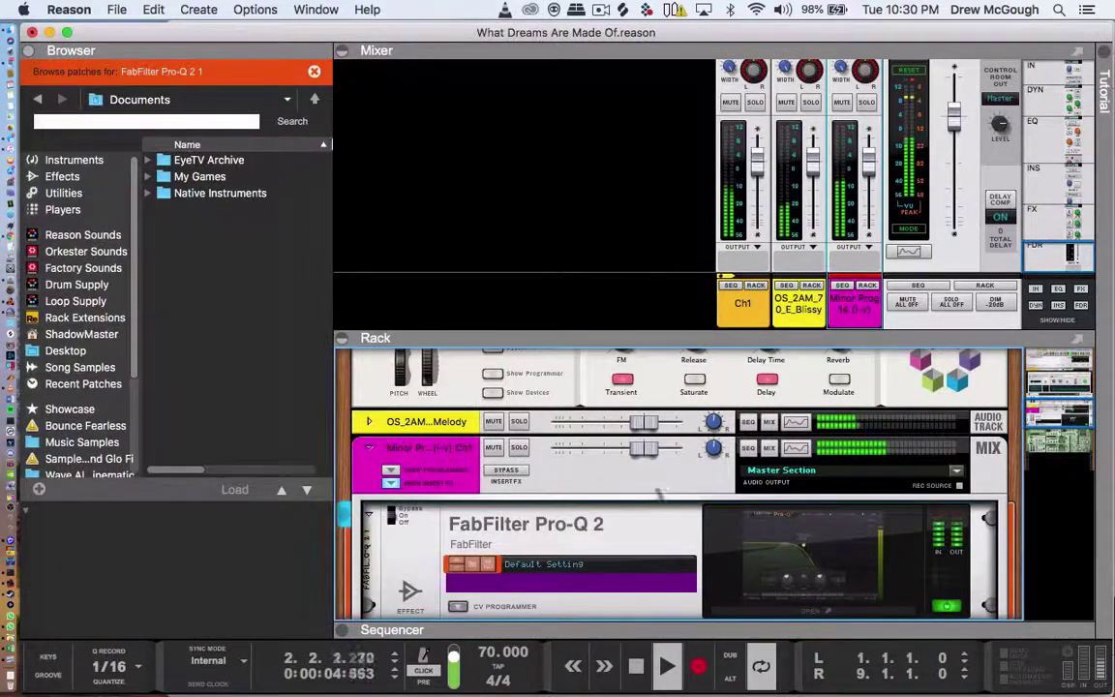
{"action": "left_click_drag", "start_coordinate": [646, 458], "coordinate": [634, 458]}
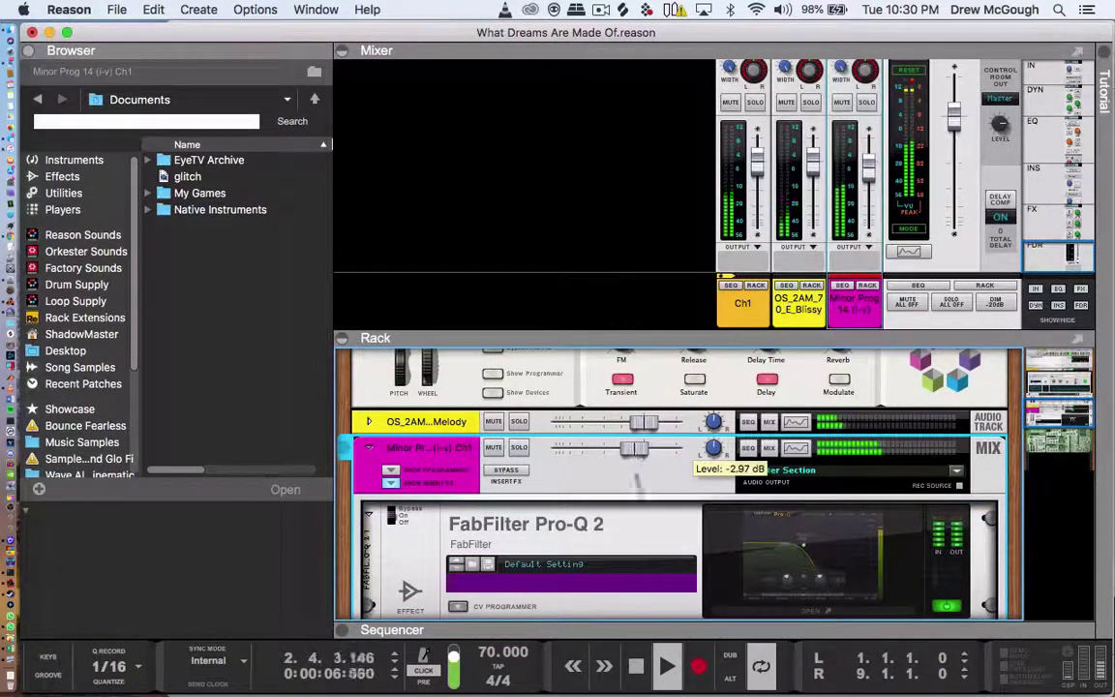
{"action": "double_click", "coordinate": [687, 629]}
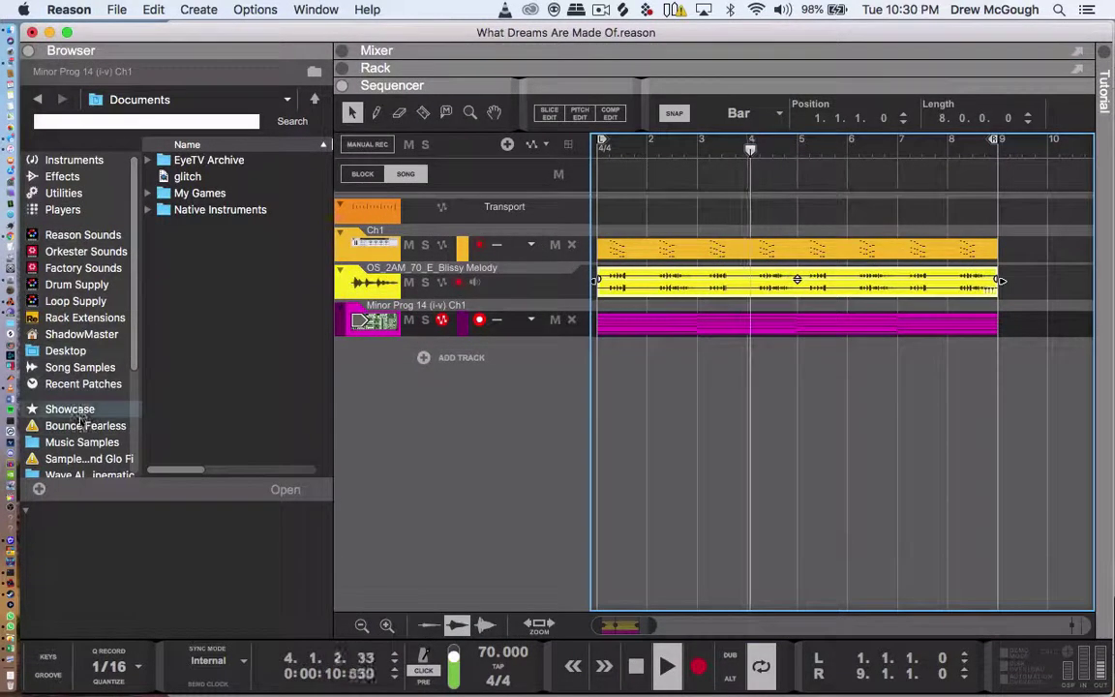
- Step back through the browser's history to the folder list of the 2AM sample pack
{"action": "left_click", "coordinate": [62, 177]}
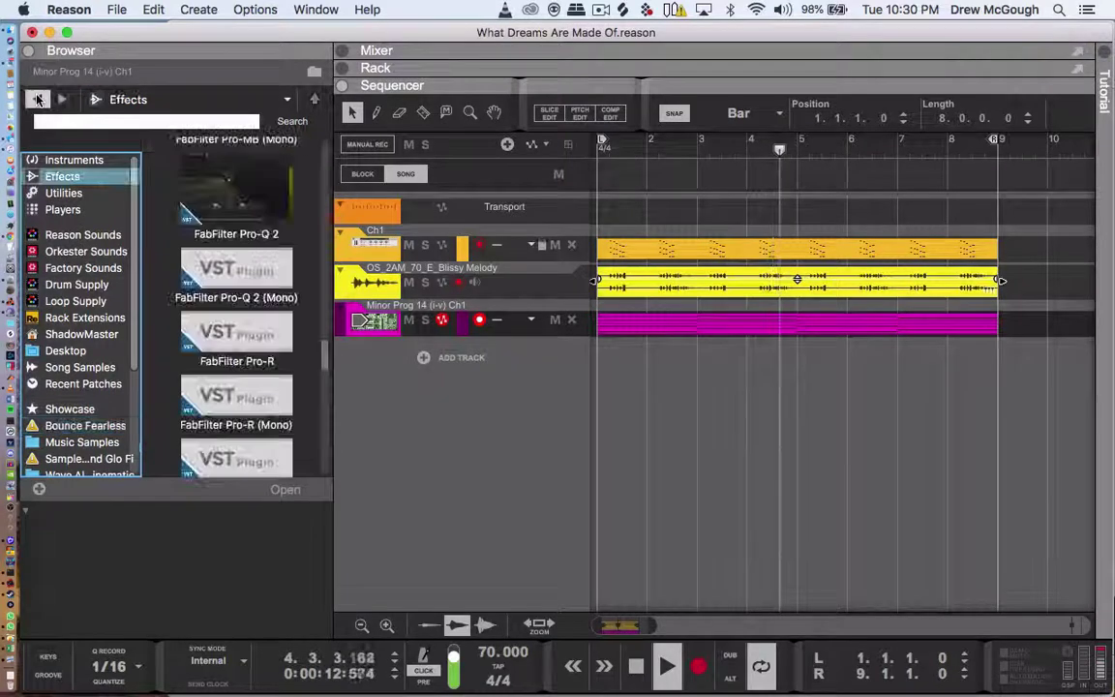
{"action": "left_click", "coordinate": [39, 100]}
{"action": "left_click", "coordinate": [39, 100]}
{"action": "left_click", "coordinate": [39, 100]}
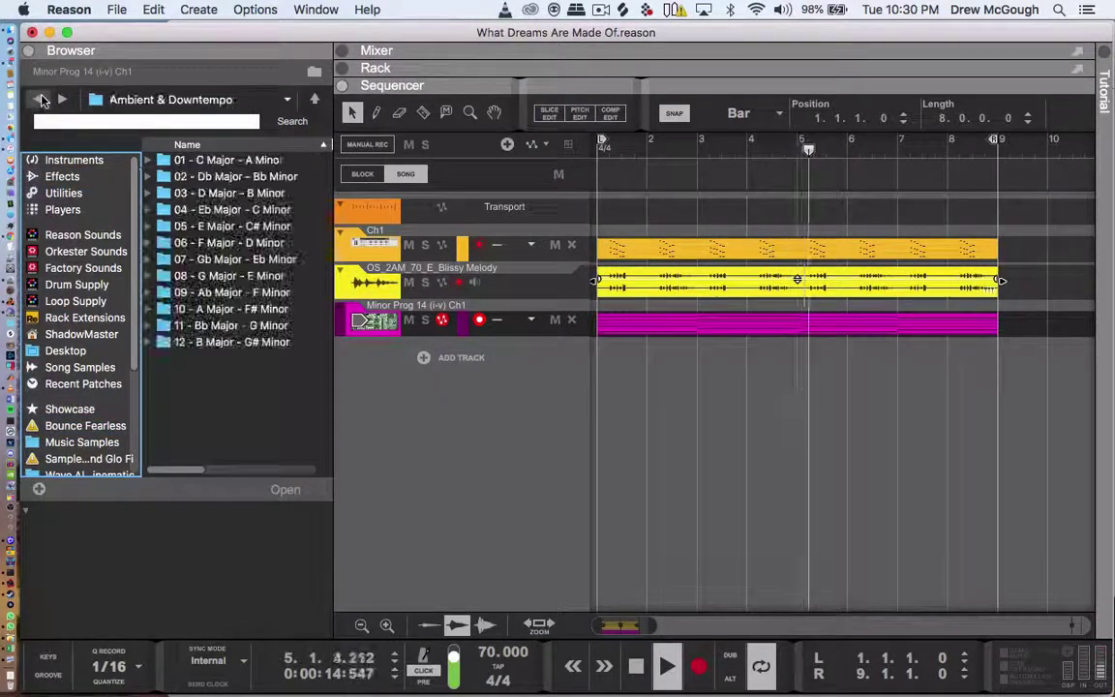
{"action": "left_click", "coordinate": [39, 100]}
{"action": "left_click", "coordinate": [39, 100]}
{"action": "left_click", "coordinate": [39, 99]}
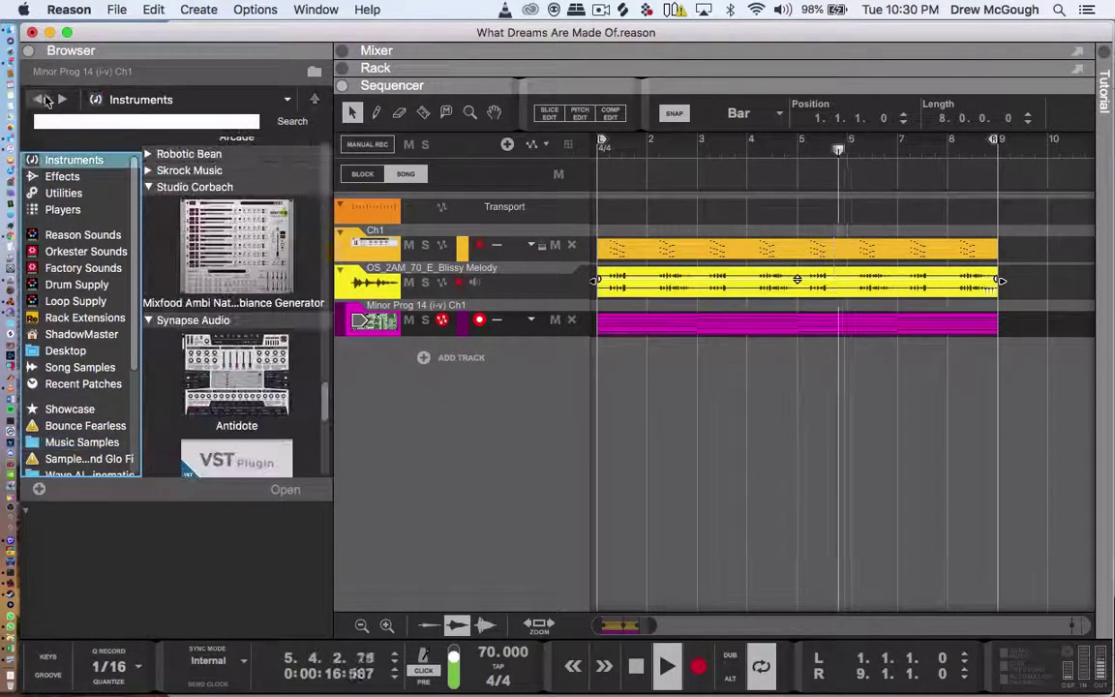
{"action": "left_click", "coordinate": [39, 100]}
{"action": "left_click", "coordinate": [38, 100]}
{"action": "left_click", "coordinate": [39, 100]}
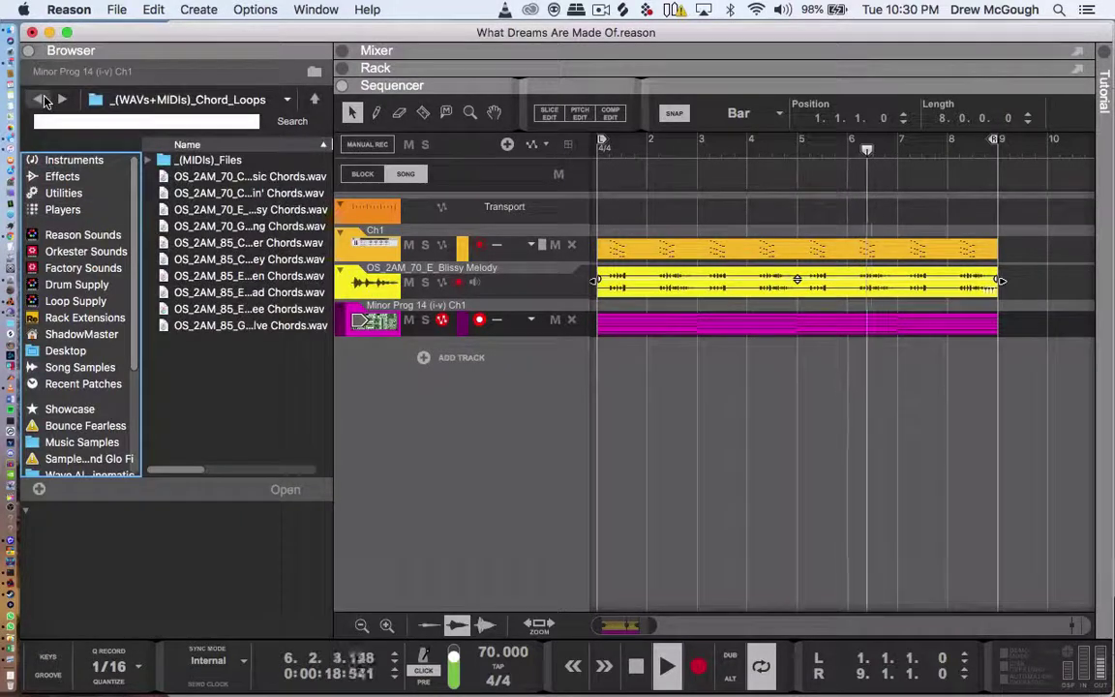
{"action": "left_click", "coordinate": [39, 99]}
- Open the _(WAVs)_Percussion_And_Top folder of drum loops and audition the 70 BPM Drum Loops 5 and 4
{"action": "double_click", "coordinate": [262, 177]}
{"action": "left_click", "coordinate": [263, 193]}
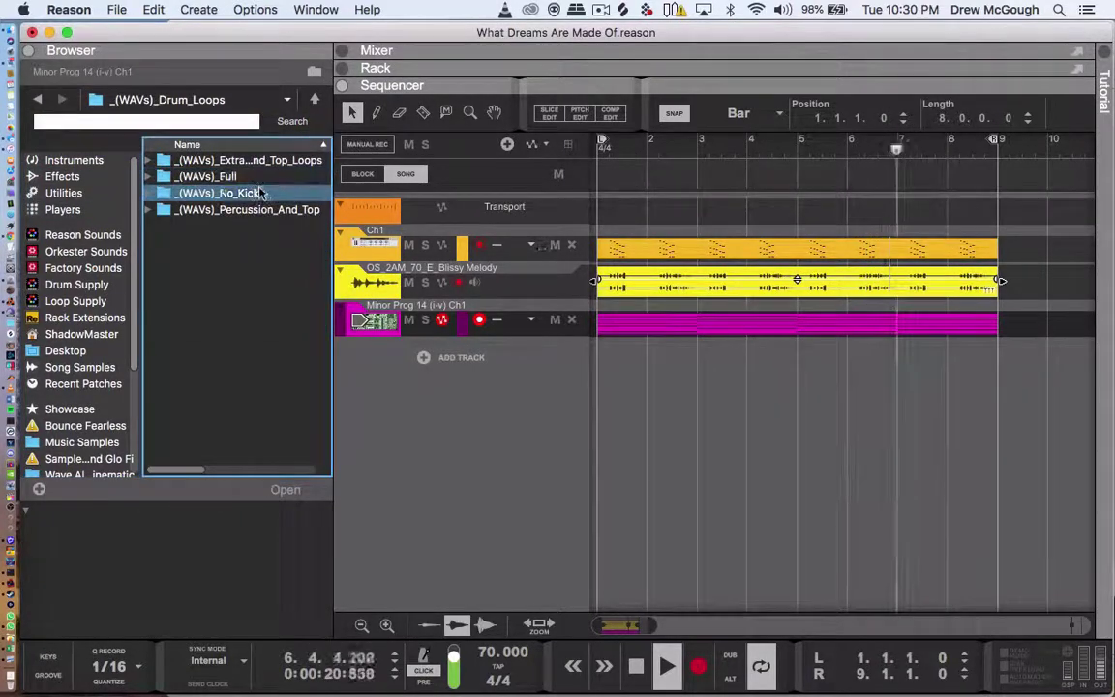
{"action": "double_click", "coordinate": [256, 210]}
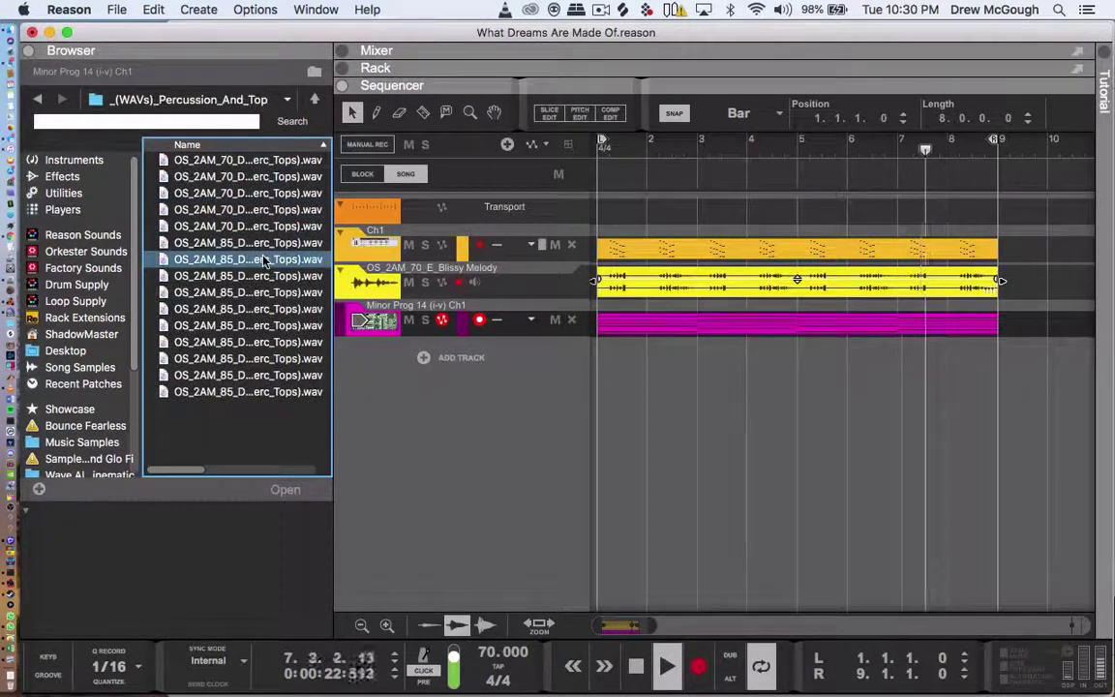
{"action": "left_click", "coordinate": [269, 228]}
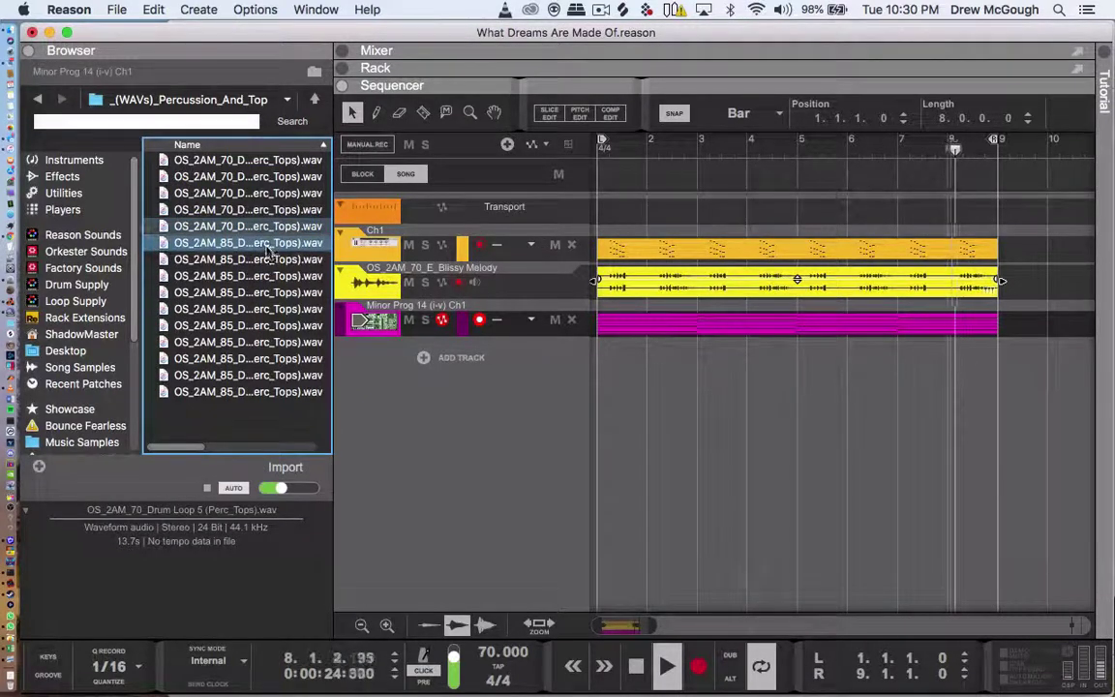
{"action": "left_click", "coordinate": [272, 214]}
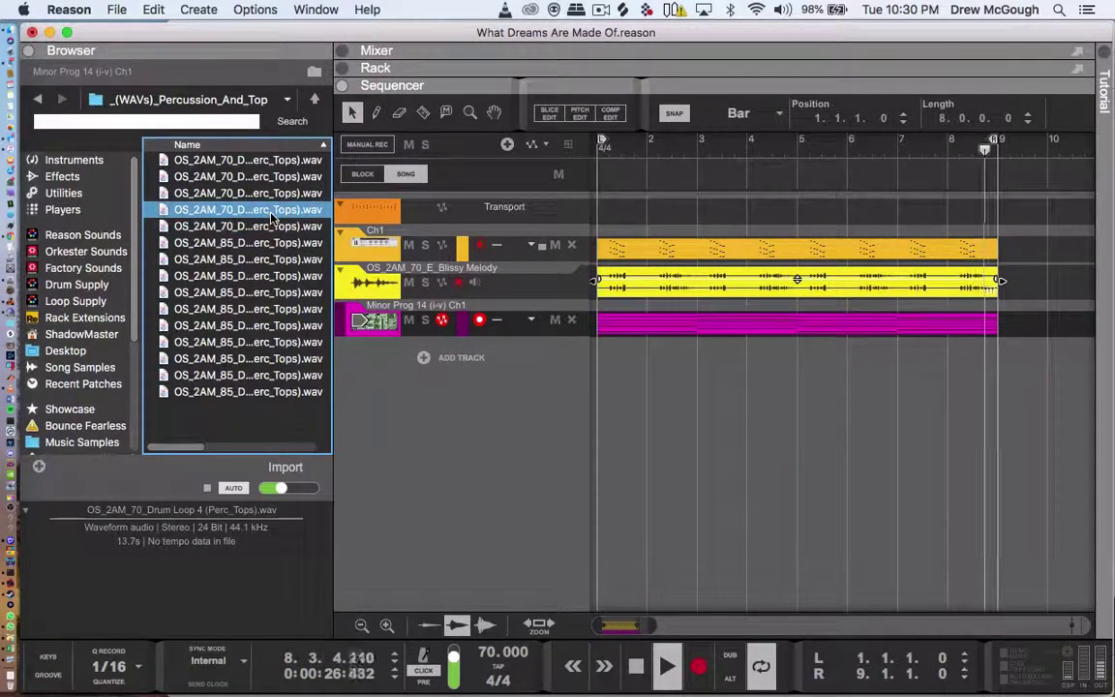
- Add OS_2AM_70_Drum Loop 4 (Perc_Tops) on a new track and extend it into one joined eight-bar clip starting at bar 9
{"action": "left_click_drag", "start_coordinate": [272, 214], "coordinate": [648, 392]}
{"action": "left_click", "coordinate": [777, 369]}
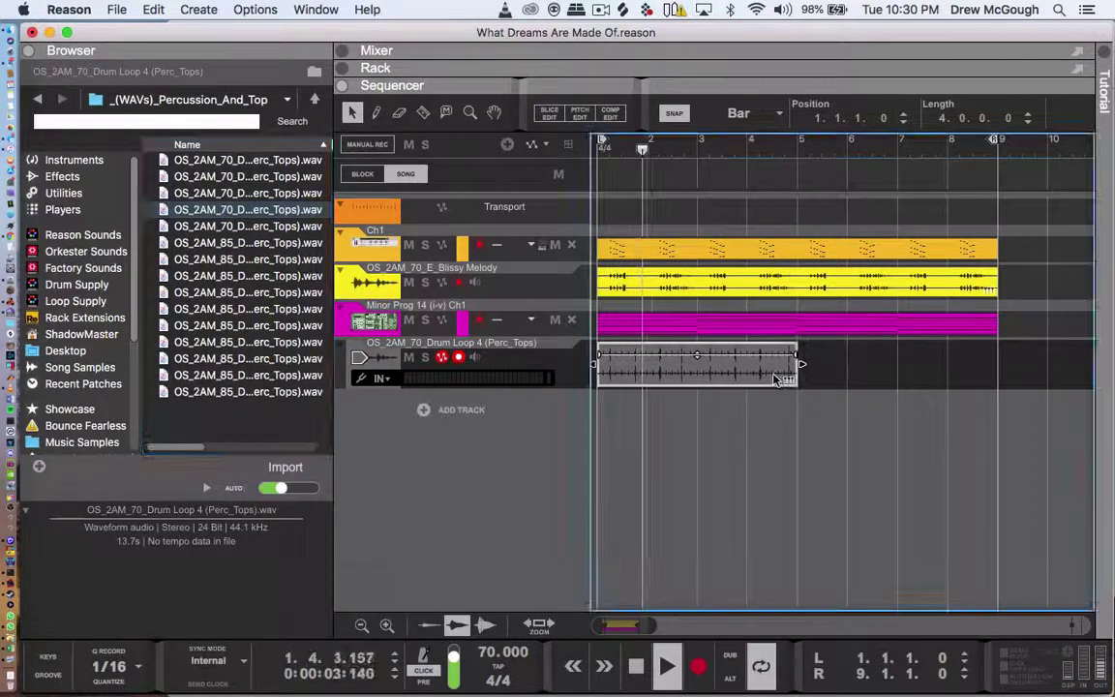
{"action": "key", "text": "super+d"}
{"action": "left_click_drag", "start_coordinate": [1013, 367], "coordinate": [1074, 358]}
{"action": "key", "text": "super+j"}
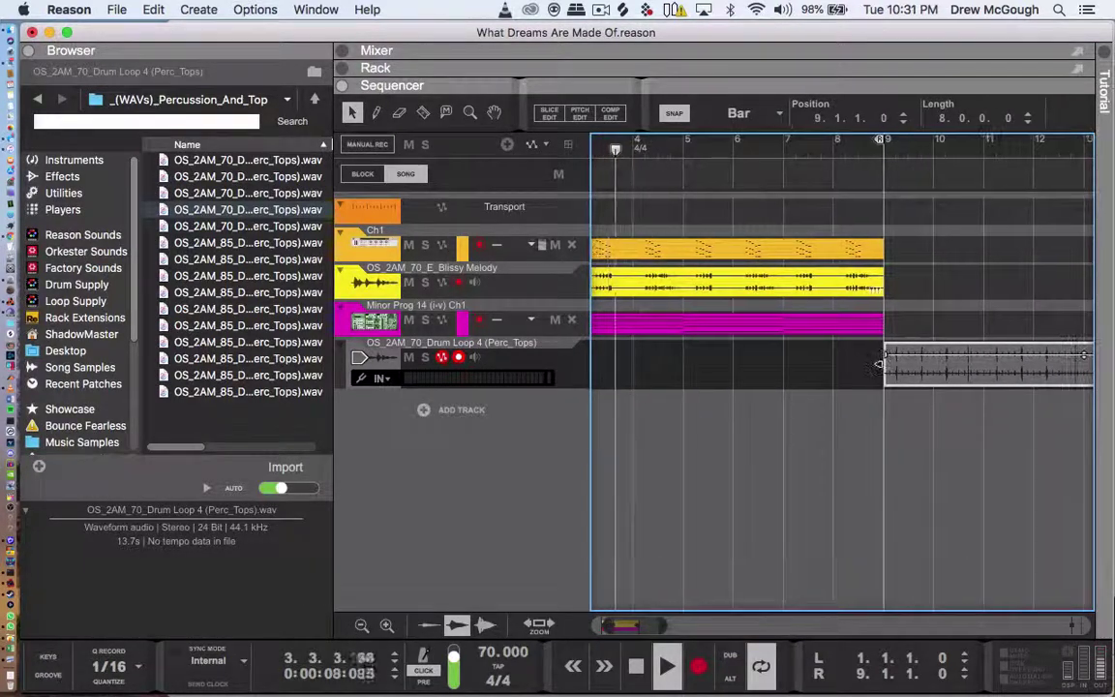
- Duplicate the Ch1, Blissy Melody and Minor Prog 14 clips to bar 9 and set the loop locators to bars 9 and 17
{"action": "left_click_drag", "start_coordinate": [903, 327], "coordinate": [794, 191]}
{"action": "key", "text": "super+d"}
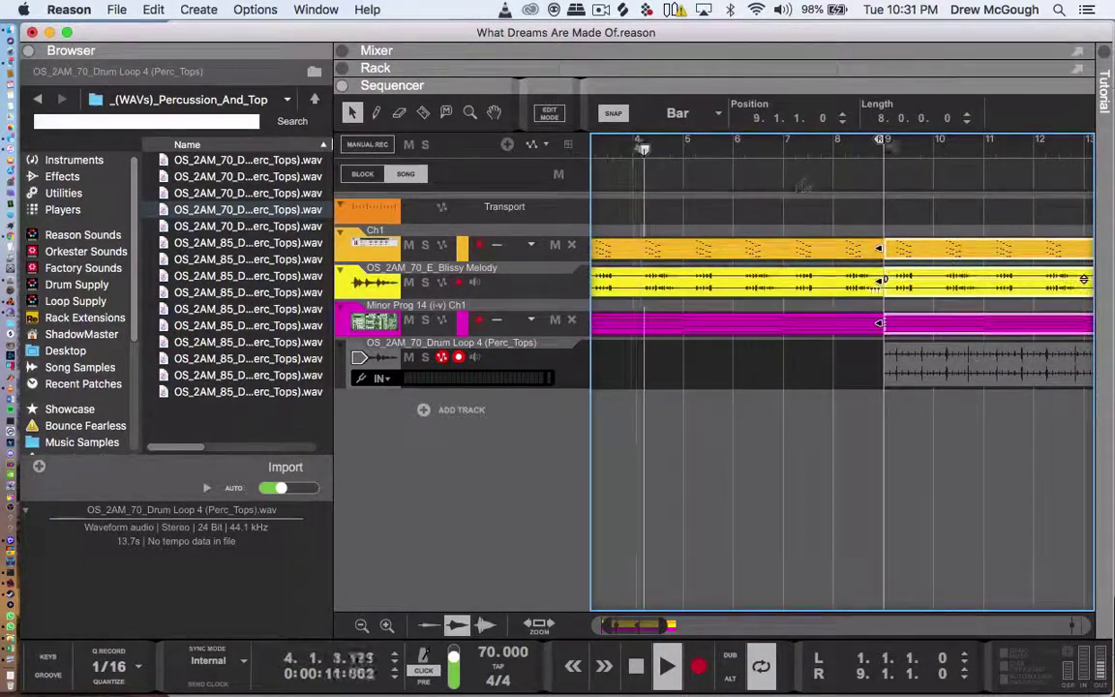
{"action": "left_click_drag", "start_coordinate": [881, 141], "coordinate": [1055, 147]}
{"action": "scroll", "coordinate": [1052, 146], "scroll_direction": "right", "scroll_amount": 3}
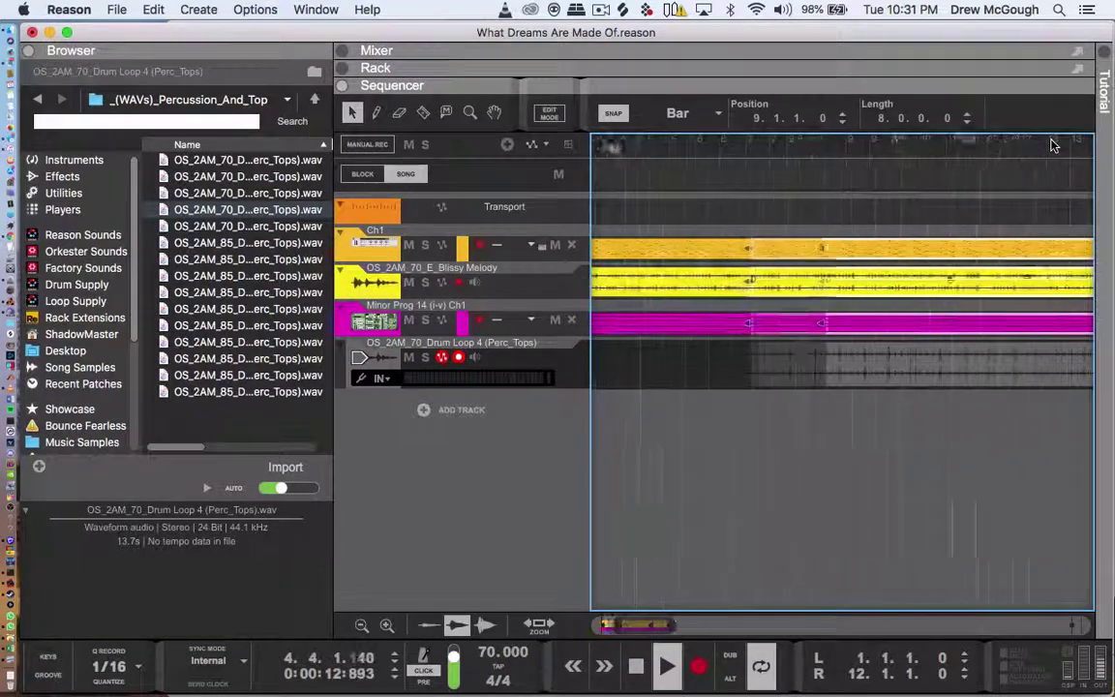
{"action": "scroll", "coordinate": [1051, 145], "scroll_direction": "left", "scroll_amount": 2}
{"action": "left_click_drag", "start_coordinate": [971, 142], "coordinate": [1012, 145]}
{"action": "scroll", "coordinate": [1011, 147], "scroll_direction": "left", "scroll_amount": 5}
{"action": "left_click", "coordinate": [913, 151], "text": "alt"}
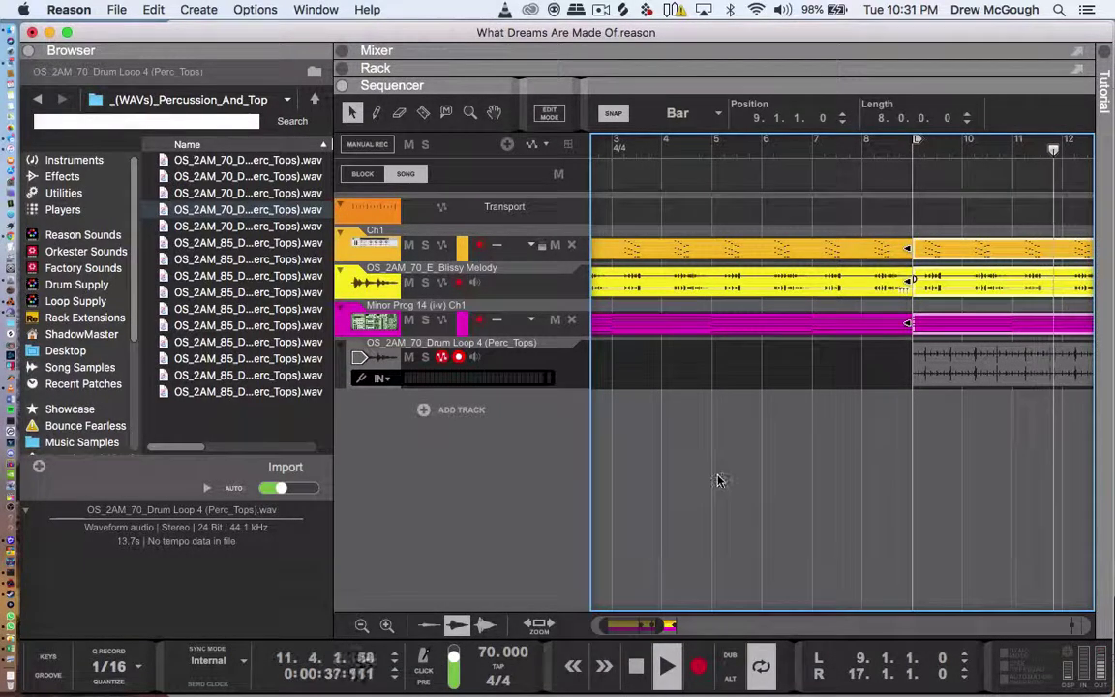
- Delete the Drum Loop 4 (Perc_Tops) track together with its device
{"action": "scroll", "coordinate": [718, 481], "scroll_direction": "left", "scroll_amount": 1}
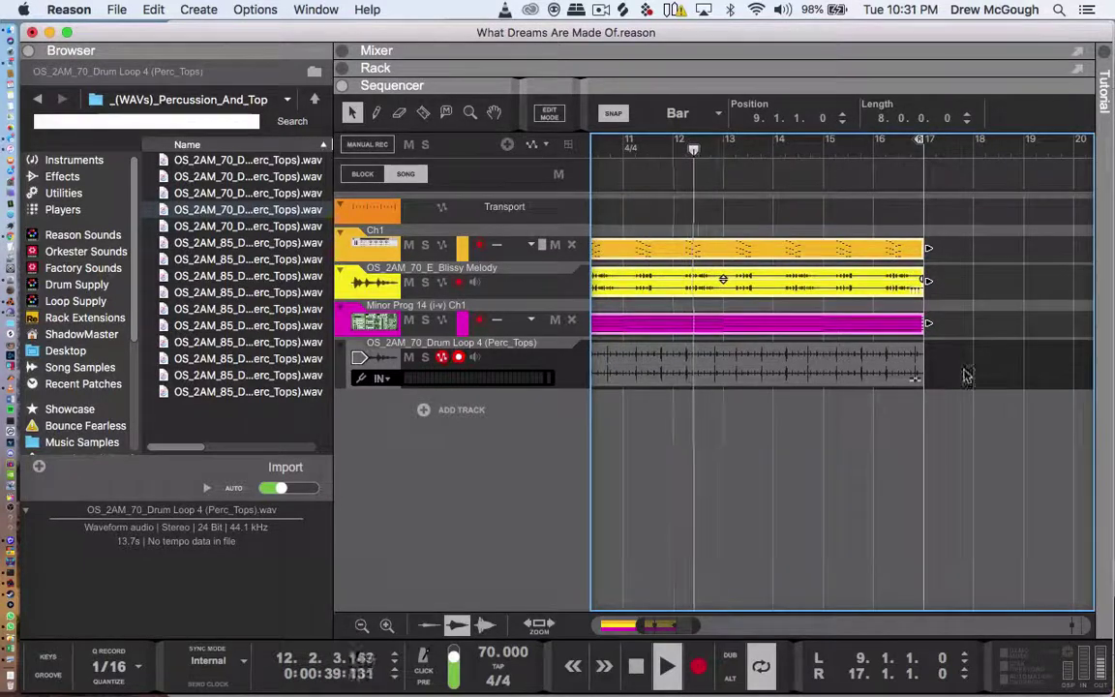
{"action": "left_click", "coordinate": [393, 358]}
{"action": "key", "text": "BackSpace"}
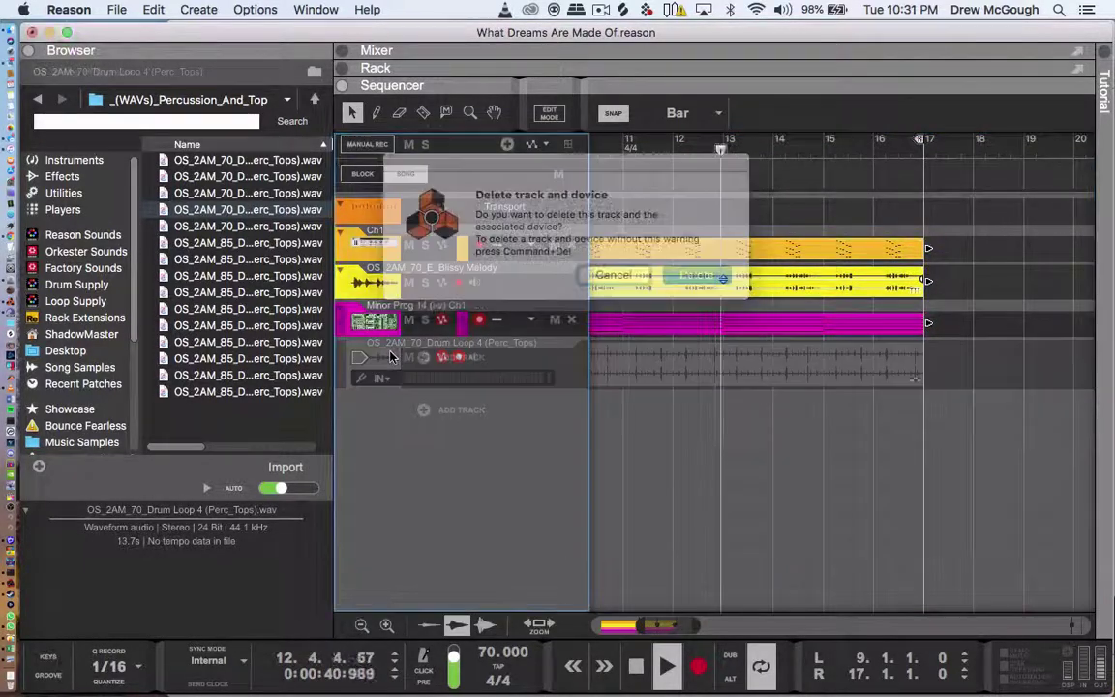
{"action": "key", "text": "Return"}
- Preview the other 70 BPM percussion loops and place two copies of Drum Loop 2 (Perc_Tops) on a new track from bar 9 to 17
{"action": "left_click", "coordinate": [269, 193]}
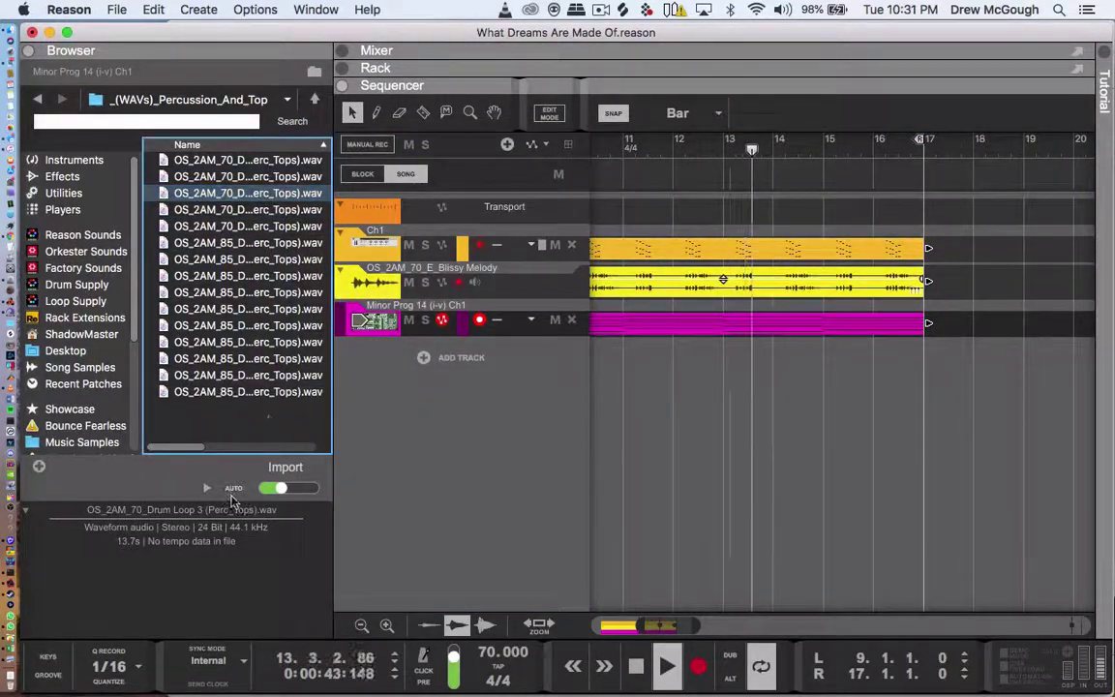
{"action": "left_click", "coordinate": [233, 489]}
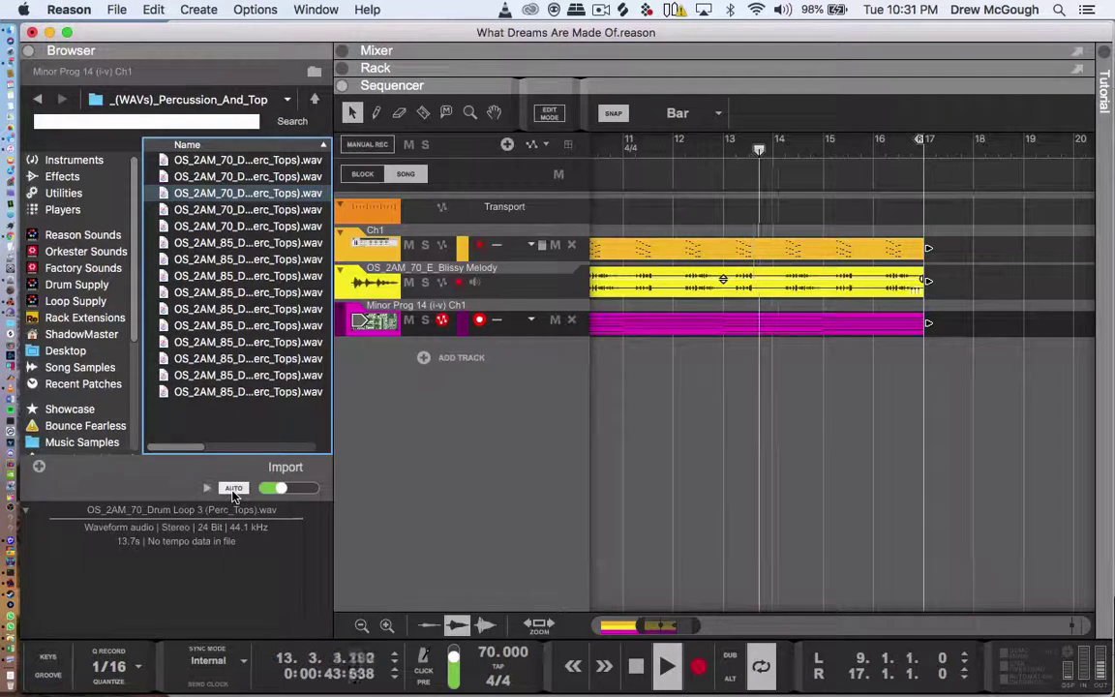
{"action": "left_click", "coordinate": [270, 178]}
{"action": "mouse_move", "coordinate": [269, 178]}
{"action": "left_mouse_down"}
{"action": "mouse_move", "coordinate": [290, 203]}
{"action": "mouse_move", "coordinate": [670, 378]}
{"action": "mouse_move", "coordinate": [587, 403]}
{"action": "mouse_move", "coordinate": [740, 386]}
{"action": "mouse_move", "coordinate": [708, 389]}
{"action": "left_mouse_up"}
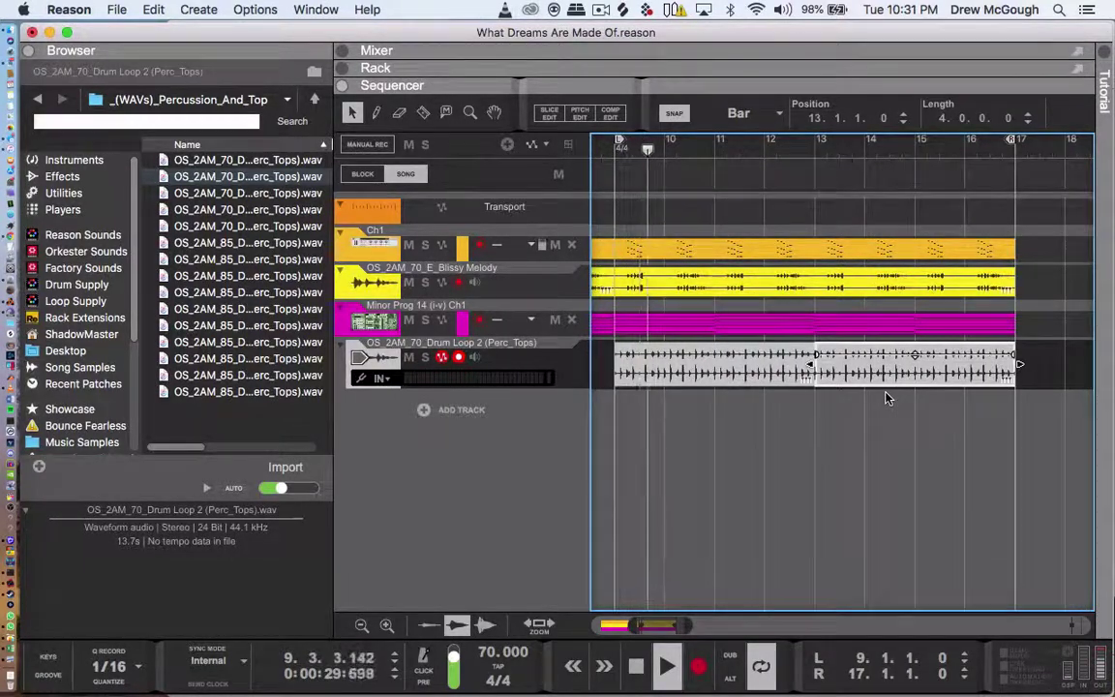
- Join the two Drum Loop 2 (Perc_Tops) clips into one eight-bar clip and duplicate it at bar 17
{"action": "left_click", "coordinate": [731, 365], "text": "shift"}
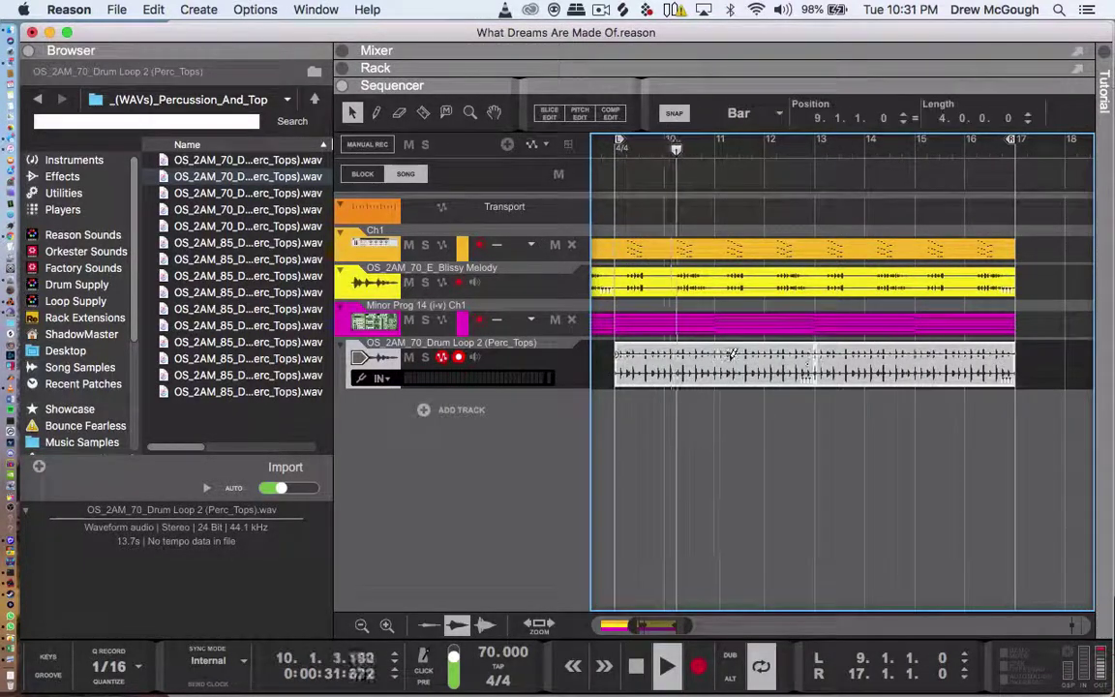
{"action": "key", "text": "super+j"}
{"action": "key", "text": "super+d"}
- Duplicate the Ch1, Blissy Melody and Minor Prog 14 clips to bar 17 and extend the right loop locator to bar 25
{"action": "left_click_drag", "start_coordinate": [1033, 336], "coordinate": [924, 222]}
{"action": "key", "text": "super+d"}
{"action": "scroll", "coordinate": [924, 224], "scroll_direction": "right", "scroll_amount": 2}
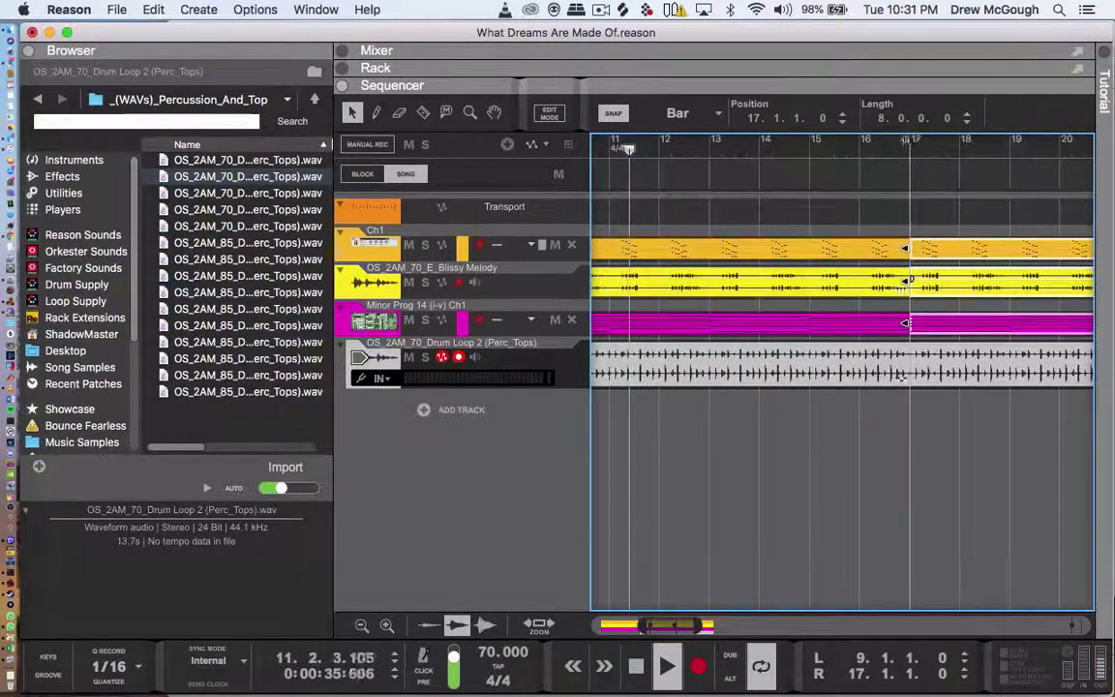
{"action": "left_click_drag", "start_coordinate": [908, 139], "coordinate": [1111, 139]}
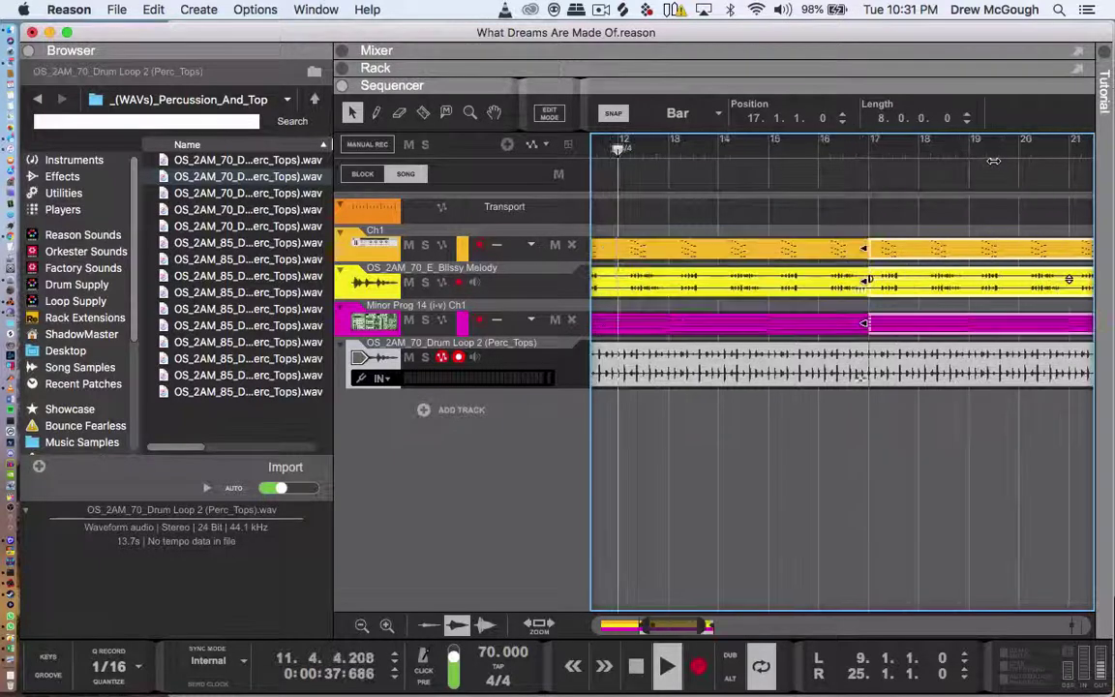
- Undo the edits back to before Drum Loop 2 (Perc_Tops) was added, and dismiss the mail notification
{"action": "key", "text": "super+z"}
{"action": "key", "text": "super+z"}
{"action": "key", "text": "super+z"}
{"action": "key", "text": "super+z"}
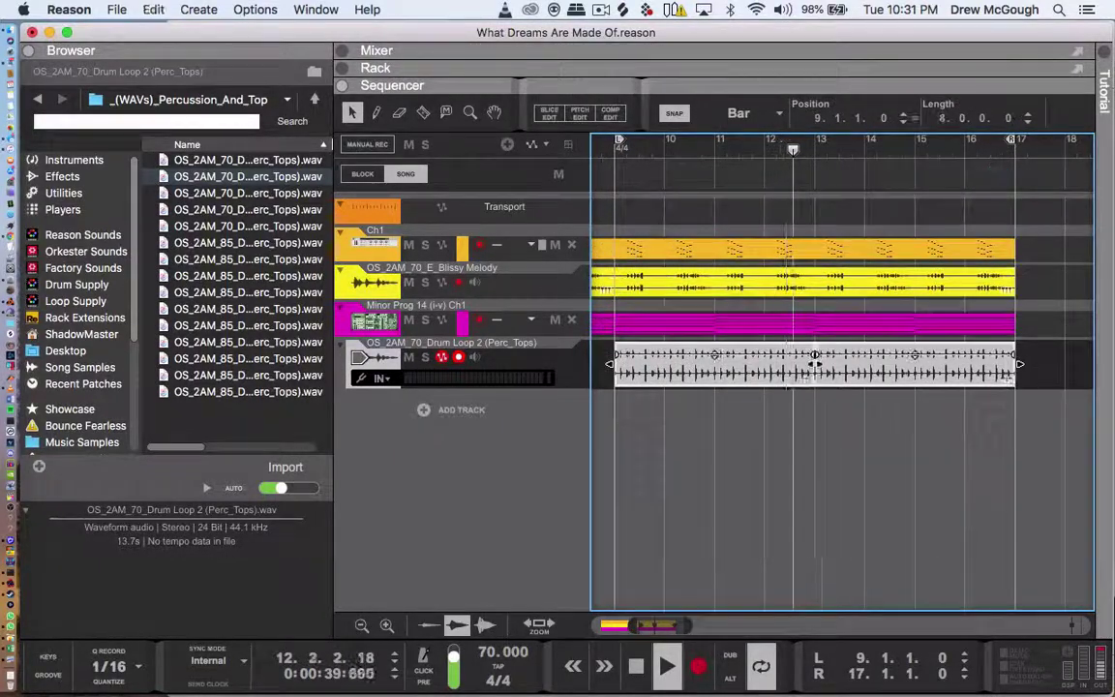
{"action": "key", "text": "super+z"}
{"action": "key", "text": "super+z"}
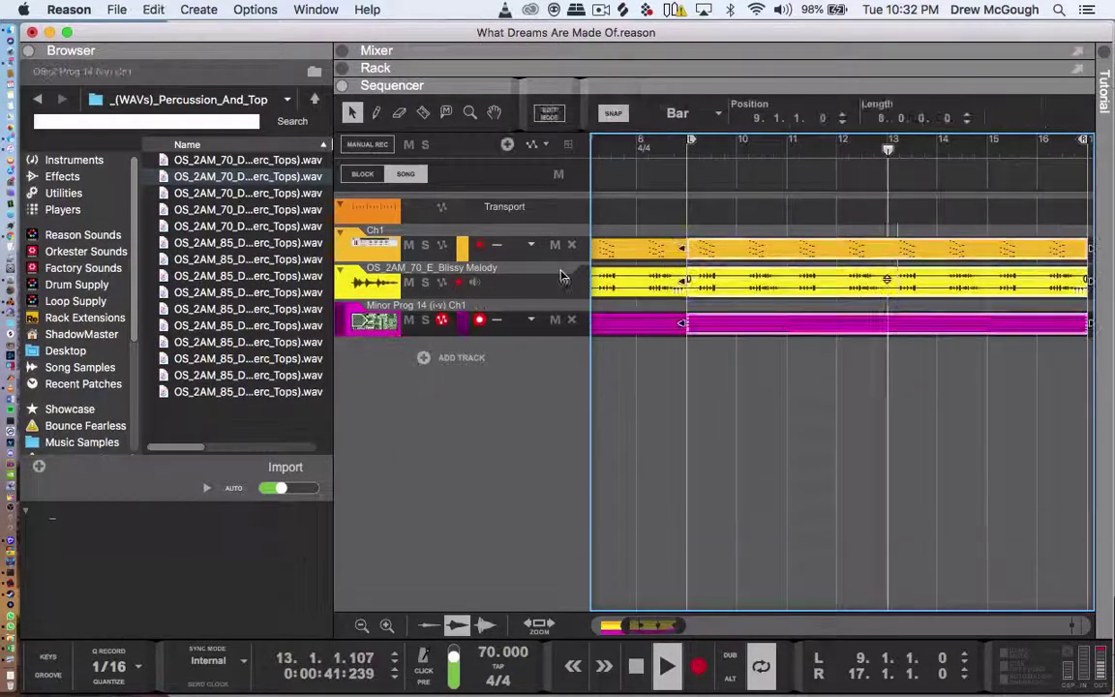
{"action": "left_click", "coordinate": [898, 58]}
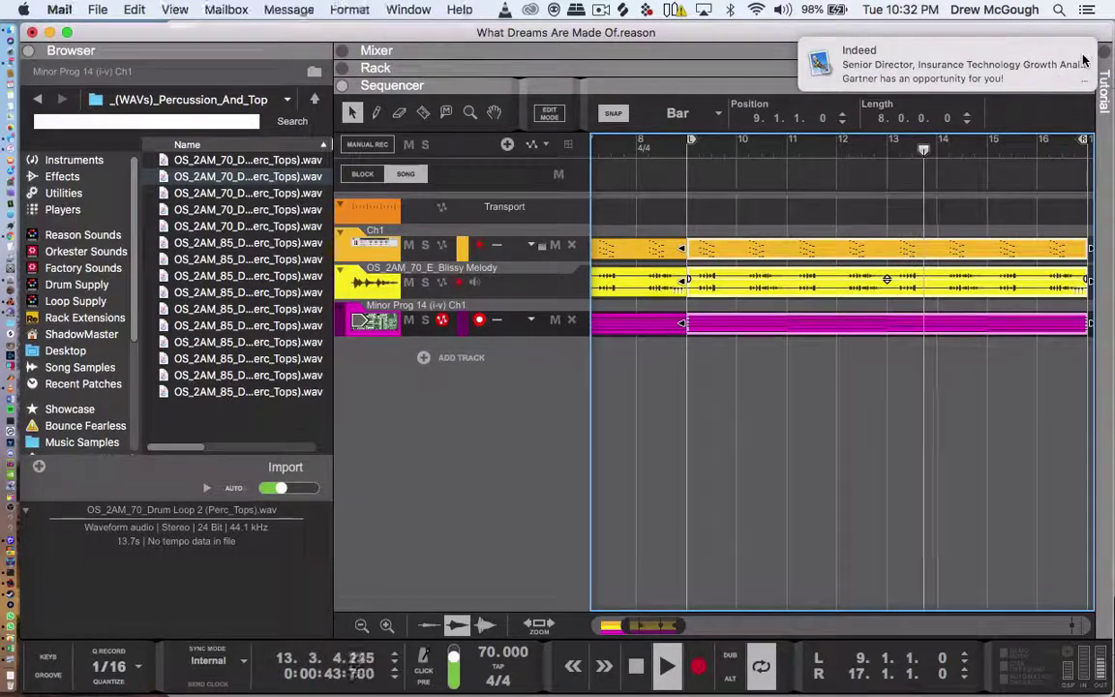
{"action": "left_click", "coordinate": [407, 266]}
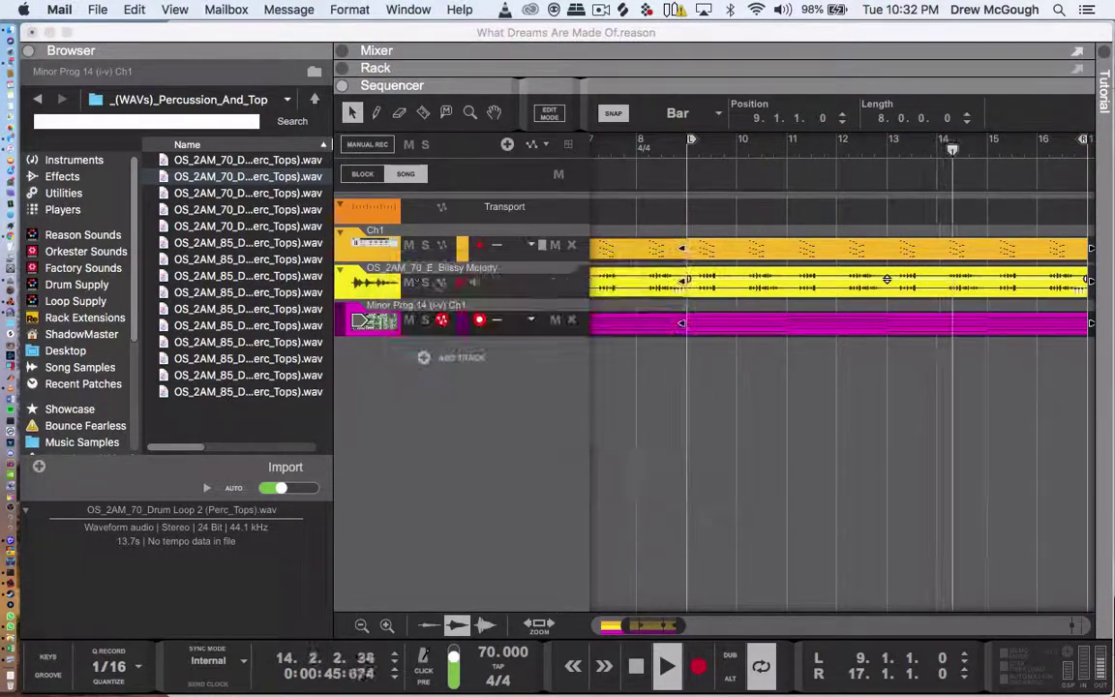
- Open the _(WAVs)_No_Kick folder of drum loops and audition the five 70 BPM loops
{"action": "left_click", "coordinate": [37, 98]}
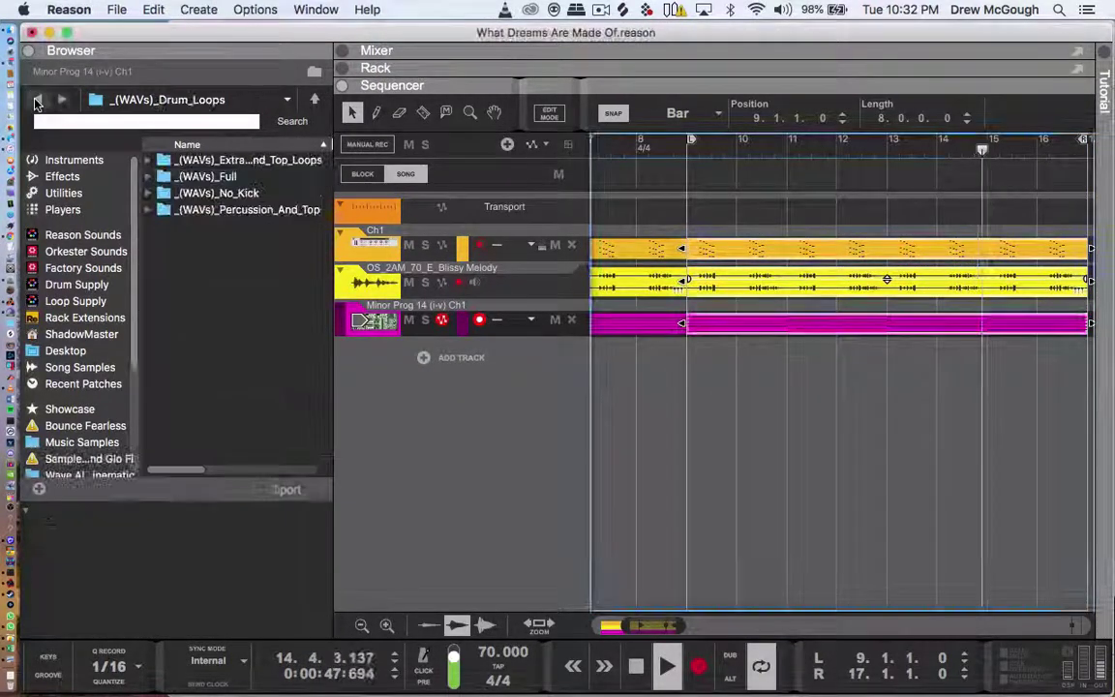
{"action": "double_click", "coordinate": [241, 193]}
{"action": "left_click", "coordinate": [245, 211]}
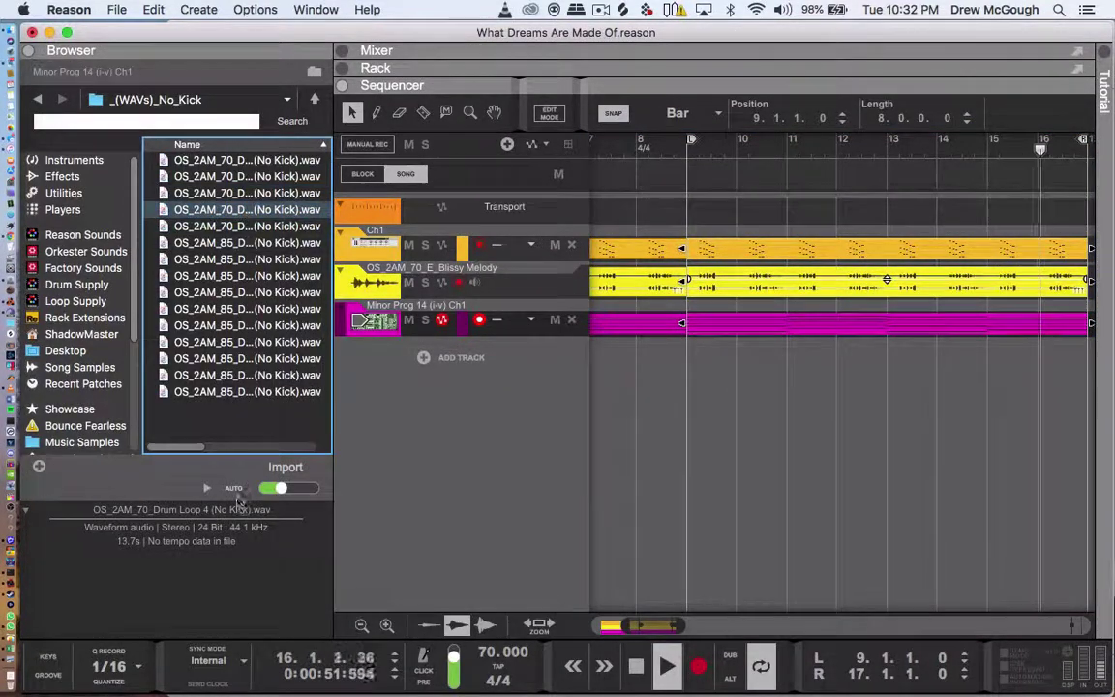
{"action": "left_click", "coordinate": [274, 223]}
{"action": "left_click", "coordinate": [266, 194]}
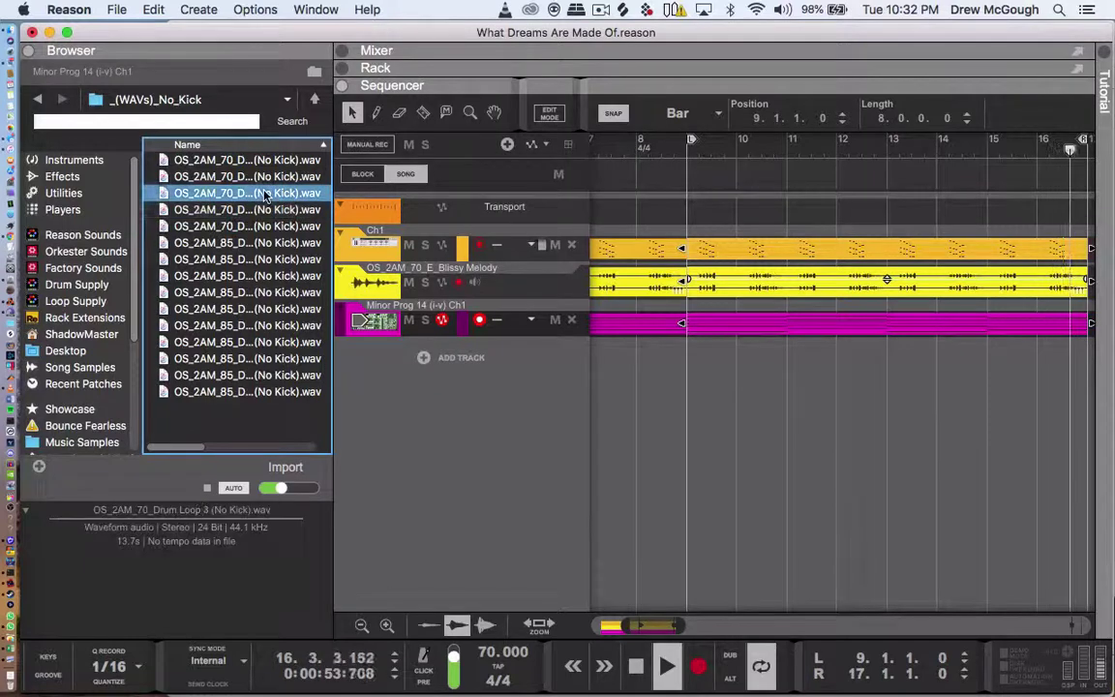
{"action": "left_click", "coordinate": [266, 179]}
{"action": "left_click", "coordinate": [276, 163]}
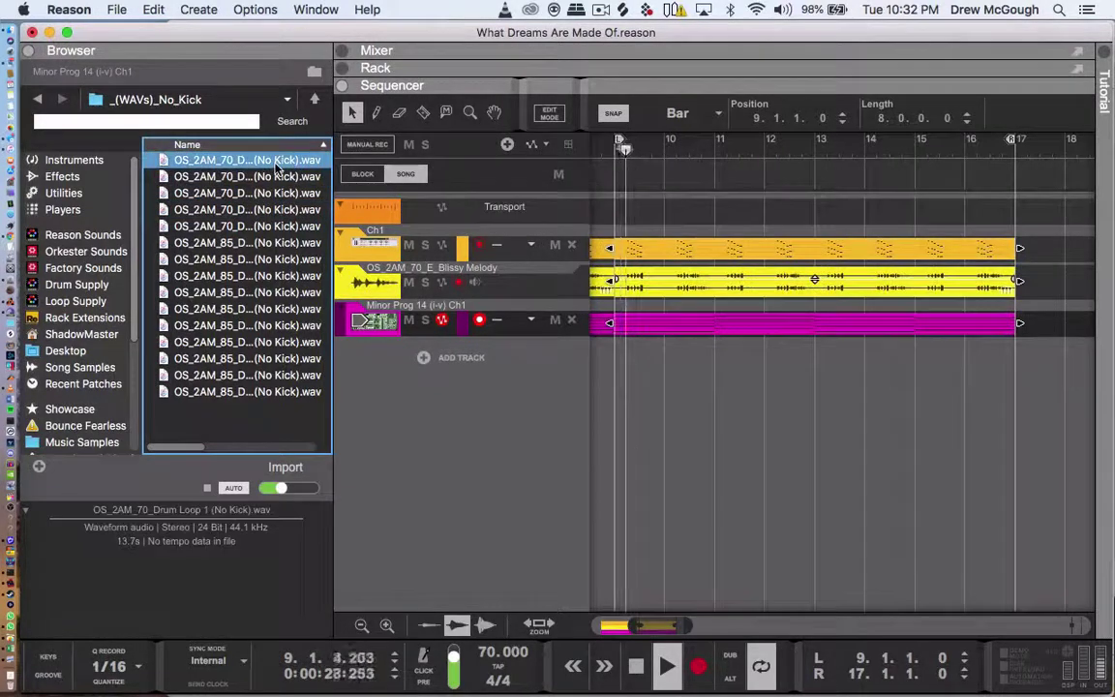
- Add OS_2AM_70_Drum Loop 1 (No Kick) on a new track, repeated and joined into one eight-bar clip from bar 9 to 17
{"action": "left_click_drag", "start_coordinate": [276, 166], "coordinate": [617, 378]}
{"action": "left_click_drag", "start_coordinate": [820, 364], "coordinate": [1017, 364]}
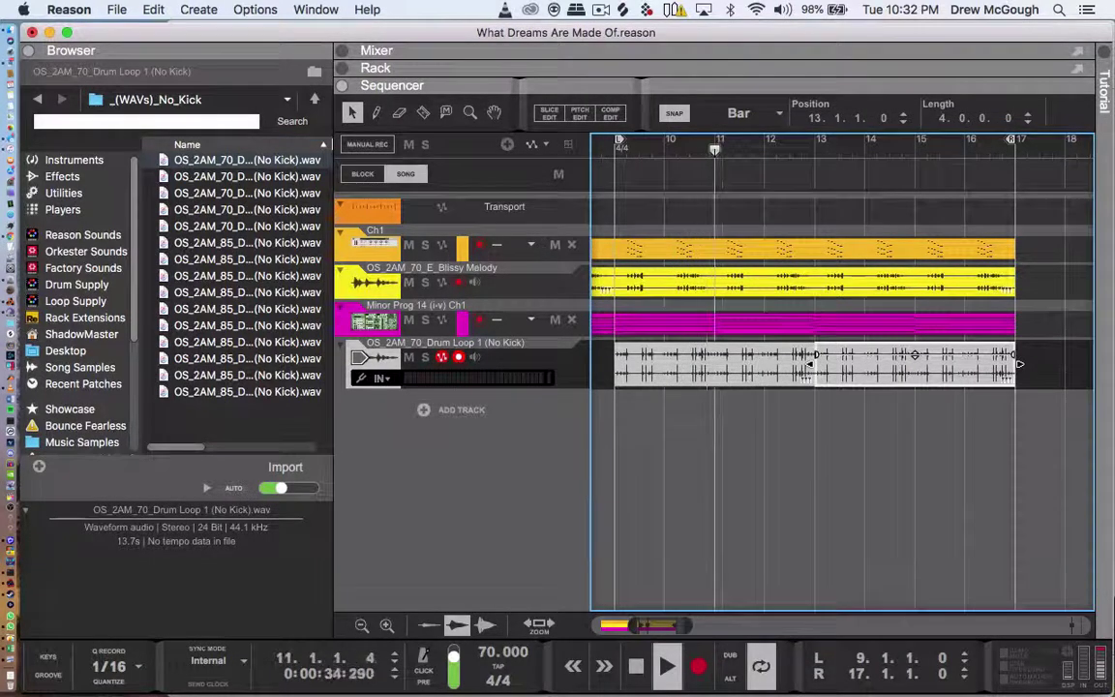
{"action": "left_click_drag", "start_coordinate": [1041, 381], "coordinate": [645, 379]}
{"action": "key", "text": "super+j"}
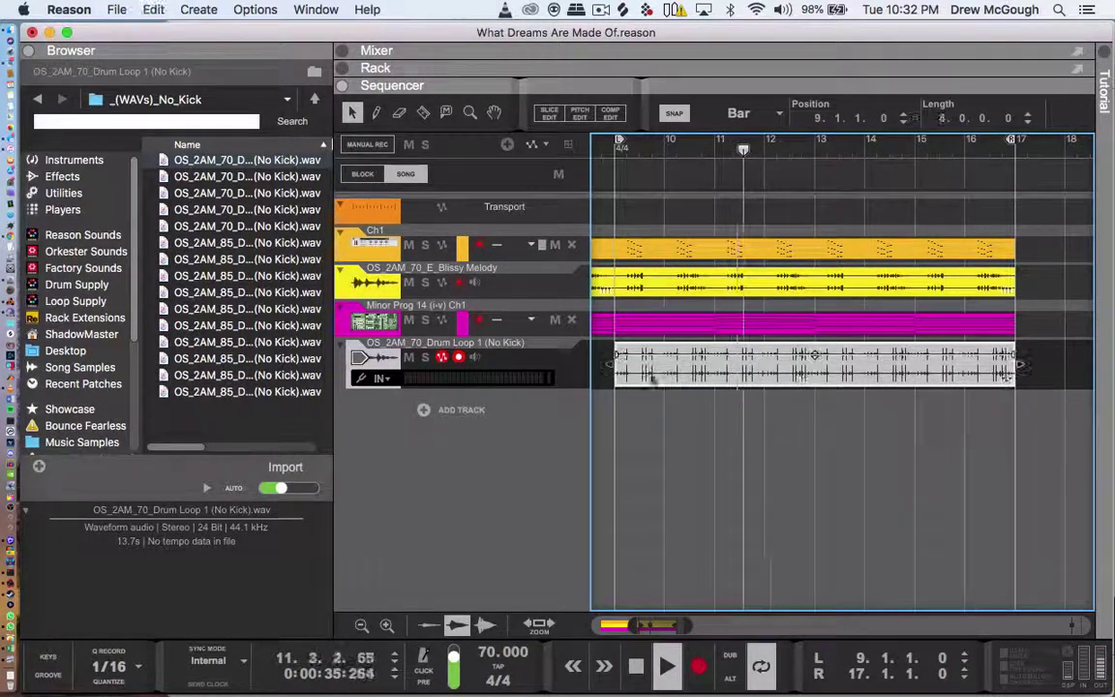
- Try duplicating the bar 9 clips of all four tracks to bar 17, and undo back to before the No Kick loop was added
{"action": "left_click_drag", "start_coordinate": [1025, 390], "coordinate": [640, 239]}
{"action": "key", "text": "super+d"}
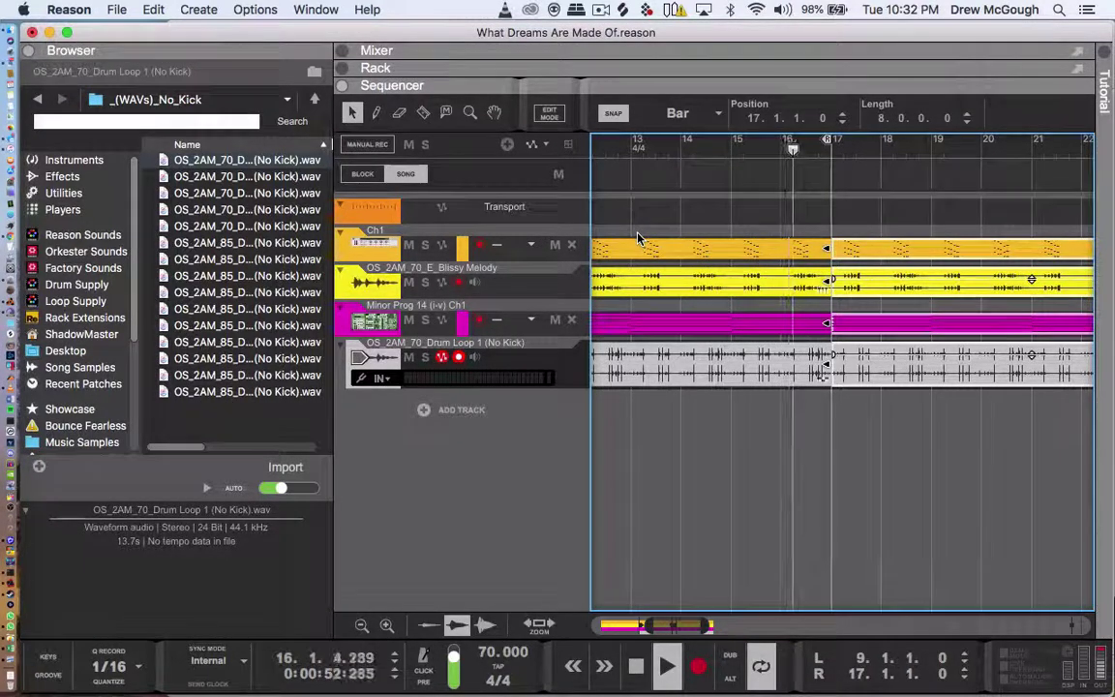
{"action": "key", "text": "super+z"}
{"action": "key", "text": "super+z"}
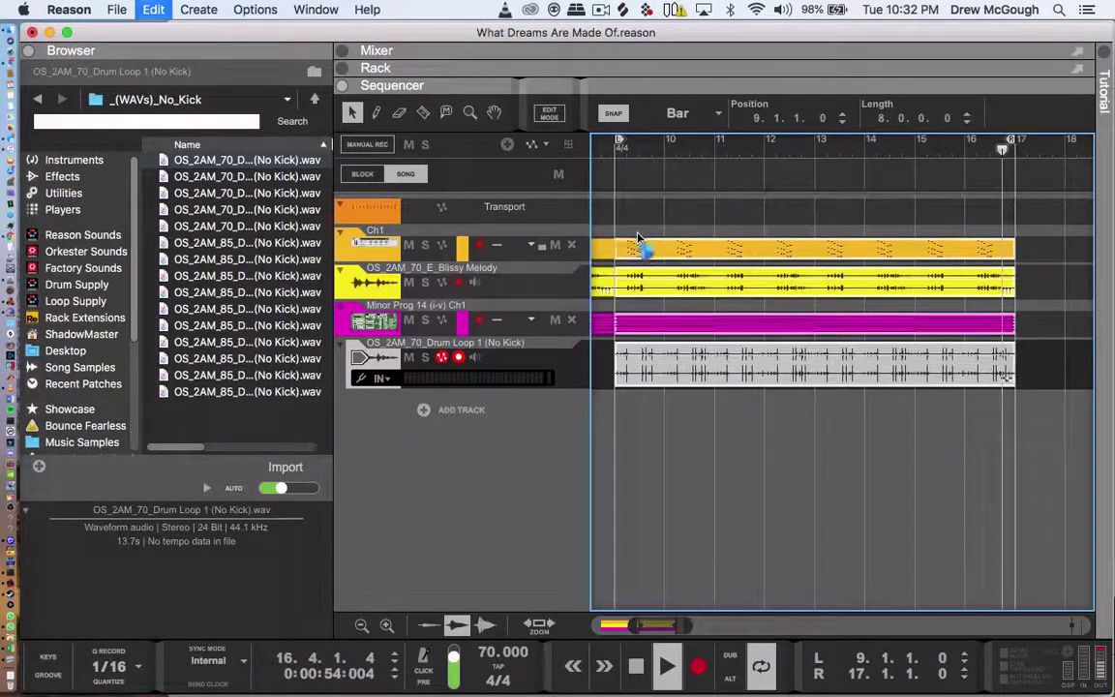
{"action": "key", "text": "super+z"}
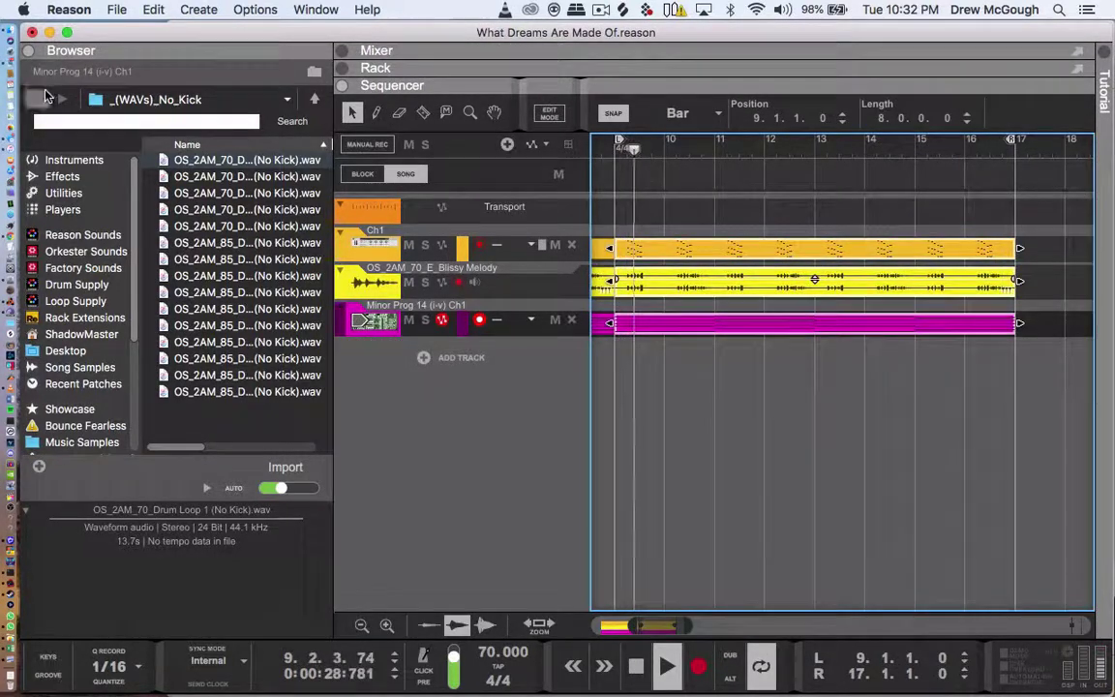
- Audition the 70 BPM loops in the _(WAVs)_Full folder, and add OS_2AM_70_Drum Loop 1 (Full) on a new track at bar 9
{"action": "left_click", "coordinate": [37, 99]}
{"action": "double_click", "coordinate": [206, 177]}
{"action": "left_click", "coordinate": [248, 209]}
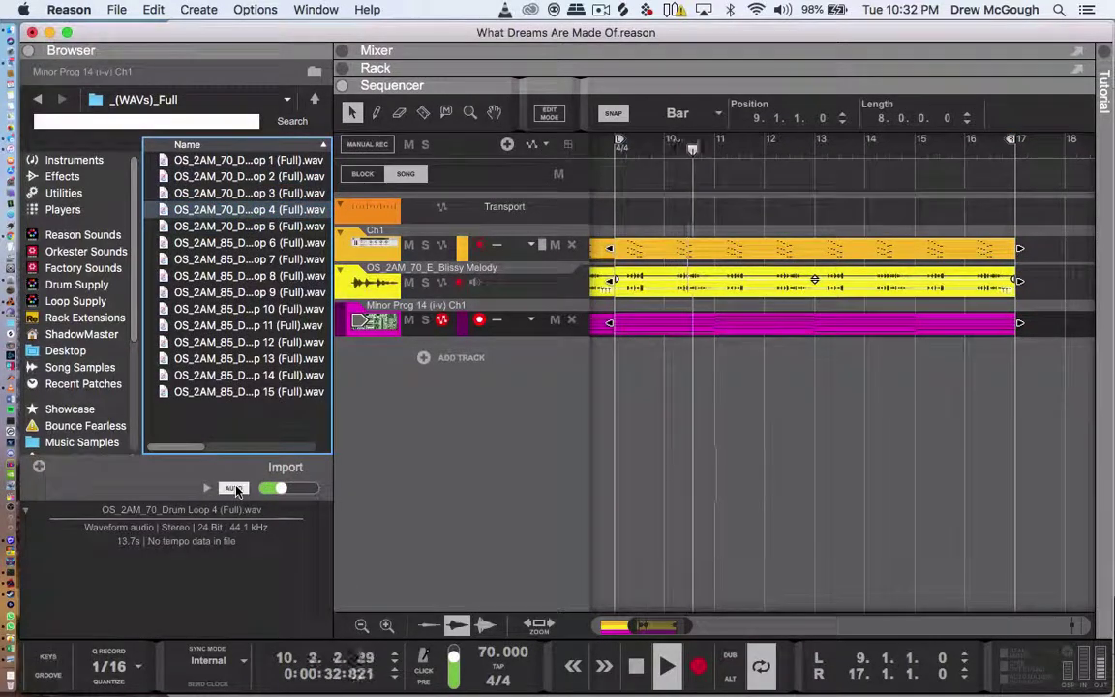
{"action": "left_click", "coordinate": [251, 182]}
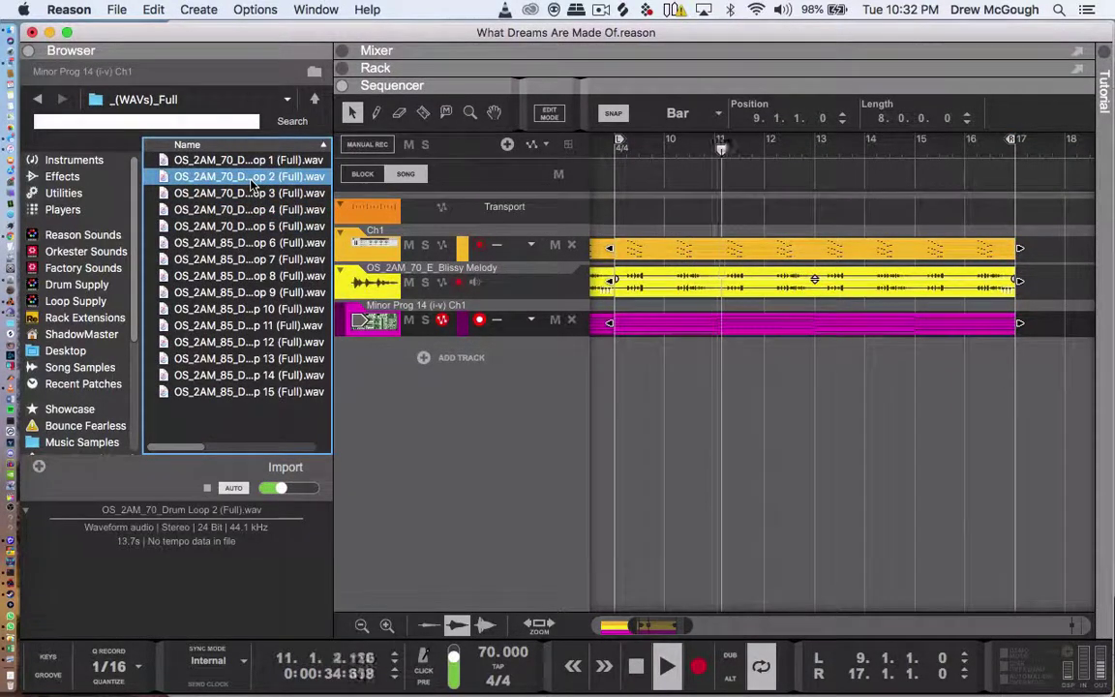
{"action": "left_click", "coordinate": [270, 161]}
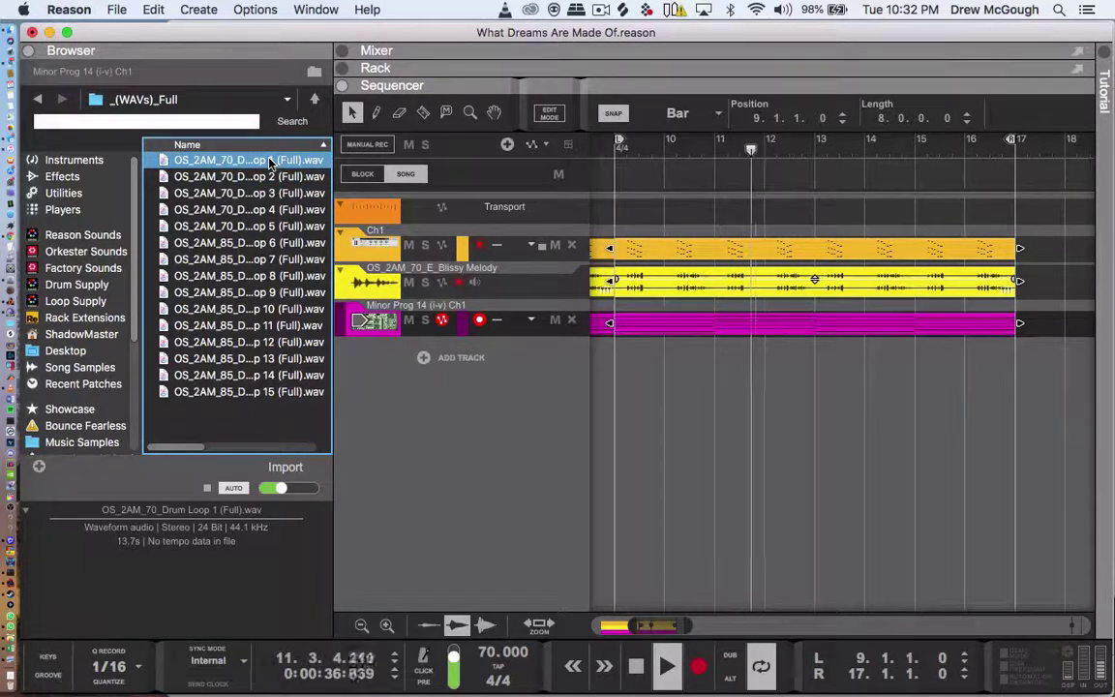
{"action": "key", "text": "space"}
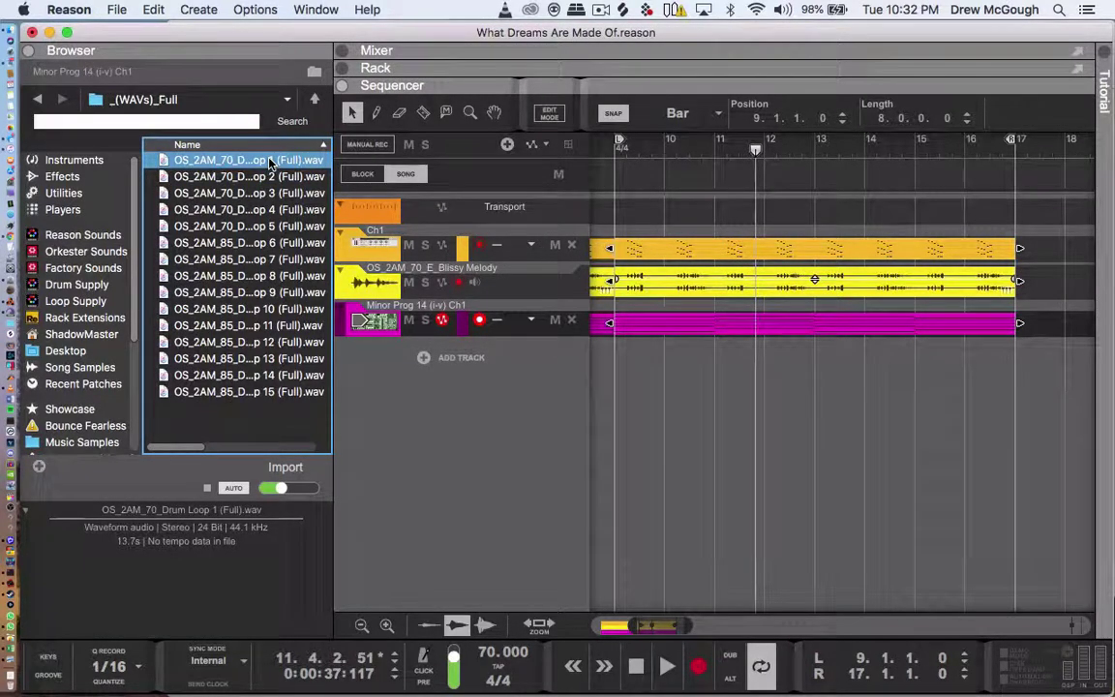
{"action": "left_click_drag", "start_coordinate": [270, 162], "coordinate": [619, 354]}
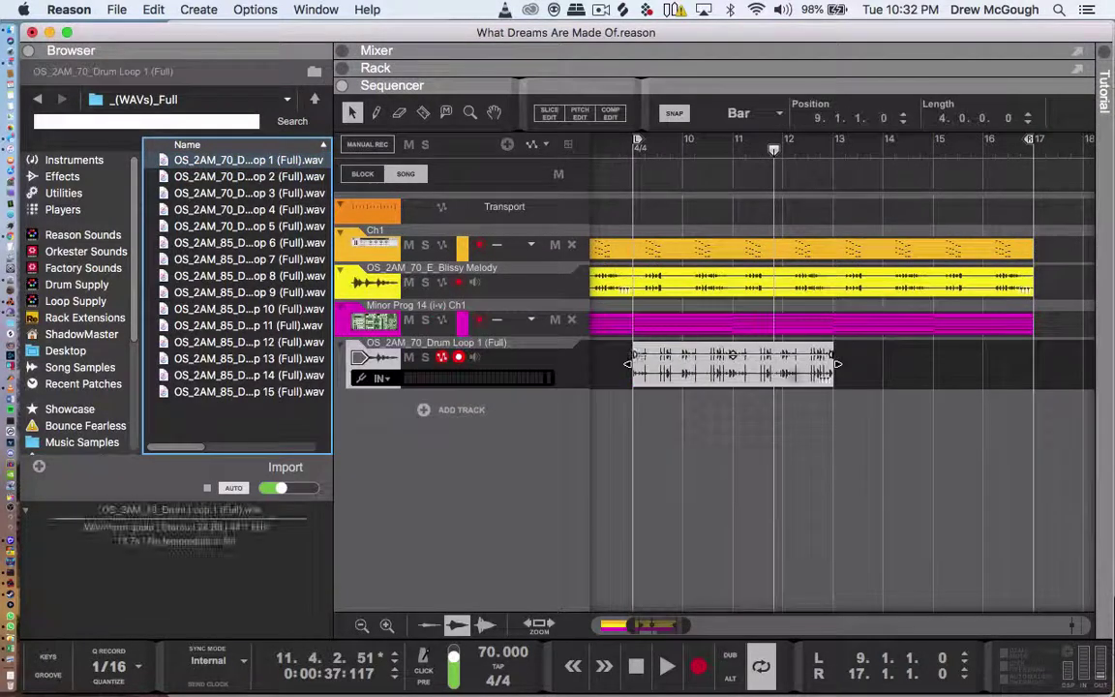
- Repeat the Drum Loop 1 (Full) clip into one joined eight-bar clip from bar 9, and duplicate the bar 9 clips of all four tracks to bar 17
{"action": "left_click", "coordinate": [632, 144]}
{"action": "key", "text": "space"}
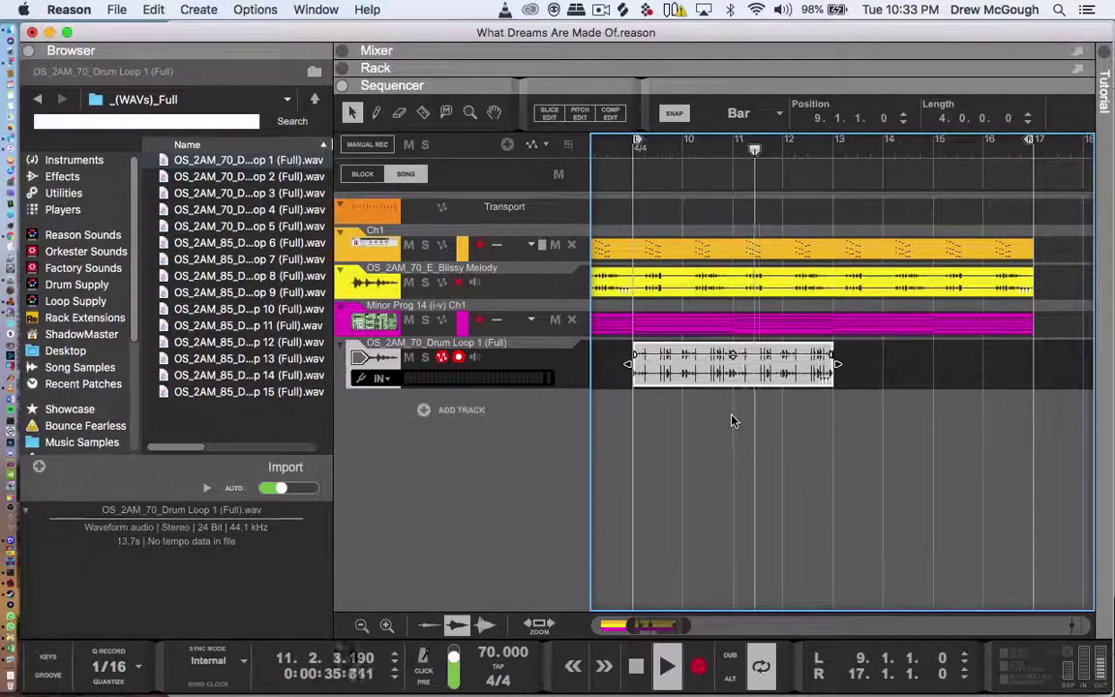
{"action": "key", "text": "super+d"}
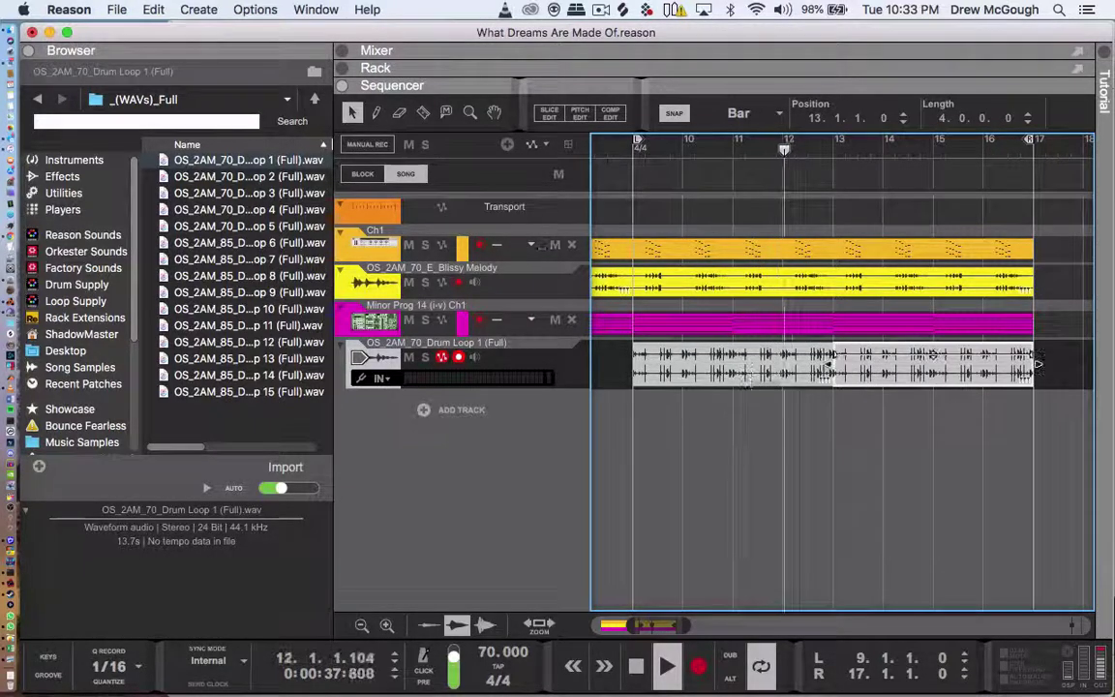
{"action": "left_click", "coordinate": [639, 353]}
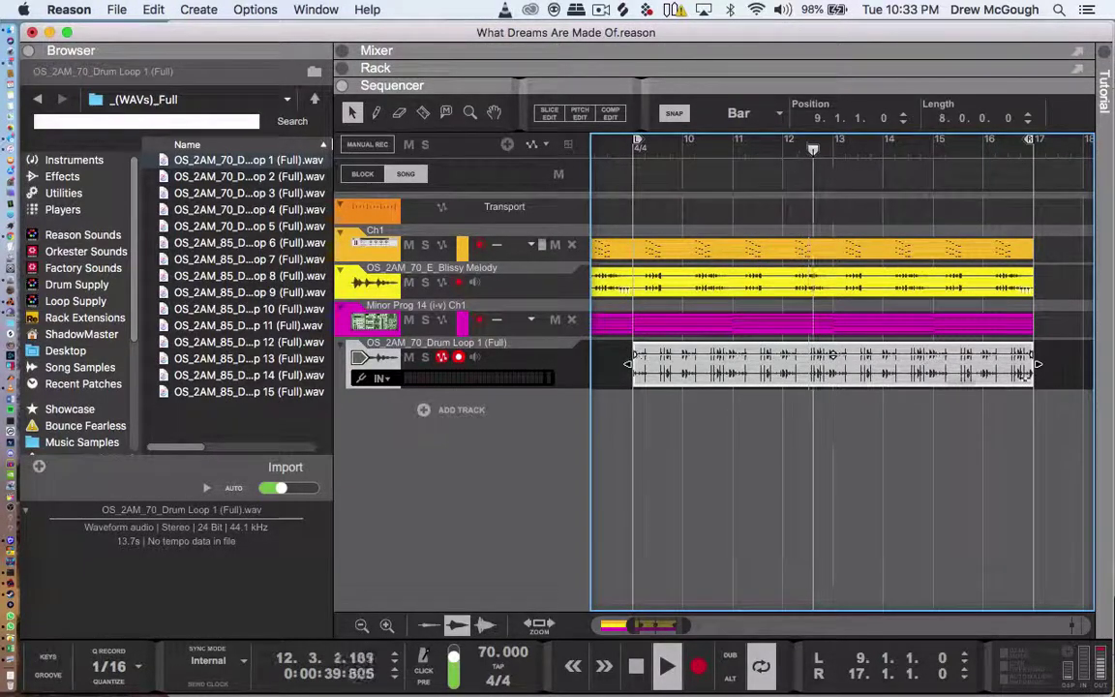
{"action": "key", "text": "super+a"}
{"action": "key", "text": "super+d"}
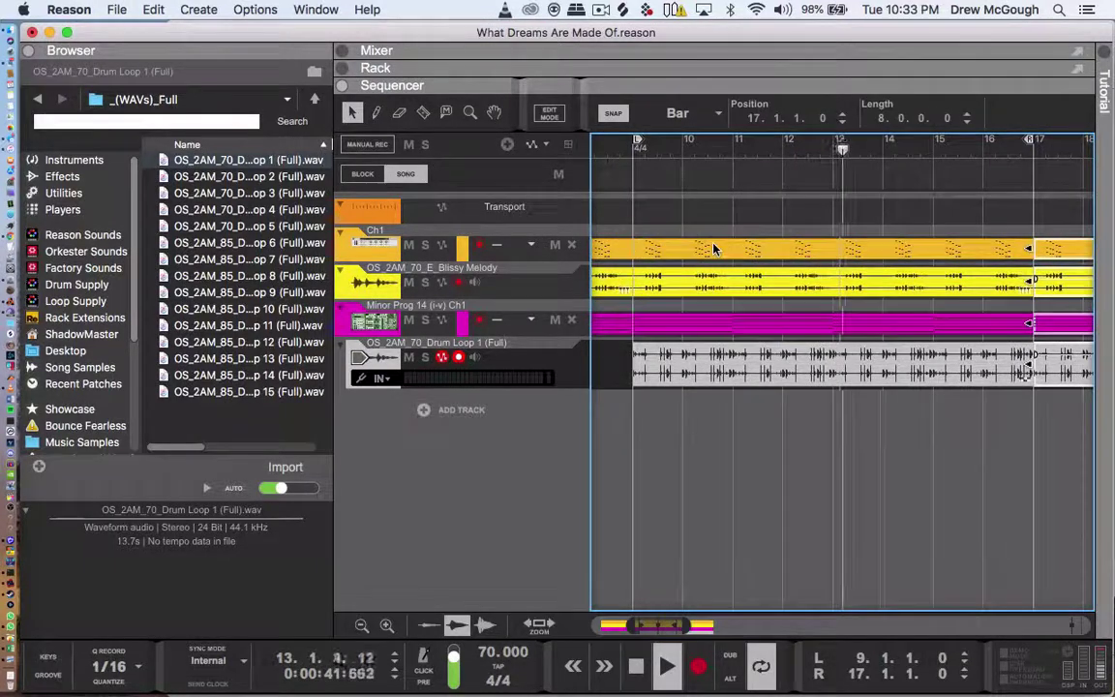
- Import OS_2AM_70_E_Blissy Bass.mid from the Bass_Loops _(MIDIs)_Files folder on a new track, and move its clip to bar 17
{"action": "left_click", "coordinate": [37, 99]}
{"action": "left_click", "coordinate": [37, 98]}
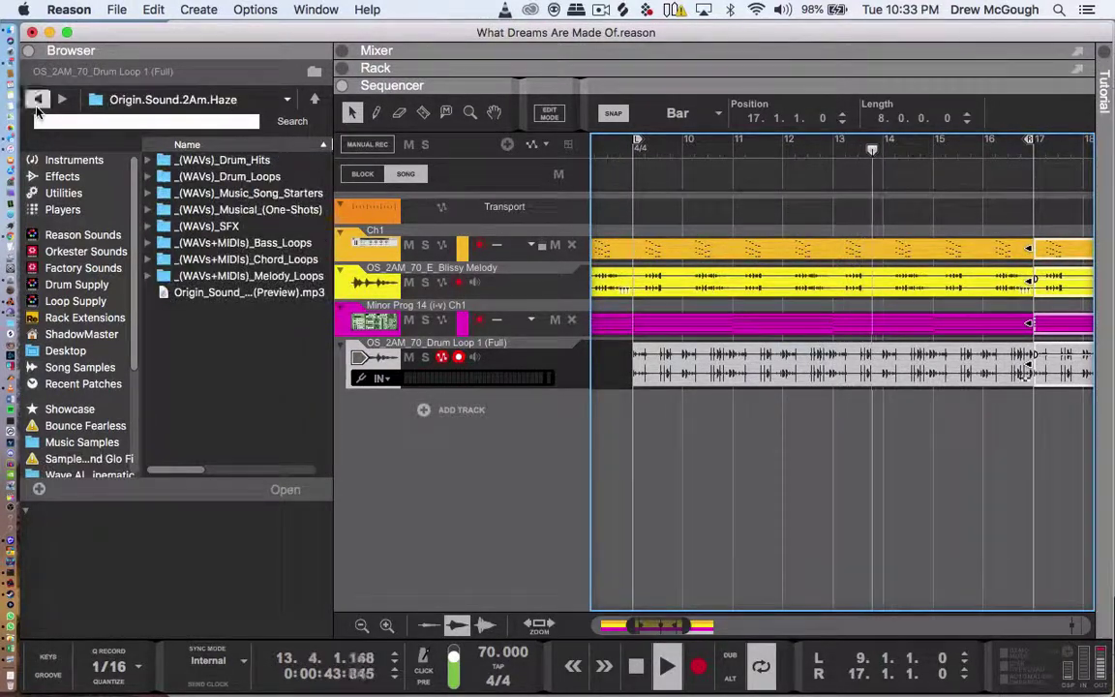
{"action": "left_click", "coordinate": [36, 99]}
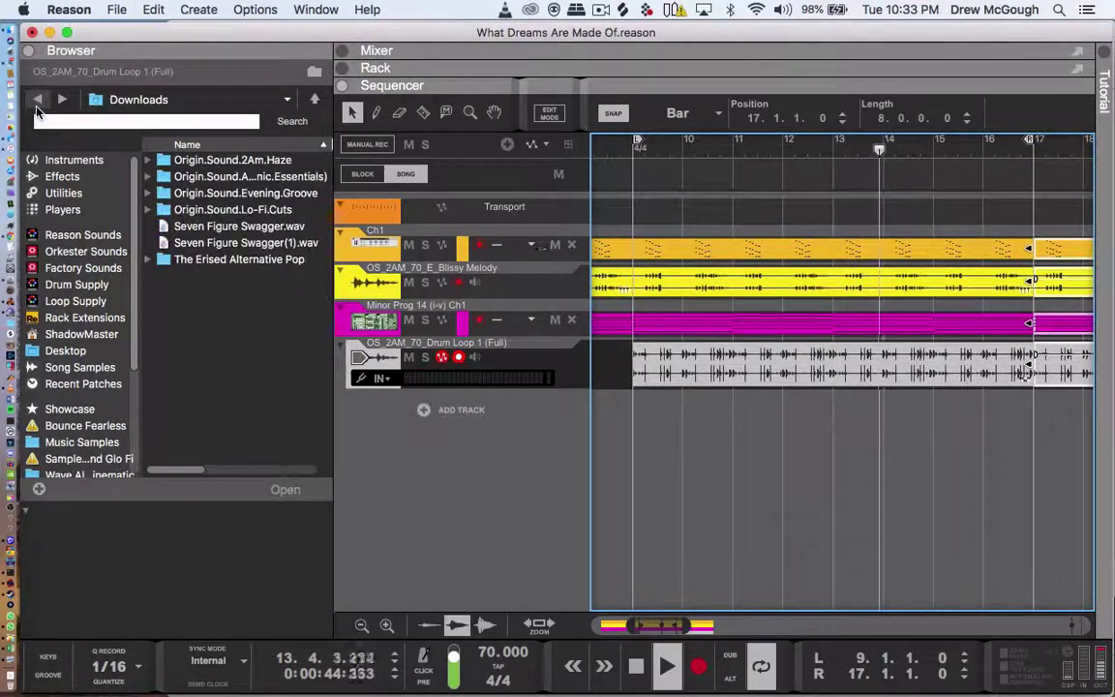
{"action": "double_click", "coordinate": [232, 160]}
{"action": "double_click", "coordinate": [244, 244]}
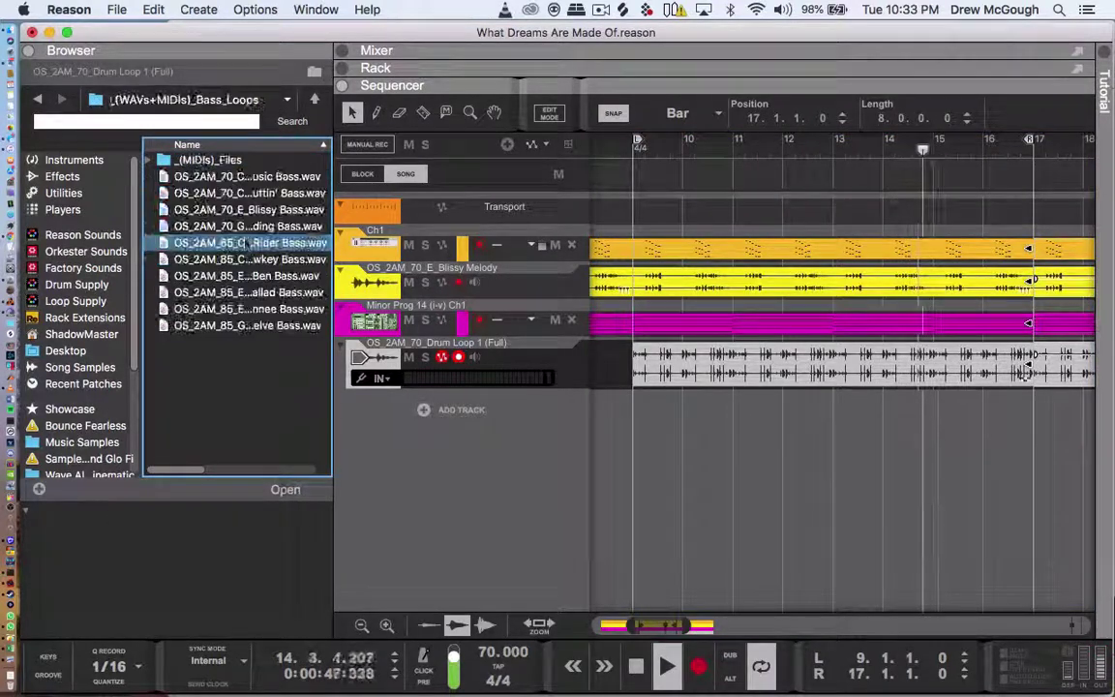
{"action": "double_click", "coordinate": [232, 160]}
{"action": "left_click", "coordinate": [262, 194]}
{"action": "double_click", "coordinate": [260, 192]}
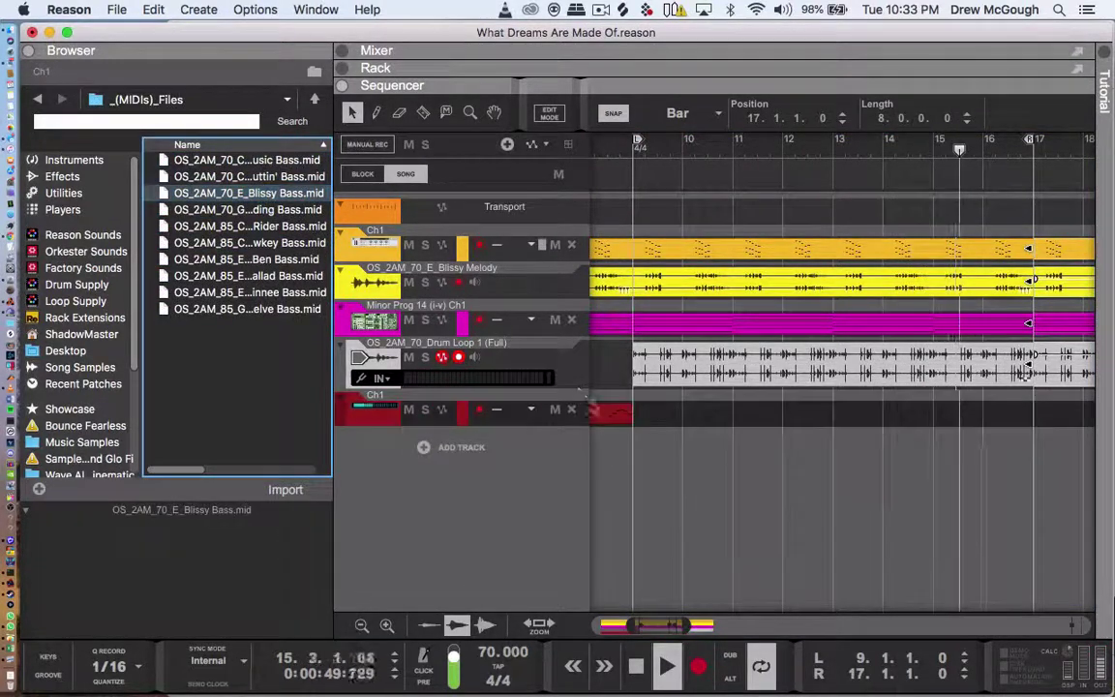
{"action": "left_click_drag", "start_coordinate": [616, 419], "coordinate": [1017, 413]}
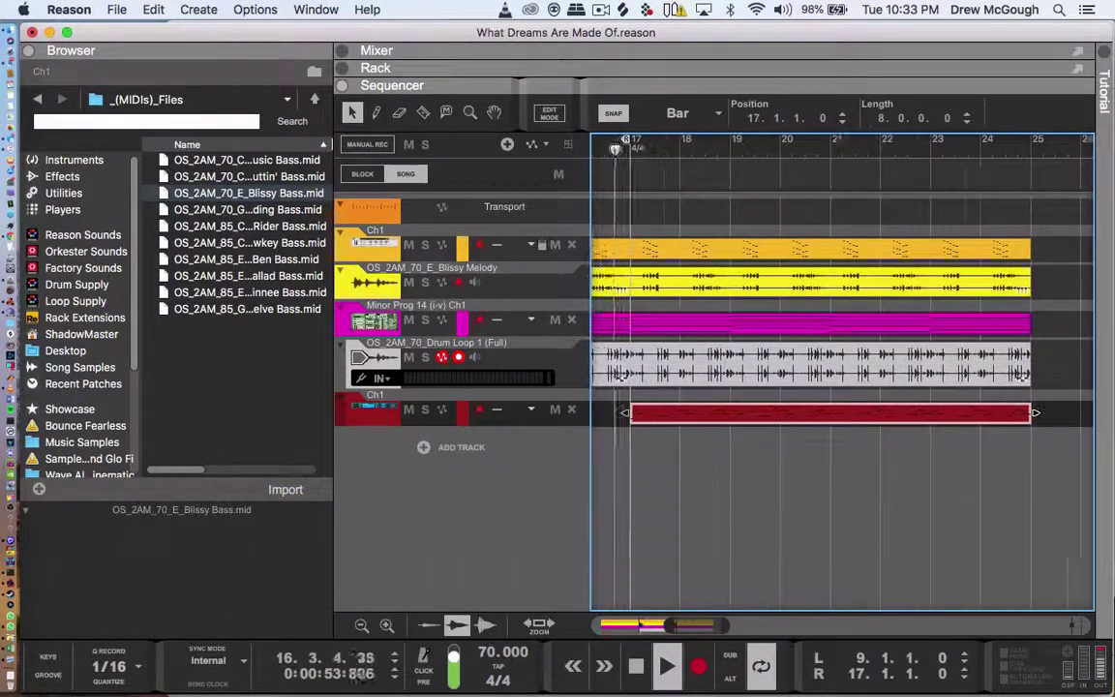
- Set the playback loop to run from bar 17 to bar 25, and play the song from bar 17
{"action": "left_click_drag", "start_coordinate": [633, 145], "coordinate": [1021, 188]}
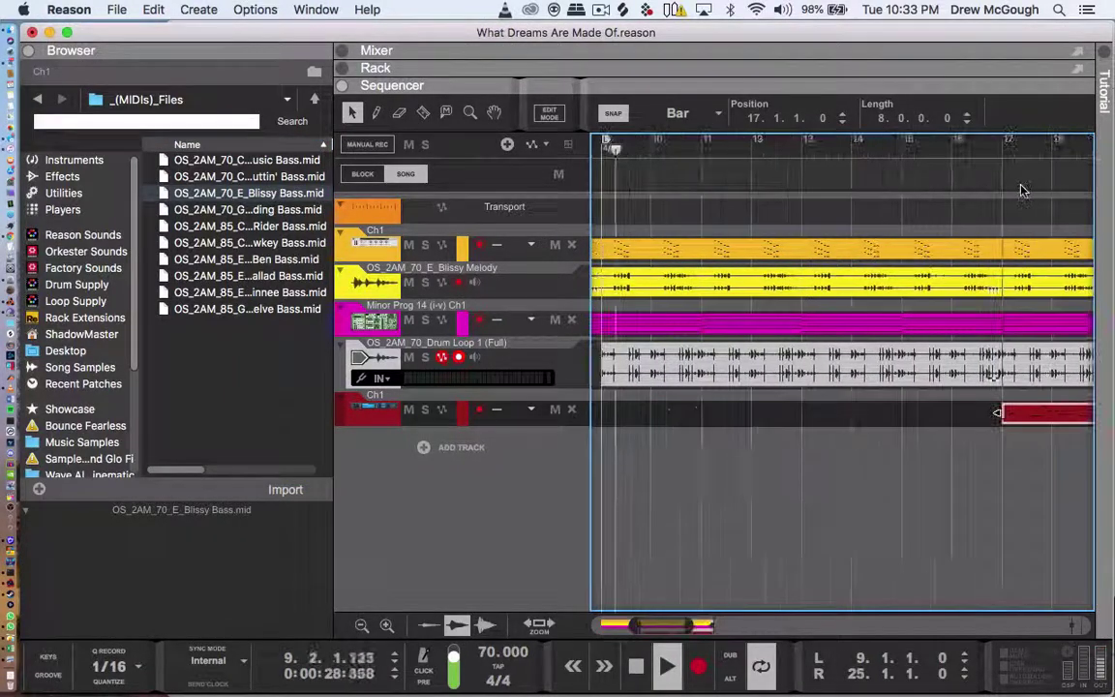
{"action": "left_click", "coordinate": [1007, 155], "text": "alt"}
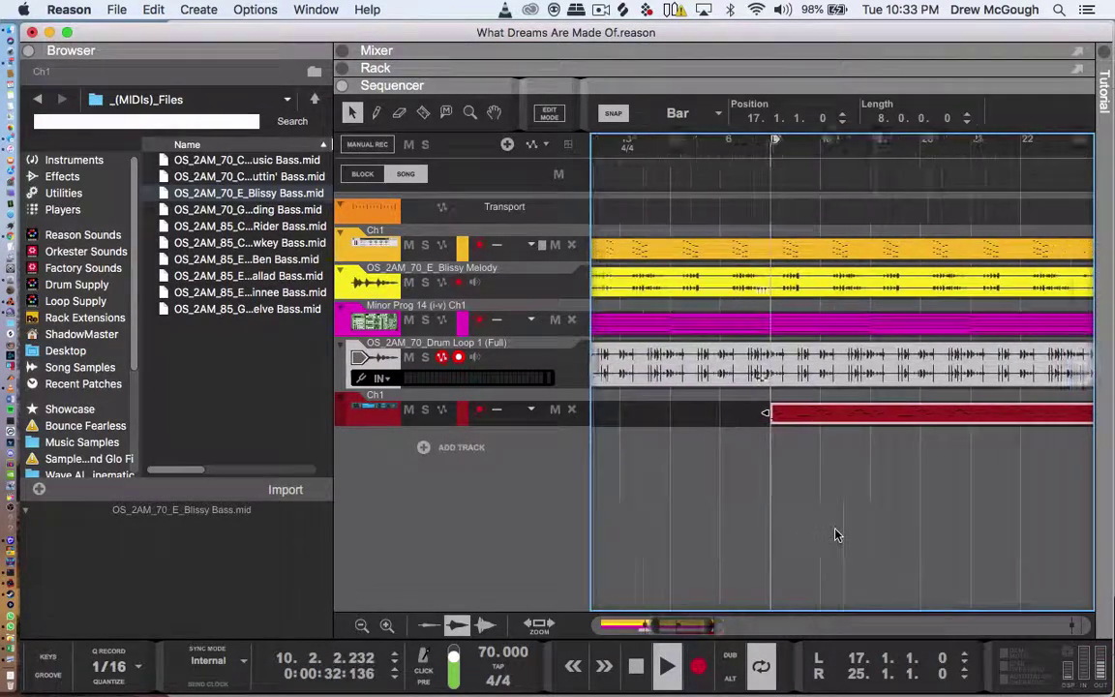
{"action": "key", "text": "space"}
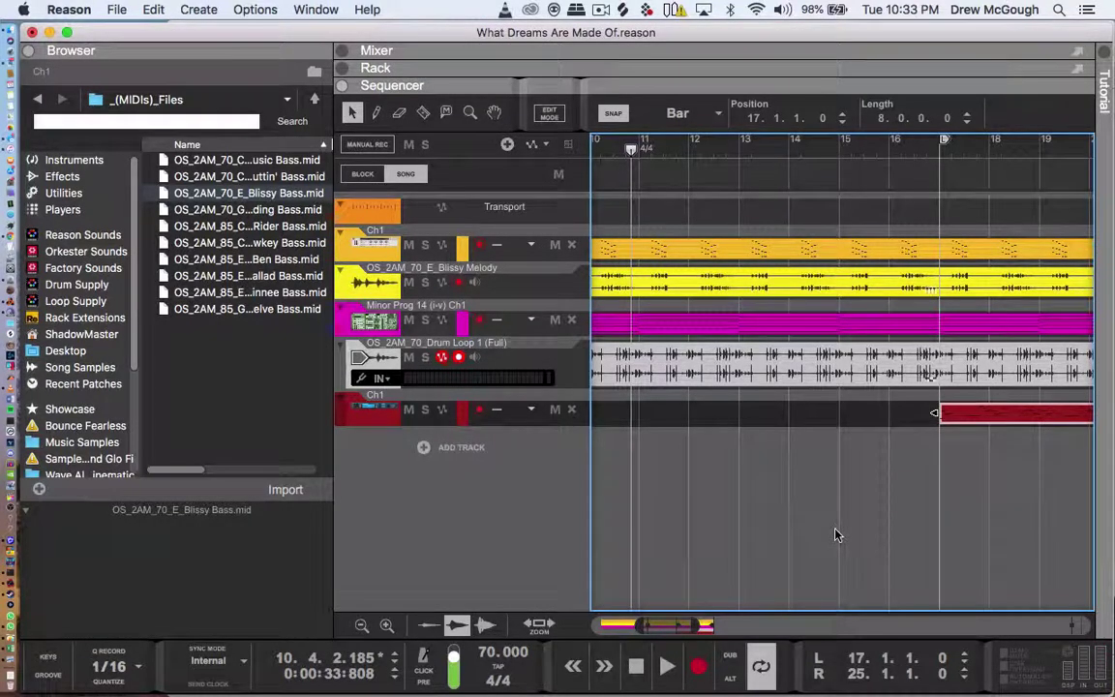
{"action": "key", "text": "space"}
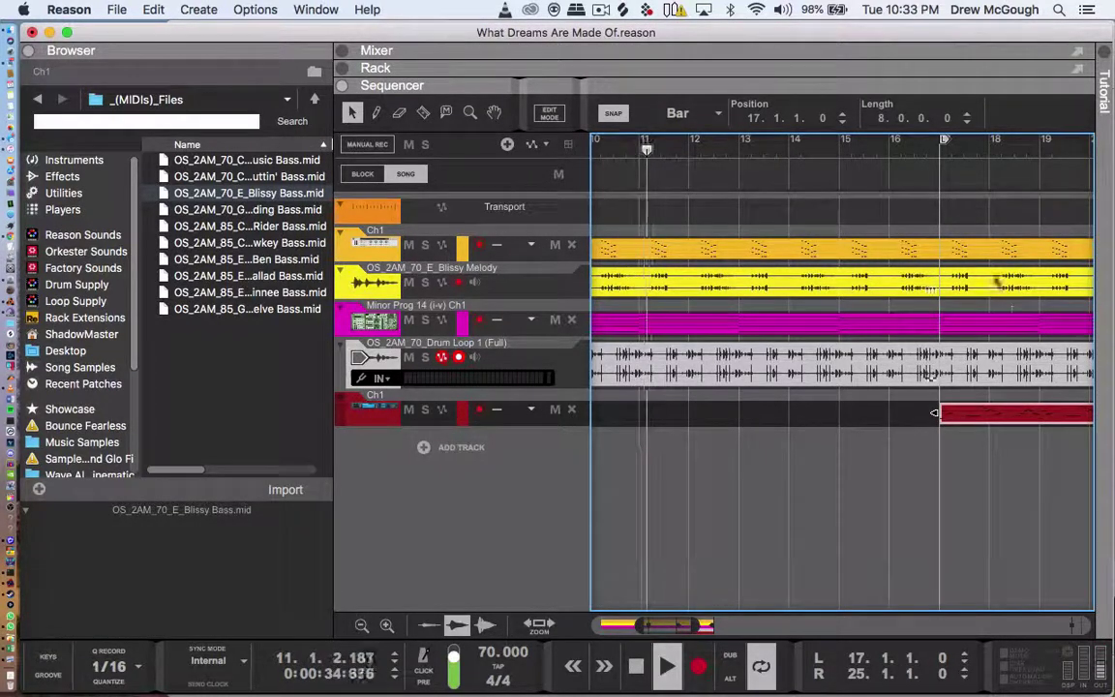
{"action": "left_click", "coordinate": [944, 166]}
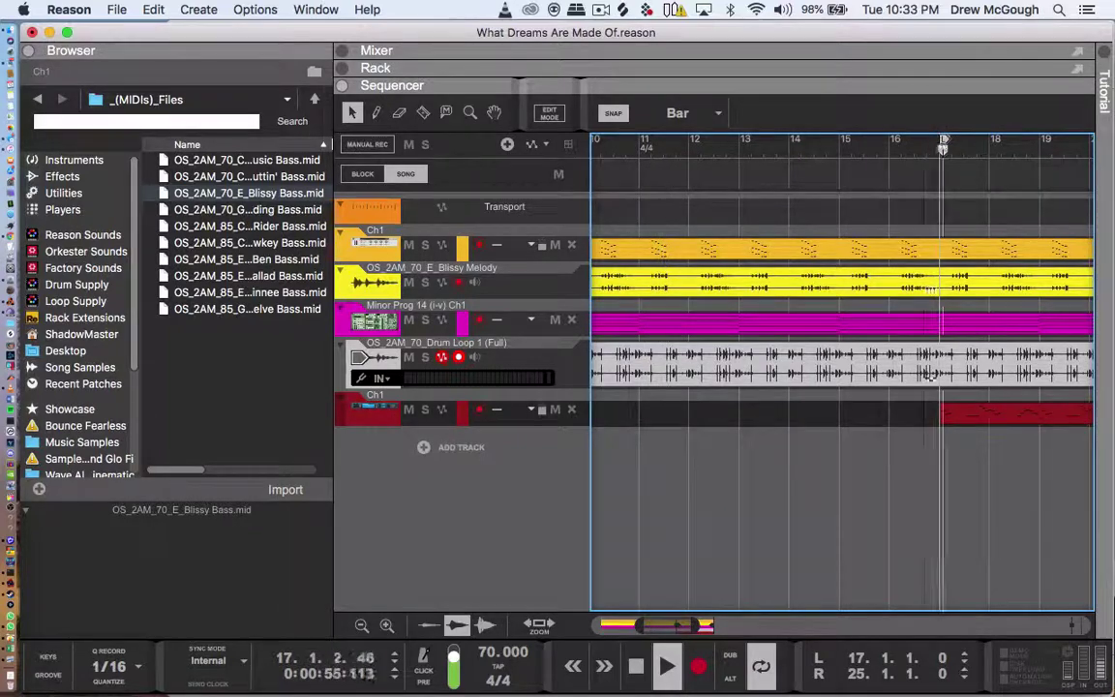
- Replace the new bass track's instrument with a SubTractor Analog Synthesizer
{"action": "left_click", "coordinate": [68, 160]}
{"action": "scroll", "coordinate": [232, 402], "scroll_direction": "down", "scroll_amount": 5}
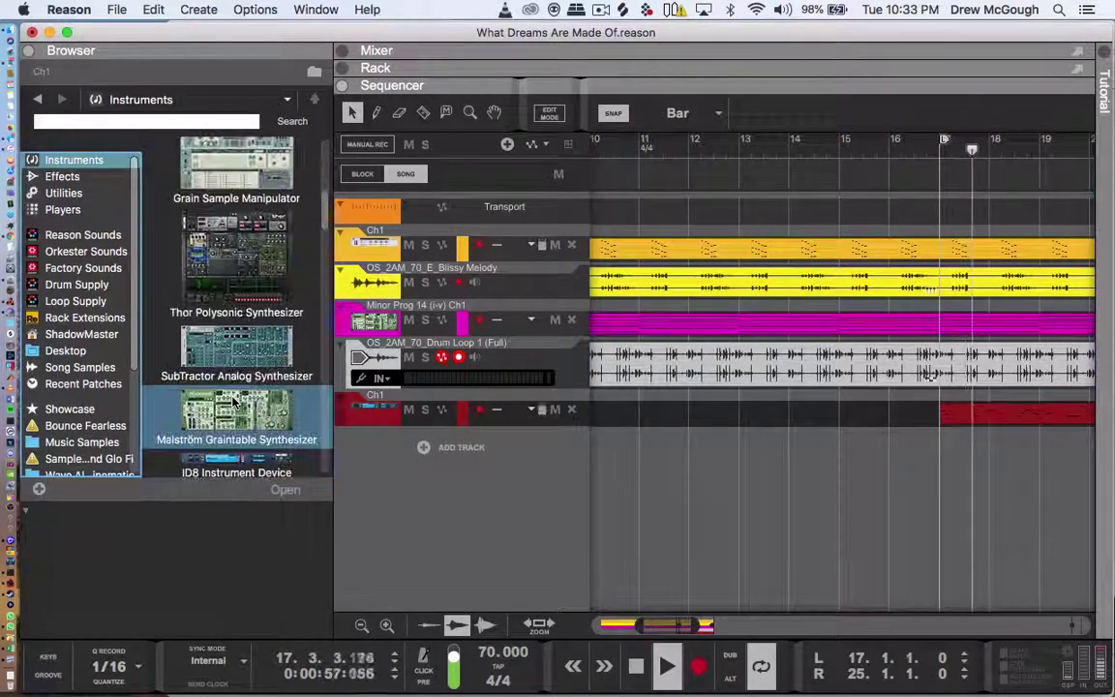
{"action": "left_click_drag", "start_coordinate": [236, 358], "coordinate": [426, 411]}
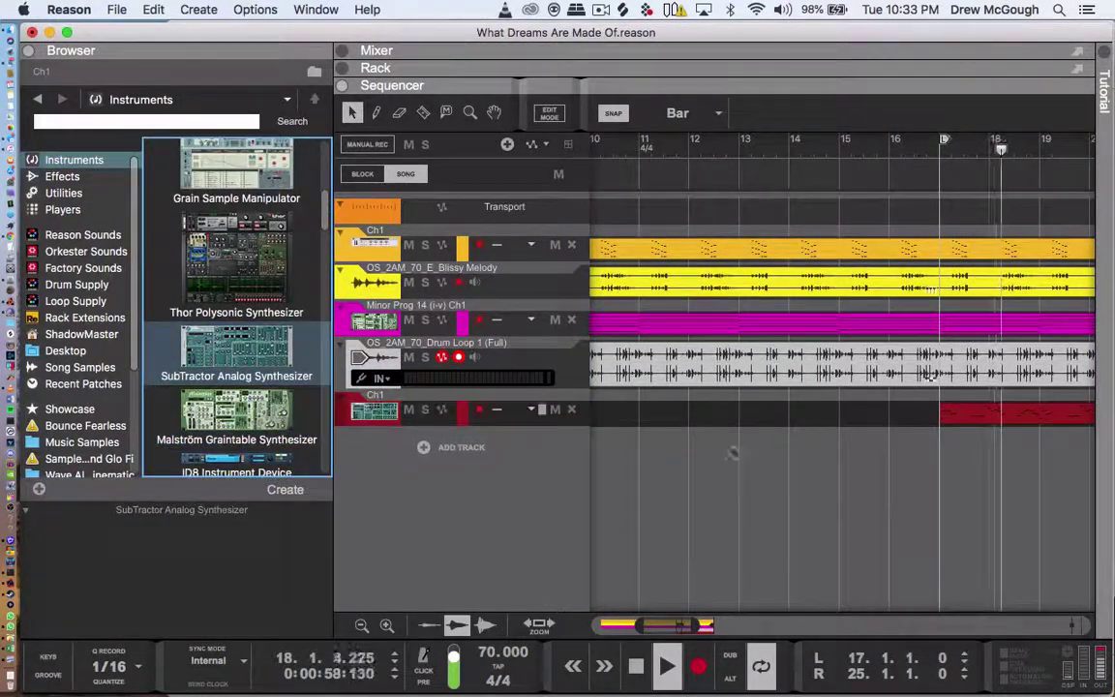
{"action": "scroll", "coordinate": [736, 452], "scroll_direction": "right", "scroll_amount": 5}
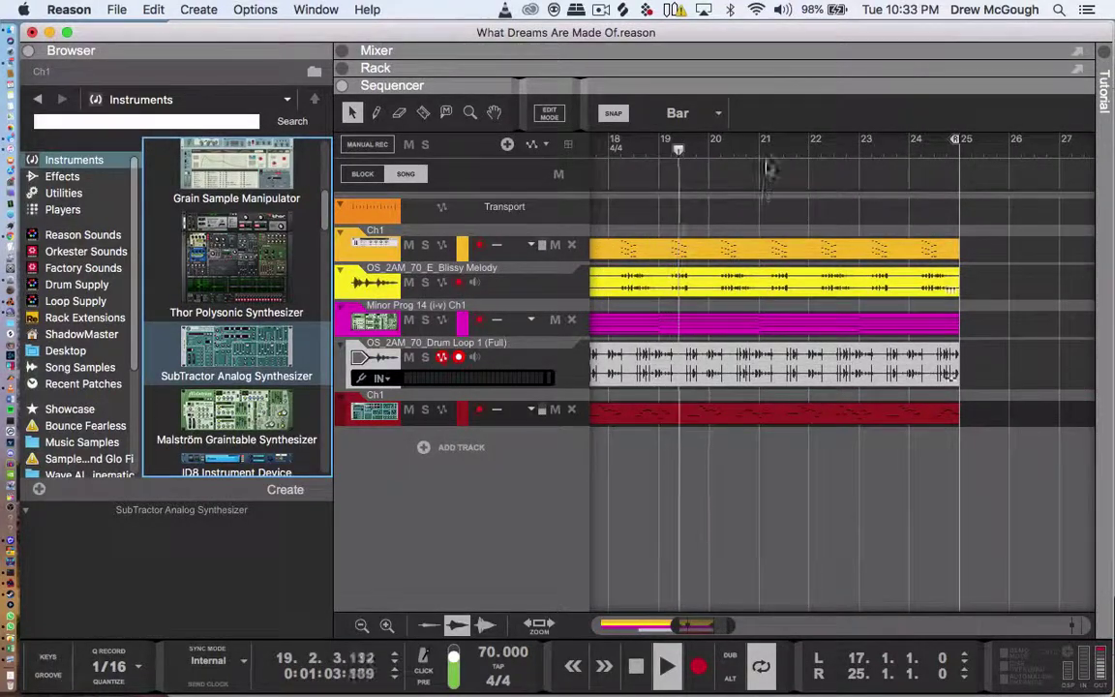
- Solo the SubTractor bass in the rack, lower its Filter 1 frequency to 83, and return to the sequencer with the solo off
{"action": "left_click", "coordinate": [772, 70]}
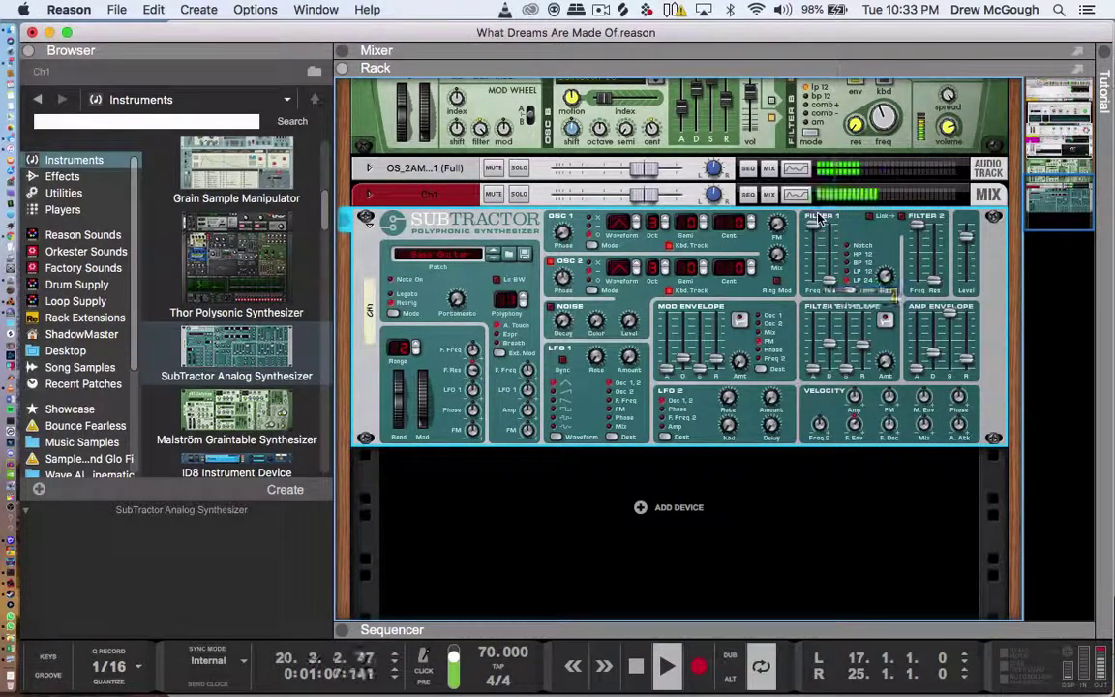
{"action": "left_click", "coordinate": [519, 193]}
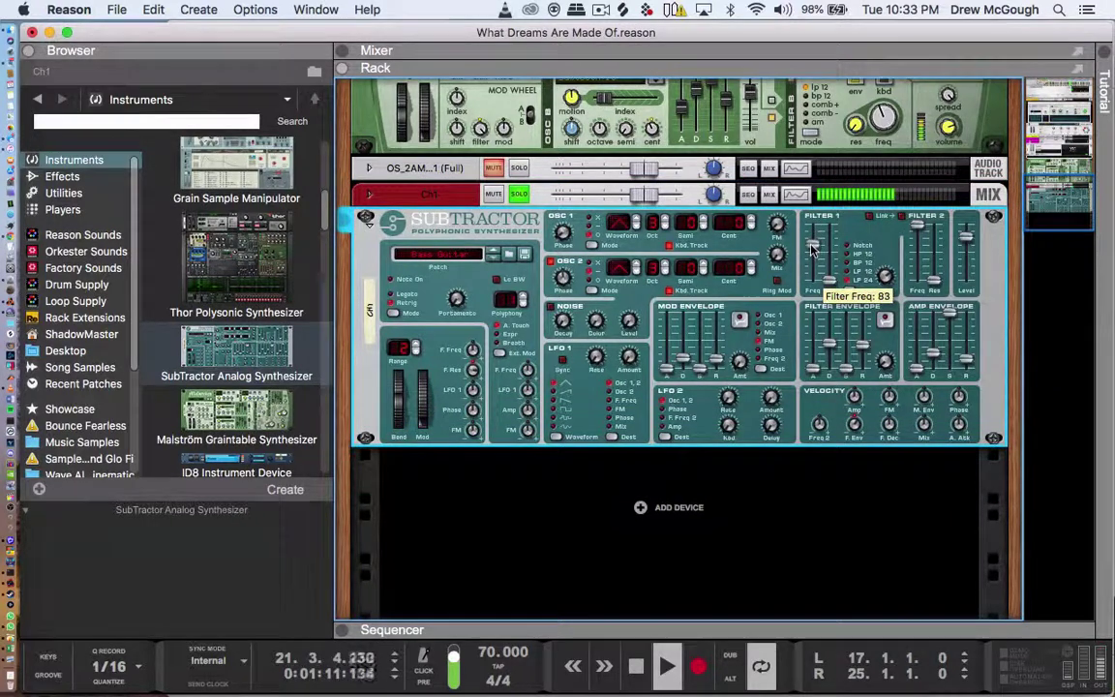
{"action": "left_click", "coordinate": [513, 196]}
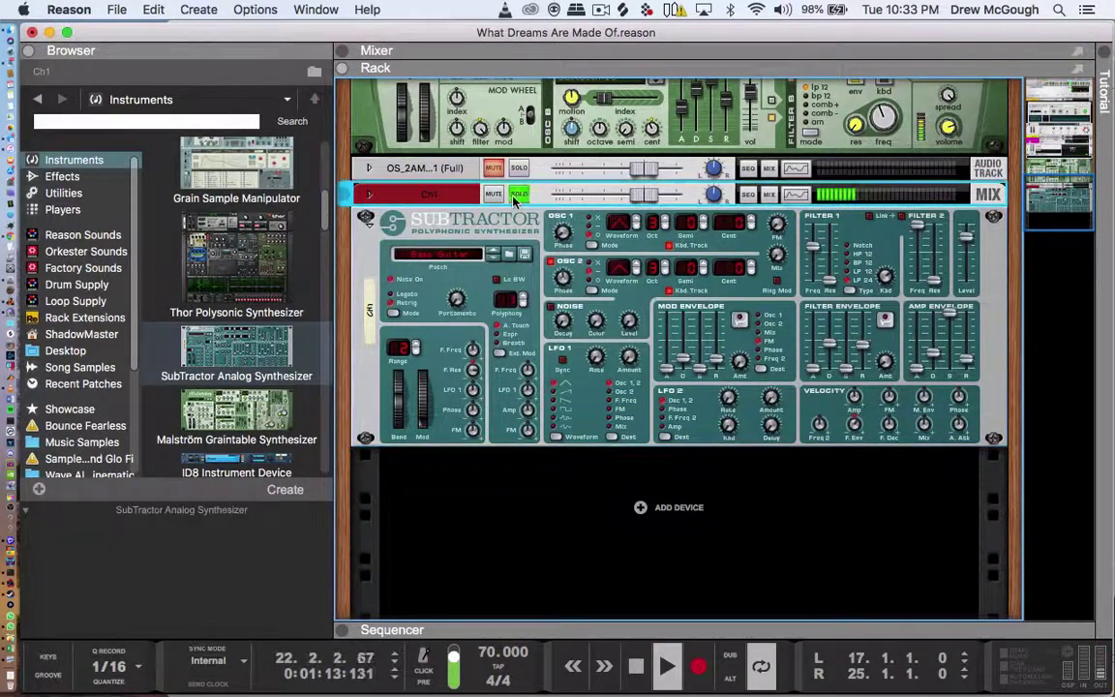
{"action": "left_click", "coordinate": [644, 622]}
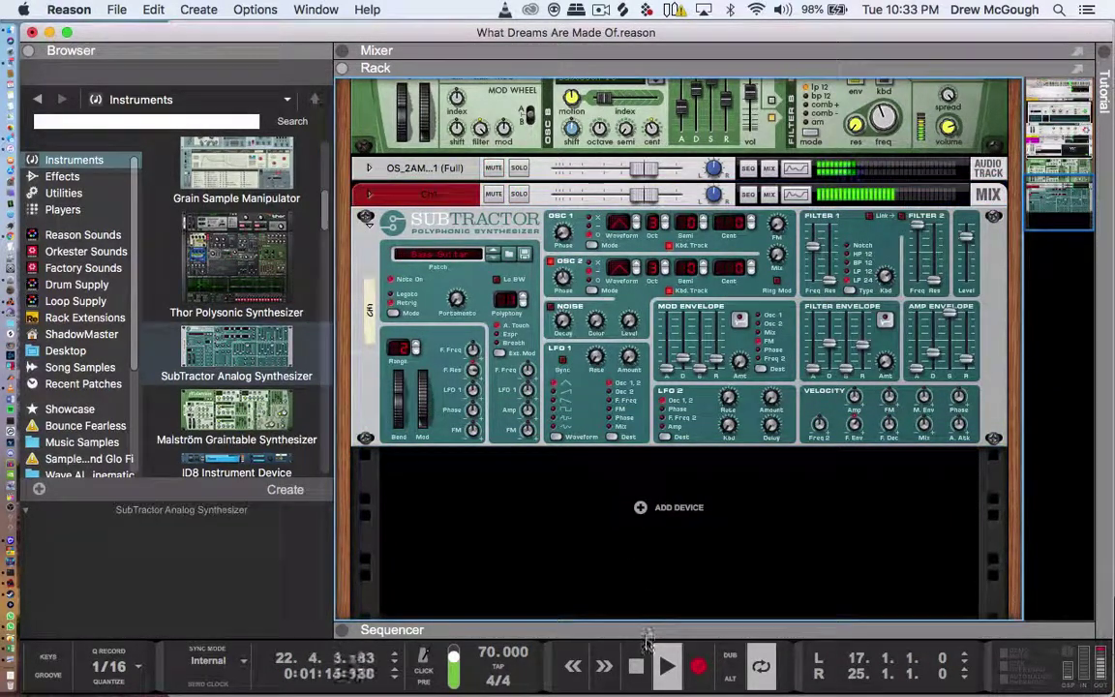
{"action": "left_click", "coordinate": [647, 631]}
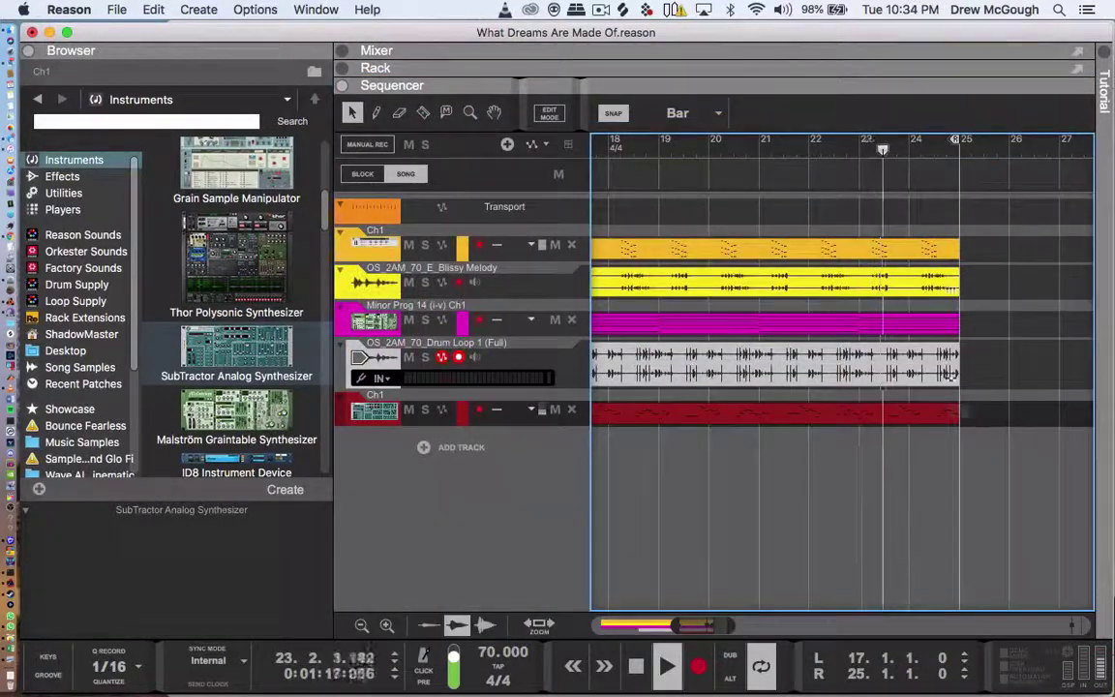
- Duplicate the bar 17 clips of all five tracks to bar 25, and set the song tempo to 80 BPM
{"action": "key", "text": "super+a"}
{"action": "key", "text": "super+d"}
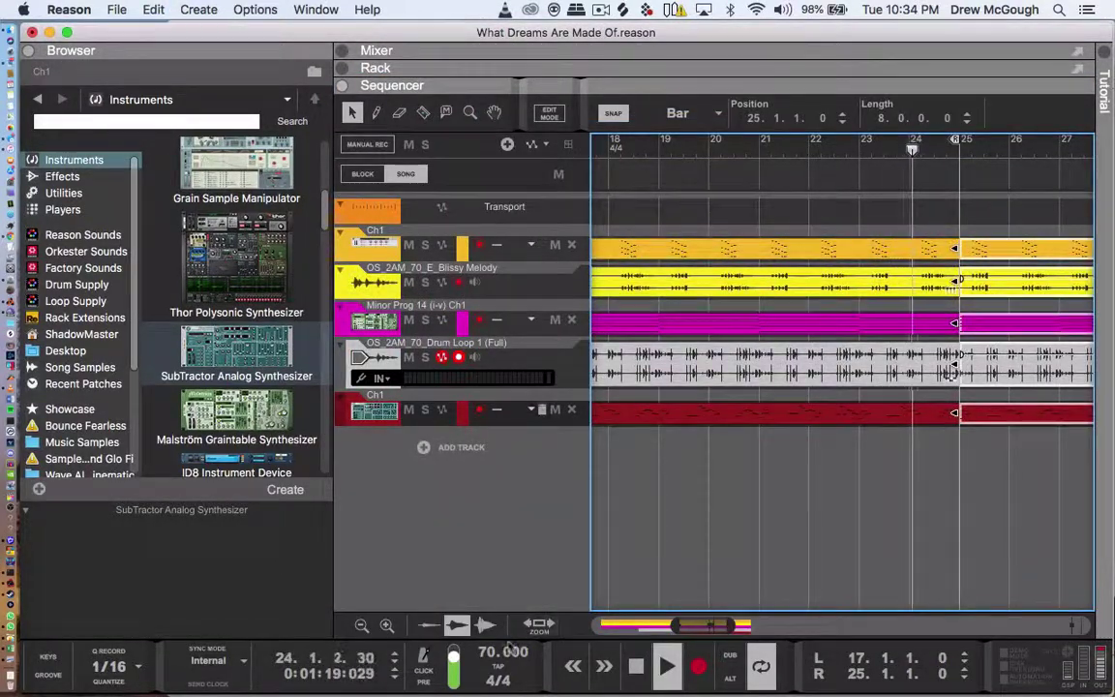
{"action": "left_click_drag", "start_coordinate": [509, 645], "coordinate": [507, 592]}
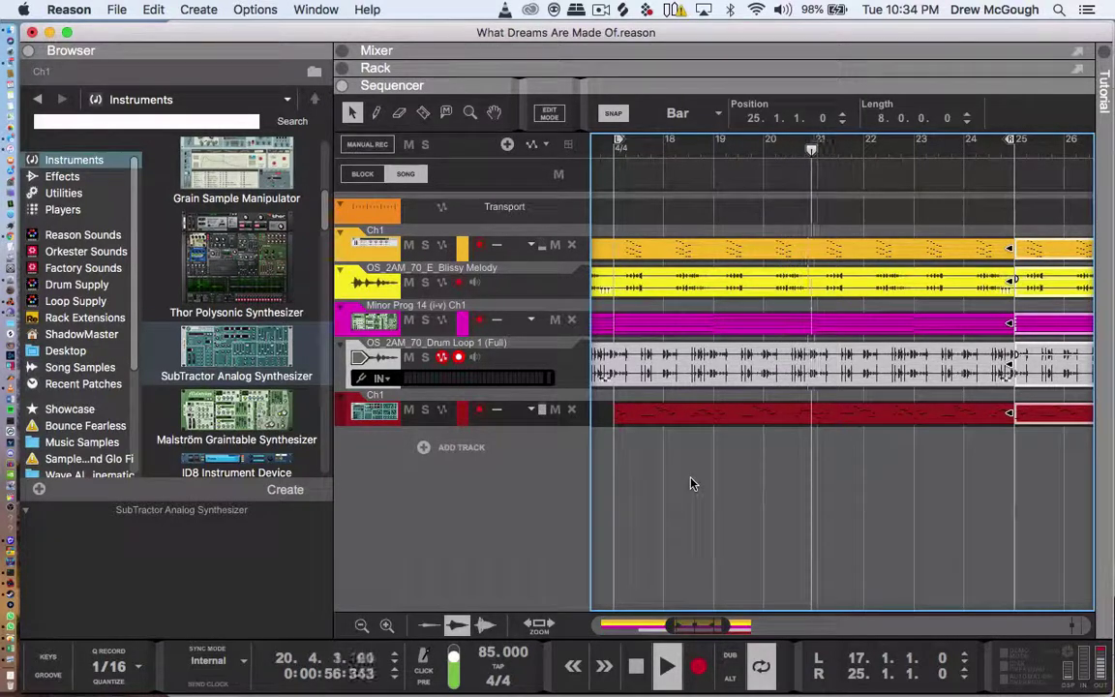
{"action": "double_click", "coordinate": [496, 648]}
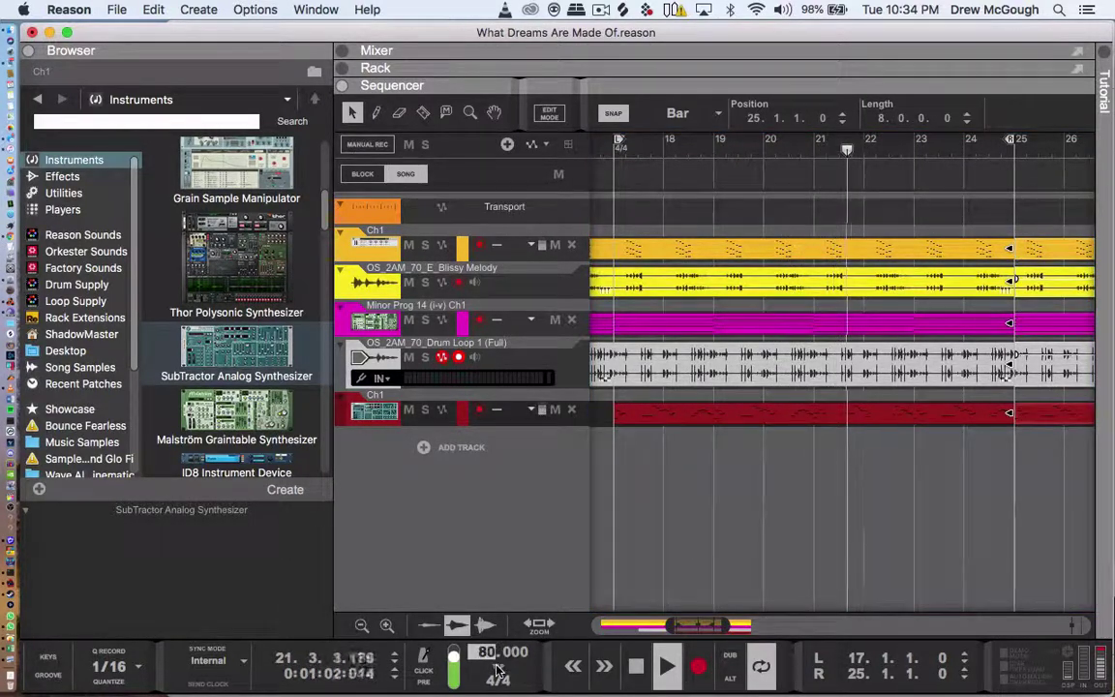
{"action": "type", "text": "80"}
{"action": "key", "text": "Return"}
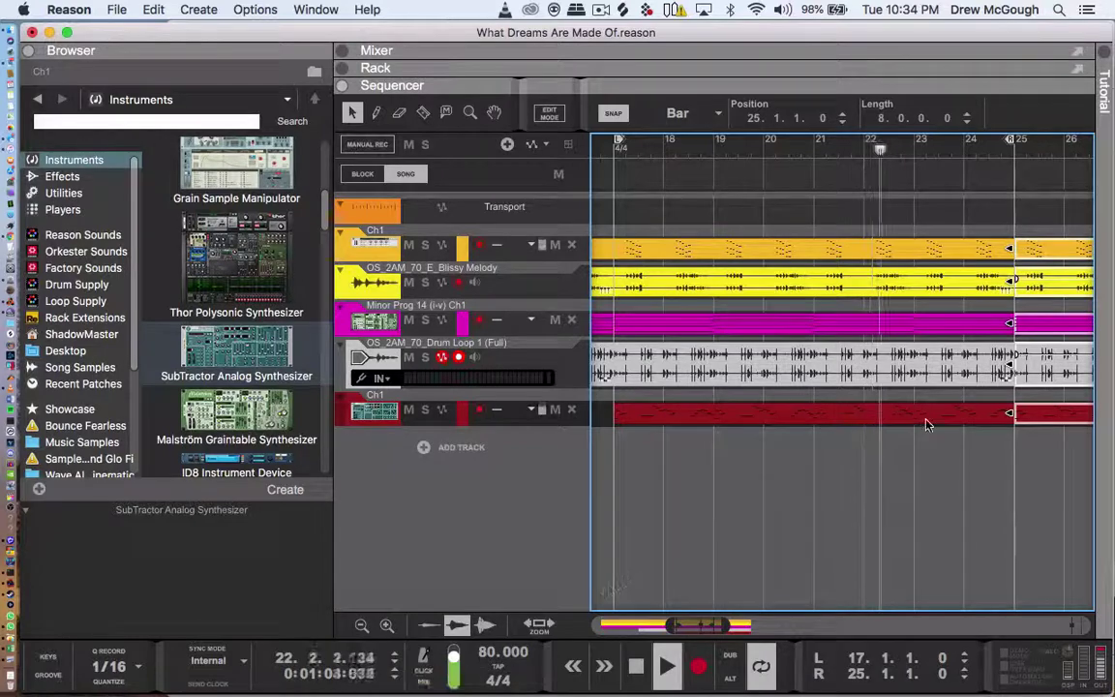
- Extend the end of the playback loop to bar 33
{"action": "scroll", "coordinate": [833, 376], "scroll_direction": "right", "scroll_amount": 5}
{"action": "scroll", "coordinate": [928, 424], "scroll_direction": "right", "scroll_amount": 2}
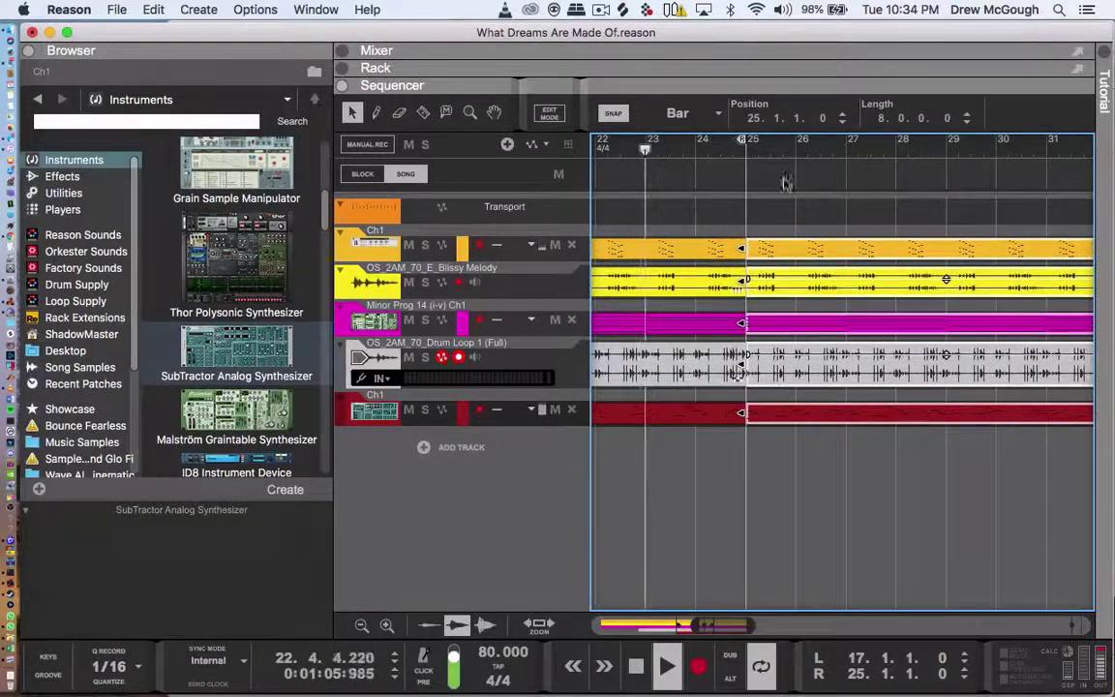
{"action": "left_click_drag", "start_coordinate": [742, 143], "coordinate": [1035, 185]}
{"action": "scroll", "coordinate": [1007, 186], "scroll_direction": "left", "scroll_amount": 2}
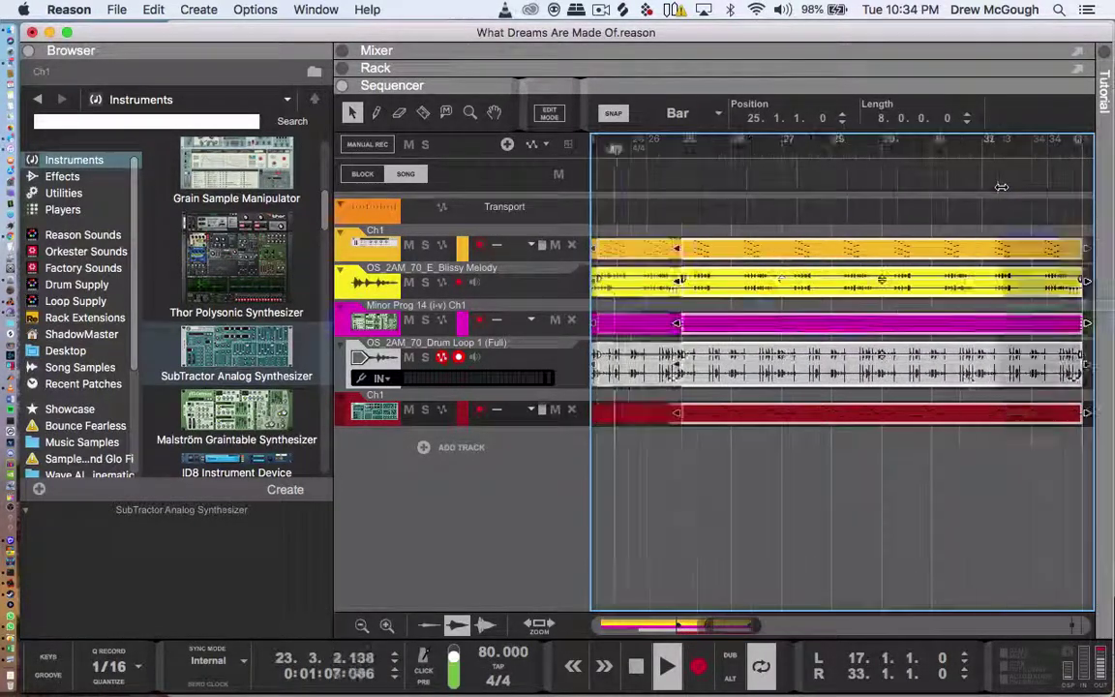
- Cut the clips of all five tracks at bar 32 with the Razor tool
{"action": "left_click", "coordinate": [423, 112]}
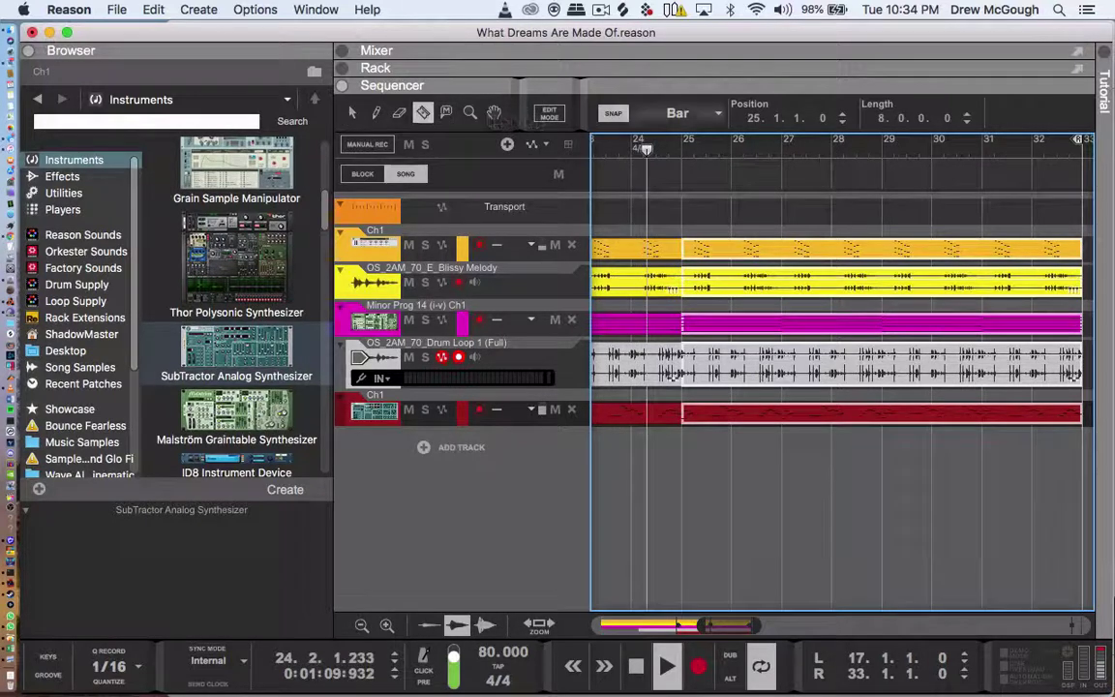
{"action": "left_click", "coordinate": [1036, 146]}
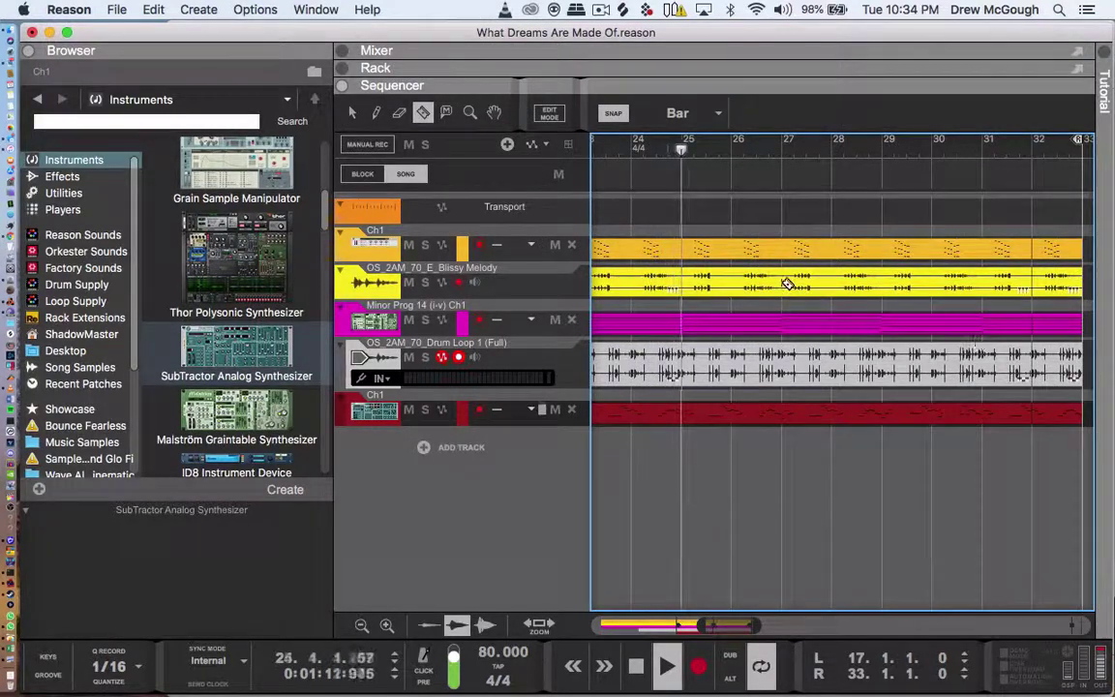
{"action": "key", "text": "q"}
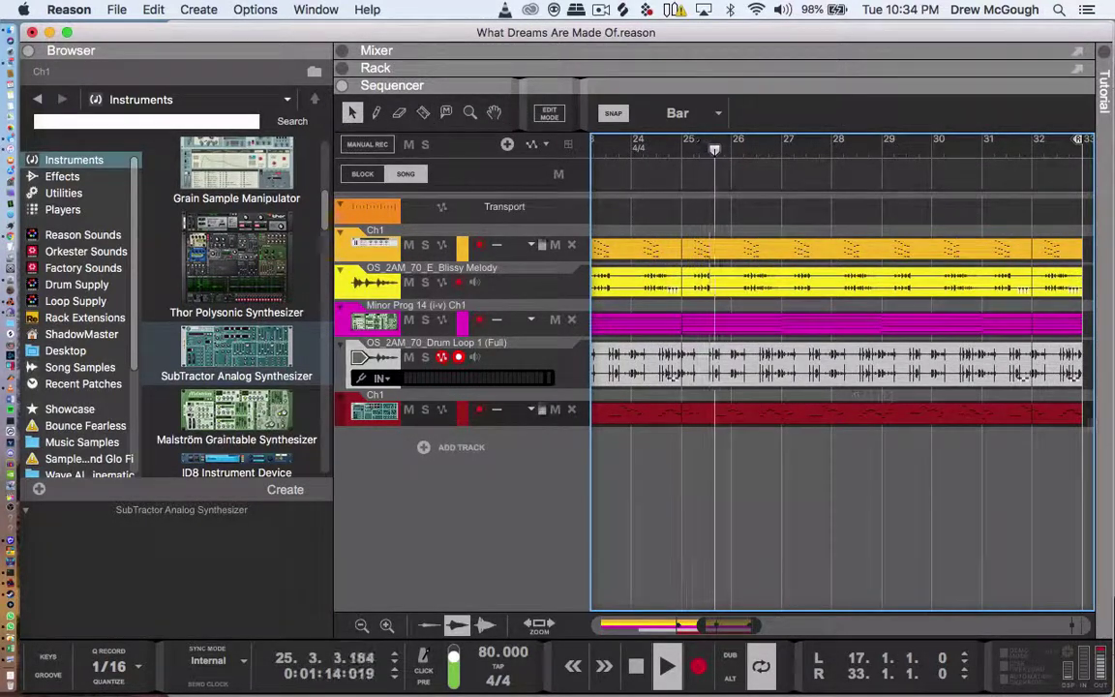
- Delete the one-bar clips at bar 32 from the Blissy Melody, Drum Loop 1 (Full) and bass tracks
{"action": "left_click", "coordinate": [1060, 414]}
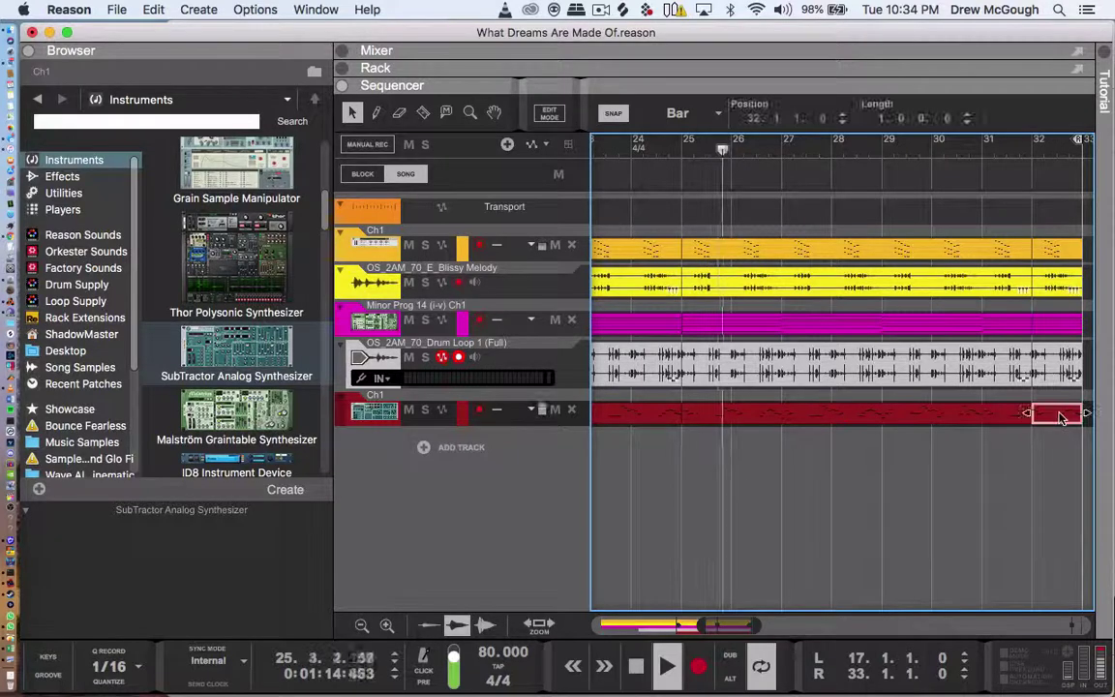
{"action": "left_click", "coordinate": [1052, 360], "text": "shift"}
{"action": "left_click", "coordinate": [1047, 287], "text": "shift"}
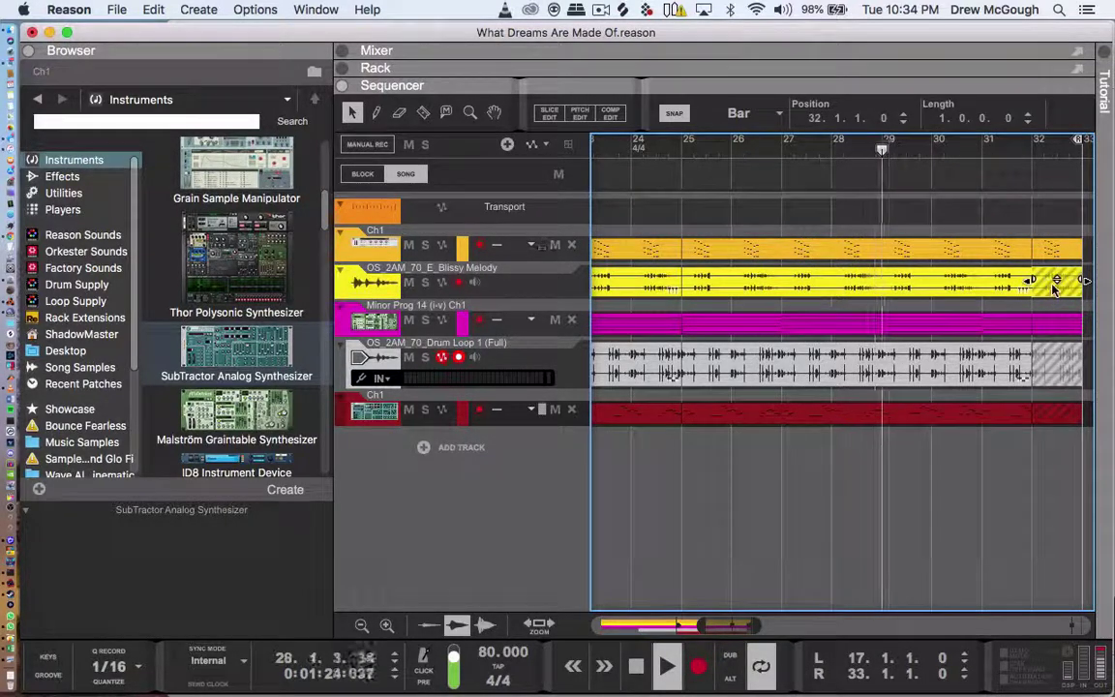
{"action": "left_click_drag", "start_coordinate": [1082, 280], "coordinate": [1032, 280]}
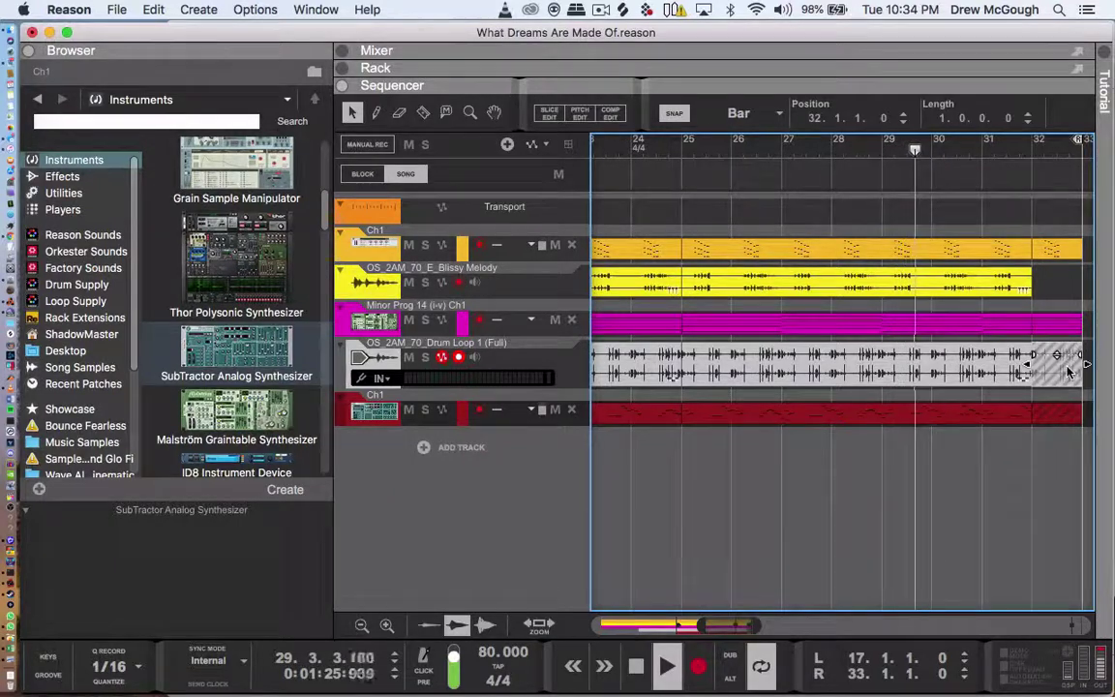
{"action": "key", "text": "Delete"}
{"action": "left_click", "coordinate": [1068, 414]}
{"action": "key", "text": "Delete"}
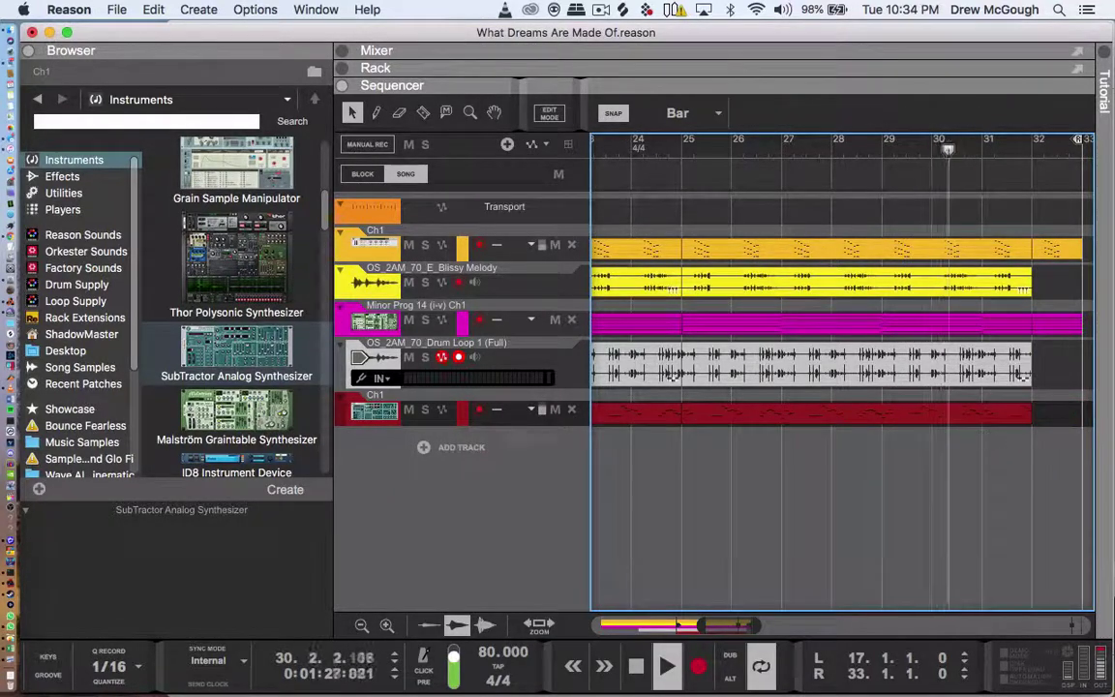
- Move the Minor Prog 14 pad track above the Blissy Melody track in the track list
{"action": "left_click_drag", "start_coordinate": [351, 320], "coordinate": [341, 269]}
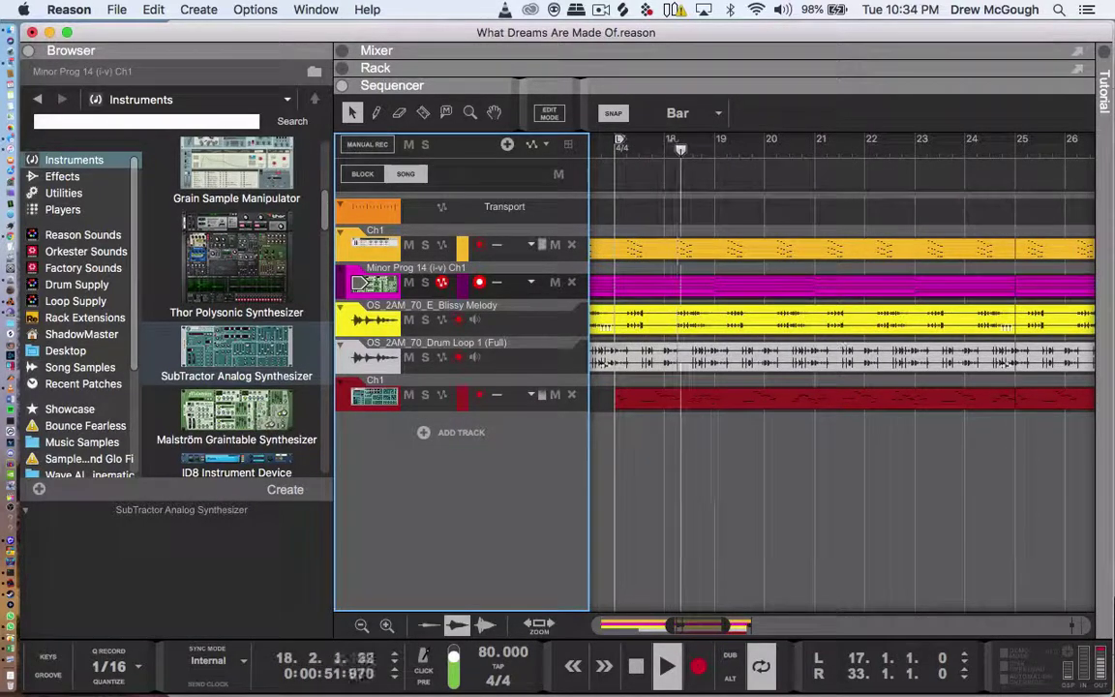
{"action": "scroll", "coordinate": [835, 373], "scroll_direction": "left", "scroll_amount": 5}
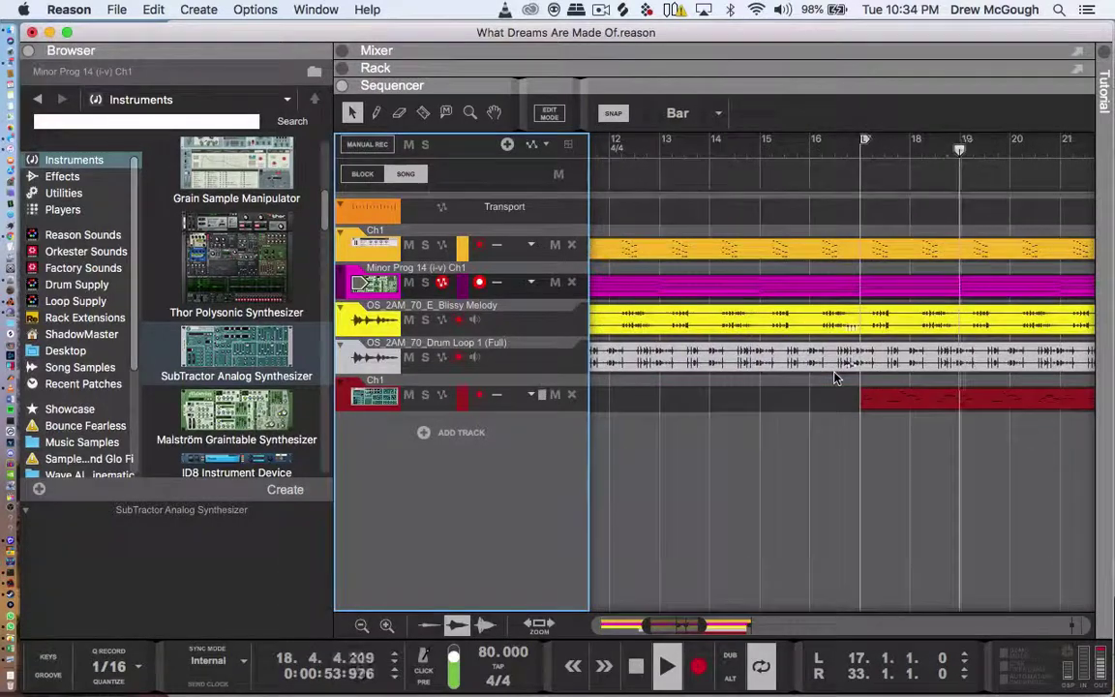
{"action": "scroll", "coordinate": [834, 373], "scroll_direction": "right", "scroll_amount": 1}
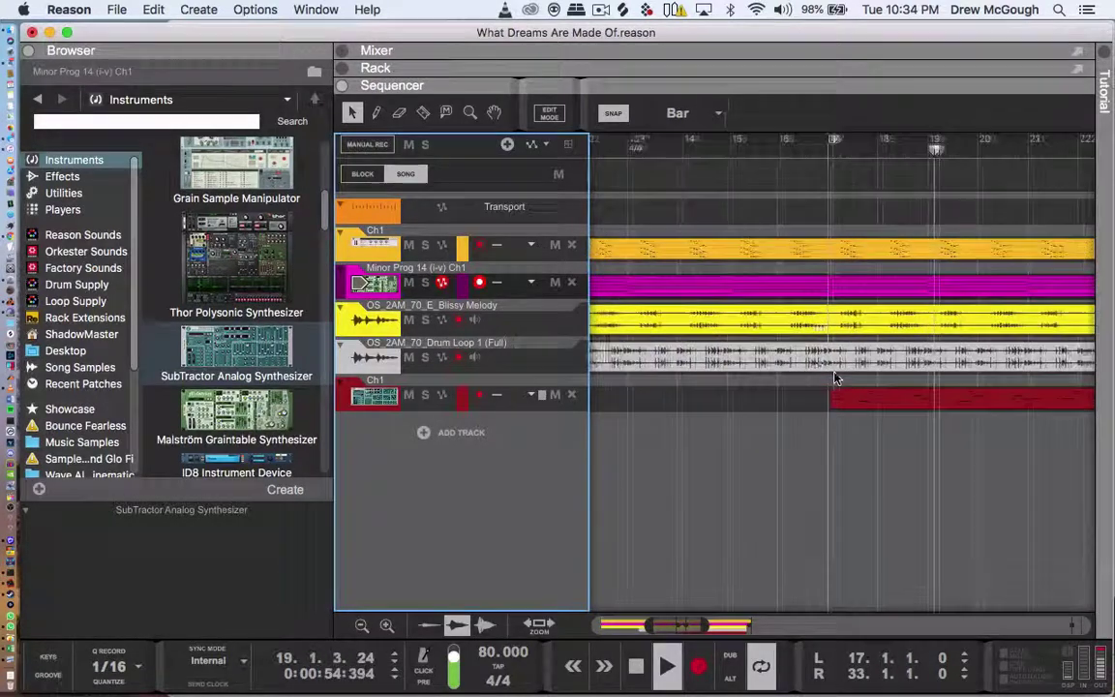
- Set the song tempo to 70 BPM
{"action": "double_click", "coordinate": [487, 652]}
{"action": "left_click", "coordinate": [504, 651]}
{"action": "key", "text": "Left"}
{"action": "key", "text": "Left"}
{"action": "key", "text": "Left"}
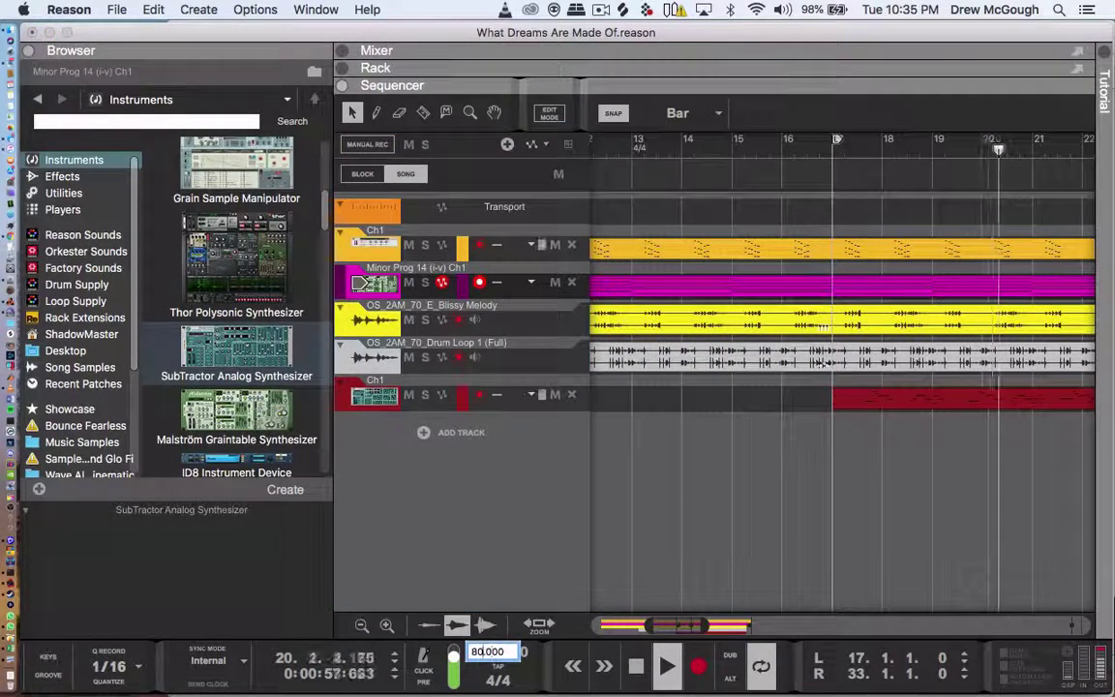
{"action": "key", "text": "BackSpace"}
{"action": "key", "text": "BackSpace"}
{"action": "type", "text": "70"}
{"action": "key", "text": "Return"}
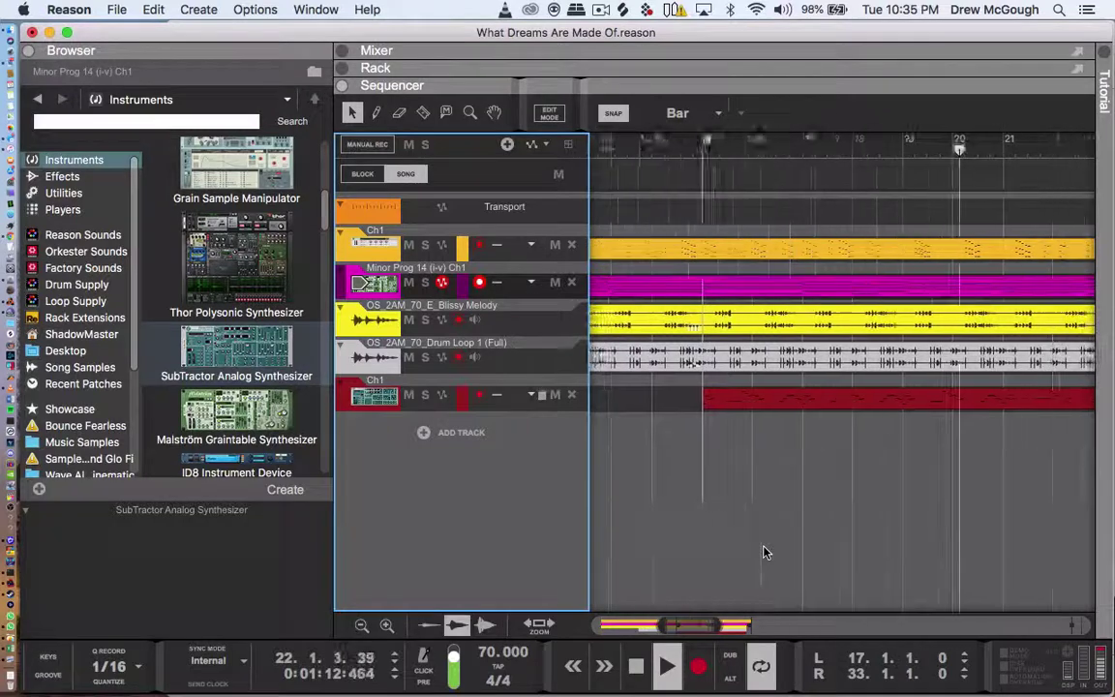
- Set the song tempo to 75 BPM
{"action": "mouse_move", "coordinate": [484, 658]}
{"action": "left_mouse_down"}
{"action": "mouse_move", "coordinate": [501, 552]}
{"action": "mouse_move", "coordinate": [505, 622]}
{"action": "mouse_move", "coordinate": [494, 642]}
{"action": "left_mouse_up"}
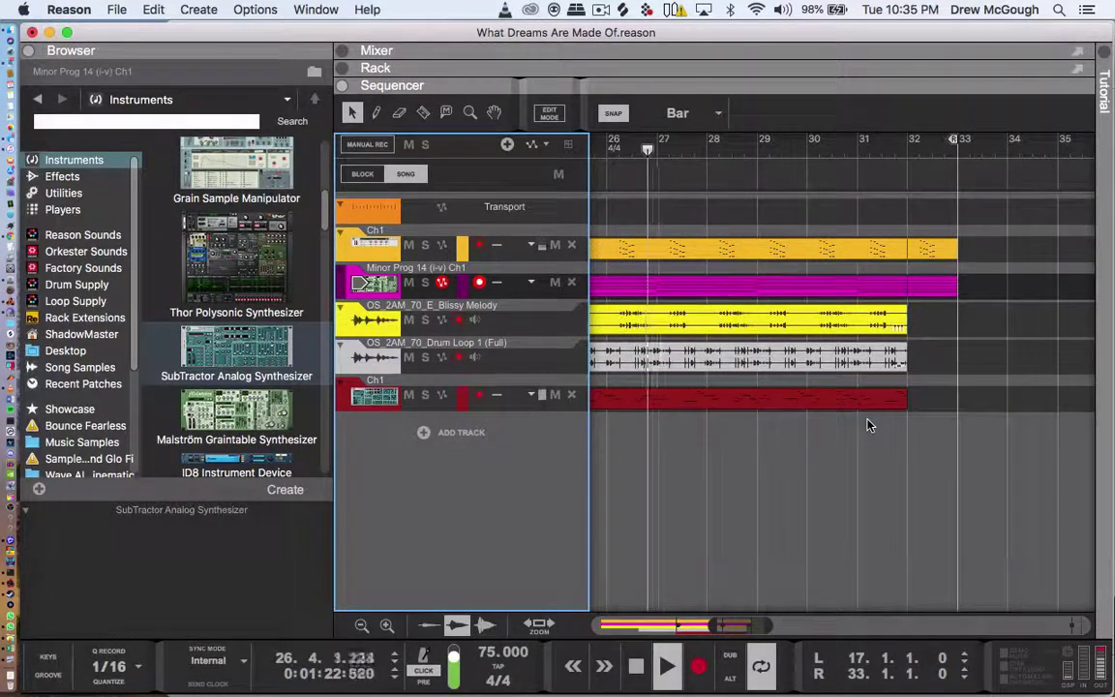
- Delete the OS_2AM_70_E_Blissy Melody track from the song
{"action": "scroll", "coordinate": [868, 420], "scroll_direction": "left", "scroll_amount": 2}
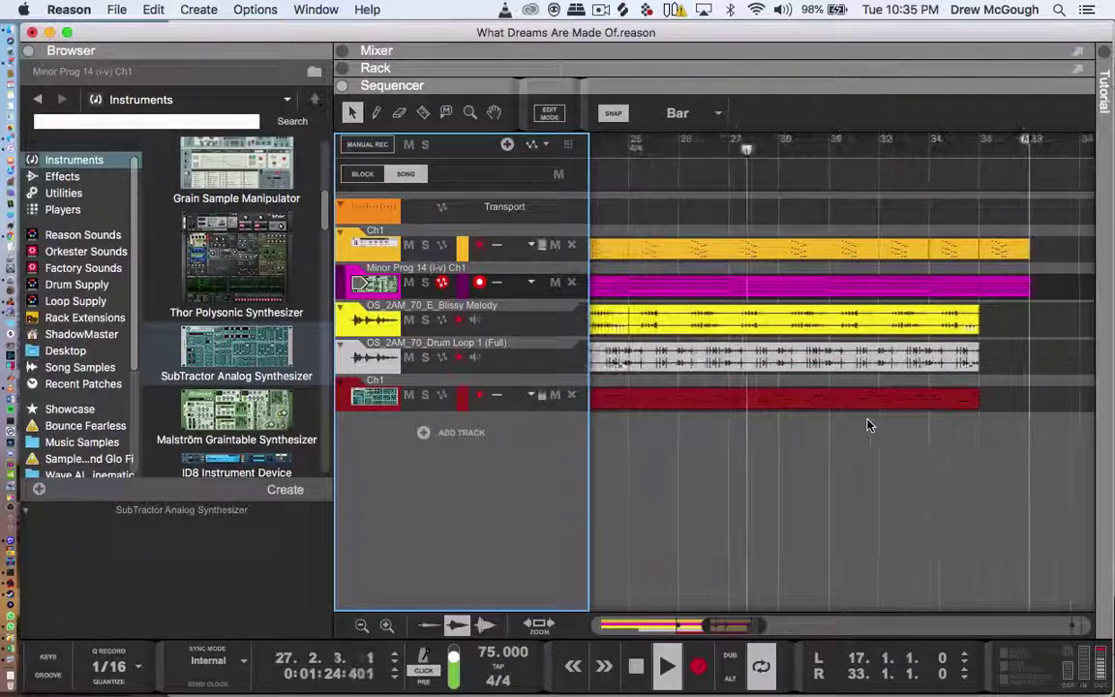
{"action": "left_click_drag", "start_coordinate": [706, 627], "coordinate": [528, 578]}
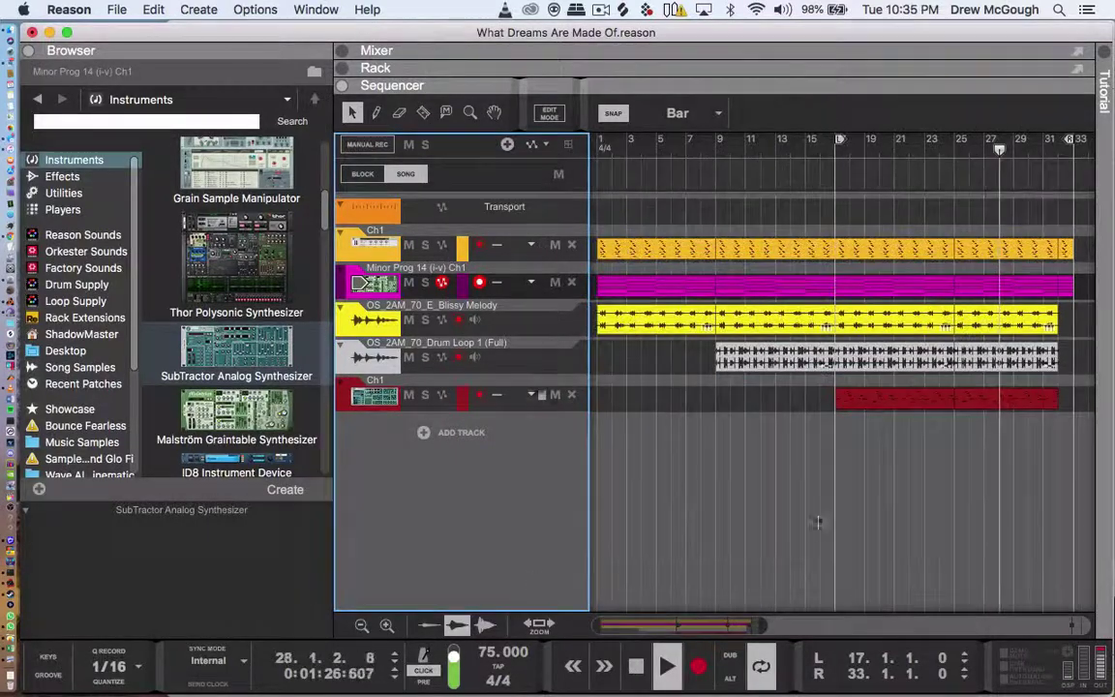
{"action": "left_click_drag", "start_coordinate": [758, 628], "coordinate": [788, 629]}
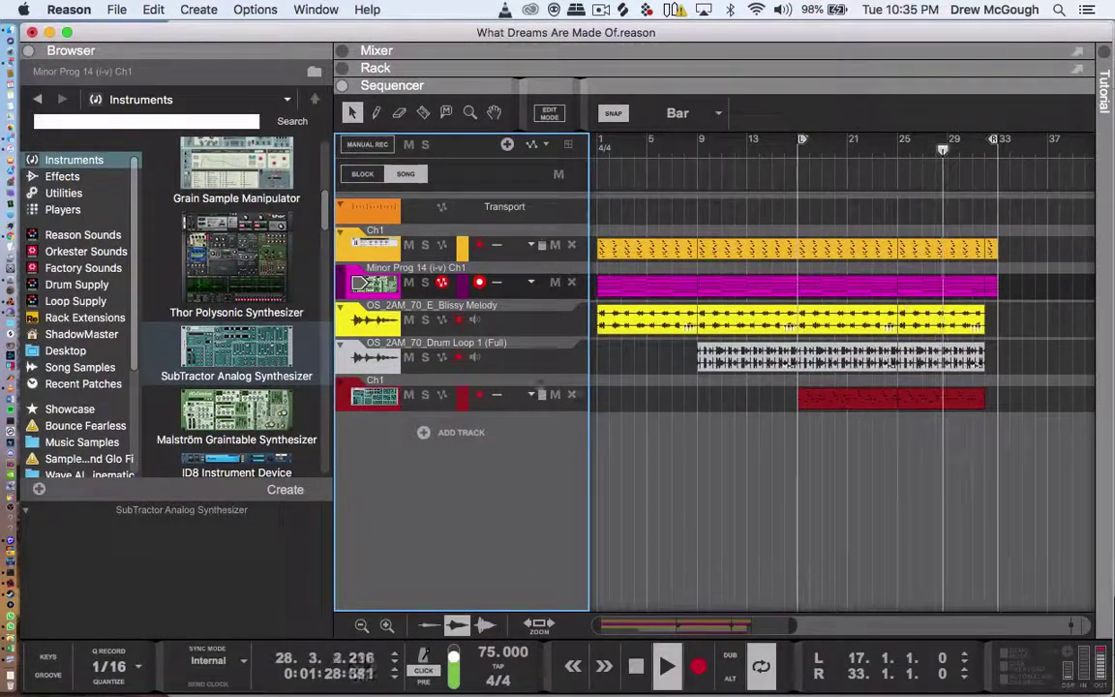
{"action": "left_click", "coordinate": [376, 321]}
{"action": "key", "text": "Delete"}
{"action": "key", "text": "Return"}
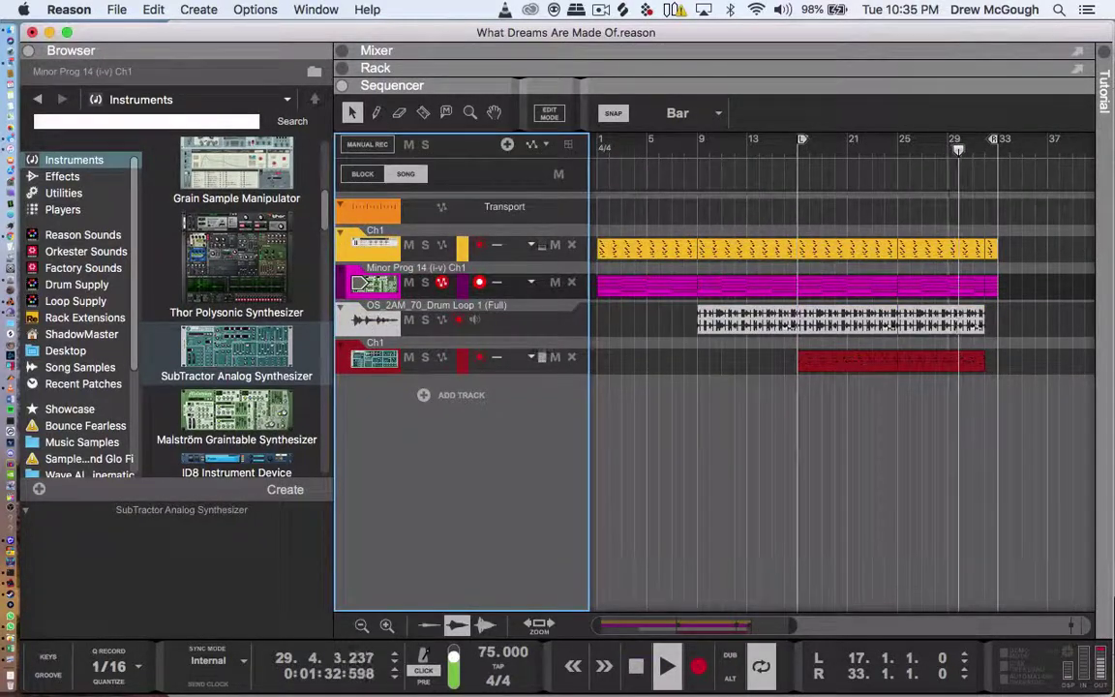
- Duplicate the bar 25 clips of the yellow Ch1 and Minor Prog 14 tracks to bar 33, and loop playback from bar 33 to bar 41
{"action": "left_click_drag", "start_coordinate": [1043, 297], "coordinate": [968, 254]}
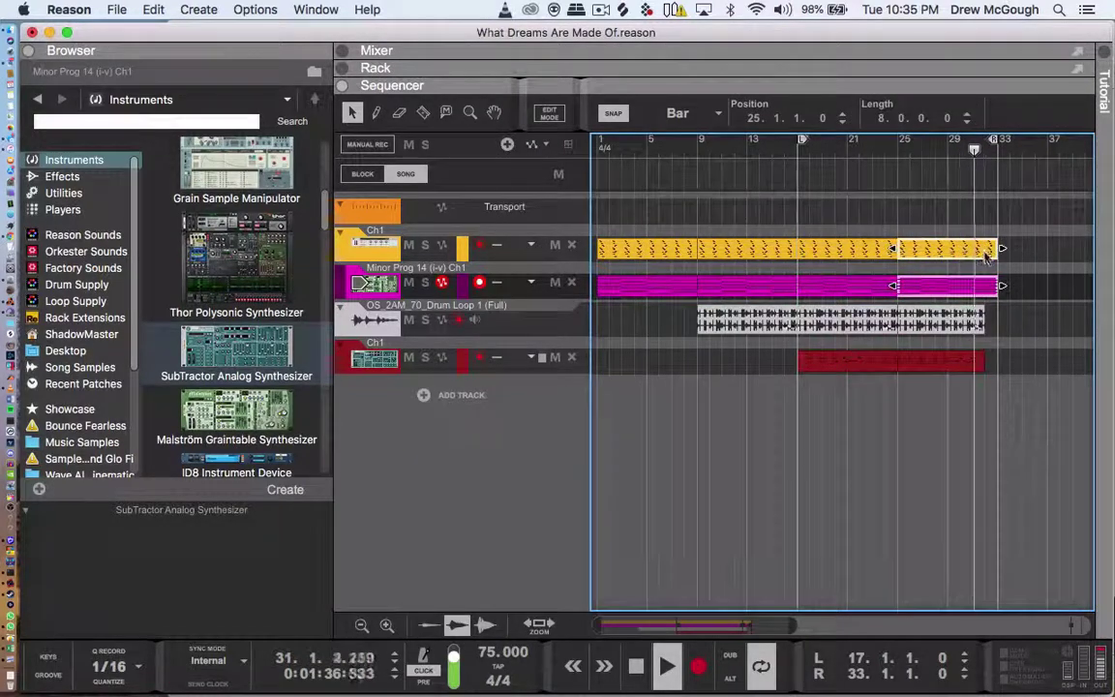
{"action": "key", "text": "super+d"}
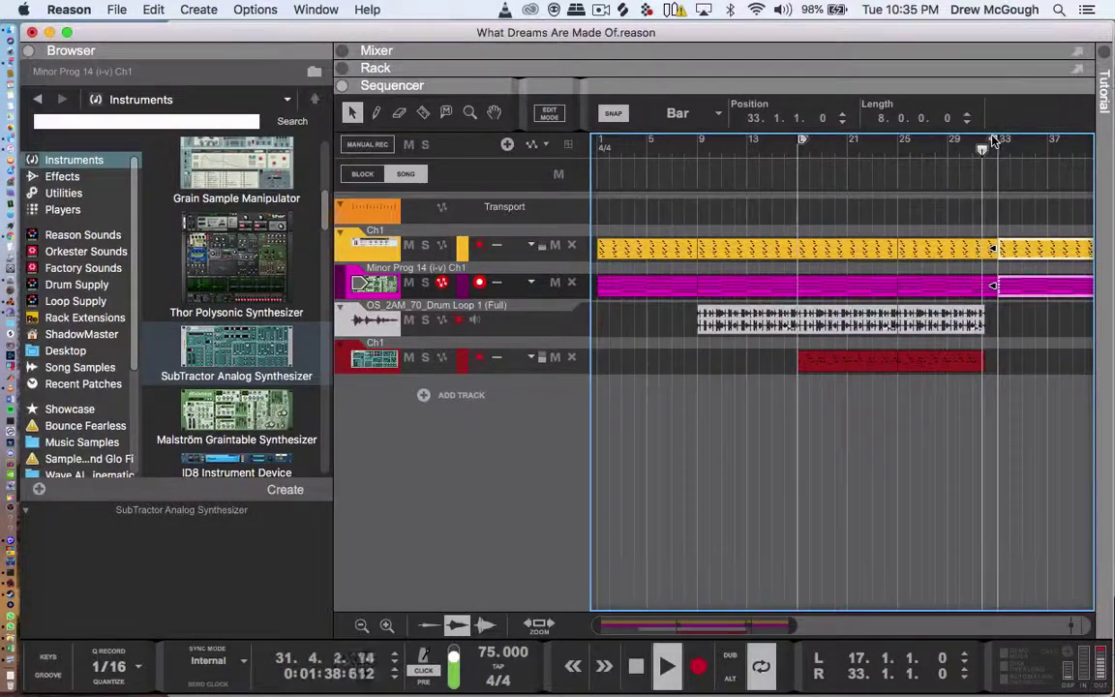
{"action": "mouse_move", "coordinate": [993, 142]}
{"action": "left_mouse_down"}
{"action": "mouse_move", "coordinate": [1075, 142]}
{"action": "mouse_move", "coordinate": [993, 141]}
{"action": "left_mouse_up"}
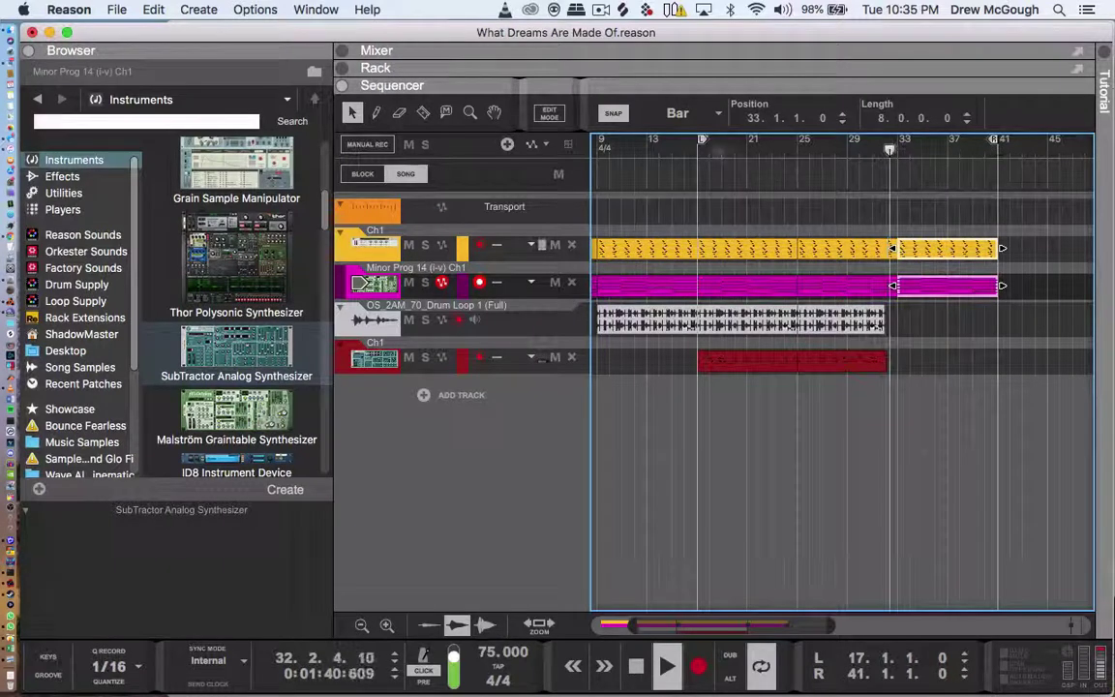
{"action": "key", "text": "super+l"}
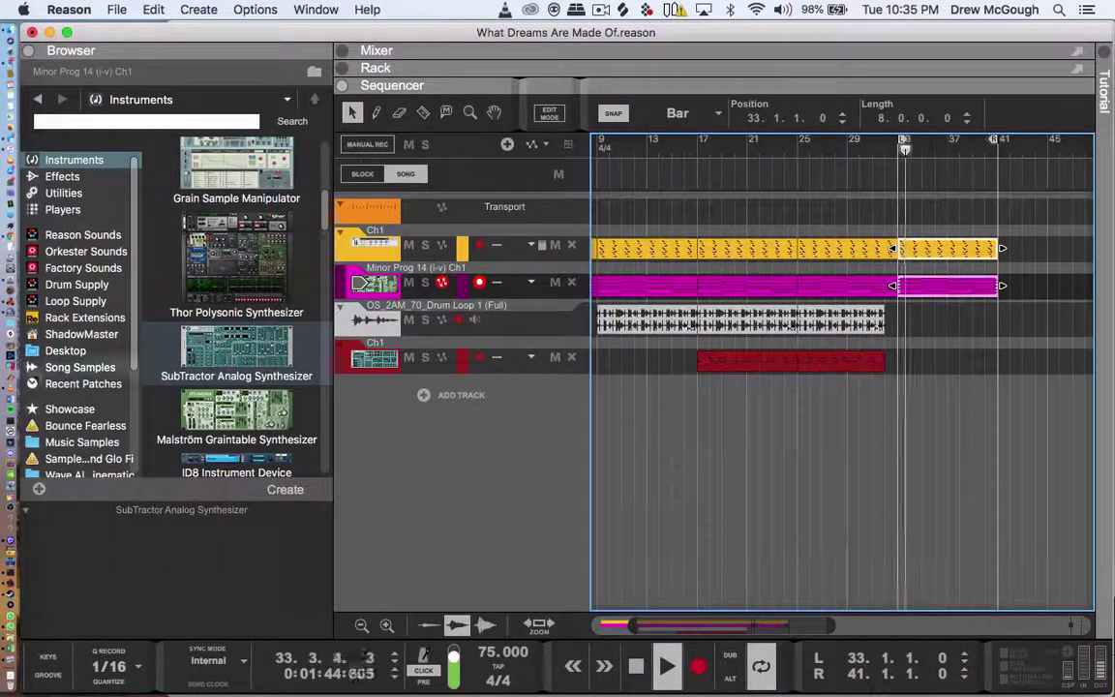
- Browse to the _(WAVs)_Full folder within the _(WAVs)_Drum_Loops of the Origin.Sound.2Am.Haze pack
{"action": "left_click", "coordinate": [71, 443]}
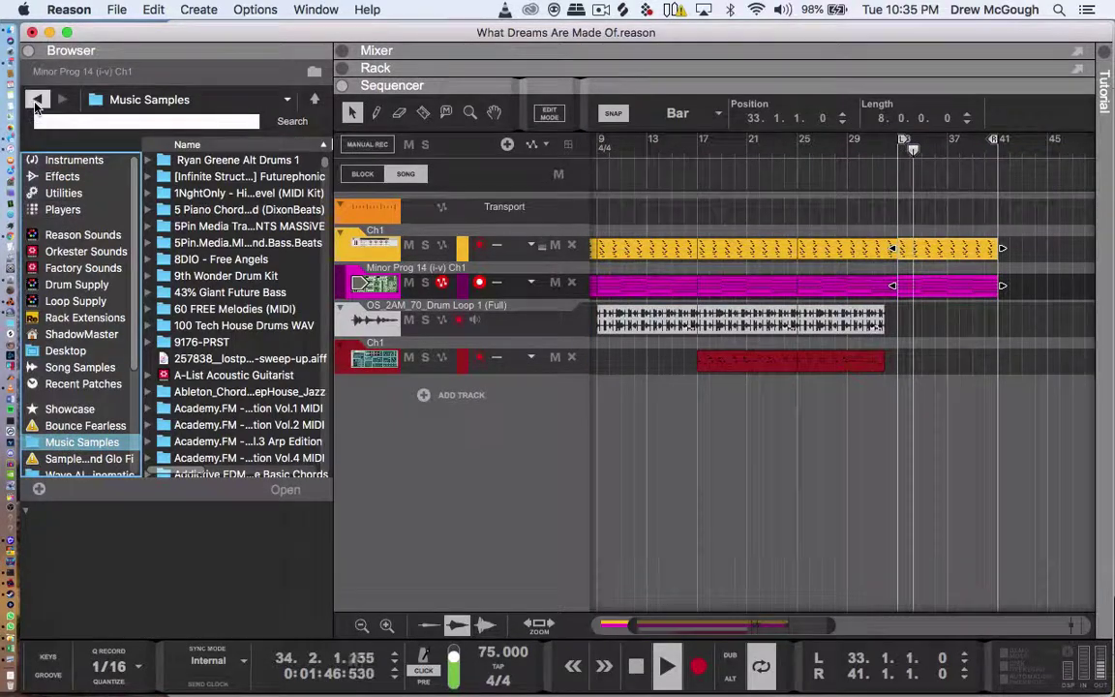
{"action": "left_click", "coordinate": [37, 98]}
{"action": "left_click", "coordinate": [38, 99]}
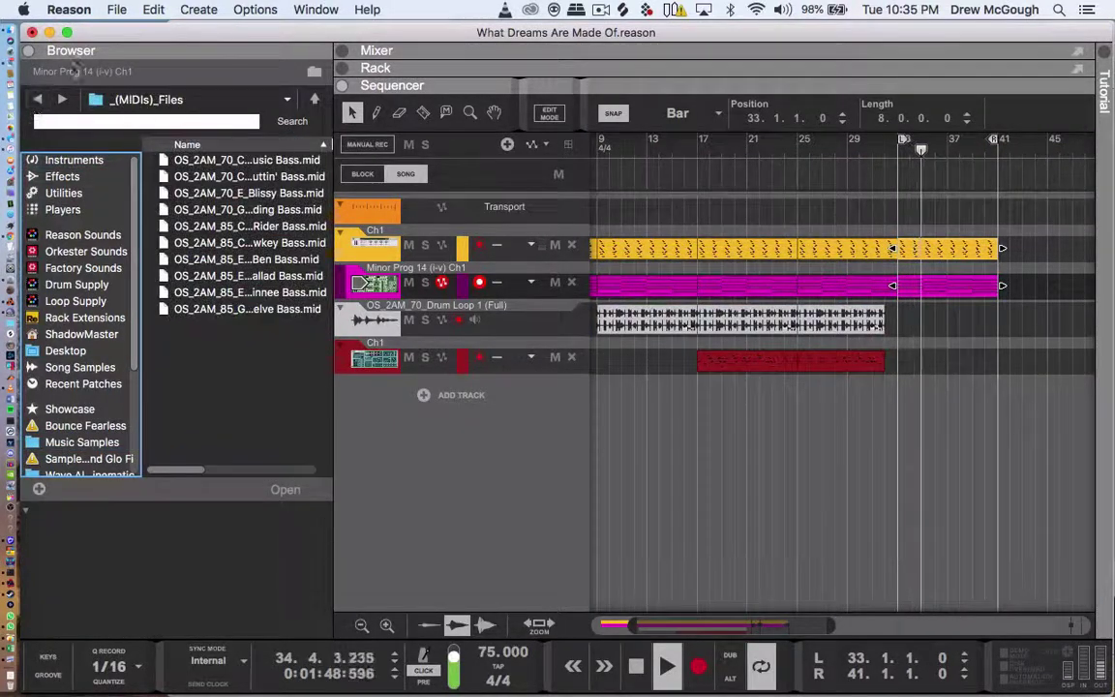
{"action": "left_click", "coordinate": [38, 99]}
{"action": "key", "text": "Down"}
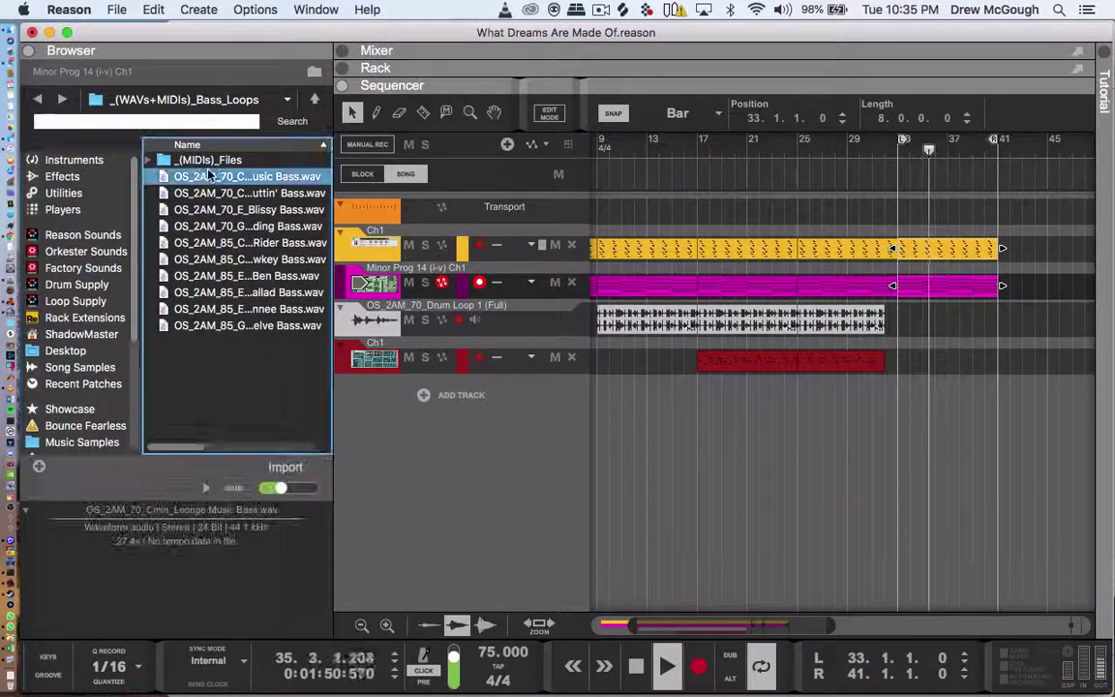
{"action": "left_click", "coordinate": [38, 99]}
{"action": "left_click", "coordinate": [261, 192]}
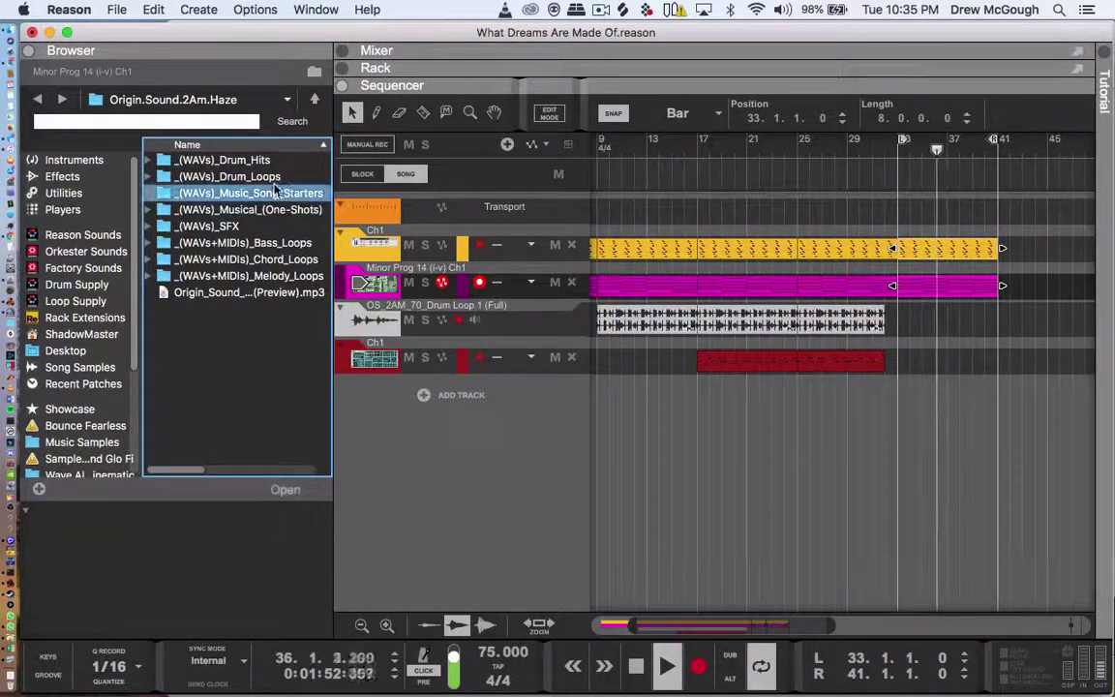
{"action": "left_click", "coordinate": [275, 182]}
{"action": "double_click", "coordinate": [275, 182]}
{"action": "double_click", "coordinate": [275, 178]}
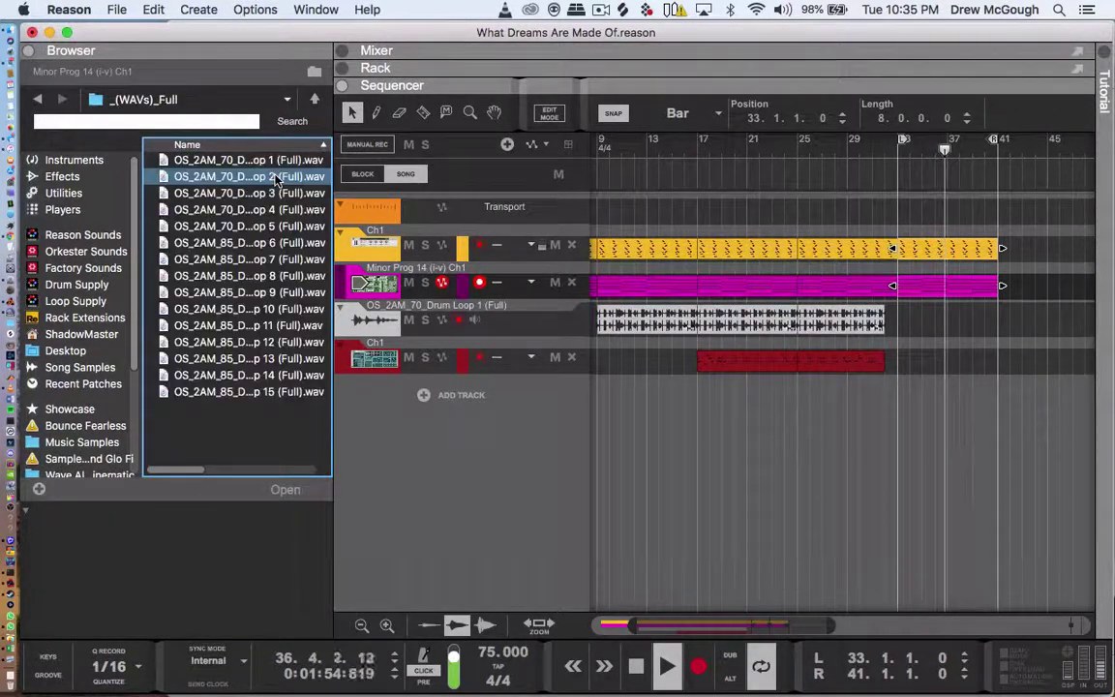
- Audition the 85 BPM full drum loops, and add OS_2AM_85_Drum Loop 9 (Full) on a new audio track at bar 33
{"action": "left_click", "coordinate": [273, 290]}
{"action": "left_click", "coordinate": [273, 278]}
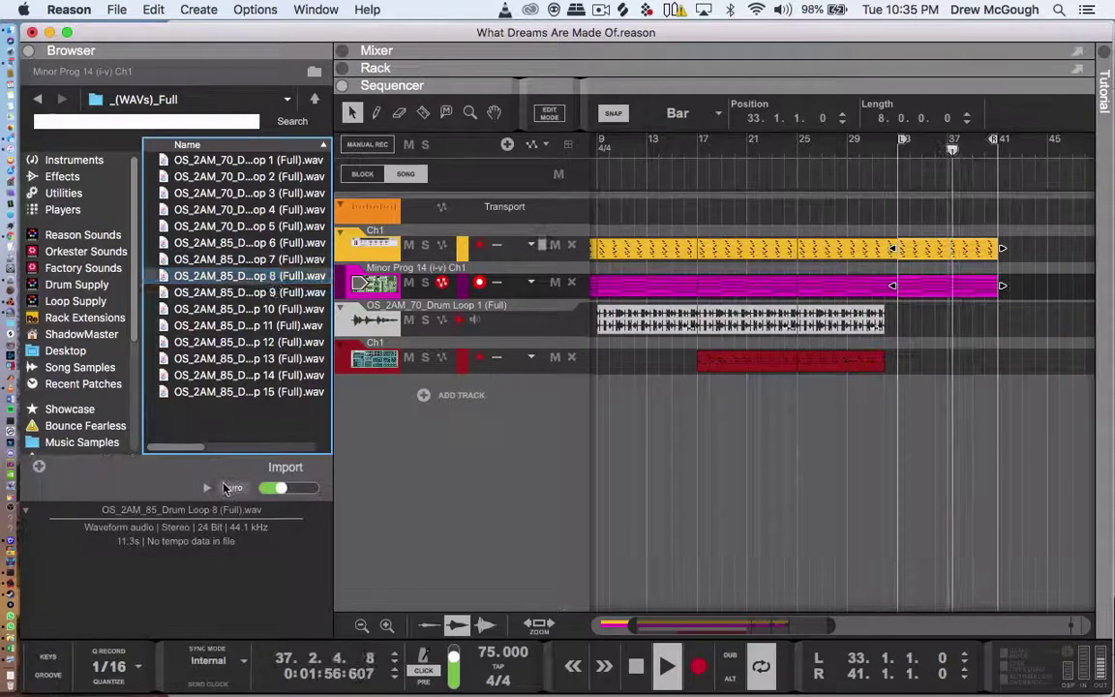
{"action": "left_click", "coordinate": [271, 292]}
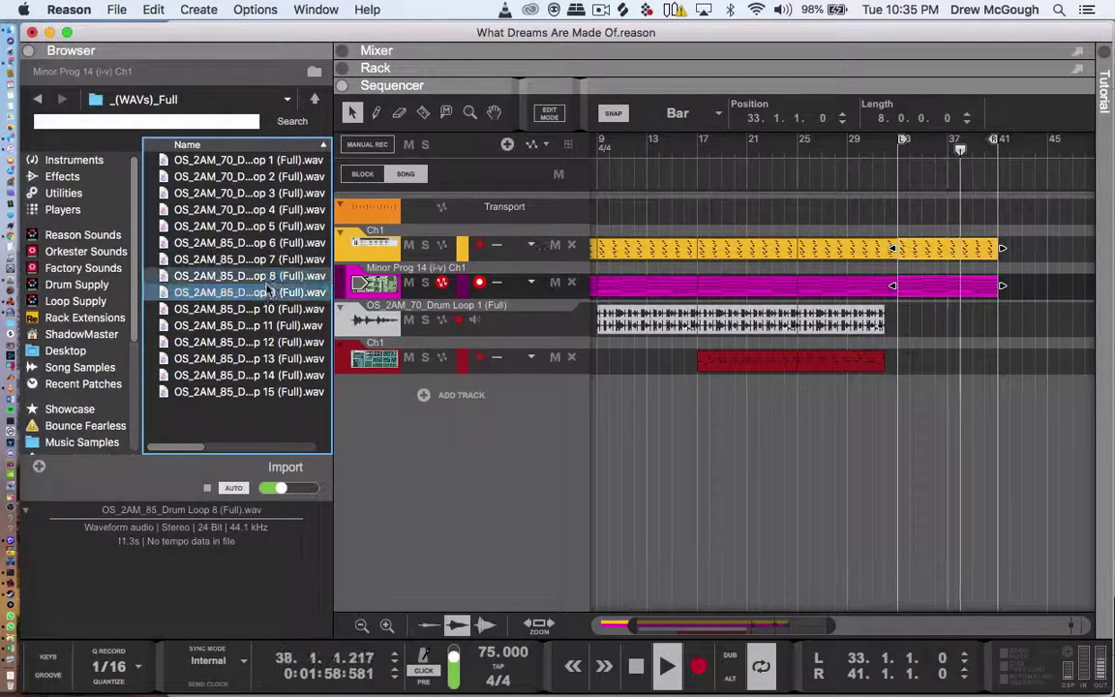
{"action": "left_click_drag", "start_coordinate": [271, 291], "coordinate": [895, 397]}
{"action": "left_click", "coordinate": [911, 398]}
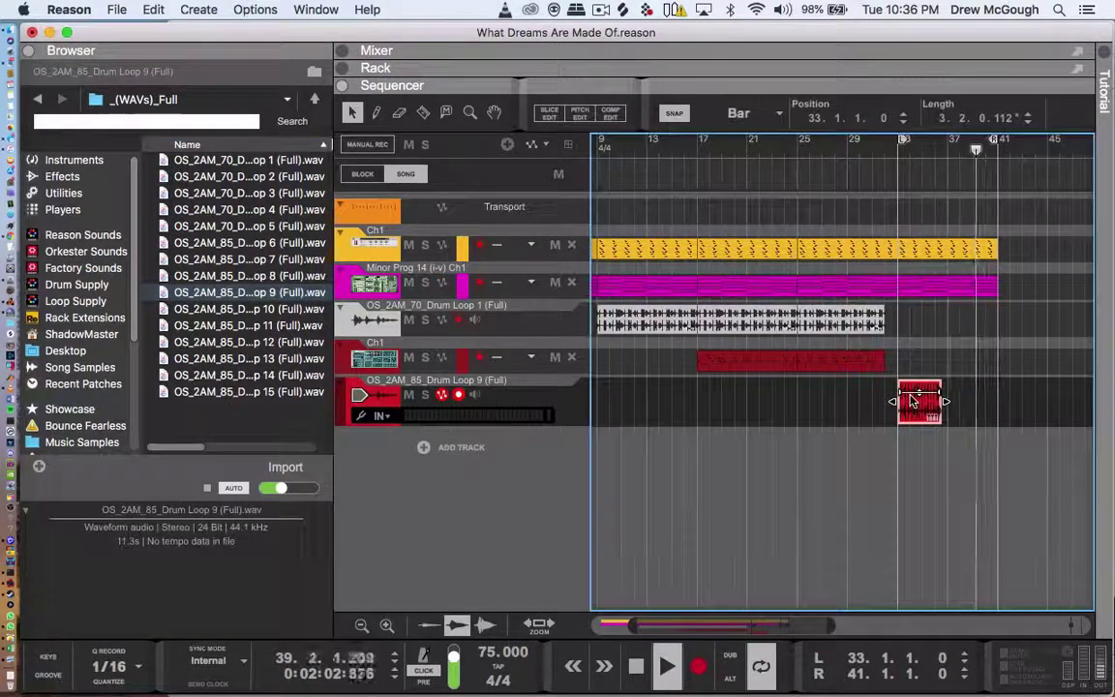
- Time-stretch the Drum Loop 9 clip to exactly four bars and duplicate it to bar 37
{"action": "key", "text": "z"}
{"action": "key", "text": "z"}
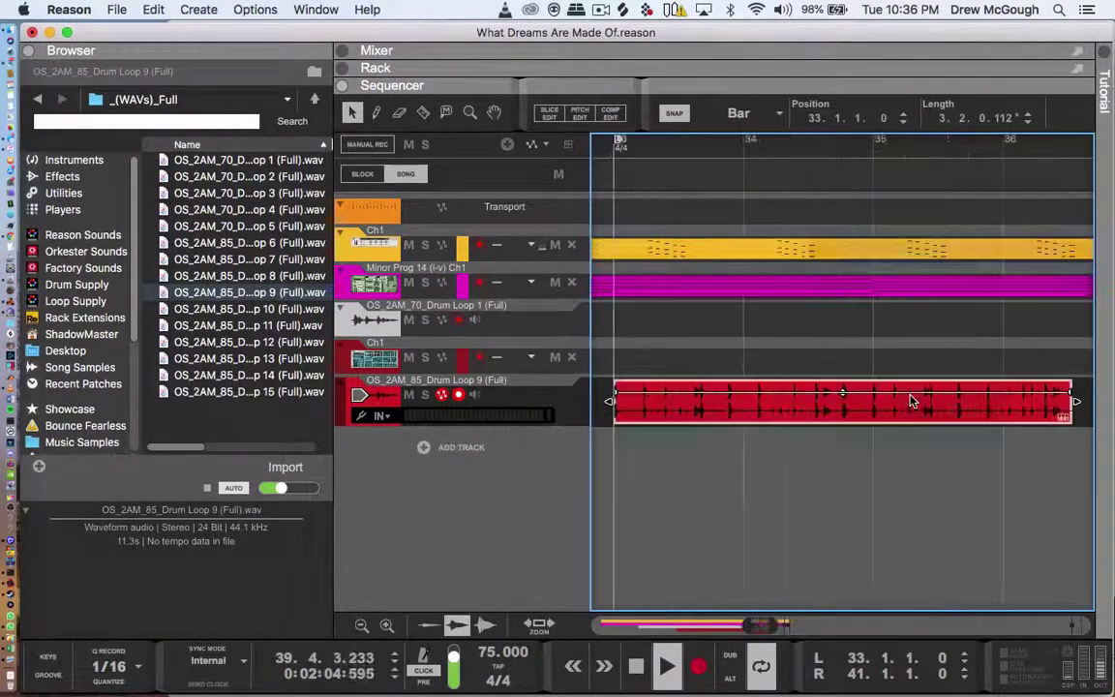
{"action": "scroll", "coordinate": [985, 425], "scroll_direction": "right", "scroll_amount": 2}
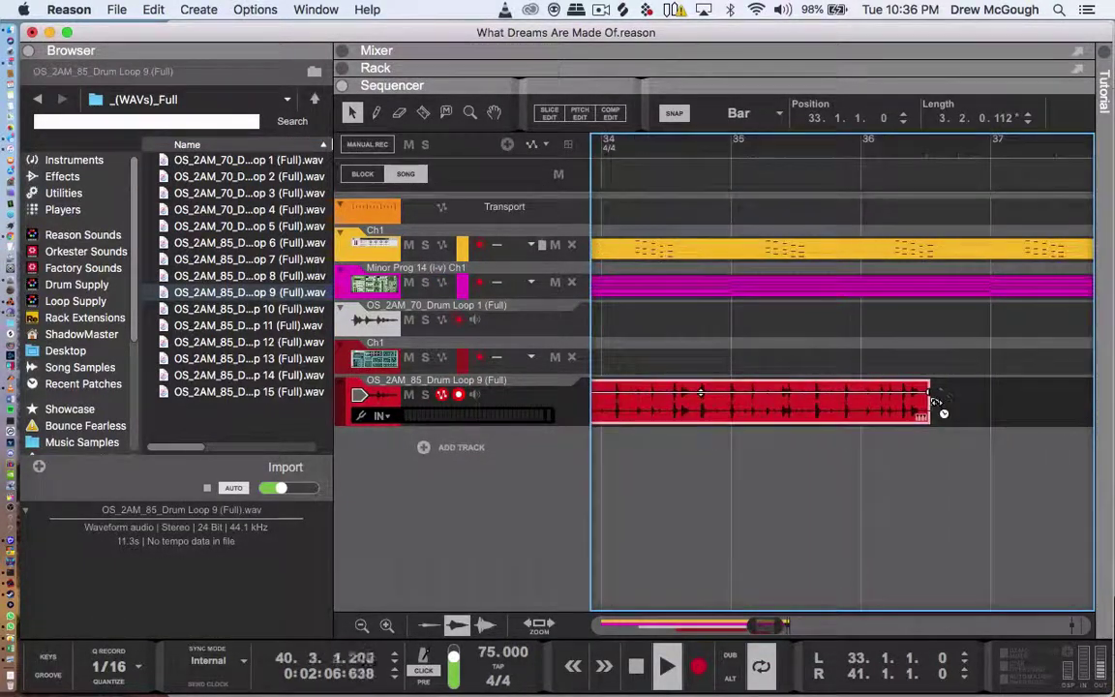
{"action": "left_click_drag", "start_coordinate": [937, 399], "coordinate": [990, 407]}
{"action": "scroll", "coordinate": [983, 405], "scroll_direction": "left", "scroll_amount": 3}
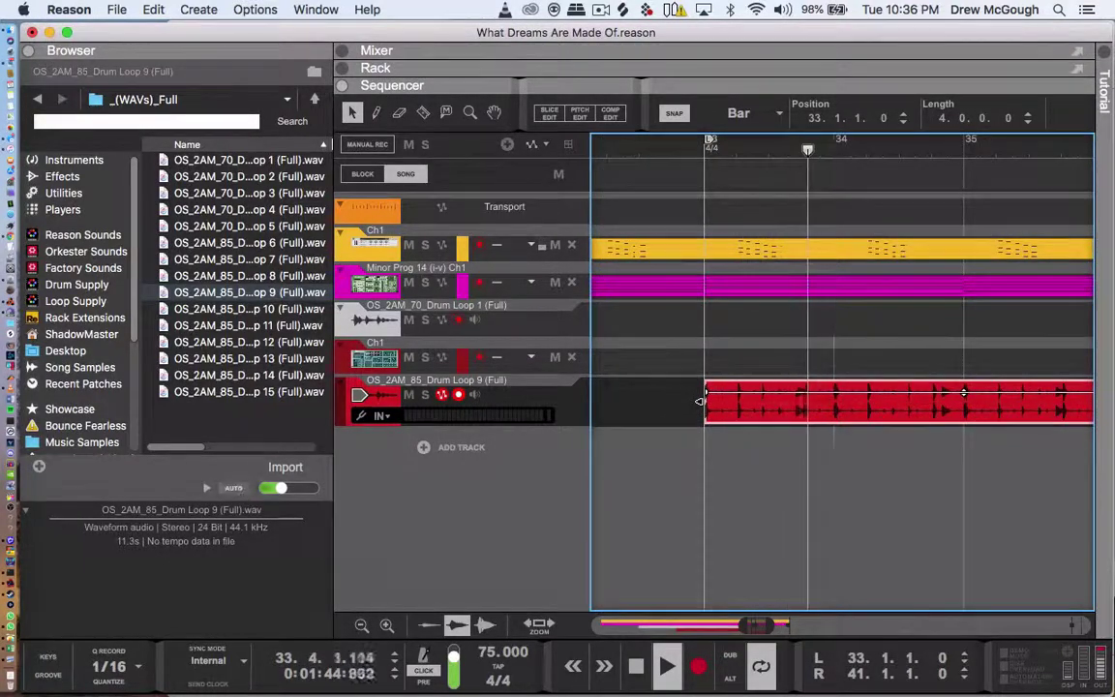
{"action": "scroll", "coordinate": [812, 429], "scroll_direction": "right", "scroll_amount": 6}
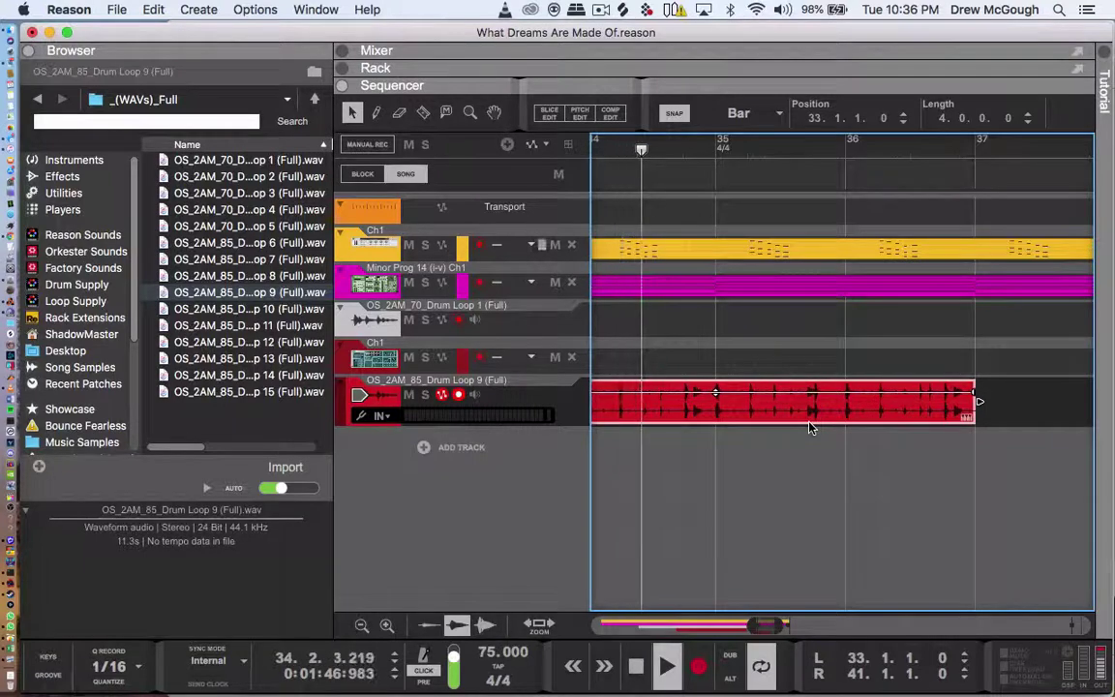
{"action": "key", "text": "super+d"}
- Copy the eight-bar SubTractor bass clip to bar 41
{"action": "scroll", "coordinate": [823, 427], "scroll_direction": "left", "scroll_amount": 6}
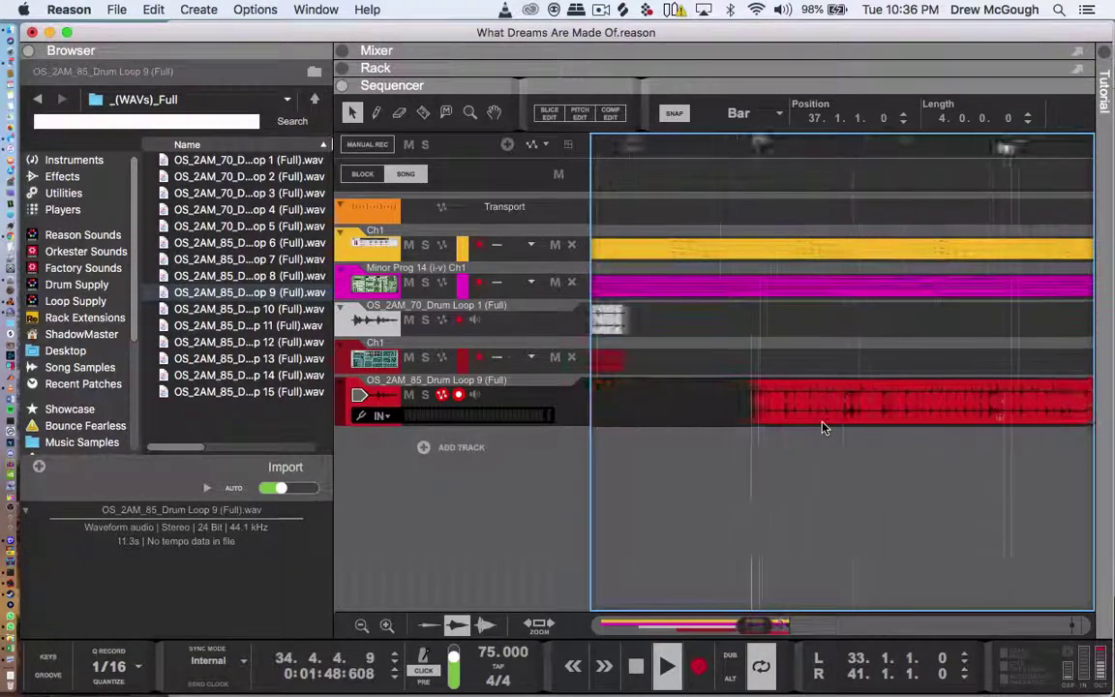
{"action": "scroll", "coordinate": [823, 427], "scroll_direction": "left", "scroll_amount": 8}
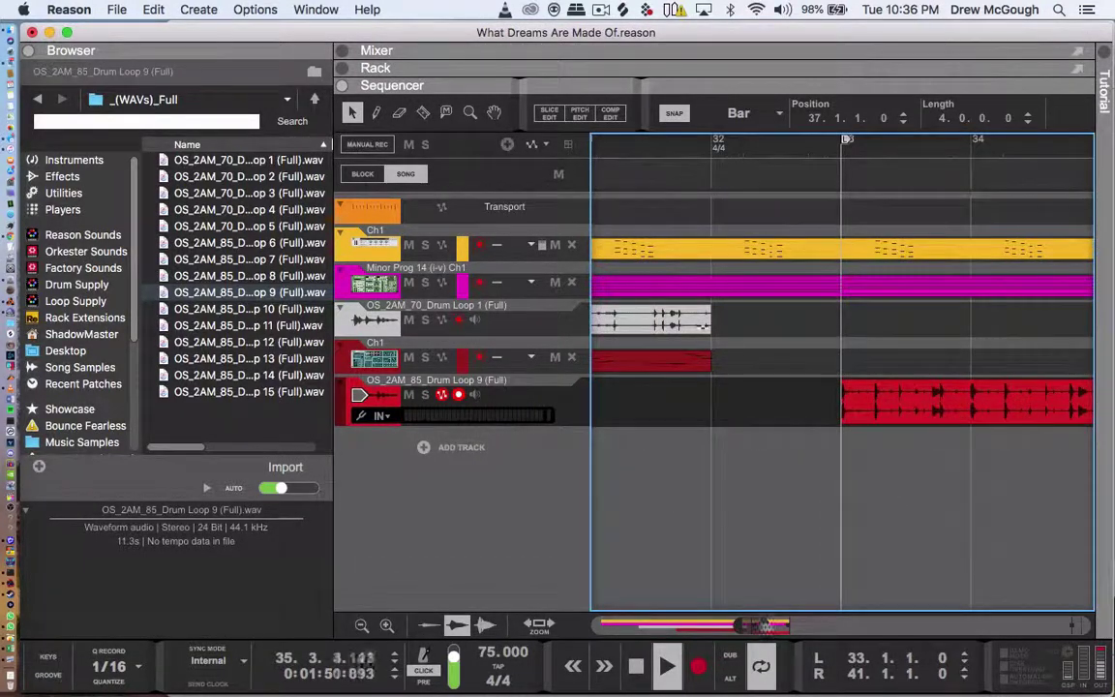
{"action": "left_click_drag", "start_coordinate": [768, 626], "coordinate": [827, 625]}
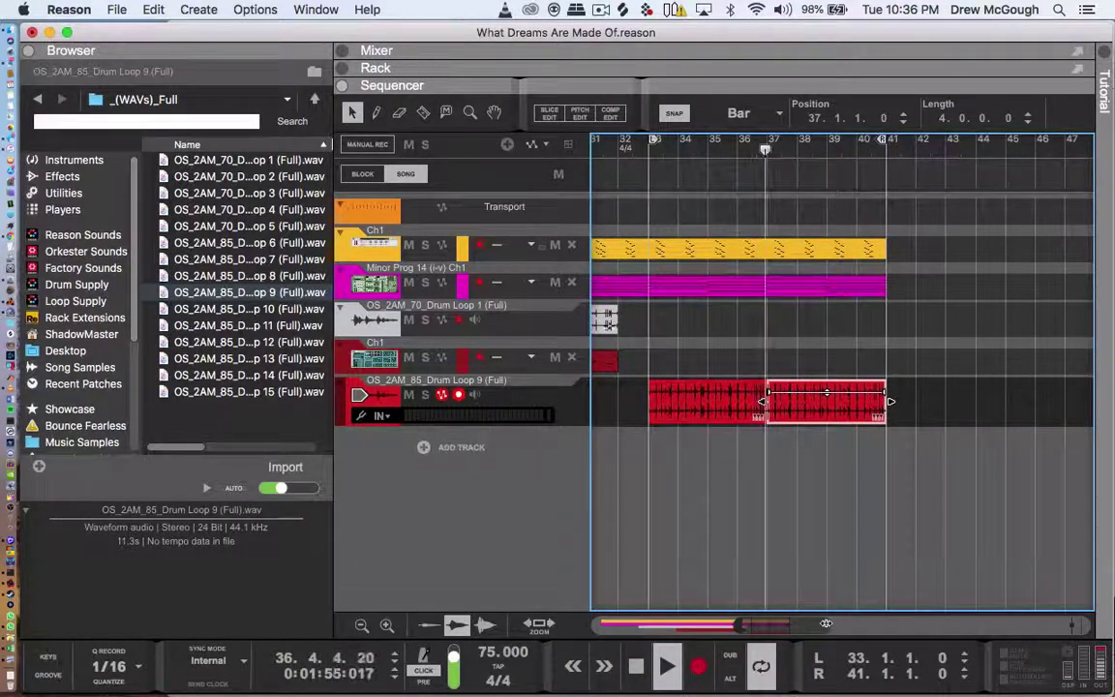
{"action": "scroll", "coordinate": [757, 399], "scroll_direction": "left", "scroll_amount": 5}
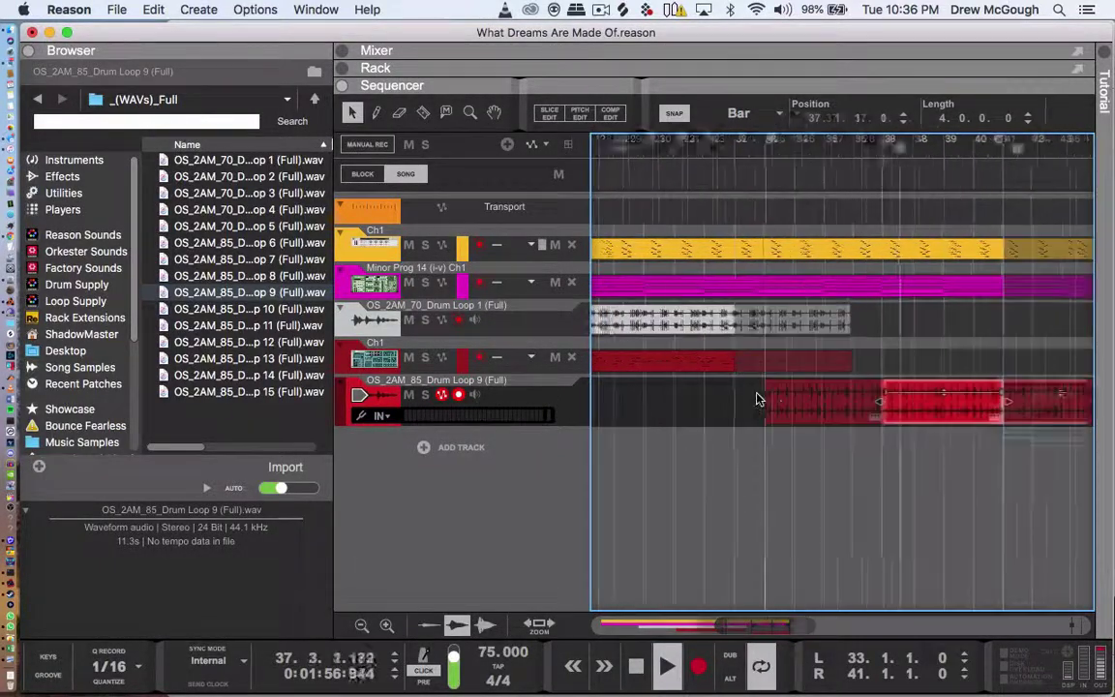
{"action": "scroll", "coordinate": [758, 399], "scroll_direction": "left", "scroll_amount": 10}
{"action": "left_click_drag", "start_coordinate": [743, 362], "coordinate": [1110, 360]}
{"action": "scroll", "coordinate": [1109, 360], "scroll_direction": "right", "scroll_amount": 2}
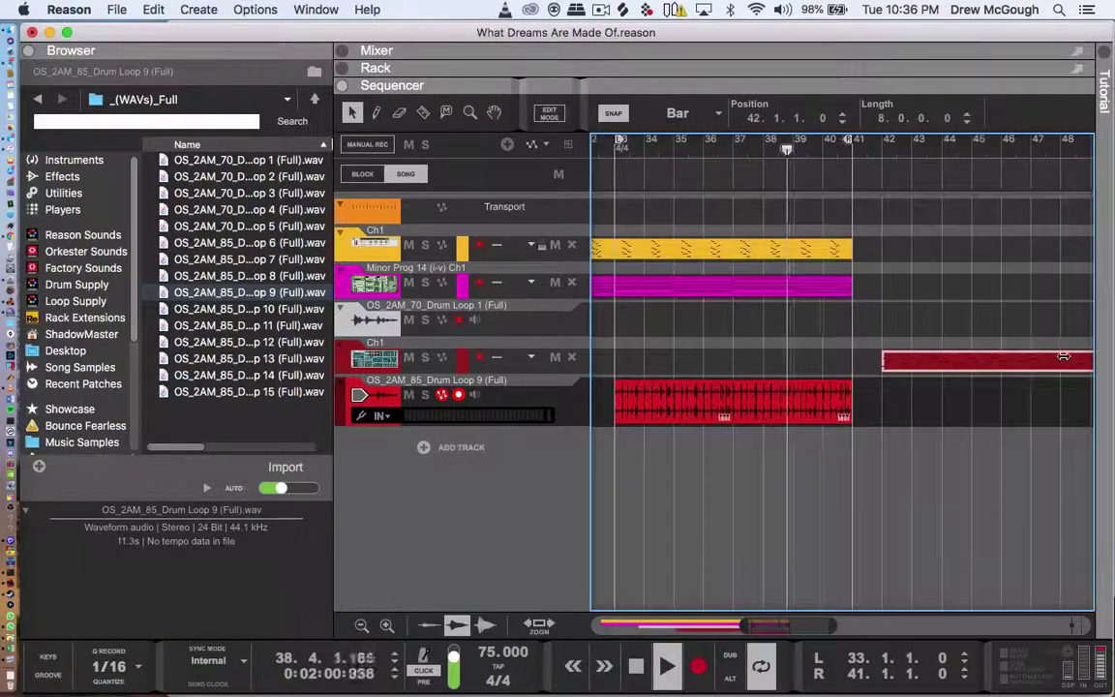
- Duplicate the bar 33 to 41 clips of the Drum Loop 9, yellow Ch1 and Minor Prog 14 tracks to bar 41, and extend the loop end to bar 49
{"action": "left_click_drag", "start_coordinate": [912, 379], "coordinate": [631, 400]}
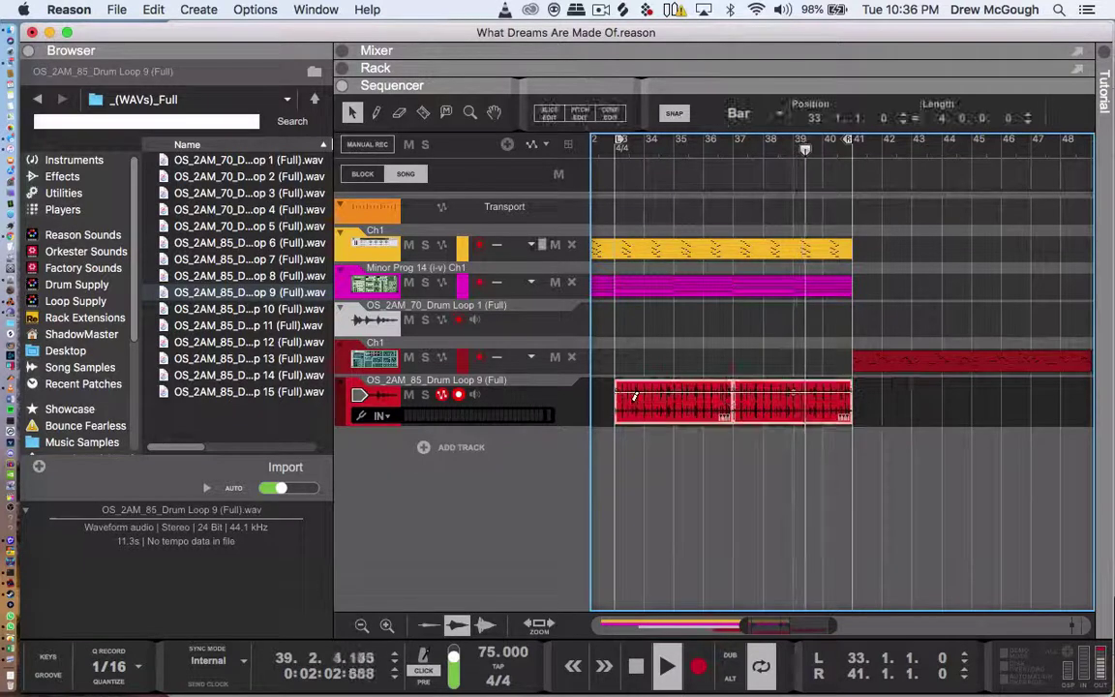
{"action": "key", "text": "super+d"}
{"action": "left_click_drag", "start_coordinate": [868, 291], "coordinate": [783, 233]}
{"action": "key", "text": "super+d"}
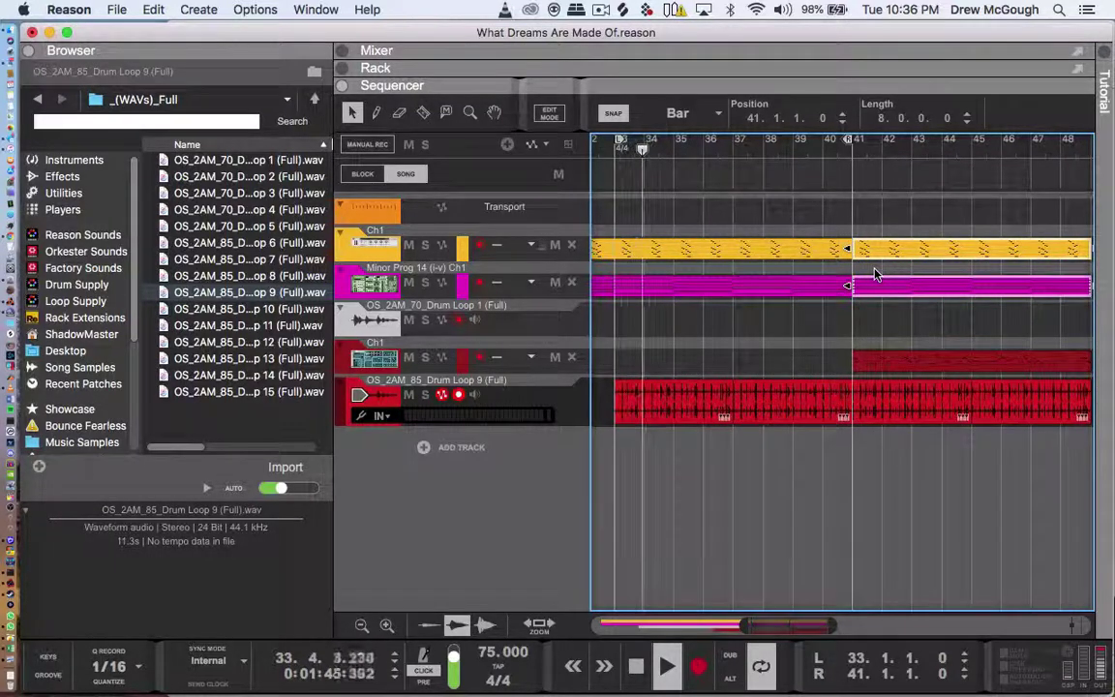
{"action": "left_click_drag", "start_coordinate": [848, 153], "coordinate": [1082, 155]}
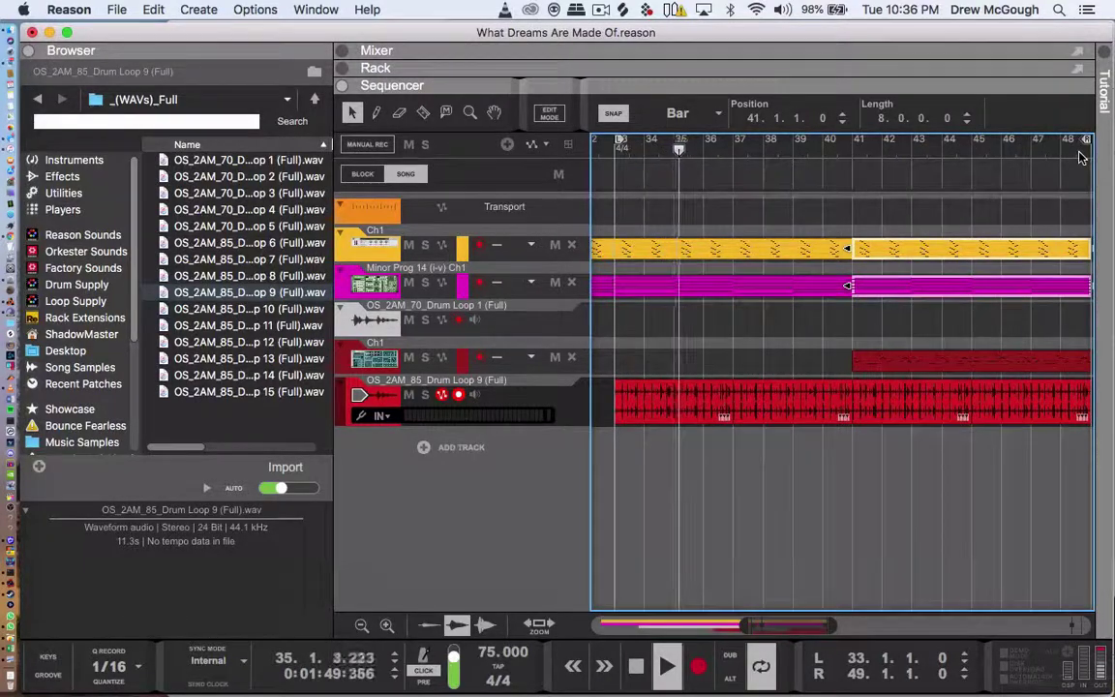
{"action": "scroll", "coordinate": [1082, 158], "scroll_direction": "right", "scroll_amount": 3}
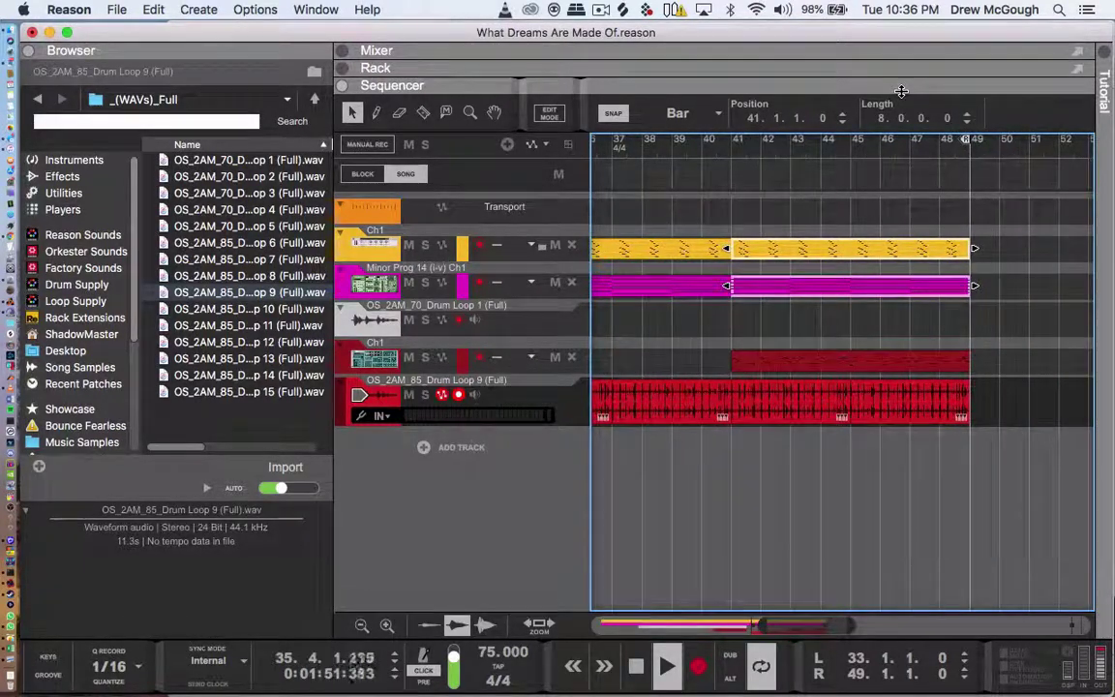
{"action": "scroll", "coordinate": [845, 311], "scroll_direction": "left", "scroll_amount": 15}
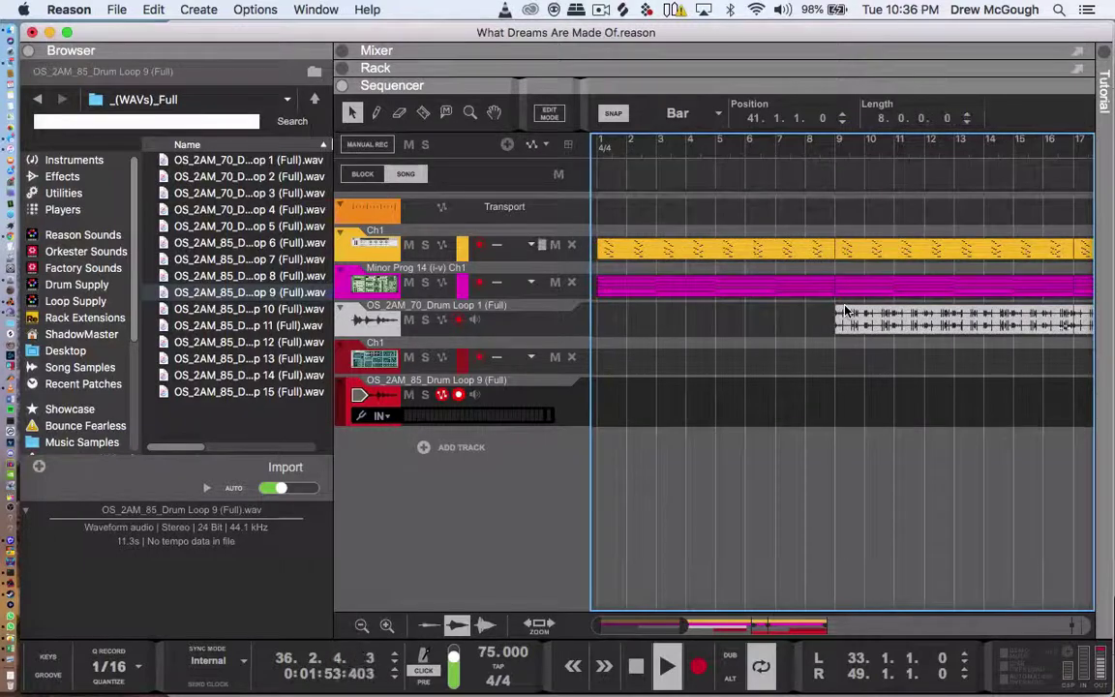
{"action": "left_click", "coordinate": [366, 318]}
{"action": "key", "text": "Delete"}
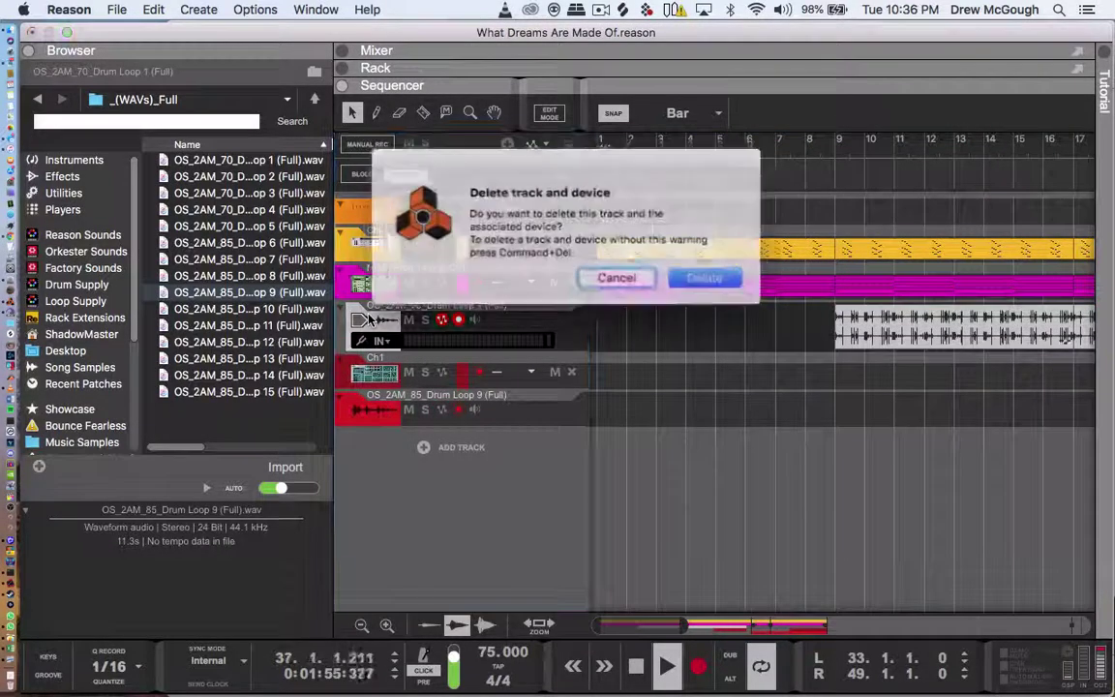
{"action": "left_click", "coordinate": [616, 275]}
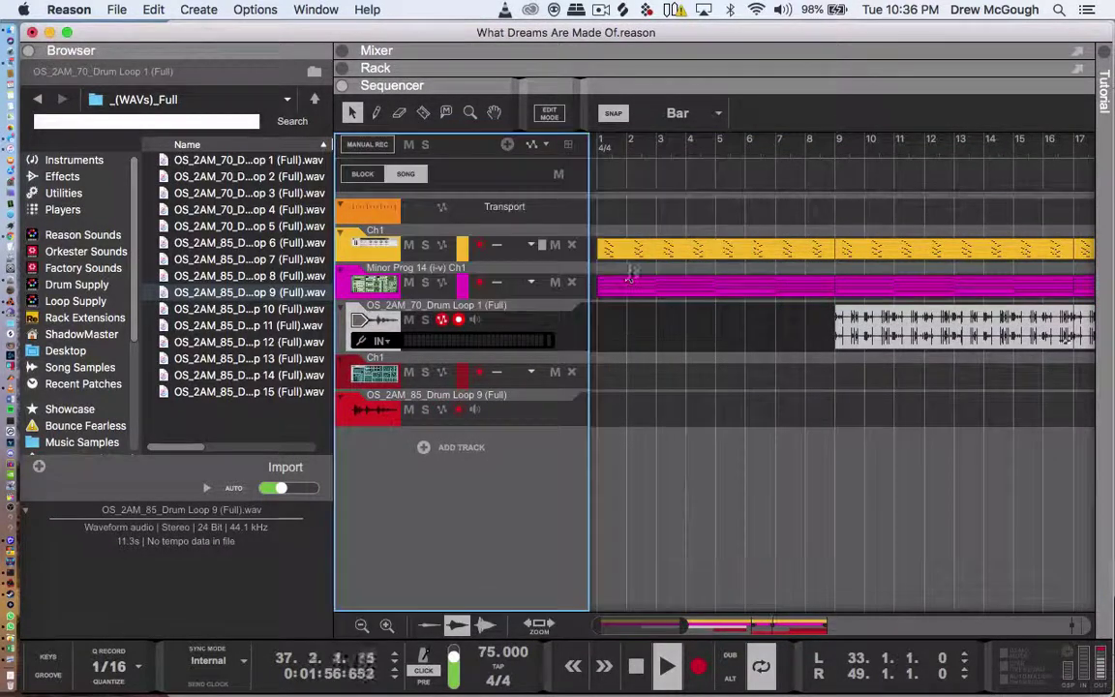
- Set the loop range to bars 9 to 32 and delete the OS_2AM_70_Drum Loop 1 (Full) track with its device
{"action": "left_click", "coordinate": [834, 155], "text": "alt"}
{"action": "scroll", "coordinate": [834, 155], "scroll_direction": "right", "scroll_amount": 8}
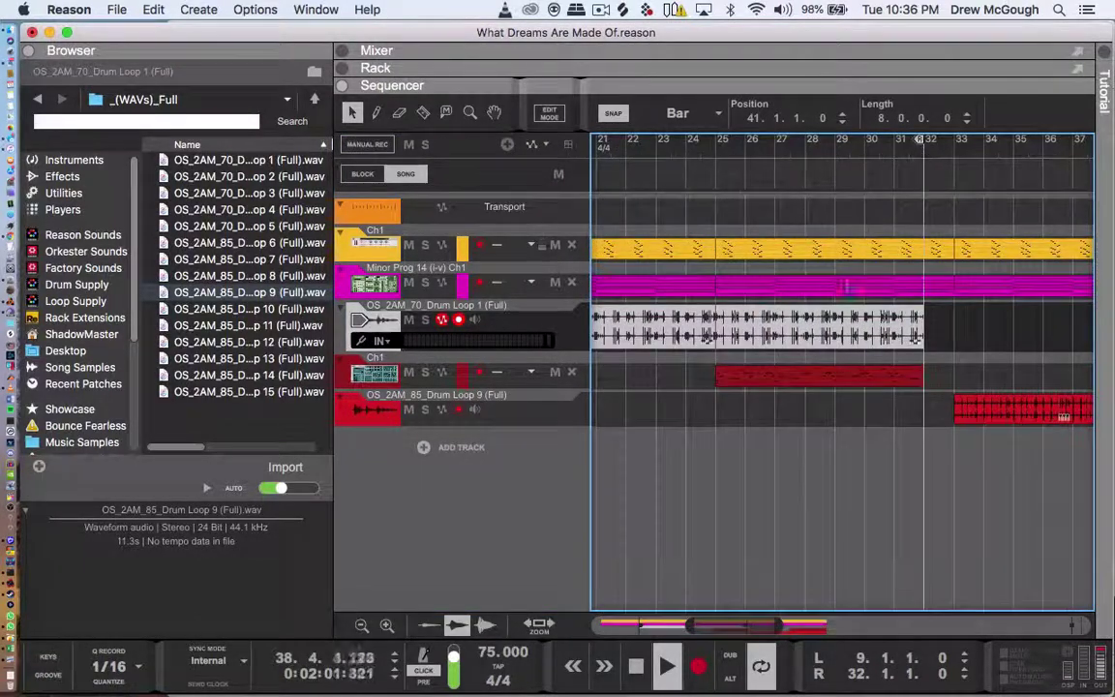
{"action": "left_click", "coordinate": [383, 323]}
{"action": "key", "text": "Delete"}
{"action": "key", "text": "Return"}
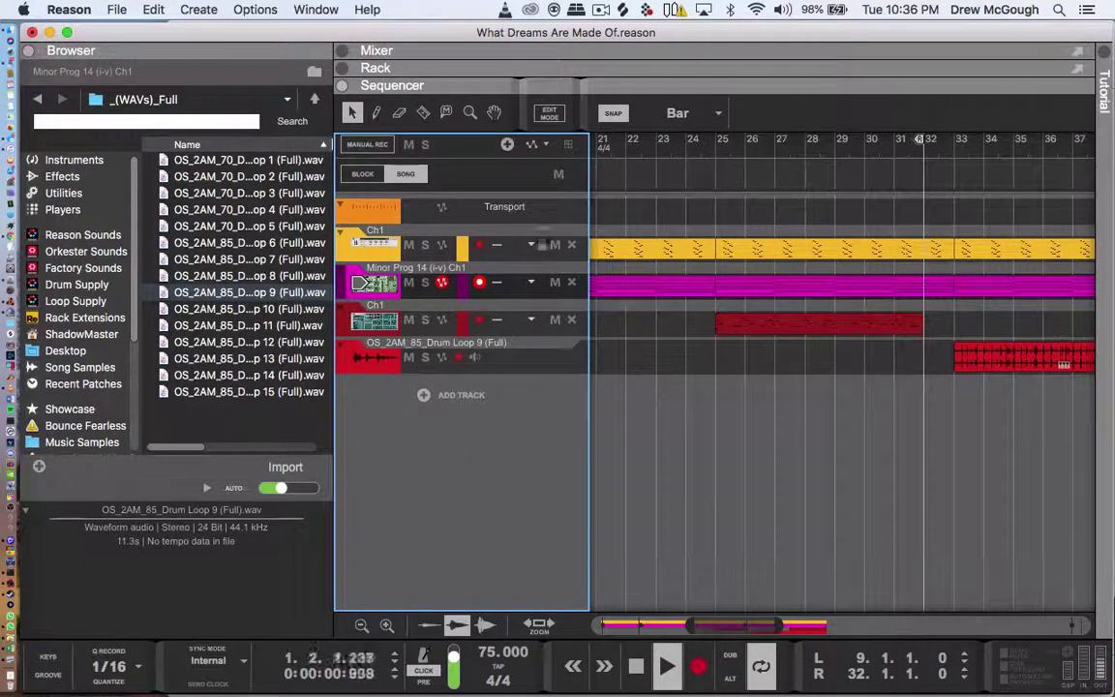
- Audition the 85 BPM loops in the _(WAVs)_No_Kick folder, and add OS_2AM_85_Drum Loop 14 (No Kick) on a new audio track at bar 9
{"action": "scroll", "coordinate": [797, 423], "scroll_direction": "left", "scroll_amount": 6}
{"action": "left_click", "coordinate": [39, 101]}
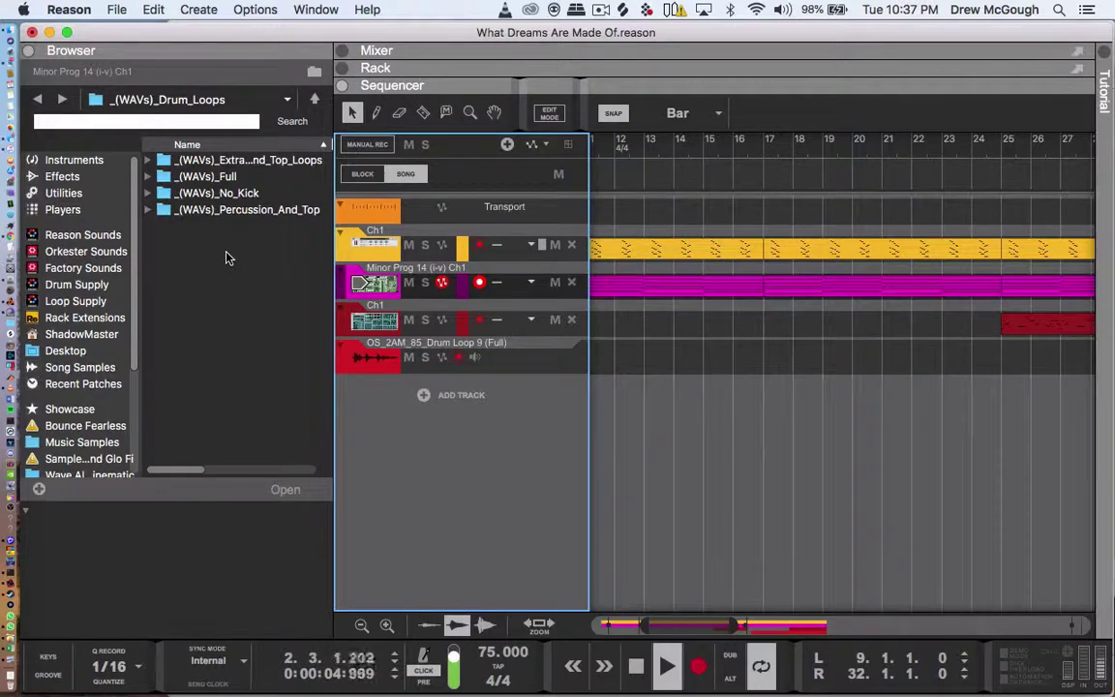
{"action": "double_click", "coordinate": [217, 193]}
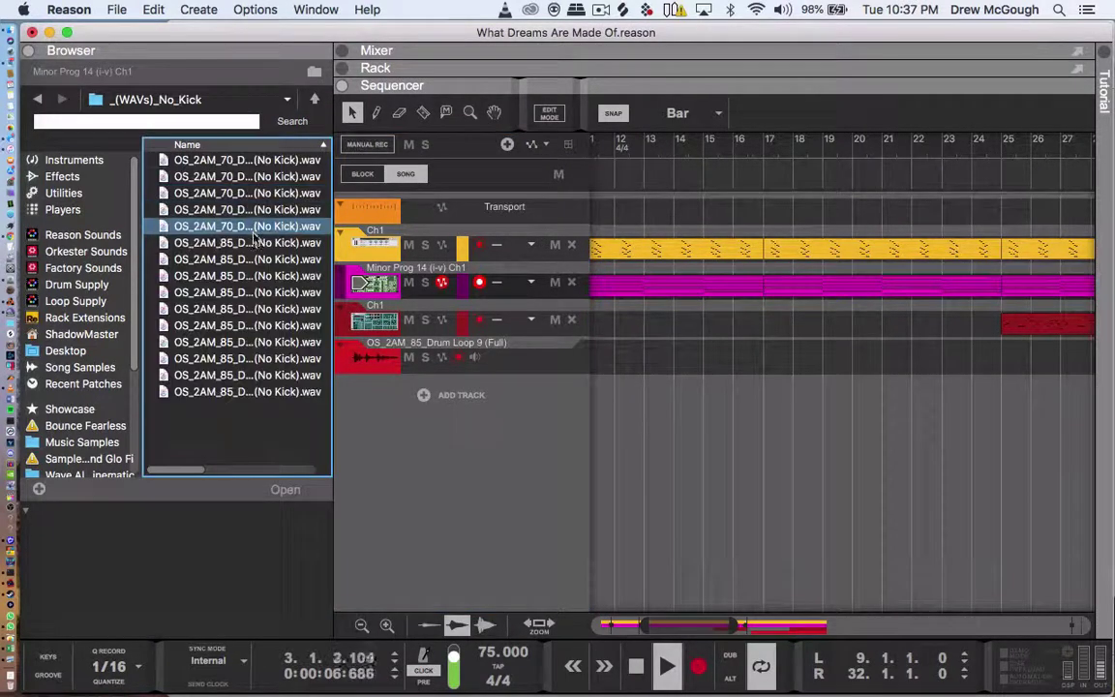
{"action": "key", "text": "Down"}
{"action": "key", "text": "Down"}
{"action": "key", "text": "Down"}
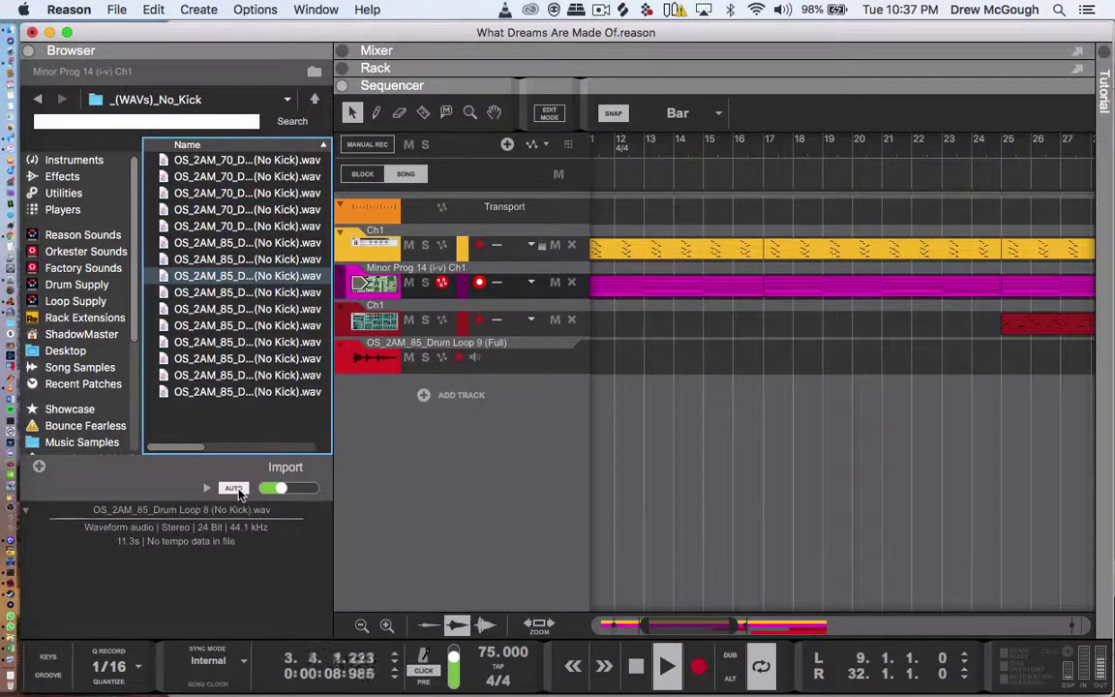
{"action": "key", "text": "Down"}
{"action": "key", "text": "Down"}
{"action": "key", "text": "Down"}
{"action": "key", "text": "Down"}
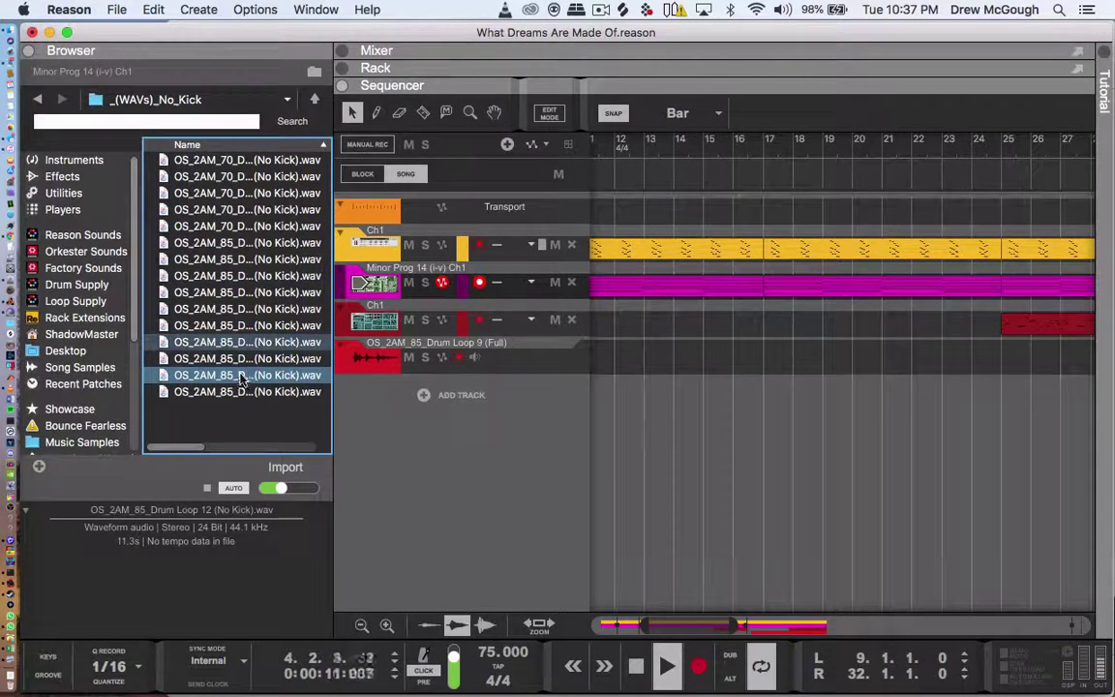
{"action": "left_click", "coordinate": [244, 391]}
{"action": "key", "text": "Up"}
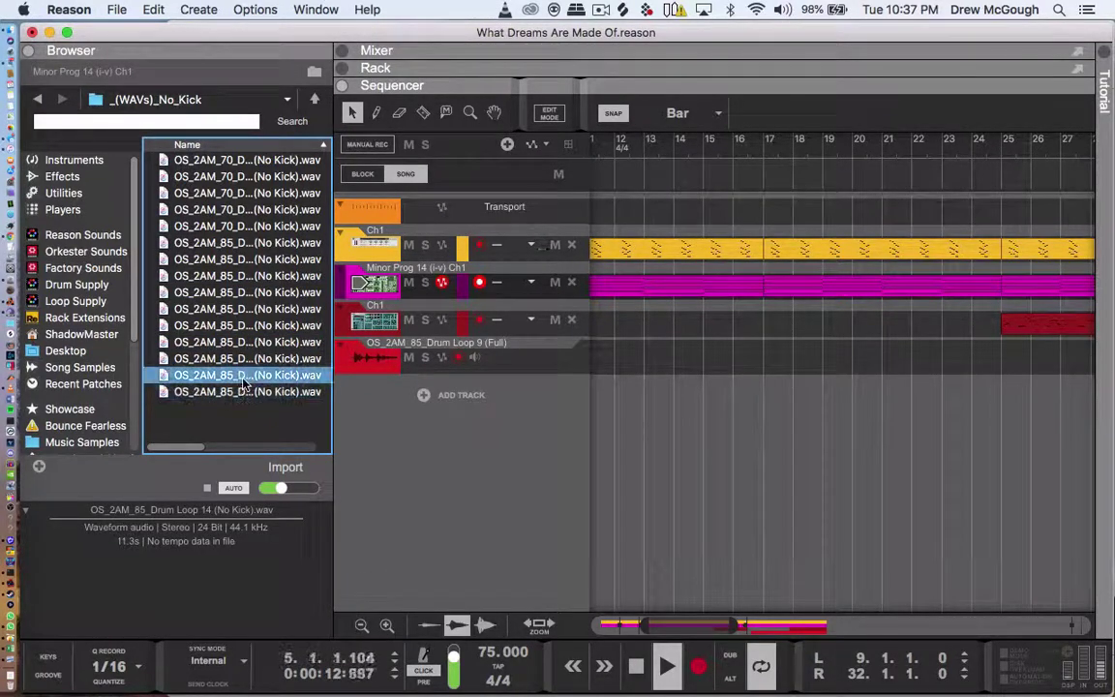
{"action": "left_click_drag", "start_coordinate": [248, 383], "coordinate": [625, 415]}
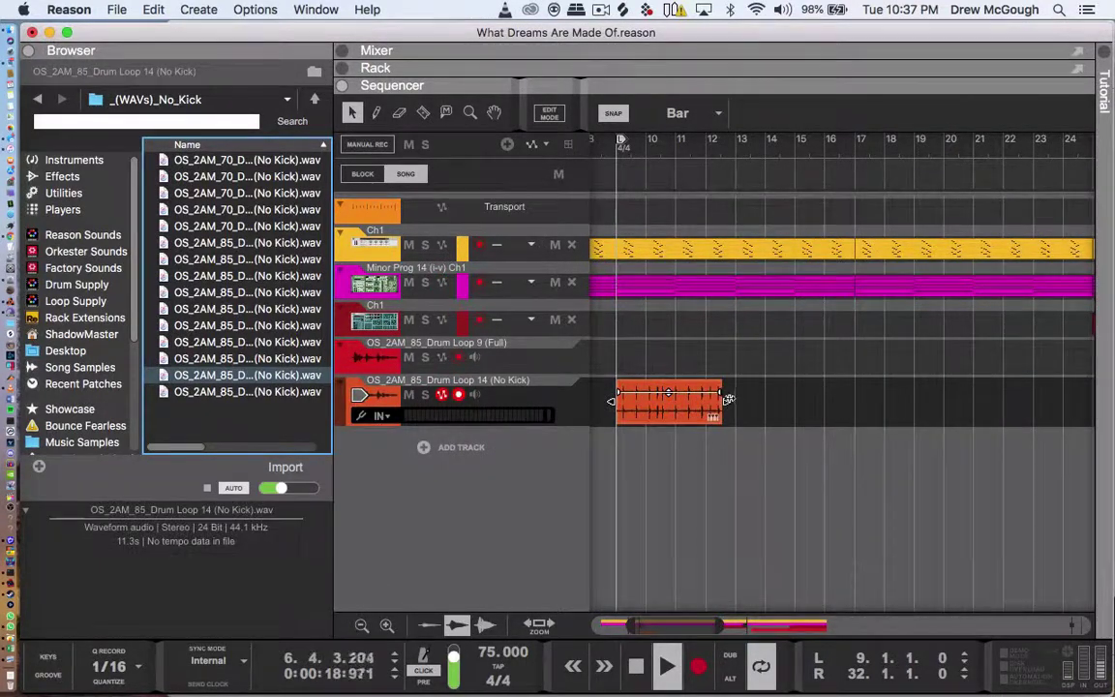
- Time-stretch the Drum Loop 14 clip to exactly four bars and repeat it up to bar 32, shortening the last copy to three bars
{"action": "left_click_drag", "start_coordinate": [727, 399], "coordinate": [735, 402]}
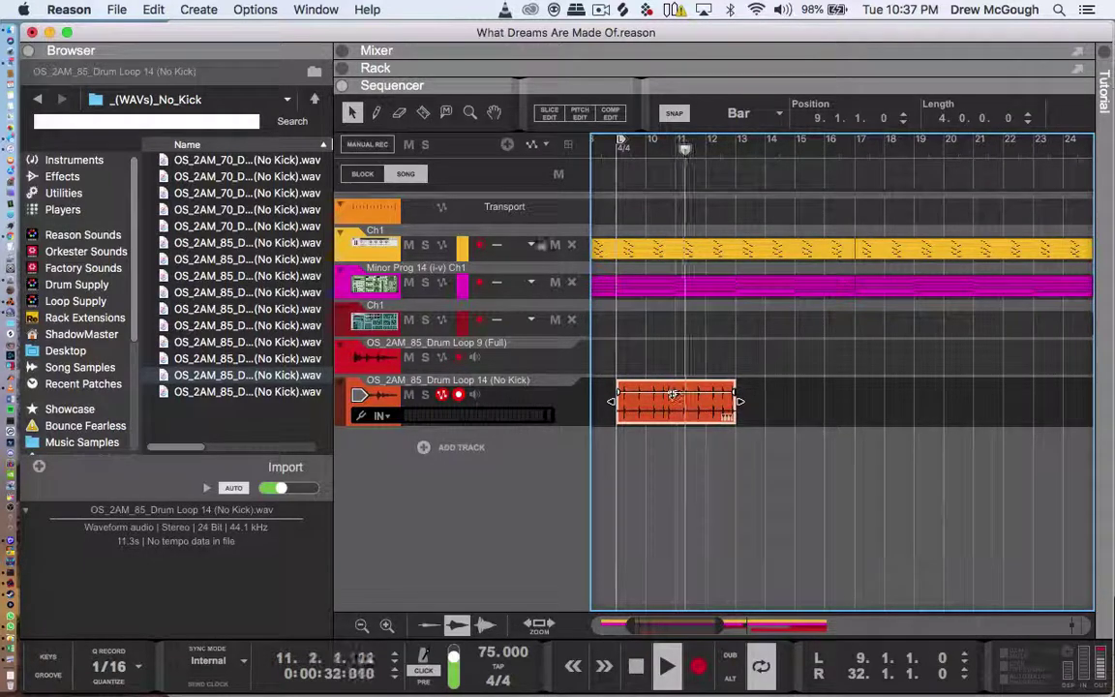
{"action": "key", "text": "super+d"}
{"action": "scroll", "coordinate": [675, 398], "scroll_direction": "down", "scroll_amount": 5}
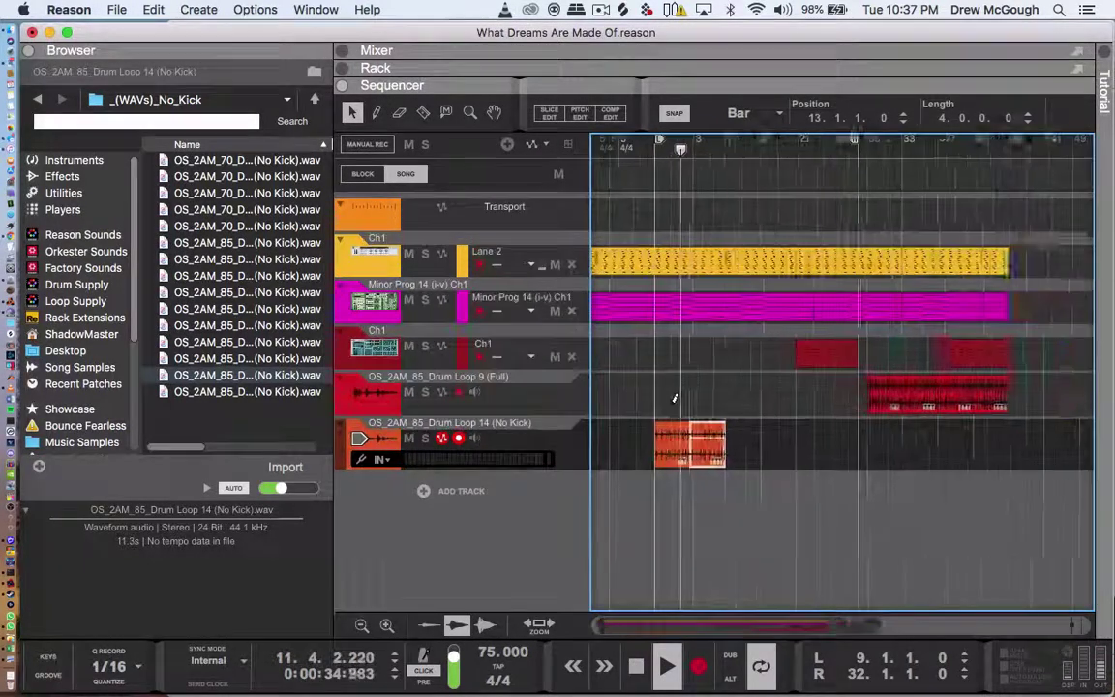
{"action": "key", "text": "super+d"}
{"action": "key", "text": "super+d"}
{"action": "key", "text": "super+d"}
{"action": "key", "text": "super+d"}
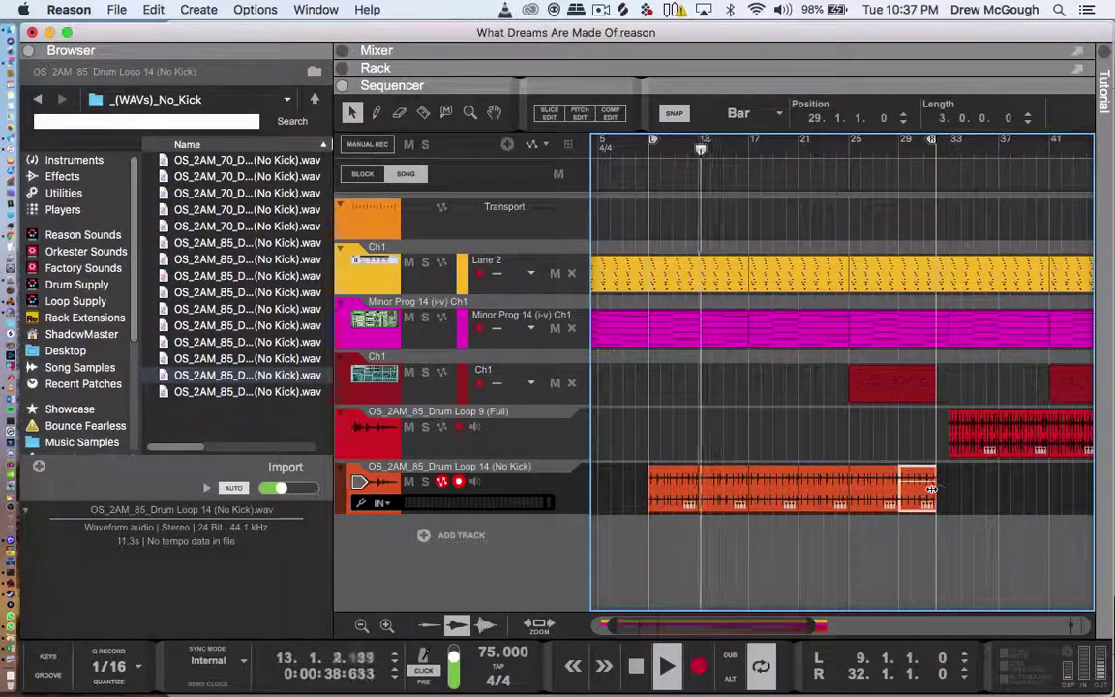
- Raise the clip level of all Drum Loop 14 clips and lower their mixer channel to about -10.32 dB
{"action": "left_click", "coordinate": [874, 52]}
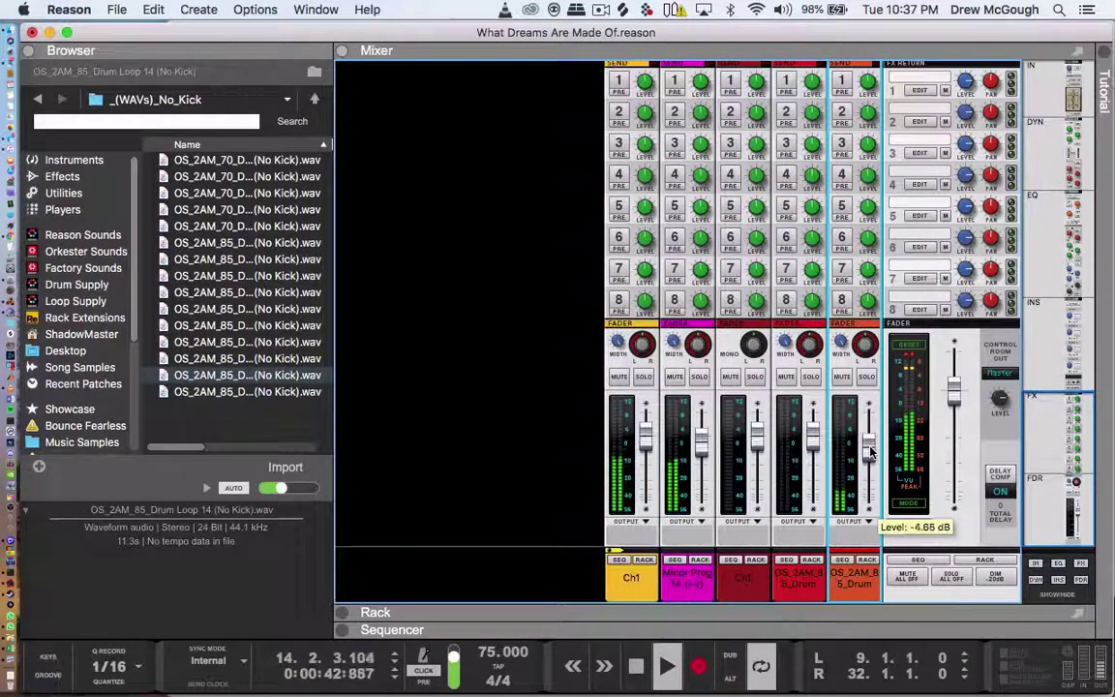
{"action": "left_click", "coordinate": [847, 631]}
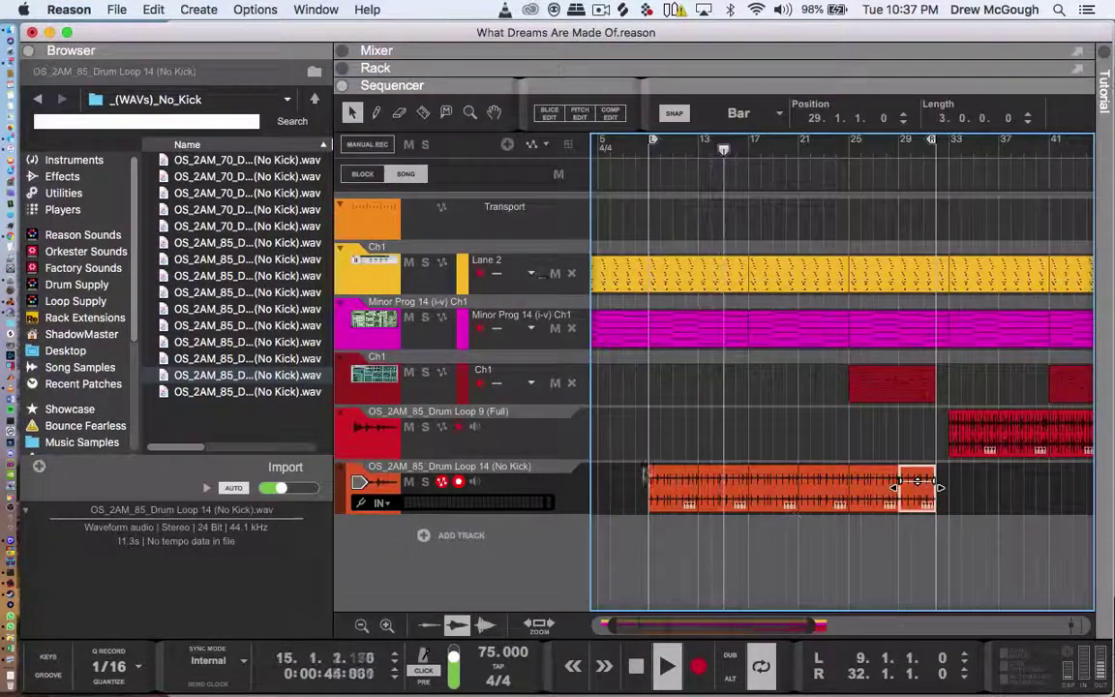
{"action": "left_click_drag", "start_coordinate": [918, 480], "coordinate": [918, 458]}
{"action": "left_click", "coordinate": [908, 53]}
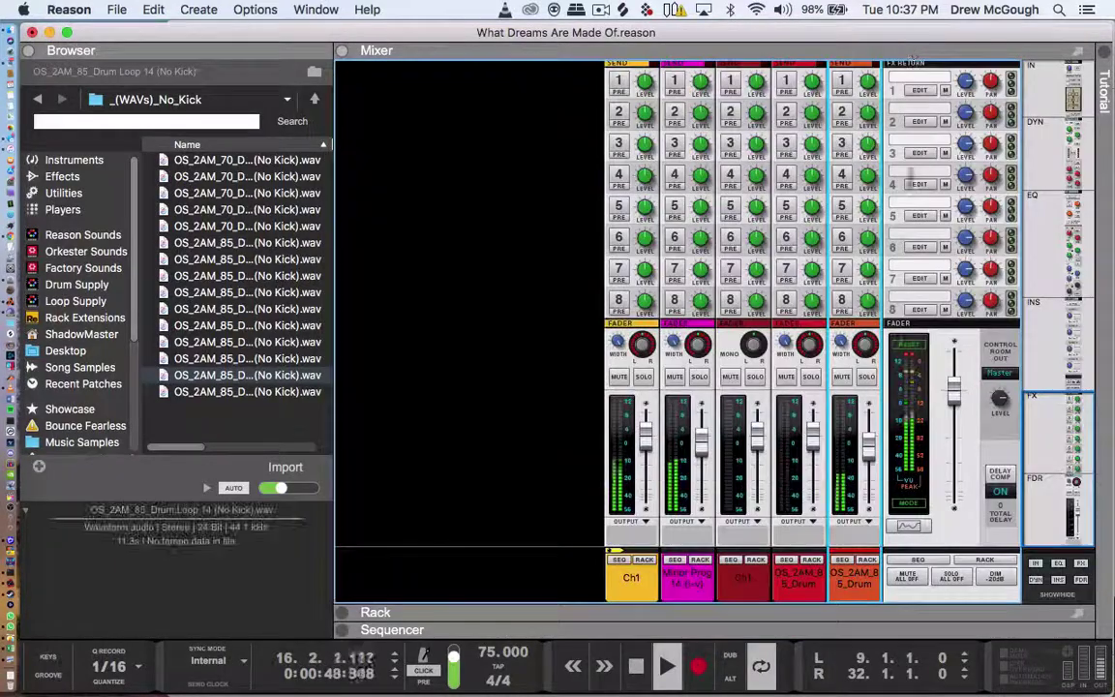
{"action": "mouse_move", "coordinate": [872, 440]}
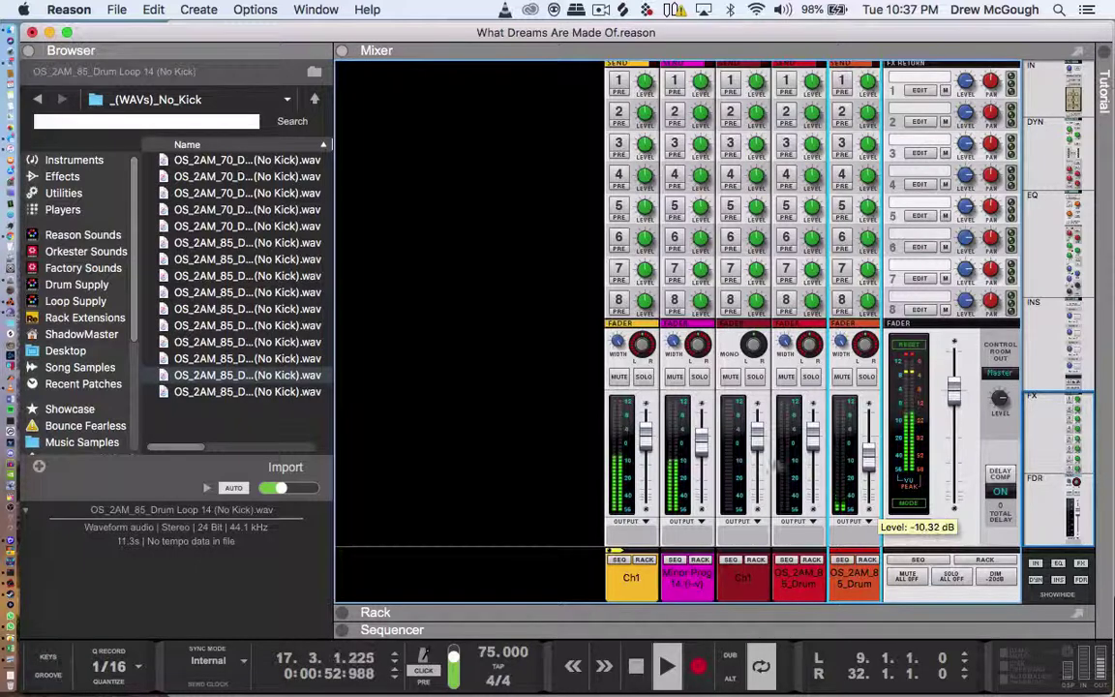
{"action": "mouse_move", "coordinate": [813, 435]}
{"action": "left_click", "coordinate": [780, 630]}
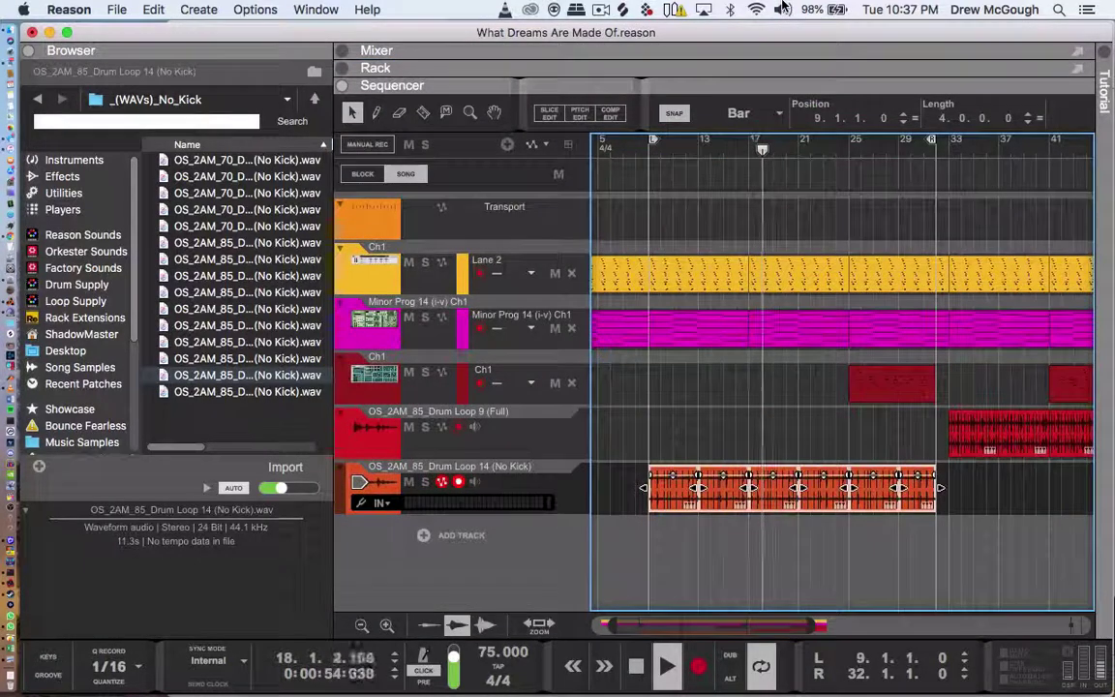
{"action": "left_click", "coordinate": [803, 427]}
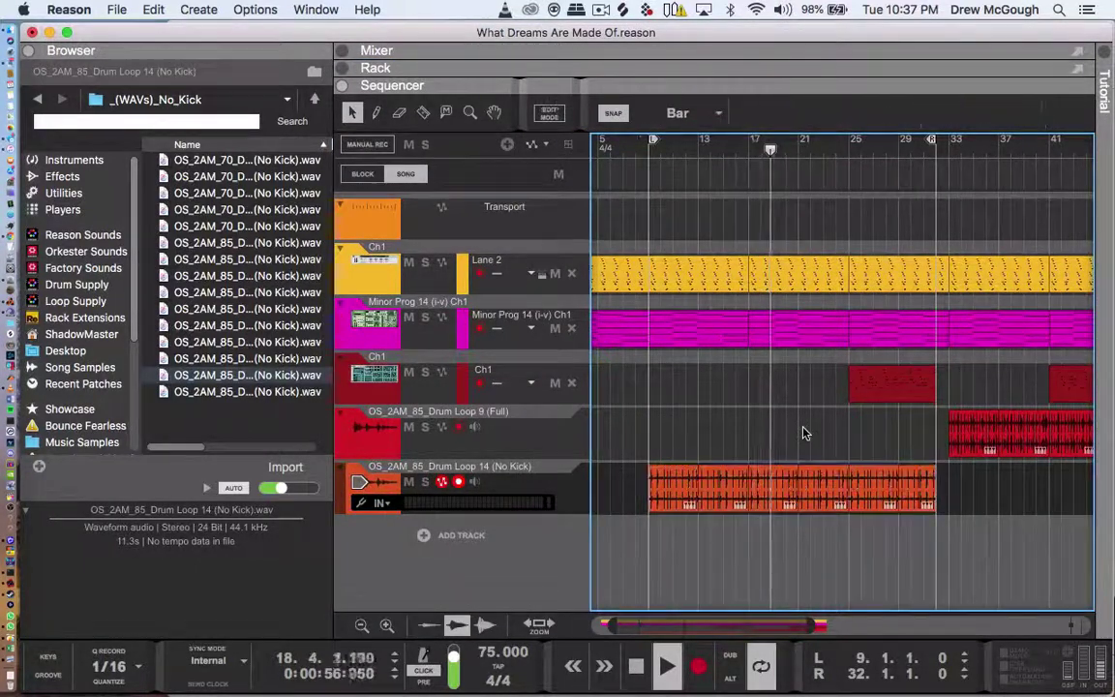
- Copy the eight-bar SubTractor bass clip from bar 41 to bar 17 and briefly solo the bass track to check it
{"action": "left_click_drag", "start_coordinate": [1071, 383], "coordinate": [772, 390]}
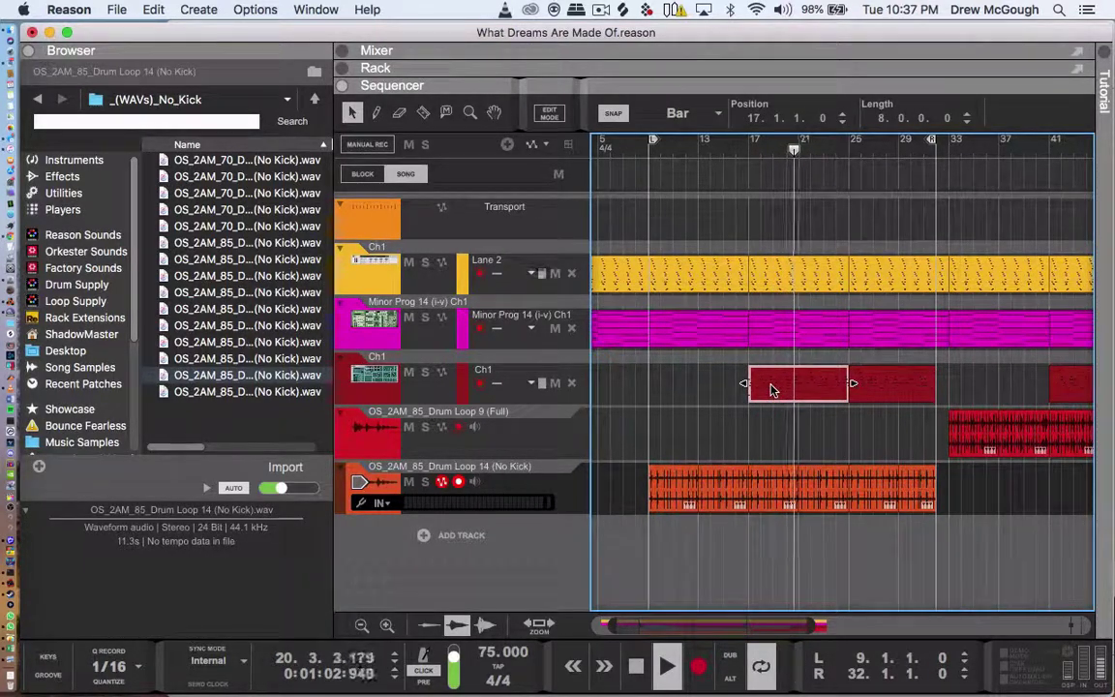
{"action": "left_click", "coordinate": [426, 373]}
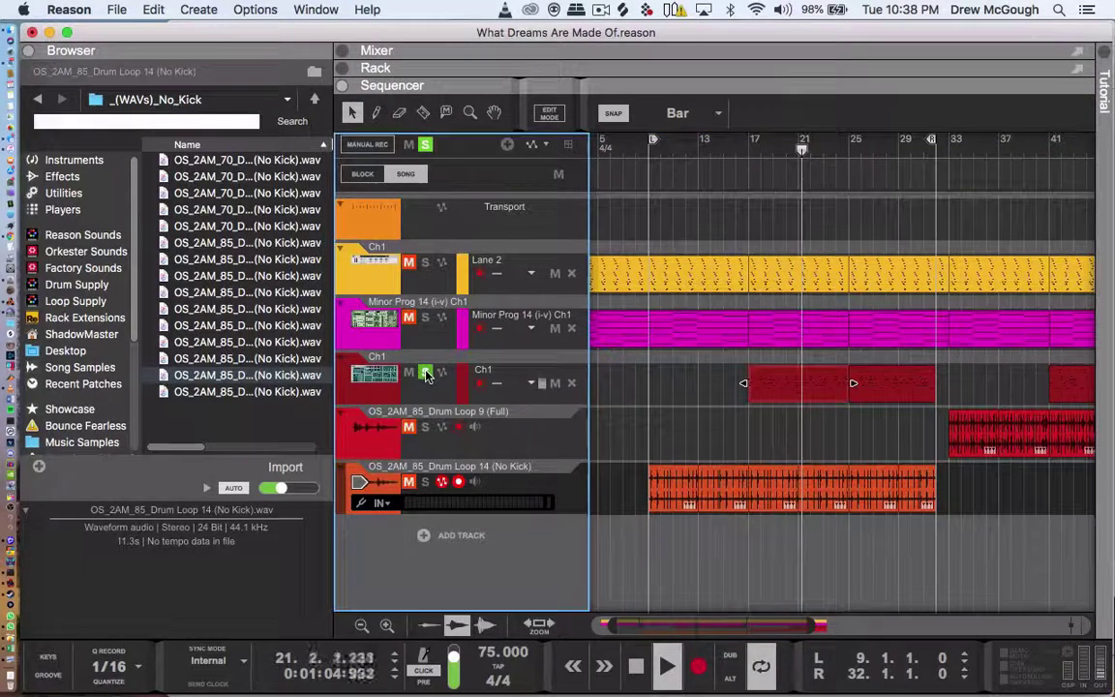
{"action": "left_click", "coordinate": [426, 373]}
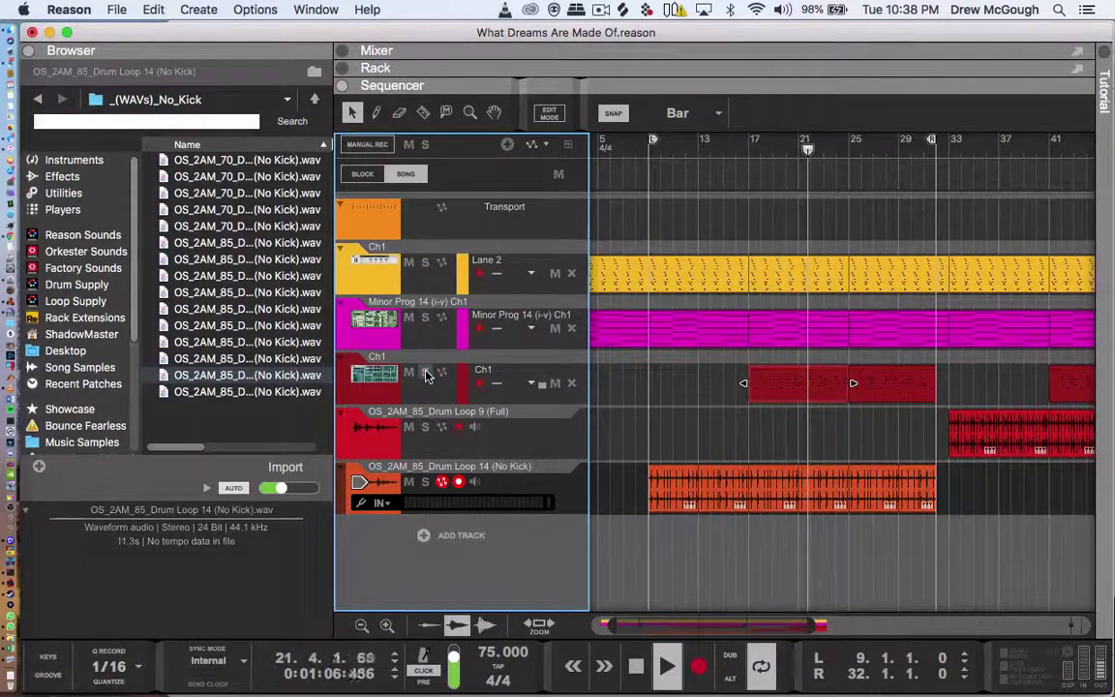
- Turn off looping and set the left locator to bar 33 and the right locator to bar 49
{"action": "left_click", "coordinate": [759, 668]}
{"action": "left_click_drag", "start_coordinate": [935, 139], "coordinate": [983, 141]}
{"action": "left_click", "coordinate": [786, 143], "text": "super"}
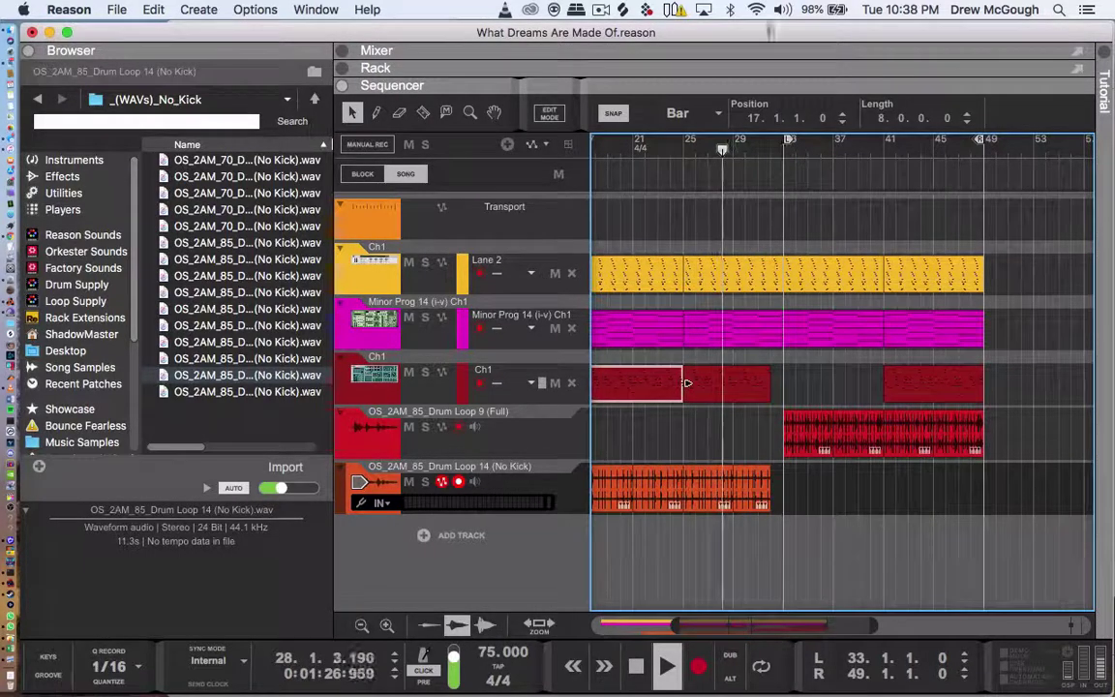
- Examine the notes of the yellow Lane 2 clip at bar 25 in the note editor
{"action": "left_click", "coordinate": [605, 10]}
{"action": "left_click", "coordinate": [607, 8]}
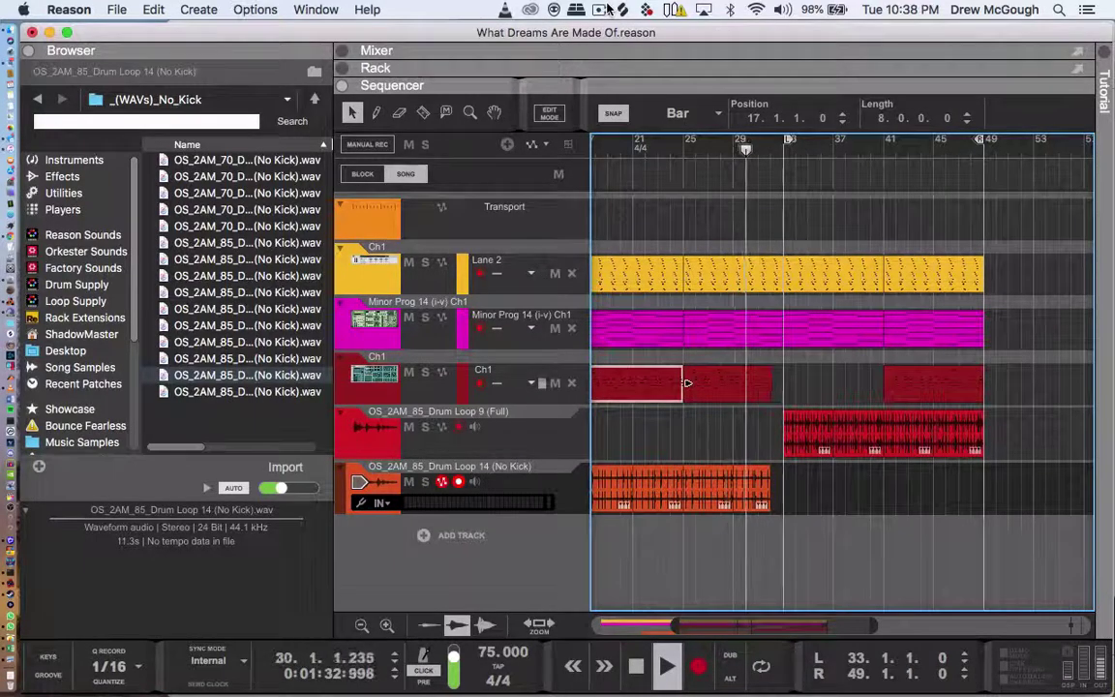
{"action": "double_click", "coordinate": [738, 274]}
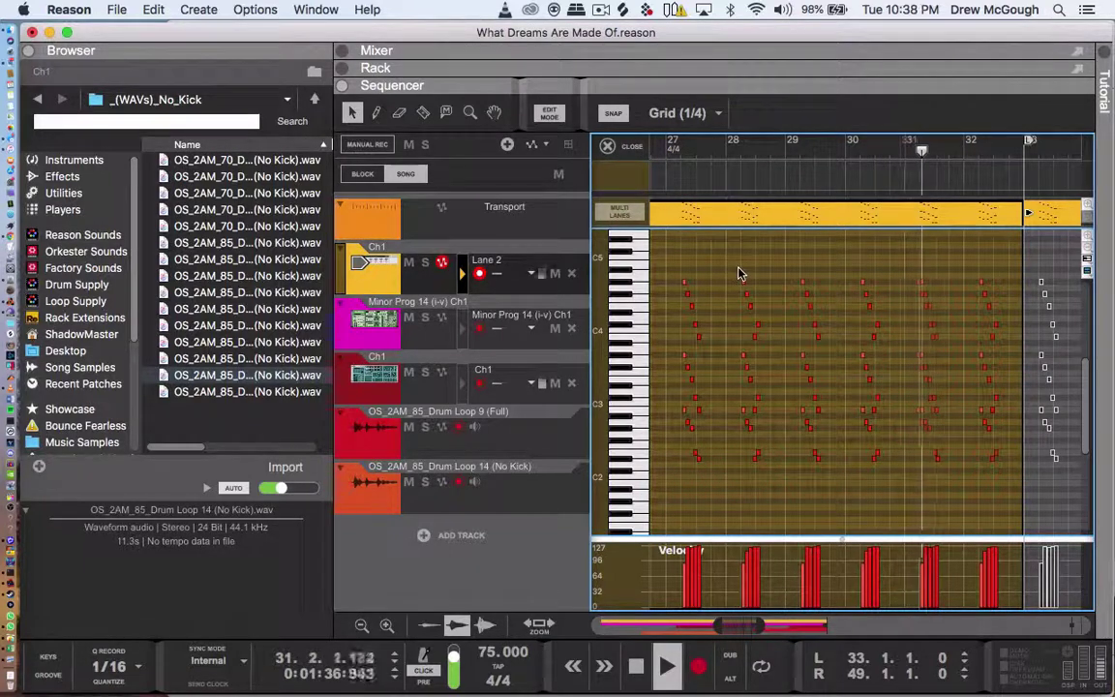
{"action": "key", "text": "z"}
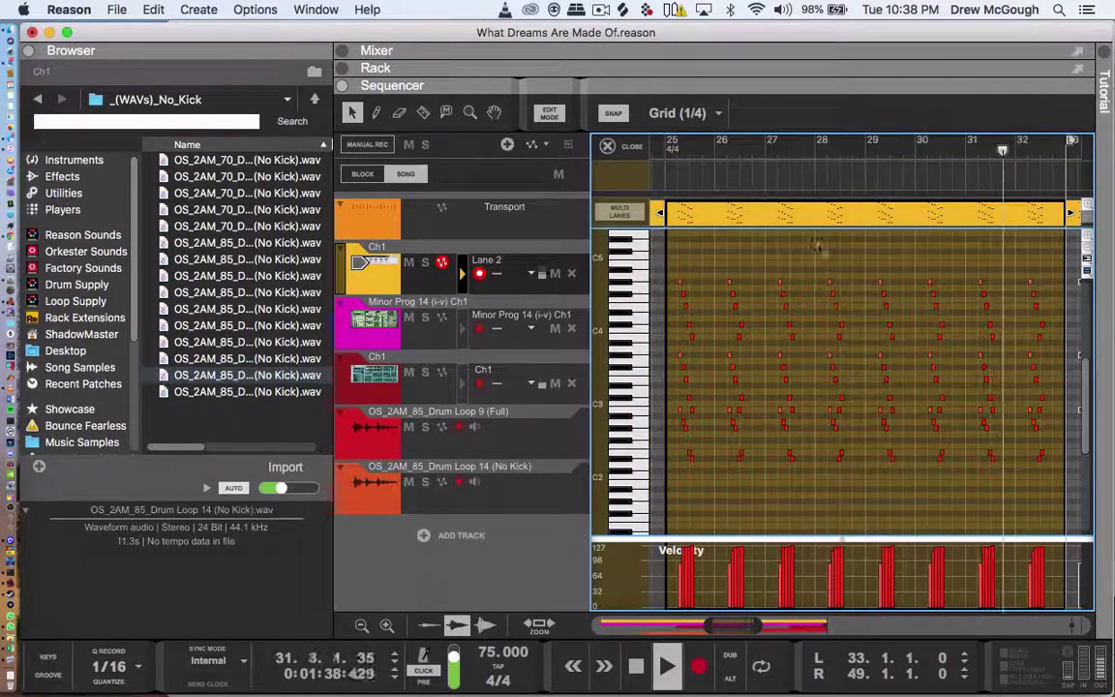
{"action": "left_click", "coordinate": [609, 145]}
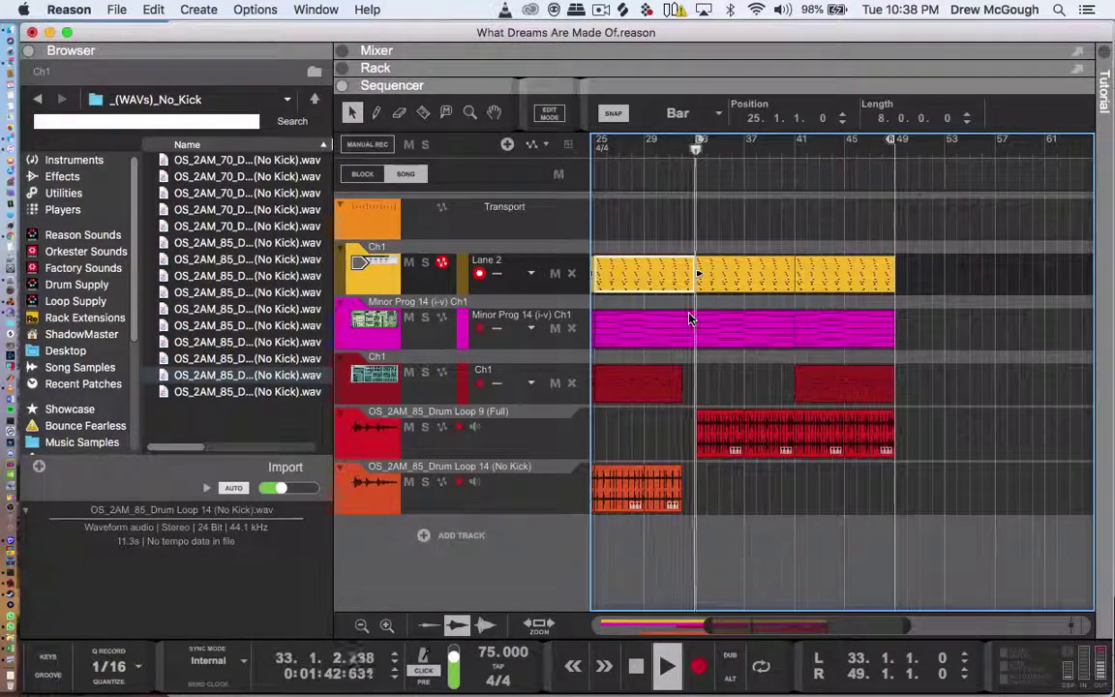
- Duplicate the last eight bars of the four active tracks to bar 49 and move the right locator to bar 57
{"action": "left_click_drag", "start_coordinate": [938, 459], "coordinate": [801, 273]}
{"action": "key", "text": "super+d"}
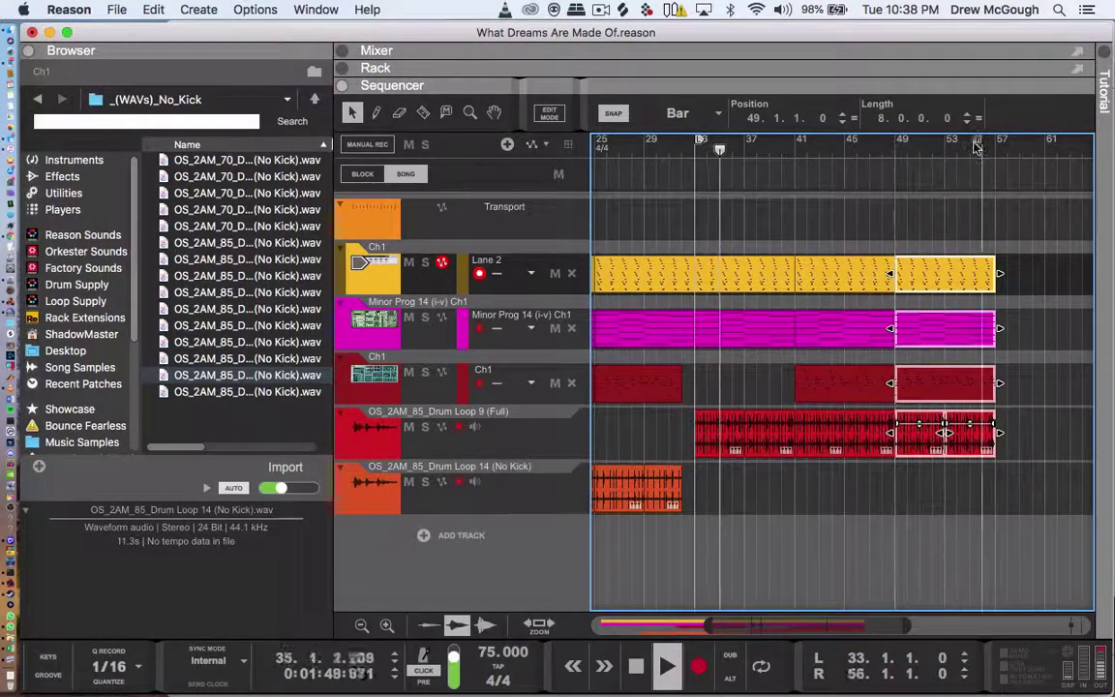
{"action": "left_click_drag", "start_coordinate": [889, 140], "coordinate": [997, 153]}
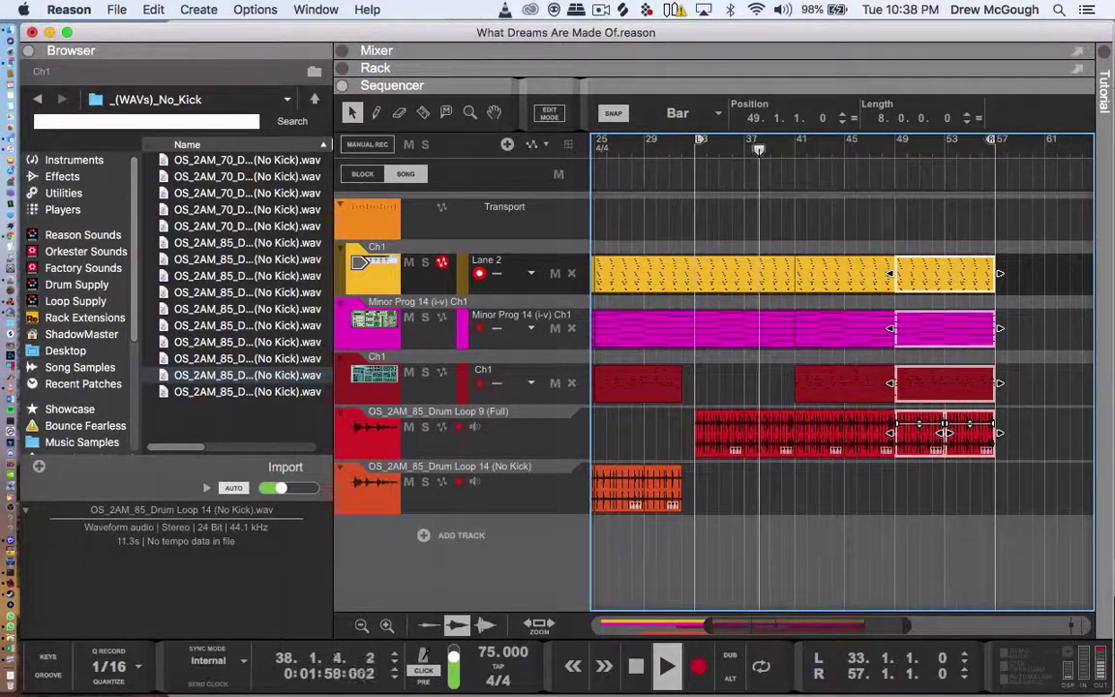
- Copy the last Drum Loop 9 (Full) clips and paste them to continue the loop from bar 57 to bar 65
{"action": "left_click", "coordinate": [769, 433]}
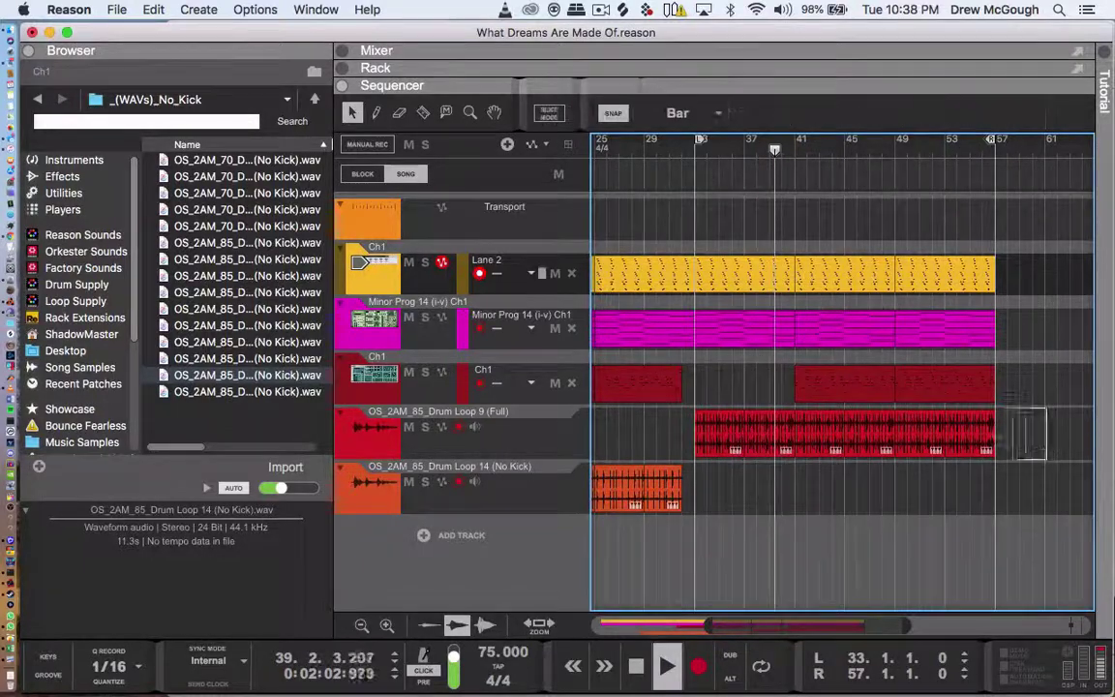
{"action": "left_click", "coordinate": [940, 435]}
{"action": "key", "text": "super+c"}
{"action": "key", "text": "super+v"}
- Copy the Lane 2 and Minor Prog 14 clips at bar 49, paste them at bars 57 and 65, and fade out the last Drum Loop 9 clip
{"action": "left_click_drag", "start_coordinate": [1008, 327], "coordinate": [932, 254]}
{"action": "key", "text": "super+c"}
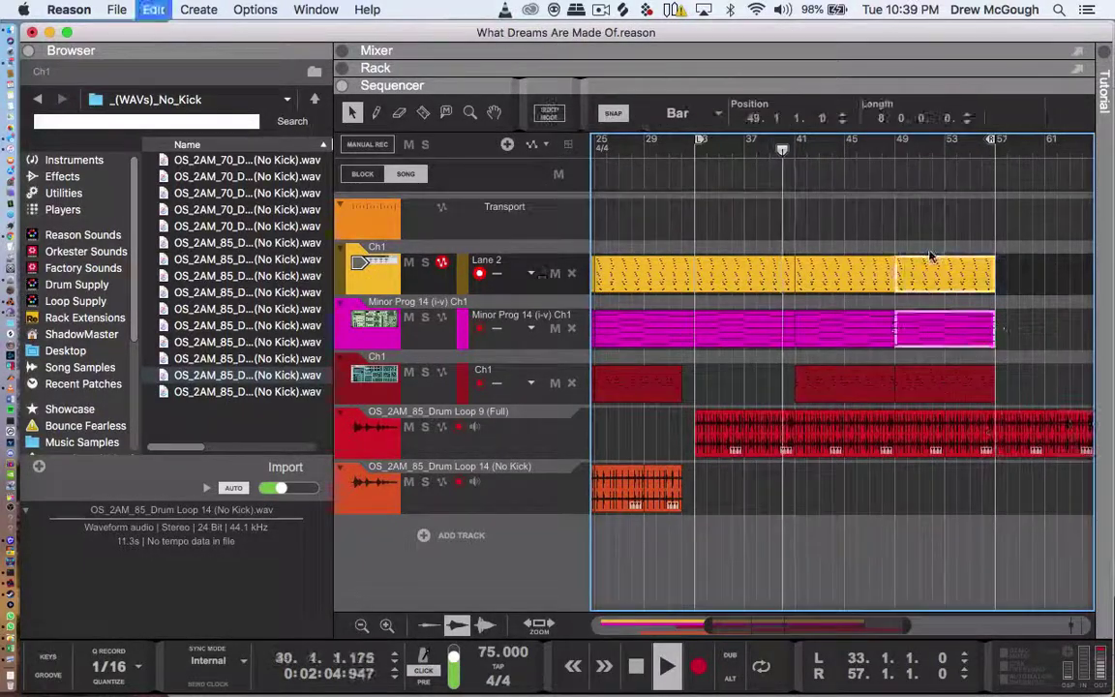
{"action": "key", "text": "super+v"}
{"action": "scroll", "coordinate": [925, 276], "scroll_direction": "right", "scroll_amount": 3}
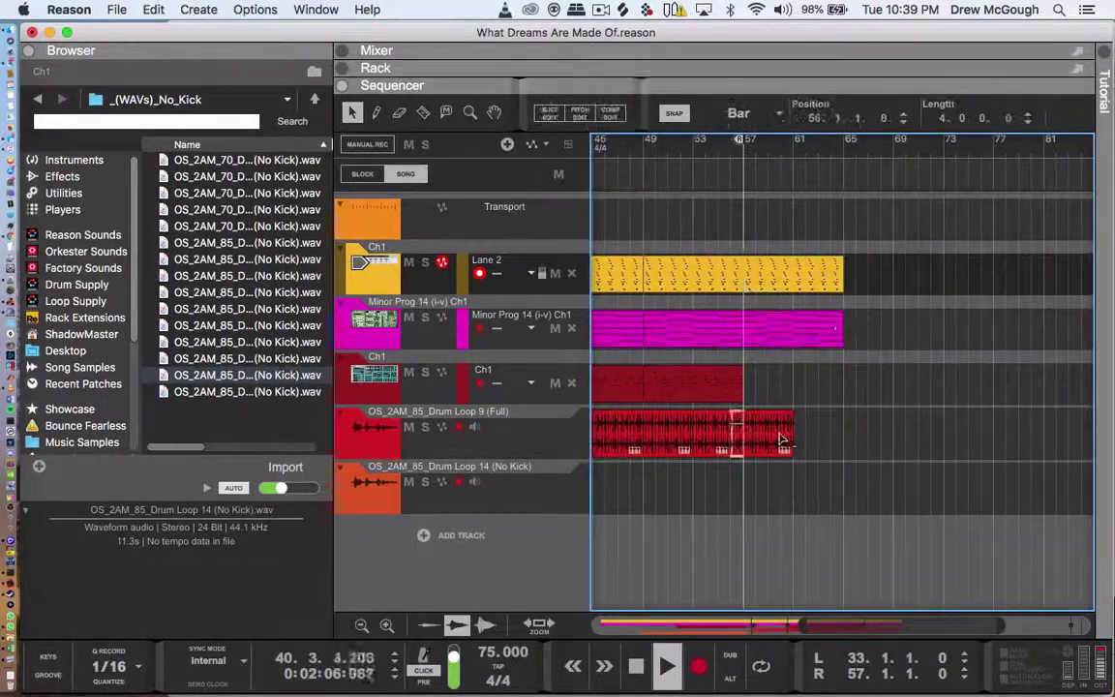
{"action": "left_click", "coordinate": [838, 438]}
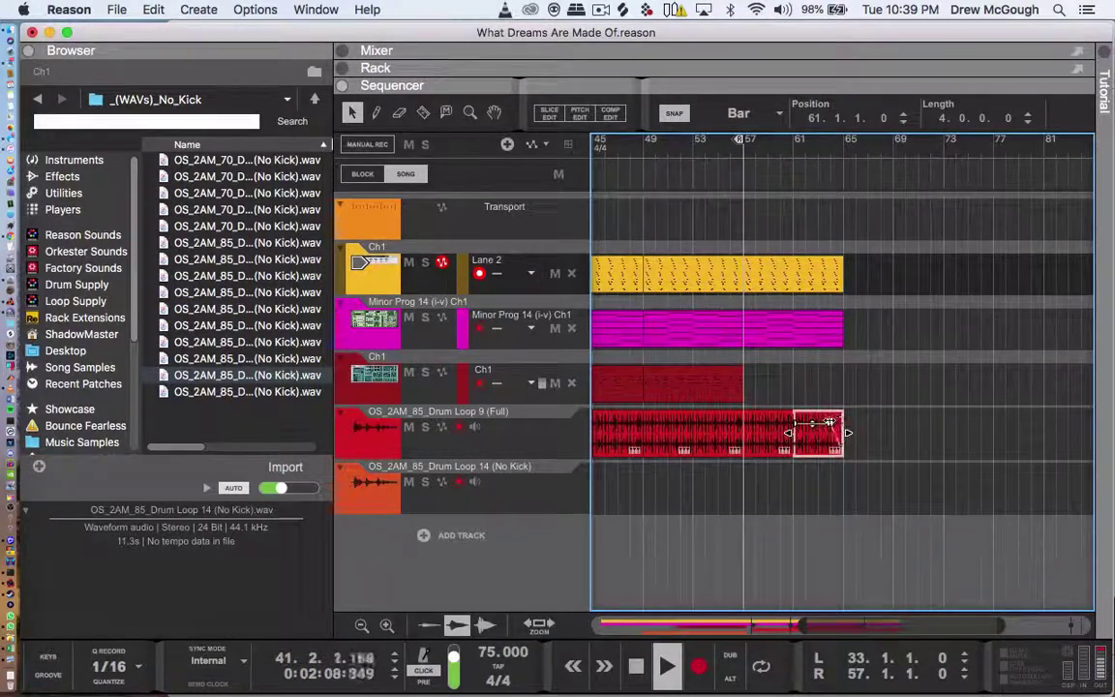
{"action": "key", "text": "super+v"}
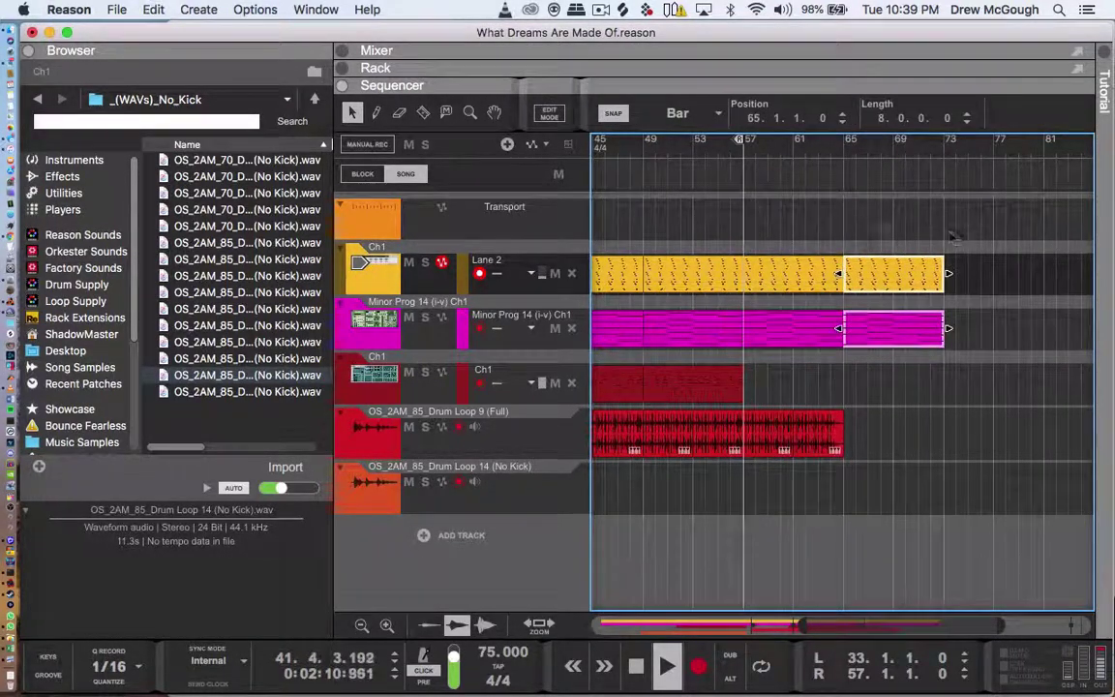
- Move the song end marker and the right locator to bar 75
{"action": "scroll", "coordinate": [1043, 209], "scroll_direction": "right", "scroll_amount": 5}
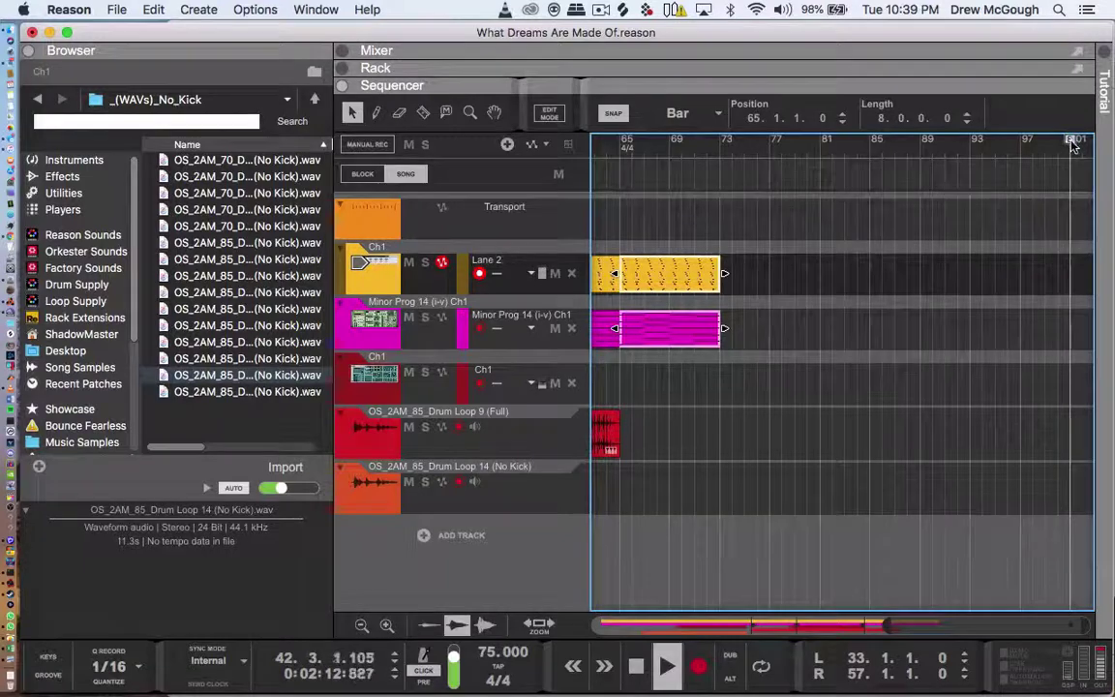
{"action": "mouse_move", "coordinate": [1070, 144]}
{"action": "left_mouse_down"}
{"action": "mouse_move", "coordinate": [730, 145]}
{"action": "mouse_move", "coordinate": [745, 144]}
{"action": "left_mouse_up"}
{"action": "scroll", "coordinate": [750, 146], "scroll_direction": "left", "scroll_amount": 8}
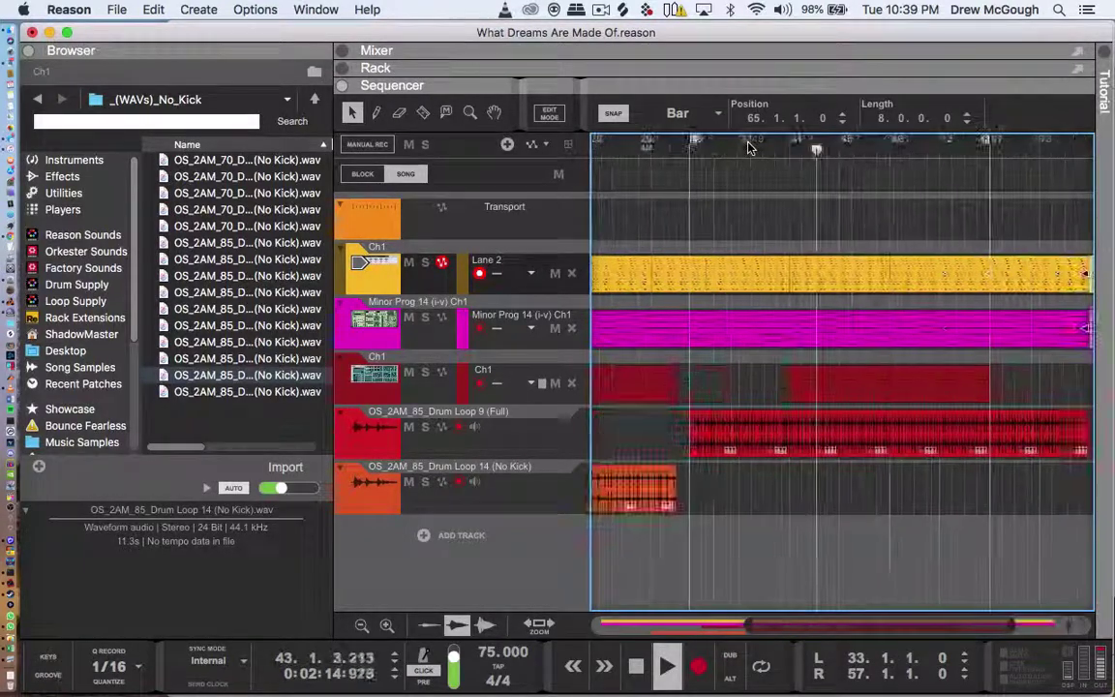
{"action": "scroll", "coordinate": [749, 146], "scroll_direction": "right", "scroll_amount": 3}
{"action": "mouse_move", "coordinate": [895, 141]}
{"action": "left_mouse_down"}
{"action": "mouse_move", "coordinate": [1107, 141]}
{"action": "mouse_move", "coordinate": [1069, 146]}
{"action": "left_mouse_up"}
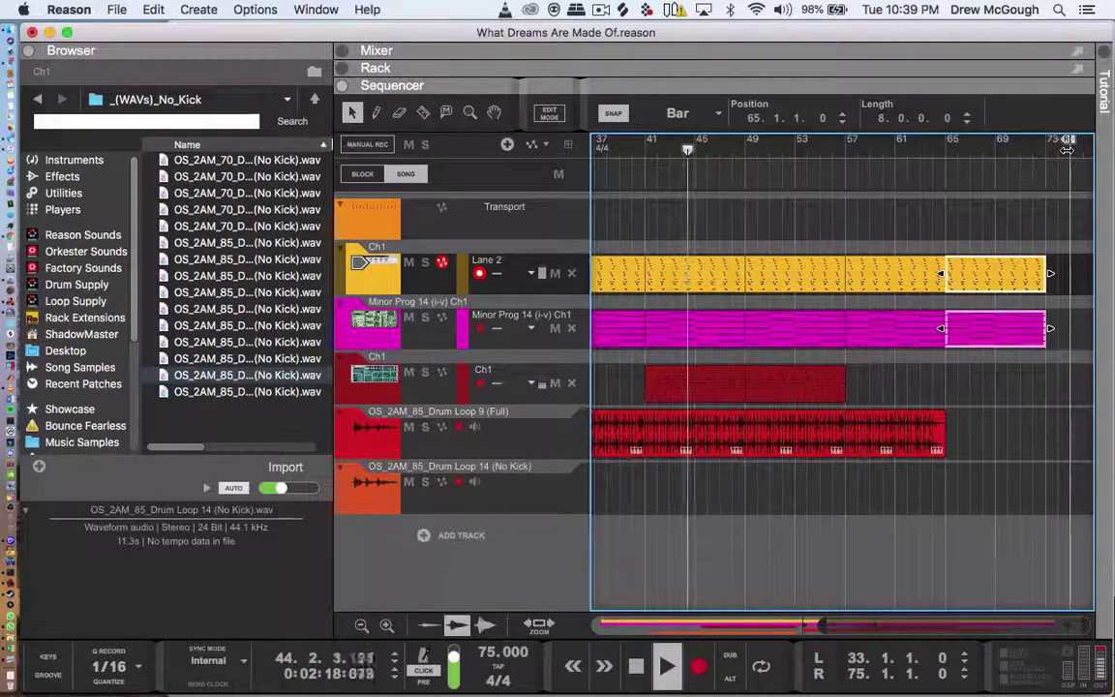
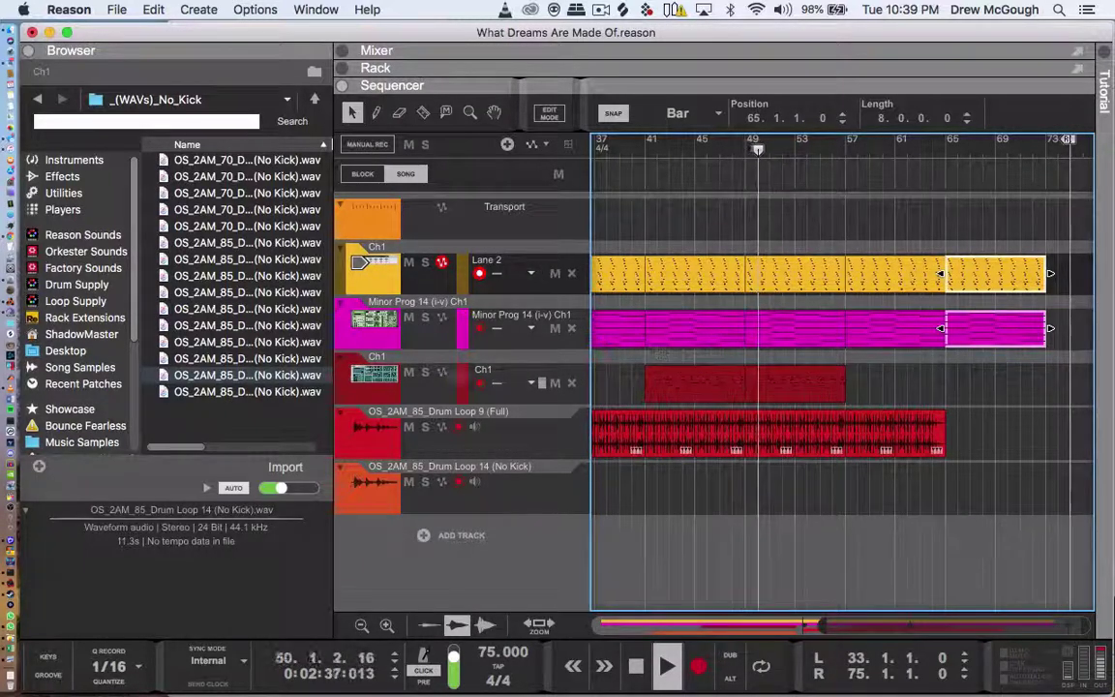
- Solo the dark red Ch1 synth track and select all notes of its clip at bar 41 in the note editor
{"action": "left_click", "coordinate": [423, 374]}
{"action": "double_click", "coordinate": [762, 388]}
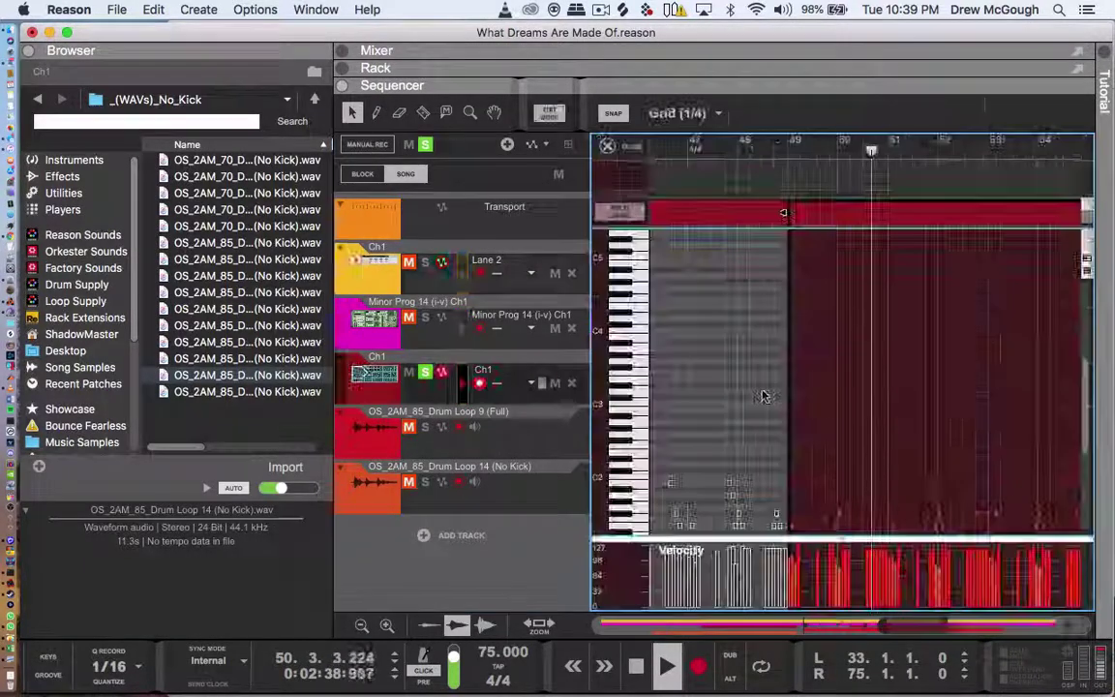
{"action": "scroll", "coordinate": [806, 397], "scroll_direction": "down", "scroll_amount": 3}
{"action": "key", "text": "super+a"}
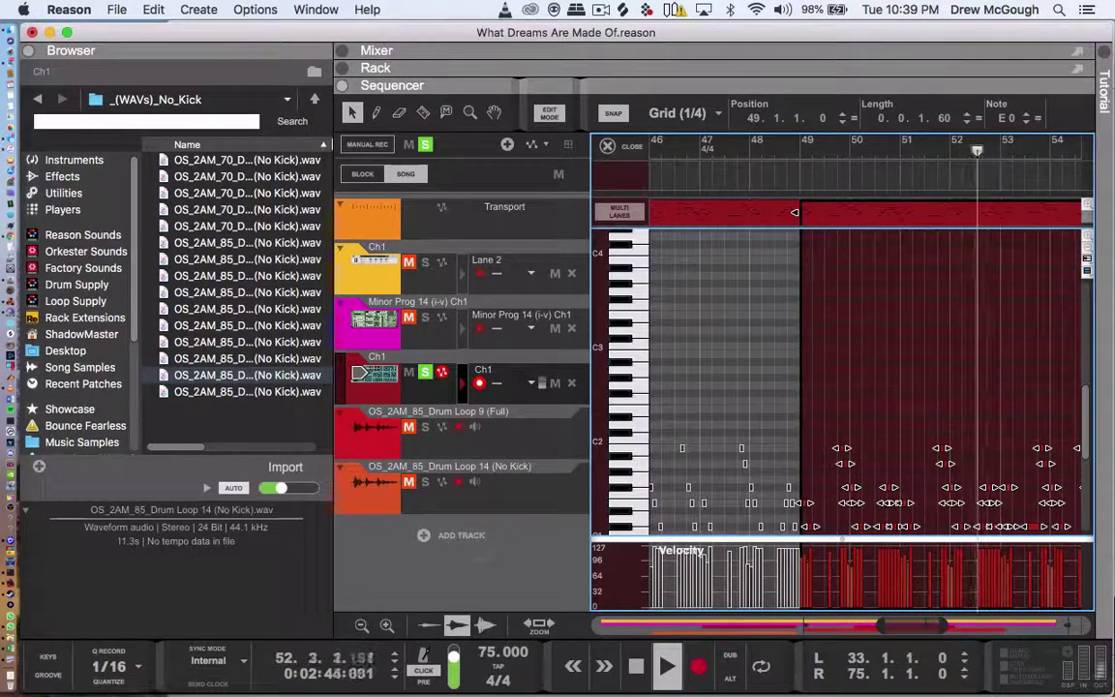
{"action": "scroll", "coordinate": [1044, 357], "scroll_direction": "down", "scroll_amount": 2}
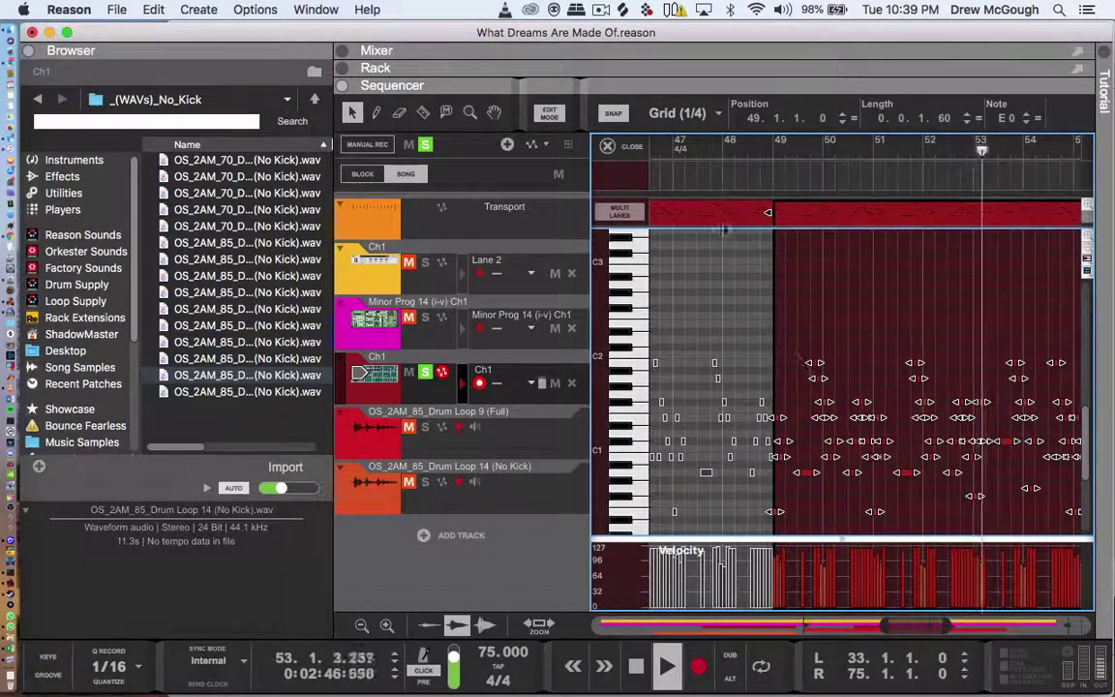
{"action": "left_click", "coordinate": [718, 217]}
{"action": "key", "text": "super+a"}
{"action": "left_click", "coordinate": [752, 339]}
{"action": "key", "text": "super+a"}
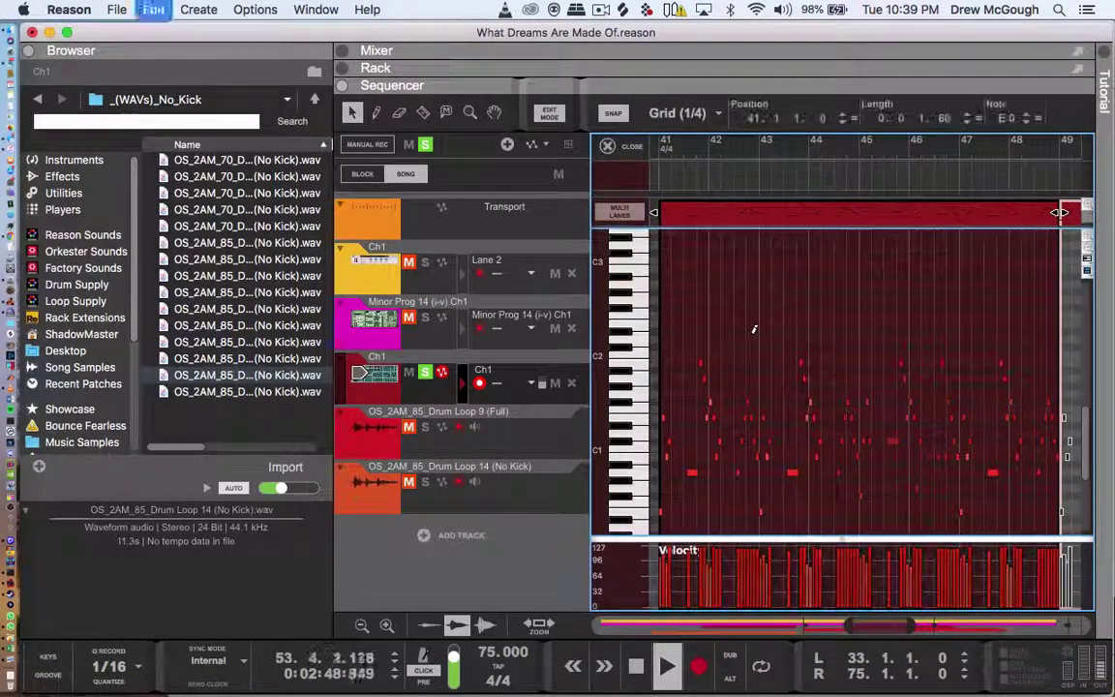
- Try quantizing the selected notes to 1/8, play them from bar 41, and undo the quantize
{"action": "left_click", "coordinate": [112, 667]}
{"action": "left_click", "coordinate": [113, 647]}
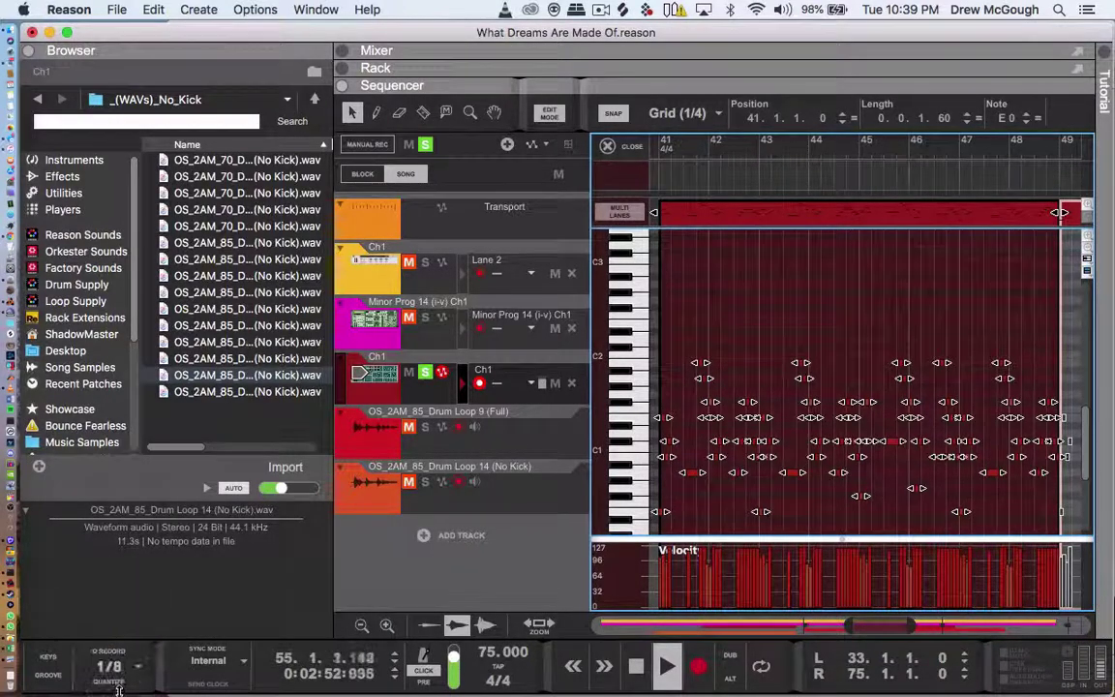
{"action": "left_click", "coordinate": [119, 682]}
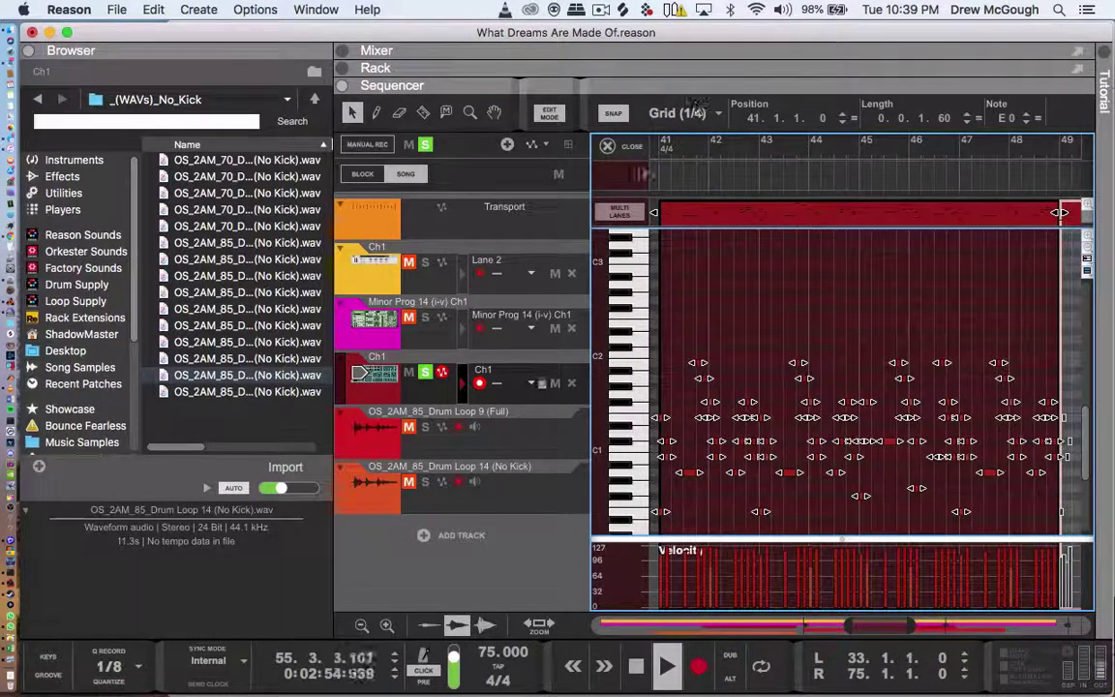
{"action": "left_click", "coordinate": [655, 152]}
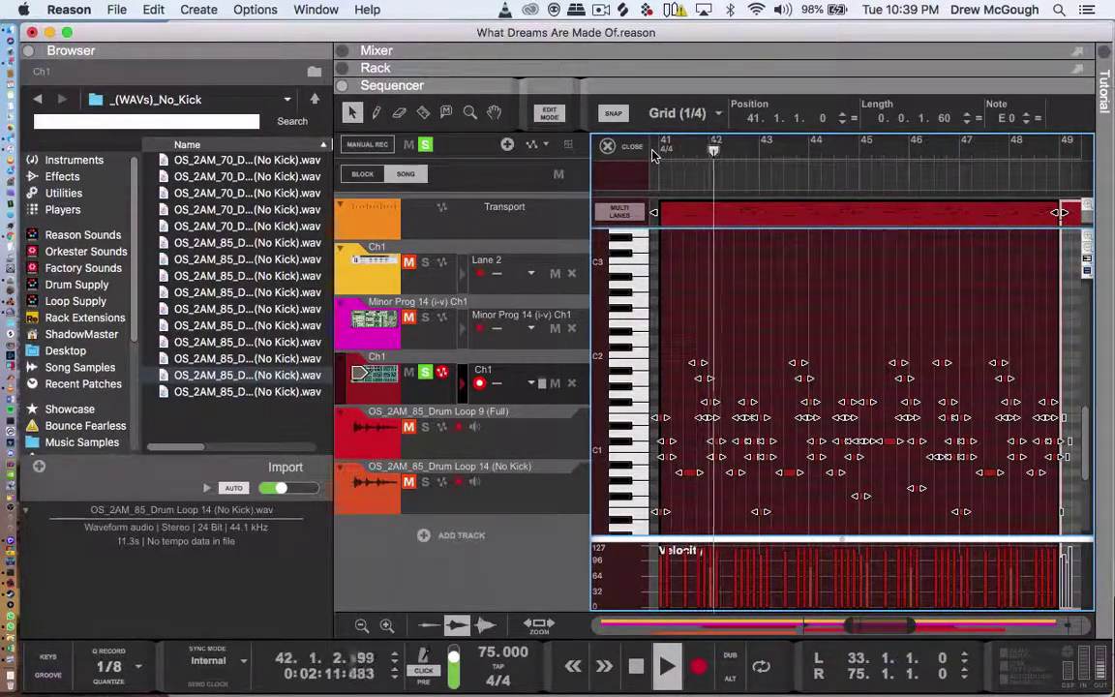
{"action": "key", "text": "super+z"}
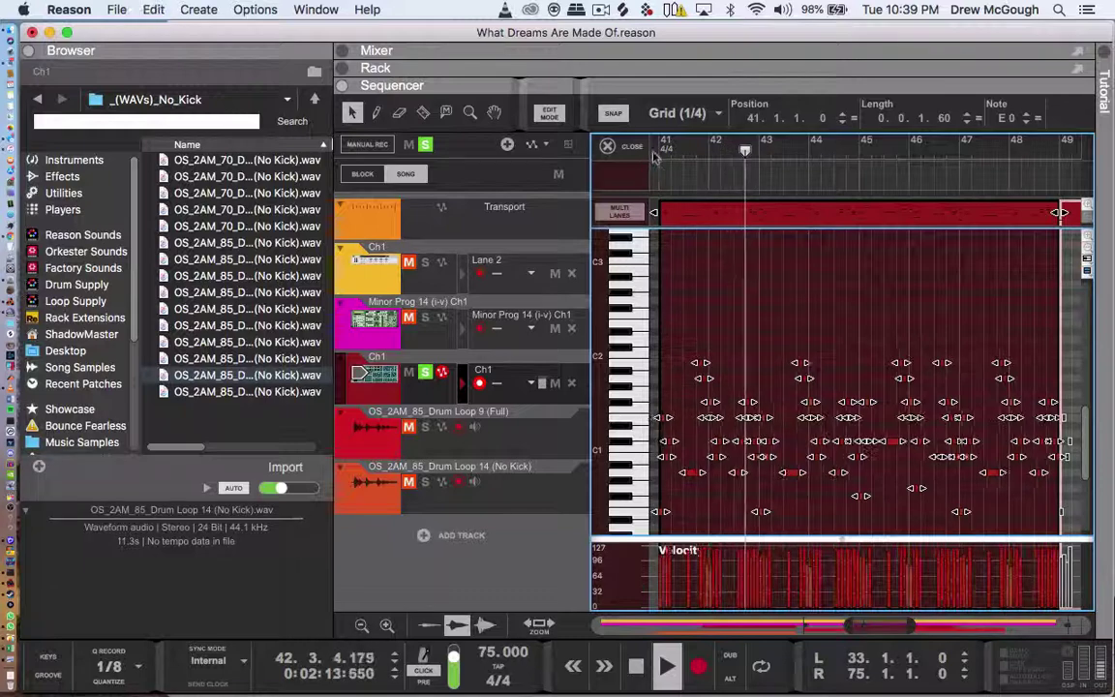
- Return to the arrangement, unsolo the dark red Ch1 track and play the song from about bar 56
{"action": "left_click", "coordinate": [552, 116]}
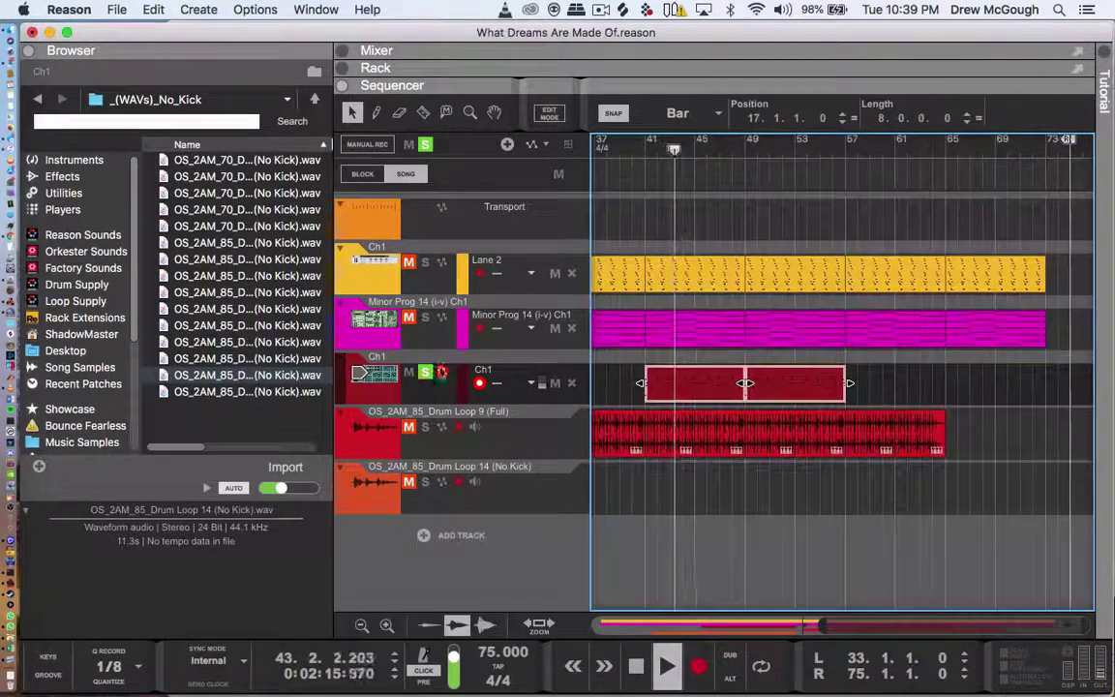
{"action": "left_click", "coordinate": [834, 150]}
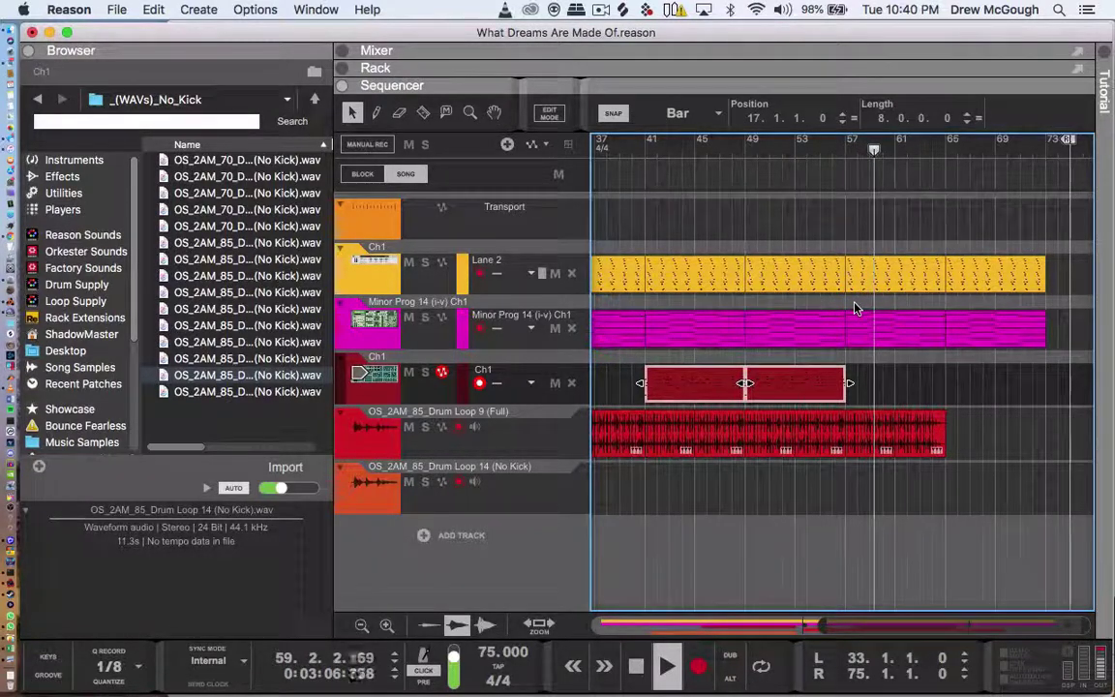
{"action": "left_click", "coordinate": [920, 427]}
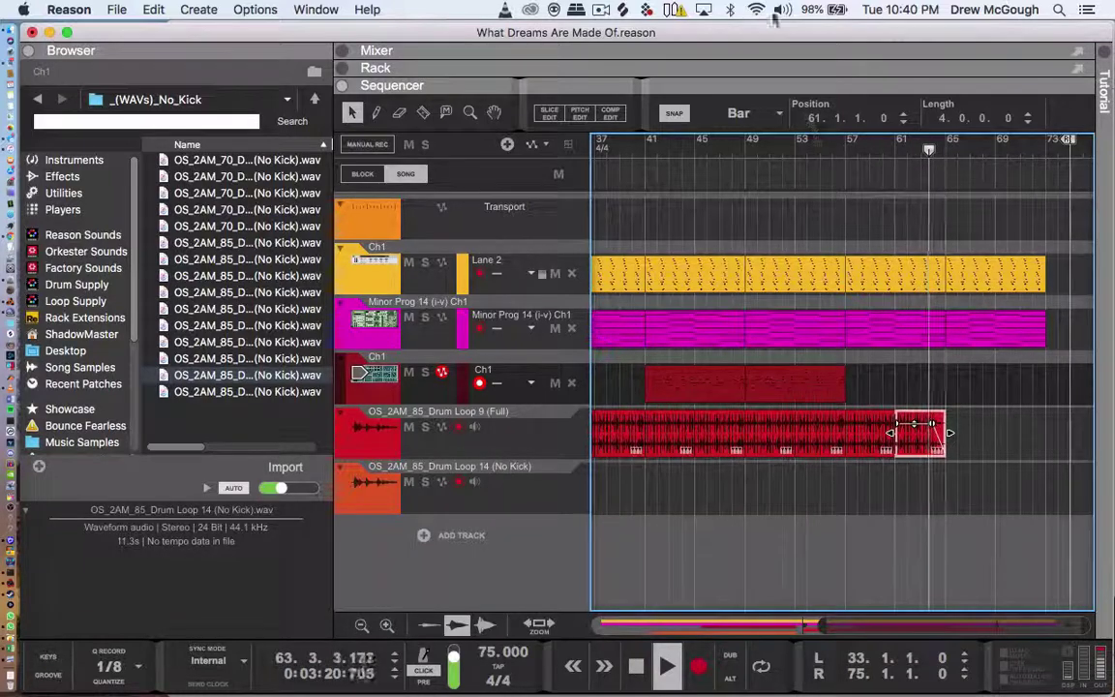
- In the rack, turn off Oct Up on the yellow channel's Scales & Chords player and return to the arrangement
{"action": "left_click", "coordinate": [771, 68]}
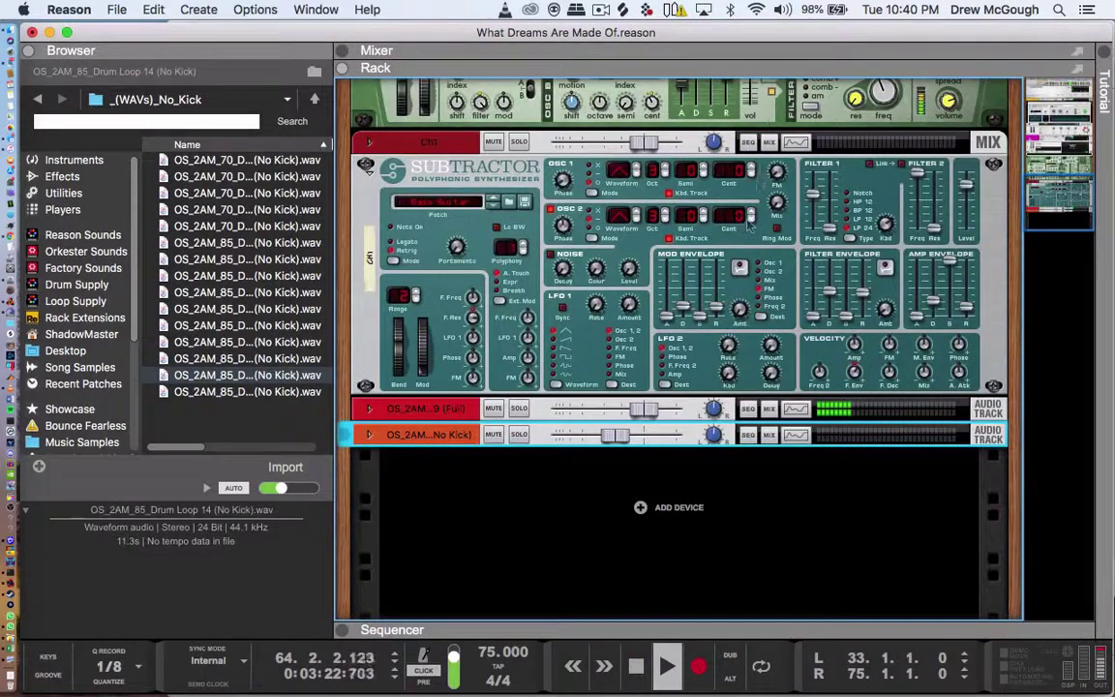
{"action": "scroll", "coordinate": [747, 226], "scroll_direction": "up", "scroll_amount": 10}
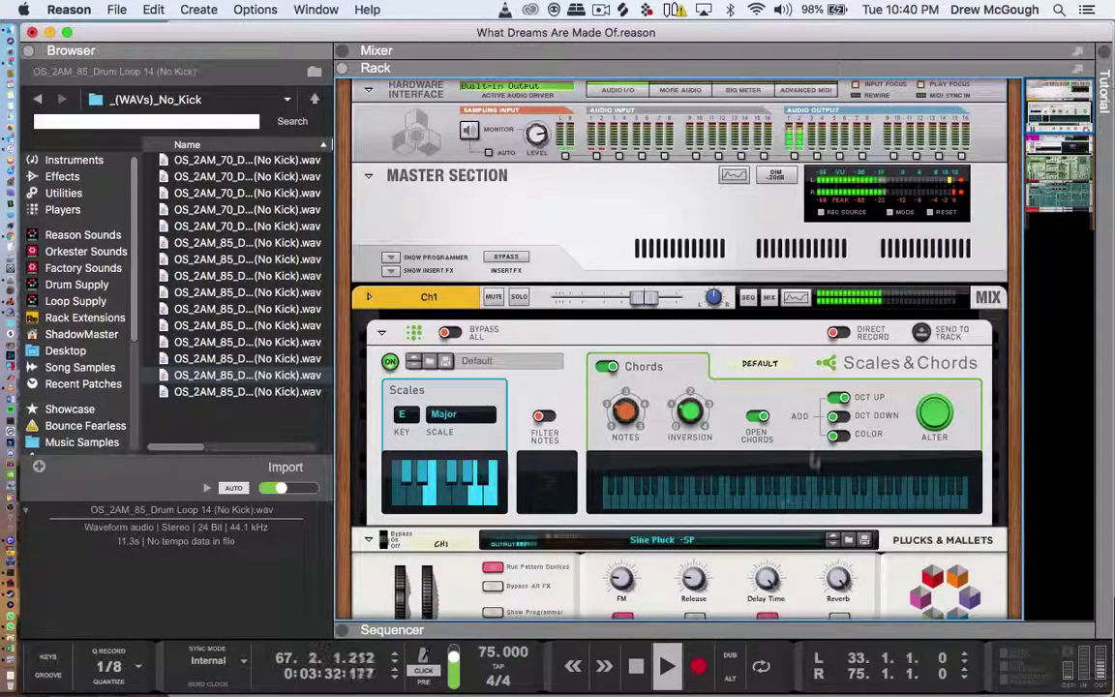
{"action": "left_click", "coordinate": [839, 397]}
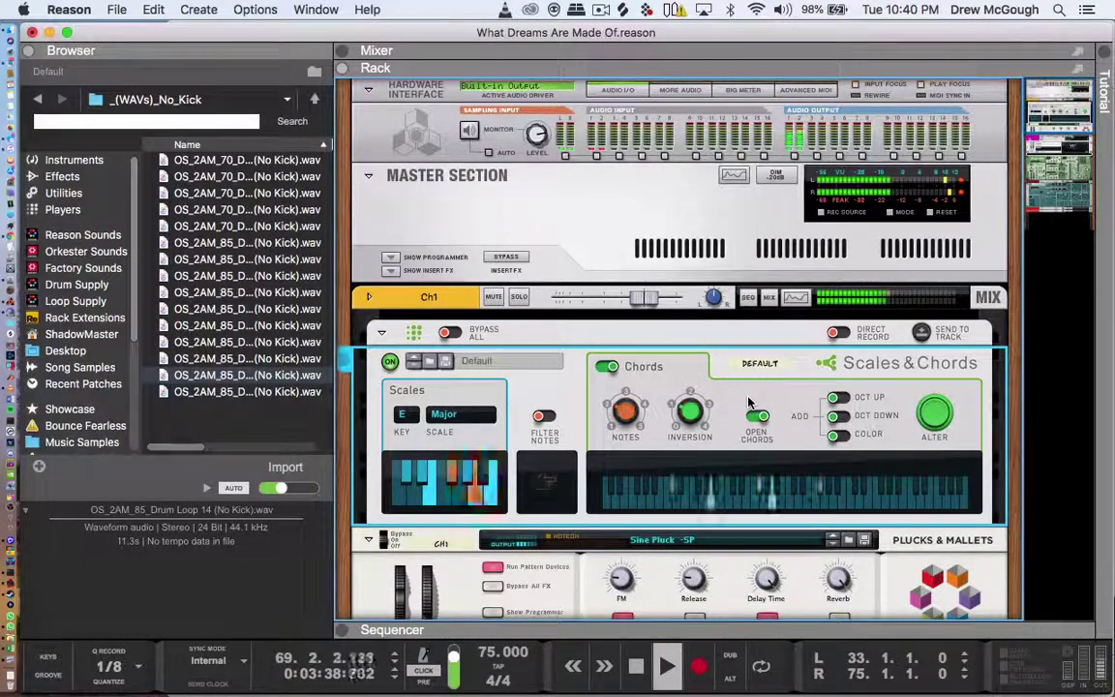
{"action": "left_click", "coordinate": [782, 637]}
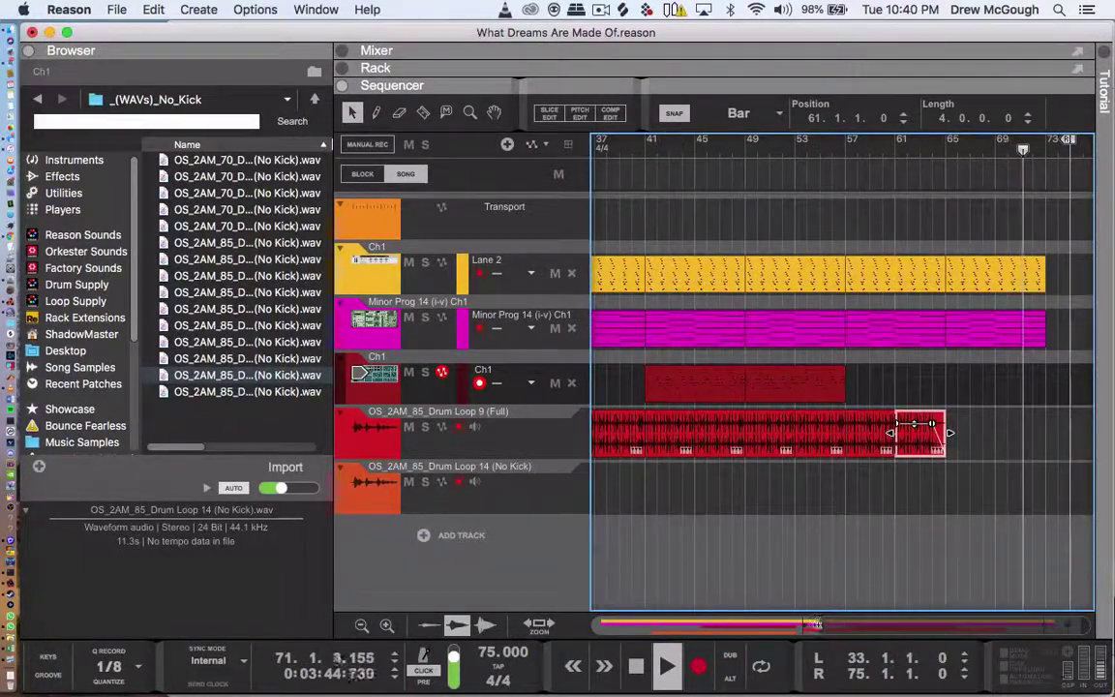
- Show the whole song in the timeline and briefly audition the yellow Lane 2 track in solo
{"action": "left_click_drag", "start_coordinate": [819, 625], "coordinate": [593, 625]}
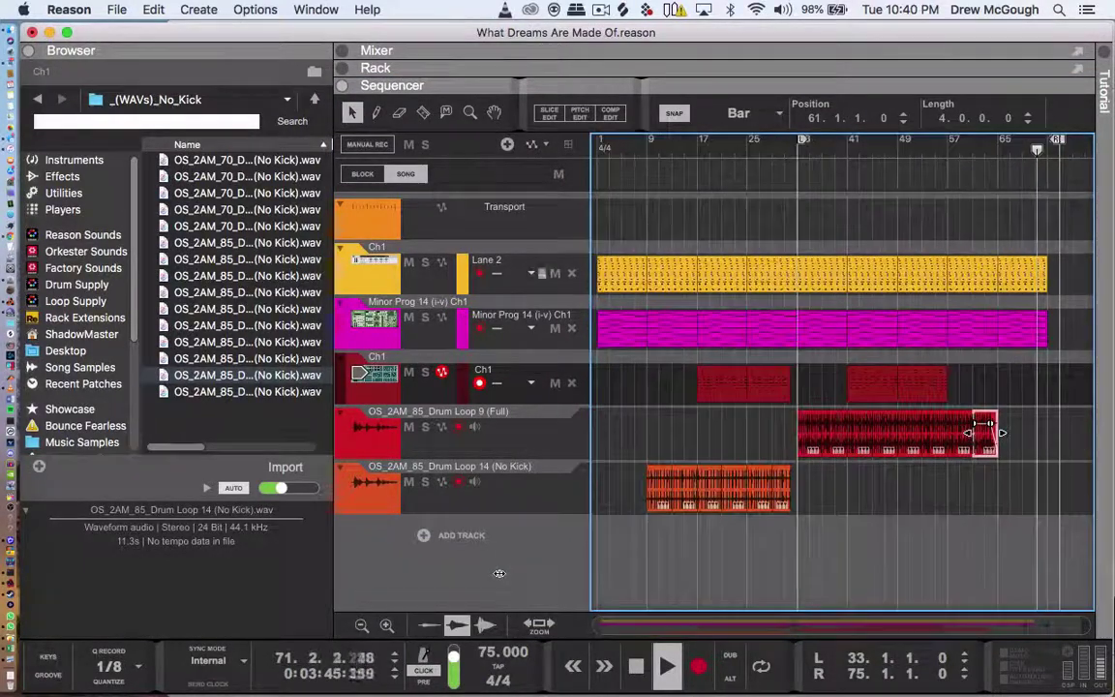
{"action": "left_click", "coordinate": [427, 263]}
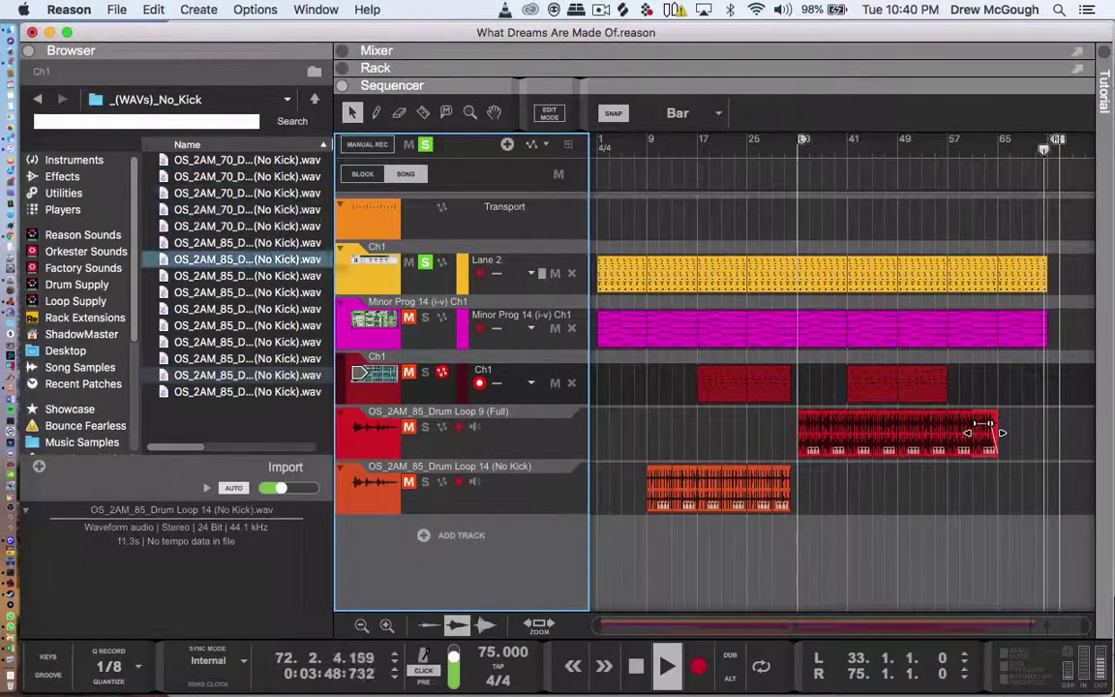
{"action": "left_click", "coordinate": [425, 264]}
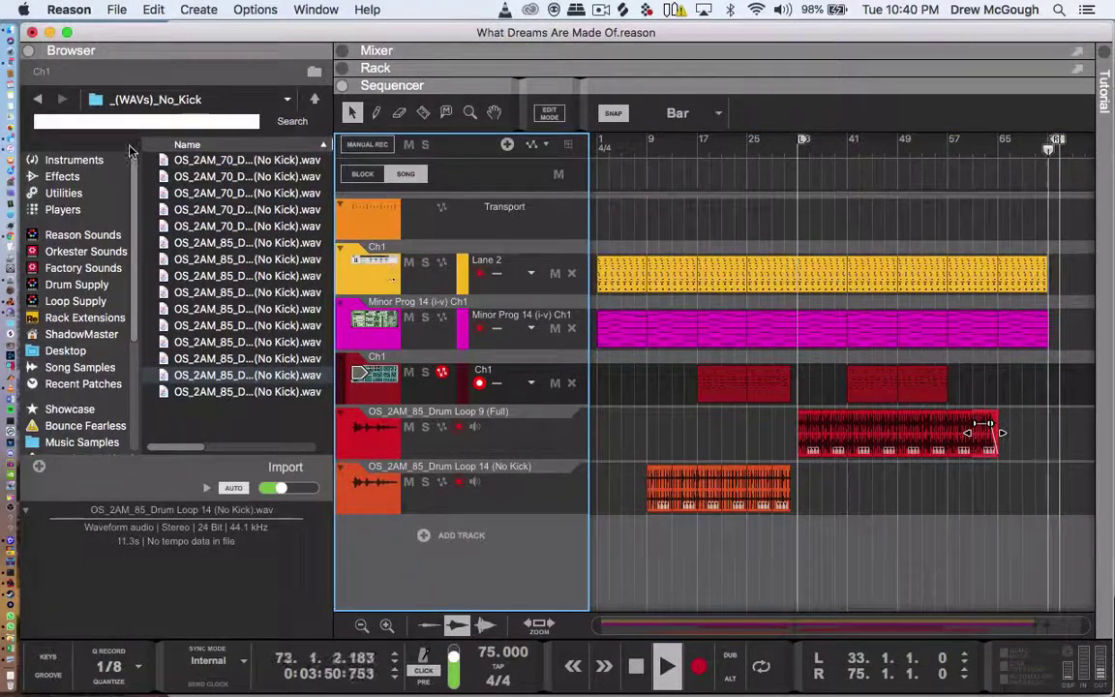
- Open the _(MIDIs)_Files folder inside _(WAVs+MIDIs)_Melody_Loops of the Origin.Sound.2Am.Haze sample pack
{"action": "left_click", "coordinate": [38, 100]}
{"action": "left_click", "coordinate": [39, 100]}
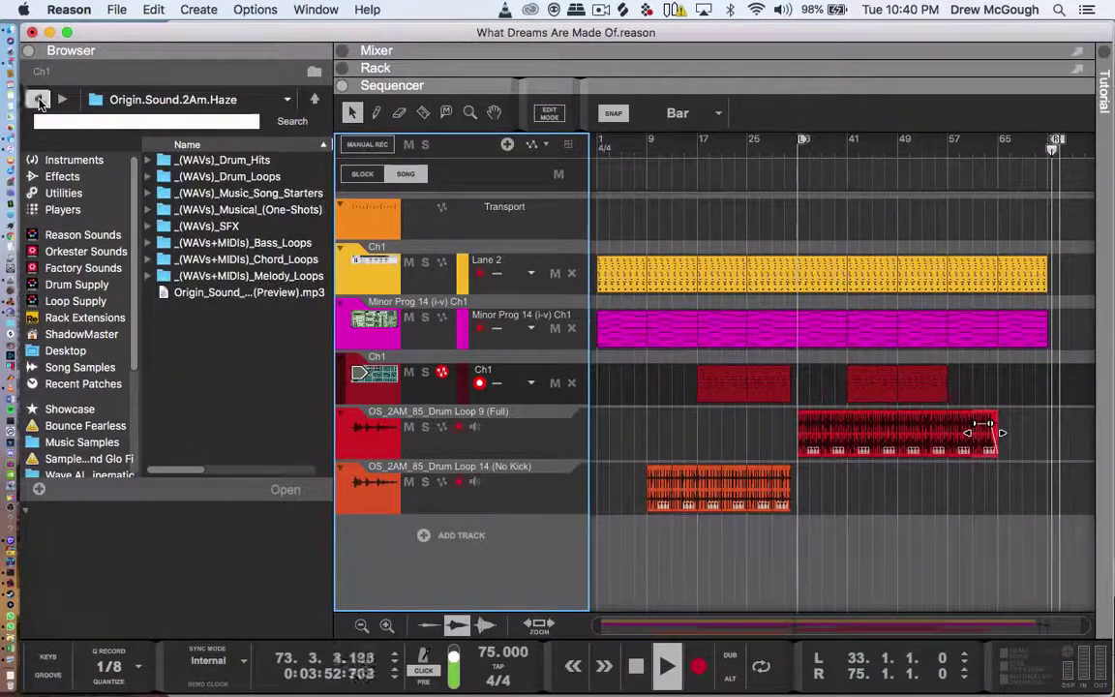
{"action": "left_click", "coordinate": [38, 100]}
{"action": "left_click", "coordinate": [38, 99]}
{"action": "left_click", "coordinate": [61, 100]}
{"action": "left_click", "coordinate": [61, 100]}
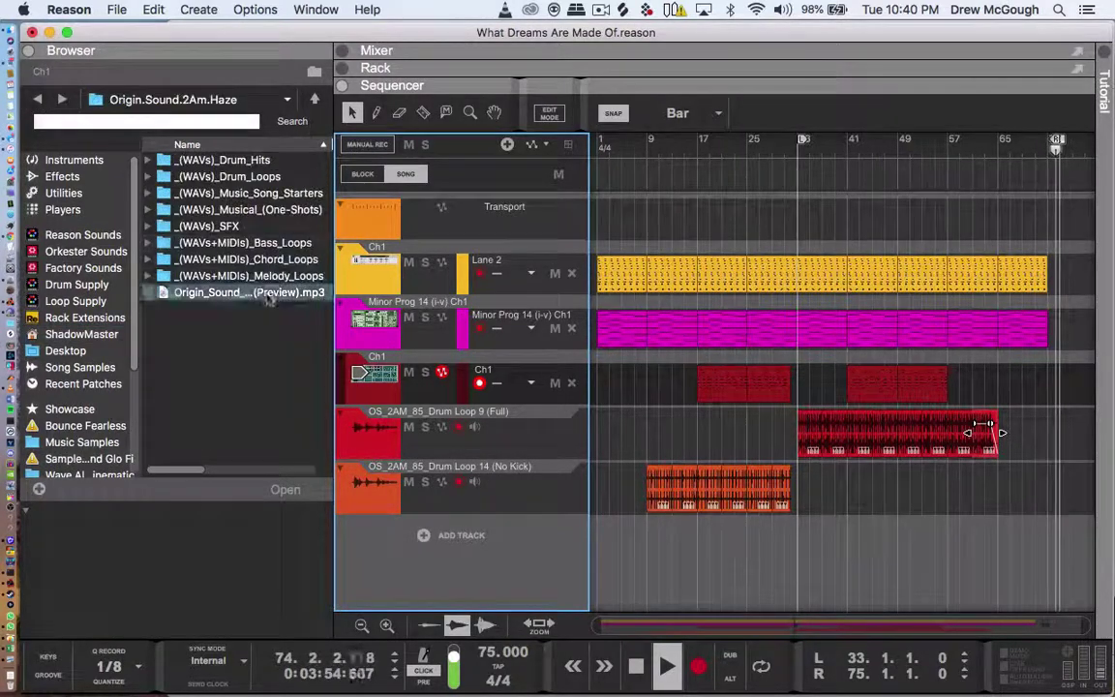
{"action": "double_click", "coordinate": [274, 276]}
{"action": "left_click", "coordinate": [258, 160]}
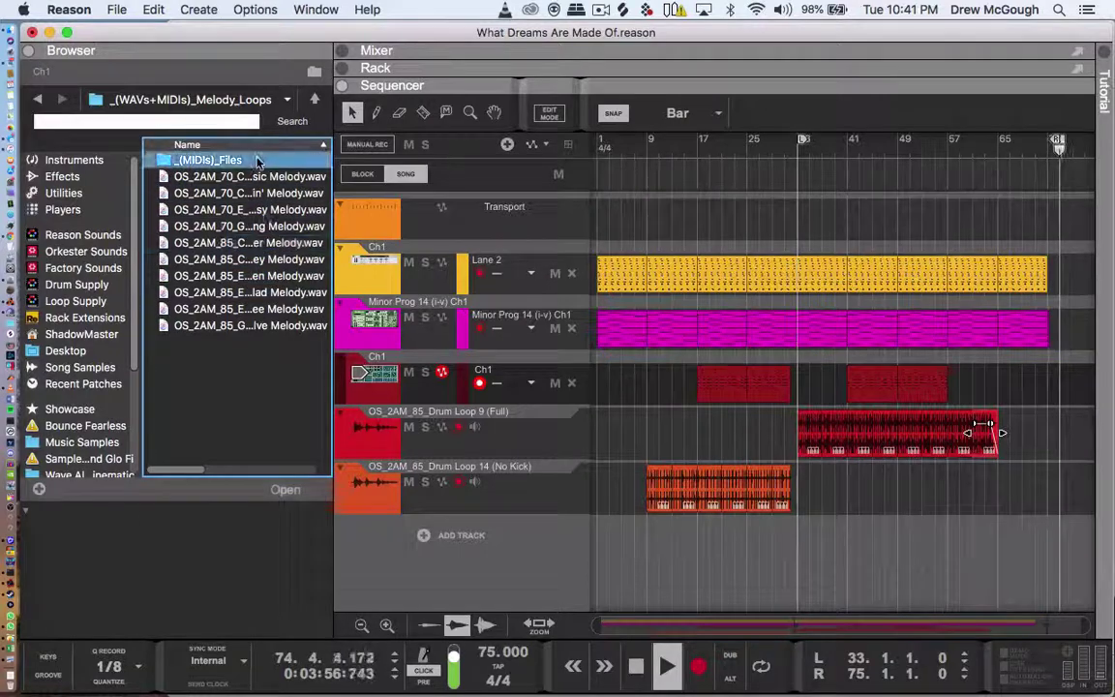
{"action": "double_click", "coordinate": [258, 162]}
- Import OS_2AM_70_E_Blissy Melody.mid and place its clip at bar 1 of yellow Lane 2, replacing all existing clips there
{"action": "left_click", "coordinate": [250, 193]}
{"action": "left_click_drag", "start_coordinate": [249, 192], "coordinate": [627, 567]}
{"action": "left_click_drag", "start_coordinate": [1057, 294], "coordinate": [605, 294]}
{"action": "key", "text": "Delete"}
{"action": "left_click_drag", "start_coordinate": [621, 549], "coordinate": [628, 260]}
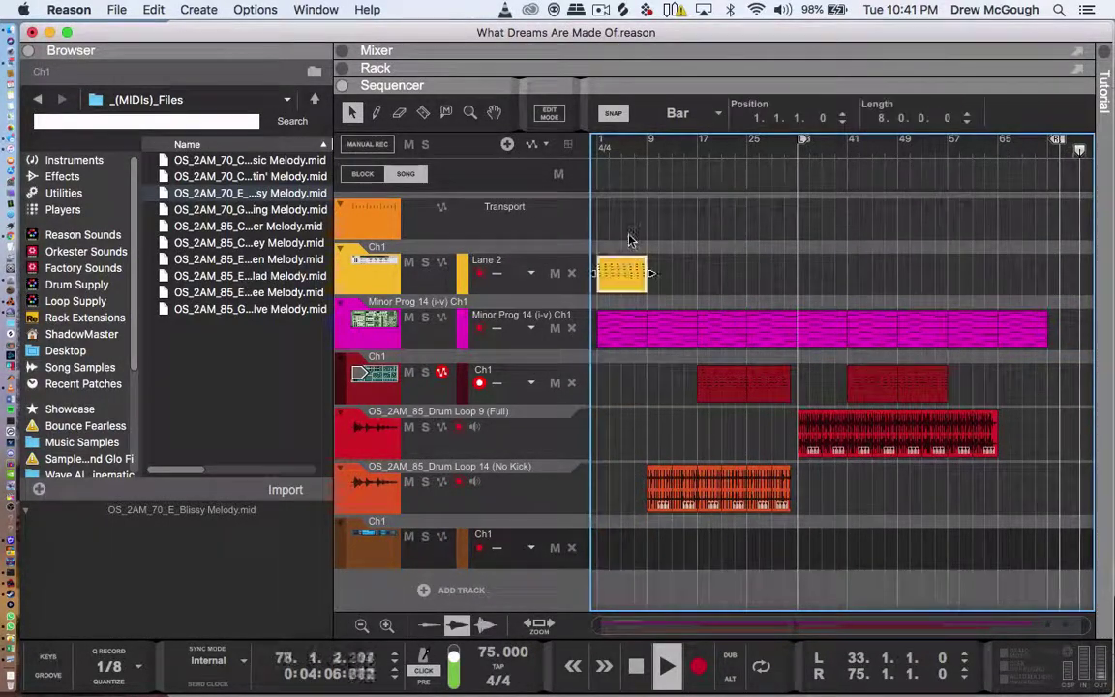
- Duplicate the Blissy Melody clip eight times end to end along yellow Lane 2 and play the song from the start
{"action": "key", "text": "super+d"}
{"action": "key", "text": "super+d"}
{"action": "key", "text": "super+d"}
{"action": "key", "text": "super+d"}
{"action": "key", "text": "super+d"}
{"action": "key", "text": "super+d"}
{"action": "key", "text": "super+d"}
{"action": "key", "text": "super+d"}
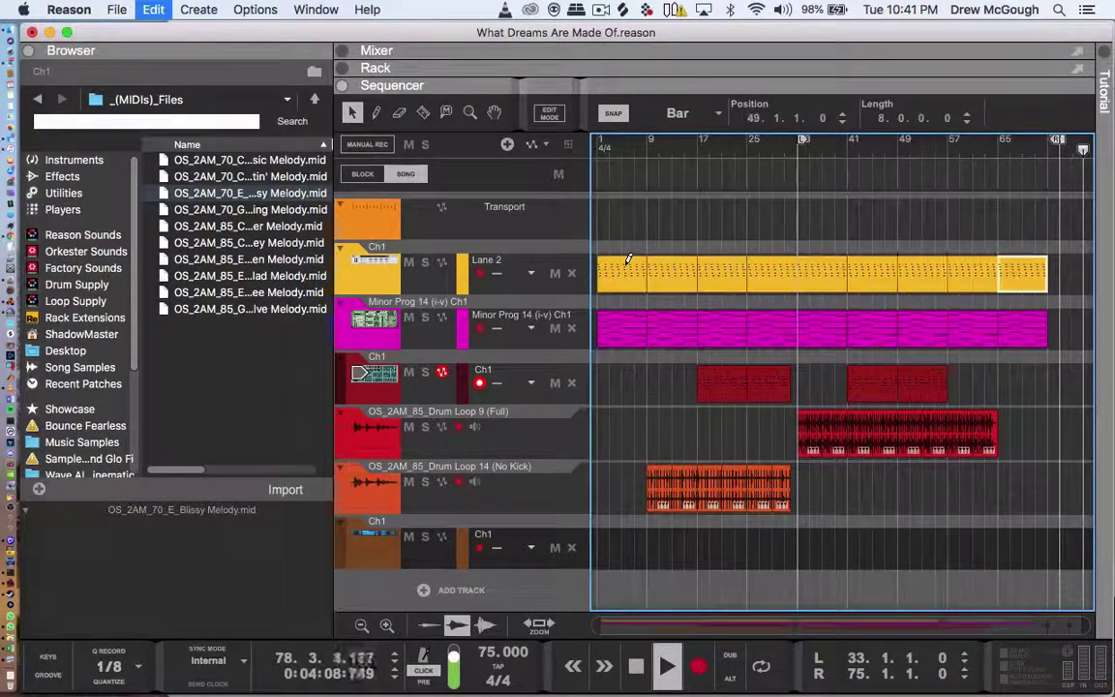
{"action": "key", "text": "space"}
{"action": "key", "text": "space"}
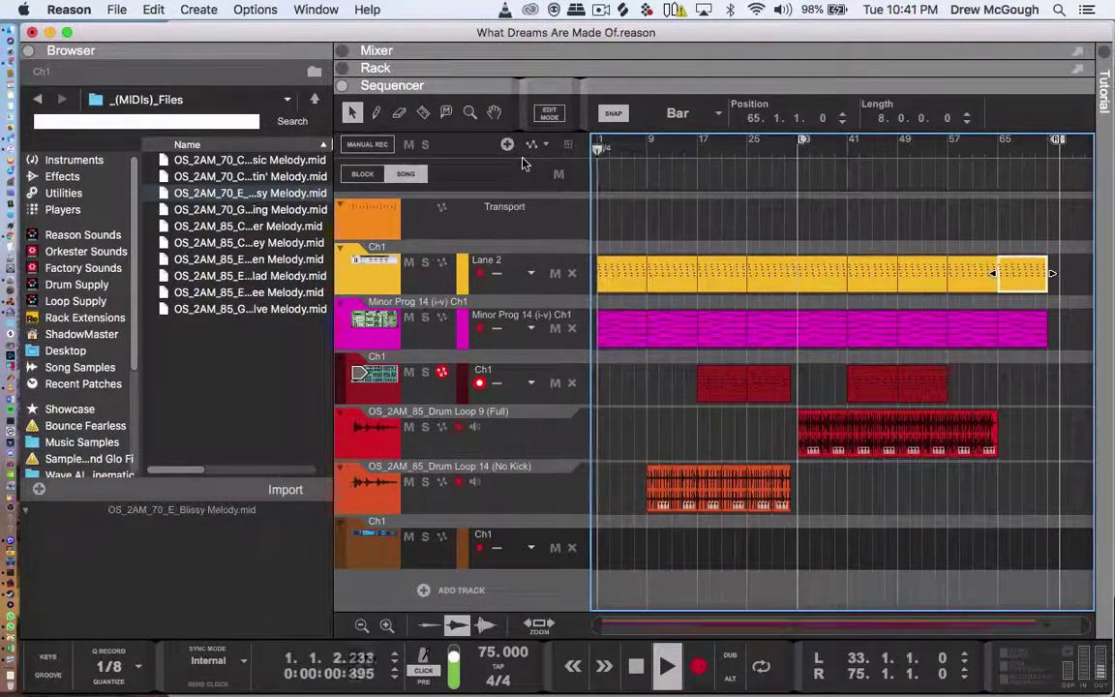
- In the yellow channel's Scales & Chords player, turn off Open Chords and set the number of notes to 2
{"action": "left_click", "coordinate": [619, 62]}
{"action": "scroll", "coordinate": [676, 327], "scroll_direction": "up", "scroll_amount": 15}
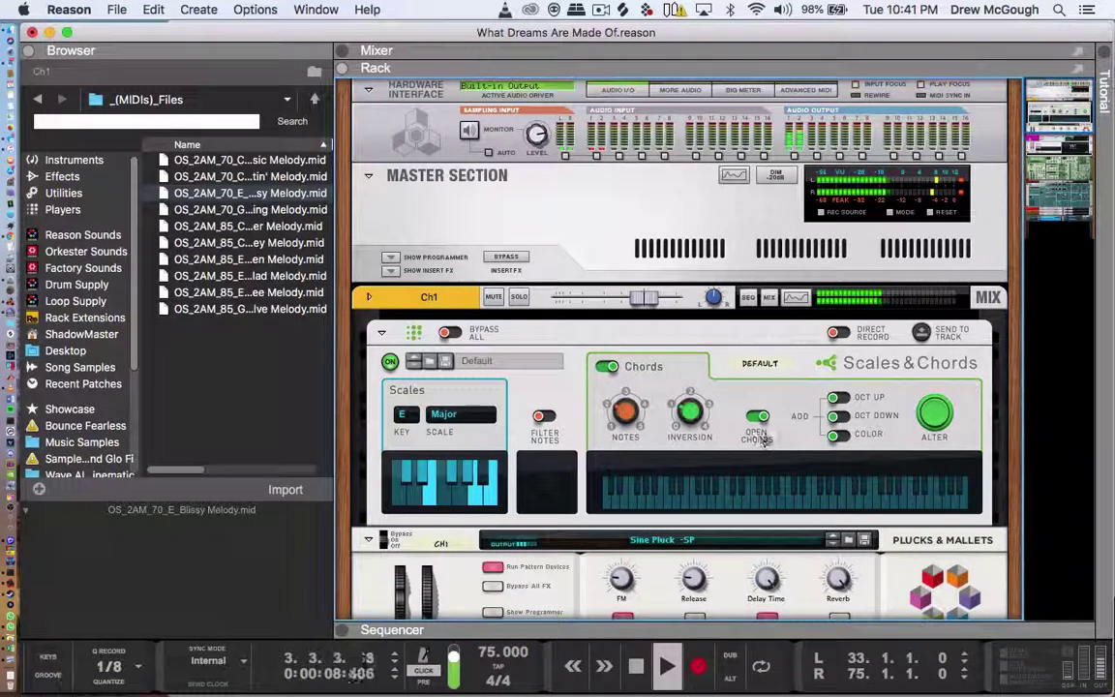
{"action": "left_click", "coordinate": [836, 418]}
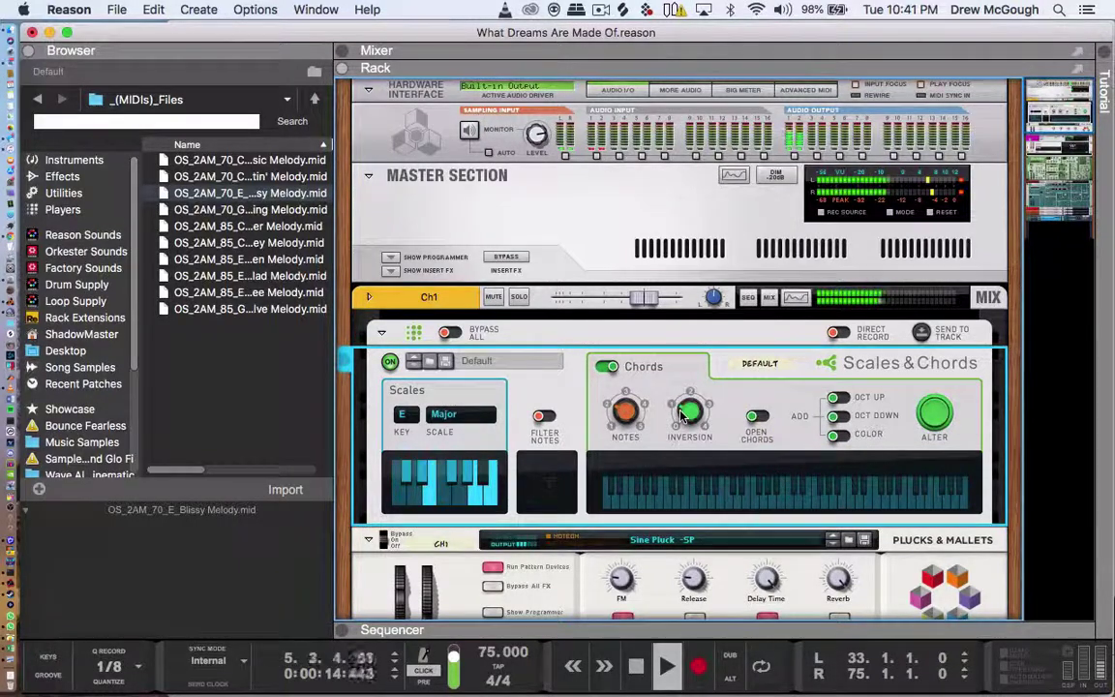
{"action": "mouse_move", "coordinate": [625, 407]}
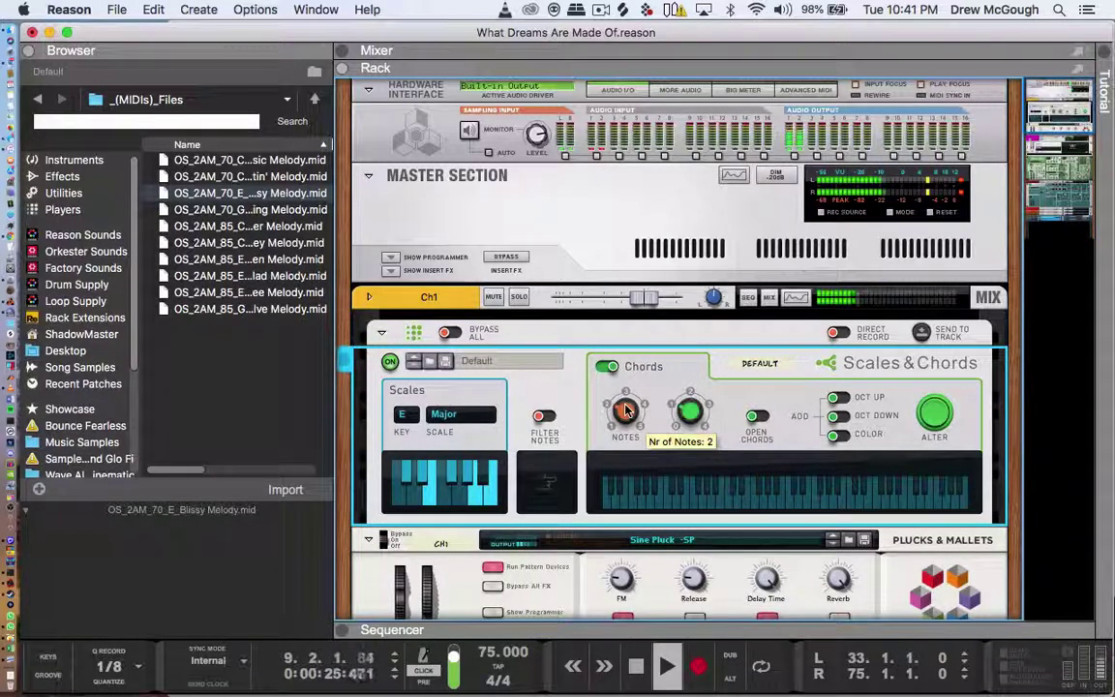
- Raise the Drum Loop 14 (No Kick) channel's level in the rack to -3.65 dB
{"action": "scroll", "coordinate": [681, 479], "scroll_direction": "down", "scroll_amount": 10}
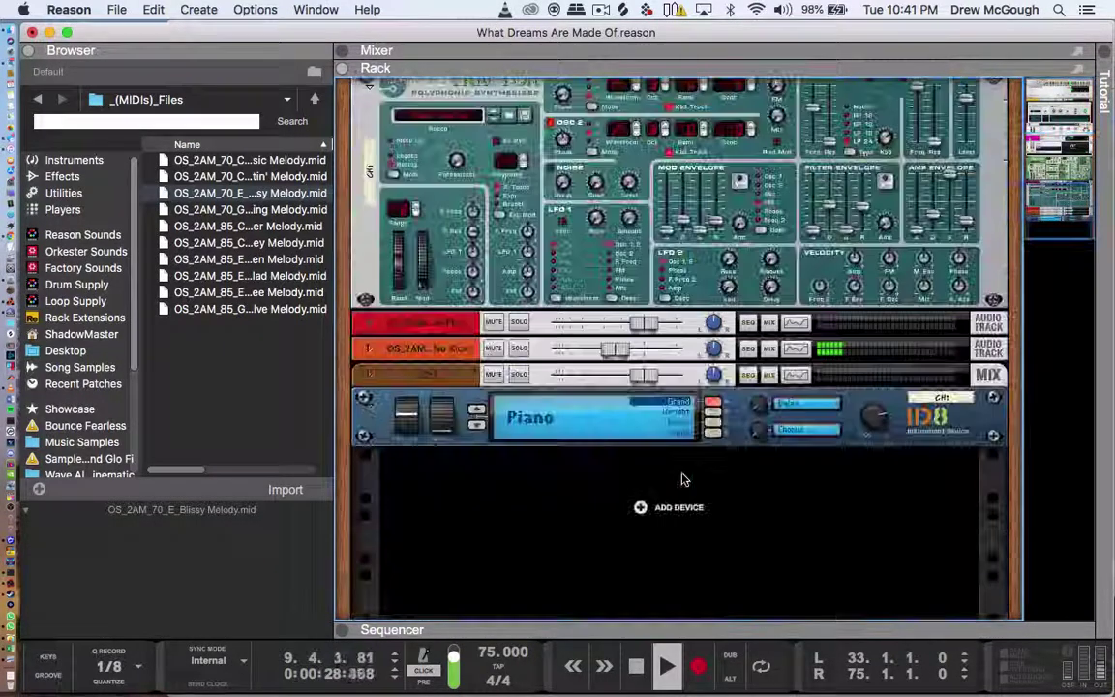
{"action": "left_click_drag", "start_coordinate": [624, 351], "coordinate": [644, 352]}
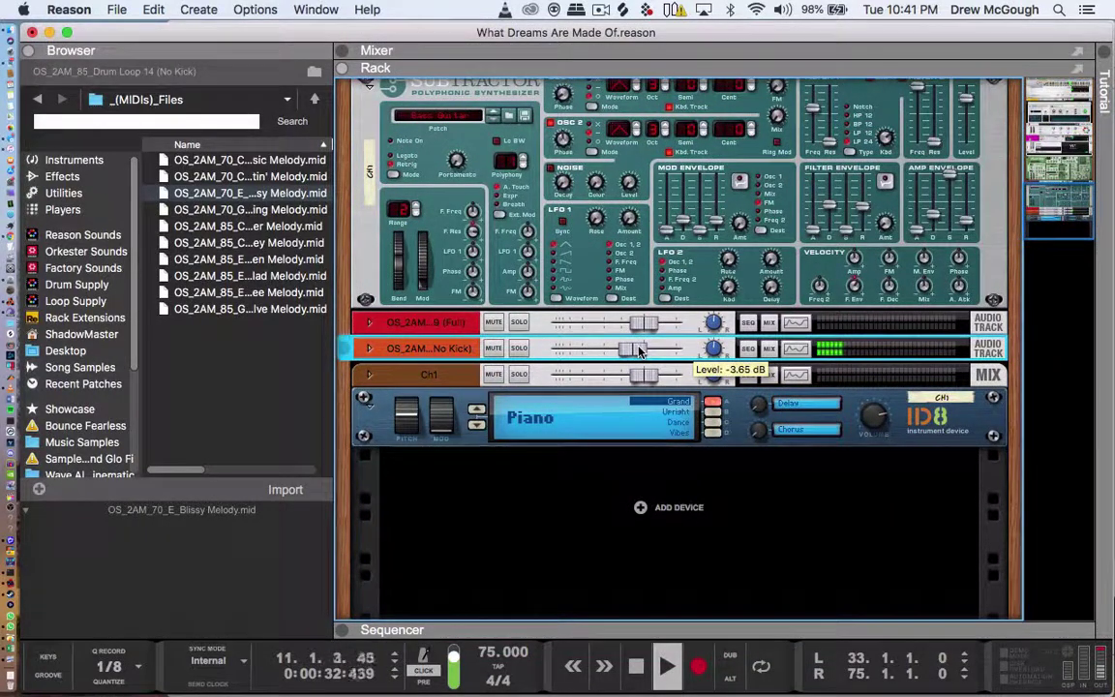
{"action": "scroll", "coordinate": [643, 351], "scroll_direction": "up", "scroll_amount": 10}
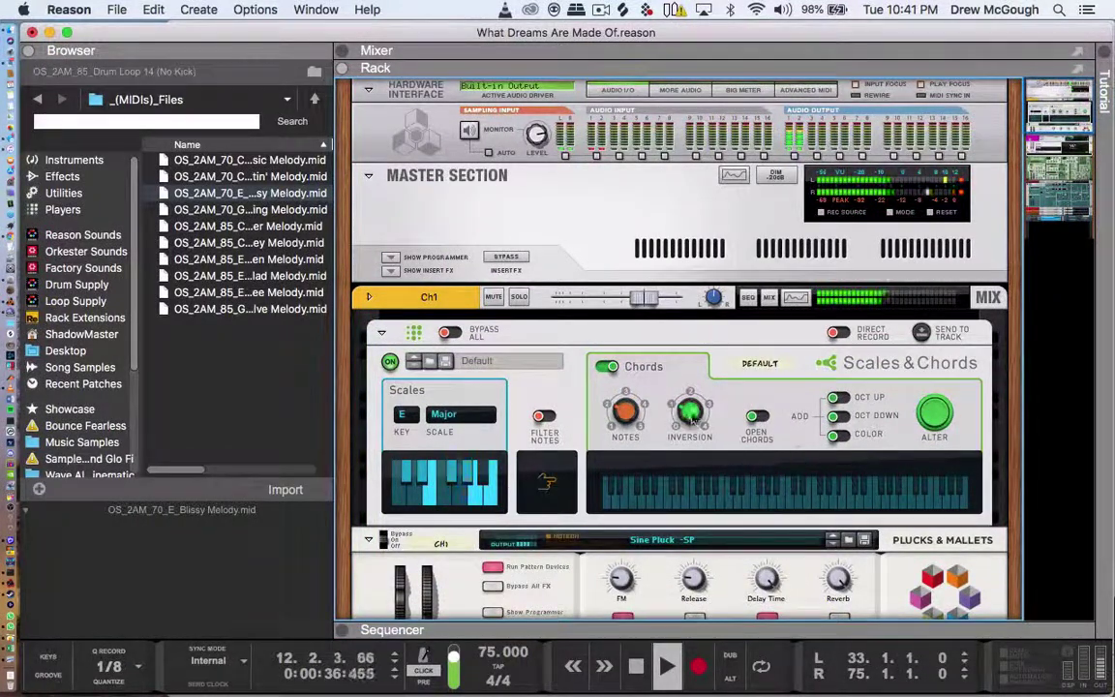
- Turn Open Chords back on in the yellow channel's Scales & Chords player
{"action": "scroll", "coordinate": [689, 426], "scroll_direction": "down", "scroll_amount": 2}
{"action": "left_click", "coordinate": [698, 514]}
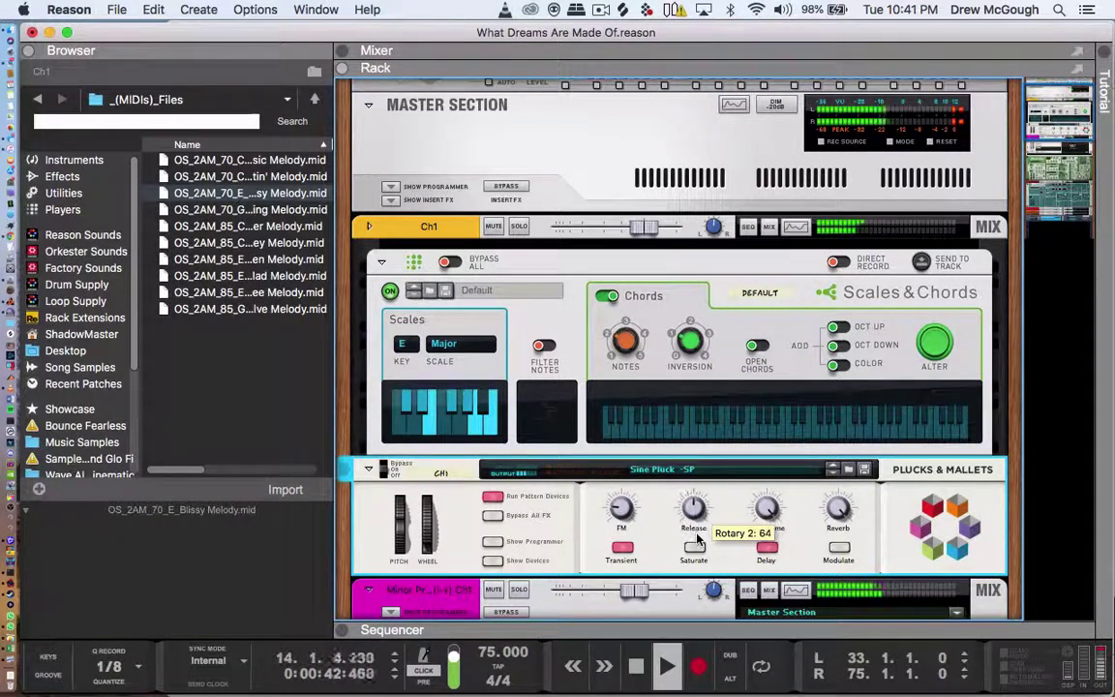
{"action": "left_click_drag", "start_coordinate": [697, 538], "coordinate": [697, 541]}
{"action": "left_click_drag", "start_coordinate": [656, 312], "coordinate": [677, 274]}
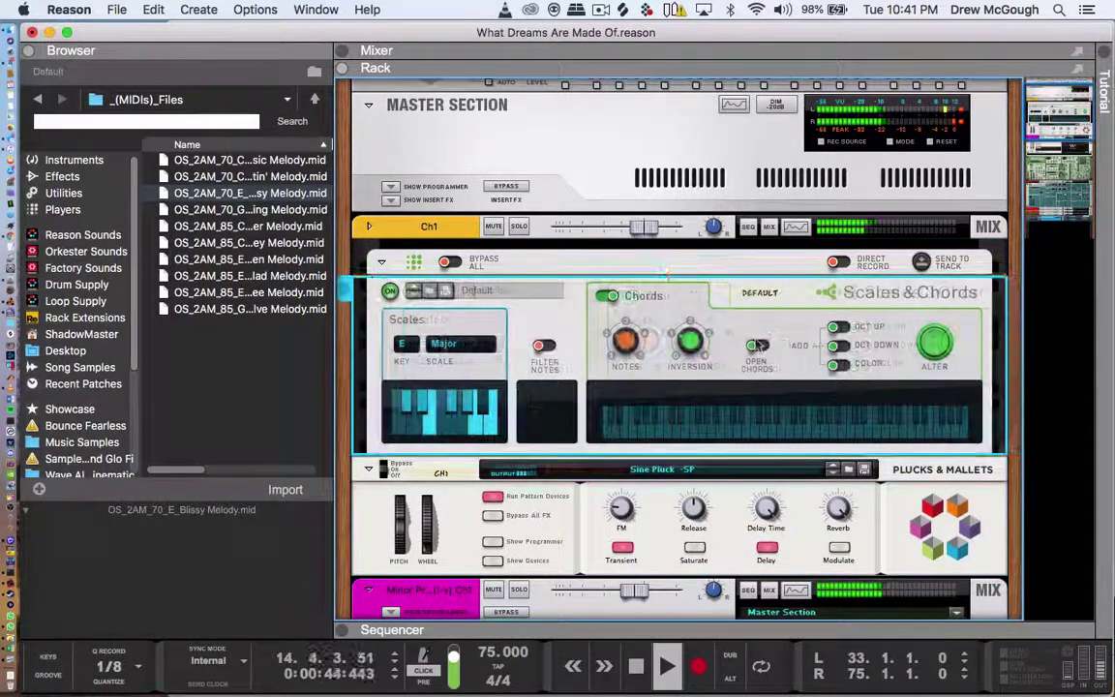
{"action": "left_click_drag", "start_coordinate": [758, 345], "coordinate": [760, 346]}
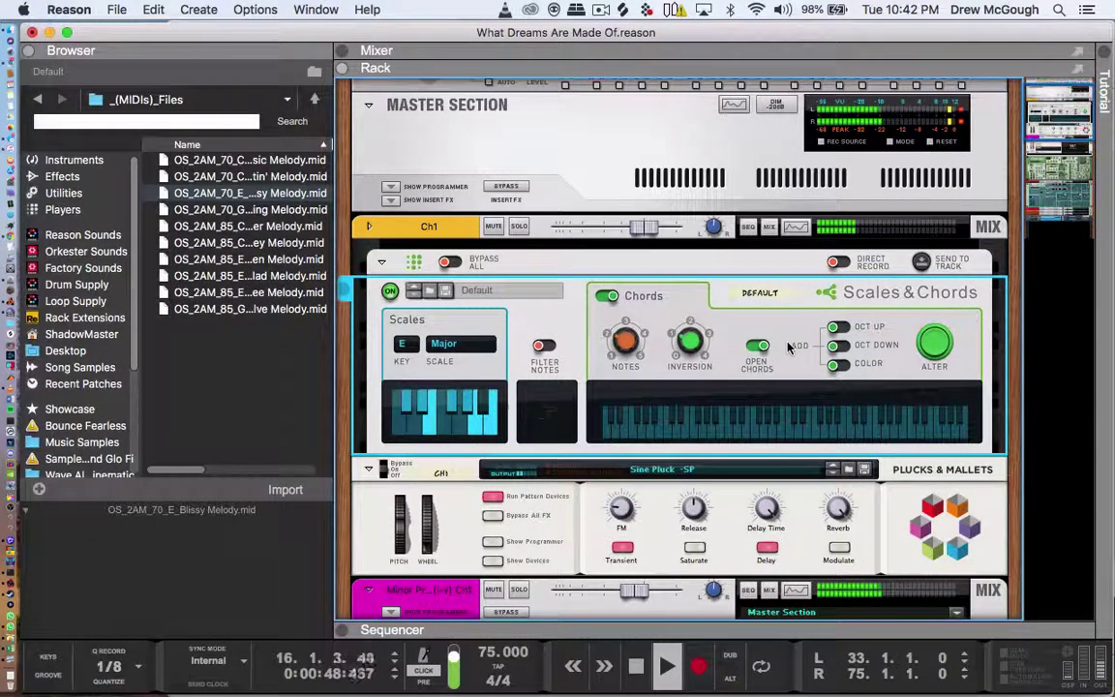
- Solo the yellow channel, try different chord inversions and turn on Oct Down in its Scales & Chords player
{"action": "left_click", "coordinate": [521, 227]}
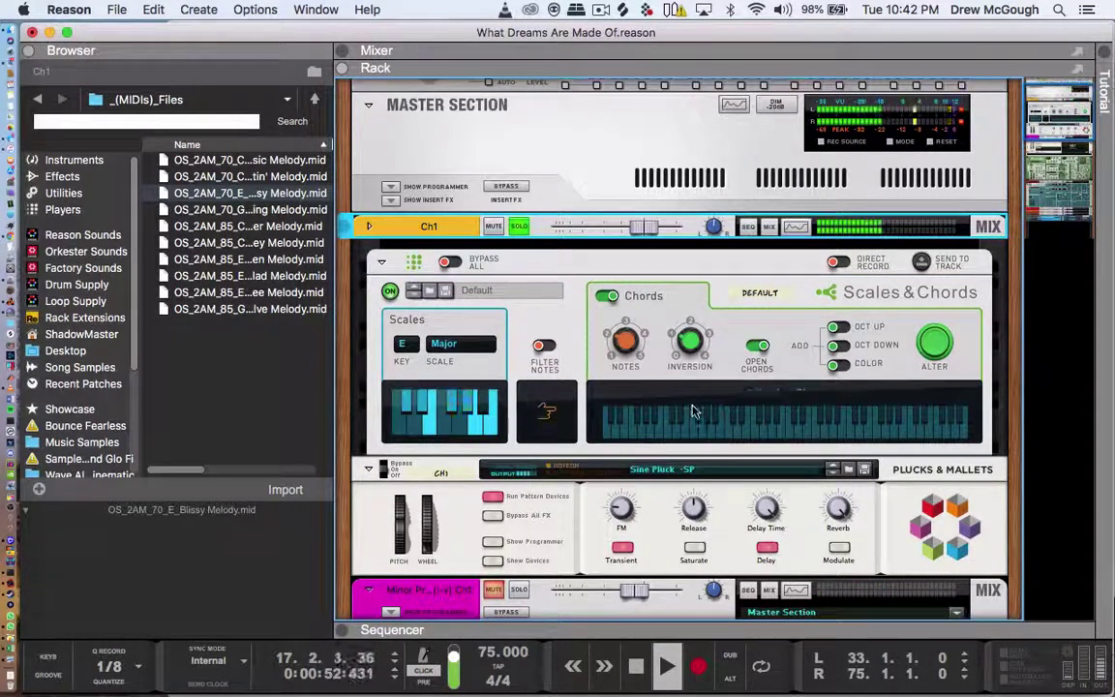
{"action": "left_click", "coordinate": [690, 344]}
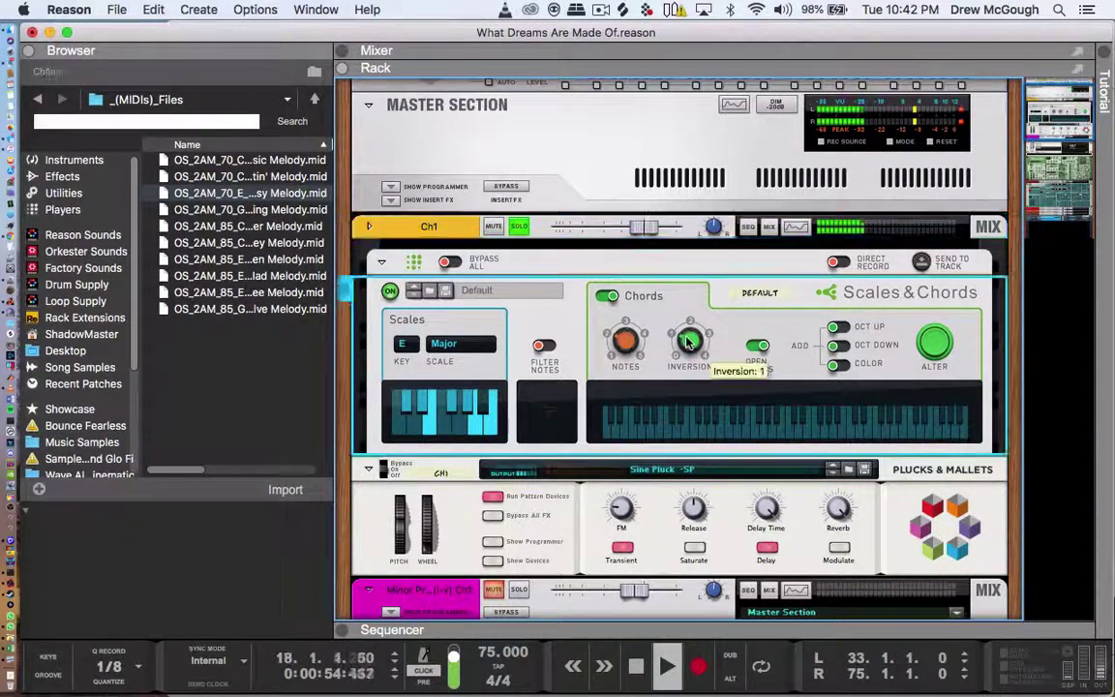
{"action": "left_click_drag", "start_coordinate": [690, 343], "coordinate": [682, 331]}
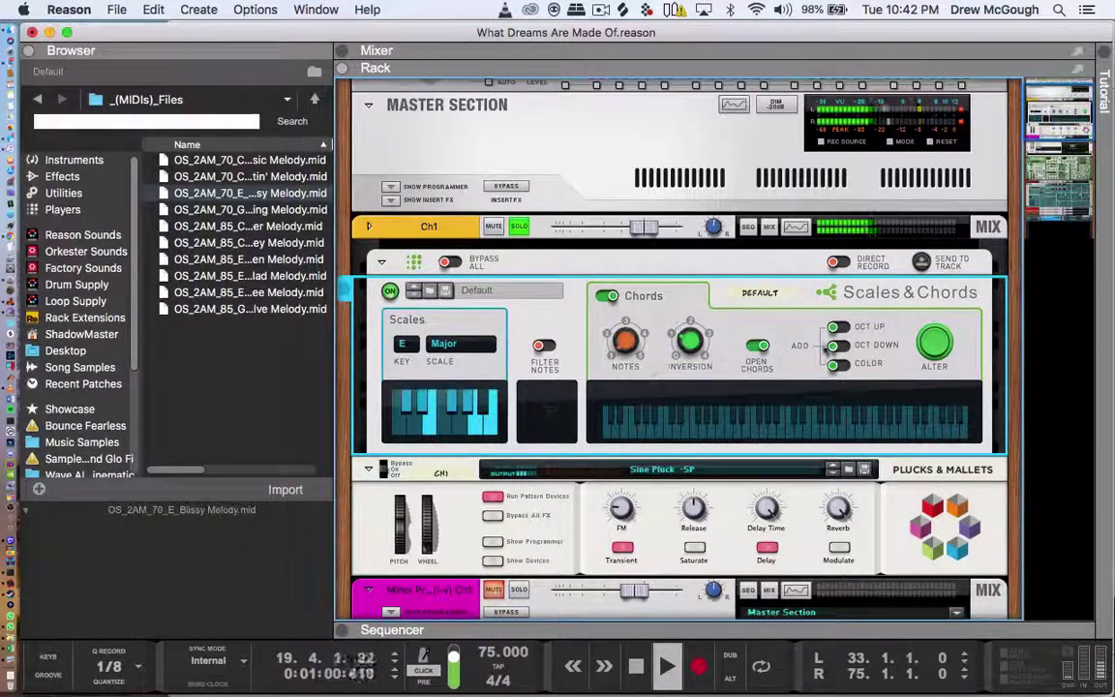
{"action": "left_click", "coordinate": [838, 346]}
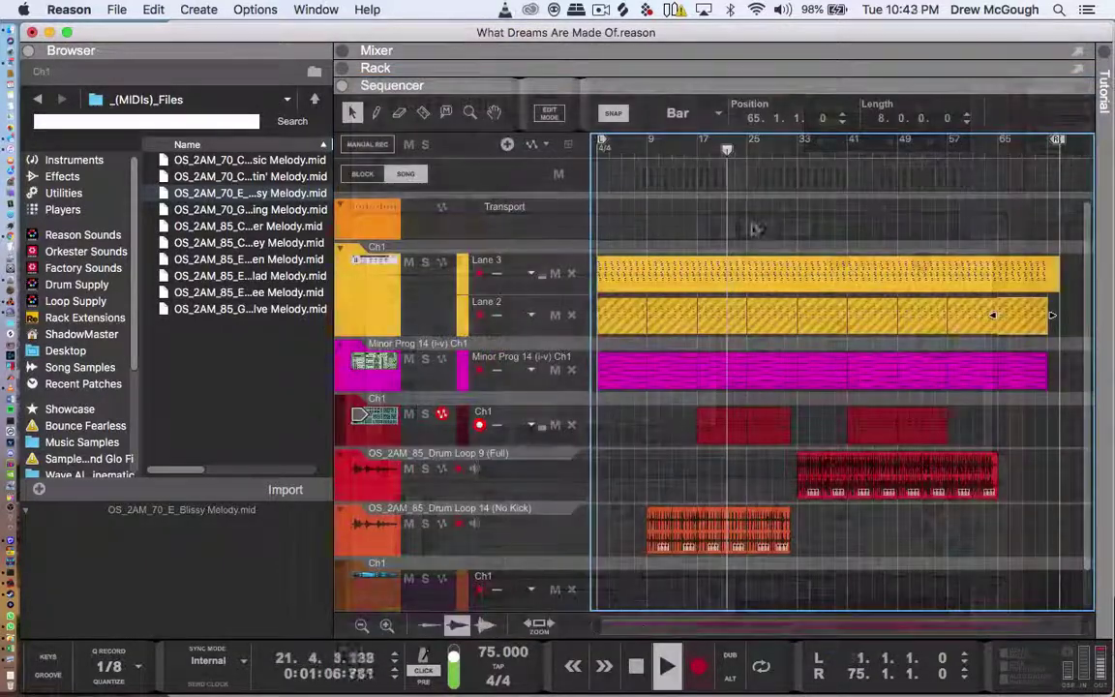
- Inspect the notes sent to yellow Lane 3, return to the arrangement and undo sending them to the track
{"action": "double_click", "coordinate": [748, 272]}
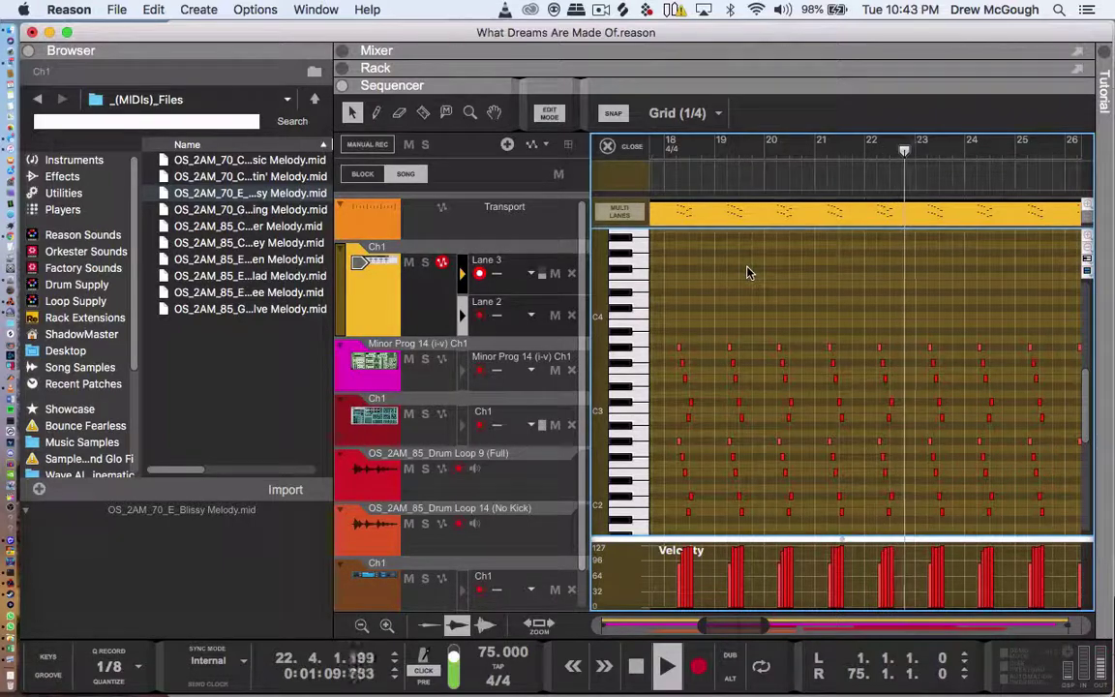
{"action": "key", "text": "super+e"}
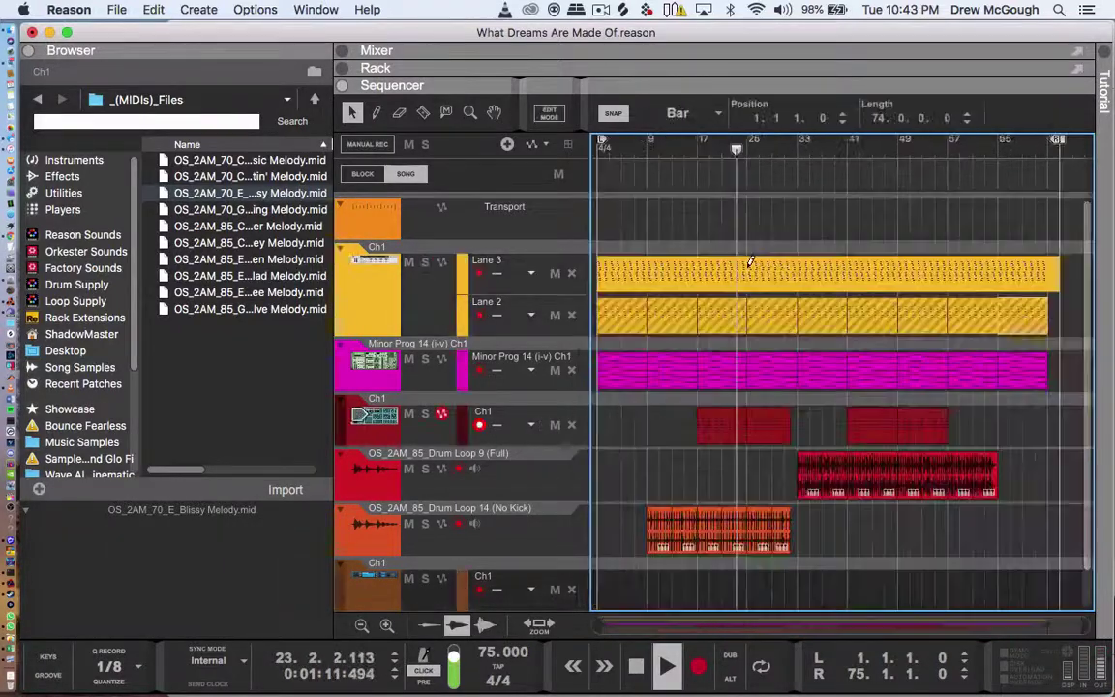
{"action": "key", "text": "super+z"}
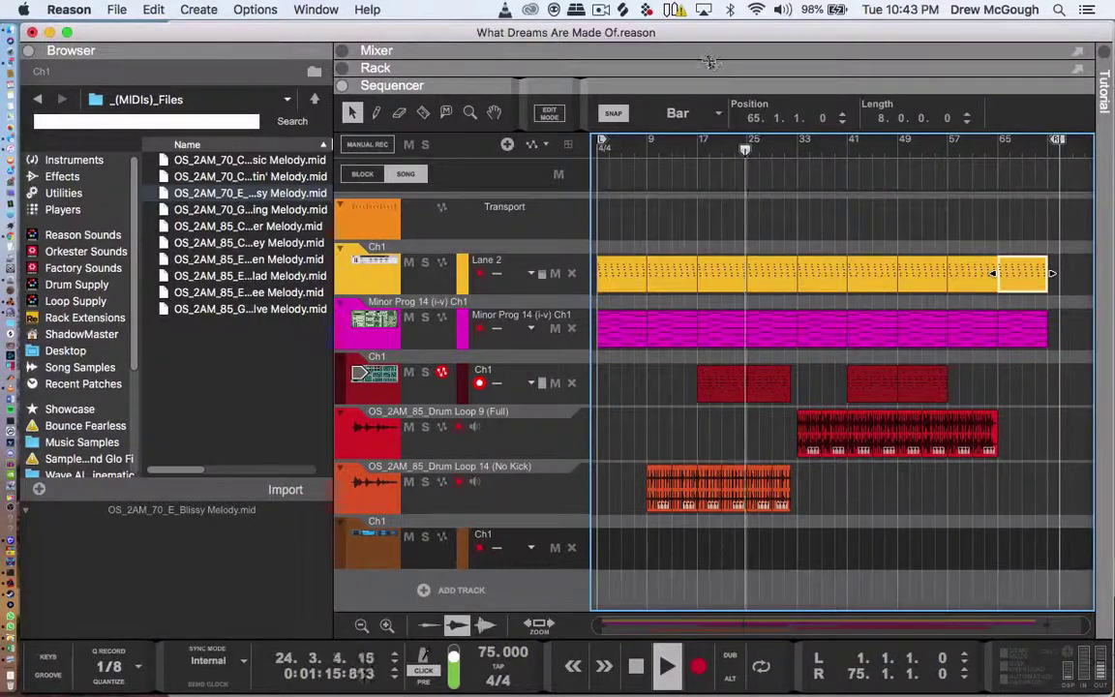
- Unsolo the yellow channel in the rack and set the Subtractor's Filter 1 frequency to 65
{"action": "key", "text": "F6"}
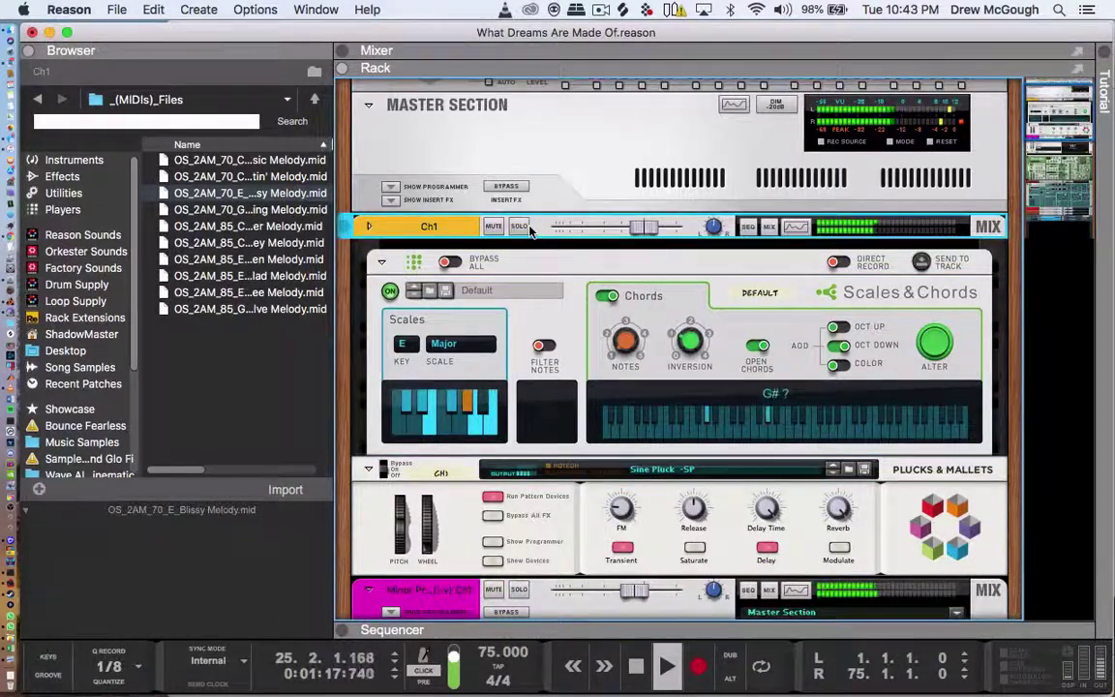
{"action": "left_click", "coordinate": [520, 226]}
{"action": "scroll", "coordinate": [628, 237], "scroll_direction": "down", "scroll_amount": 15}
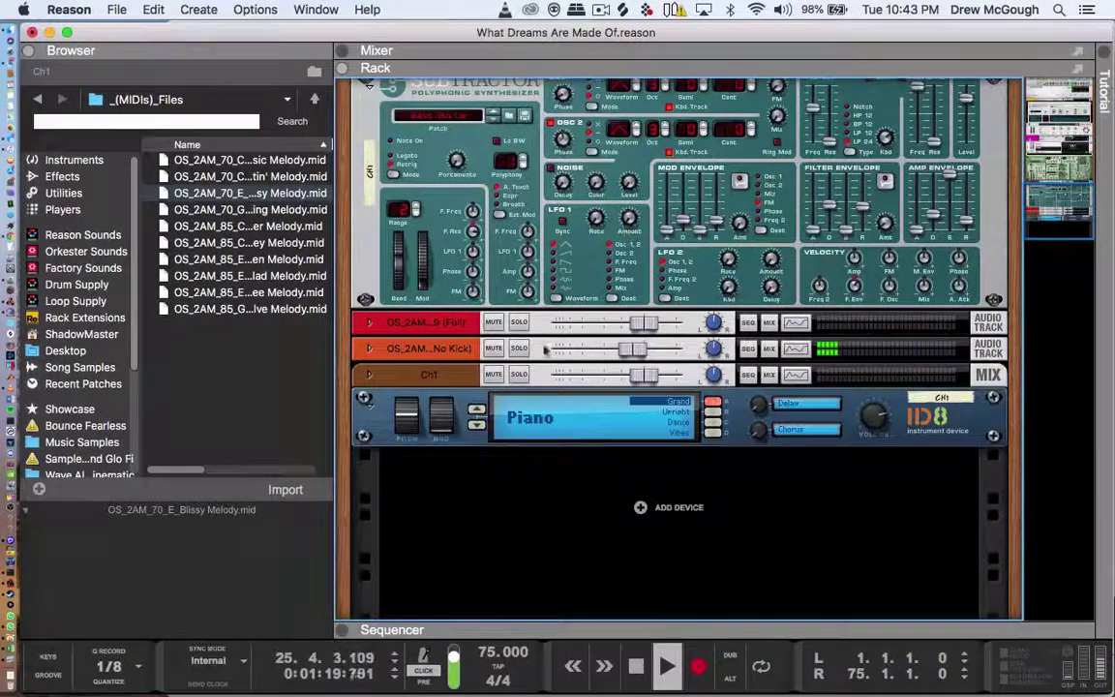
{"action": "scroll", "coordinate": [520, 341], "scroll_direction": "up", "scroll_amount": 5}
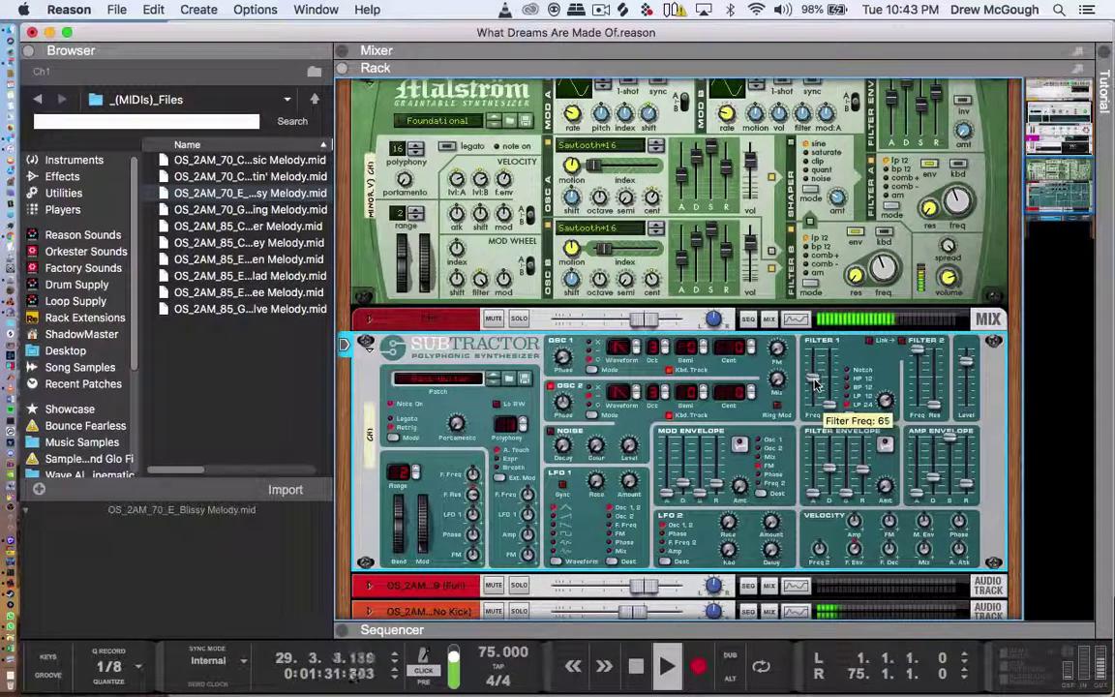
- Turn off Delay on the yellow channel's Sine Pluck instrument
{"action": "scroll", "coordinate": [770, 179], "scroll_direction": "up", "scroll_amount": 10}
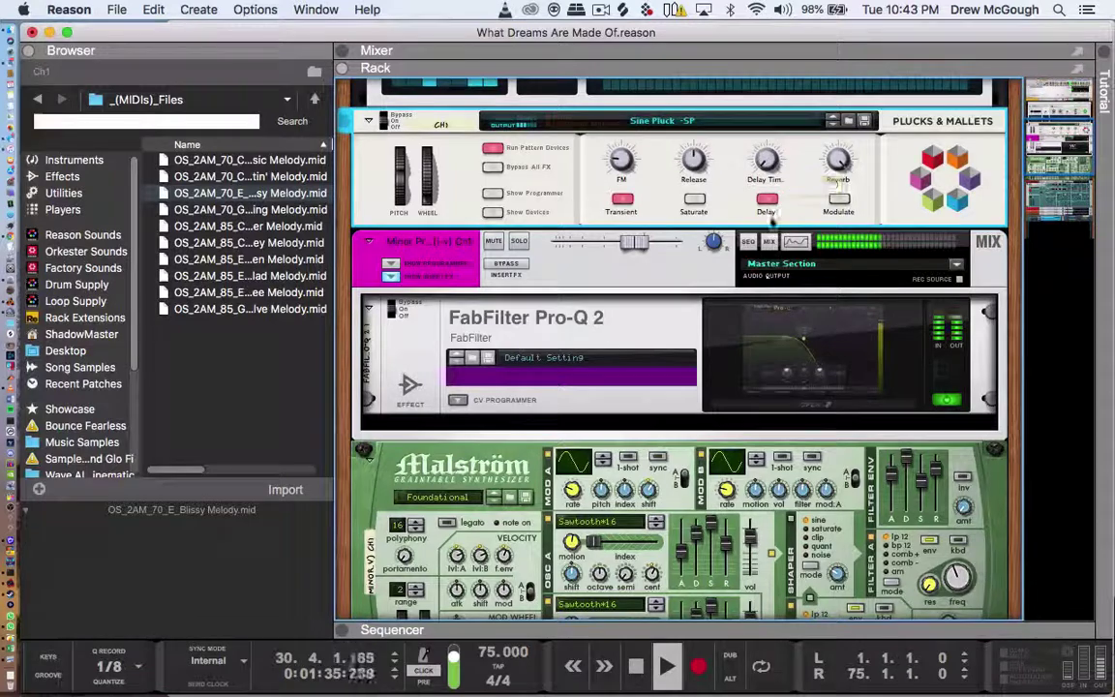
{"action": "scroll", "coordinate": [775, 179], "scroll_direction": "up", "scroll_amount": 4}
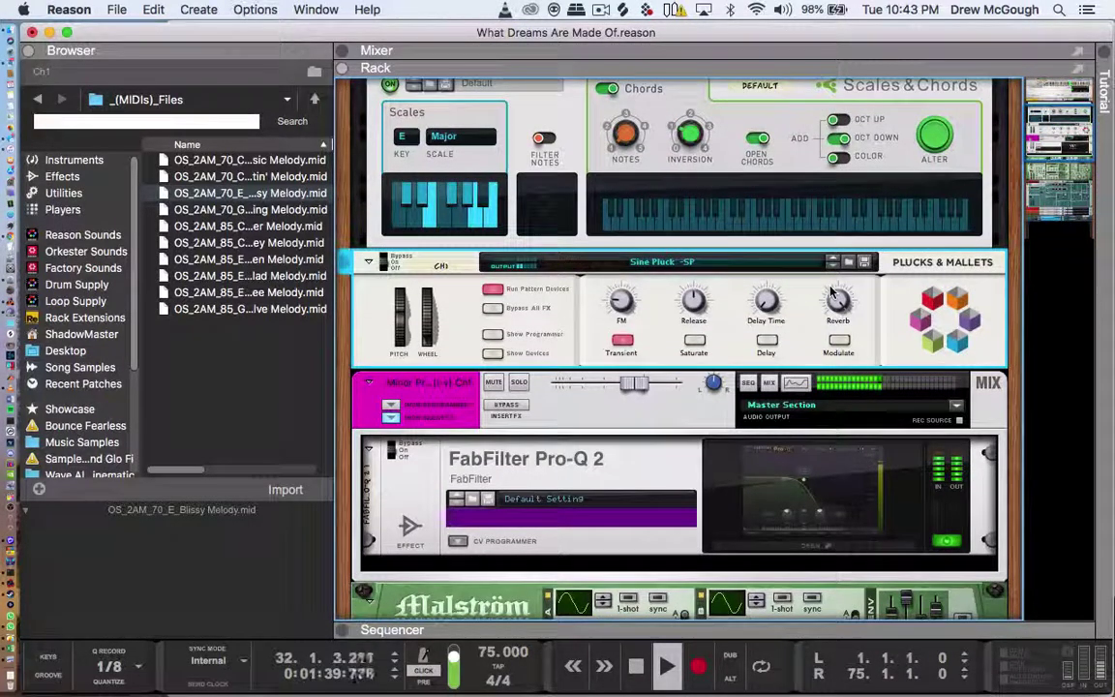
- Return to the arrangement and open the bar 25 clip on yellow Lane 2 to view its notes
{"action": "left_click_drag", "start_coordinate": [862, 631], "coordinate": [856, 114]}
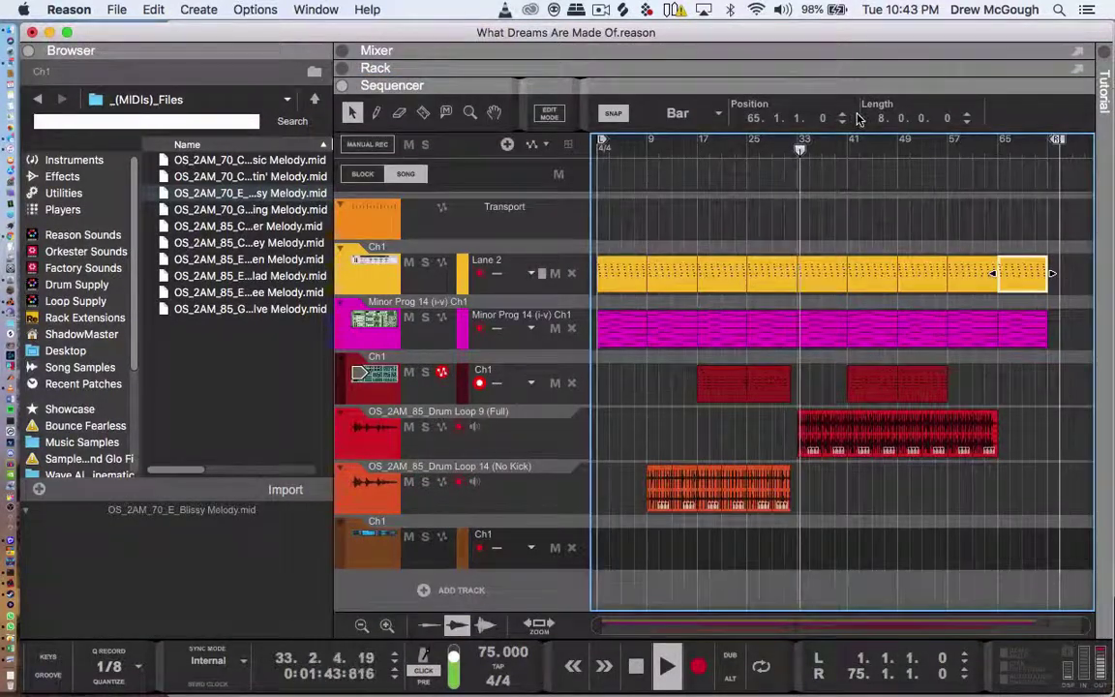
{"action": "double_click", "coordinate": [786, 275]}
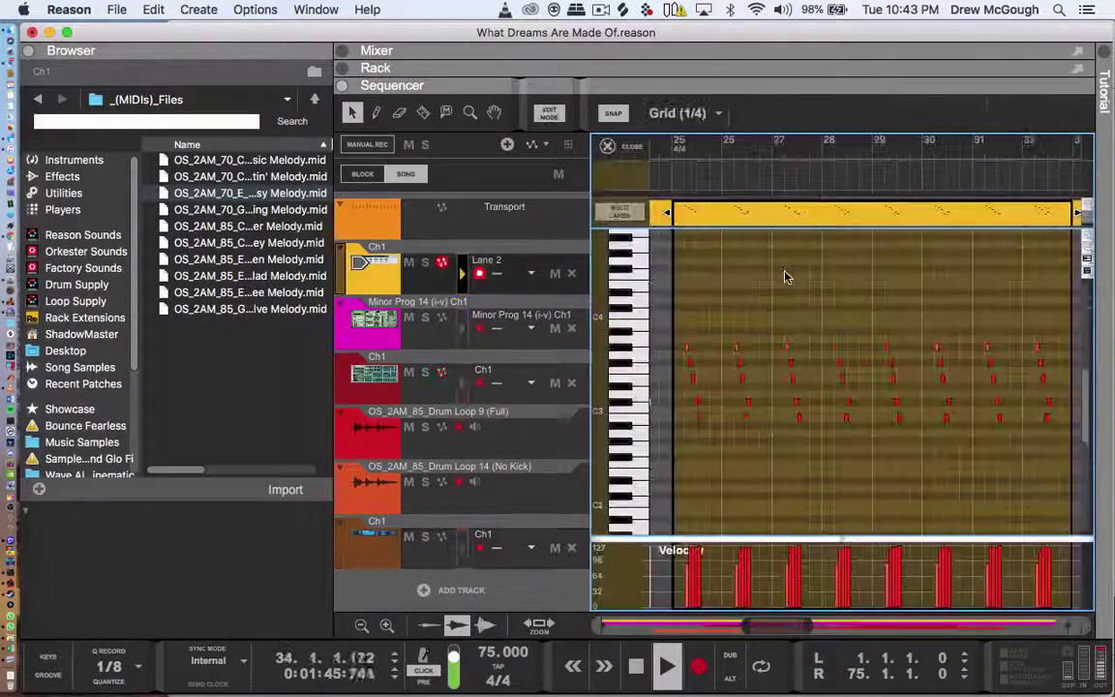
{"action": "scroll", "coordinate": [786, 275], "scroll_direction": "down", "scroll_amount": 10}
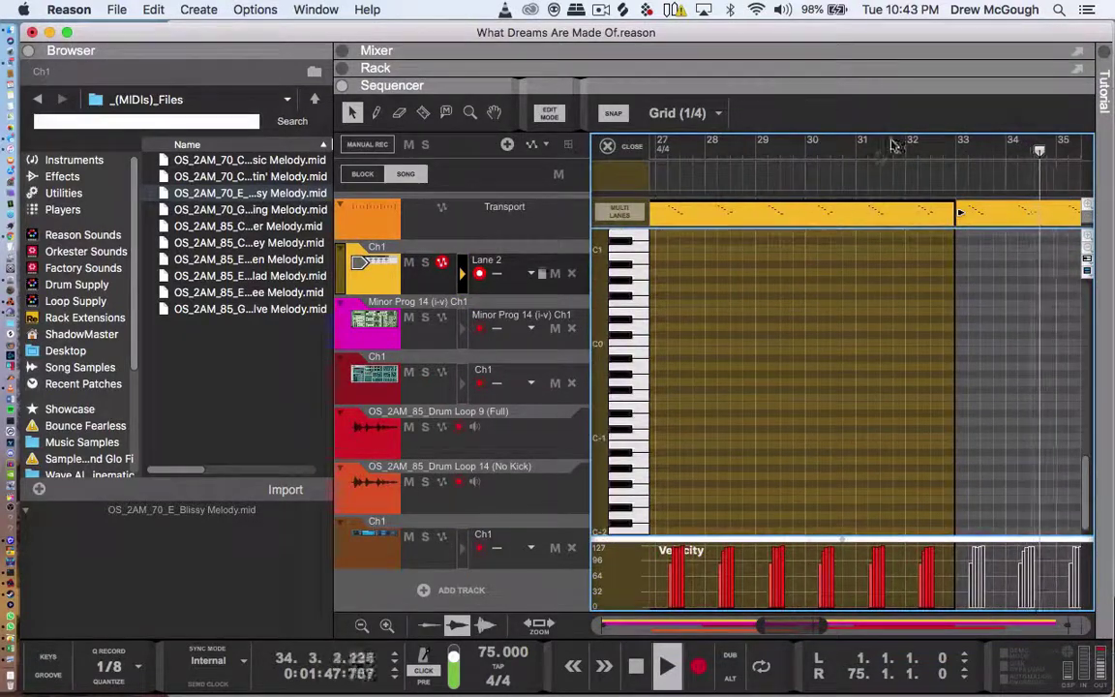
- Lower the master fader slightly in the mixer and return to the sequencer
{"action": "left_click", "coordinate": [903, 49]}
{"action": "left_click_drag", "start_coordinate": [945, 385], "coordinate": [952, 407]}
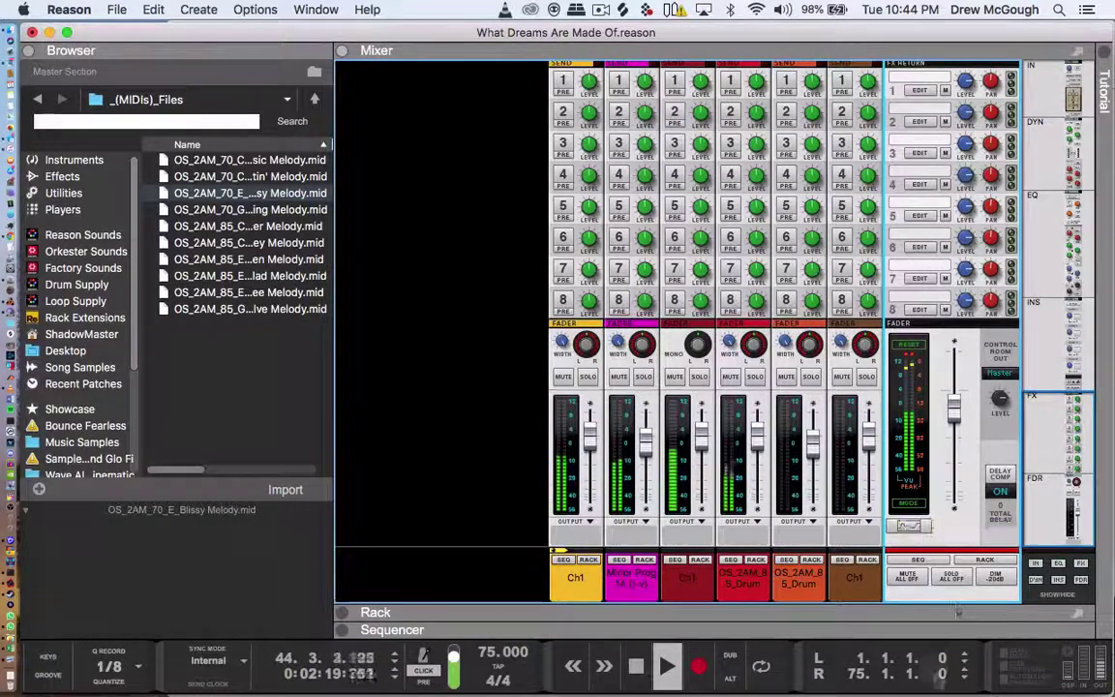
{"action": "left_click", "coordinate": [847, 632]}
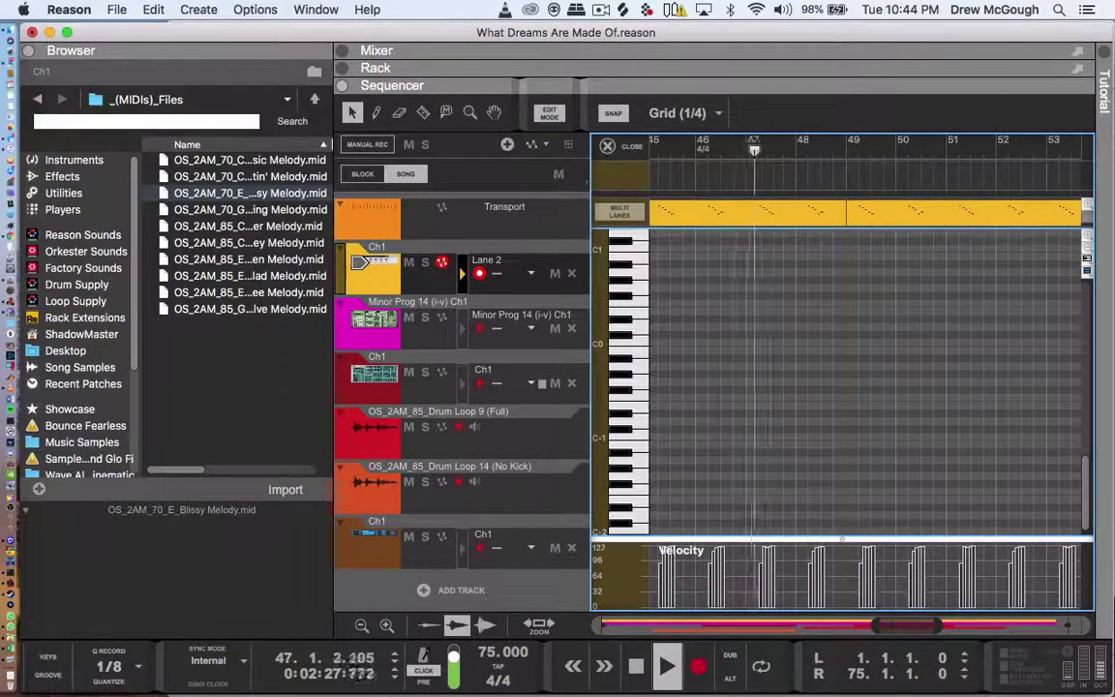
- Adjust the octave options of the yellow Scales & Chords player and send its notes to the track from bar 33 to 75
{"action": "left_click", "coordinate": [644, 63]}
{"action": "scroll", "coordinate": [682, 254], "scroll_direction": "up", "scroll_amount": 5}
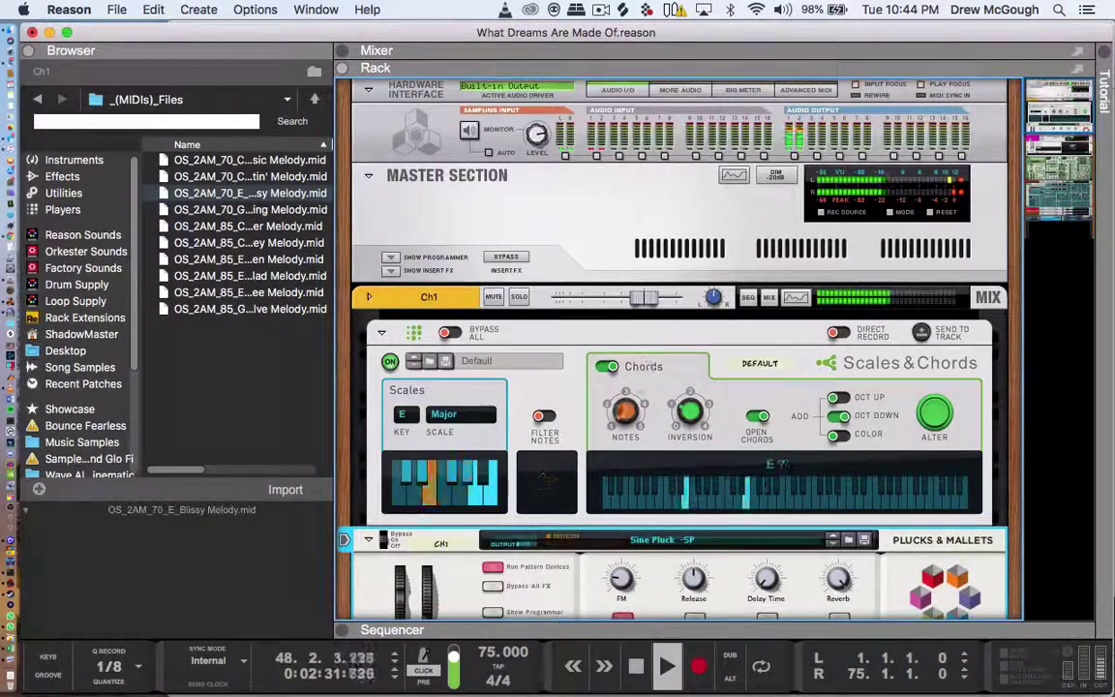
{"action": "left_click", "coordinate": [842, 414]}
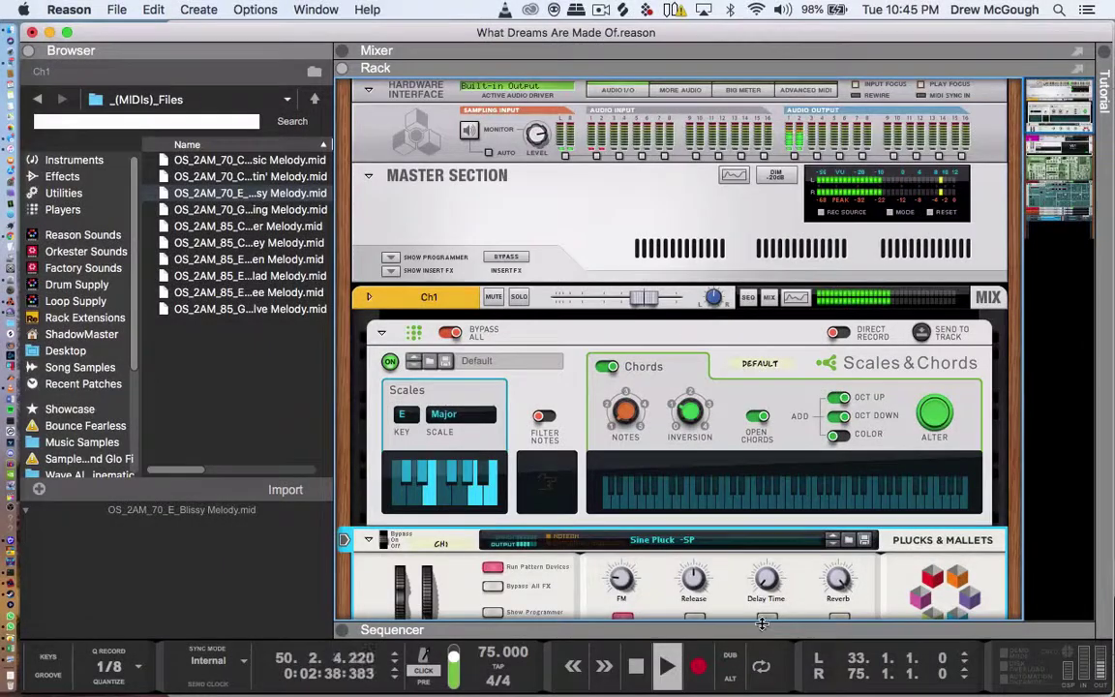
{"action": "double_click", "coordinate": [761, 625]}
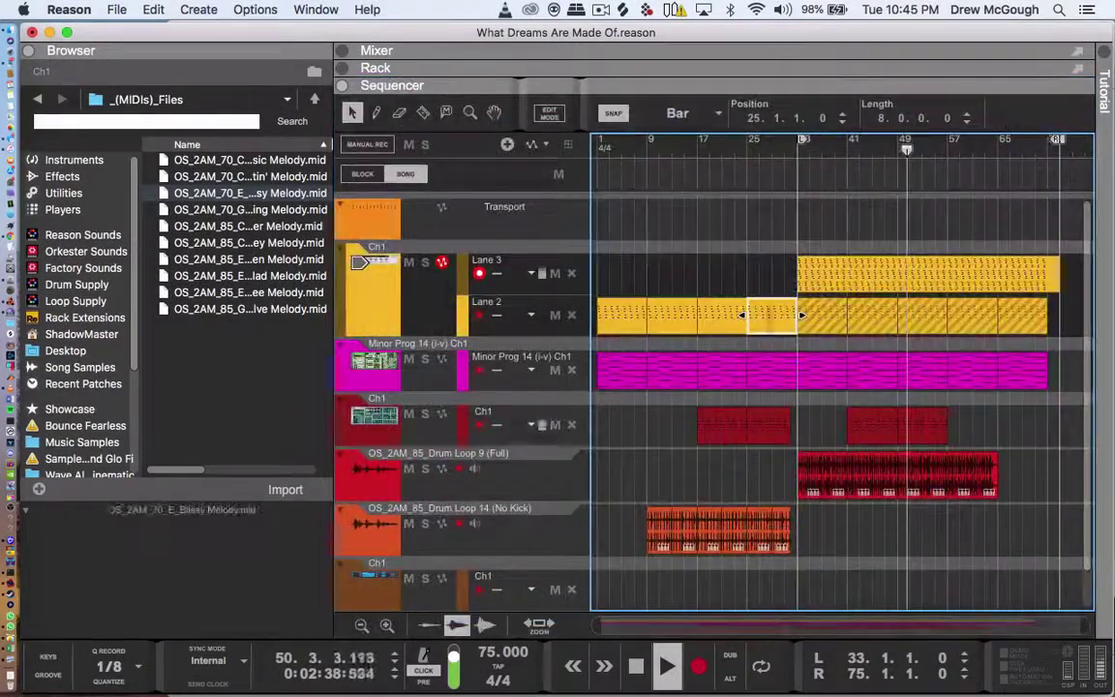
- Delete the muted Lane 2 clips from bar 33 onward and shorten the yellow Lane 3 clip to 40 bars
{"action": "left_click", "coordinate": [741, 141]}
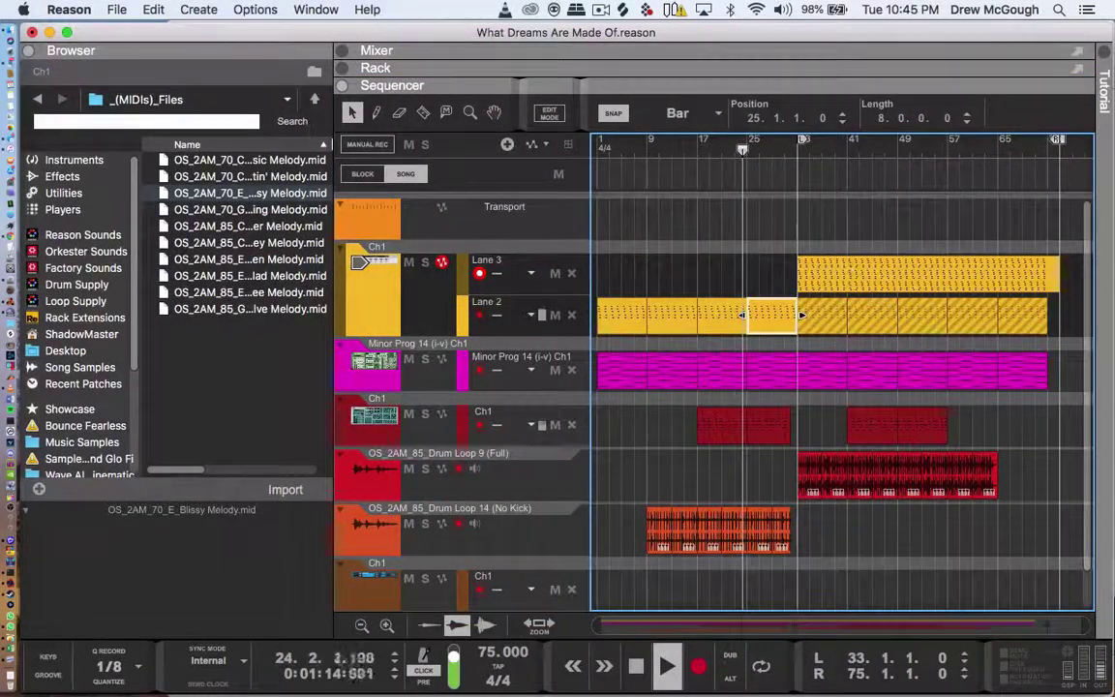
{"action": "left_click_drag", "start_coordinate": [1055, 336], "coordinate": [834, 301]}
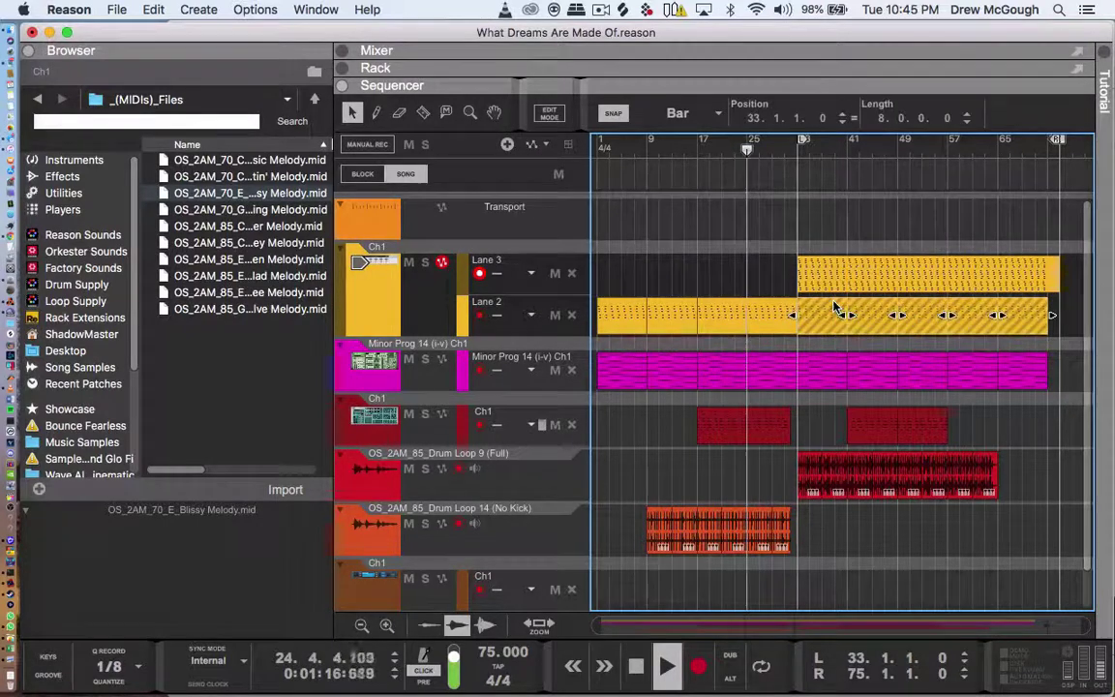
{"action": "key", "text": "Delete"}
{"action": "left_click", "coordinate": [1058, 276]}
{"action": "left_click_drag", "start_coordinate": [1062, 275], "coordinate": [1051, 278]}
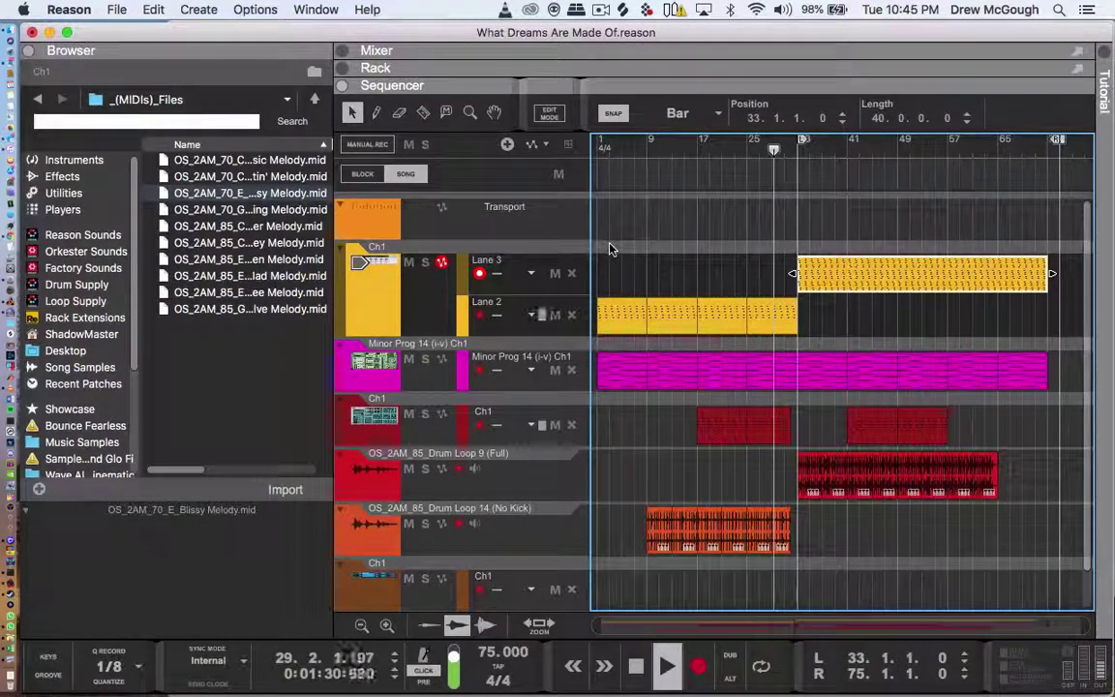
- Raise the yellow Ch1 mix channel's level to 4.28 dB in the rack and return to the sequencer
{"action": "left_click", "coordinate": [645, 70]}
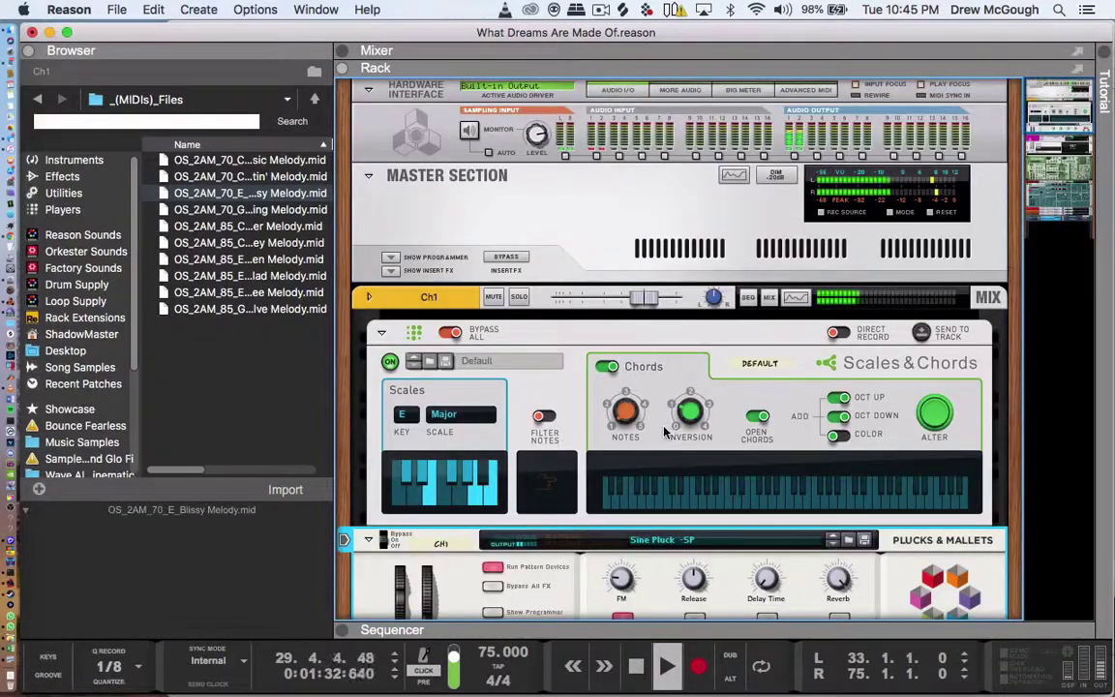
{"action": "scroll", "coordinate": [592, 306], "scroll_direction": "down", "scroll_amount": 5}
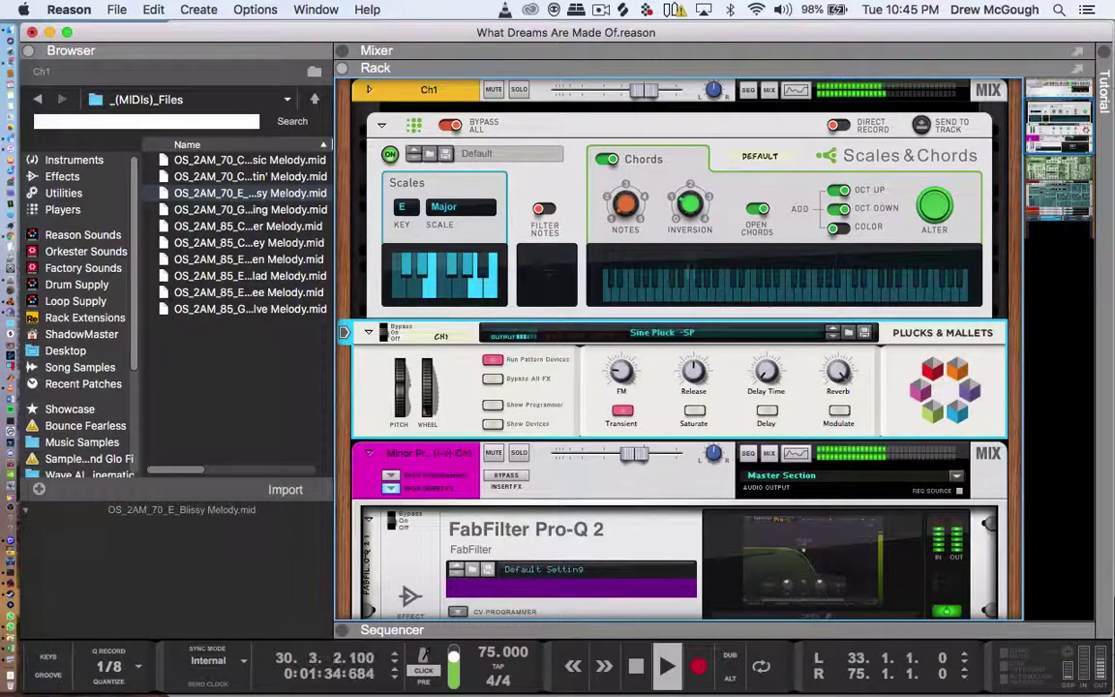
{"action": "left_click_drag", "start_coordinate": [644, 92], "coordinate": [664, 92]}
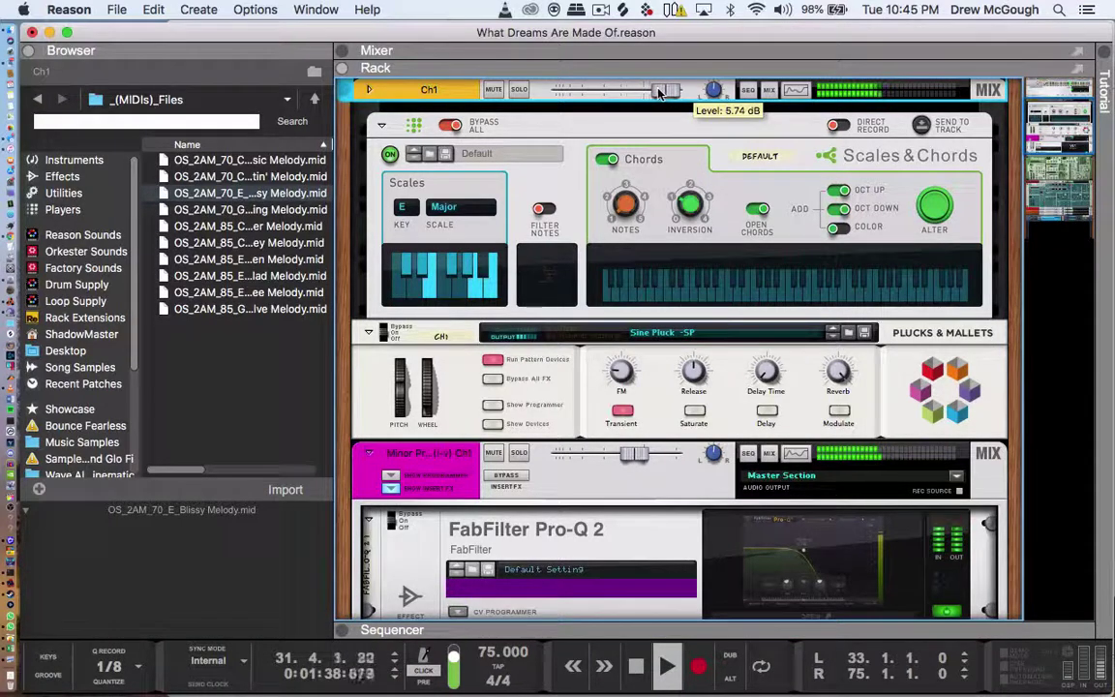
{"action": "left_click_drag", "start_coordinate": [660, 92], "coordinate": [653, 92]}
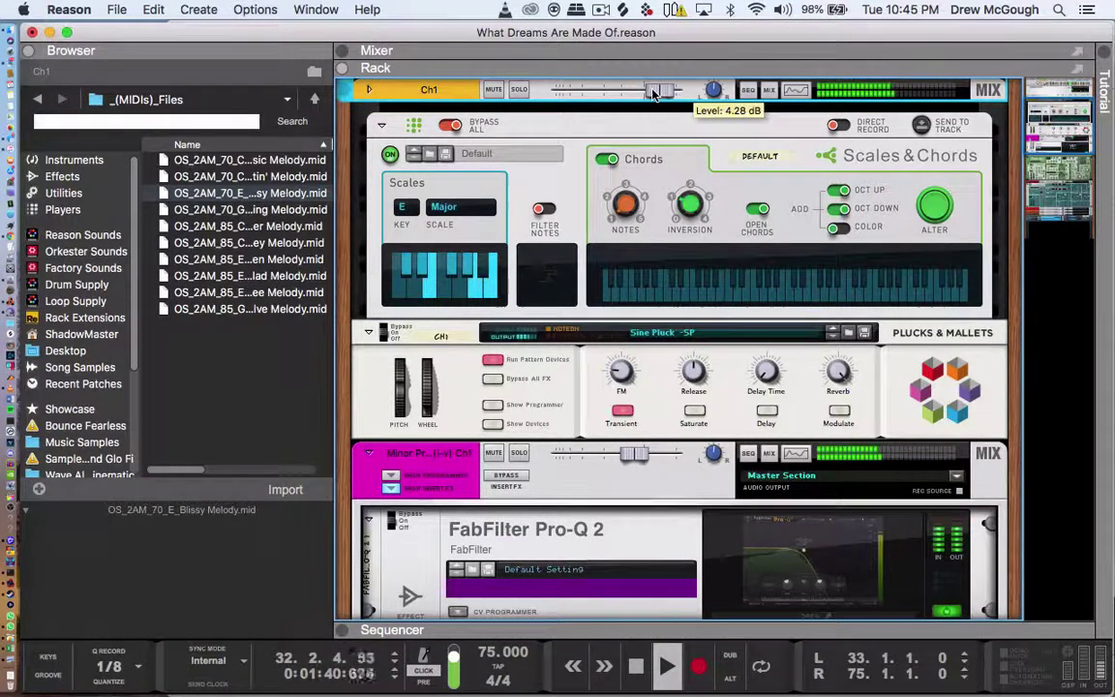
{"action": "left_click", "coordinate": [756, 627]}
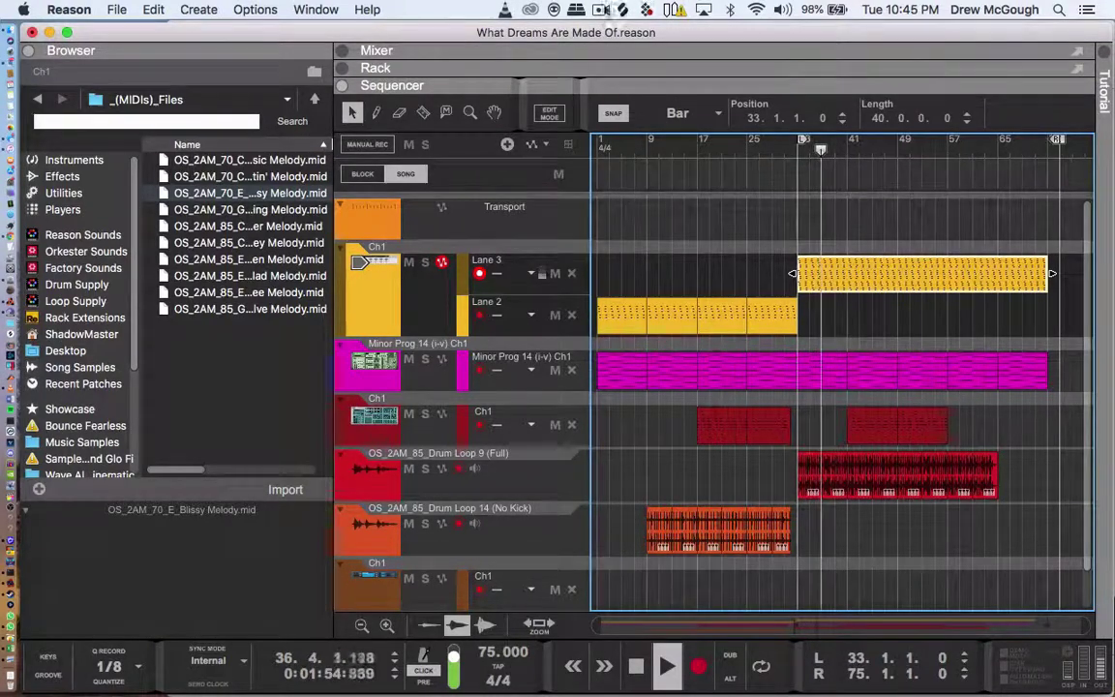
{"action": "left_click", "coordinate": [602, 10]}
{"action": "left_click", "coordinate": [755, 341]}
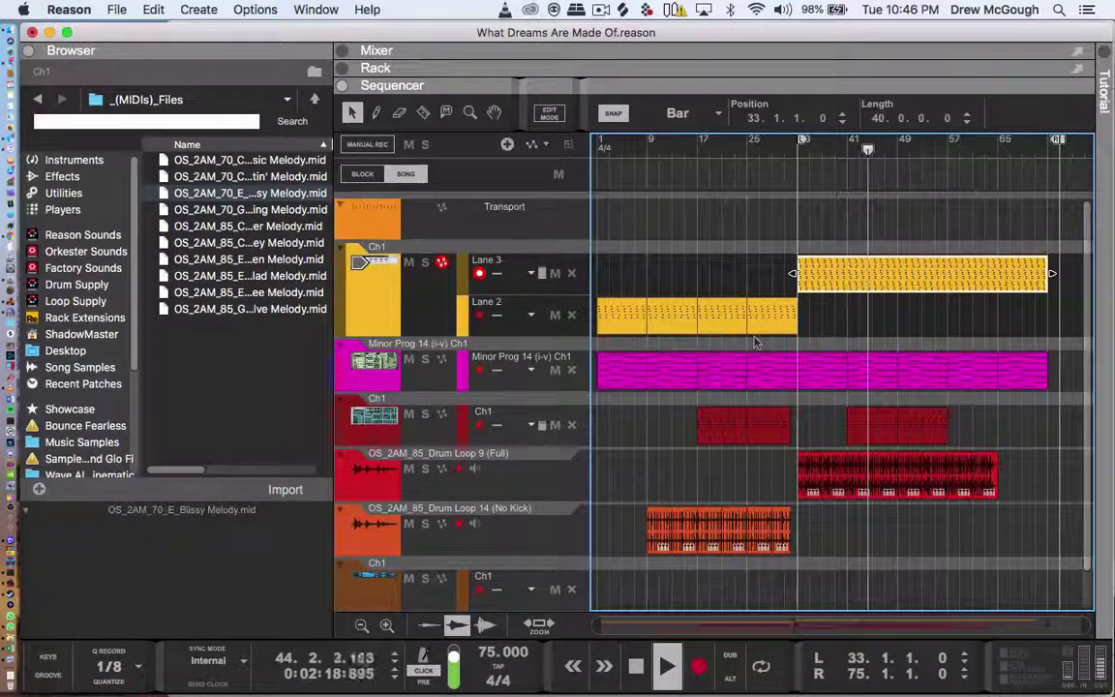
- Examine the notes of the yellow Lane 3 clip alongside the Lane 2 notes before bar 33, and return to the arrangement
{"action": "double_click", "coordinate": [953, 276]}
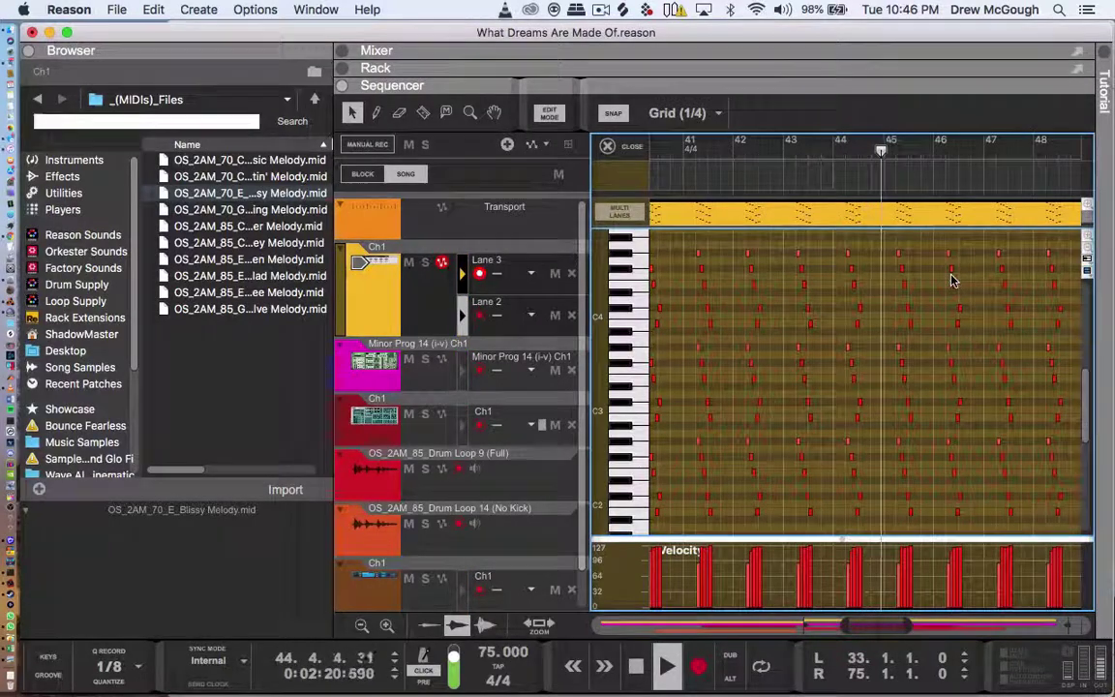
{"action": "key", "text": "z"}
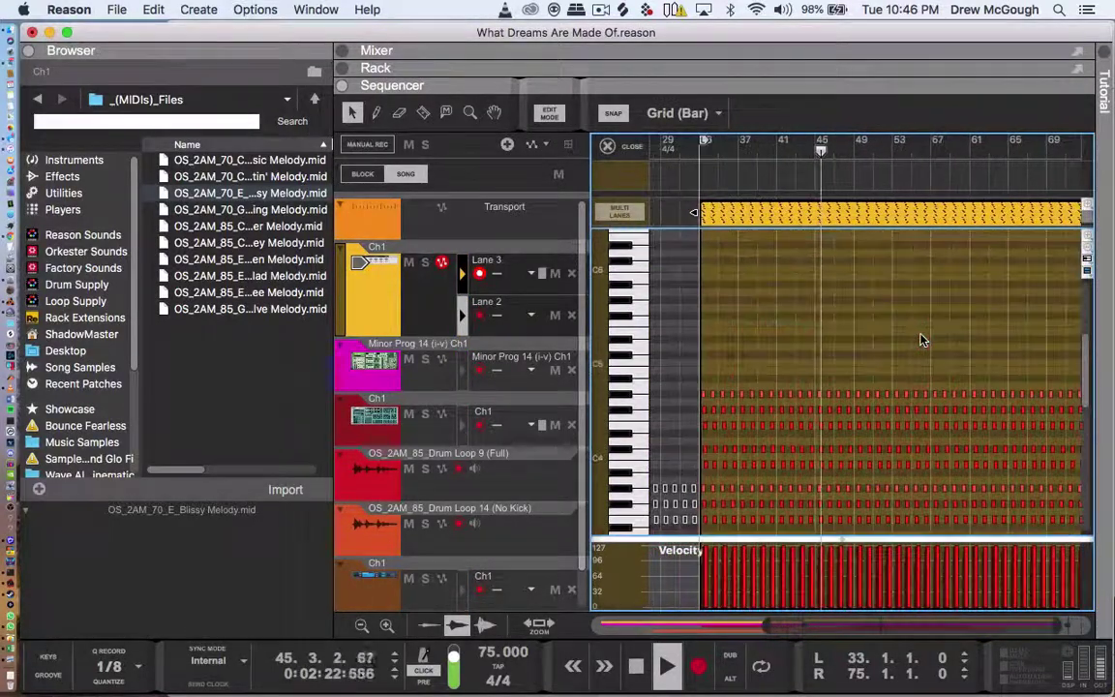
{"action": "scroll", "coordinate": [922, 339], "scroll_direction": "left", "scroll_amount": 5}
{"action": "scroll", "coordinate": [921, 339], "scroll_direction": "up", "scroll_amount": 2}
{"action": "scroll", "coordinate": [921, 339], "scroll_direction": "down", "scroll_amount": 3}
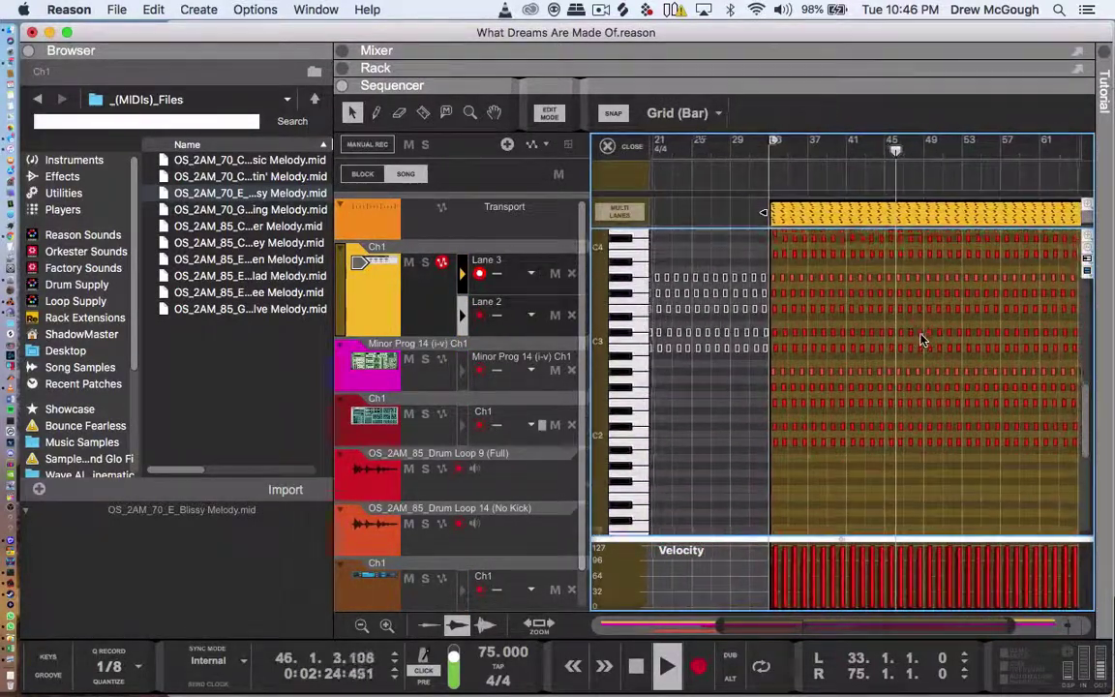
{"action": "scroll", "coordinate": [922, 339], "scroll_direction": "right", "scroll_amount": 2}
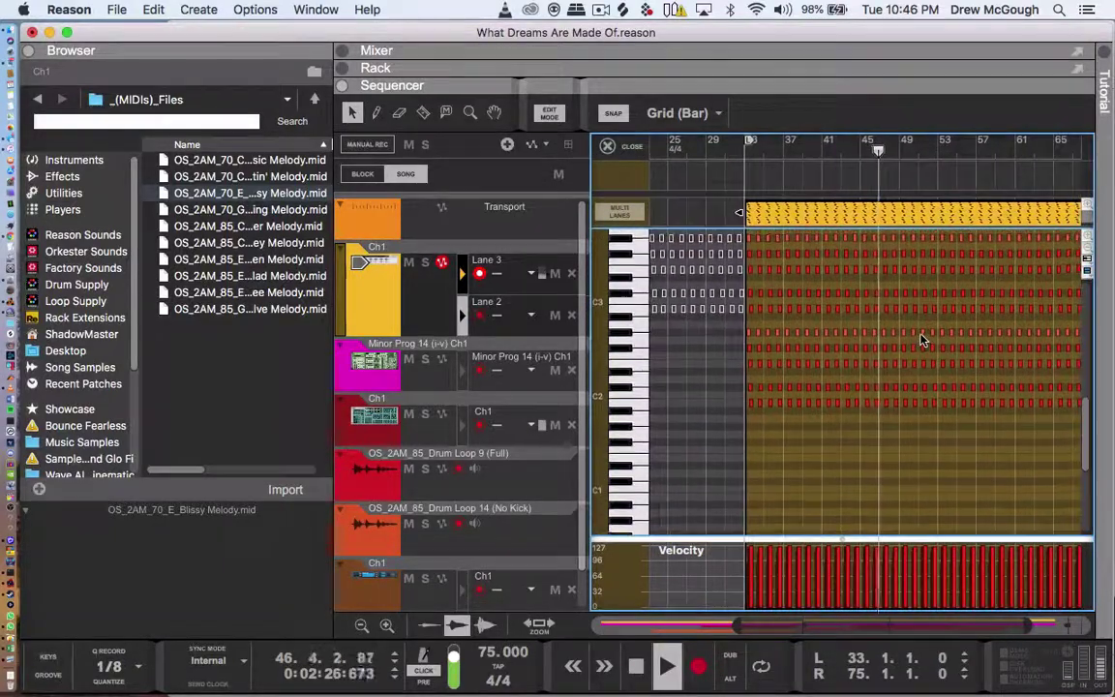
{"action": "scroll", "coordinate": [922, 339], "scroll_direction": "up", "scroll_amount": 1}
{"action": "scroll", "coordinate": [921, 339], "scroll_direction": "right", "scroll_amount": 3}
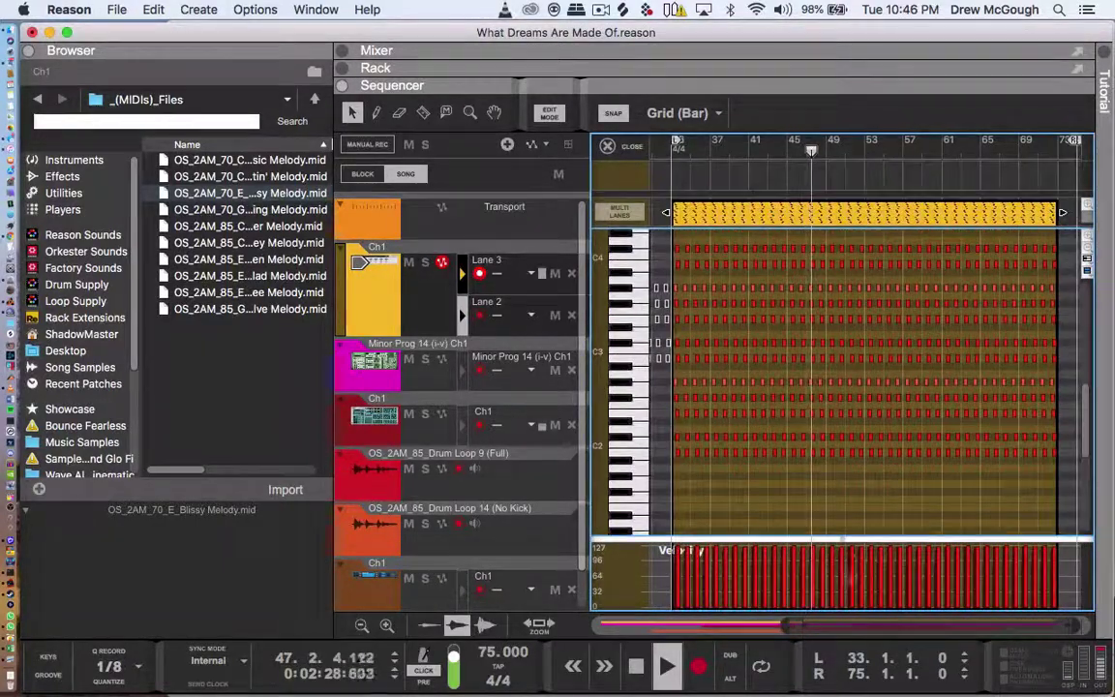
{"action": "left_click_drag", "start_coordinate": [784, 628], "coordinate": [1059, 612]}
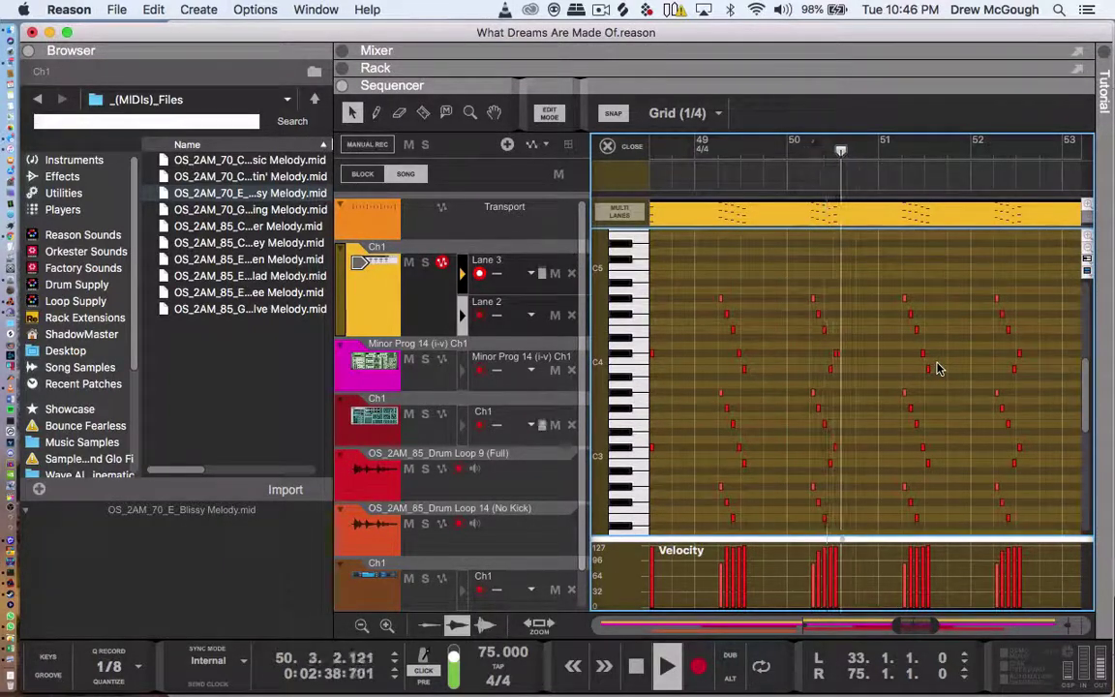
{"action": "scroll", "coordinate": [937, 363], "scroll_direction": "down", "scroll_amount": 1}
{"action": "scroll", "coordinate": [937, 363], "scroll_direction": "right", "scroll_amount": 1}
{"action": "scroll", "coordinate": [937, 368], "scroll_direction": "left", "scroll_amount": 1}
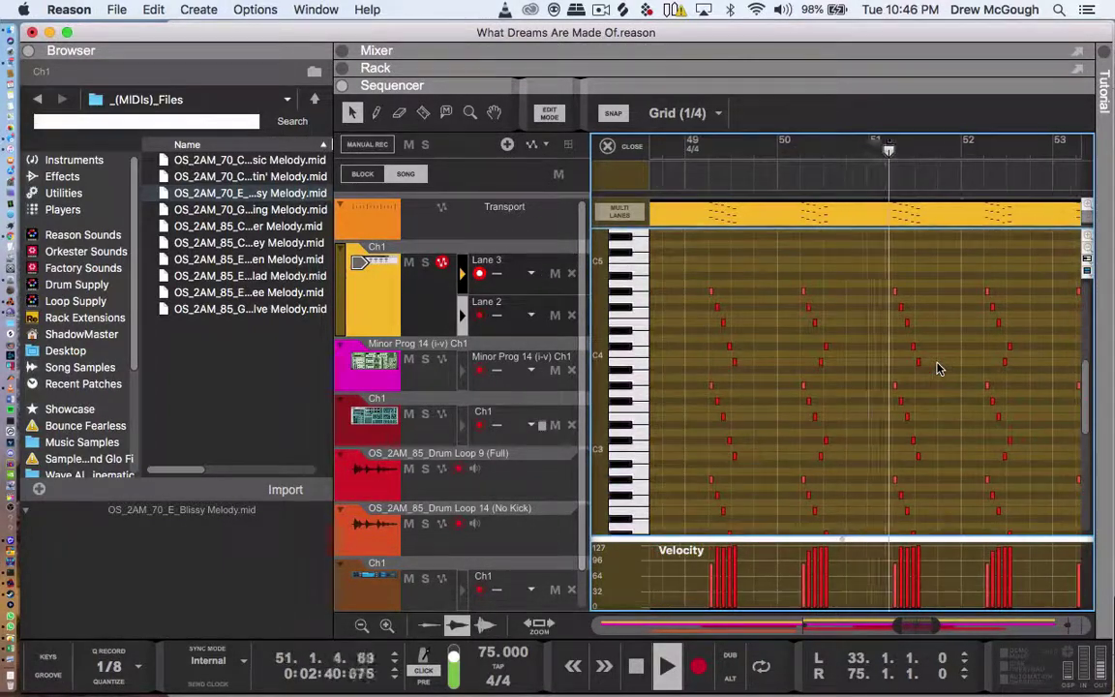
{"action": "key", "text": "z"}
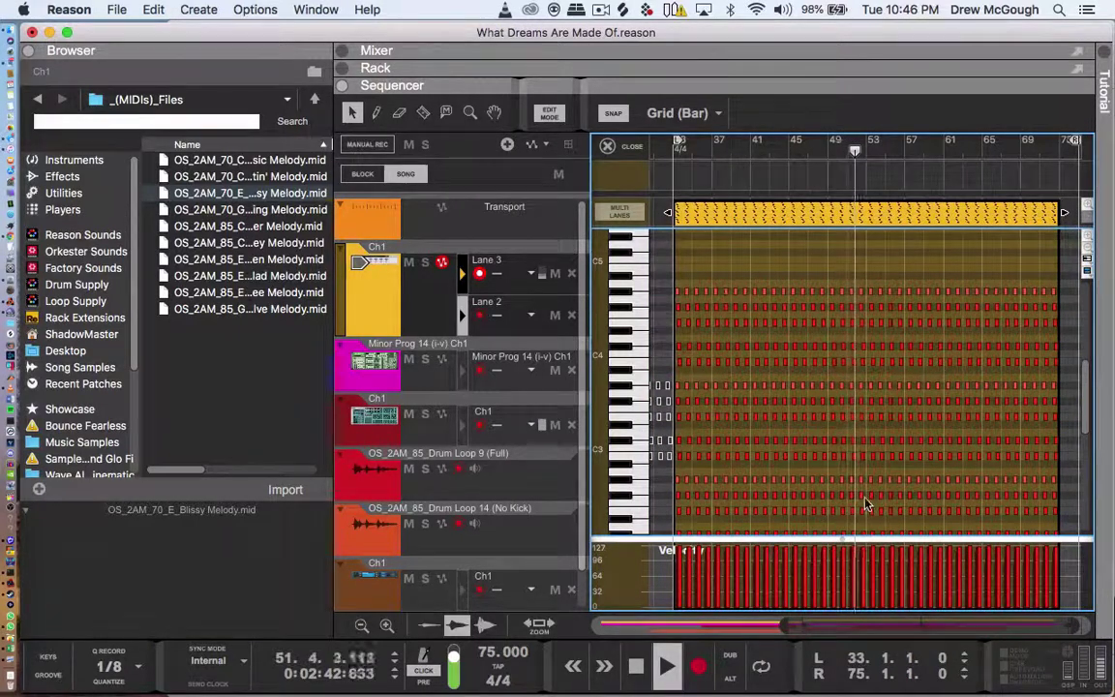
{"action": "scroll", "coordinate": [778, 448], "scroll_direction": "left", "scroll_amount": 5}
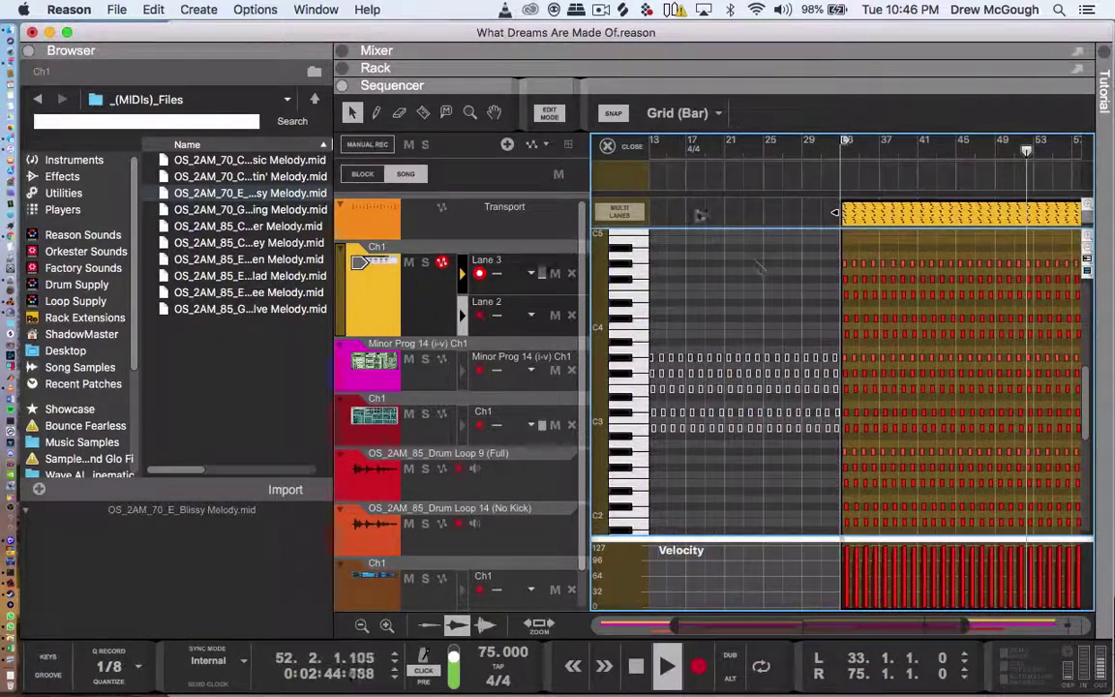
{"action": "left_click", "coordinate": [607, 145]}
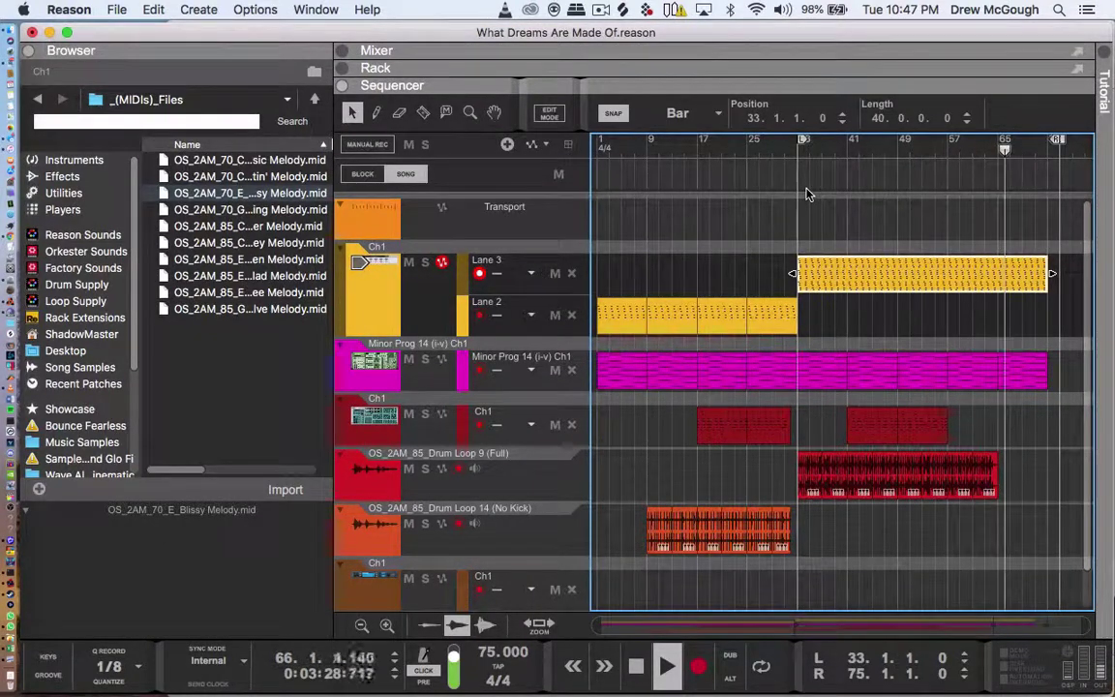
- Move the song end marker to bar 73, where the yellow and magenta clips end
{"action": "mouse_move", "coordinate": [1061, 143]}
{"action": "left_mouse_down"}
{"action": "mouse_move", "coordinate": [1088, 143]}
{"action": "mouse_move", "coordinate": [1024, 145]}
{"action": "left_mouse_up"}
{"action": "scroll", "coordinate": [1021, 144], "scroll_direction": "left", "scroll_amount": 2}
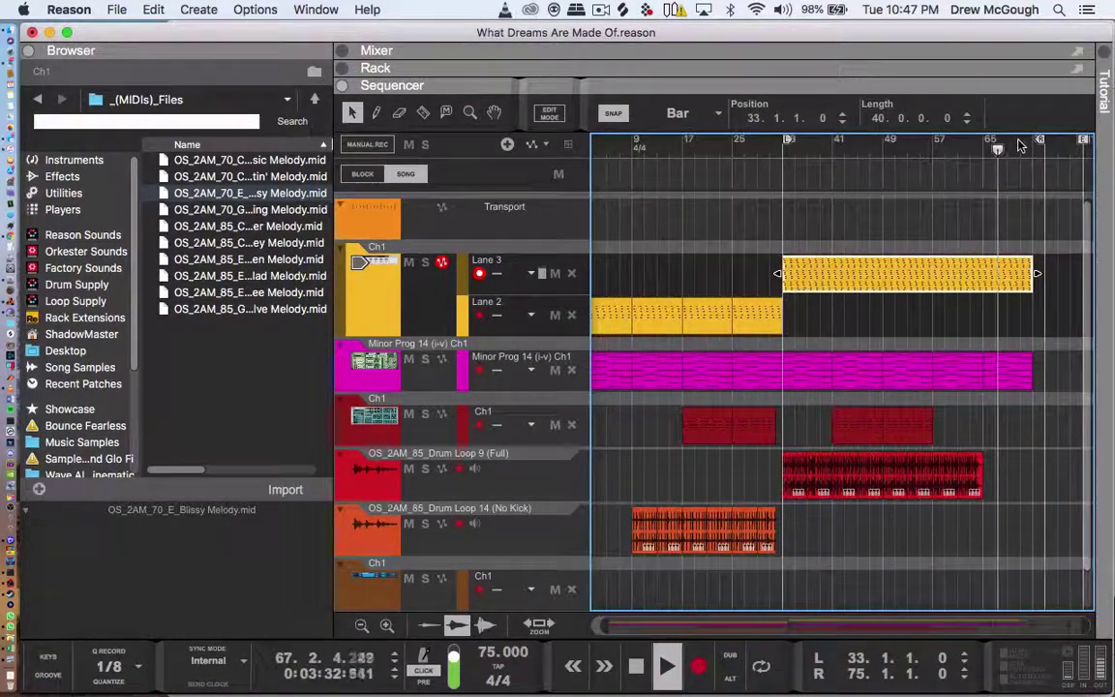
{"action": "key", "text": "z"}
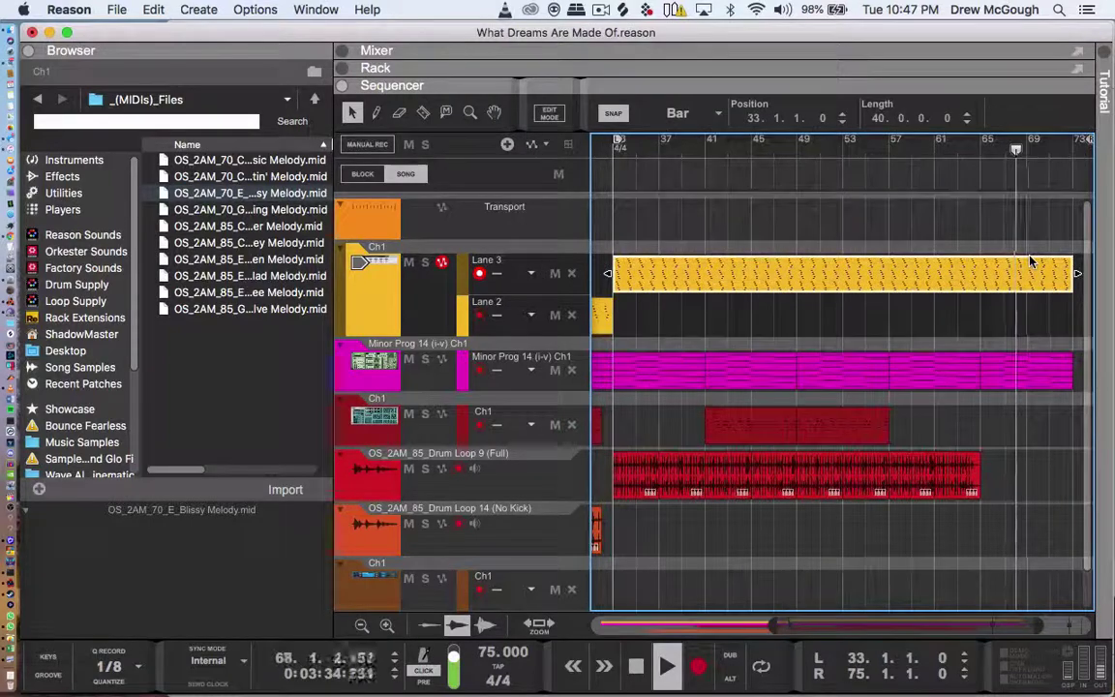
{"action": "scroll", "coordinate": [1026, 261], "scroll_direction": "right", "scroll_amount": 2}
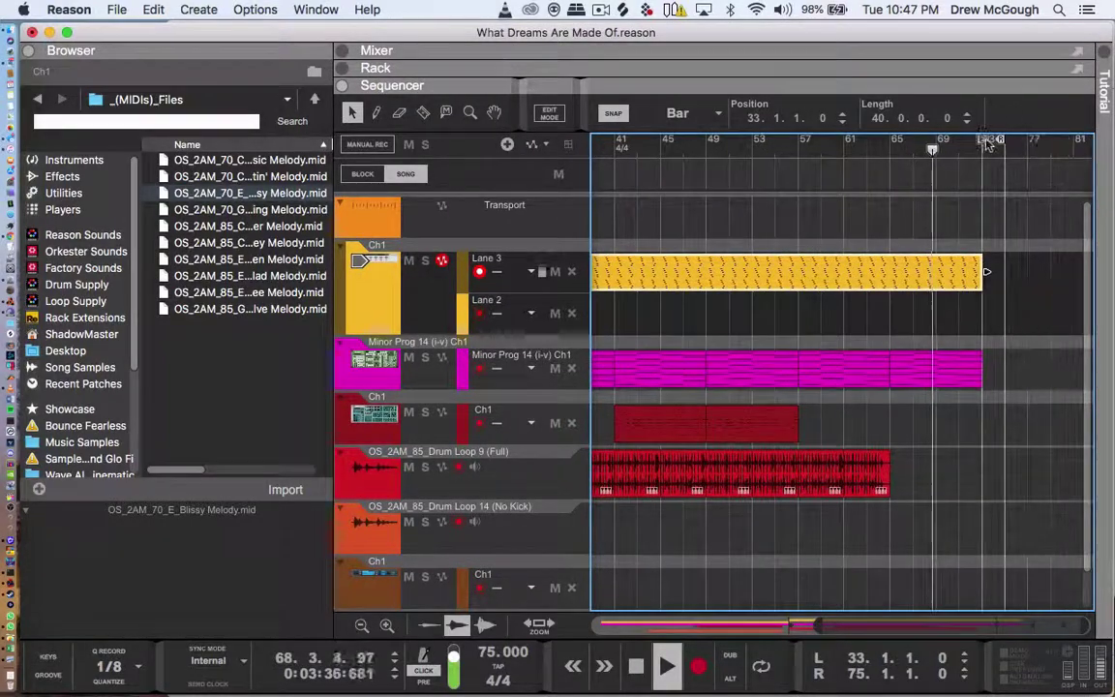
{"action": "scroll", "coordinate": [1026, 148], "scroll_direction": "left", "scroll_amount": 1}
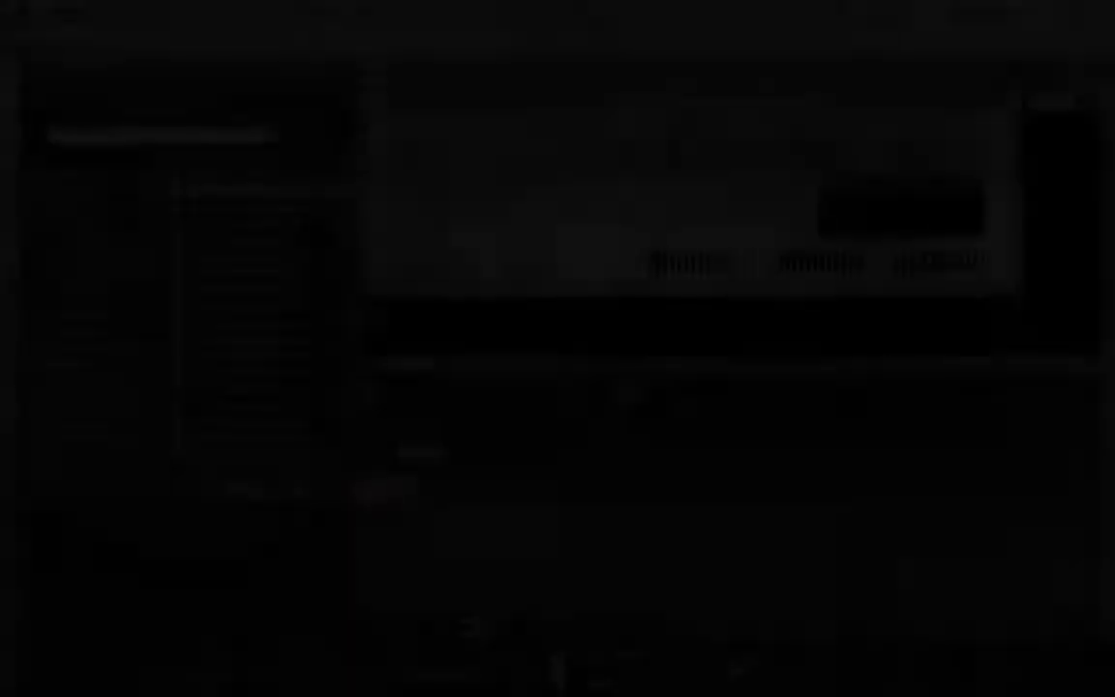
- In the 2 AM Haze song, audition THP-92-dmloop-3.wav and set the tempo to 100
{"action": "left_click", "coordinate": [259, 222]}
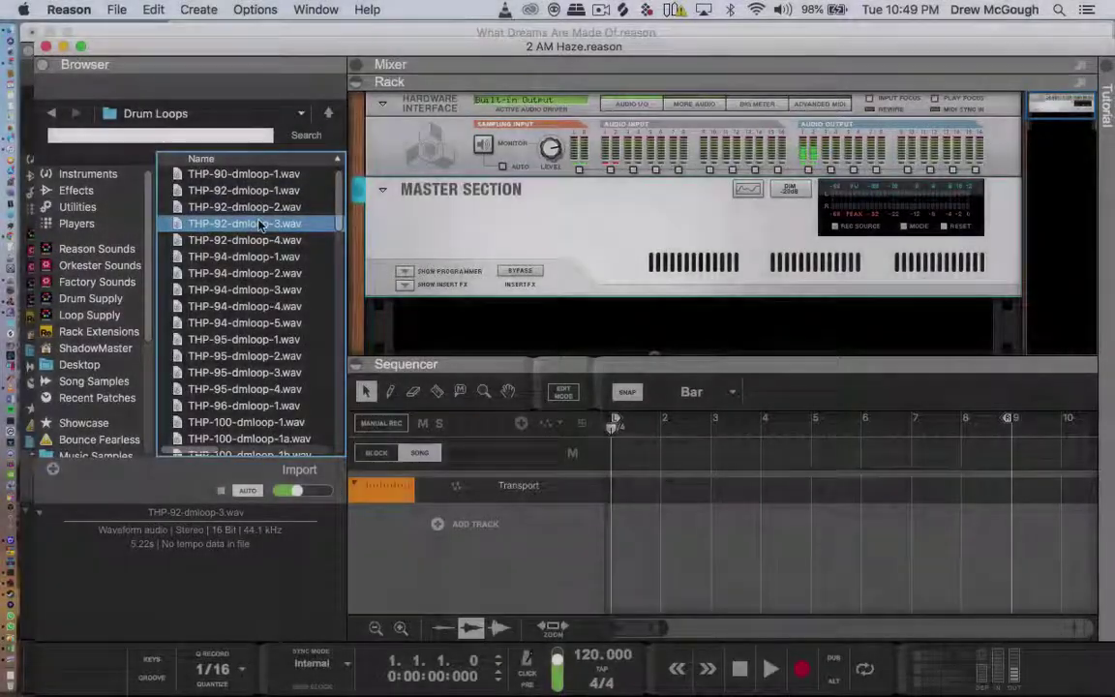
{"action": "left_click", "coordinate": [592, 656]}
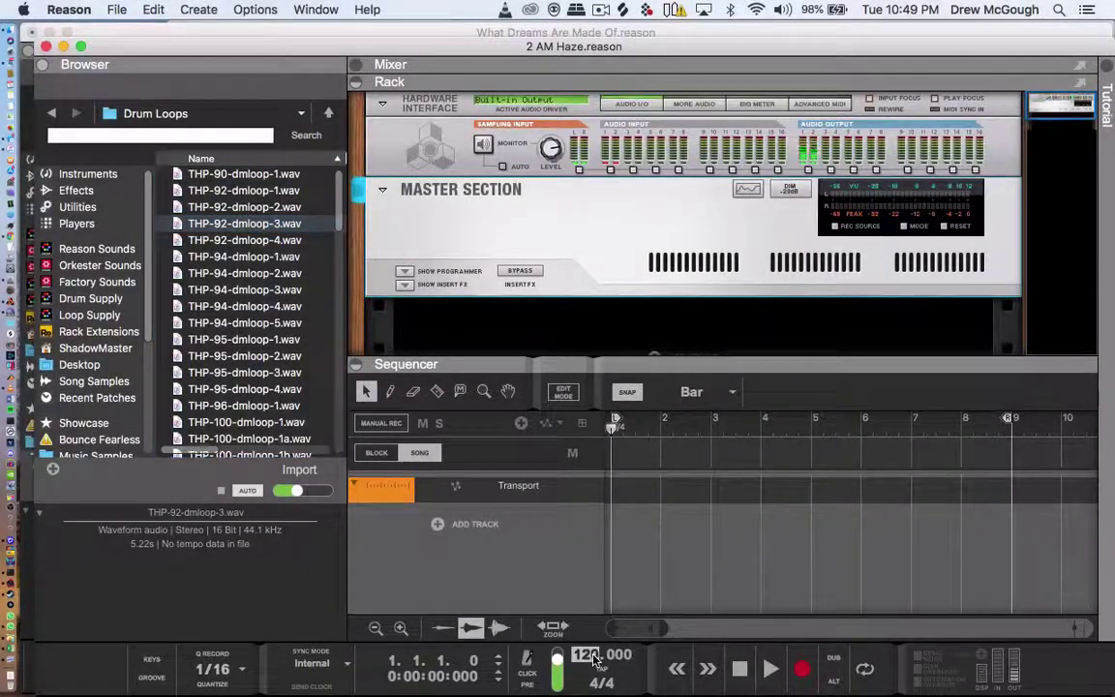
{"action": "key", "text": "Return"}
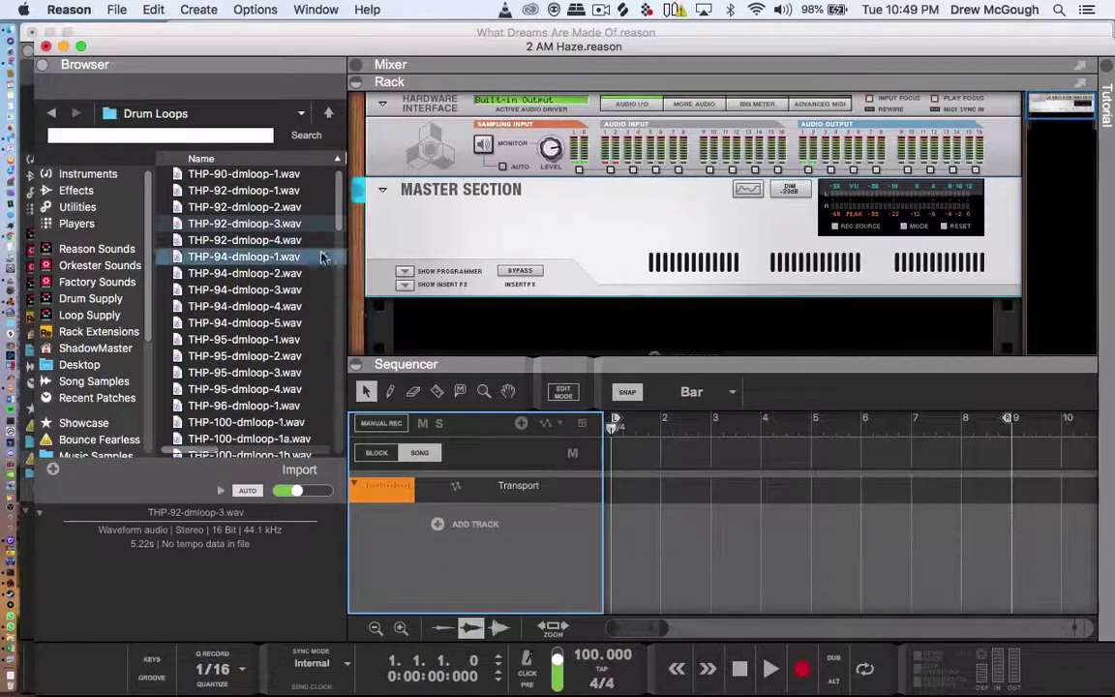
- Try THP-92-dmloop-3.wav on a new audio track at bar 1 and undo its placement
{"action": "left_click_drag", "start_coordinate": [288, 221], "coordinate": [714, 530]}
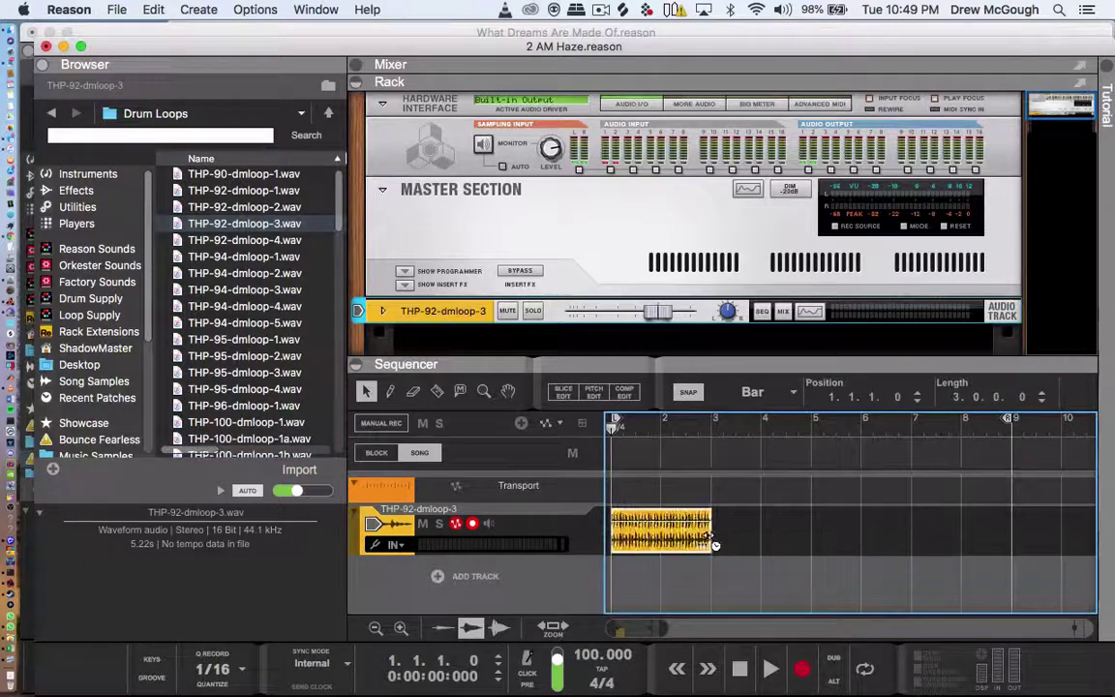
{"action": "key", "text": "space"}
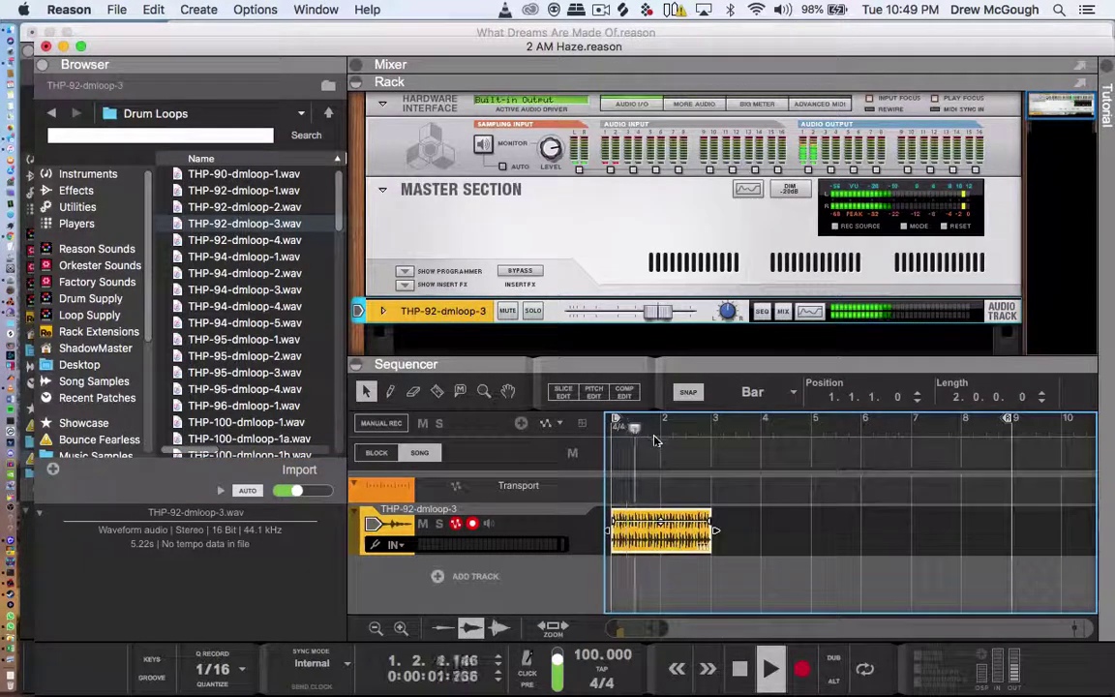
{"action": "key", "text": "super+z"}
{"action": "key", "text": "super+z"}
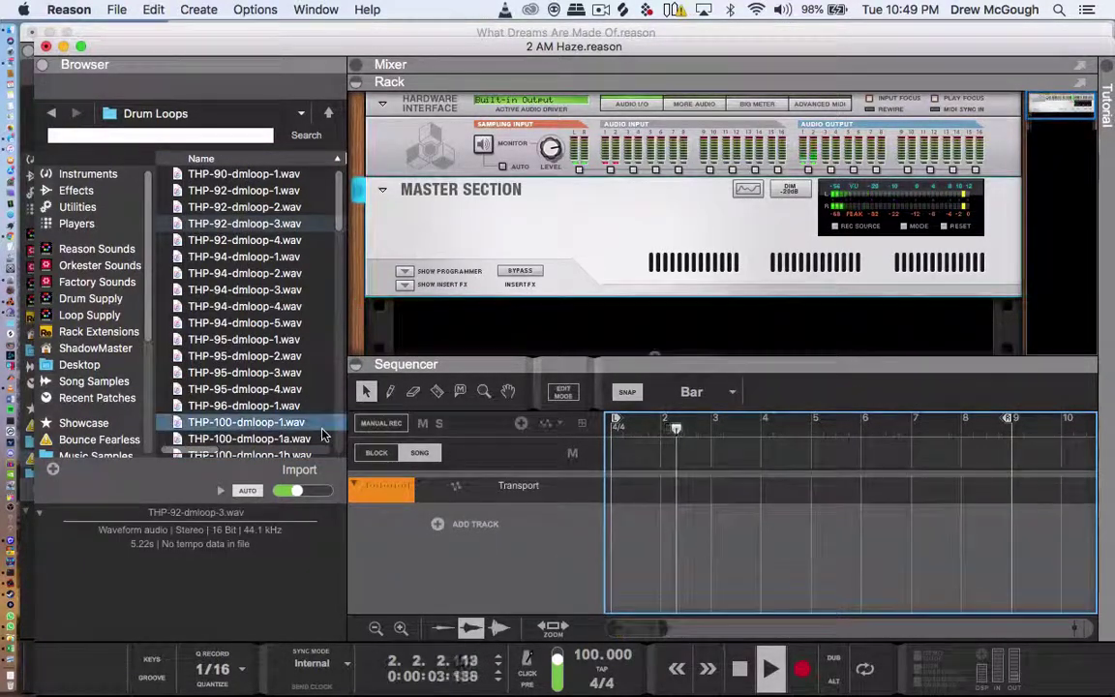
- Audition THP-100-dmloop-5.wav from the Drum Loops folder and place it on a new audio track at bar 1
{"action": "scroll", "coordinate": [323, 435], "scroll_direction": "down", "scroll_amount": 4}
{"action": "left_click", "coordinate": [294, 415]}
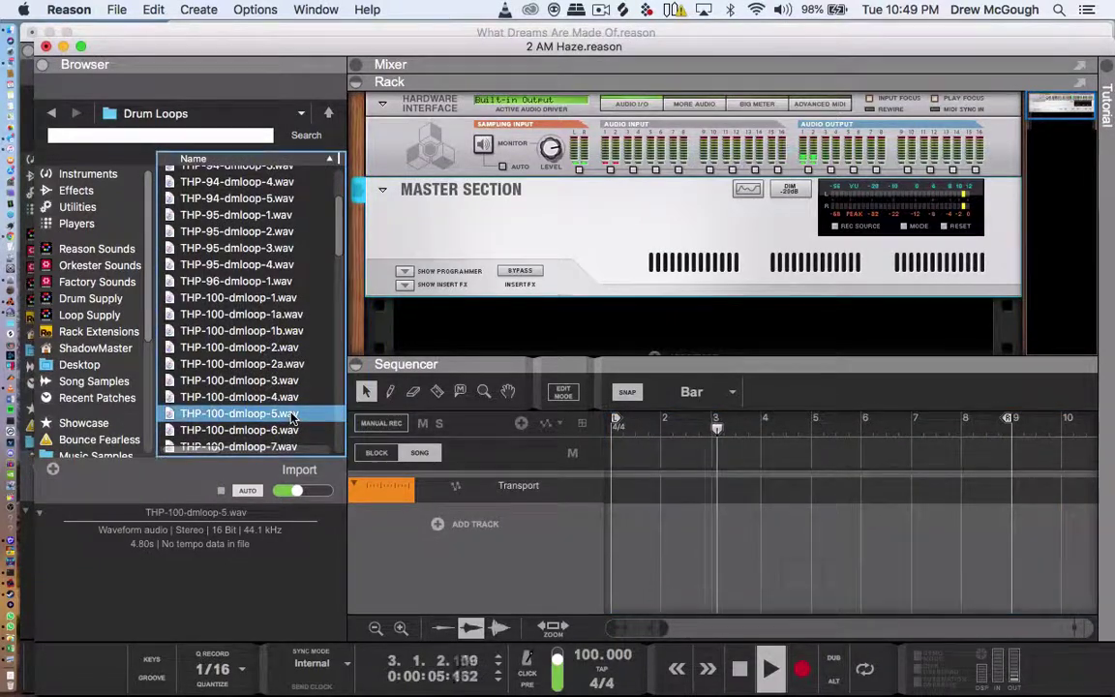
{"action": "scroll", "coordinate": [292, 414], "scroll_direction": "down", "scroll_amount": 1}
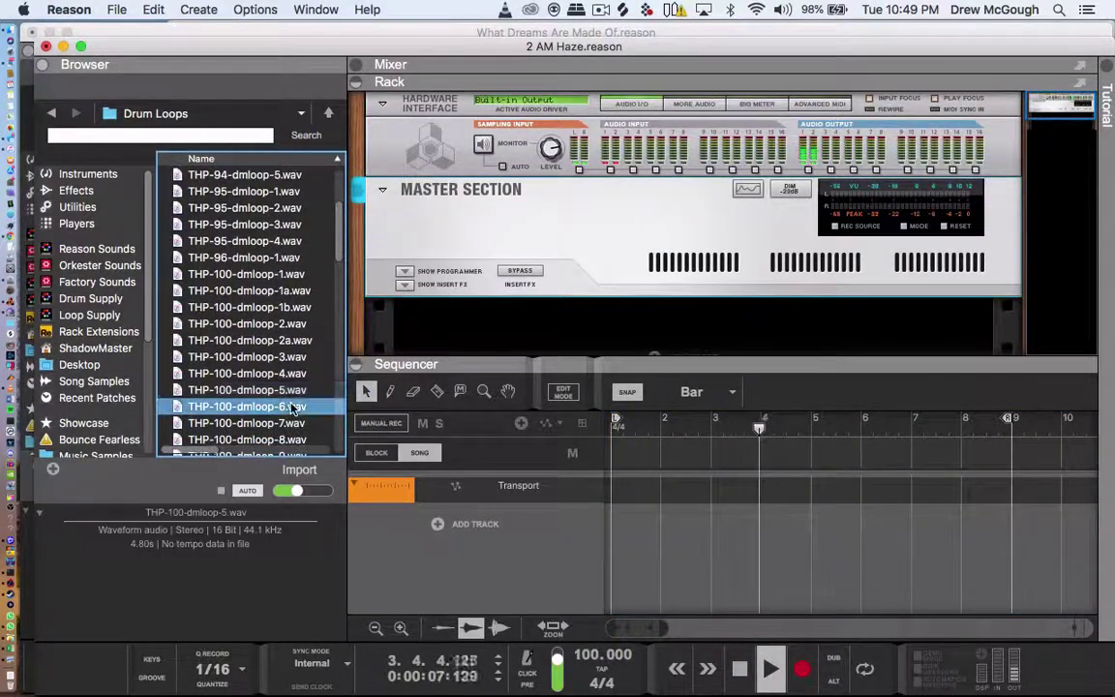
{"action": "left_click", "coordinate": [291, 393]}
{"action": "left_click_drag", "start_coordinate": [291, 393], "coordinate": [567, 543]}
{"action": "left_click", "coordinate": [677, 527]}
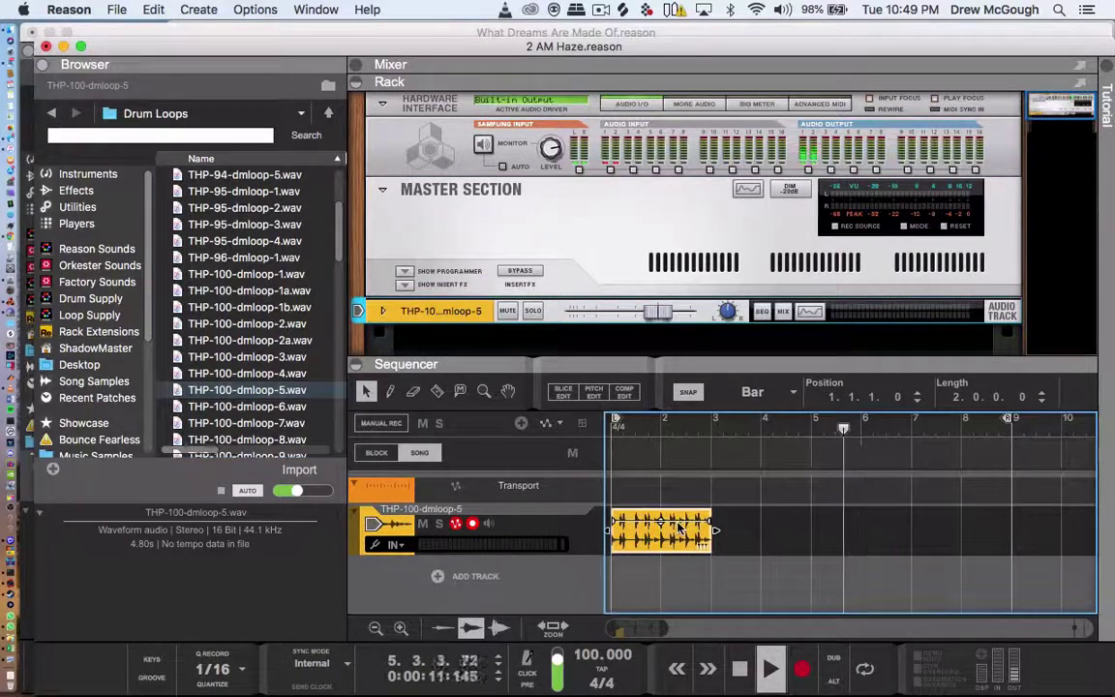
- Repeat the THP-100-dmloop-5 clip up to bar 9 and join the copies into one 8-bar clip
{"action": "key", "text": "super+d"}
{"action": "key", "text": "super+d"}
{"action": "key", "text": "super+d"}
{"action": "key", "text": "super+d"}
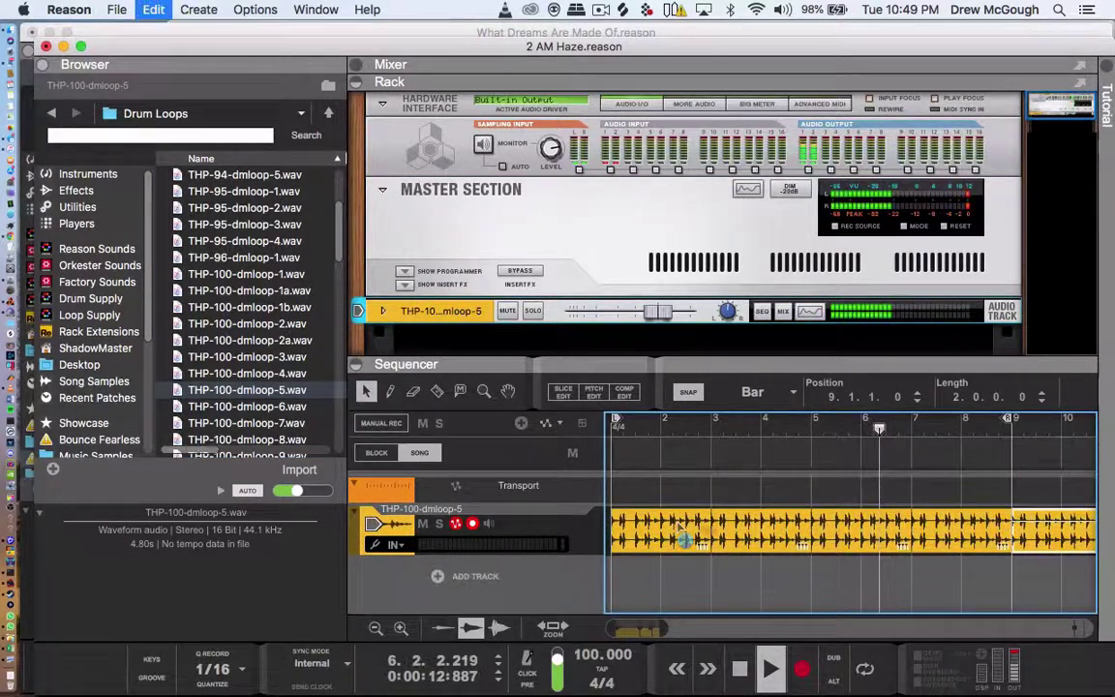
{"action": "key", "text": "Delete"}
{"action": "left_click_drag", "start_coordinate": [652, 511], "coordinate": [647, 505]}
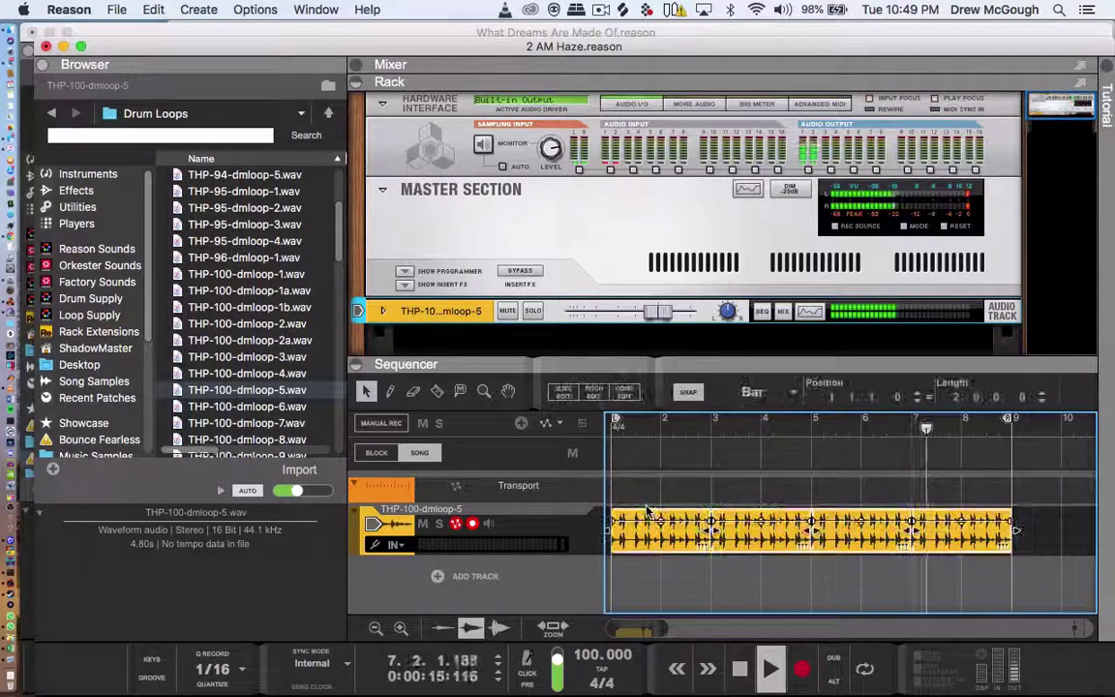
{"action": "key", "text": "super+j"}
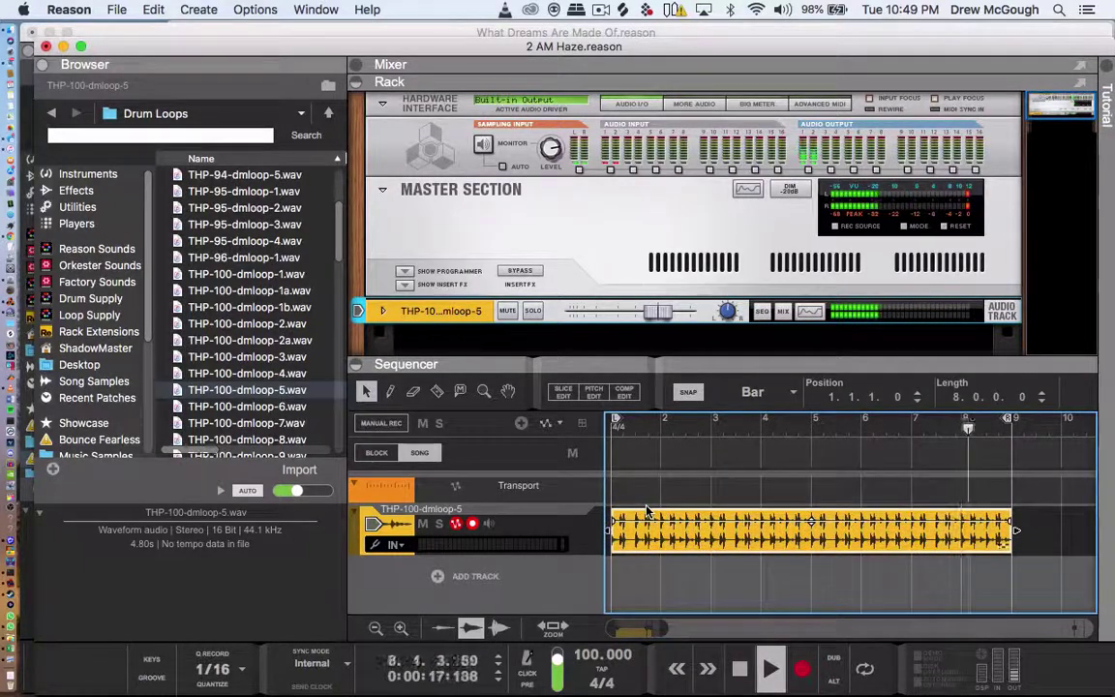
{"action": "left_click", "coordinate": [94, 250]}
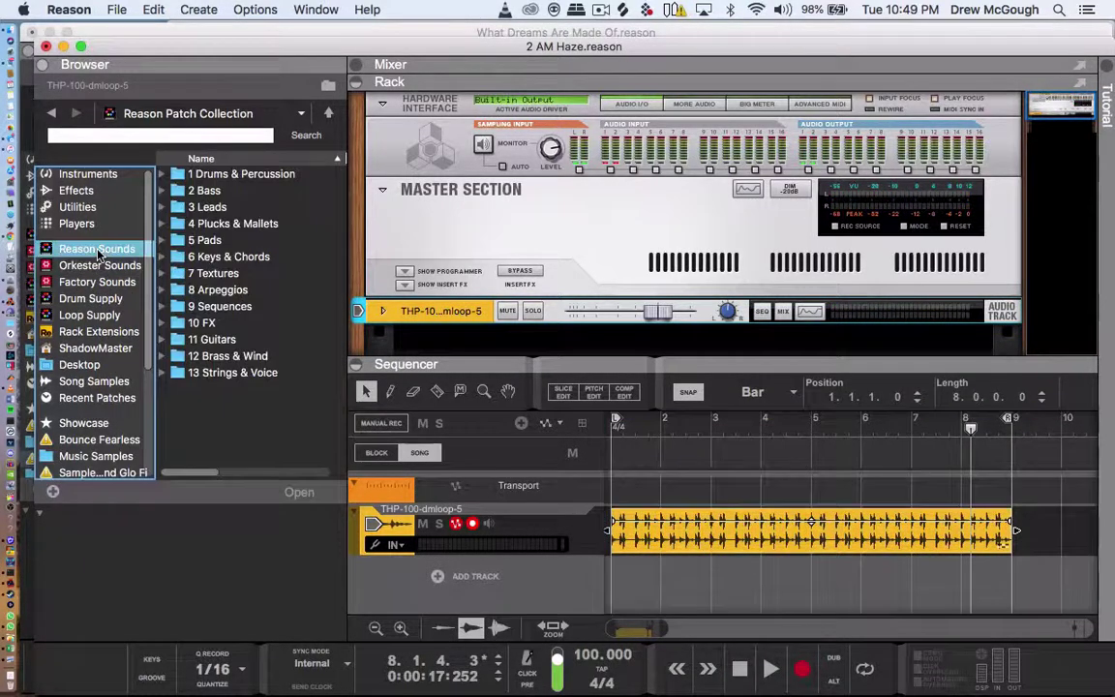
{"action": "scroll", "coordinate": [106, 426], "scroll_direction": "down", "scroll_amount": 5}
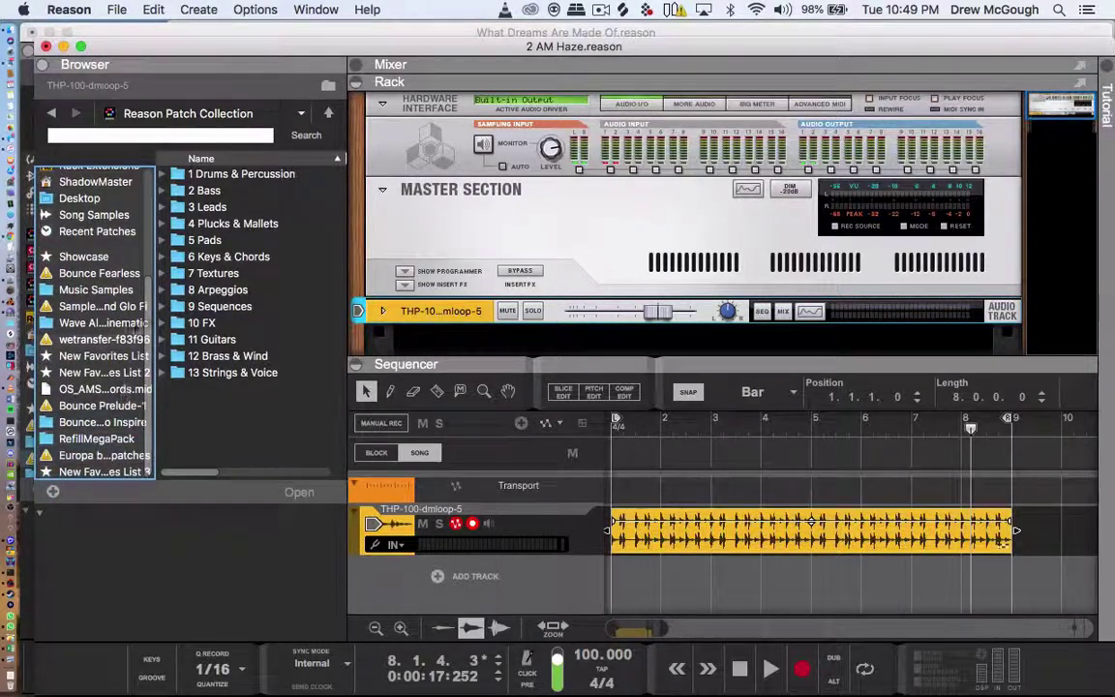
{"action": "left_click", "coordinate": [118, 292]}
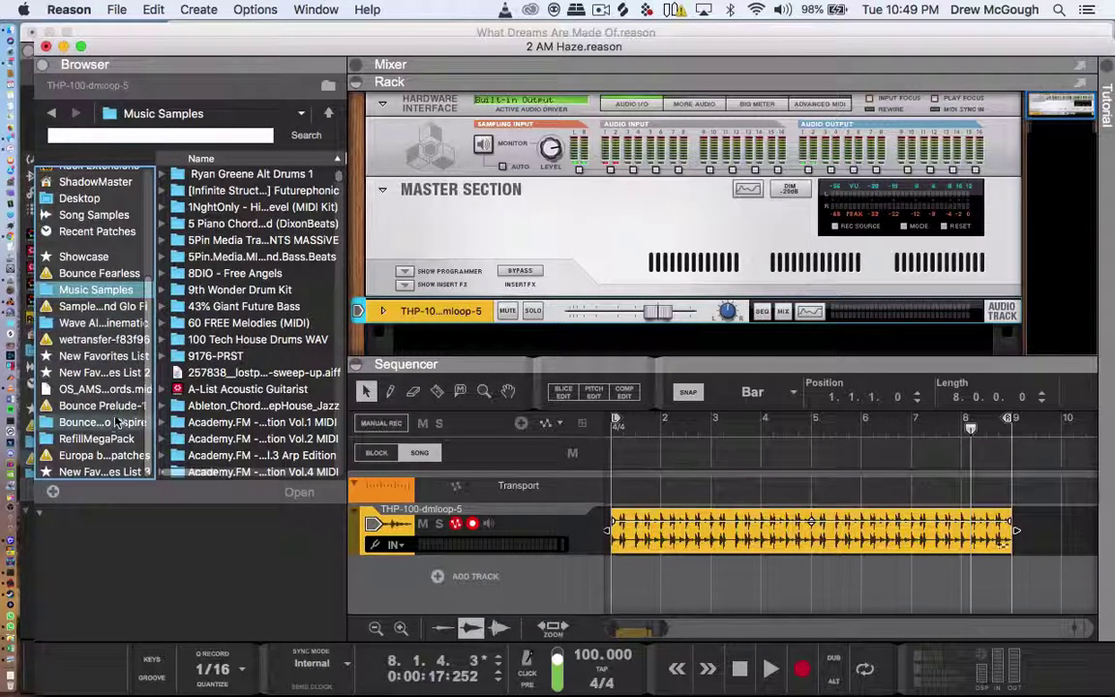
{"action": "scroll", "coordinate": [136, 249], "scroll_direction": "up", "scroll_amount": 3}
{"action": "scroll", "coordinate": [135, 248], "scroll_direction": "up", "scroll_amount": 2}
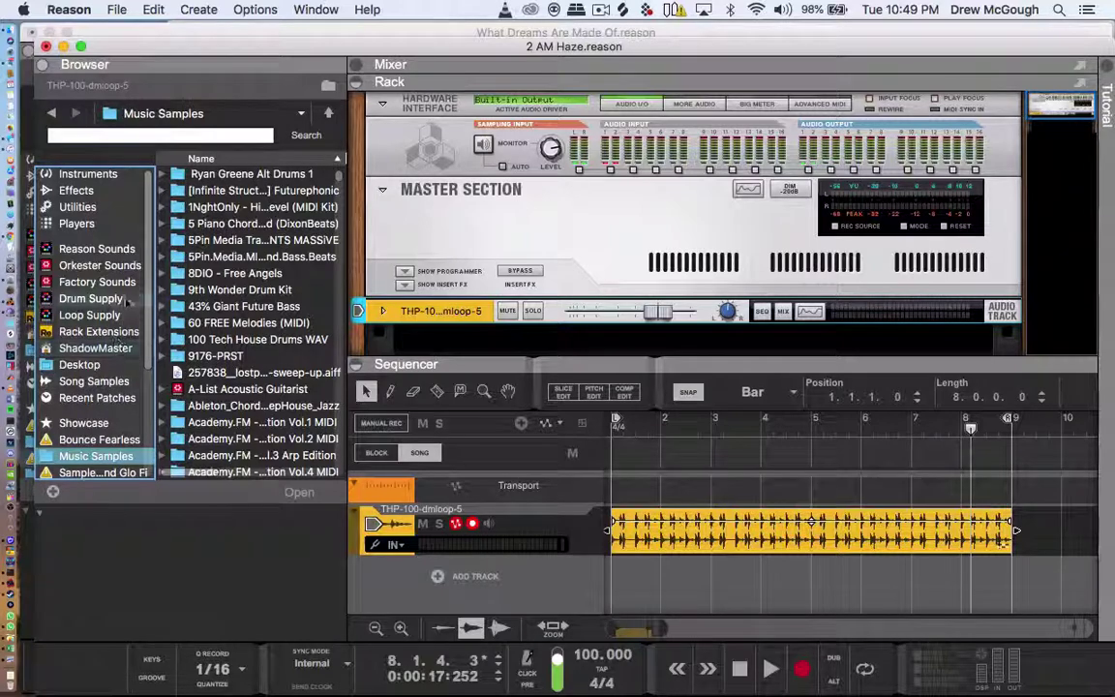
- Open the MIDI files folder of the Ambient Drift pack's chord loops in the ShadowMaster Downloads folder
{"action": "left_click", "coordinate": [118, 348]}
{"action": "double_click", "coordinate": [215, 257]}
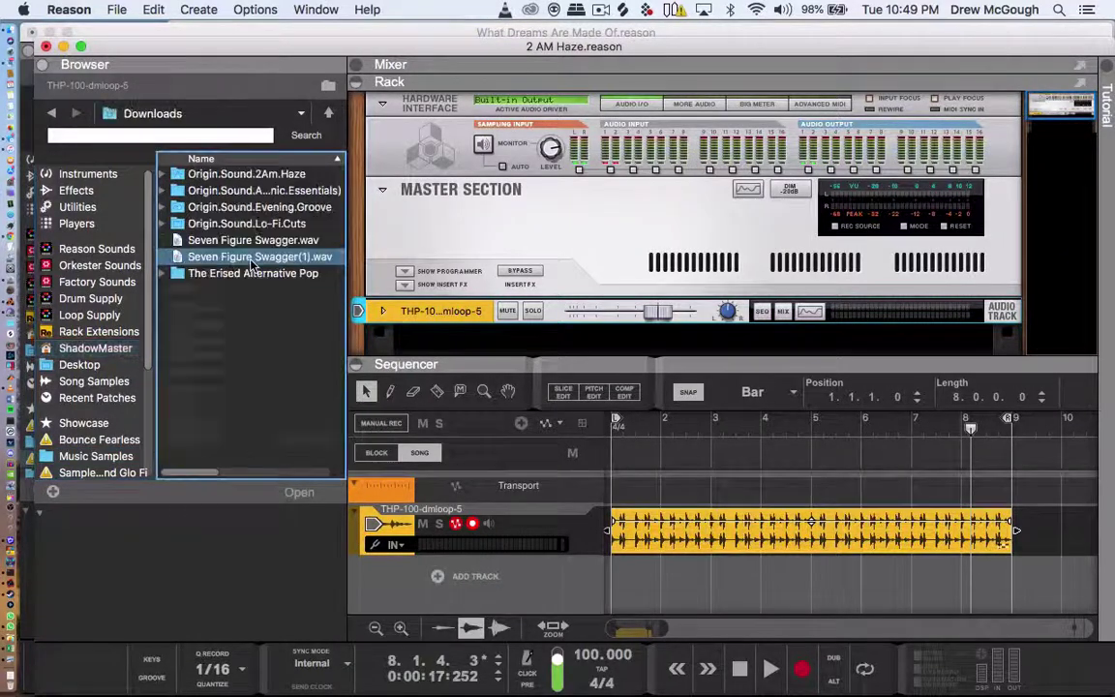
{"action": "double_click", "coordinate": [262, 190]}
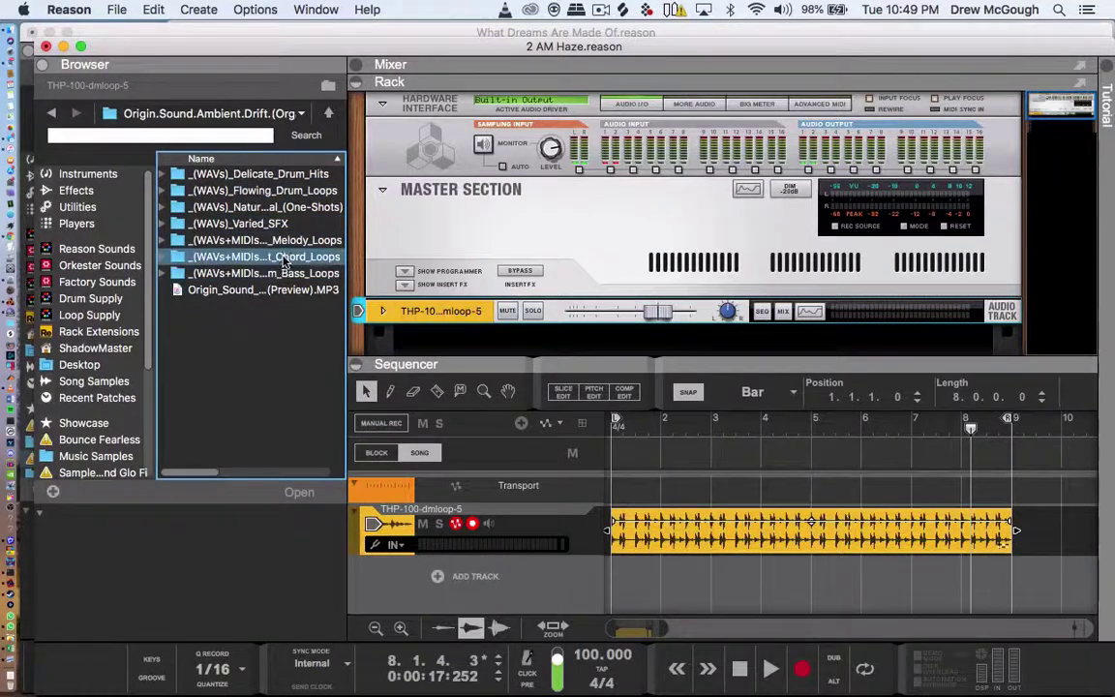
{"action": "double_click", "coordinate": [266, 256]}
{"action": "double_click", "coordinate": [271, 175]}
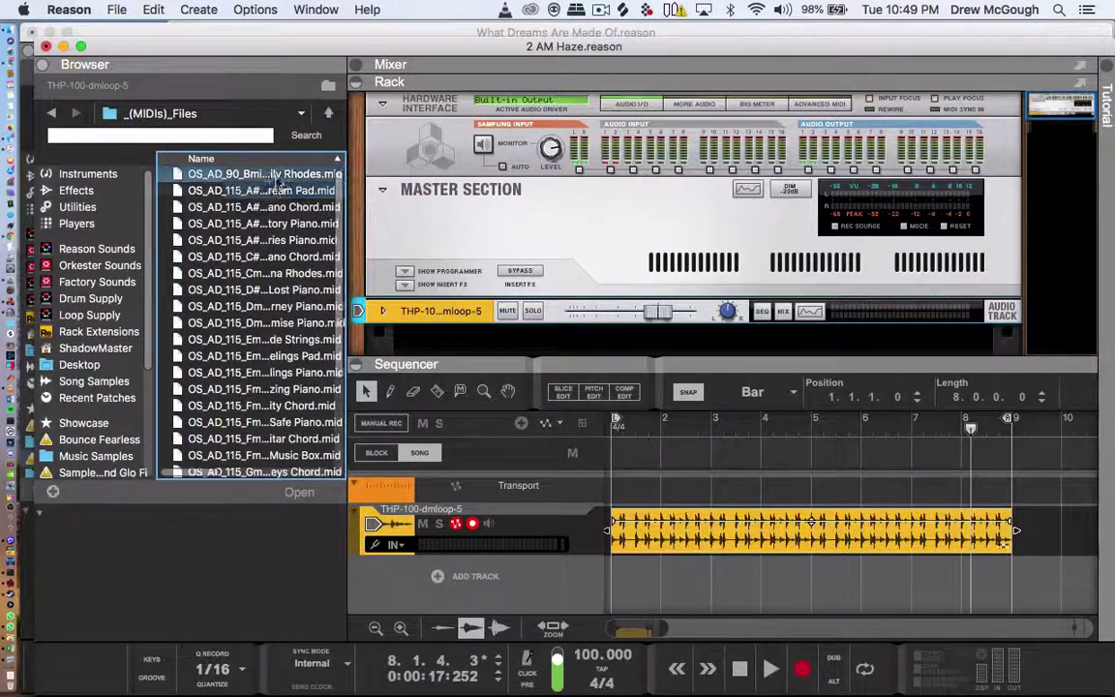
- Try OS_AD_90_Bmin_Prettily Rhodes.mid with the drum loop from bar 1 and remove it again
{"action": "double_click", "coordinate": [272, 177]}
{"action": "left_click", "coordinate": [626, 430]}
{"action": "key", "text": "space"}
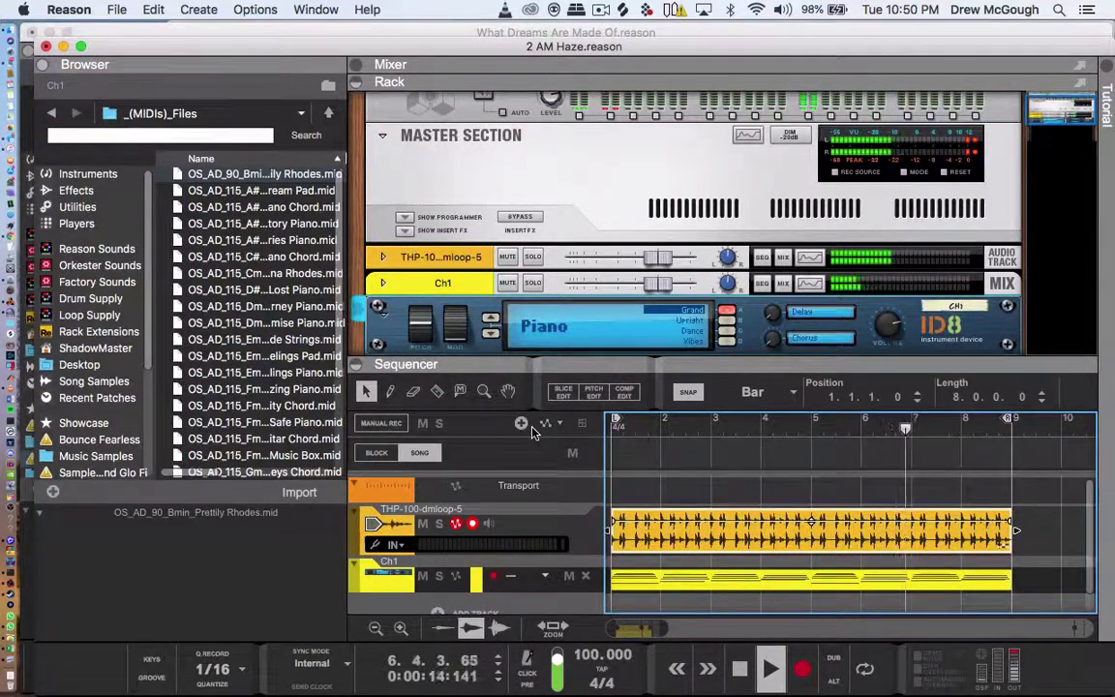
{"action": "key", "text": "BackSpace"}
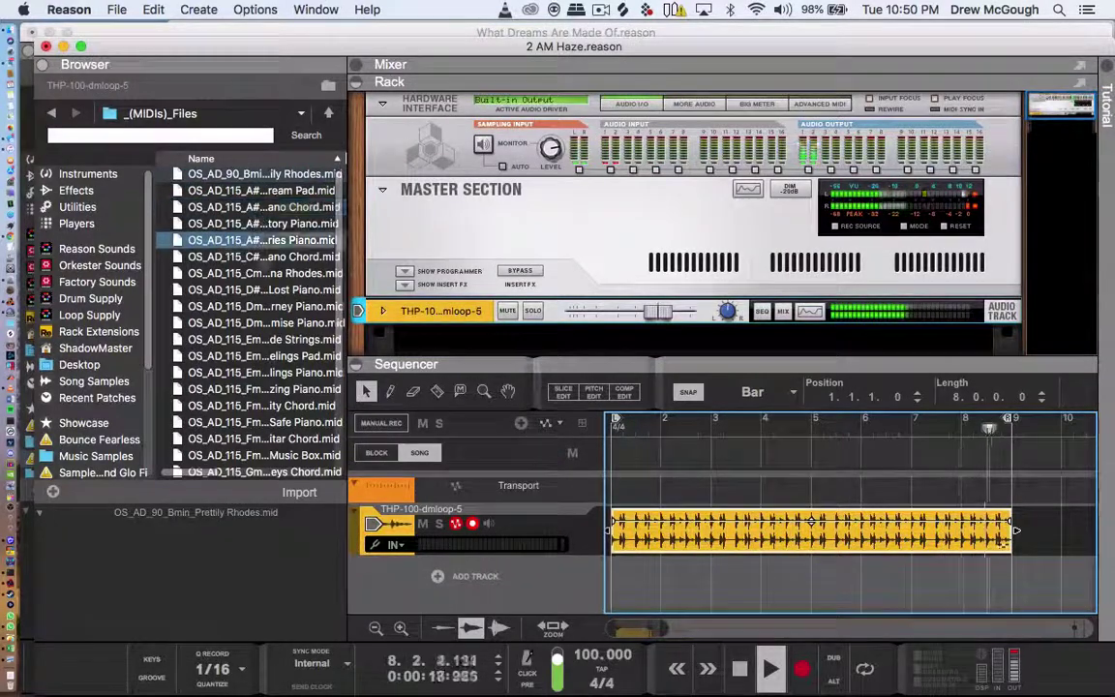
- Import OS_AD_115_Dmin_Journey Piano.mid, play it in a loop from bar 1, and move the THP-100-dmloop-5 clip to bar 5
{"action": "double_click", "coordinate": [271, 308]}
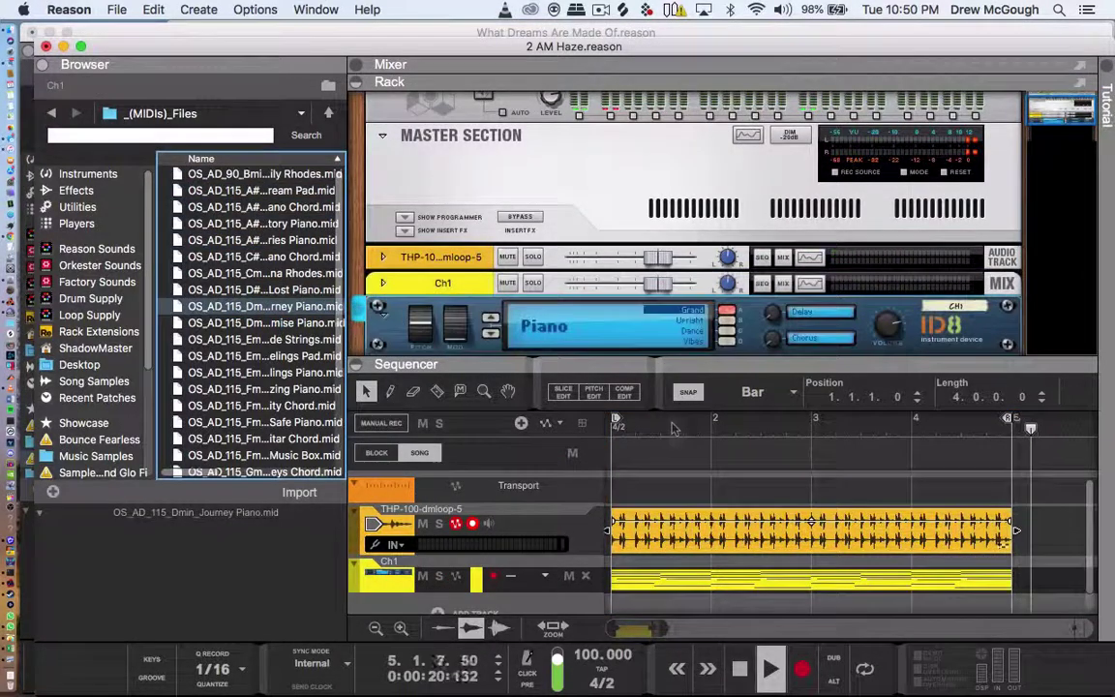
{"action": "left_click", "coordinate": [622, 428]}
{"action": "key", "text": "l"}
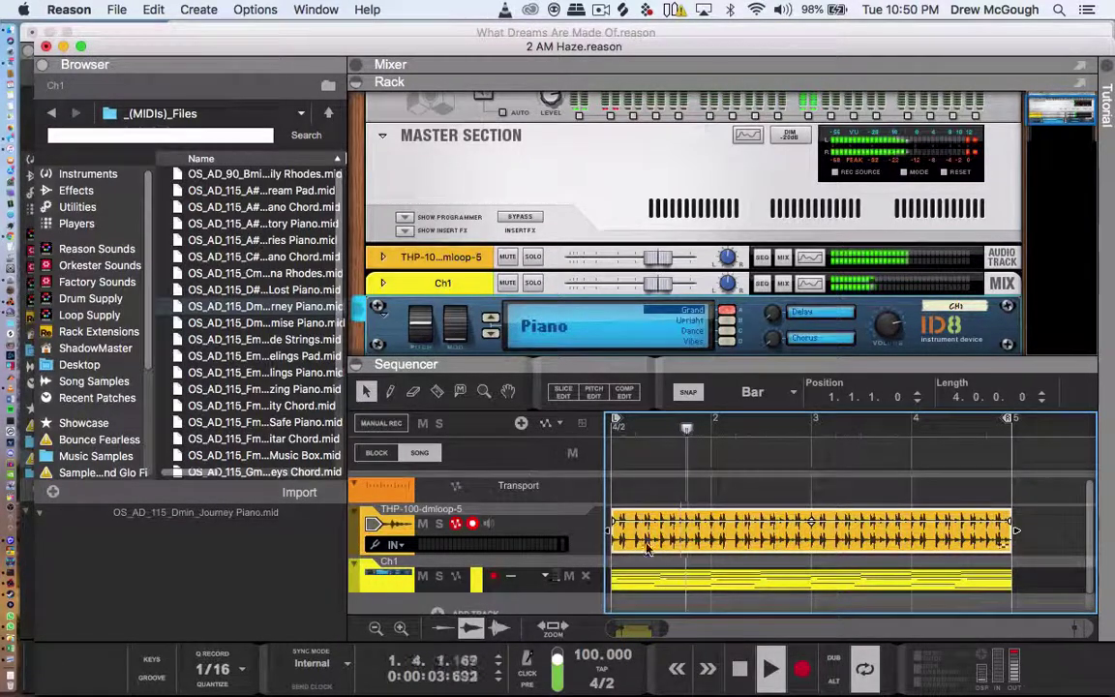
{"action": "left_click_drag", "start_coordinate": [648, 547], "coordinate": [1045, 530]}
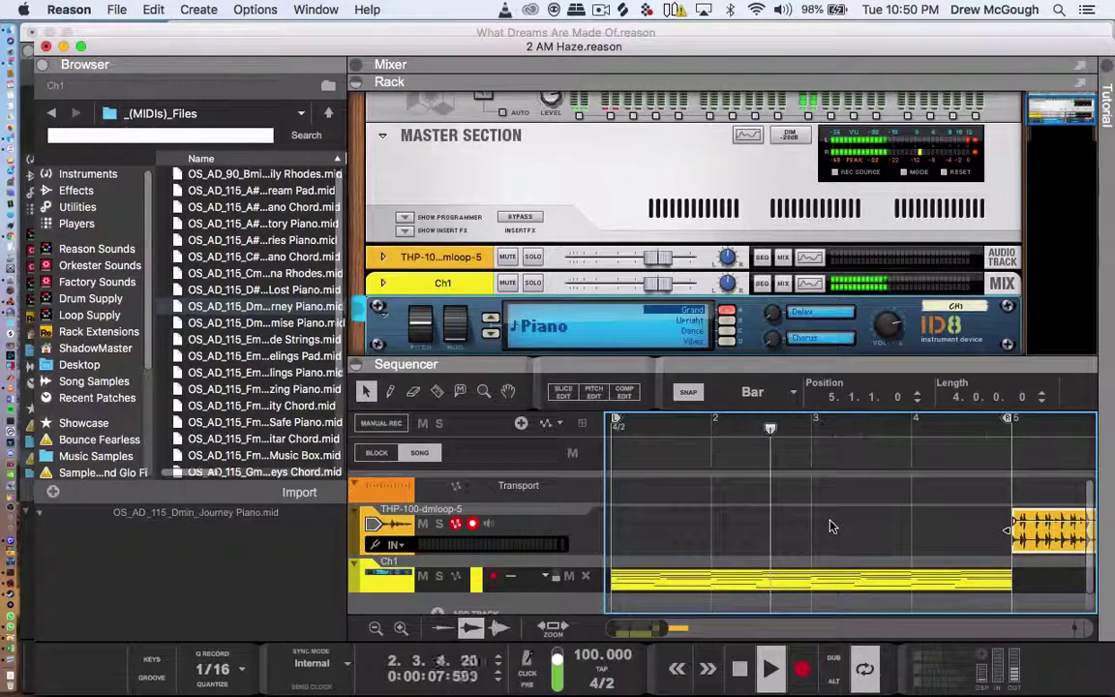
{"action": "scroll", "coordinate": [830, 526], "scroll_direction": "down", "scroll_amount": 1}
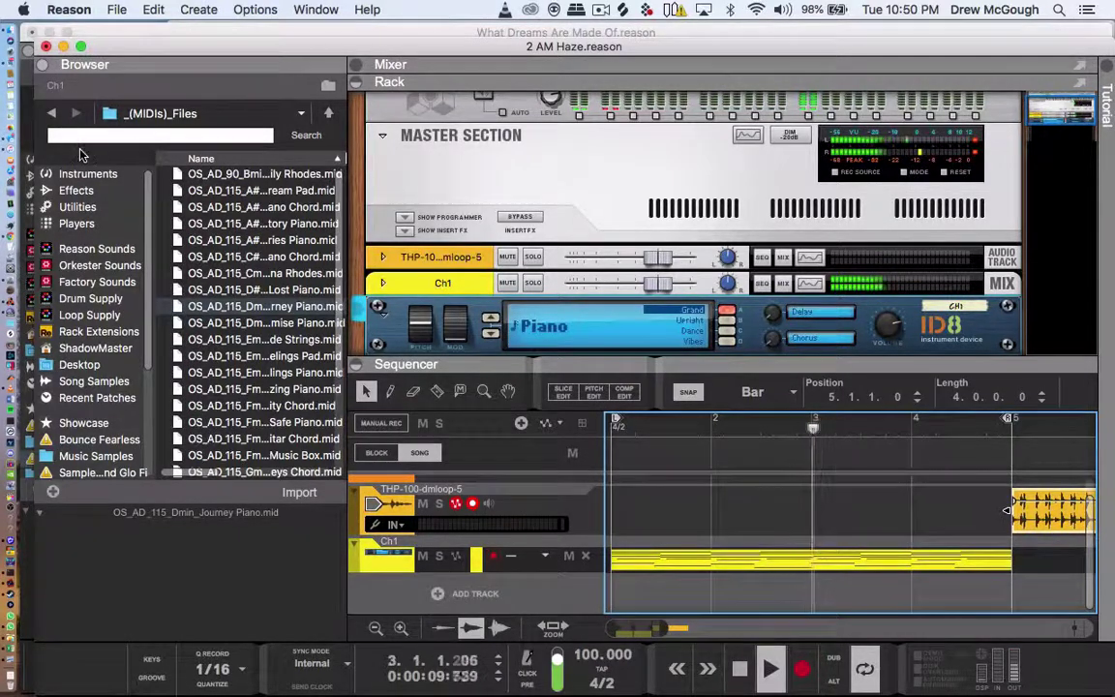
- Look through the Atmospheric melody loops of the Ambient Drift pack for a part to go with the piano chords
{"action": "left_click", "coordinate": [52, 114]}
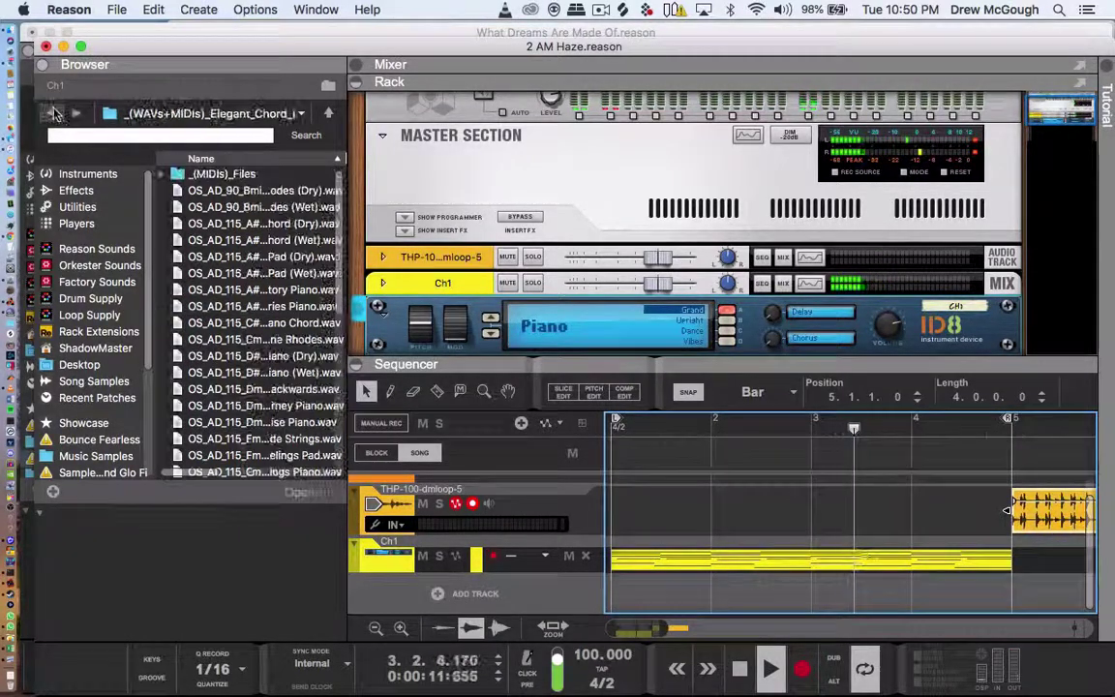
{"action": "left_click", "coordinate": [51, 114]}
{"action": "double_click", "coordinate": [263, 239]}
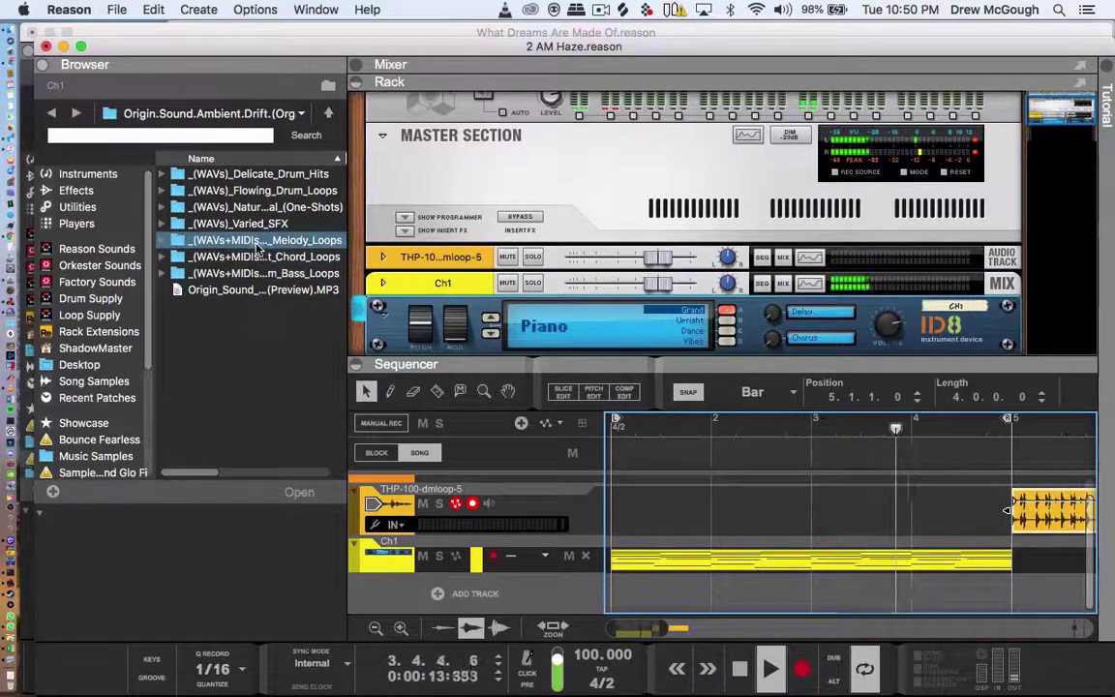
{"action": "left_click", "coordinate": [274, 306]}
{"action": "key", "text": "Down"}
{"action": "key", "text": "Down"}
{"action": "key", "text": "Down"}
{"action": "key", "text": "Down"}
{"action": "key", "text": "Down"}
{"action": "key", "text": "Down"}
{"action": "key", "text": "Down"}
{"action": "key", "text": "Down"}
{"action": "key", "text": "Down"}
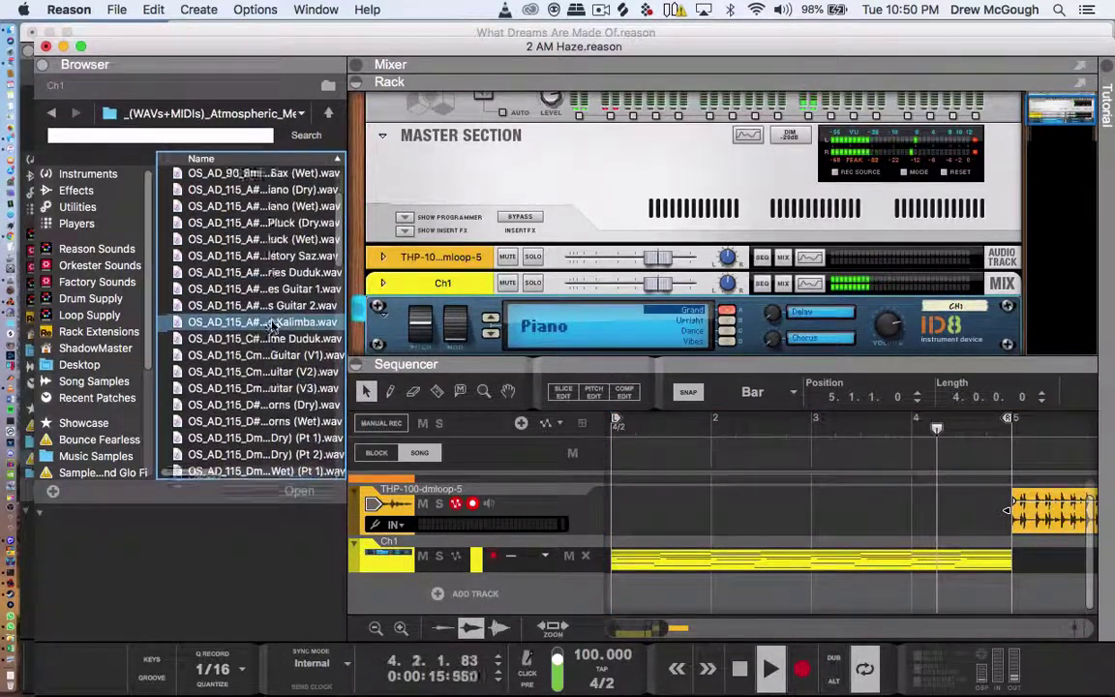
{"action": "key", "text": "Down"}
{"action": "key", "text": "Down"}
{"action": "key", "text": "Down"}
{"action": "key", "text": "Down"}
{"action": "key", "text": "Down"}
{"action": "key", "text": "Down"}
{"action": "key", "text": "Down"}
{"action": "key", "text": "Down"}
{"action": "key", "text": "Down"}
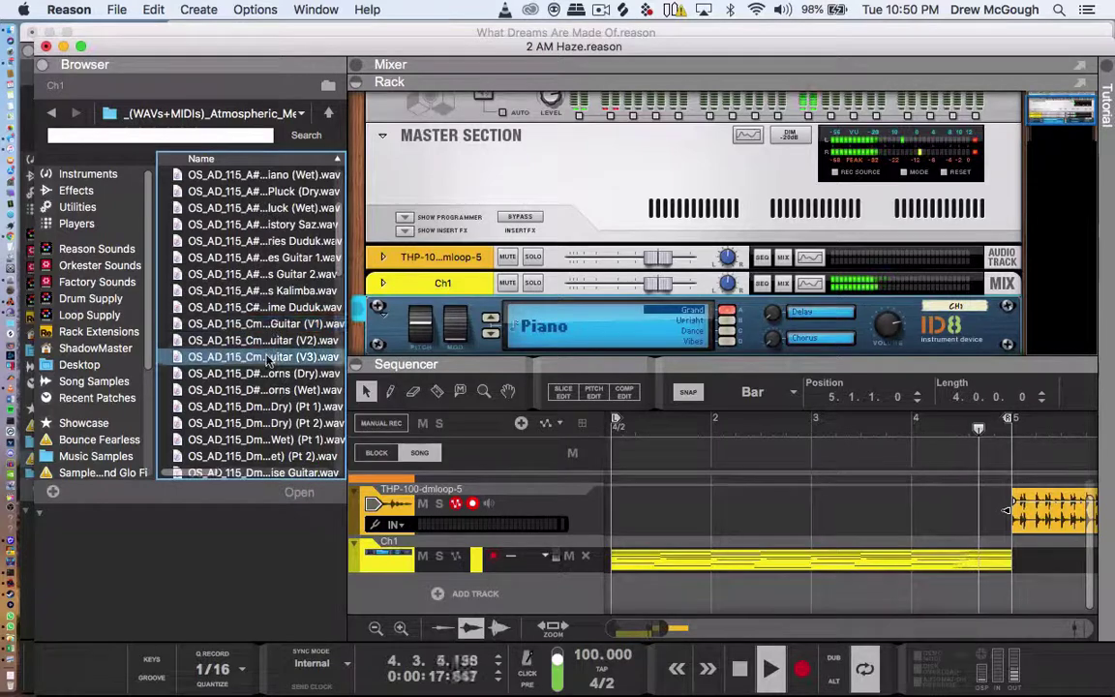
- Search the melody loops folder for "journey chords"
{"action": "left_click", "coordinate": [251, 139]}
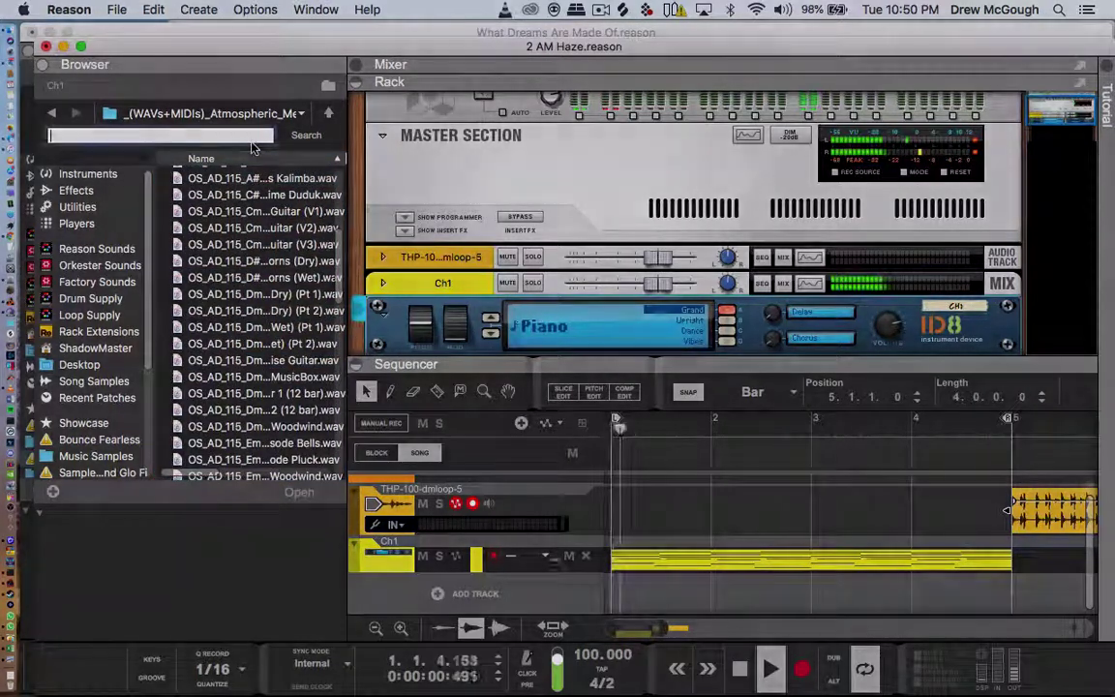
{"action": "type", "text": "jp"}
{"action": "key", "text": "BackSpace"}
{"action": "type", "text": "ourney chords"}
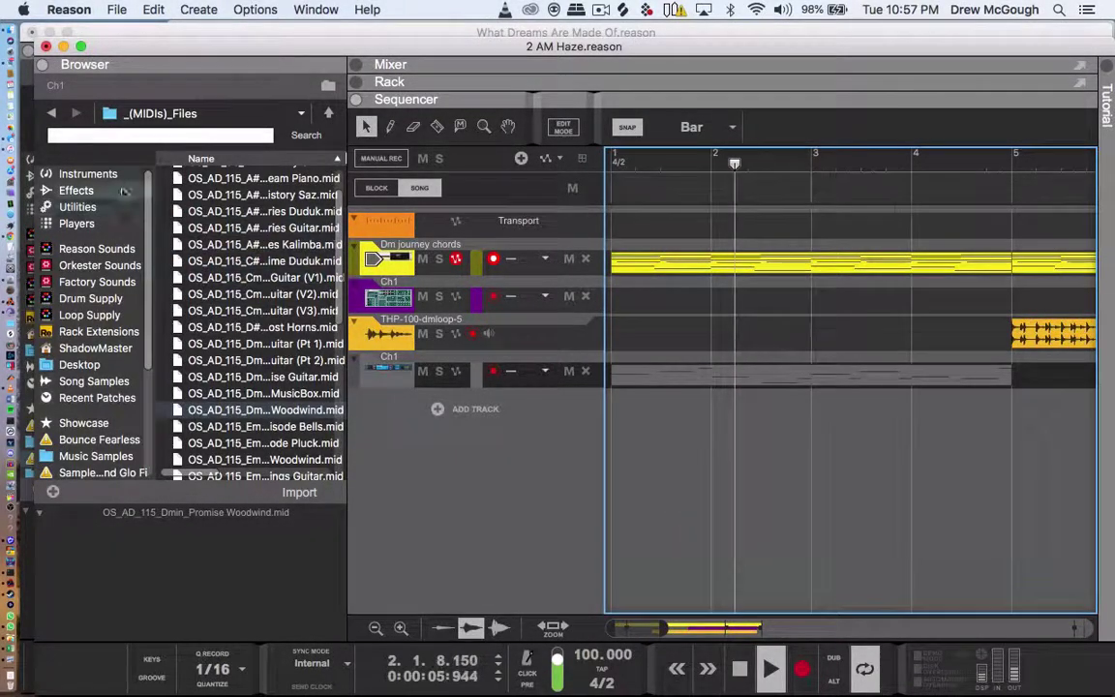
- Load Flutes.cmb from the Reason Sounds 12 Brass & Wind folder onto the lowest Ch1 track and play from bar 1
{"action": "left_click", "coordinate": [97, 248]}
{"action": "left_click", "coordinate": [228, 355]}
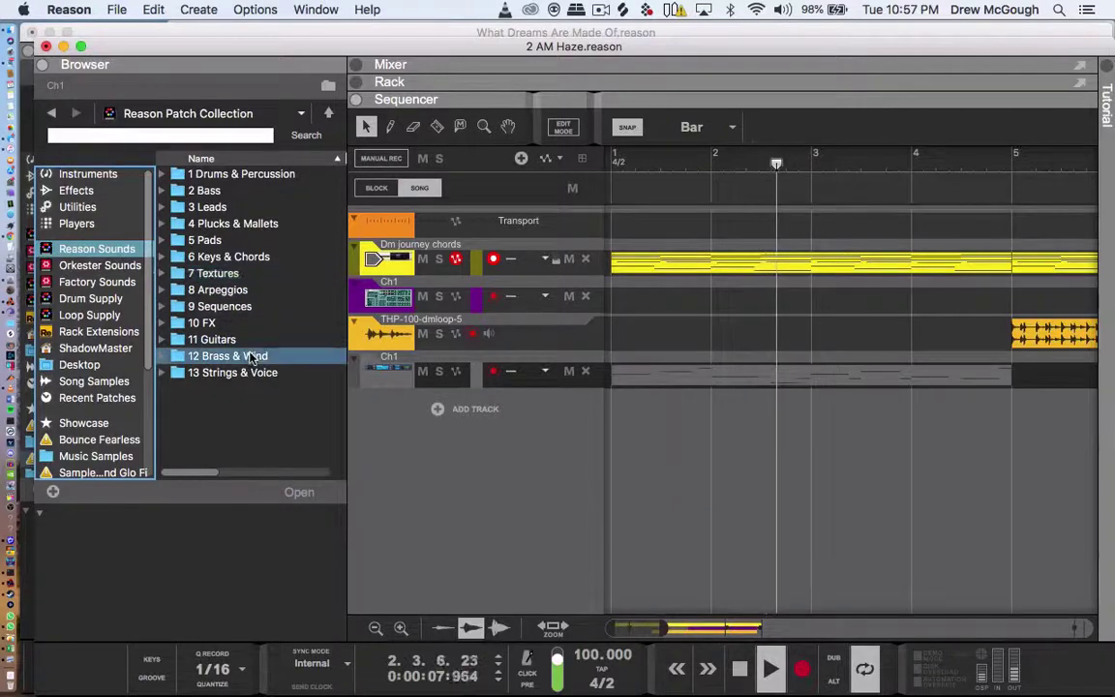
{"action": "double_click", "coordinate": [228, 355]}
{"action": "left_click", "coordinate": [257, 305]}
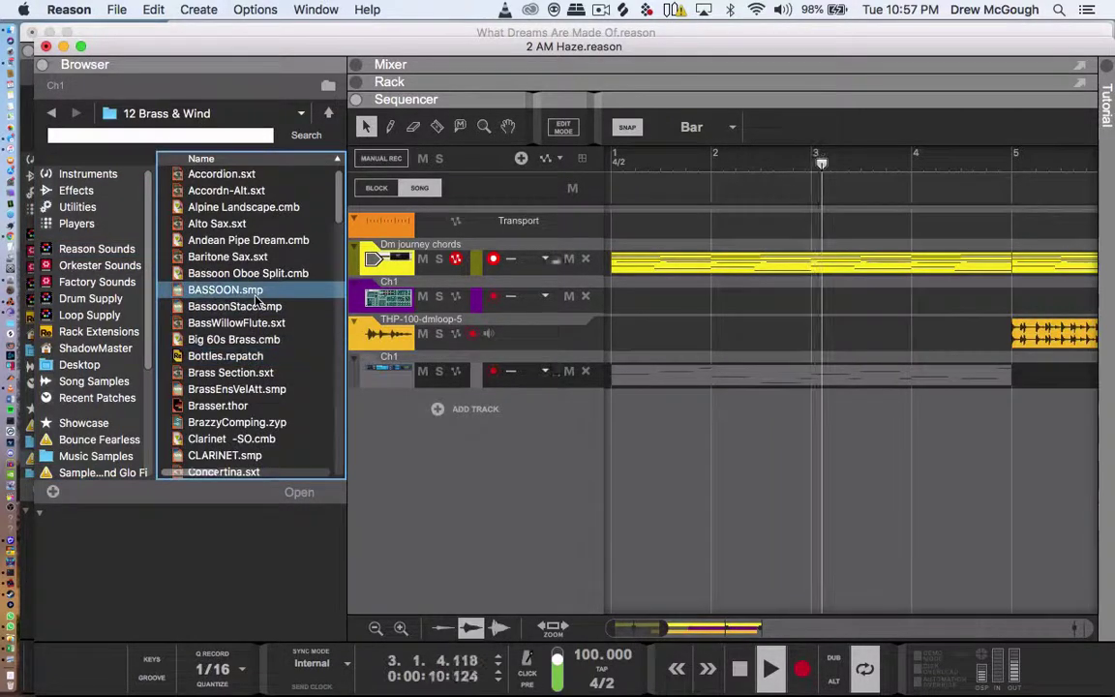
{"action": "scroll", "coordinate": [255, 299], "scroll_direction": "down", "scroll_amount": 15}
{"action": "scroll", "coordinate": [256, 298], "scroll_direction": "up", "scroll_amount": 8}
{"action": "left_click_drag", "start_coordinate": [215, 235], "coordinate": [426, 368]}
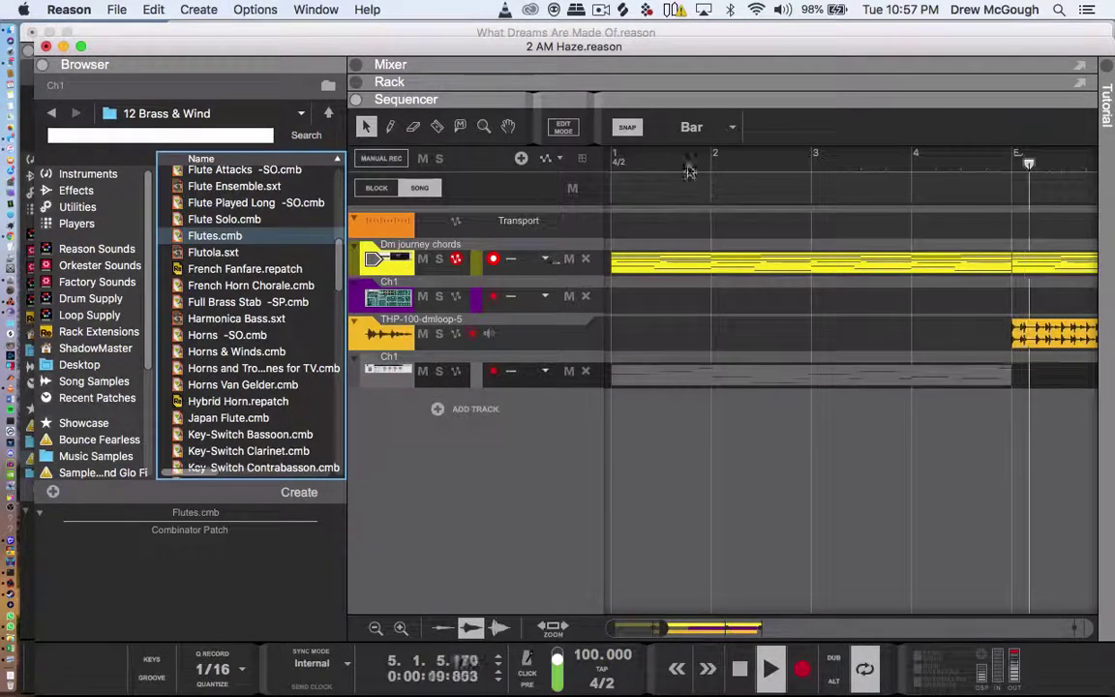
{"action": "left_click", "coordinate": [616, 166]}
{"action": "key", "text": "space"}
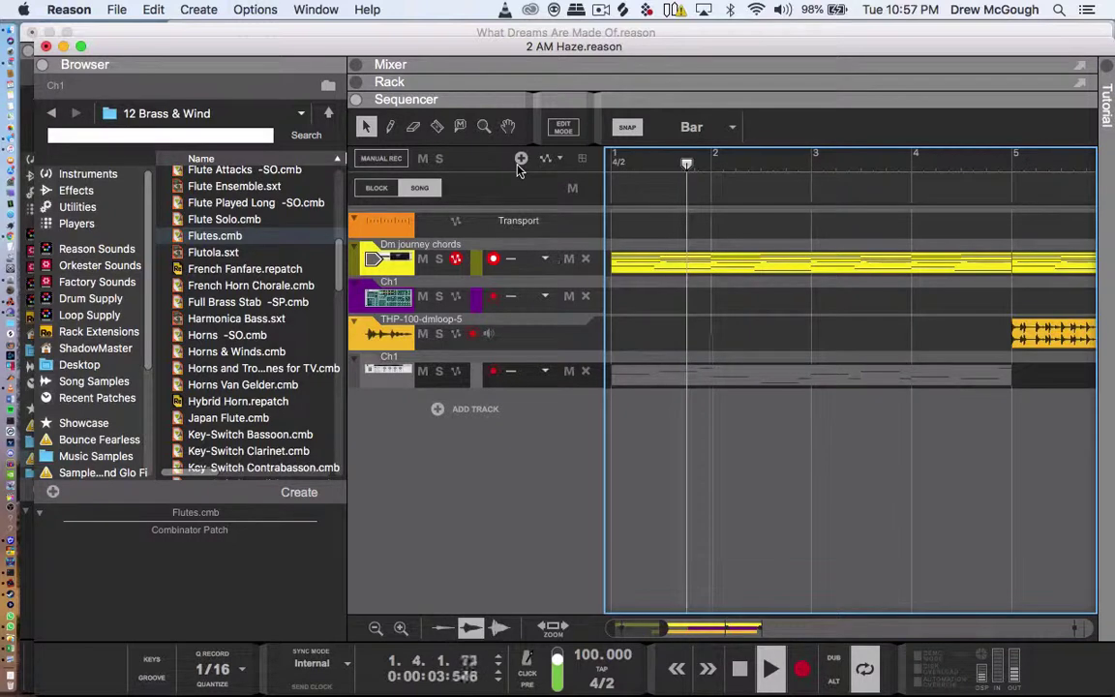
- Duplicate the 4-bar flute clip three times so copies start at bars 5, 9 and 13
{"action": "left_click", "coordinate": [767, 375]}
{"action": "key", "text": "super+d"}
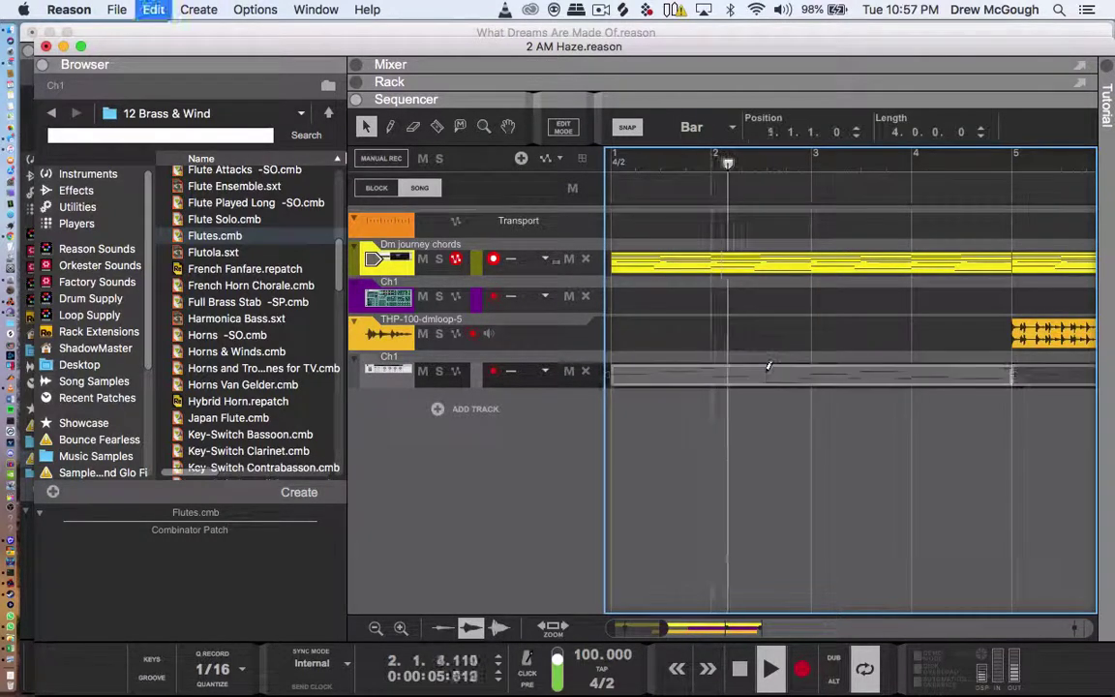
{"action": "scroll", "coordinate": [767, 377], "scroll_direction": "right", "scroll_amount": 2}
{"action": "scroll", "coordinate": [765, 373], "scroll_direction": "right", "scroll_amount": 2}
{"action": "key", "text": "super+d"}
{"action": "scroll", "coordinate": [765, 373], "scroll_direction": "right", "scroll_amount": 4}
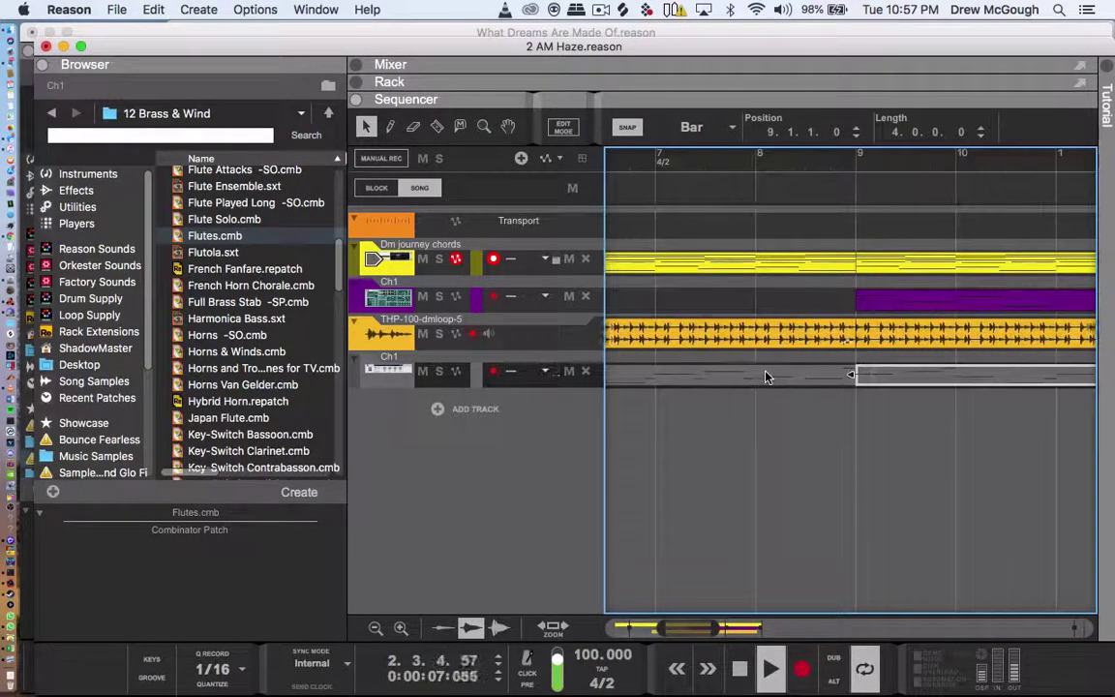
{"action": "key", "text": "super+d"}
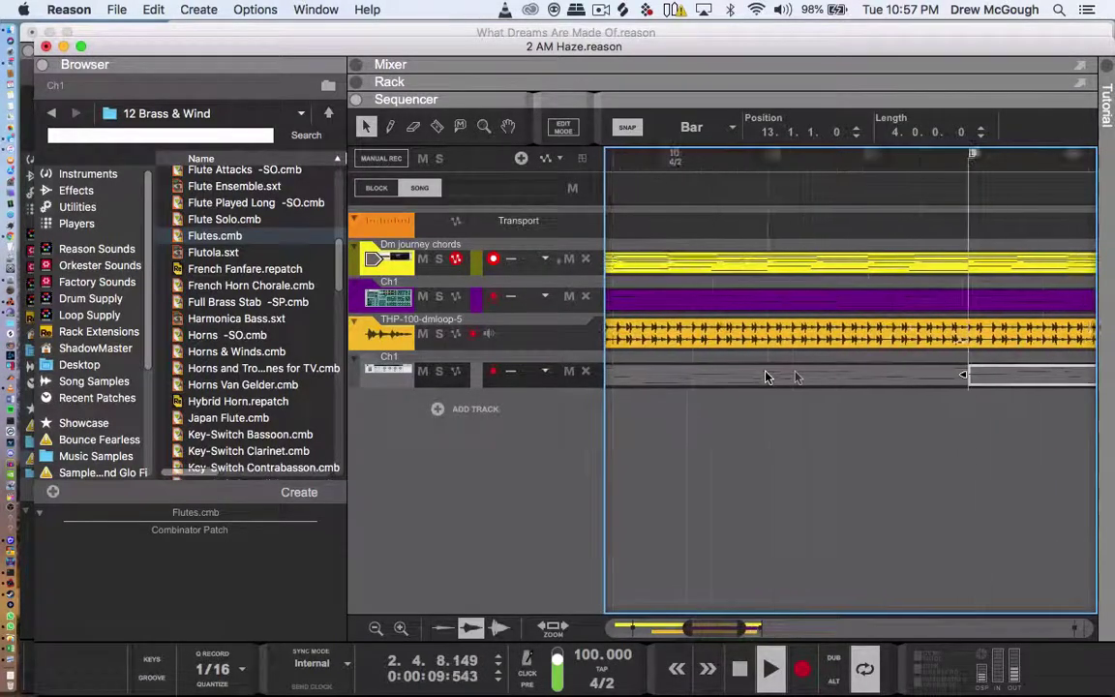
{"action": "scroll", "coordinate": [766, 375], "scroll_direction": "left", "scroll_amount": 3}
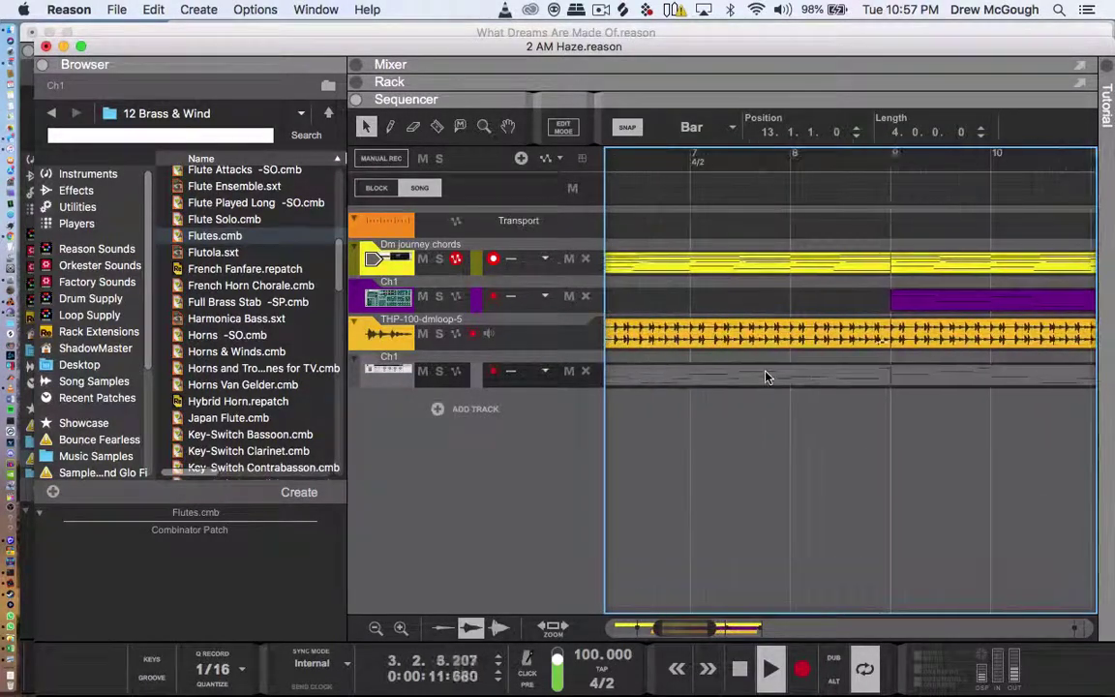
{"action": "scroll", "coordinate": [766, 376], "scroll_direction": "left", "scroll_amount": 8}
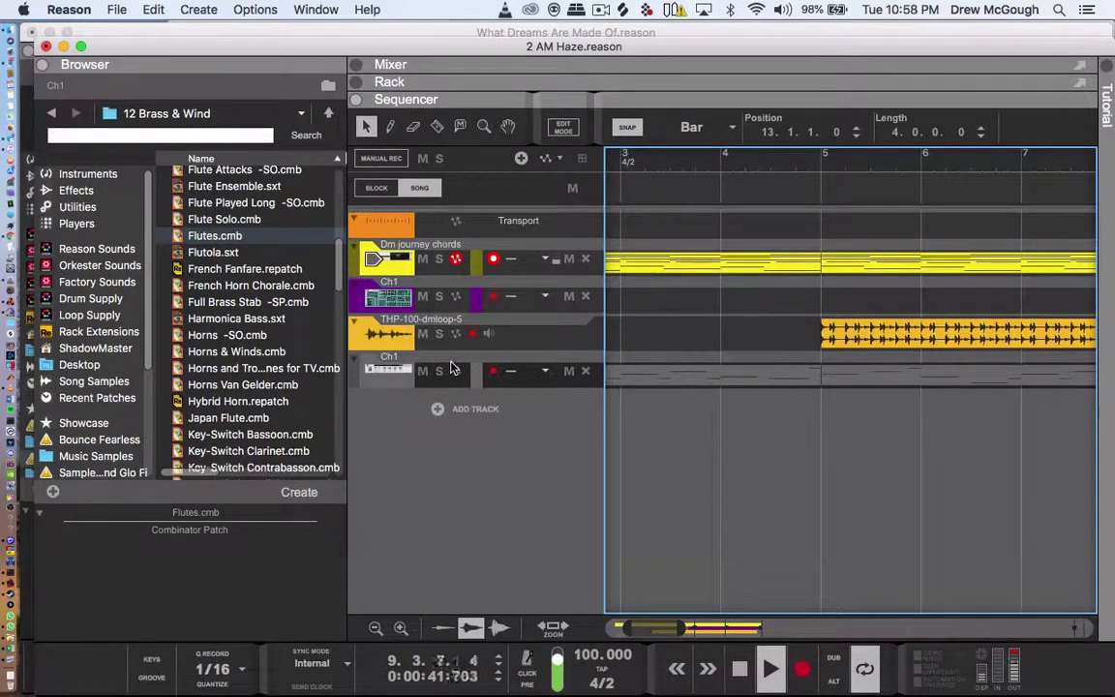
- Move the flute track directly below the Dm journey chords track
{"action": "scroll", "coordinate": [849, 442], "scroll_direction": "right", "scroll_amount": 10}
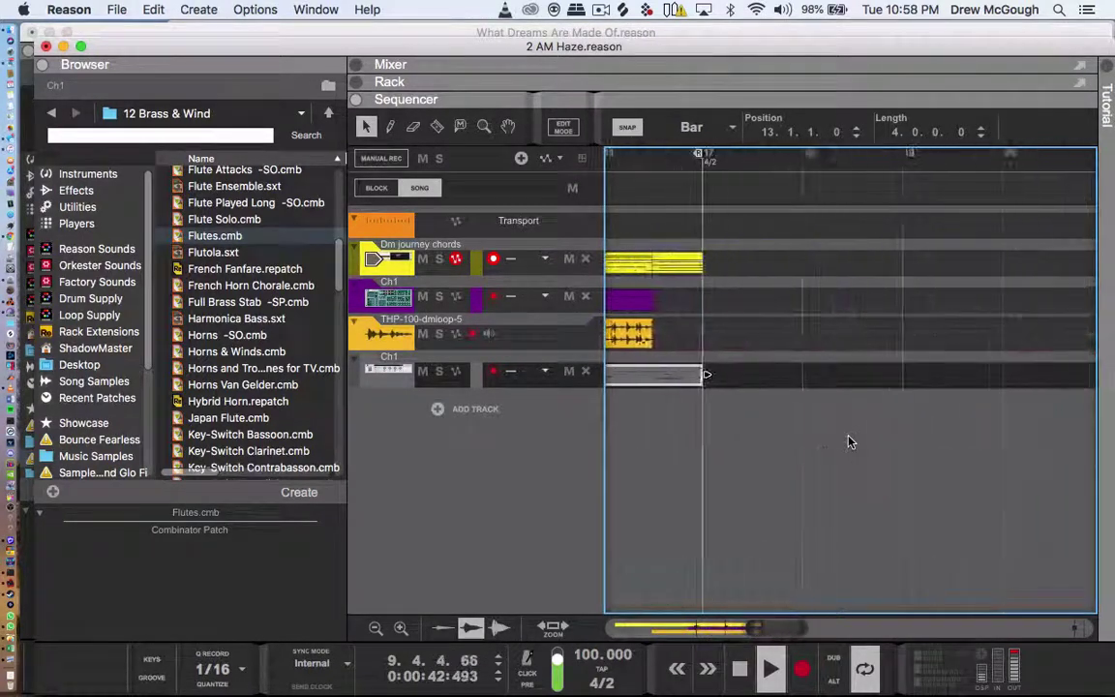
{"action": "scroll", "coordinate": [849, 441], "scroll_direction": "left", "scroll_amount": 2}
{"action": "left_click_drag", "start_coordinate": [891, 288], "coordinate": [856, 311]}
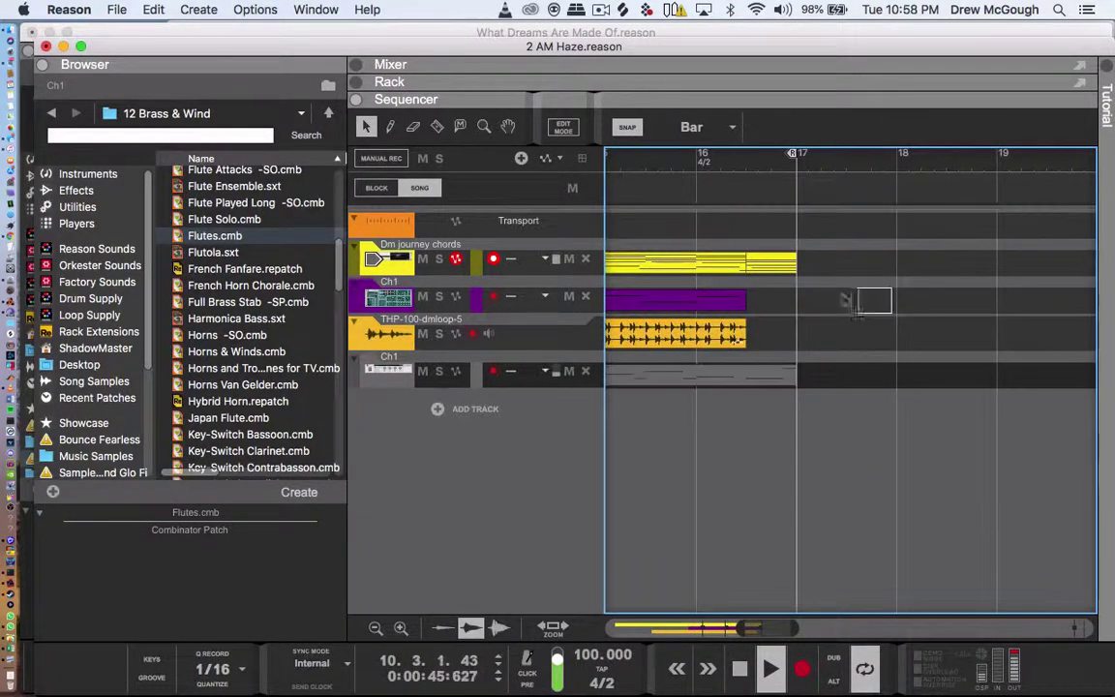
{"action": "left_click_drag", "start_coordinate": [753, 230], "coordinate": [680, 250]}
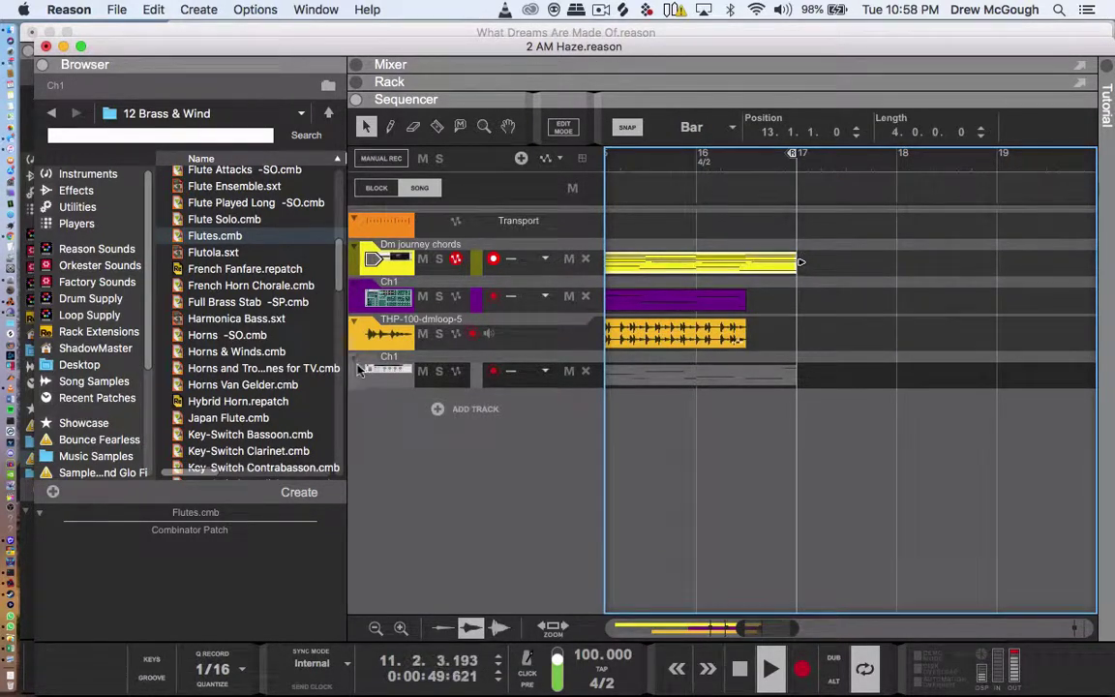
{"action": "left_click_drag", "start_coordinate": [359, 369], "coordinate": [372, 295]}
- Duplicate the last chord clip and the last flute clip together to bar 17
{"action": "left_click", "coordinate": [821, 300]}
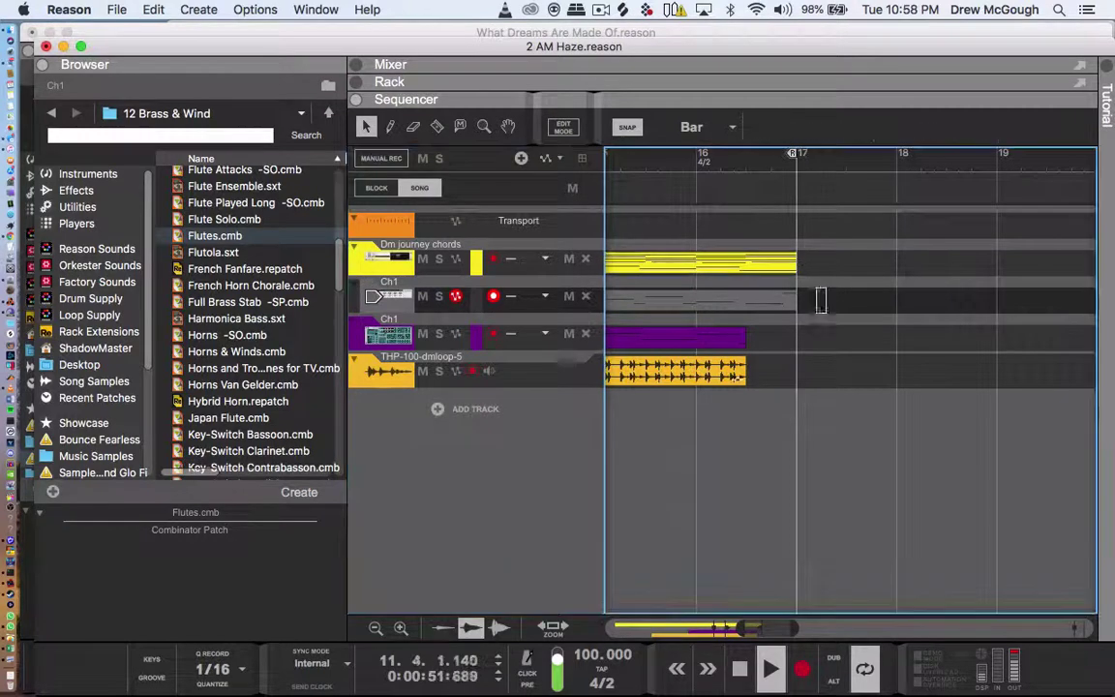
{"action": "left_click_drag", "start_coordinate": [746, 268], "coordinate": [745, 264]}
{"action": "key", "text": "super+d"}
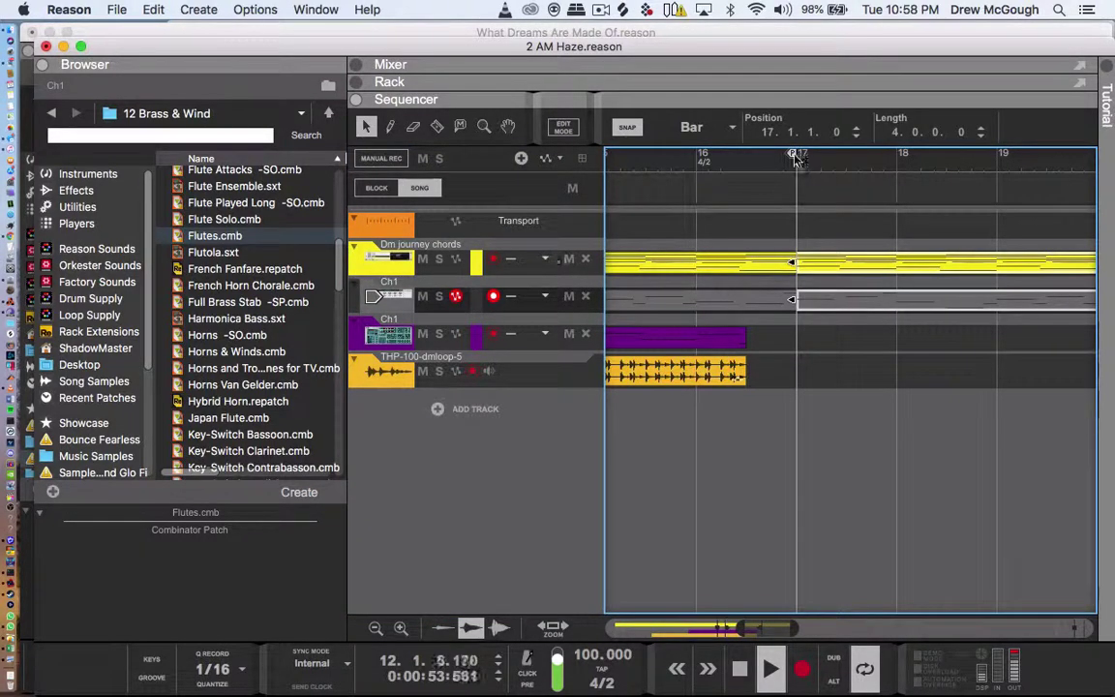
- Set the song's time signature to 4/4
{"action": "left_click", "coordinate": [612, 683]}
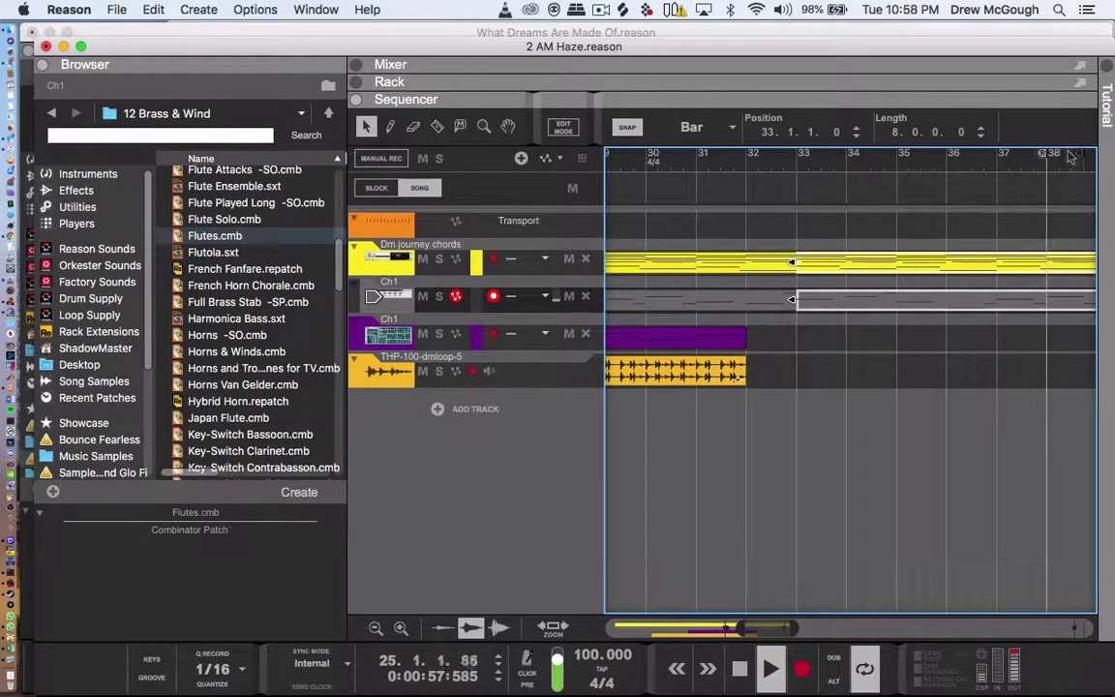
{"action": "scroll", "coordinate": [1072, 158], "scroll_direction": "right", "scroll_amount": 4}
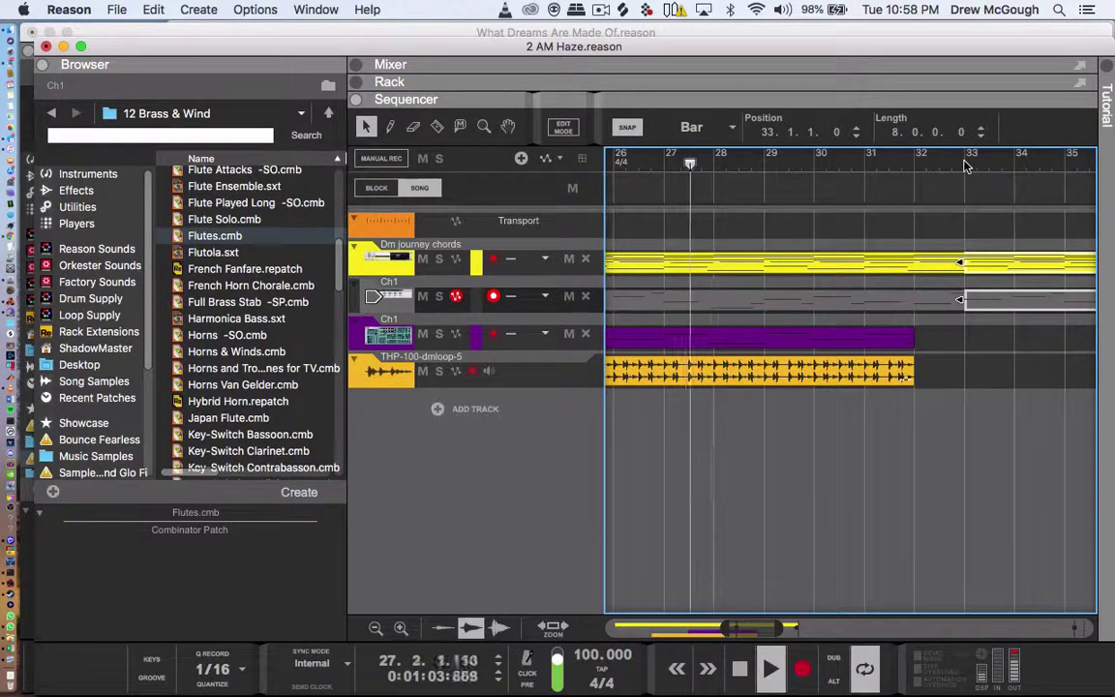
- Go back through the browser's previous locations to the Downloads folder holding the Origin.Sound sample packs
{"action": "left_click", "coordinate": [54, 113]}
{"action": "left_click", "coordinate": [54, 113]}
{"action": "left_click", "coordinate": [55, 113]}
{"action": "left_click", "coordinate": [54, 114]}
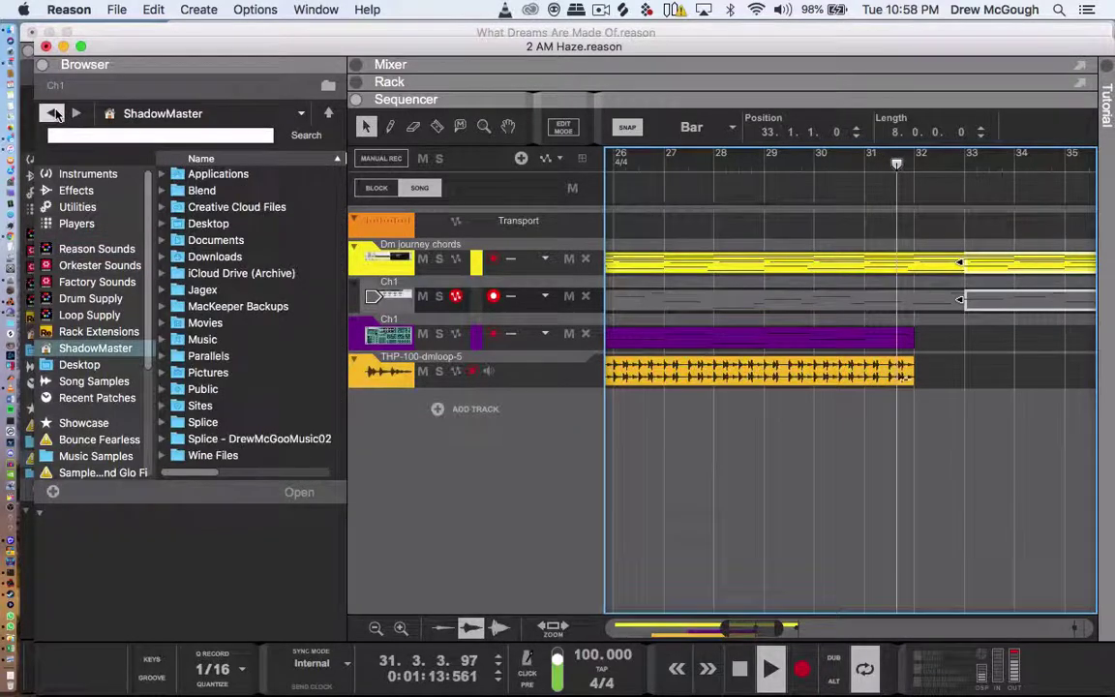
{"action": "left_click", "coordinate": [54, 113]}
{"action": "left_click", "coordinate": [54, 113]}
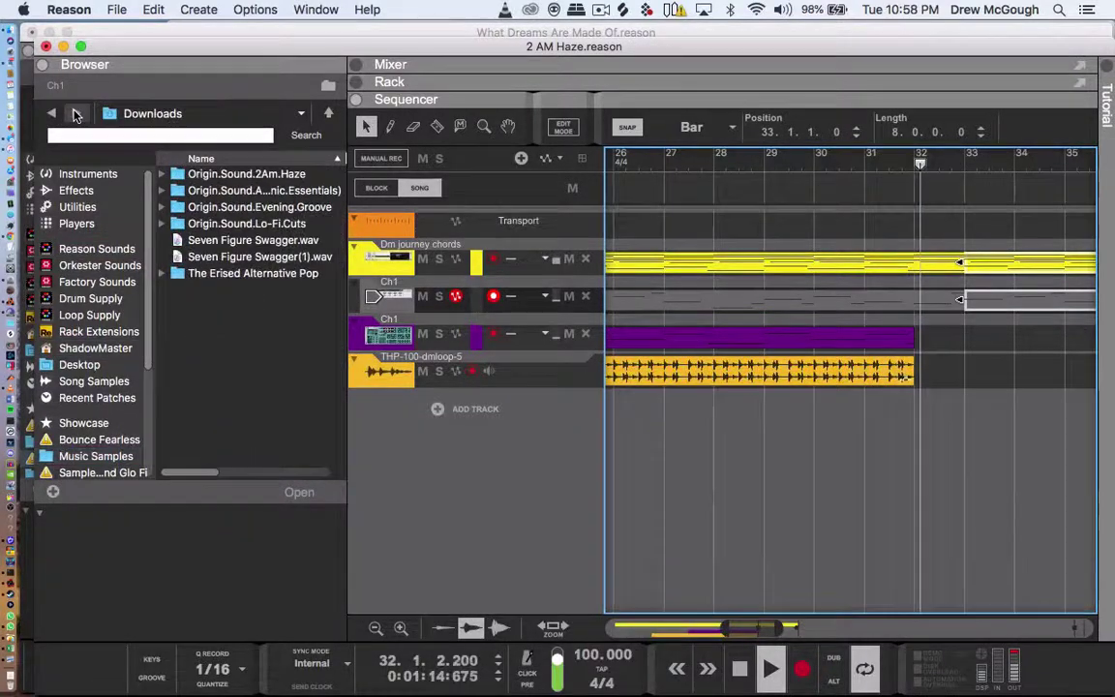
- Look inside the Origin.Sound.Lo-Fi.Cuts pack, return to Downloads and check the Ambient.Drift (Organic.Essentials) pack
{"action": "double_click", "coordinate": [247, 223]}
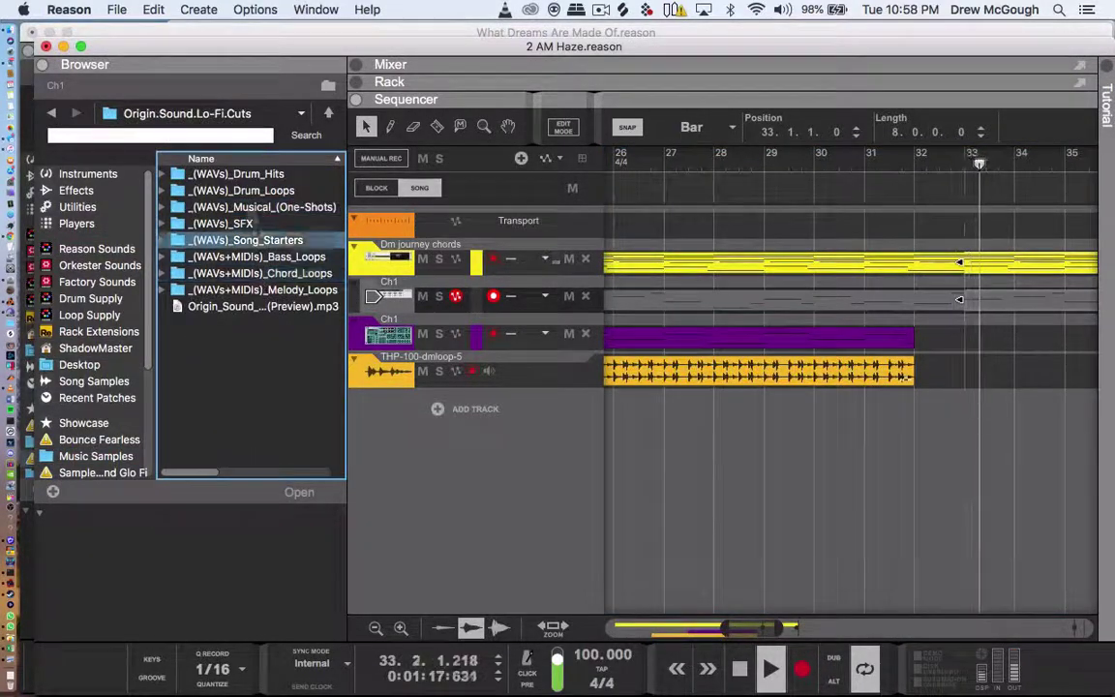
{"action": "left_click", "coordinate": [54, 113]}
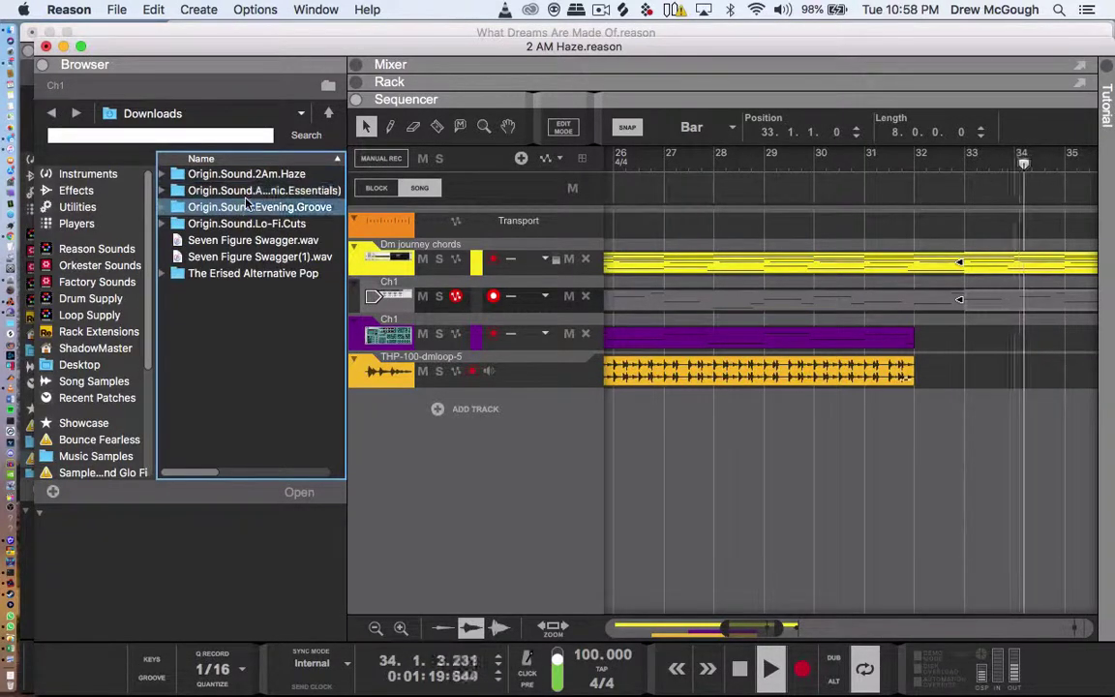
{"action": "left_click", "coordinate": [276, 191]}
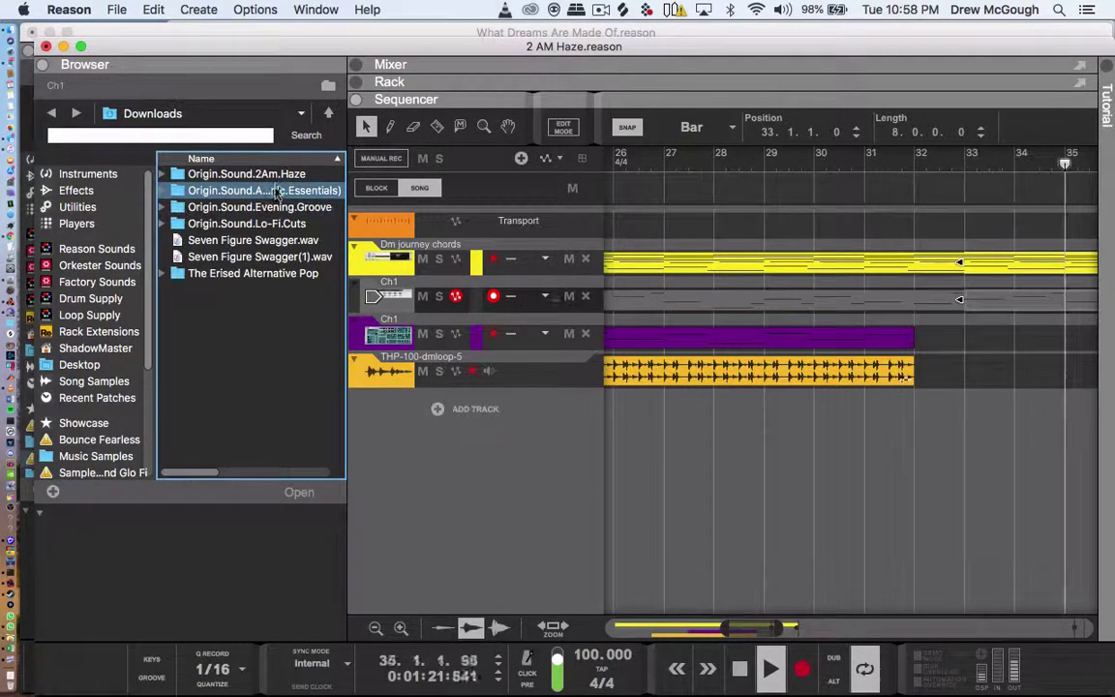
{"action": "left_click", "coordinate": [276, 177]}
{"action": "left_click", "coordinate": [276, 191]}
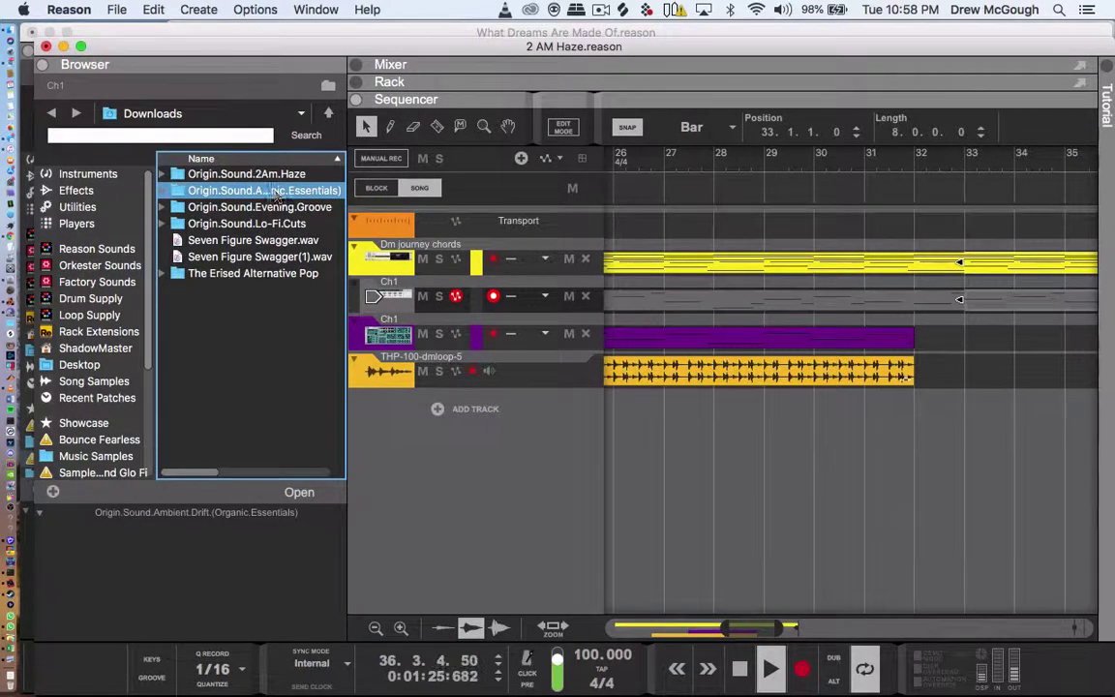
- Open the _(WAVs)_Full folder within the drum loops of the Origin.Sound.Evening.Groove pack
{"action": "double_click", "coordinate": [247, 207]}
{"action": "double_click", "coordinate": [242, 207]}
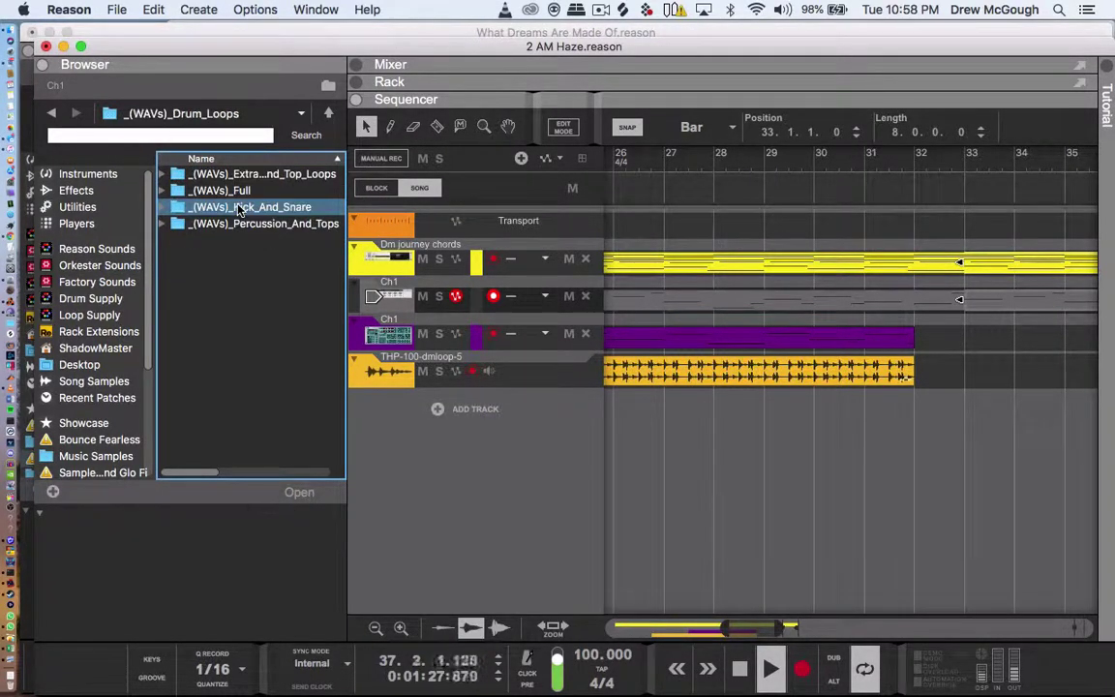
{"action": "left_click", "coordinate": [263, 196]}
{"action": "double_click", "coordinate": [277, 191]}
- Preview full drum loops in the folder, including Poetic 1 and Finesse 2, 3 and 4
{"action": "left_click", "coordinate": [275, 240]}
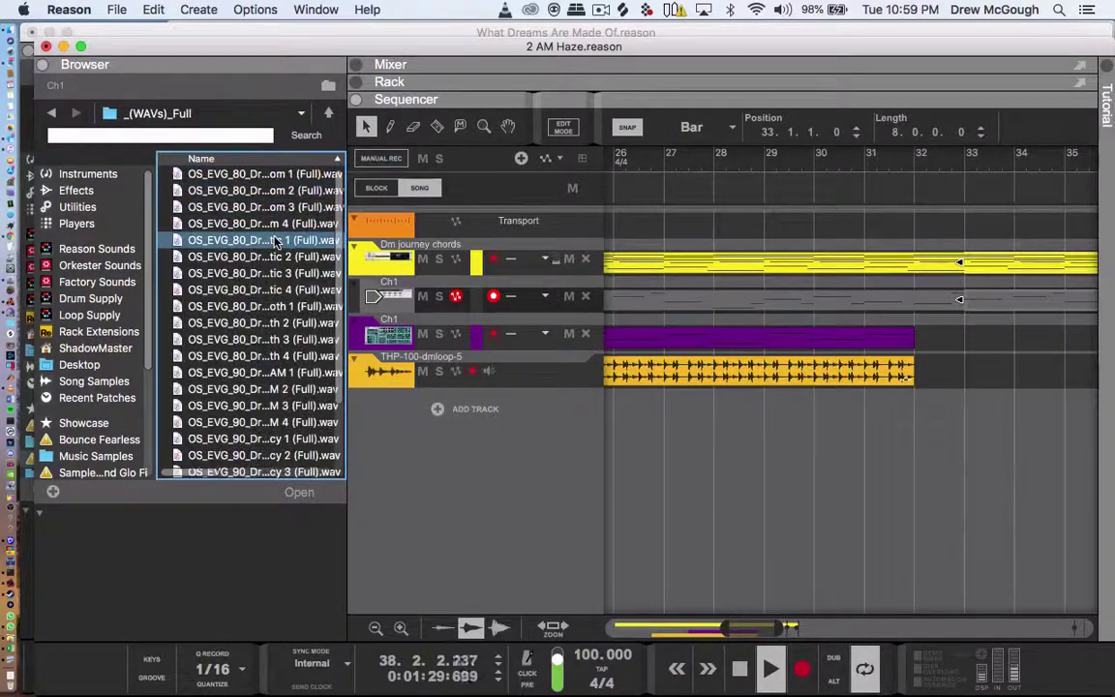
{"action": "scroll", "coordinate": [274, 281], "scroll_direction": "down", "scroll_amount": 3}
{"action": "left_click", "coordinate": [273, 363]}
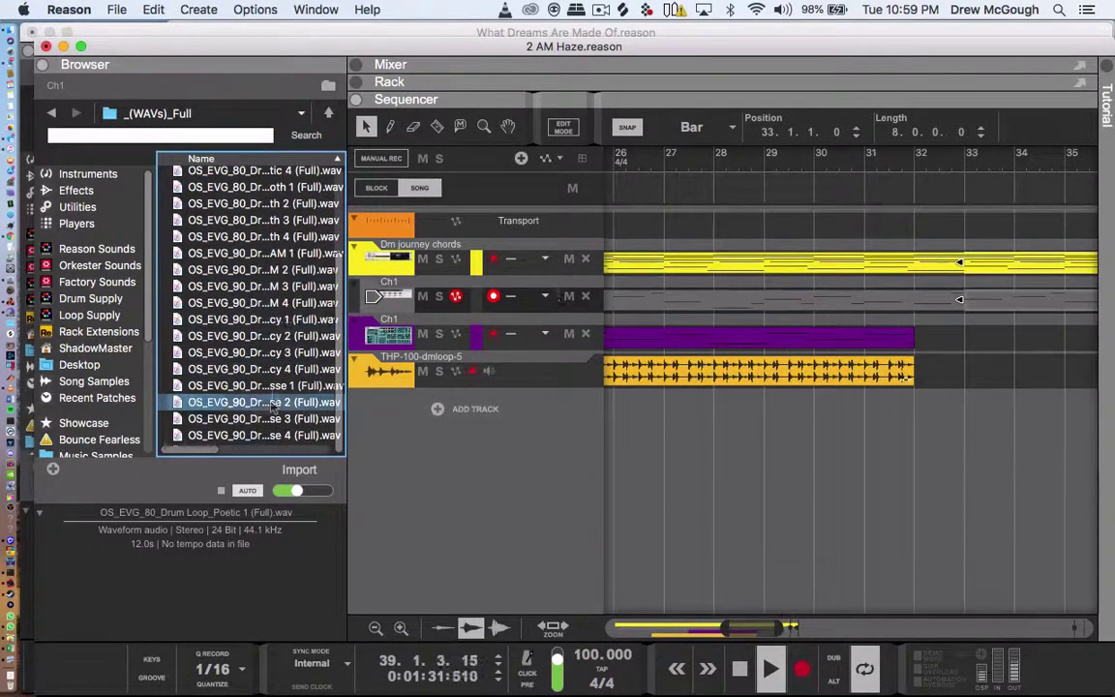
{"action": "left_click", "coordinate": [272, 403]}
{"action": "left_click", "coordinate": [276, 418]}
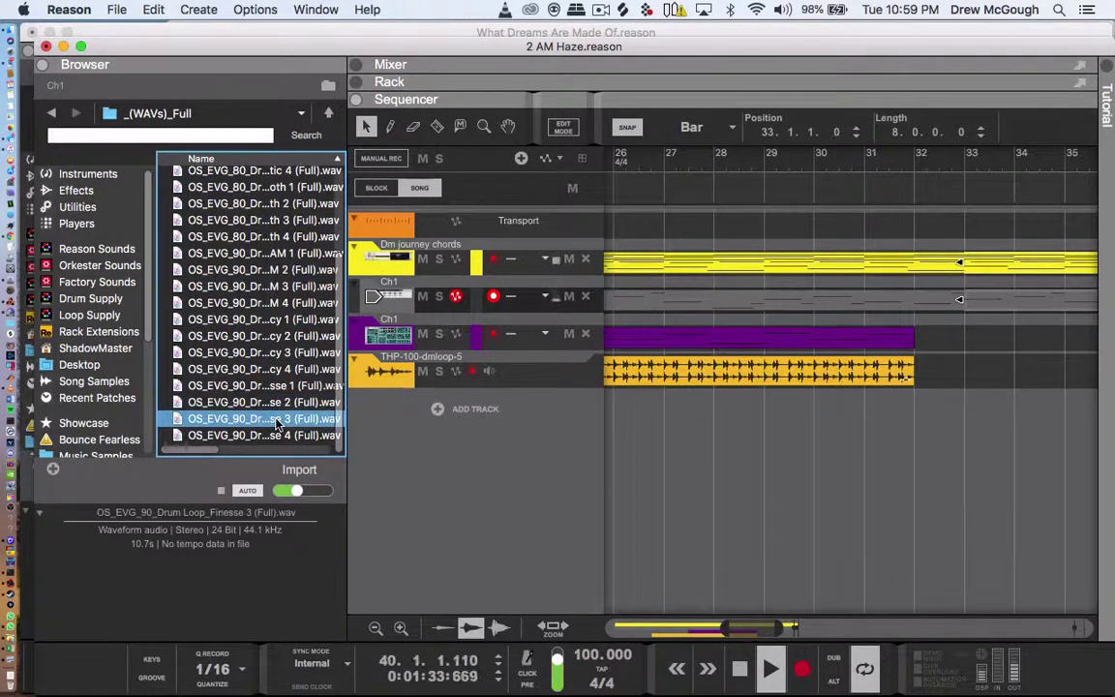
{"action": "left_click", "coordinate": [276, 436]}
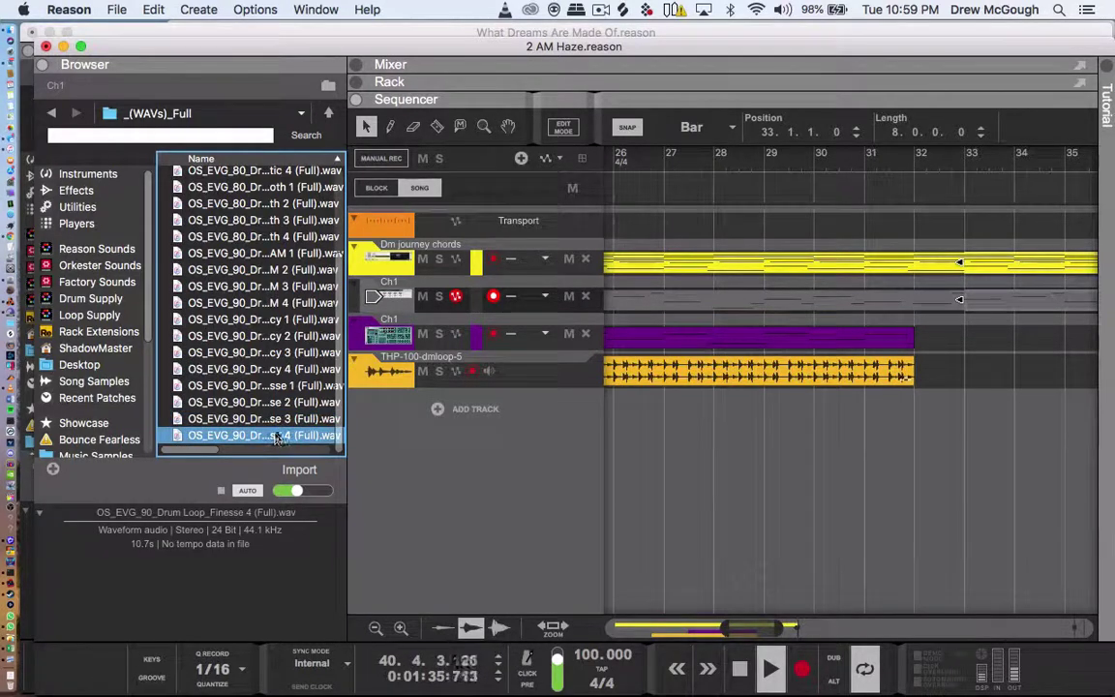
- Place OS_EVG_90_Drum Loop_Finesse 3 (Full).wav on a new audio track at bar 33
{"action": "left_click", "coordinate": [276, 418]}
{"action": "left_click_drag", "start_coordinate": [276, 419], "coordinate": [937, 424]}
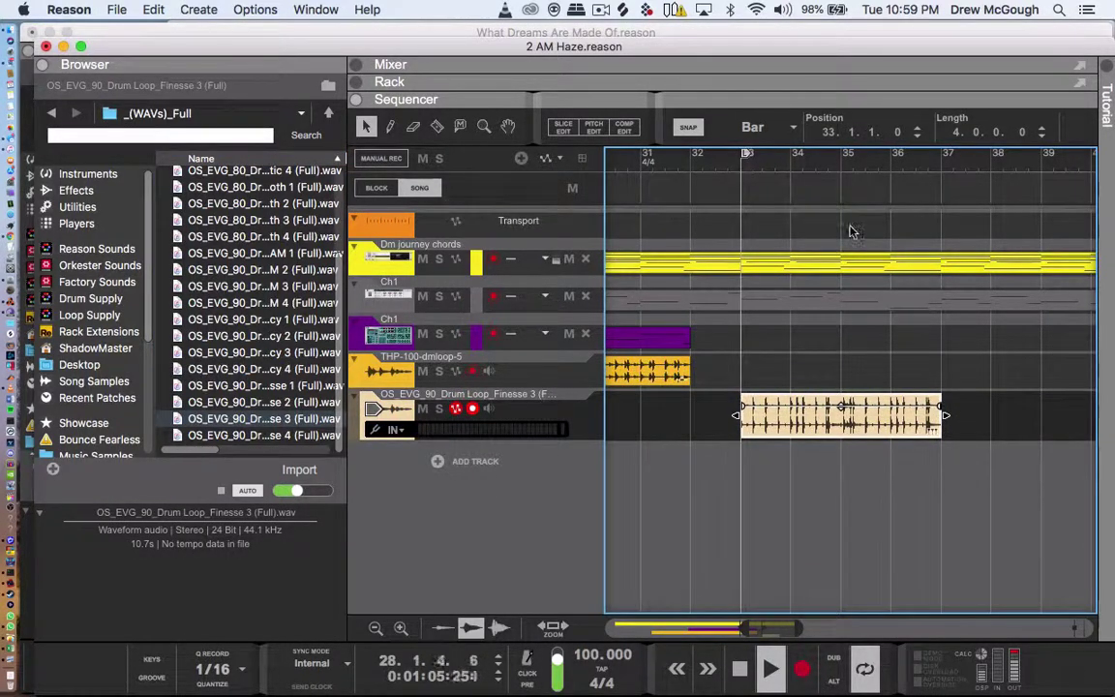
{"action": "scroll", "coordinate": [850, 231], "scroll_direction": "right", "scroll_amount": 3}
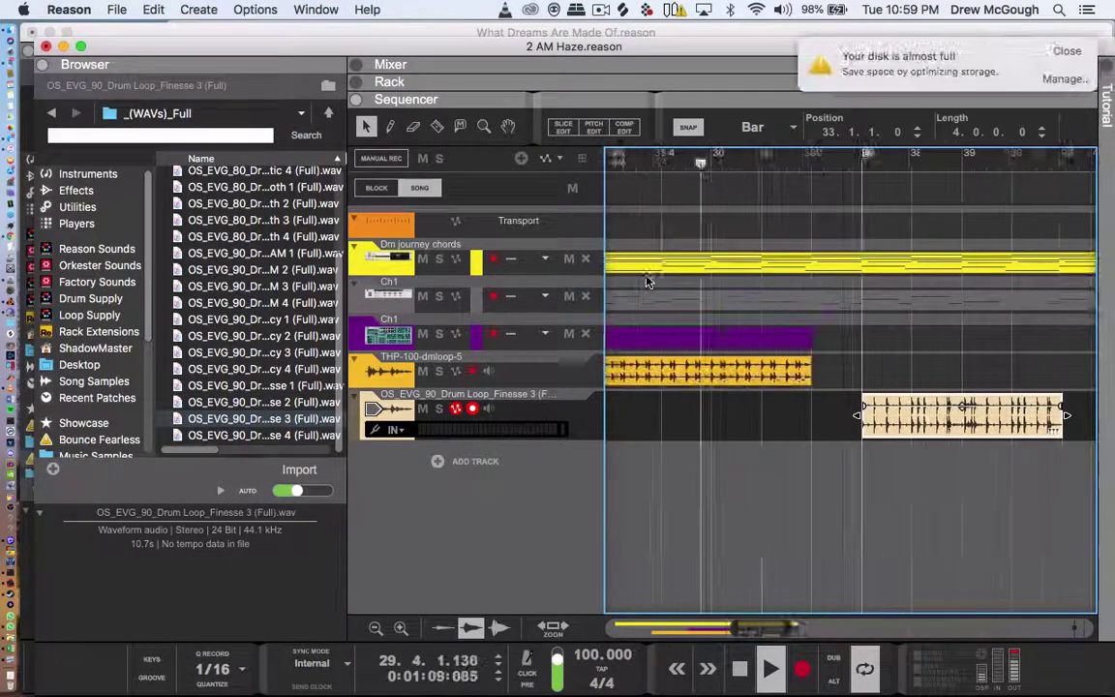
{"action": "left_click", "coordinate": [1049, 55]}
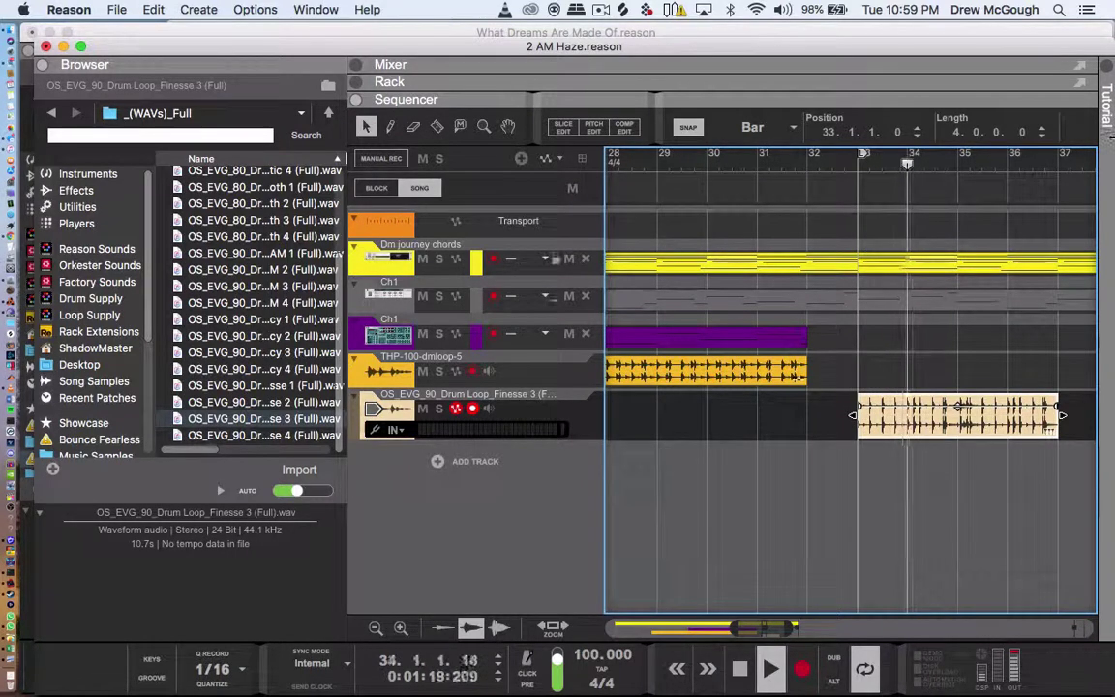
- Duplicate the Finesse 3 drum loop clip to bar 37
{"action": "key", "text": "super+d"}
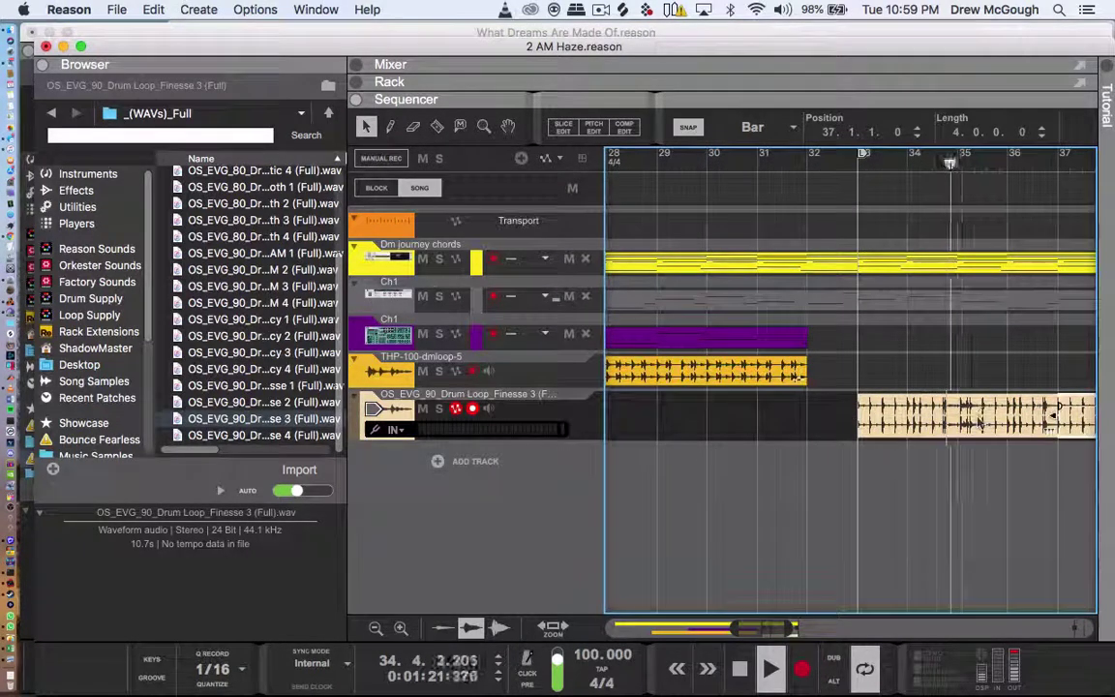
{"action": "scroll", "coordinate": [970, 452], "scroll_direction": "right", "scroll_amount": 5}
{"action": "left_click_drag", "start_coordinate": [1009, 416], "coordinate": [1009, 416]}
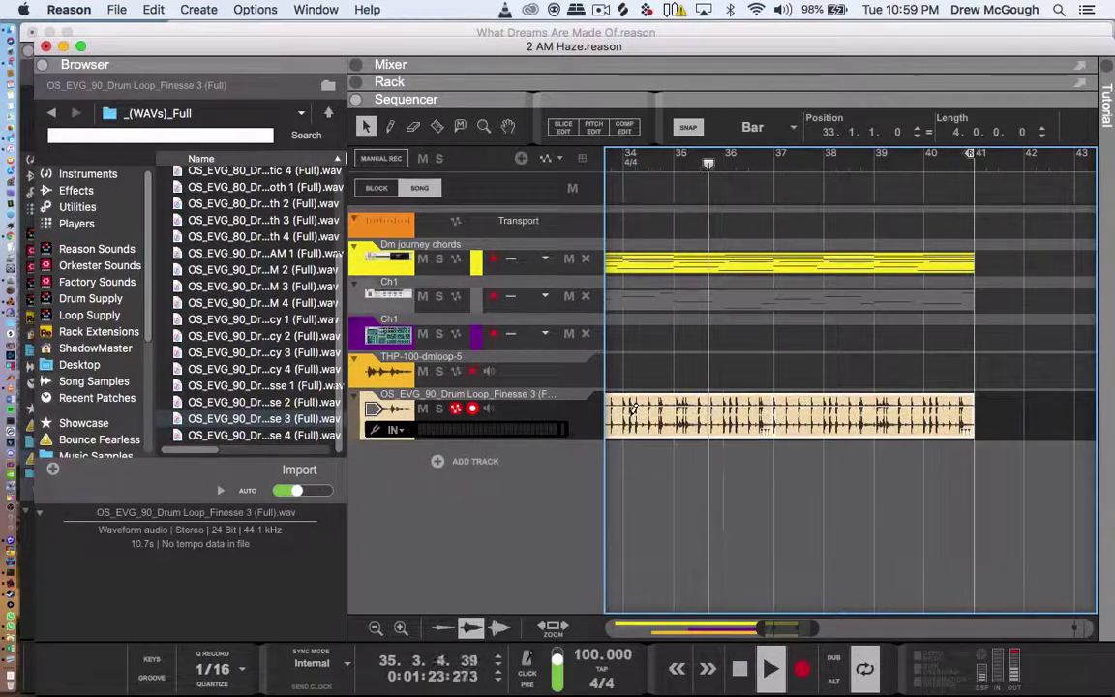
- Undo the recent edits to the Finesse 3 drum loop, including its duplication
{"action": "key", "text": "super+z"}
{"action": "key", "text": "super+z"}
{"action": "key", "text": "super+z"}
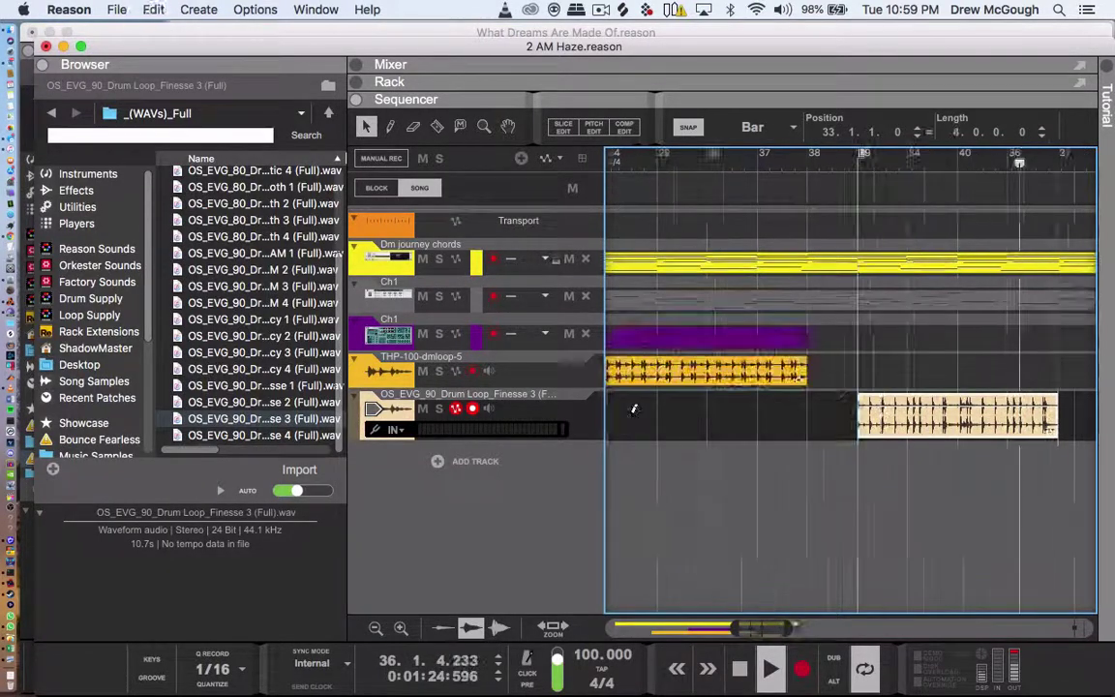
{"action": "key", "text": "super+y"}
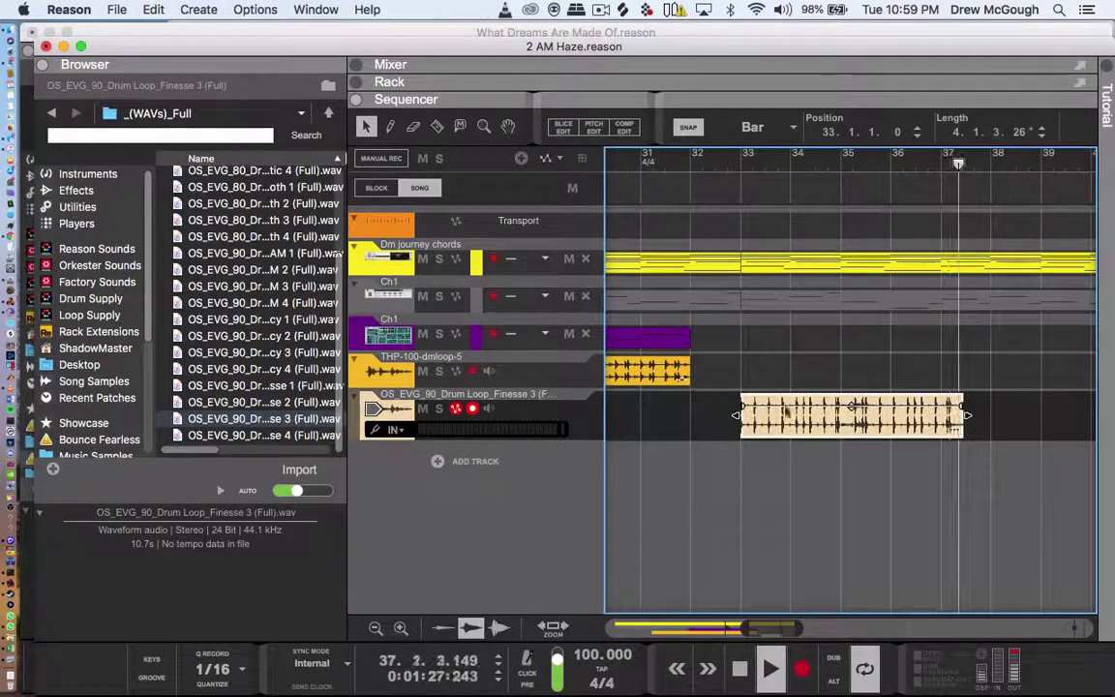
- Delete the Finesse 3 drum loop clip and its audio track
{"action": "key", "text": "Delete"}
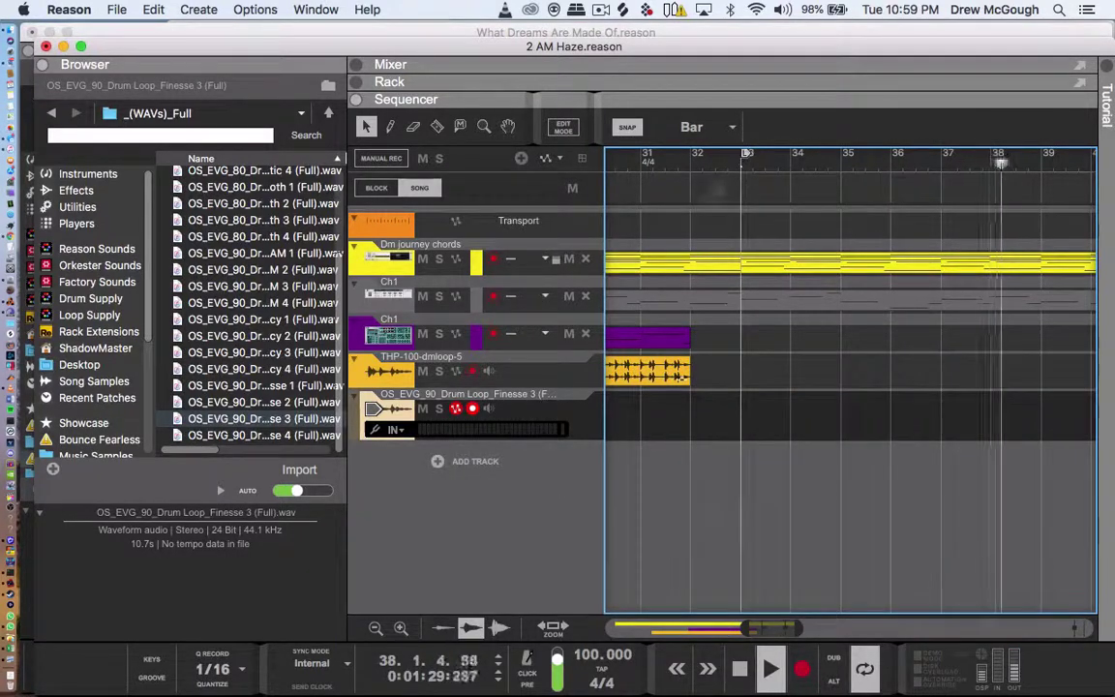
{"action": "left_click", "coordinate": [409, 418]}
{"action": "key", "text": "Delete"}
{"action": "key", "text": "Return"}
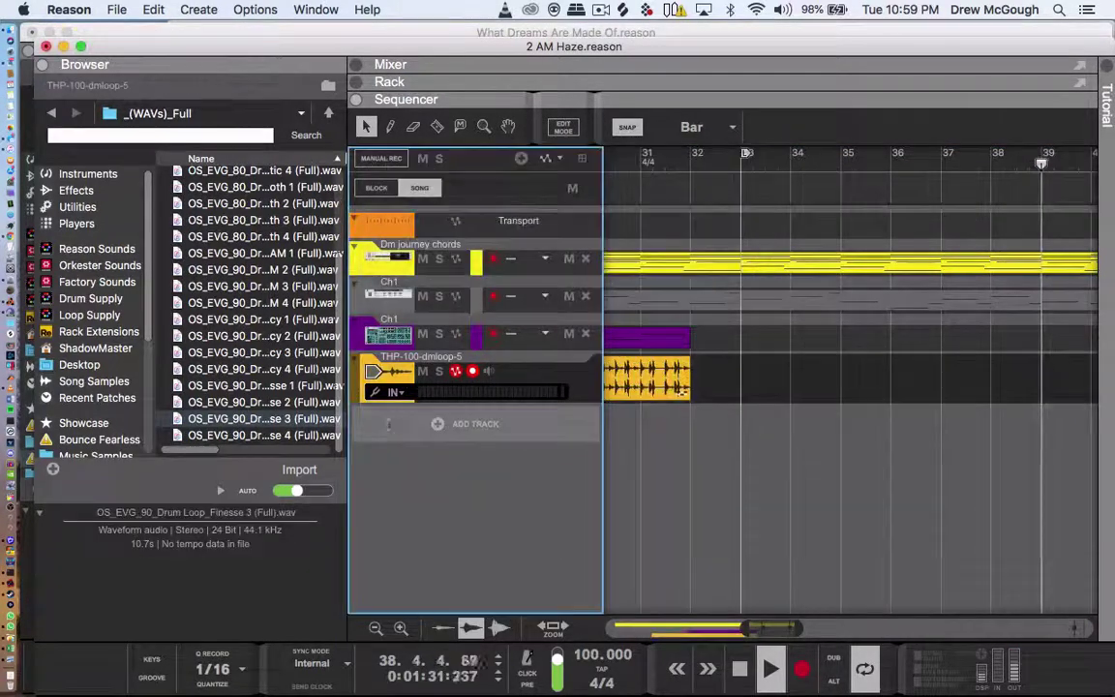
- Leave the Evening.Groove pack and open the Ambient Metal Constructions folder in Music Samples
{"action": "left_click", "coordinate": [51, 113]}
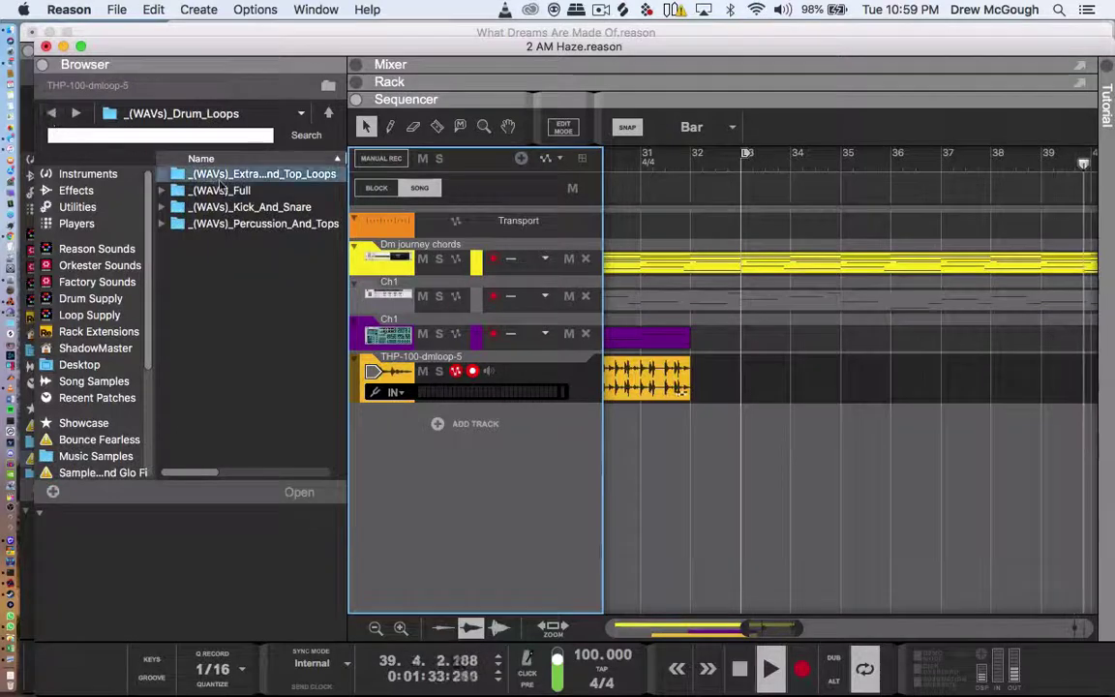
{"action": "left_click", "coordinate": [51, 113]}
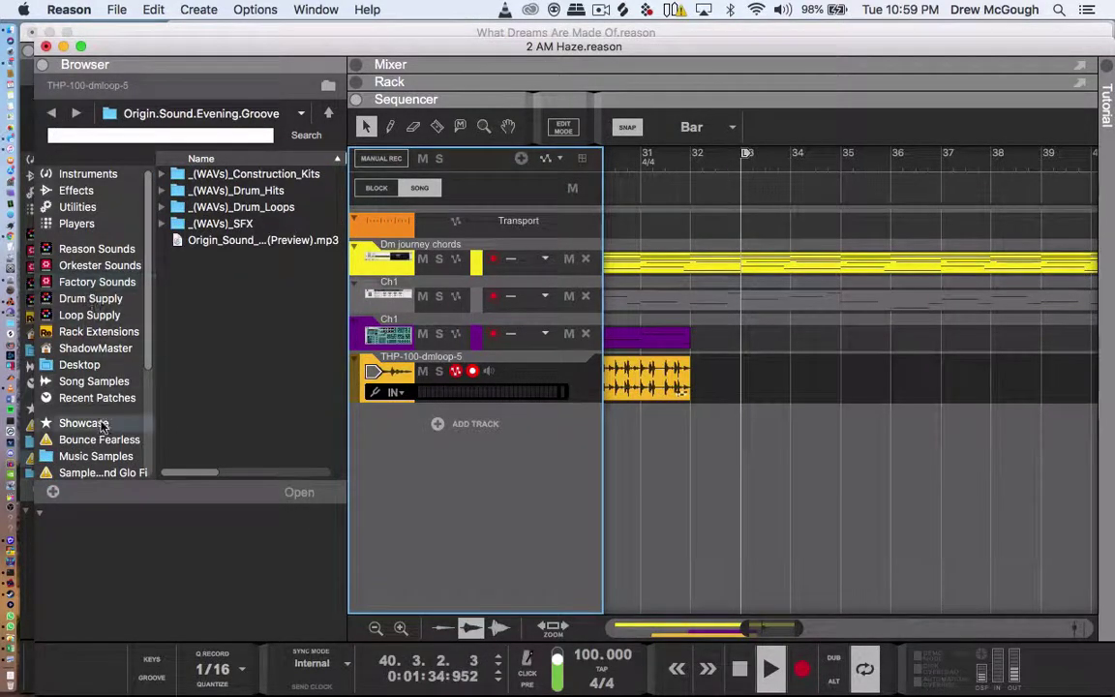
{"action": "left_click", "coordinate": [100, 462]}
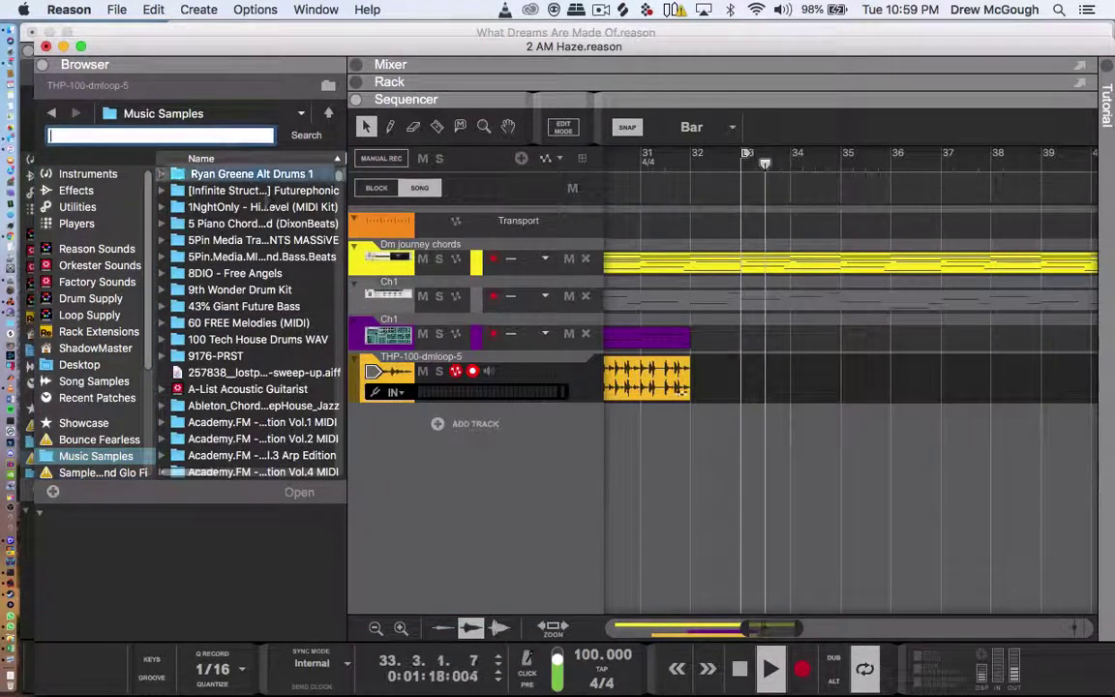
{"action": "scroll", "coordinate": [273, 329], "scroll_direction": "down", "scroll_amount": 5}
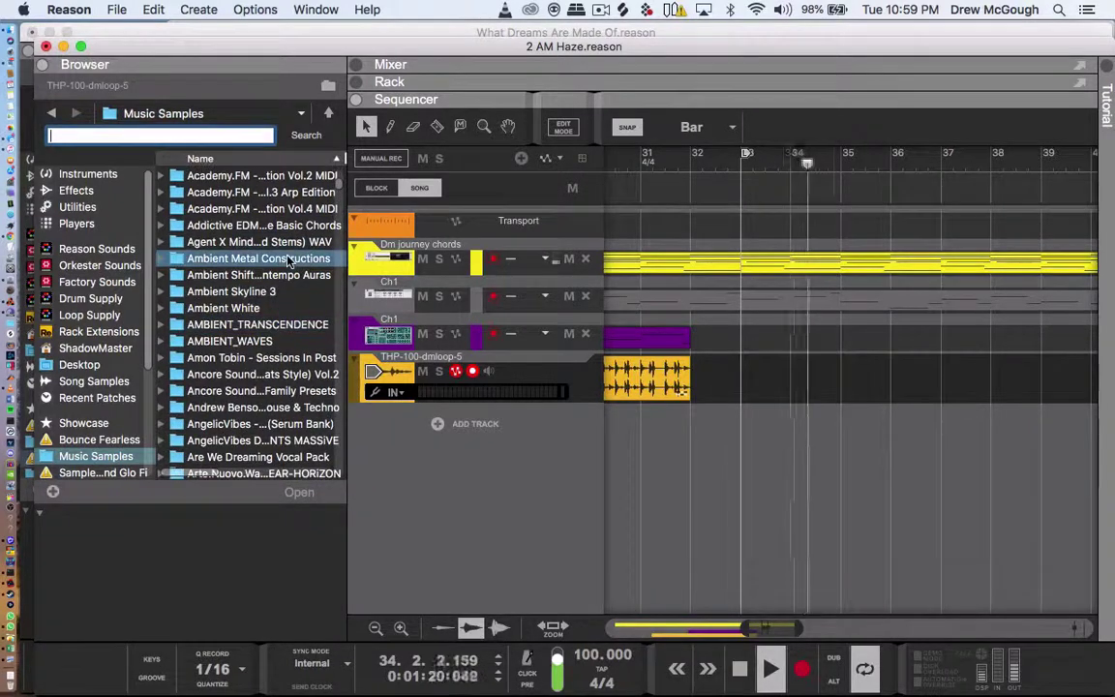
{"action": "left_click", "coordinate": [288, 259]}
{"action": "double_click", "coordinate": [287, 259]}
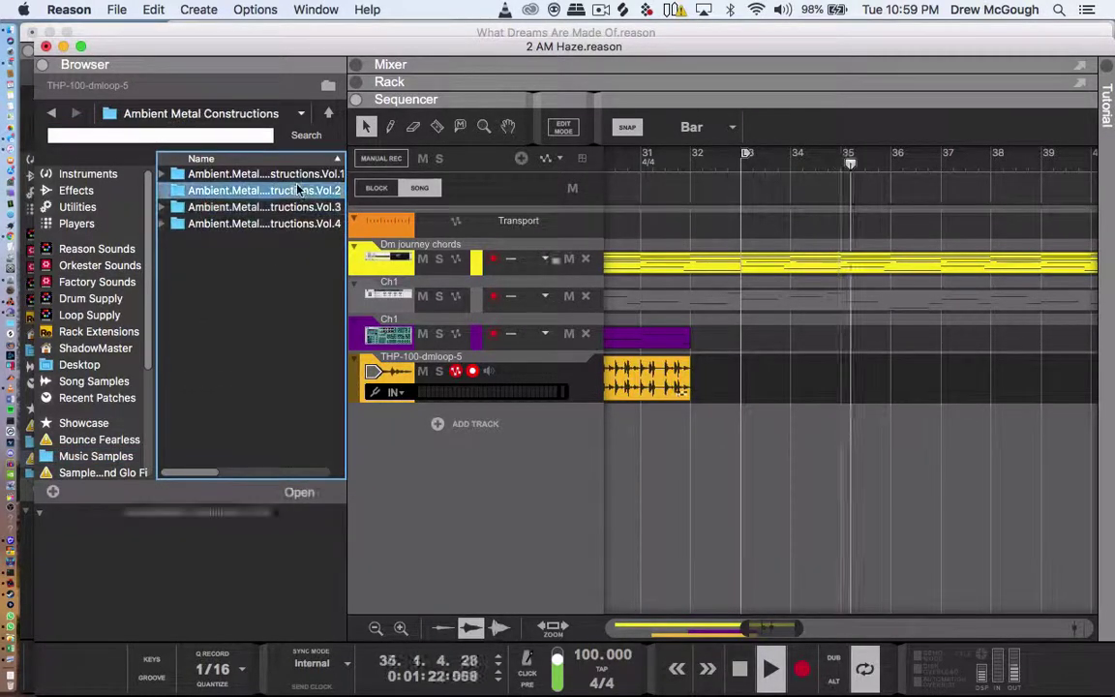
- Open the AMC2_90_Chorus_Beats folder within the REX drums of Ambient Metal Constructions Vol.2
{"action": "double_click", "coordinate": [291, 208]}
{"action": "double_click", "coordinate": [290, 209]}
{"action": "left_click", "coordinate": [294, 194]}
{"action": "double_click", "coordinate": [294, 194]}
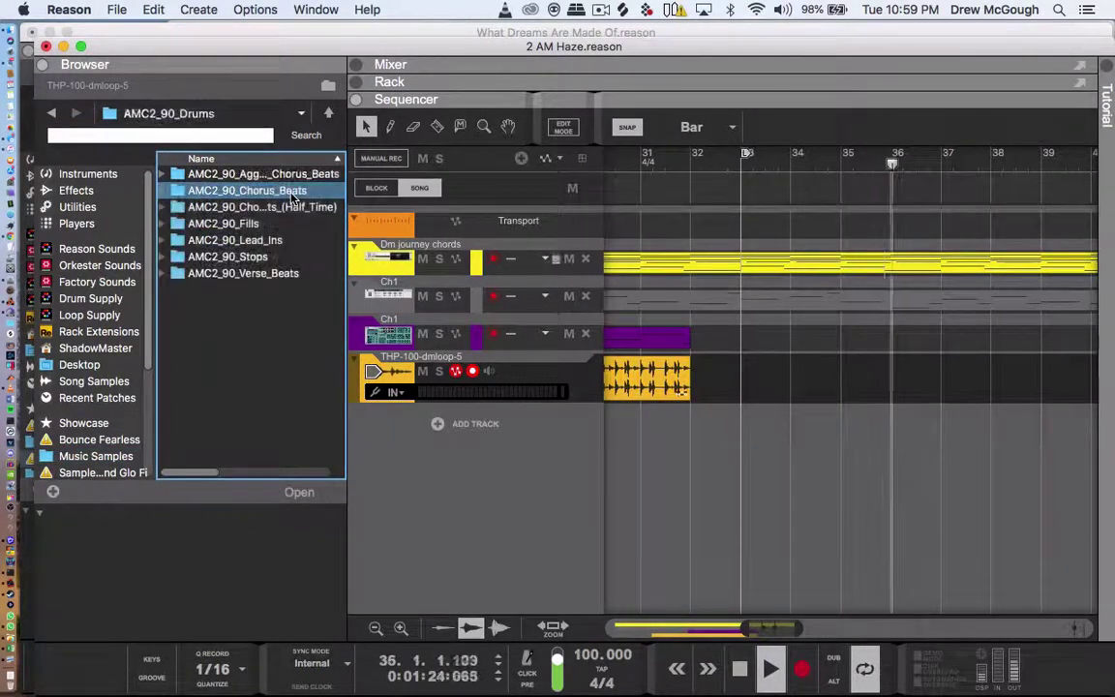
{"action": "left_click", "coordinate": [291, 206]}
{"action": "double_click", "coordinate": [290, 191]}
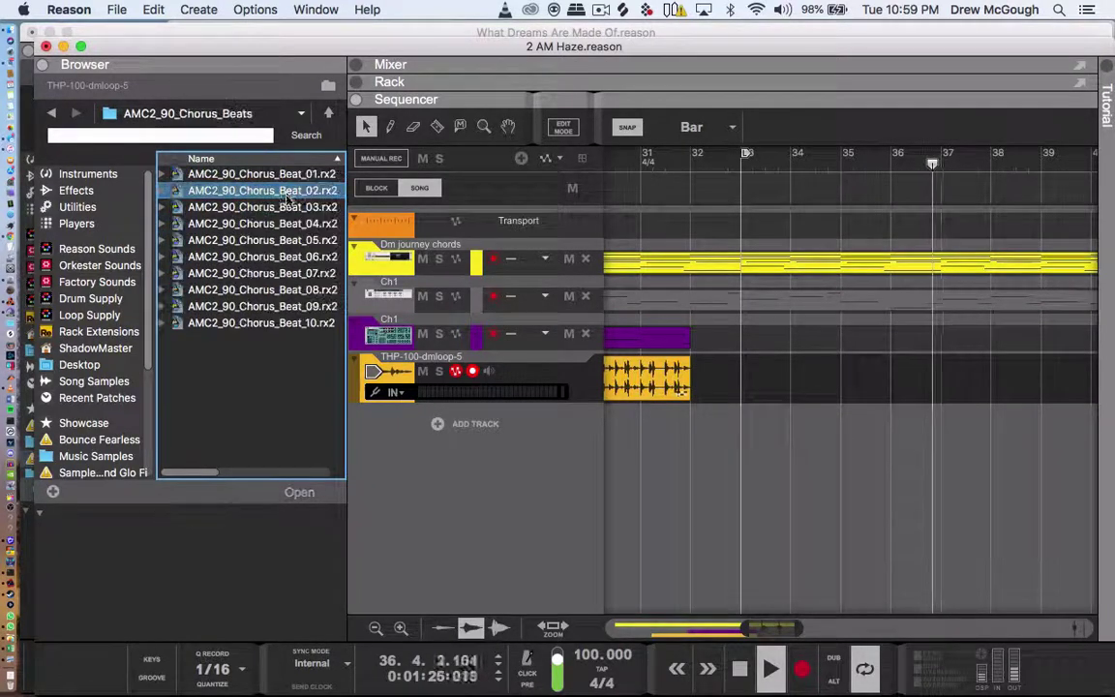
- Preview AMC2_90 chorus beats 04, 05, 06 and 08
{"action": "left_click", "coordinate": [287, 225]}
{"action": "key", "text": "Down"}
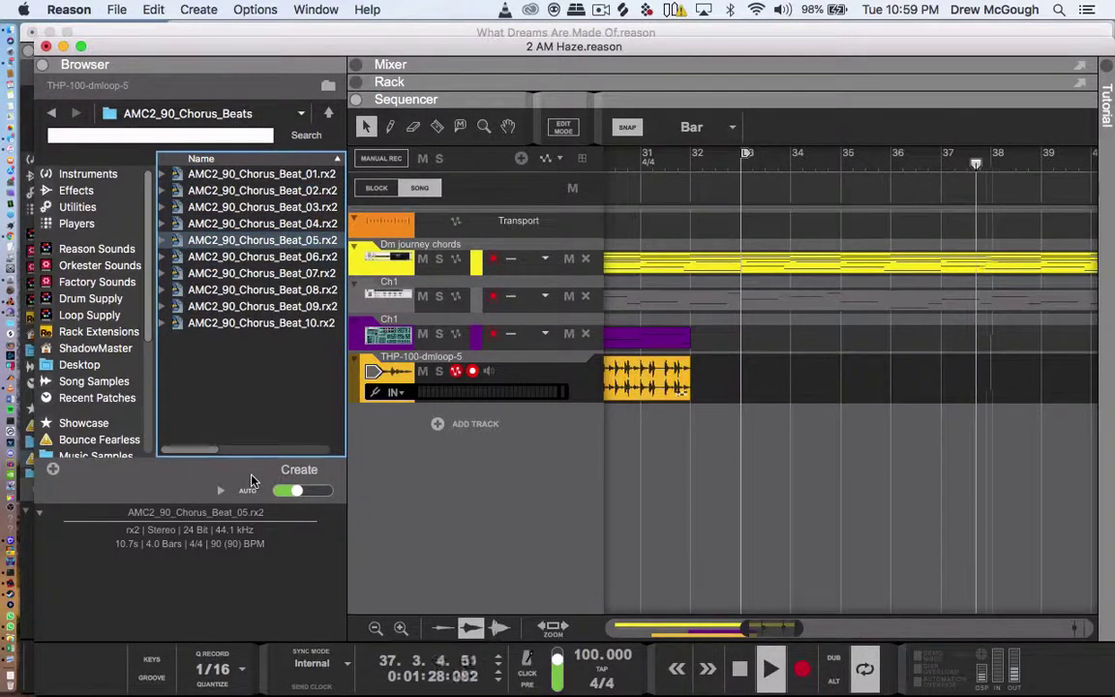
{"action": "left_click", "coordinate": [292, 258]}
{"action": "left_click", "coordinate": [288, 288]}
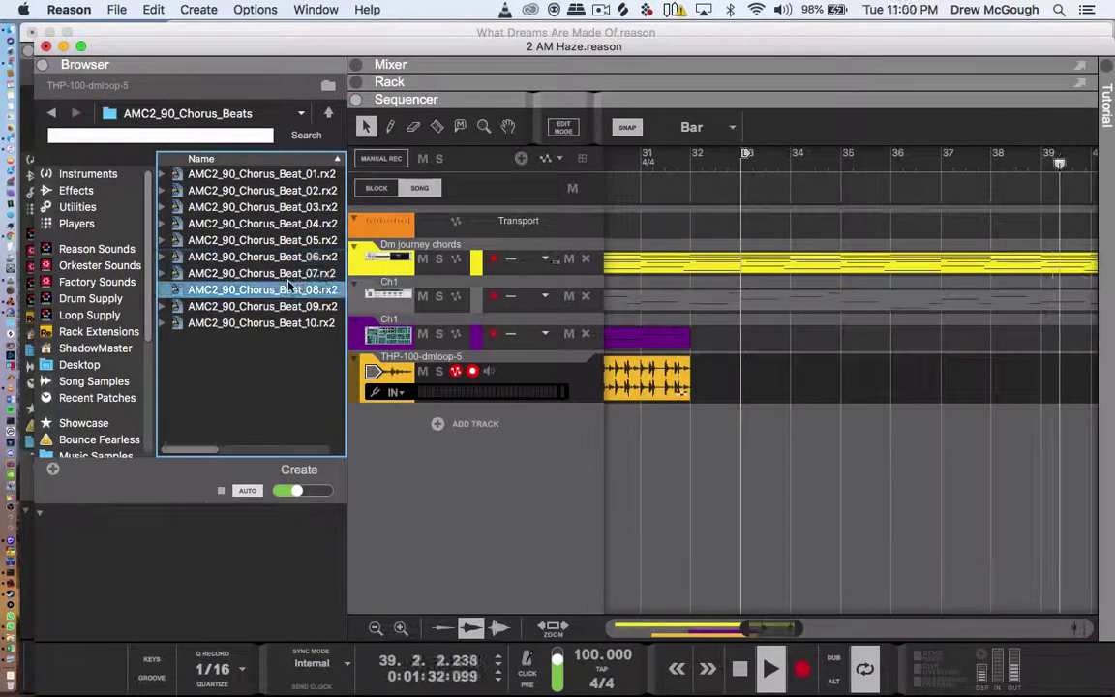
- Return to the top folder of Ambient Metal Constructions Vol.2 and look inside its MIDI folder
{"action": "left_click", "coordinate": [52, 113]}
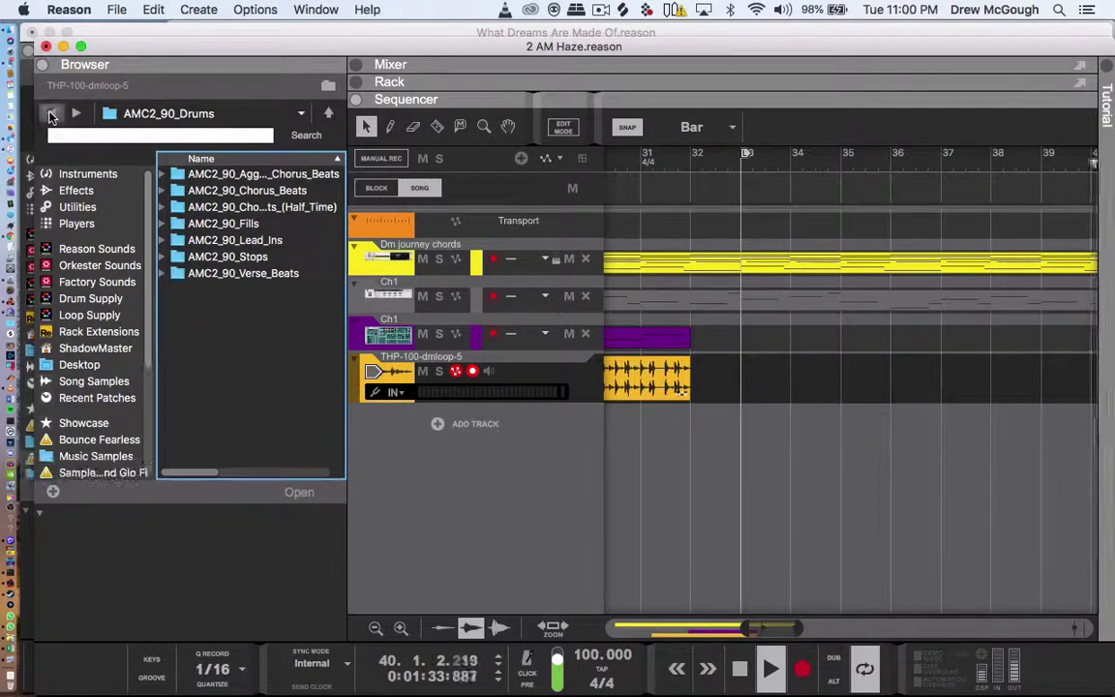
{"action": "left_click", "coordinate": [52, 113]}
{"action": "left_click", "coordinate": [51, 113]}
{"action": "left_click", "coordinate": [203, 190]}
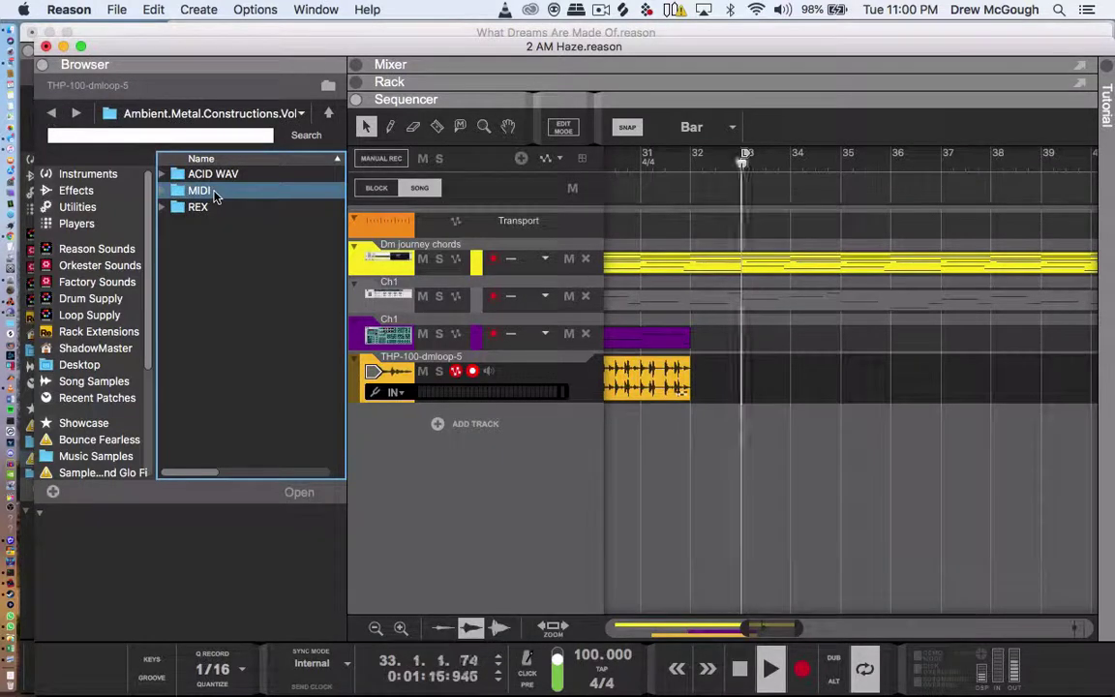
{"action": "double_click", "coordinate": [204, 190]}
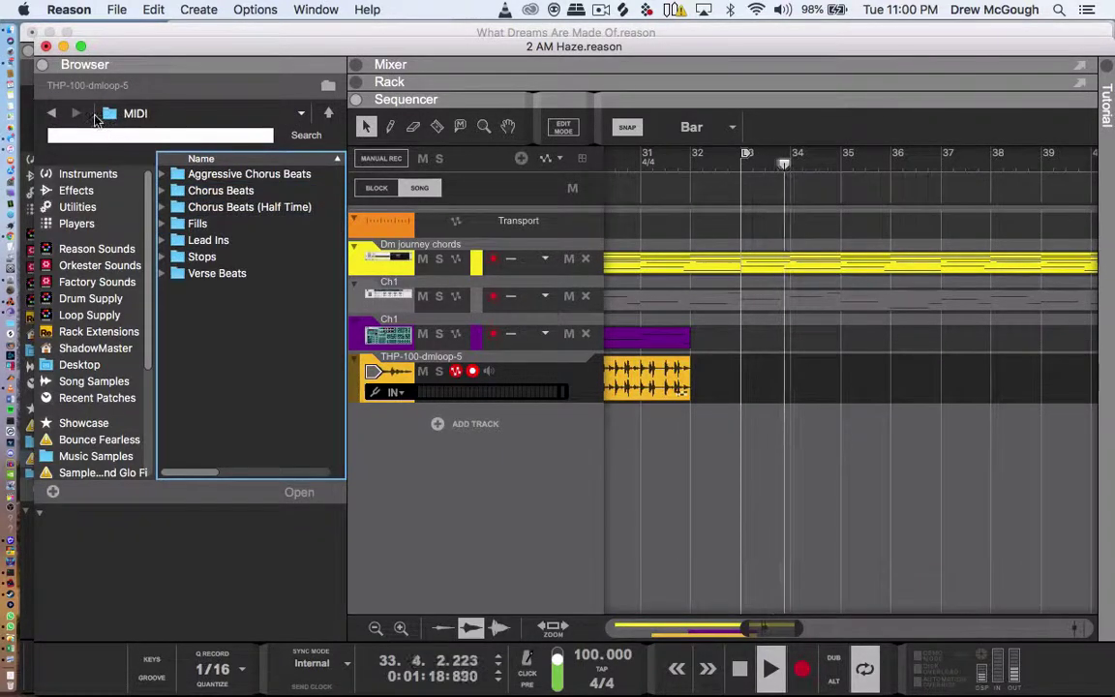
- Open the AMC2_90_Fills folder in the pack's REX drums and preview AMC2_90_Fill_05.rx2
{"action": "left_click", "coordinate": [51, 114]}
{"action": "left_click", "coordinate": [222, 208]}
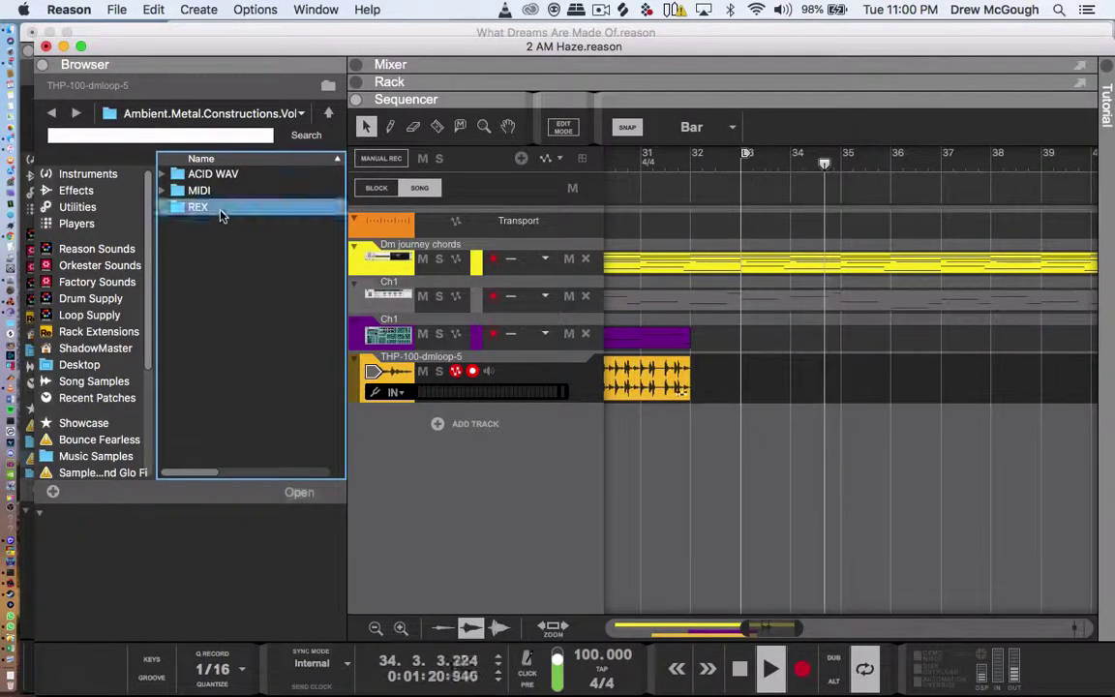
{"action": "double_click", "coordinate": [224, 207]}
{"action": "double_click", "coordinate": [229, 191]}
{"action": "left_click", "coordinate": [222, 223]}
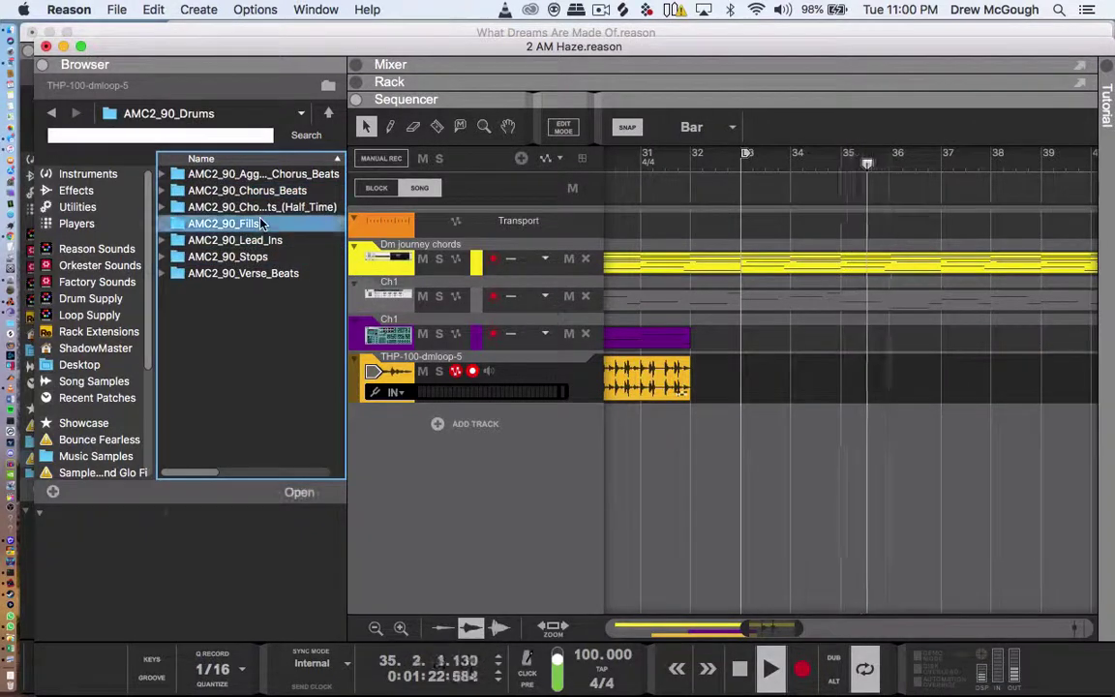
{"action": "double_click", "coordinate": [222, 222]}
{"action": "left_click", "coordinate": [261, 240]}
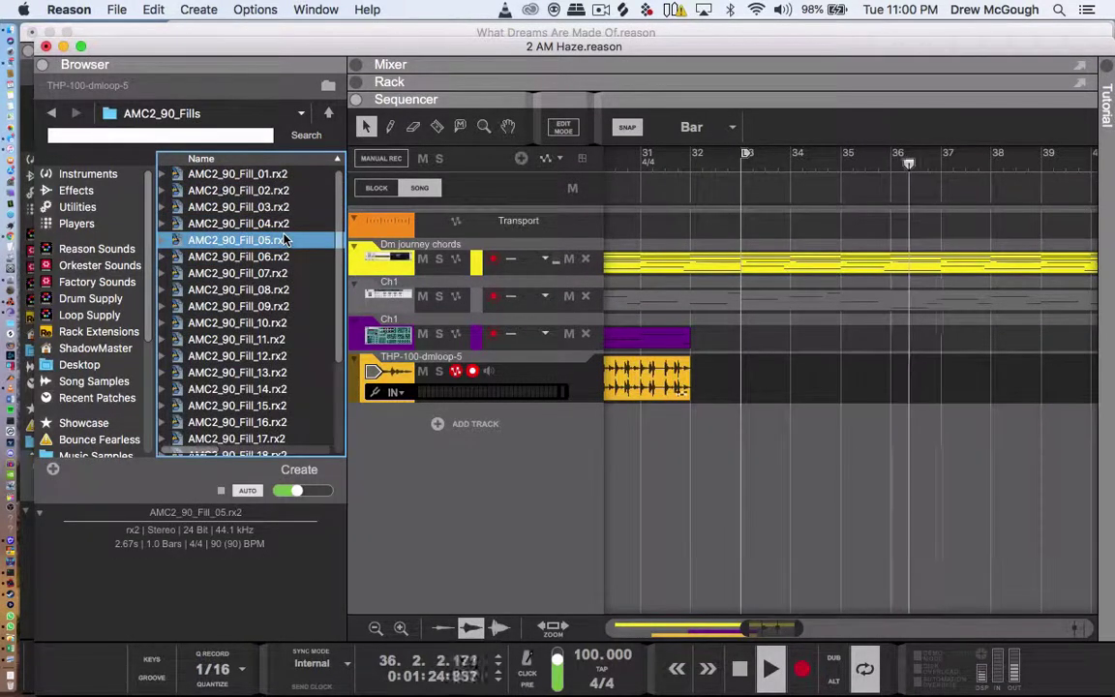
- Place AMC2_90_Fill_05.rx2 on a new audio track at bar 32 and play the song from bar 31
{"action": "left_click_drag", "start_coordinate": [284, 240], "coordinate": [690, 447]}
{"action": "left_click", "coordinate": [644, 162]}
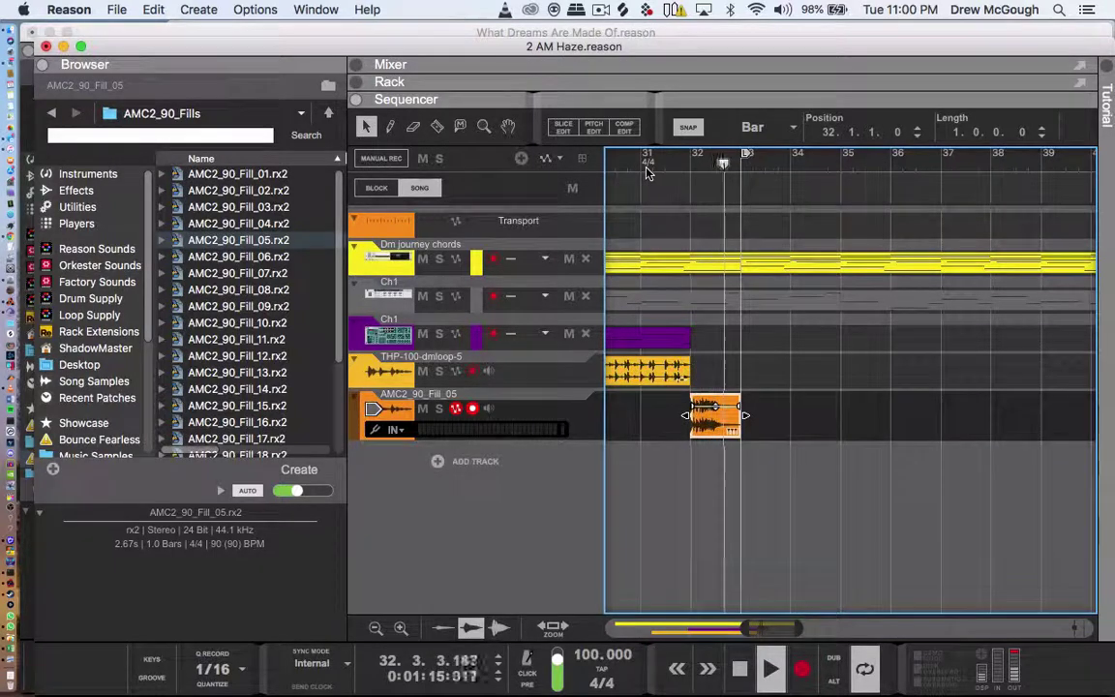
{"action": "left_click", "coordinate": [222, 256]}
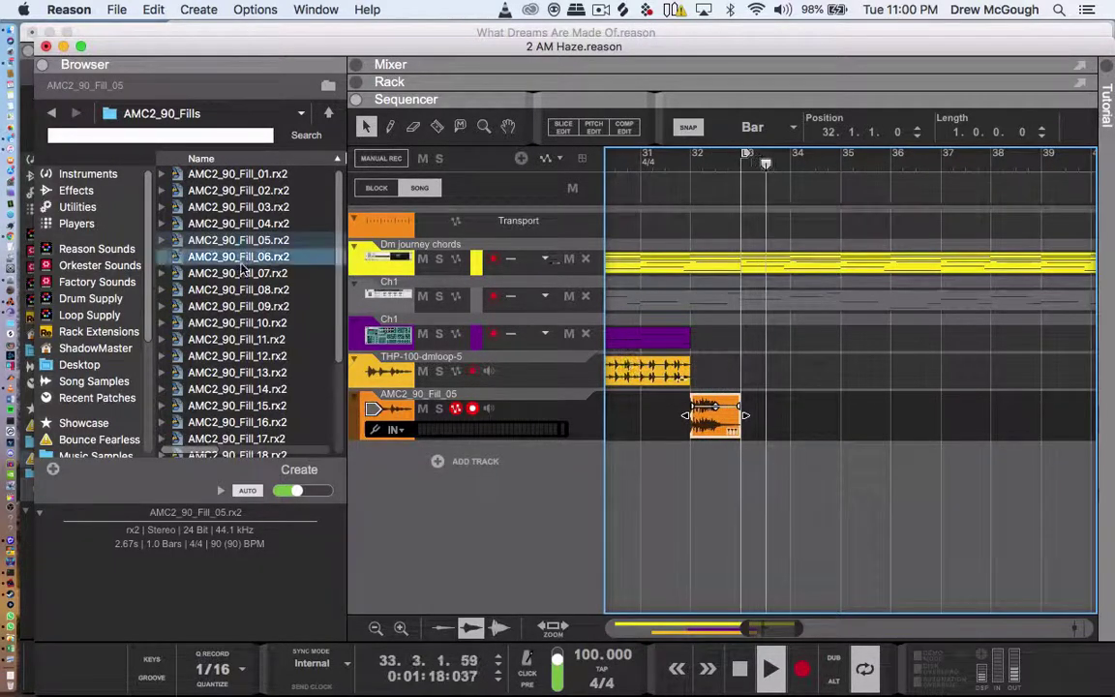
{"action": "left_click", "coordinate": [213, 289]}
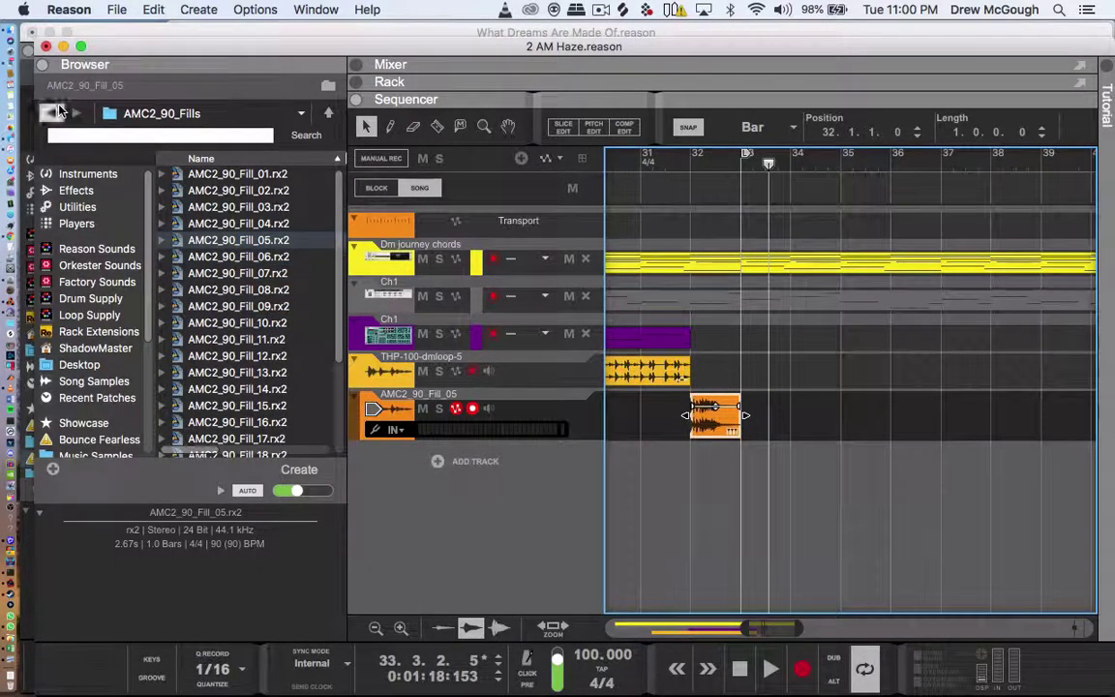
- Open the AMC2_90 half-time chorus beats folder and place AMC2_90_Chorus_Beat_02_(Halftime).rx2 on a new audio track at bar 33
{"action": "left_click", "coordinate": [53, 113]}
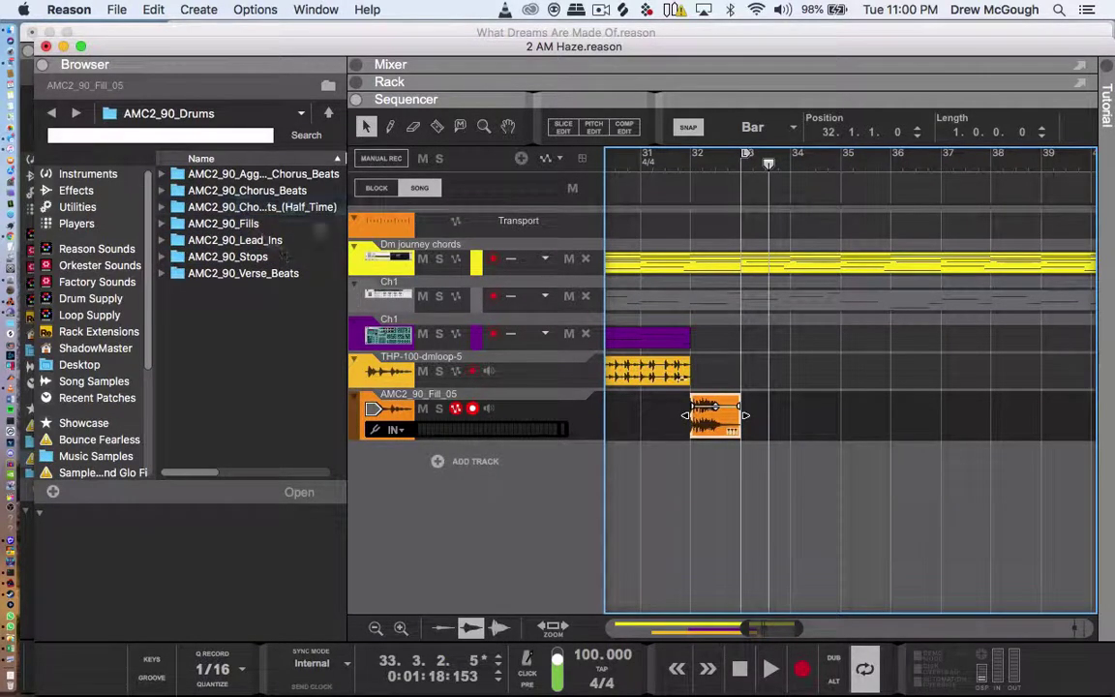
{"action": "double_click", "coordinate": [286, 207]}
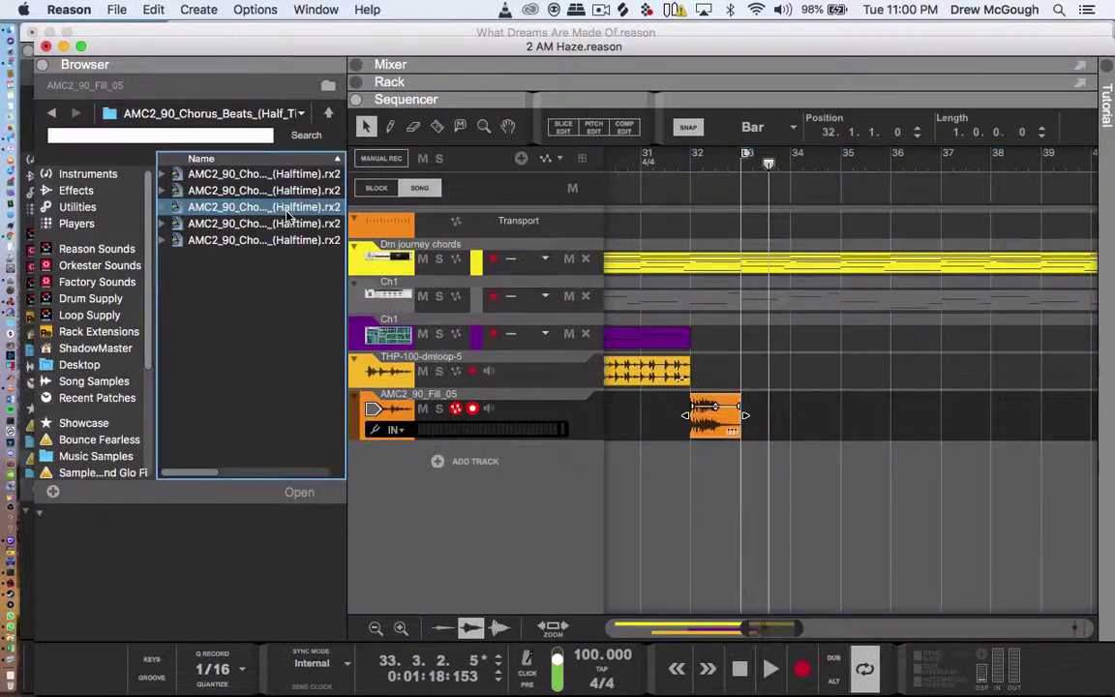
{"action": "left_click", "coordinate": [286, 191]}
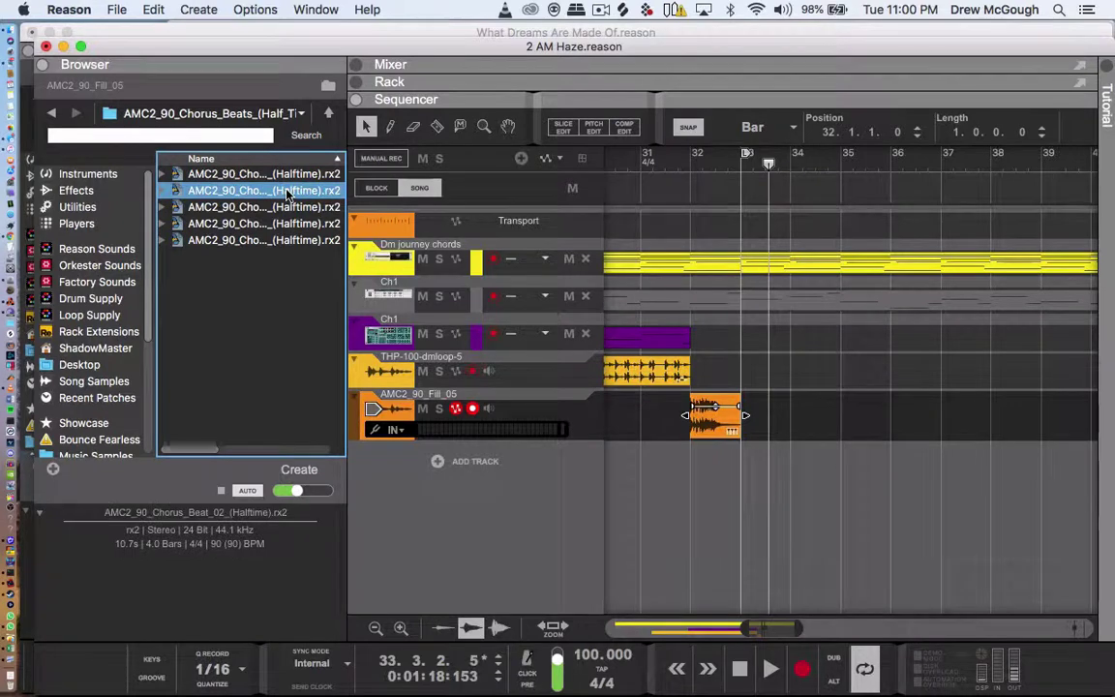
{"action": "left_click_drag", "start_coordinate": [287, 195], "coordinate": [754, 481]}
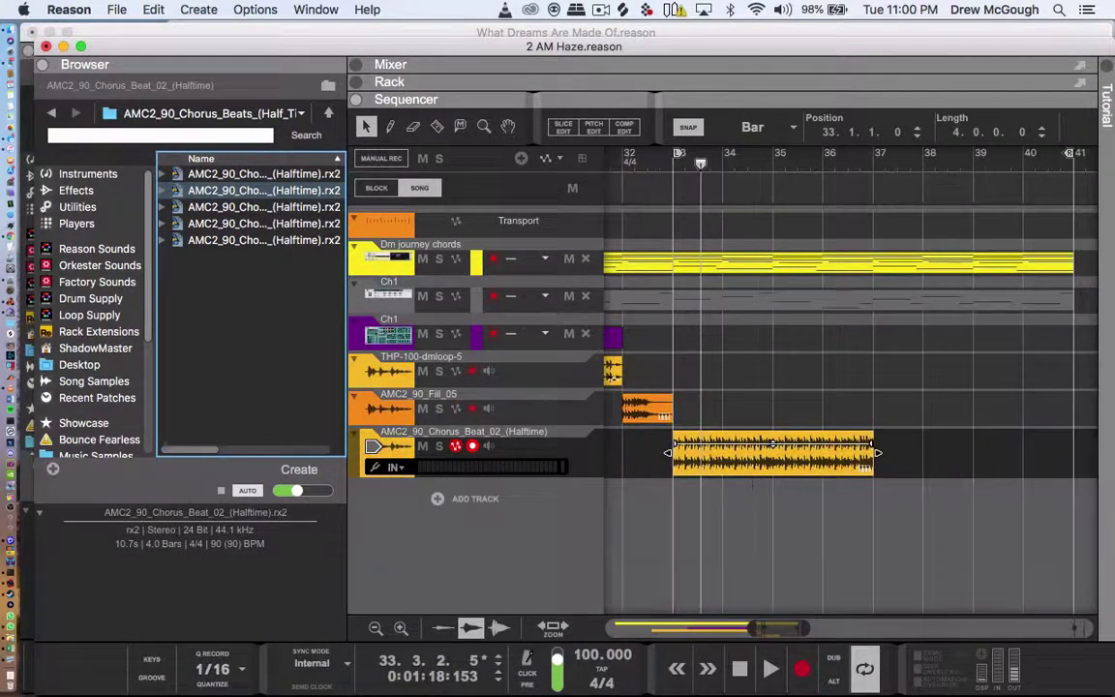
- Duplicate the halftime beat clip to bar 37, lower the level of both clips and play from bar 33
{"action": "key", "text": "super+d"}
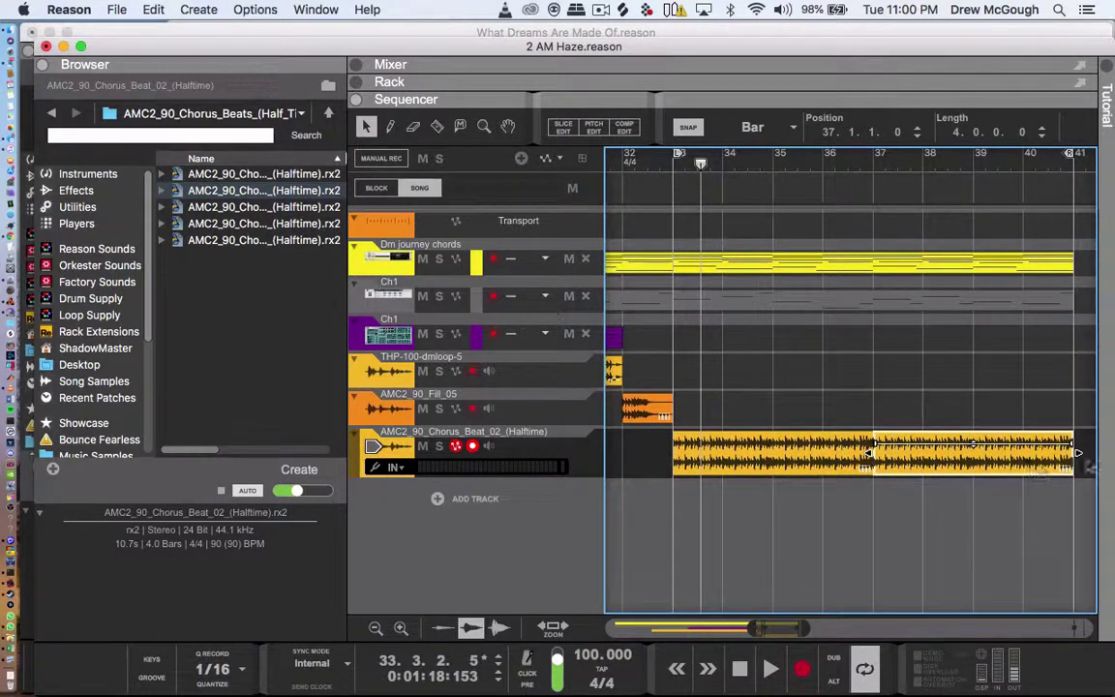
{"action": "left_click", "coordinate": [748, 463], "text": "shift"}
{"action": "left_click", "coordinate": [774, 441]}
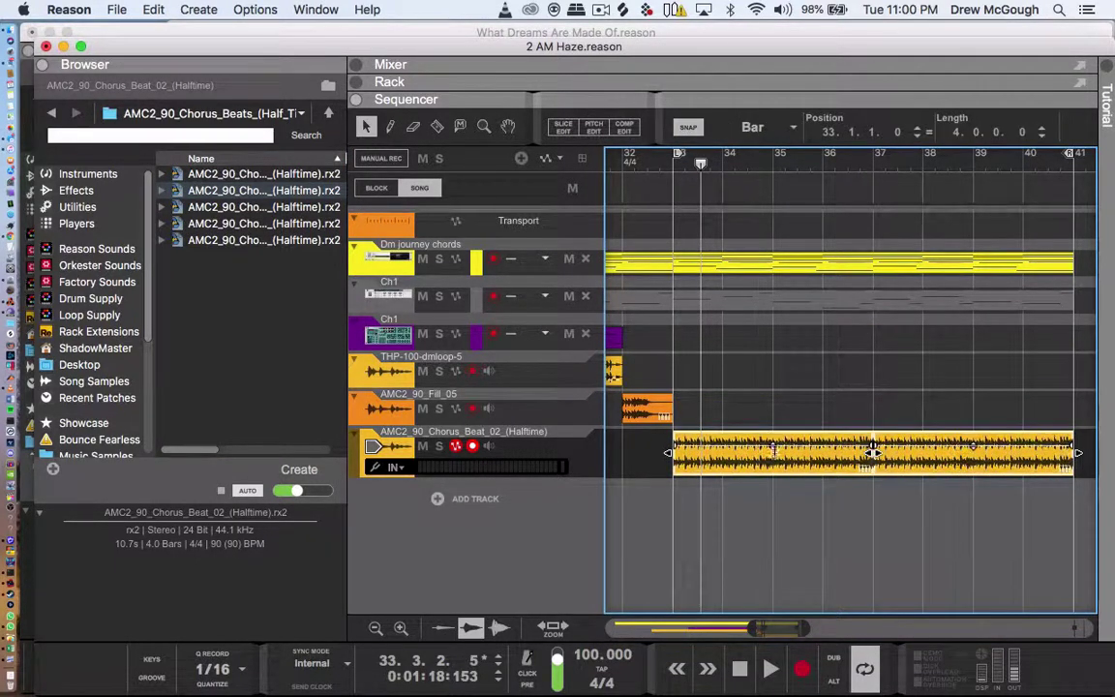
{"action": "left_click", "coordinate": [671, 176]}
{"action": "left_click", "coordinate": [673, 165]}
{"action": "key", "text": "space"}
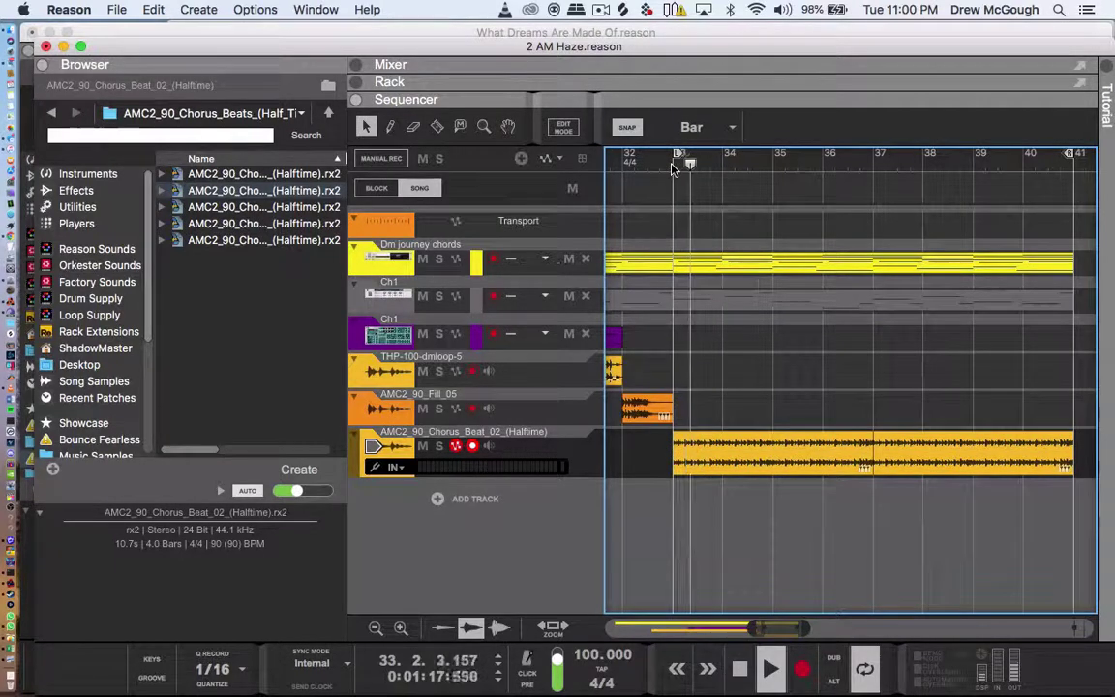
- Undo the halftime beat 02 clips and load AMC2_90_Chorus_Beat_04_(Halftime).rx2 into a new Dr. OctoRex instrument track
{"action": "key", "text": "super+z"}
{"action": "key", "text": "super+z"}
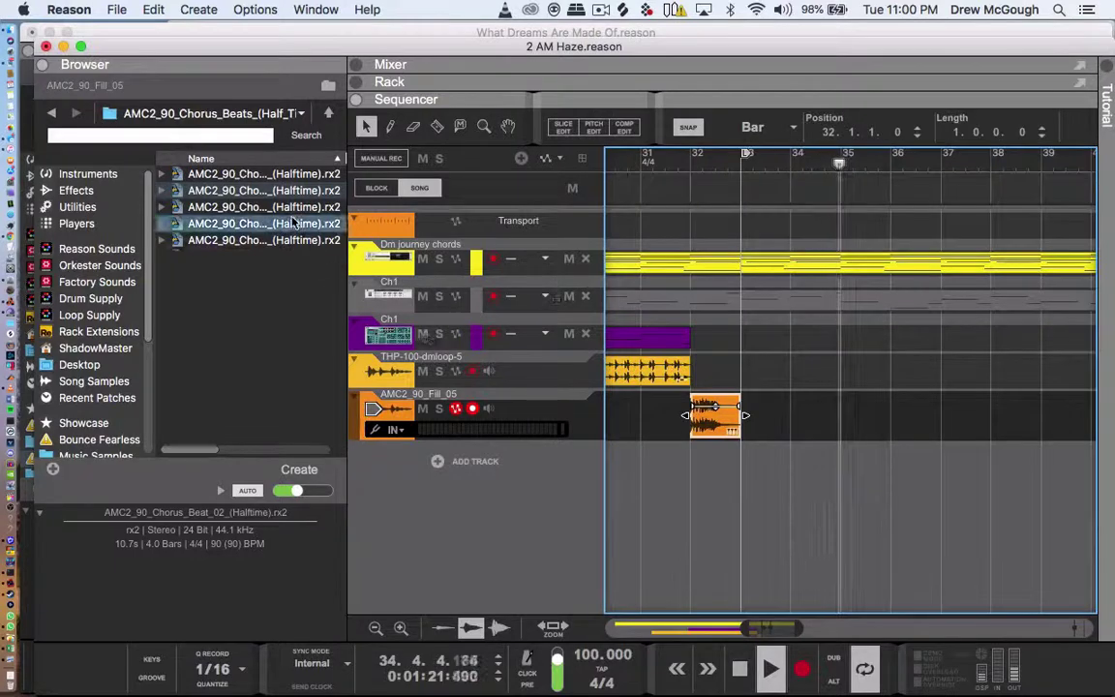
{"action": "left_click", "coordinate": [262, 224]}
{"action": "left_click", "coordinate": [274, 223]}
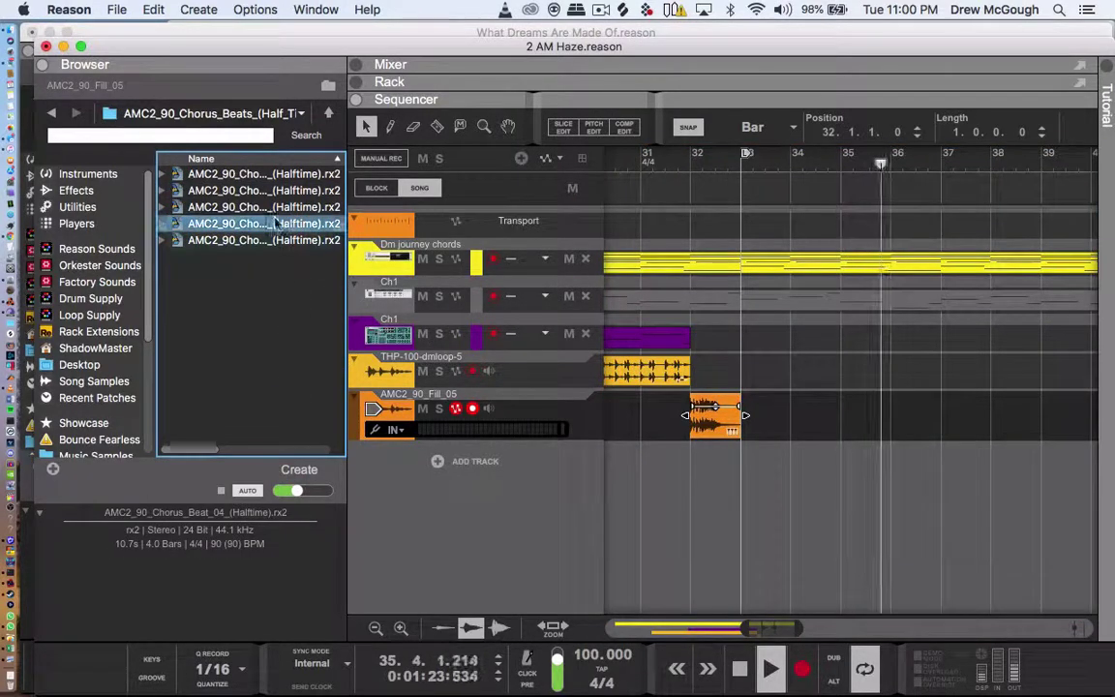
{"action": "double_click", "coordinate": [274, 223]}
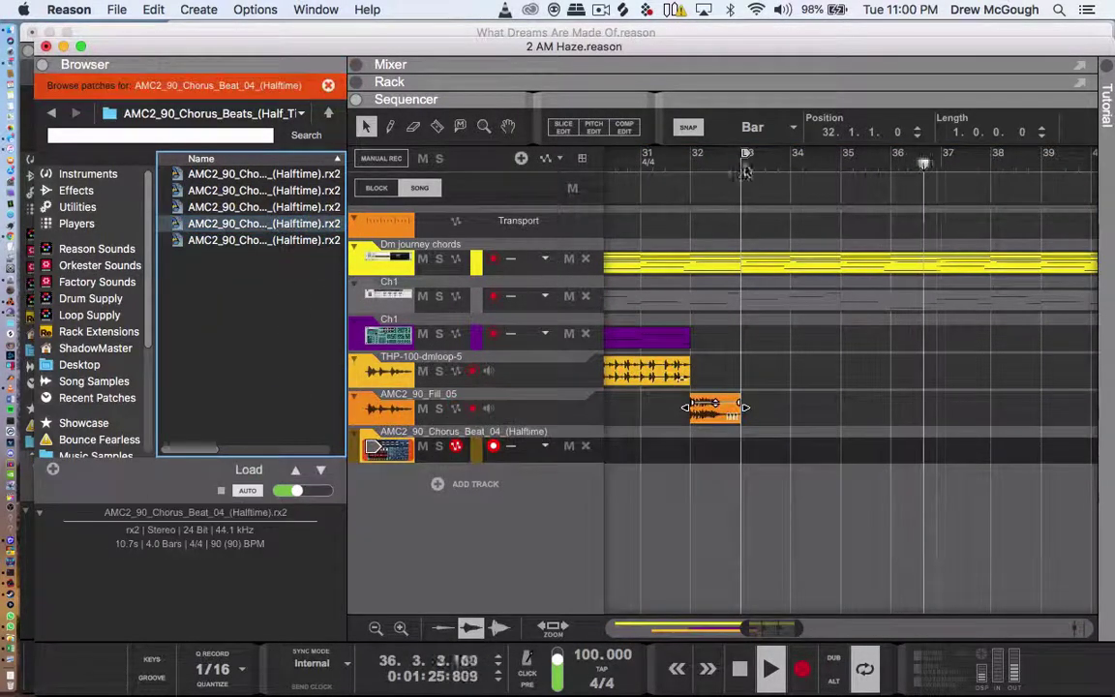
- Play from bar 33 and lower the mixer fader of the AMC2_90_Chorus_Beat_04 channel to about -8 dB
{"action": "left_click", "coordinate": [711, 165]}
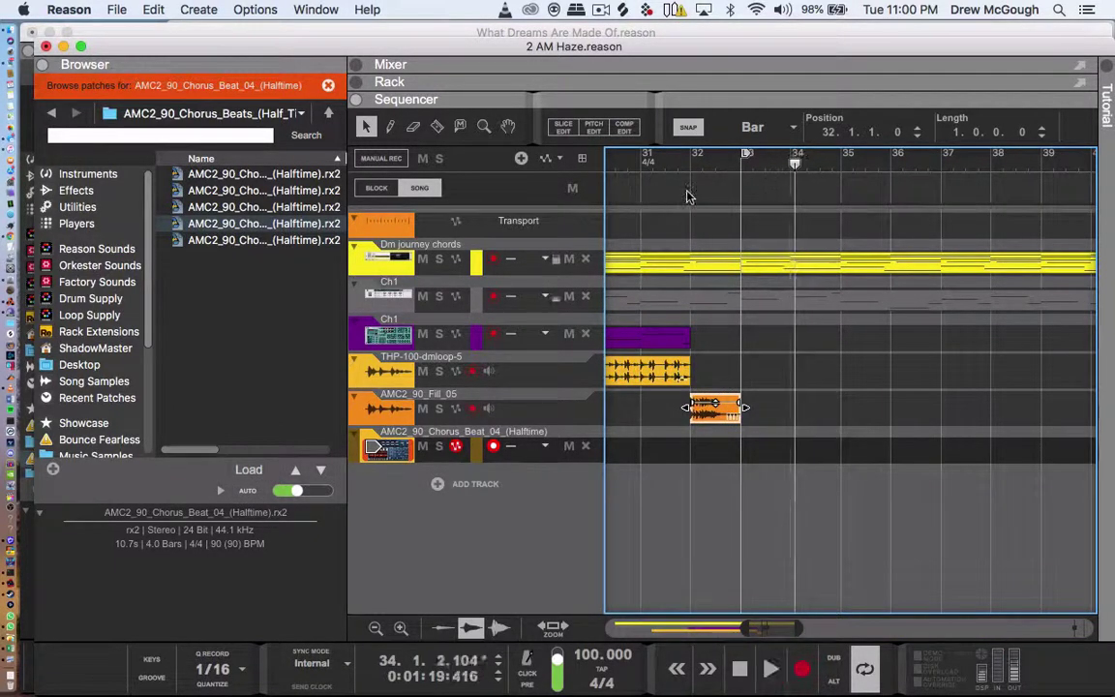
{"action": "left_click", "coordinate": [743, 163]}
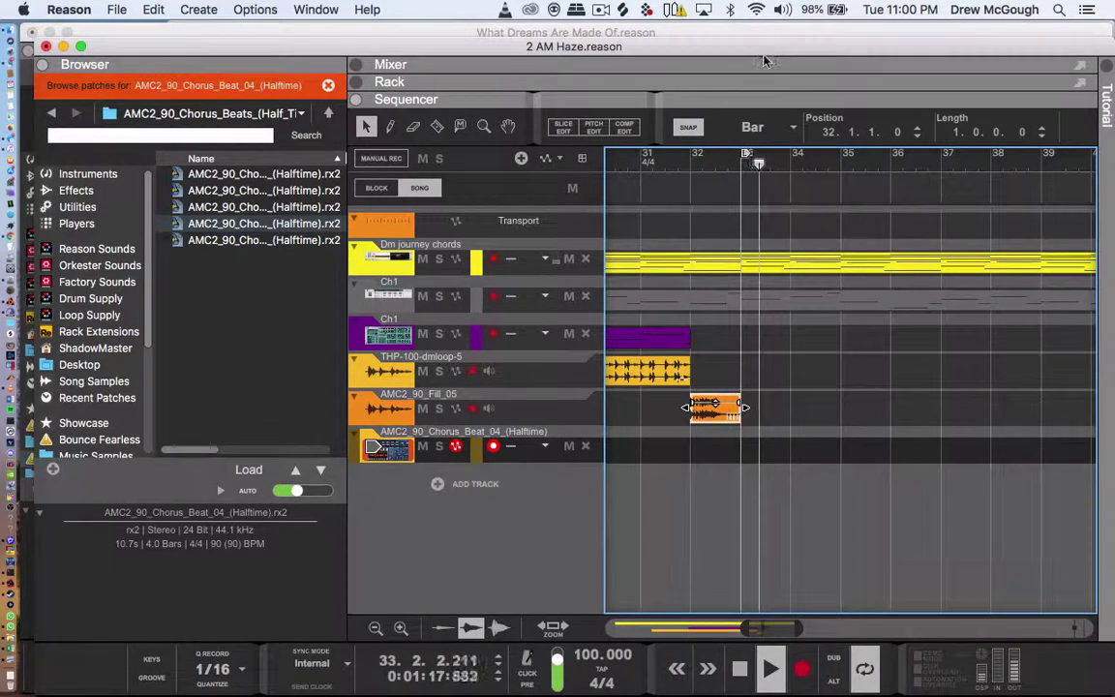
{"action": "key", "text": "F5"}
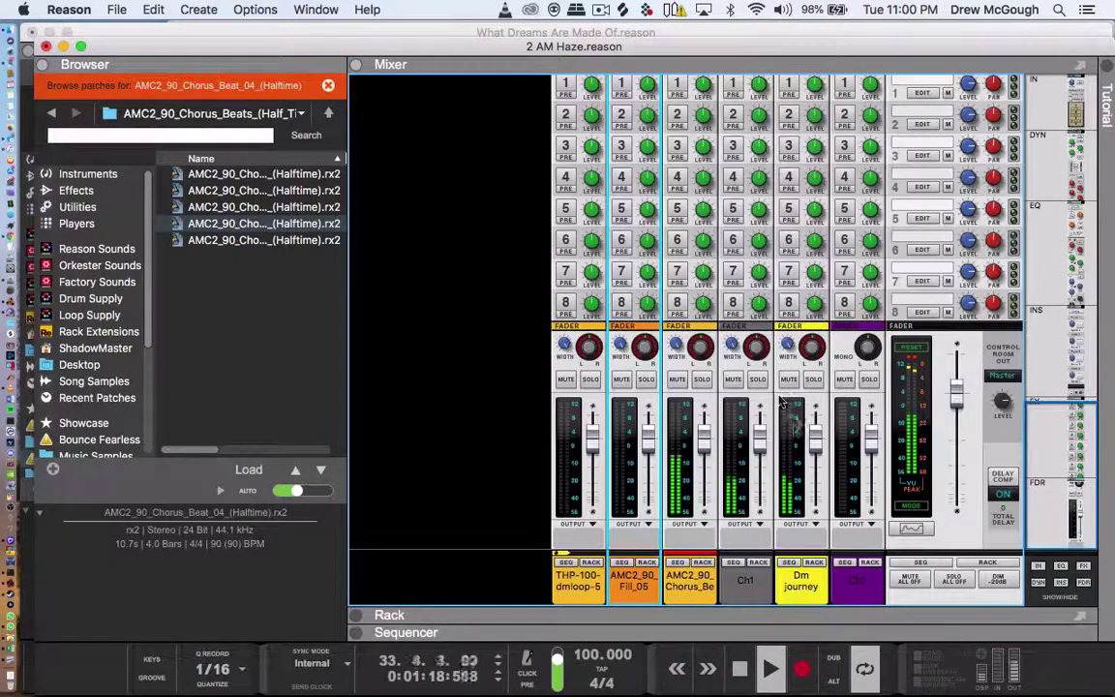
{"action": "left_click", "coordinate": [704, 450]}
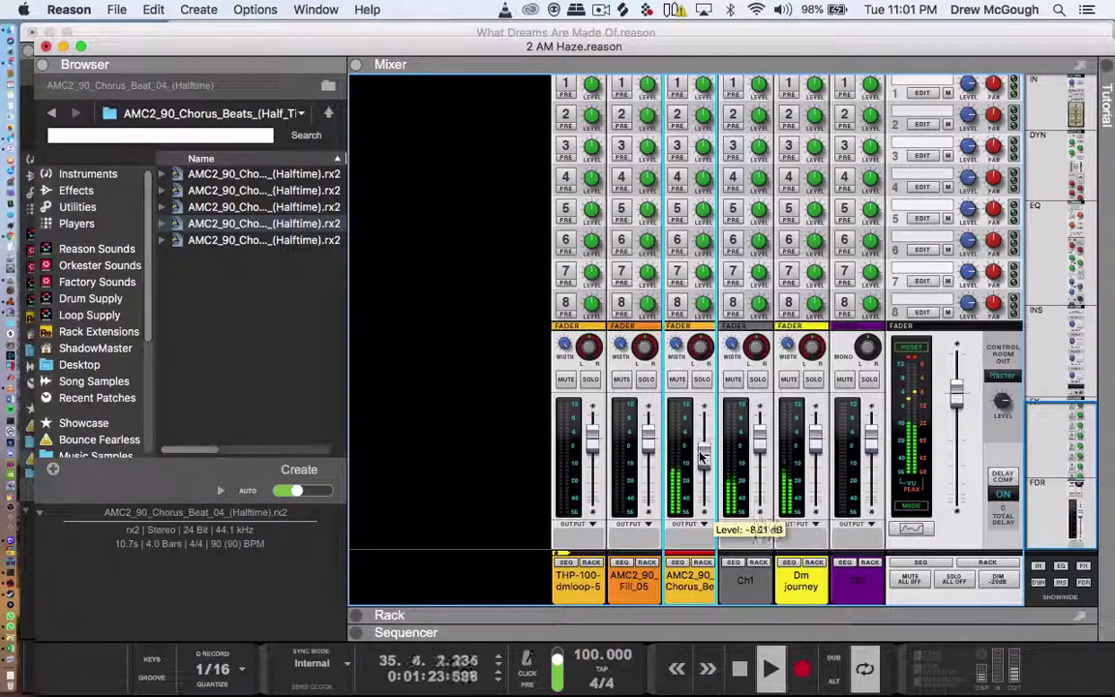
- Delete the AMC2_90_Chorus_Beat_04 device group from the rack and go back to the sequencer
{"action": "left_click", "coordinate": [703, 564]}
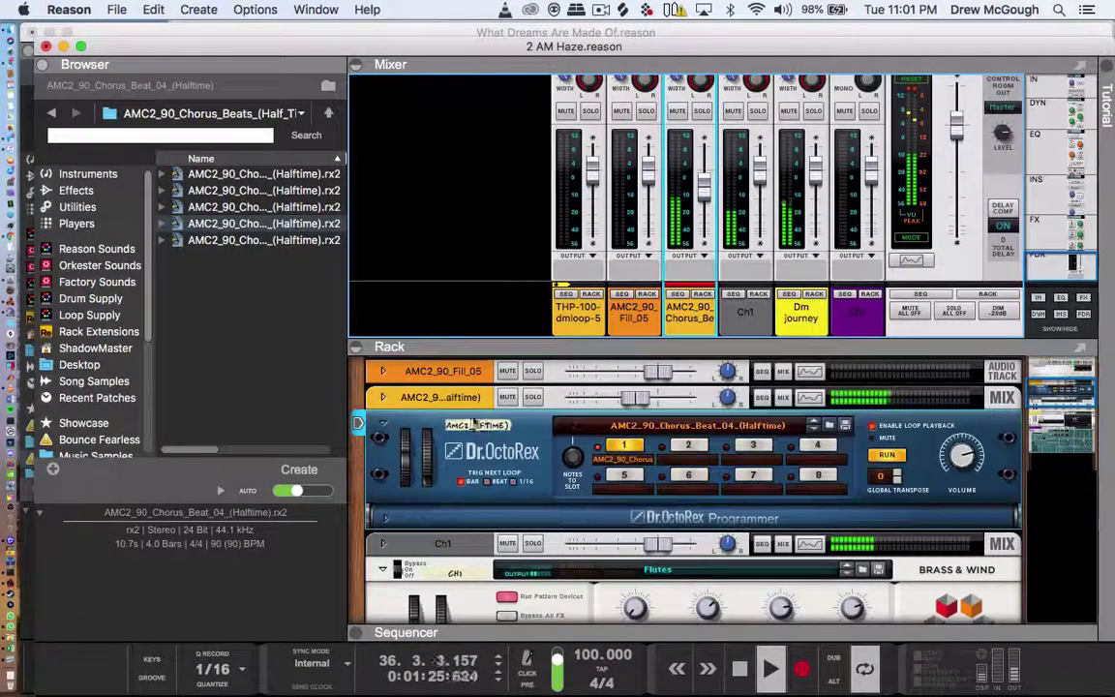
{"action": "key", "text": "Delete"}
{"action": "key", "text": "Return"}
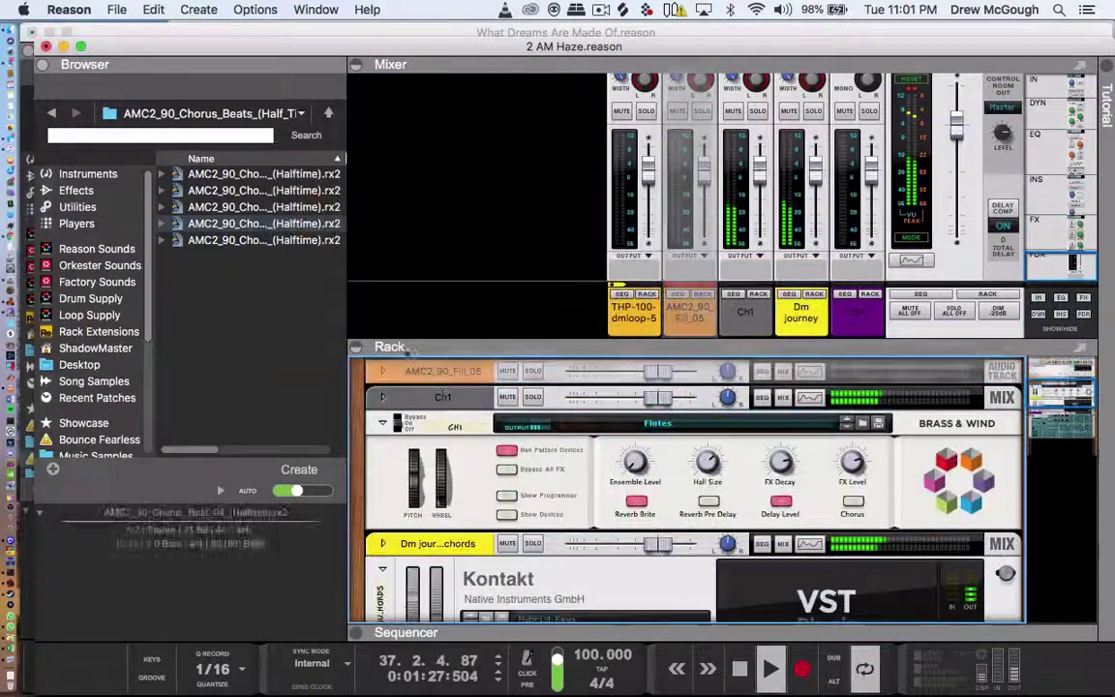
{"action": "left_click", "coordinate": [605, 633]}
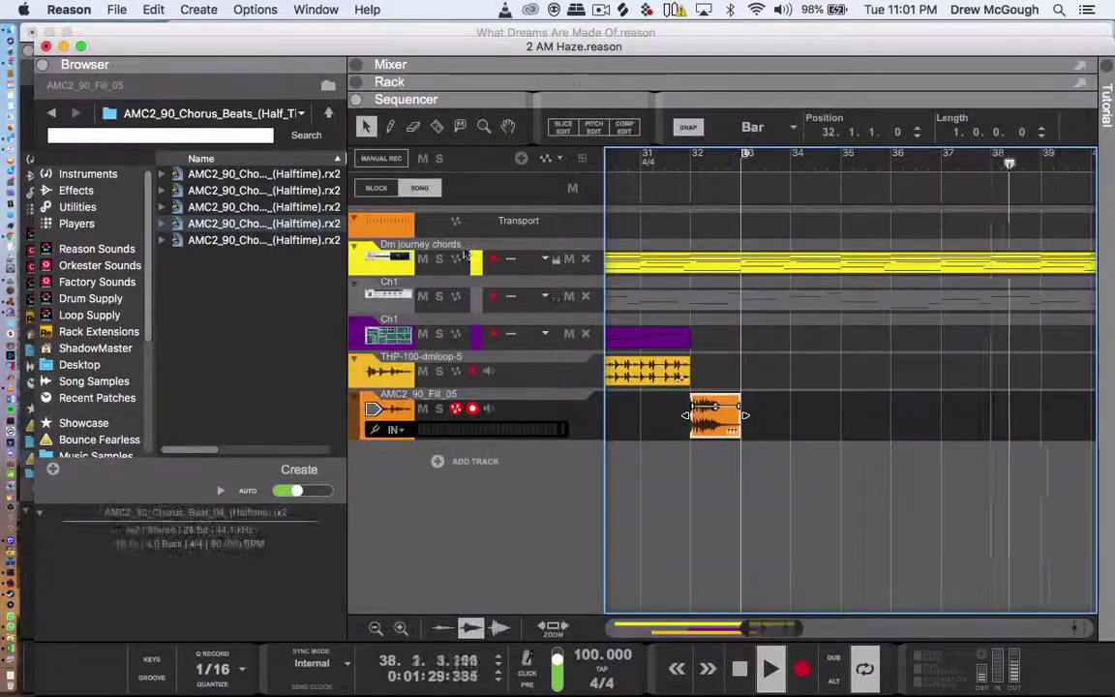
- Load AMC2_90_Chorus_Beat_04_(Halftime).rx2 into a new Dr. OctoRex and copy its loop to the track from bar 33
{"action": "left_click", "coordinate": [225, 225]}
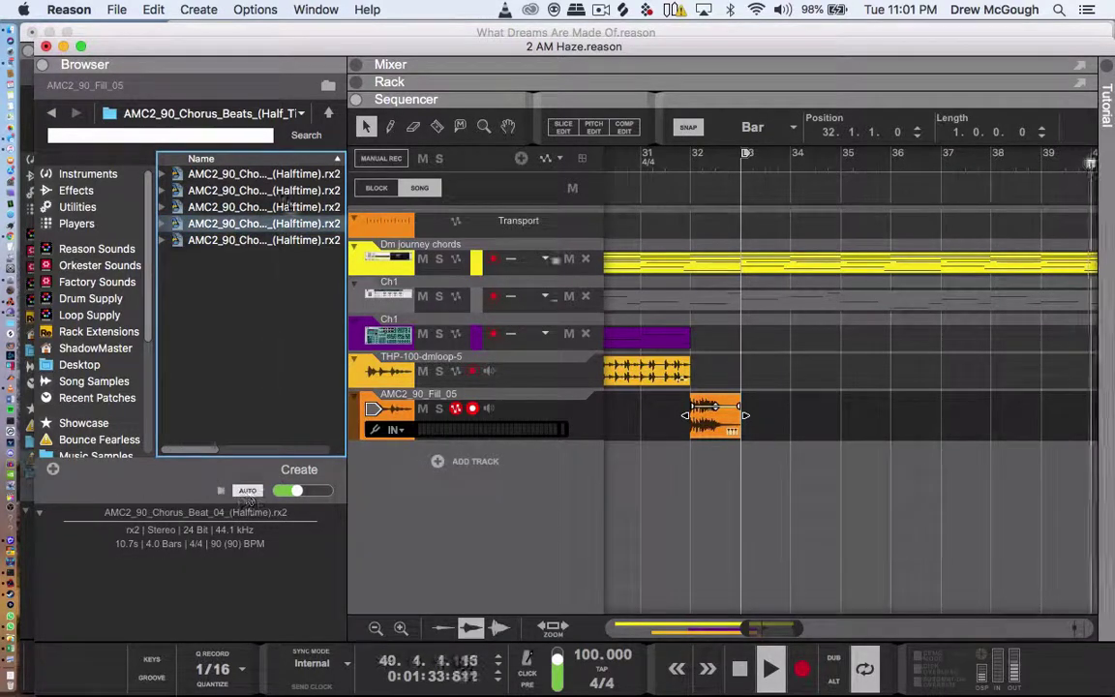
{"action": "left_click_drag", "start_coordinate": [266, 224], "coordinate": [740, 481]}
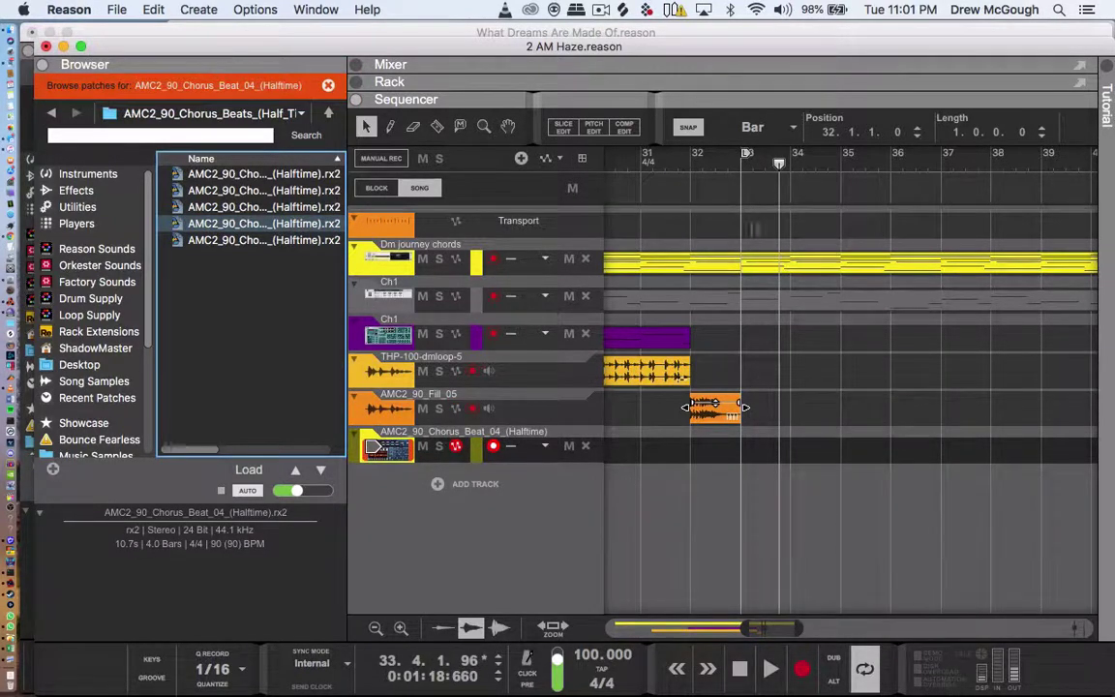
{"action": "left_click", "coordinate": [753, 89]}
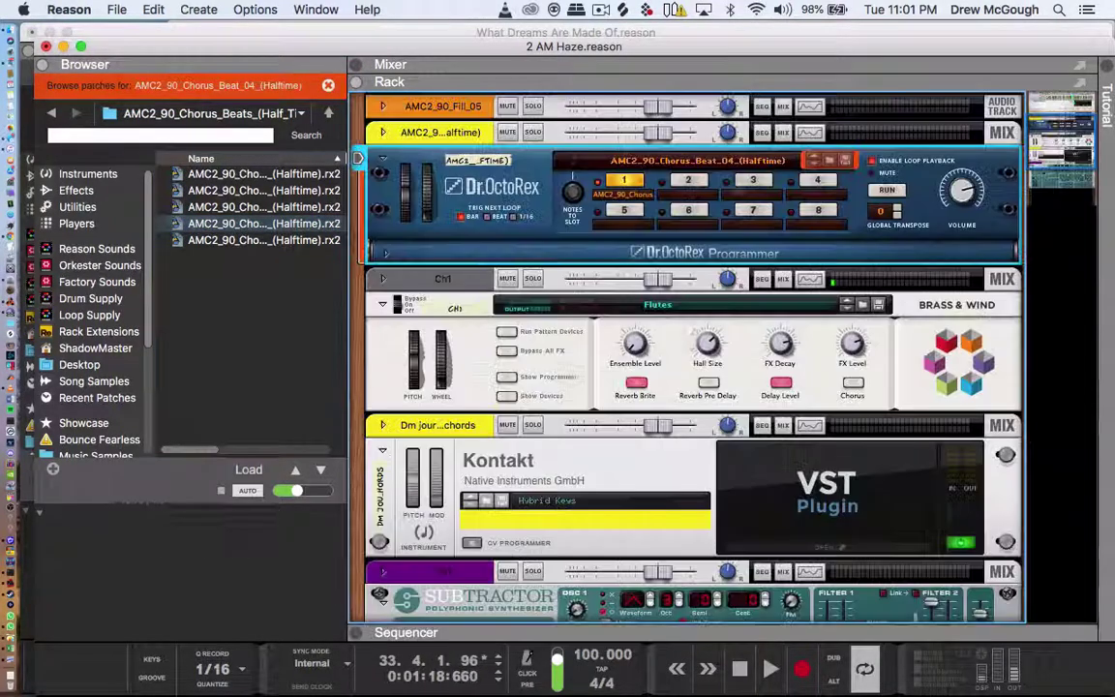
{"action": "left_click", "coordinate": [387, 253]}
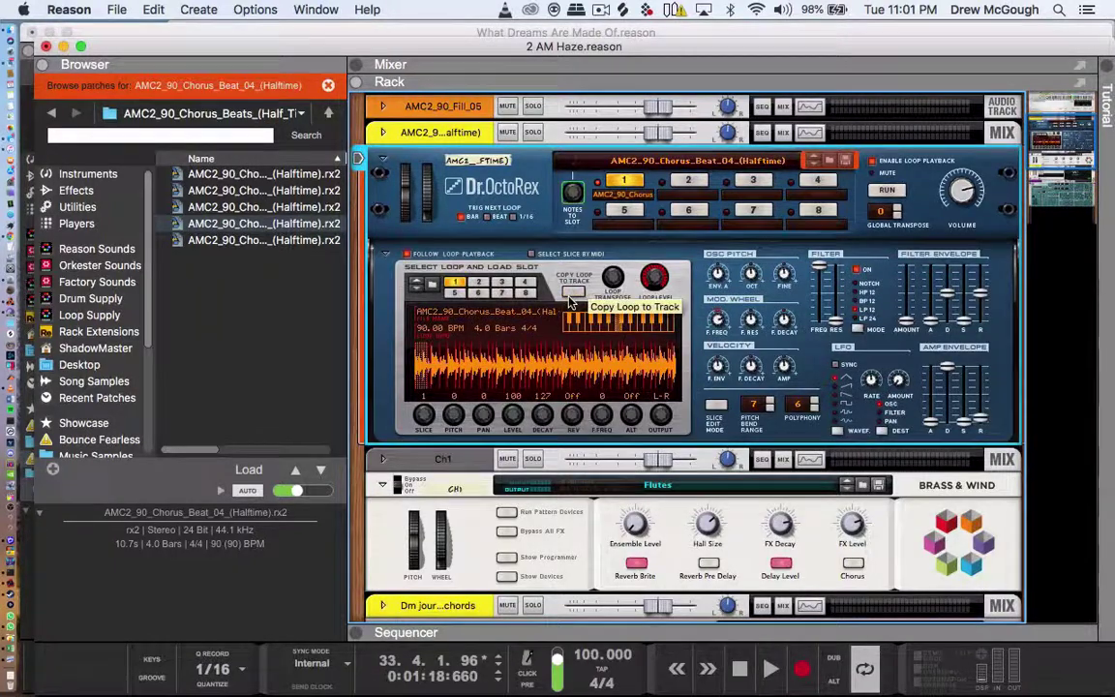
{"action": "left_click", "coordinate": [676, 635]}
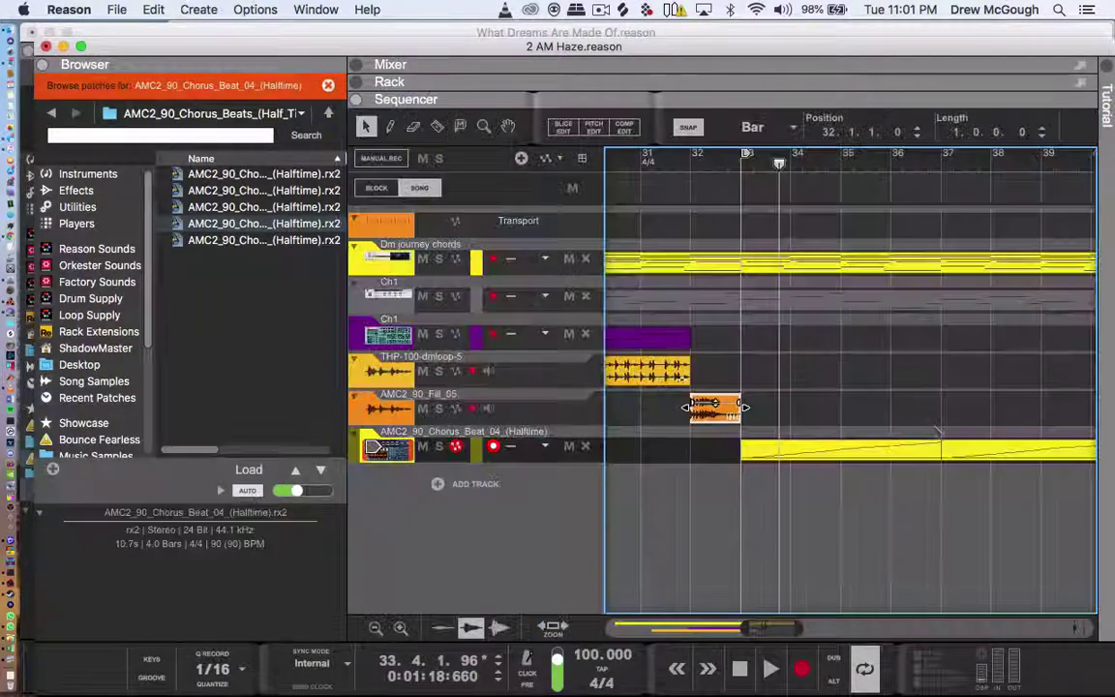
- Delete the second loop clip at bar 37, extend the first one to 8 bars and play it
{"action": "left_click", "coordinate": [976, 457]}
{"action": "key", "text": "Delete"}
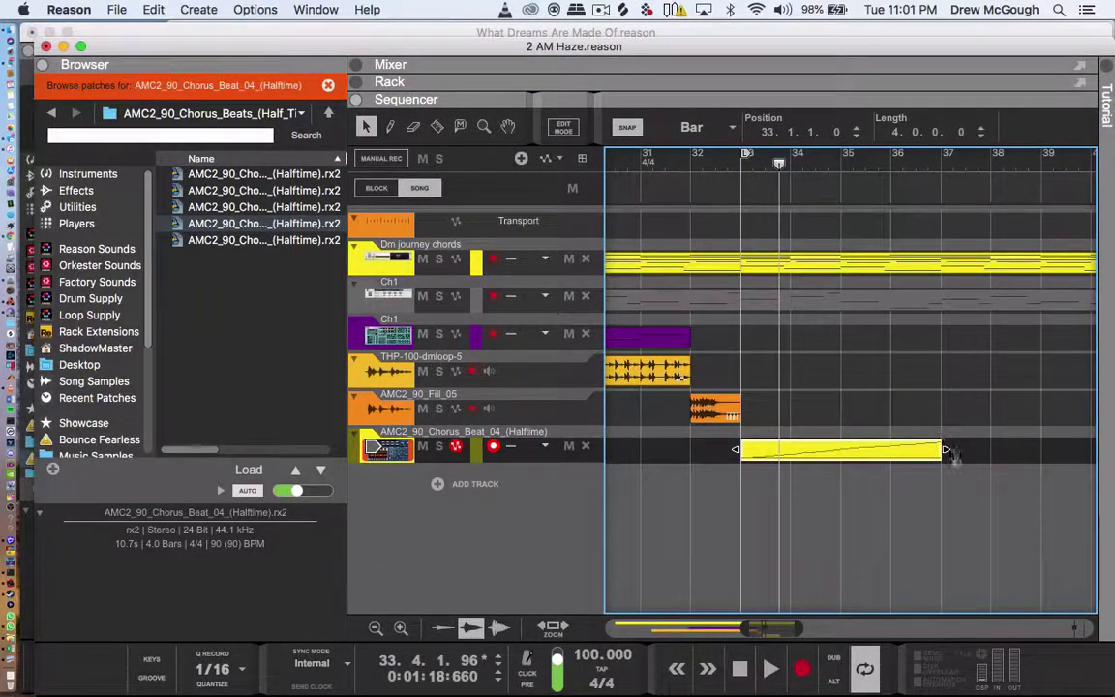
{"action": "left_click_drag", "start_coordinate": [943, 451], "coordinate": [988, 463]}
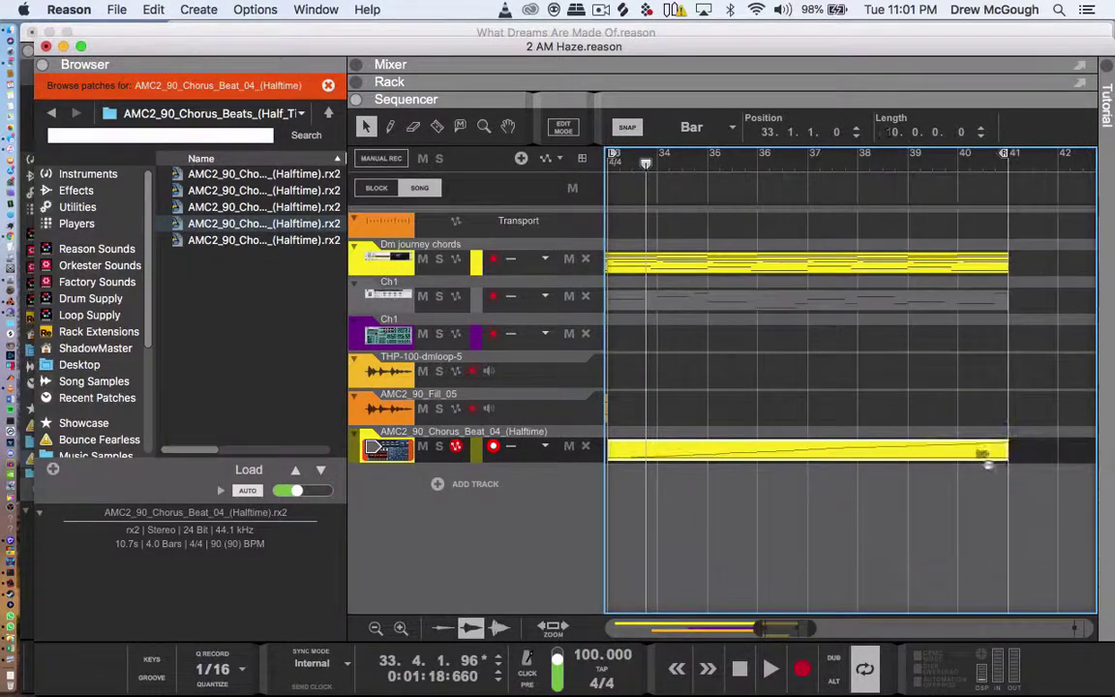
{"action": "key", "text": "space"}
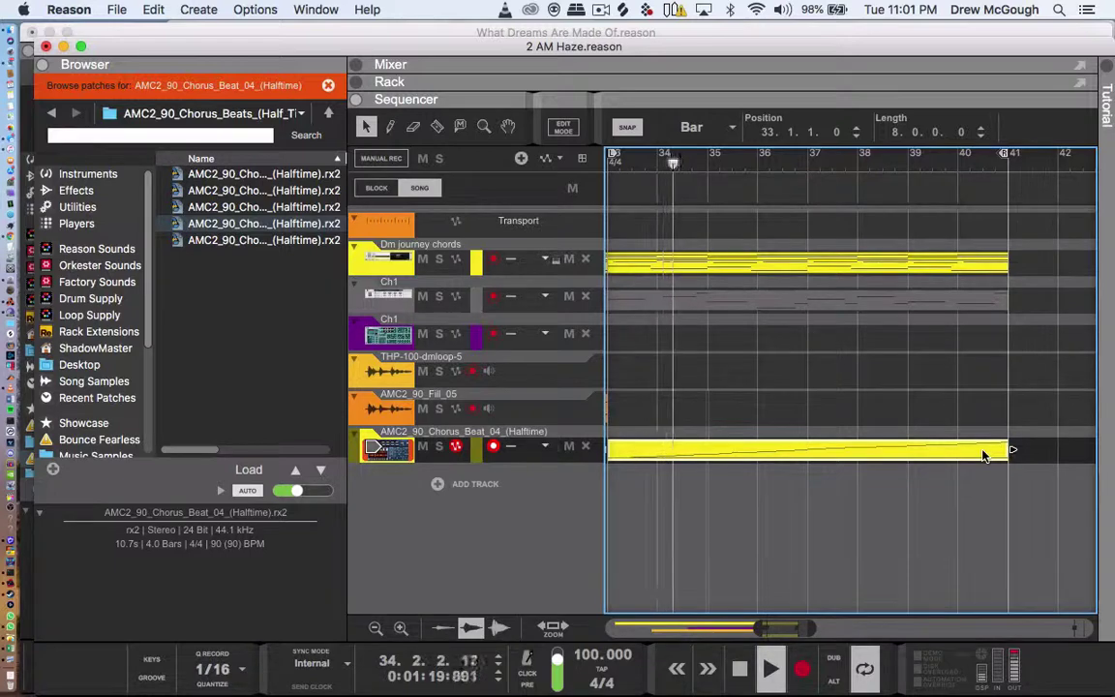
- Delete the whole AMC2_90_Chorus_Beat_04 device group from the rack and return to the AMC2_90_Drums folder
{"action": "left_click", "coordinate": [746, 85]}
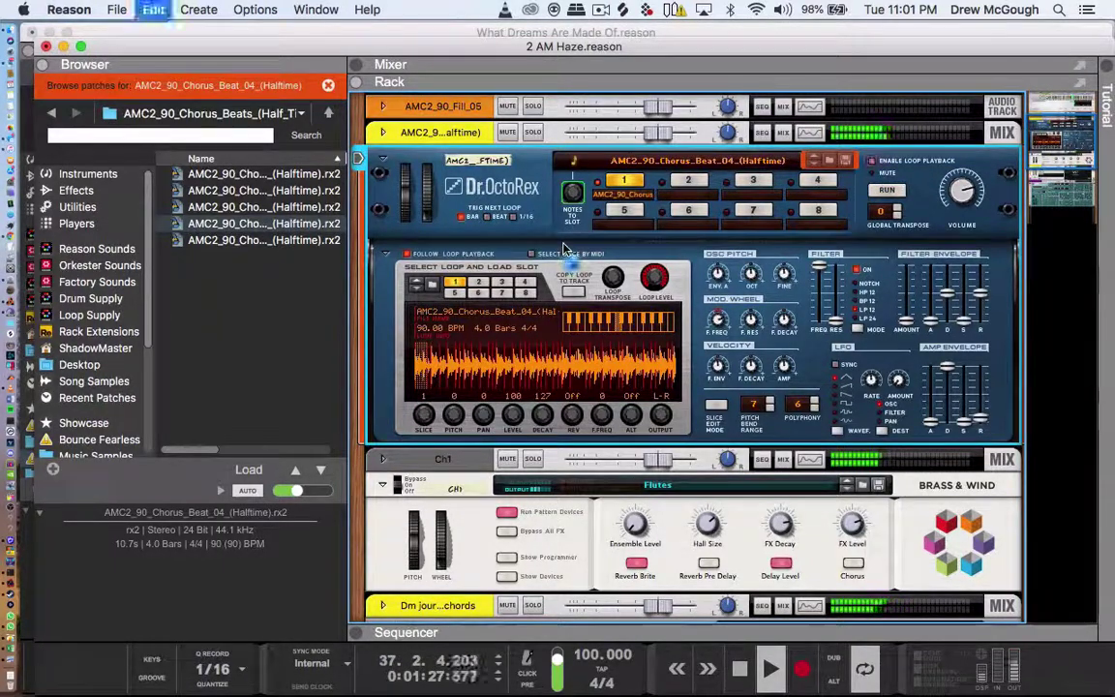
{"action": "key", "text": "BackSpace"}
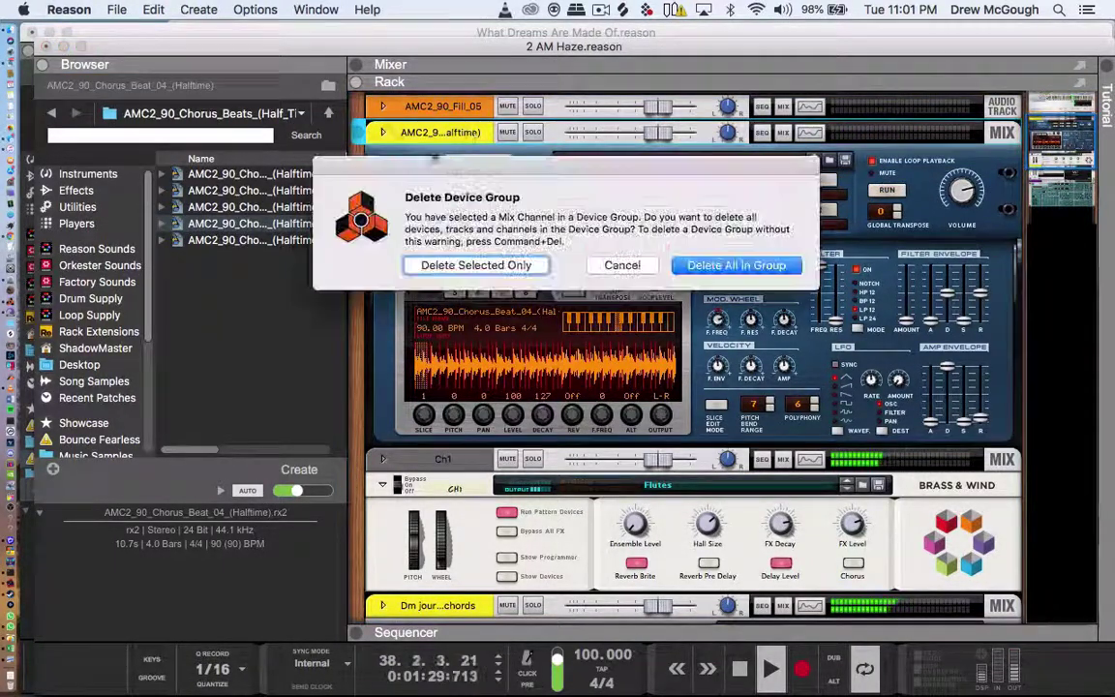
{"action": "key", "text": "Return"}
{"action": "left_click", "coordinate": [52, 112]}
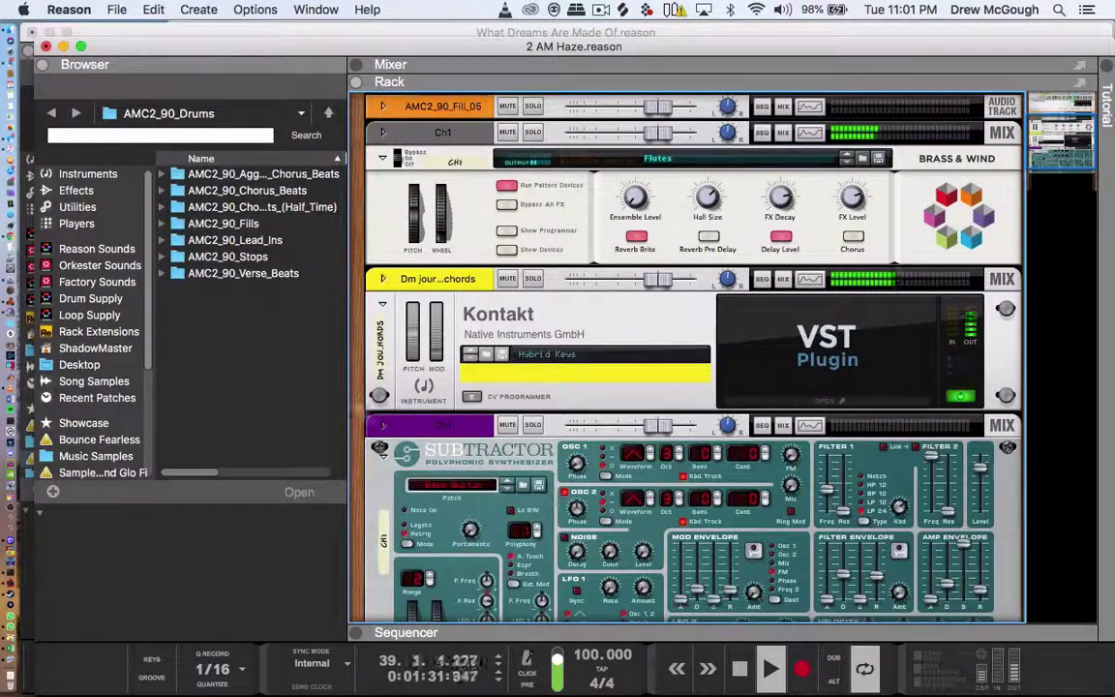
- Delete the AMC2_90_Fill_05 audio track in the sequencer
{"action": "left_click_drag", "start_coordinate": [567, 633], "coordinate": [632, 120]}
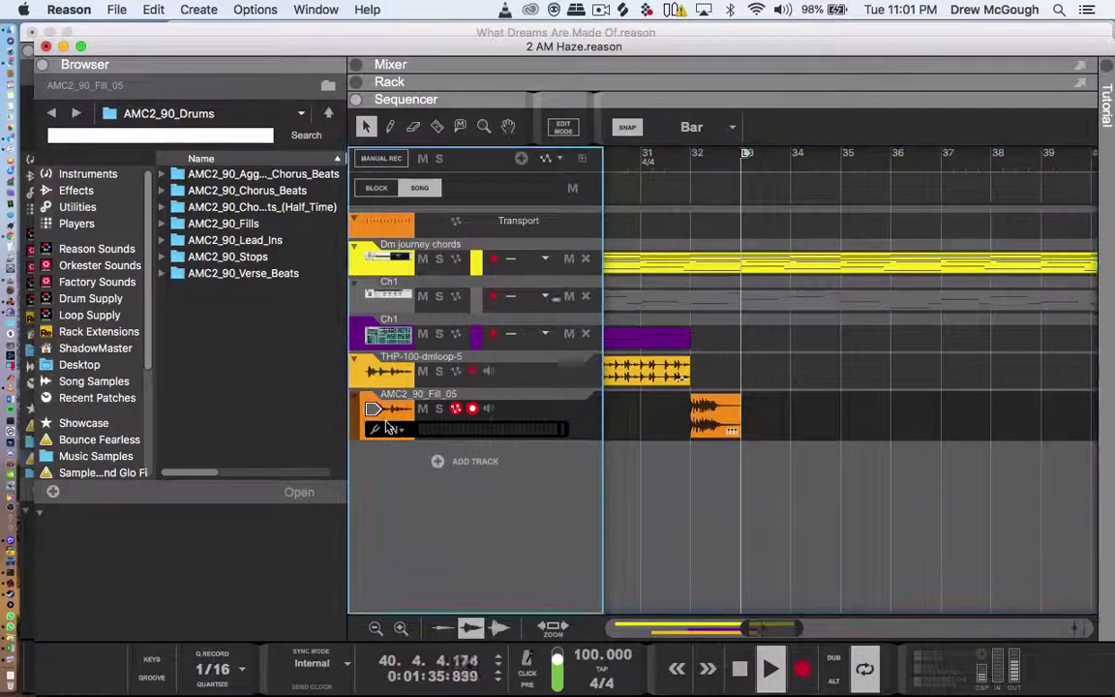
{"action": "key", "text": "BackSpace"}
{"action": "key", "text": "Return"}
- Leave the Ambient Metal Constructions folders and open the Ambient Shift & Downtempo pack in Music Samples
{"action": "left_click", "coordinate": [126, 139]}
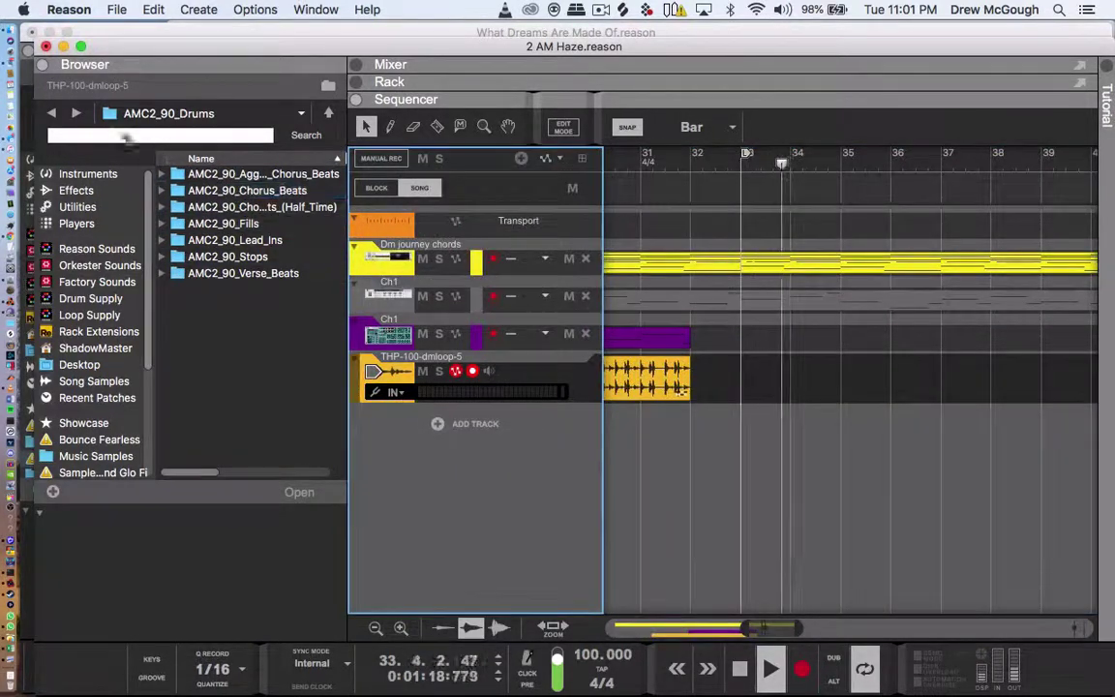
{"action": "left_click", "coordinate": [48, 111]}
{"action": "left_click", "coordinate": [47, 112]}
{"action": "left_click", "coordinate": [47, 112]}
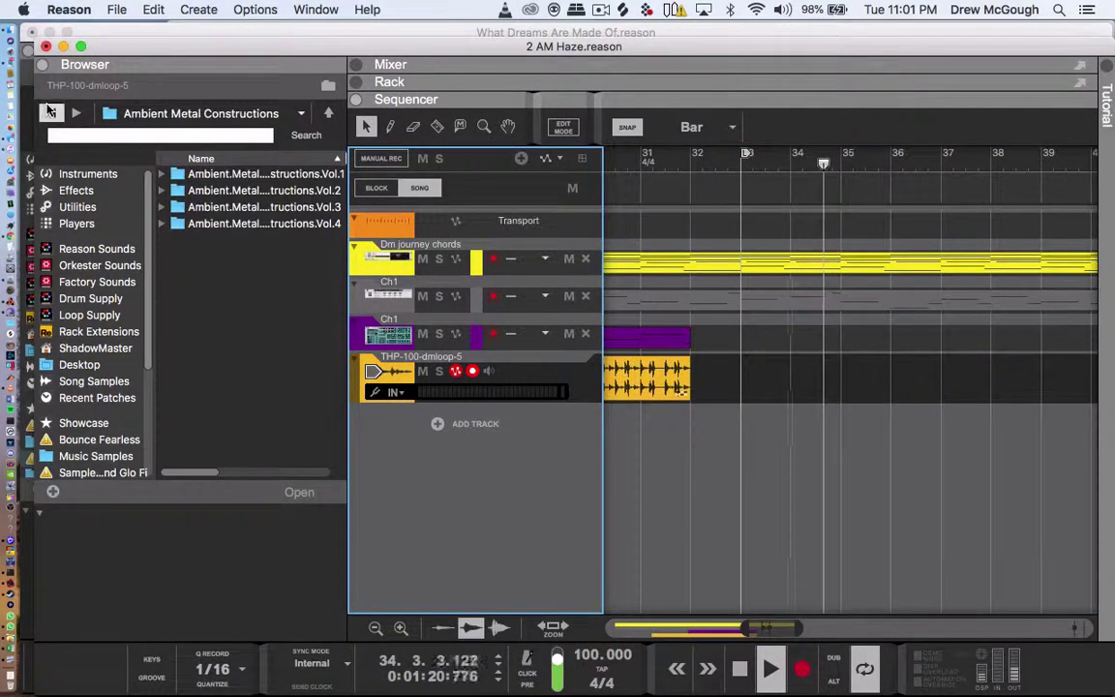
{"action": "left_click", "coordinate": [47, 111]}
{"action": "left_click", "coordinate": [218, 292]}
{"action": "double_click", "coordinate": [213, 275]}
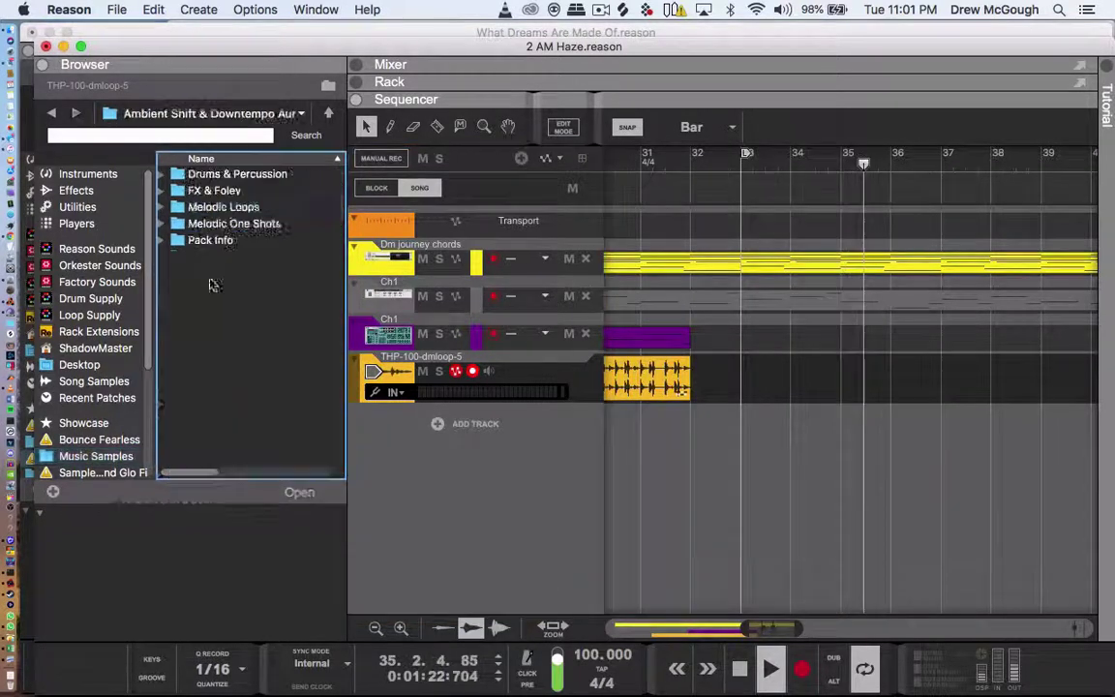
- Open the Drum Loops folder under Drums & Percussion, Bonus Rex2 Loops in the Ambient Shift & Downtempo pack
{"action": "left_click", "coordinate": [225, 207]}
{"action": "double_click", "coordinate": [232, 174]}
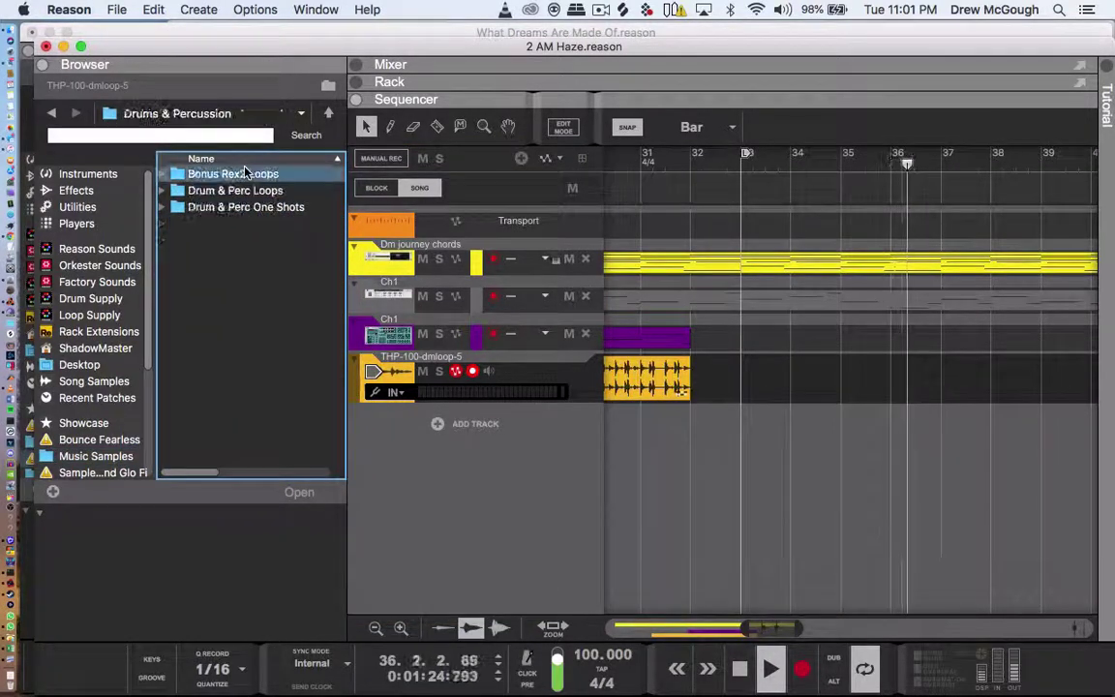
{"action": "left_click", "coordinate": [247, 191]}
{"action": "left_click", "coordinate": [244, 207]}
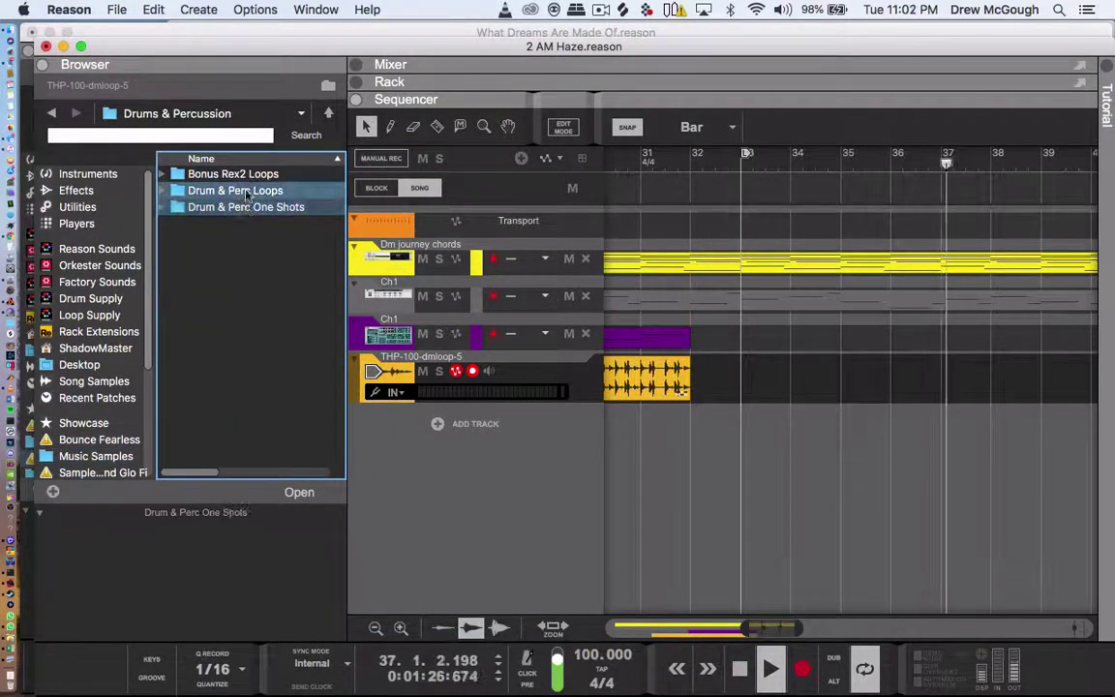
{"action": "double_click", "coordinate": [249, 175]}
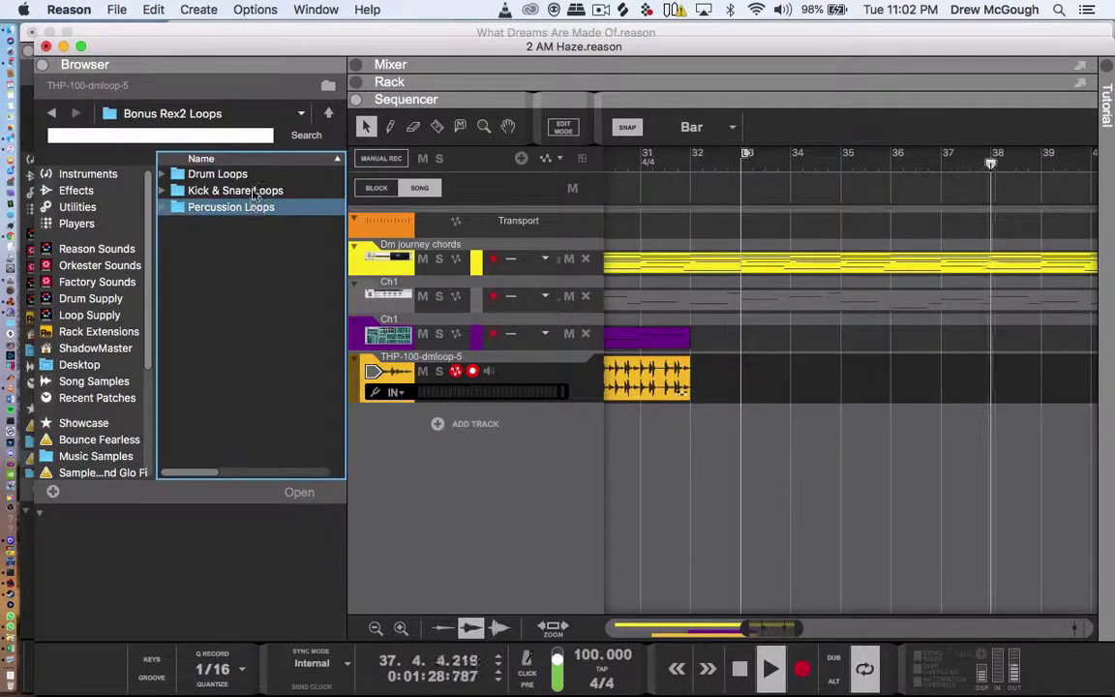
{"action": "left_click", "coordinate": [254, 190]}
{"action": "double_click", "coordinate": [258, 175]}
- Audition the pack's REX drum loops, including Megagega, Marauder, Tech_02 and ASD_Drum_Loop_130_Wave
{"action": "left_click", "coordinate": [250, 207]}
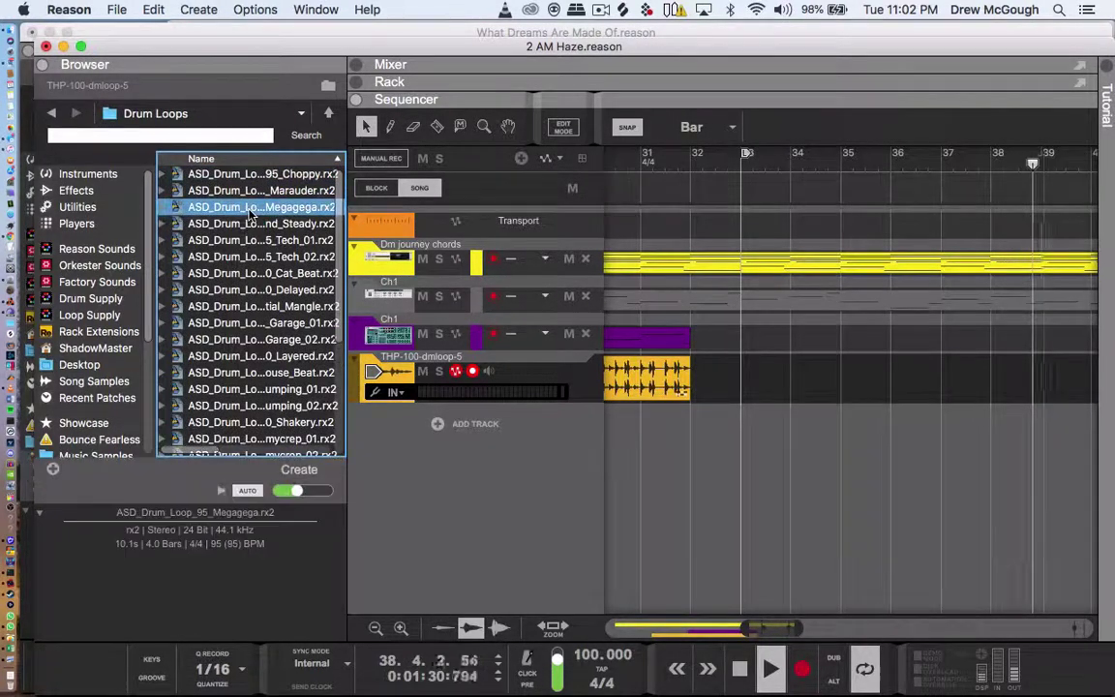
{"action": "left_click", "coordinate": [257, 192]}
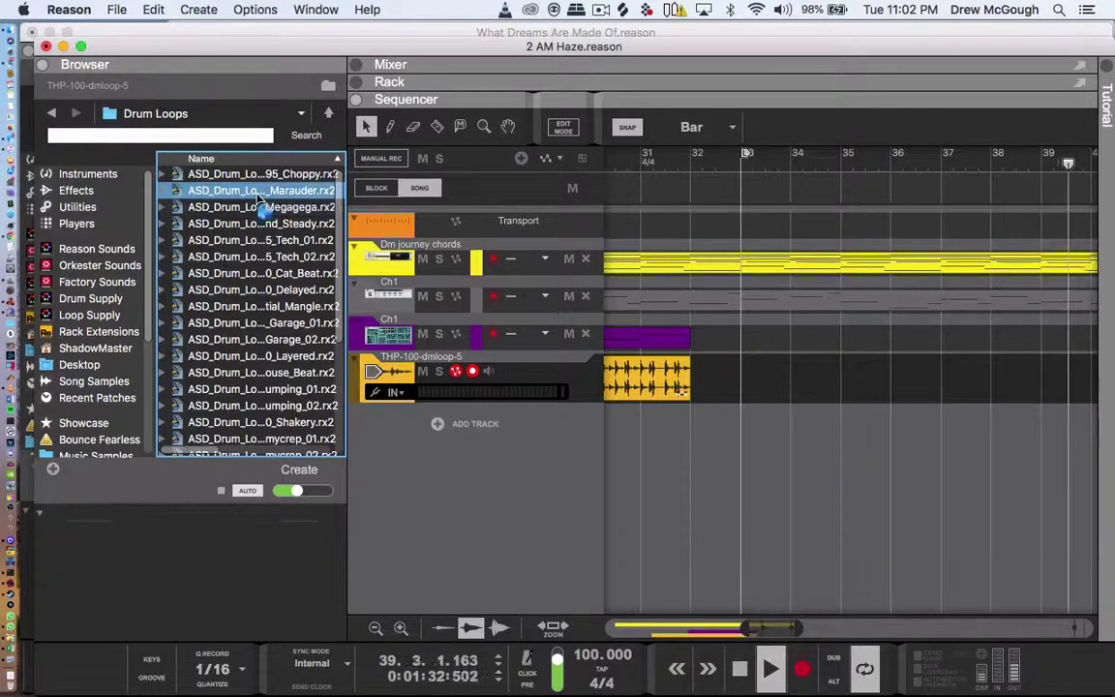
{"action": "left_click", "coordinate": [257, 259]}
{"action": "left_click", "coordinate": [257, 292]}
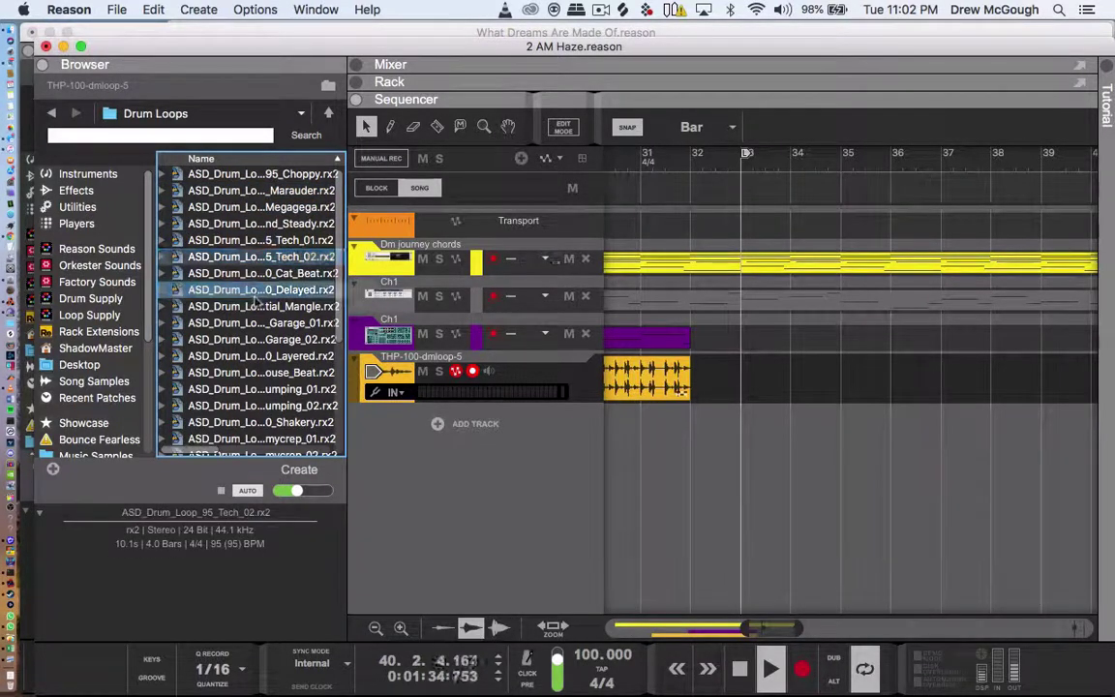
{"action": "left_click", "coordinate": [255, 310]}
{"action": "scroll", "coordinate": [257, 312], "scroll_direction": "down", "scroll_amount": 4}
{"action": "left_click", "coordinate": [257, 308]}
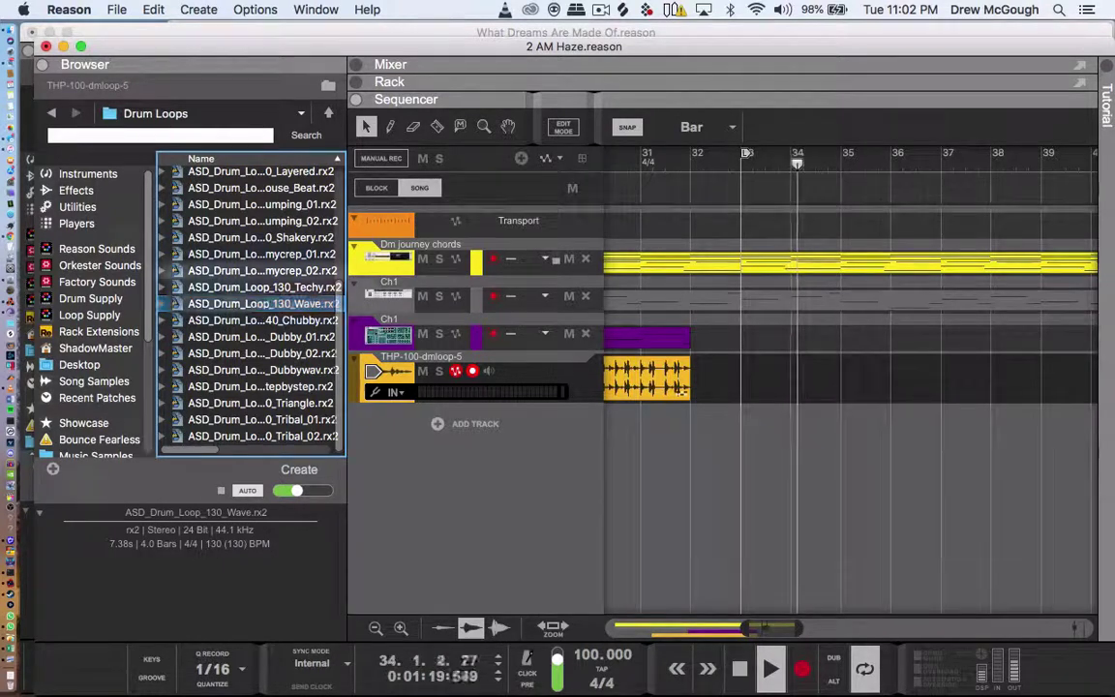
- Open the WAV Drum Loops folder under Drum & Perc Loops and audition loops such as Megagega and ASD_Drum_Loop_140_Tribal_01
{"action": "left_click", "coordinate": [54, 114]}
{"action": "left_click", "coordinate": [57, 113]}
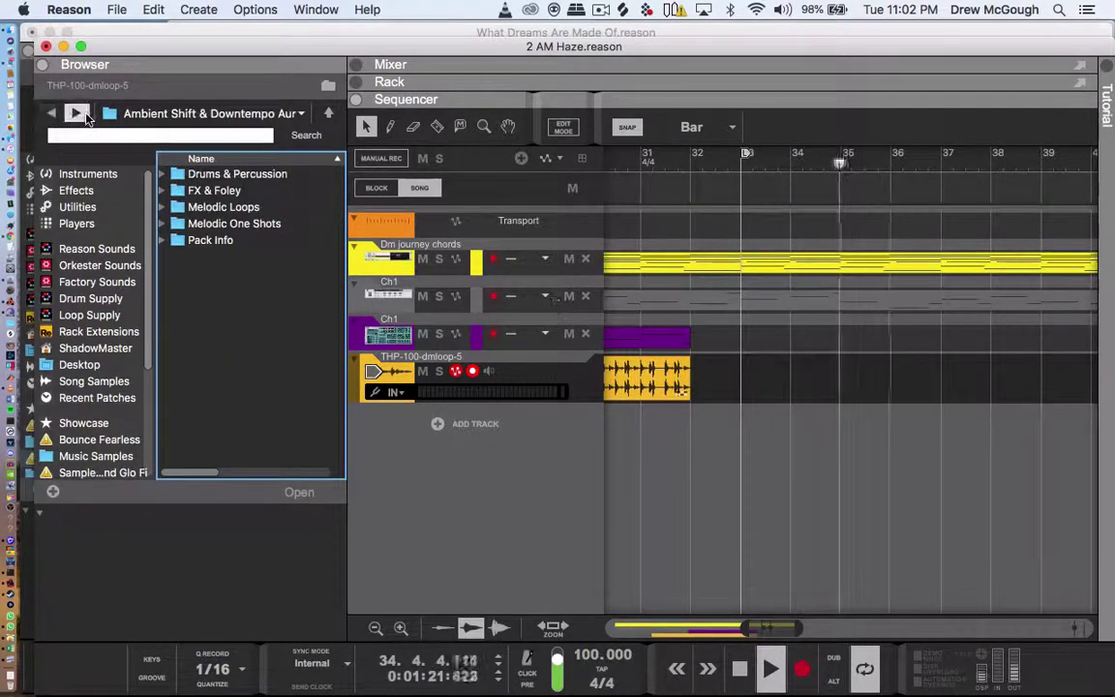
{"action": "left_click", "coordinate": [84, 115]}
{"action": "double_click", "coordinate": [232, 190]}
{"action": "left_click", "coordinate": [221, 178]}
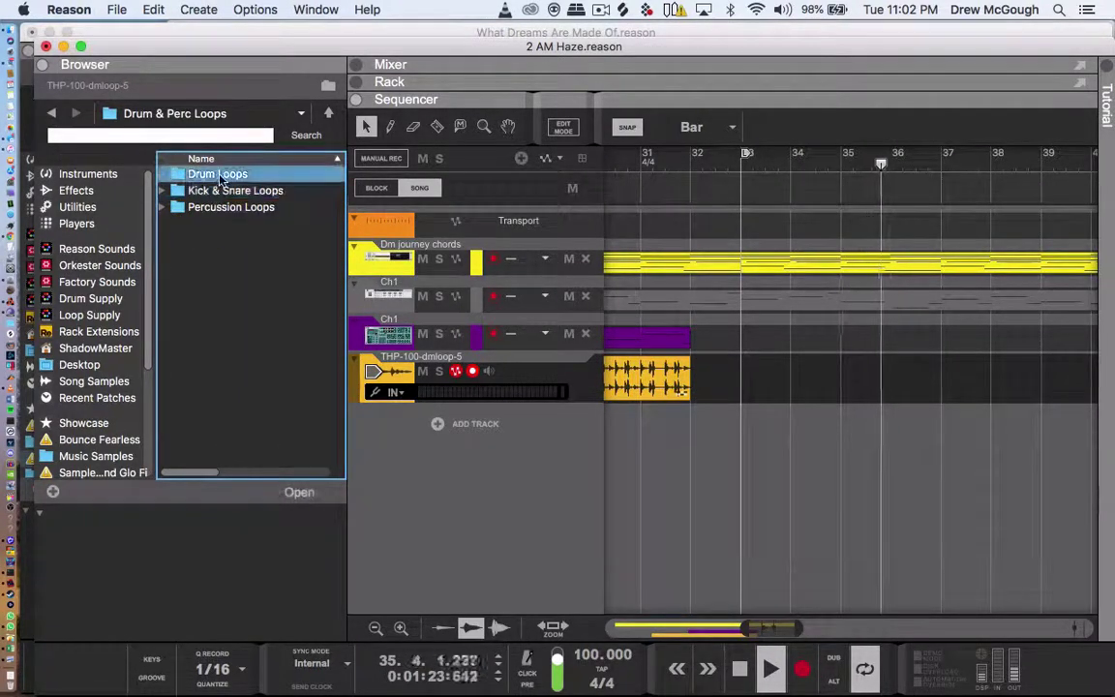
{"action": "double_click", "coordinate": [221, 176]}
{"action": "left_click", "coordinate": [224, 204]}
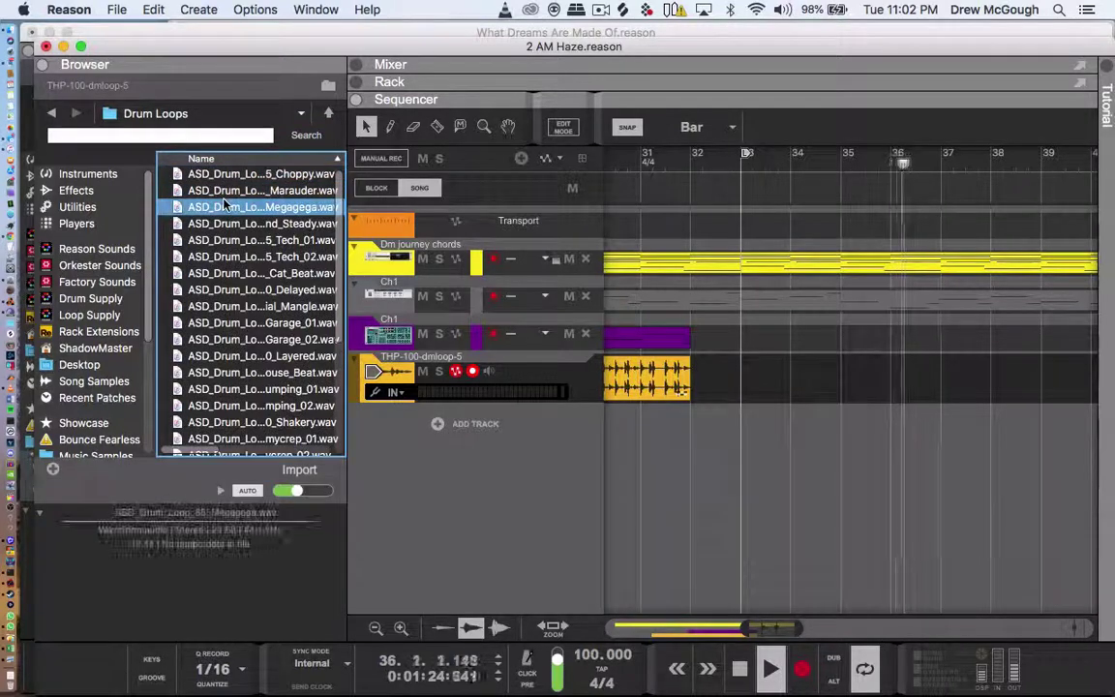
{"action": "scroll", "coordinate": [232, 418], "scroll_direction": "down", "scroll_amount": 4}
{"action": "left_click", "coordinate": [233, 418]}
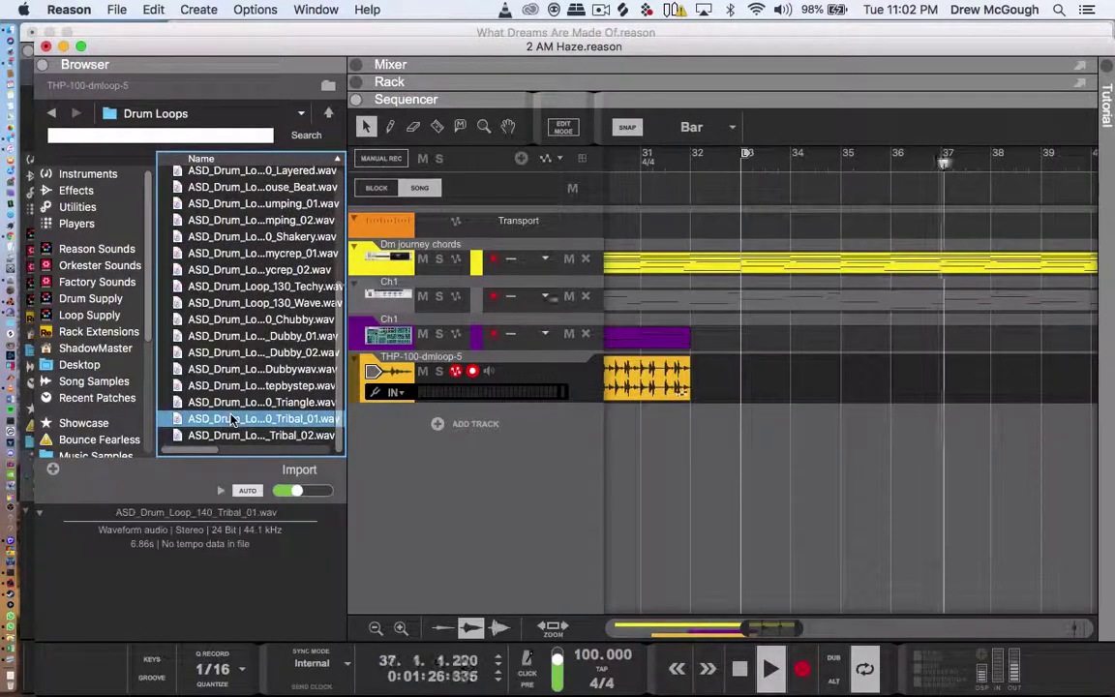
- Leave the Ambient Shift & Downtempo pack and return to the Music Samples folder
{"action": "left_click", "coordinate": [52, 114]}
{"action": "left_click", "coordinate": [52, 113]}
{"action": "left_click", "coordinate": [214, 191]}
{"action": "left_click", "coordinate": [203, 242]}
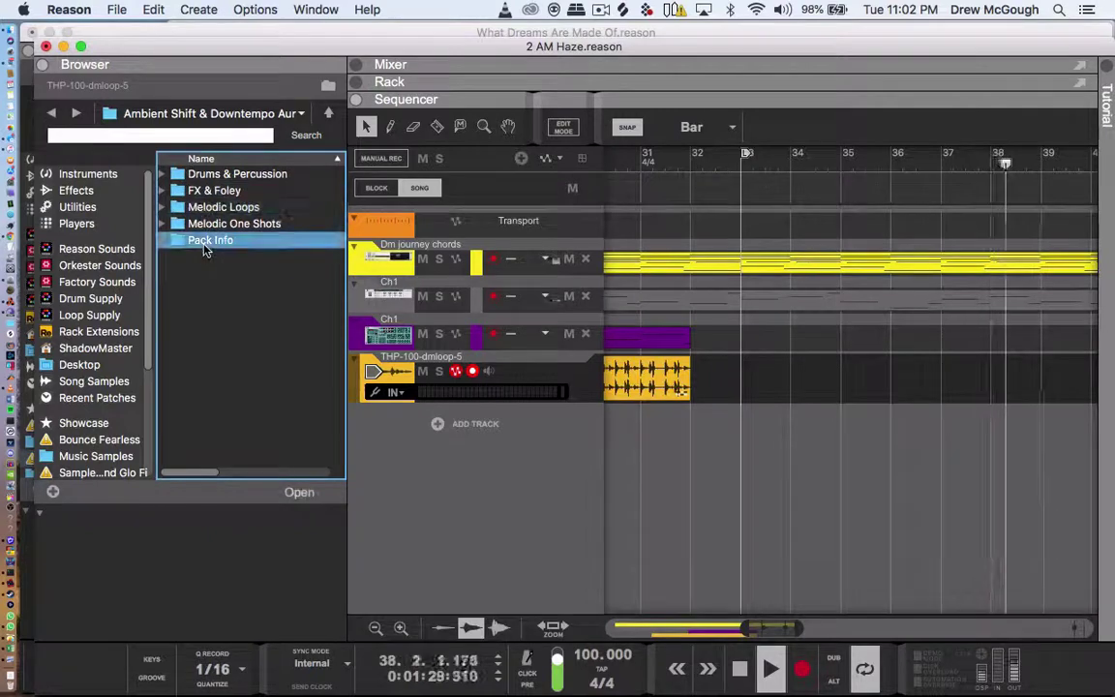
{"action": "left_click", "coordinate": [96, 456]}
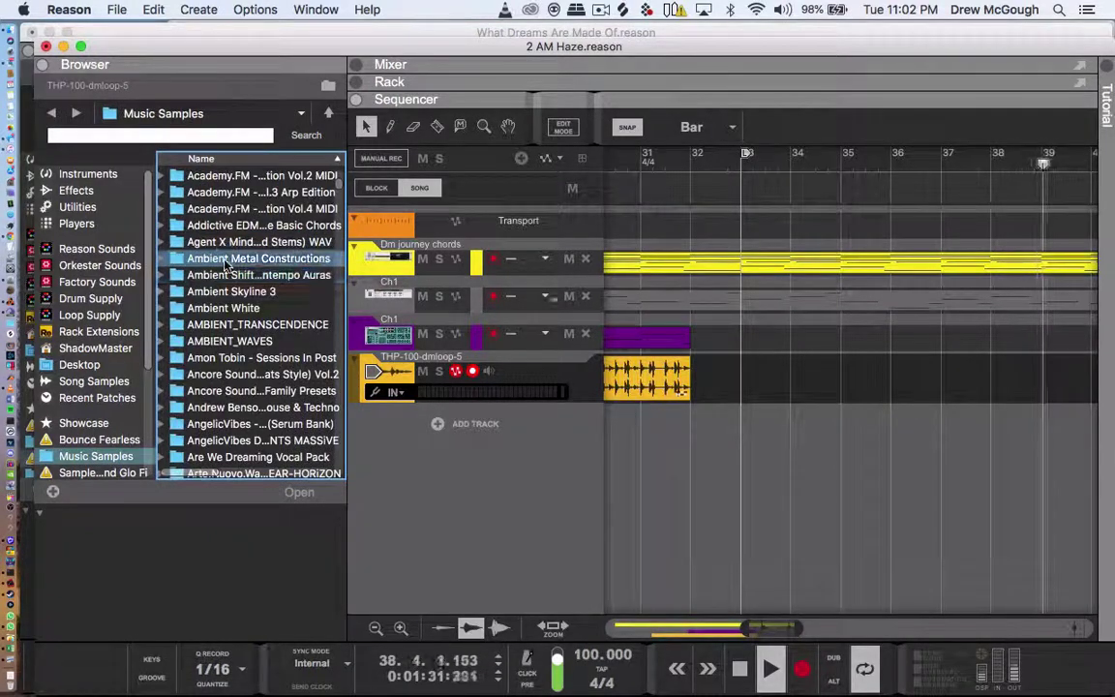
- Find the ModeAudio Outlook Electronic Loops And Samples pack in Music Samples and open its _(WAVs)_Drum_Loops folder
{"action": "scroll", "coordinate": [229, 257], "scroll_direction": "down", "scroll_amount": 5}
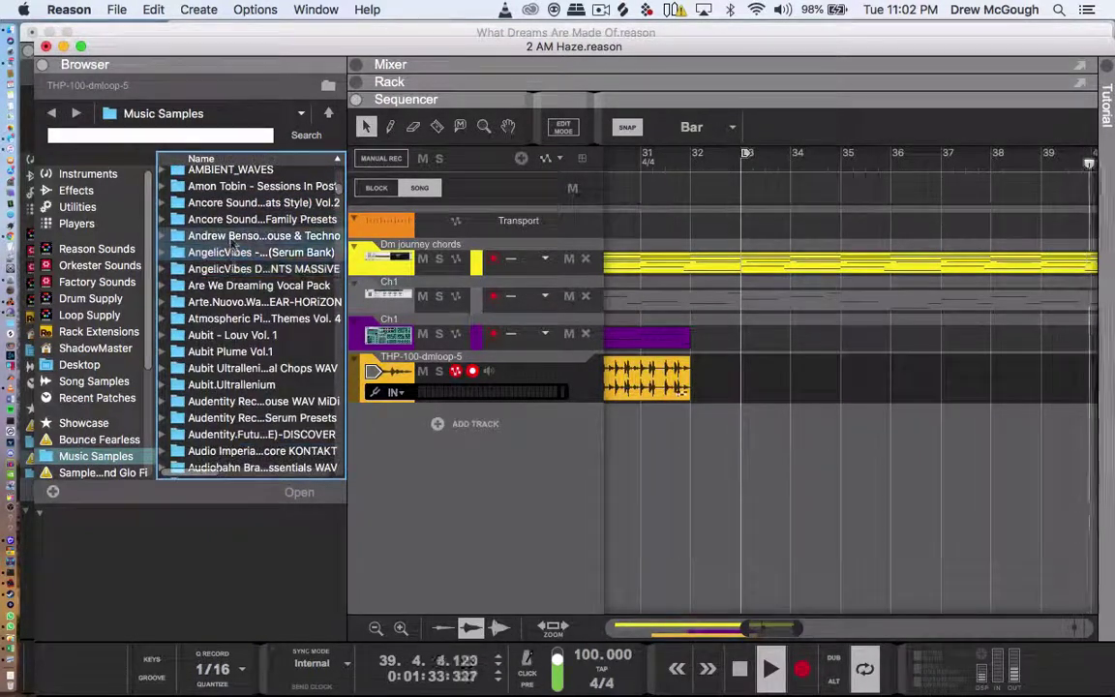
{"action": "scroll", "coordinate": [230, 241], "scroll_direction": "down", "scroll_amount": 6}
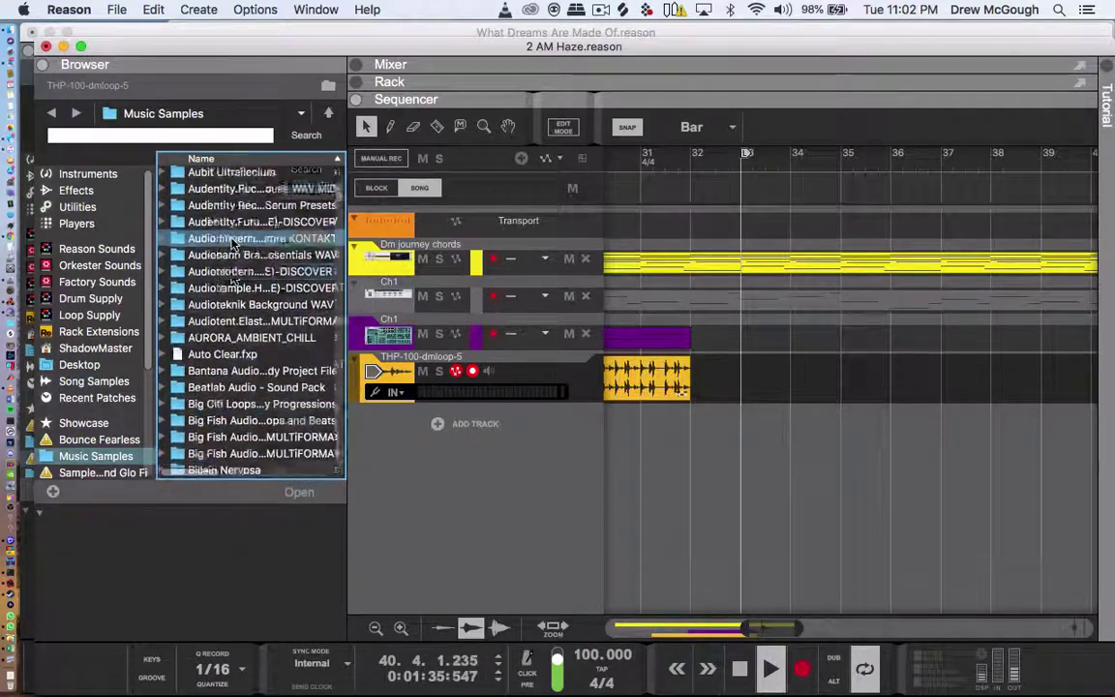
{"action": "scroll", "coordinate": [231, 242], "scroll_direction": "down", "scroll_amount": 15}
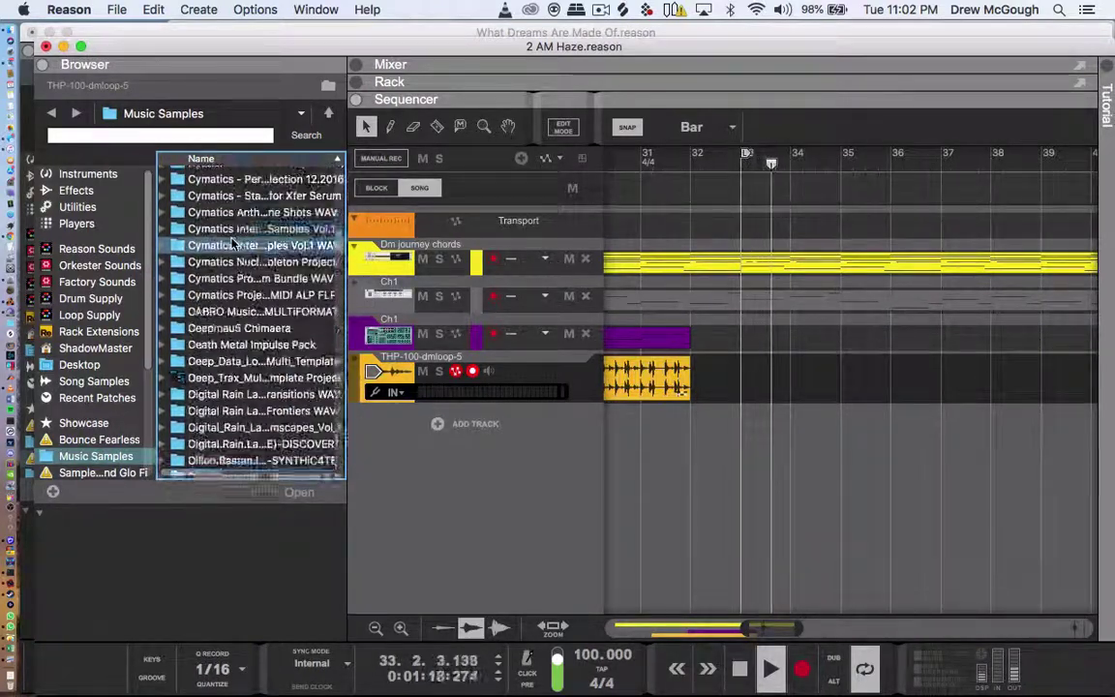
{"action": "scroll", "coordinate": [230, 242], "scroll_direction": "down", "scroll_amount": 20}
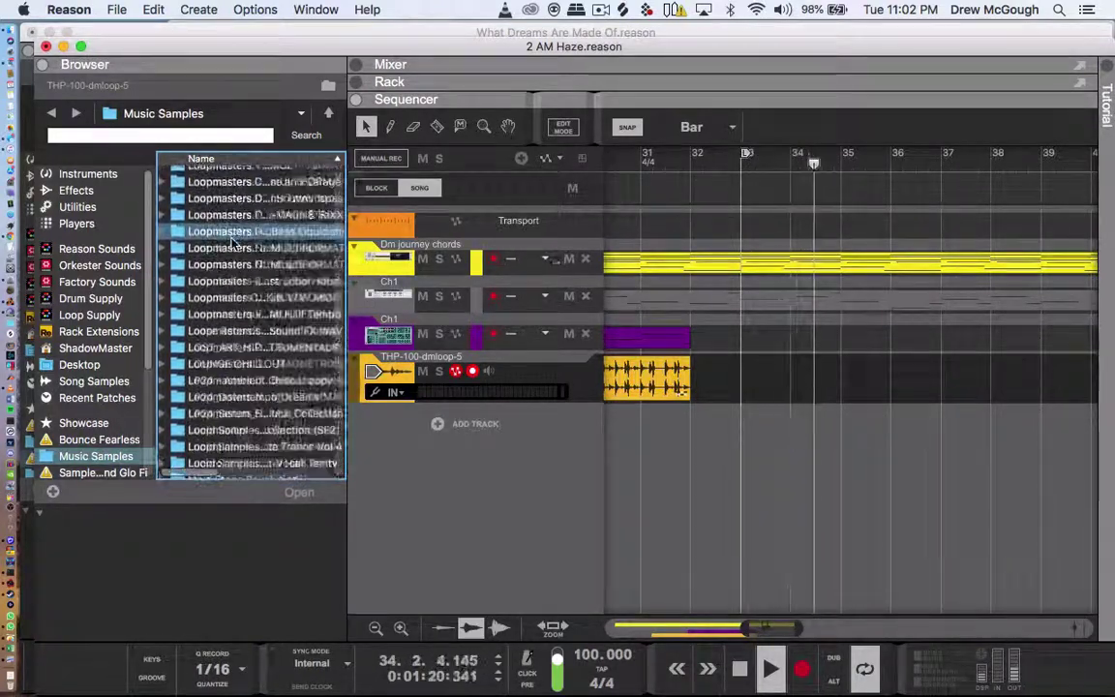
{"action": "scroll", "coordinate": [230, 242], "scroll_direction": "down", "scroll_amount": 20}
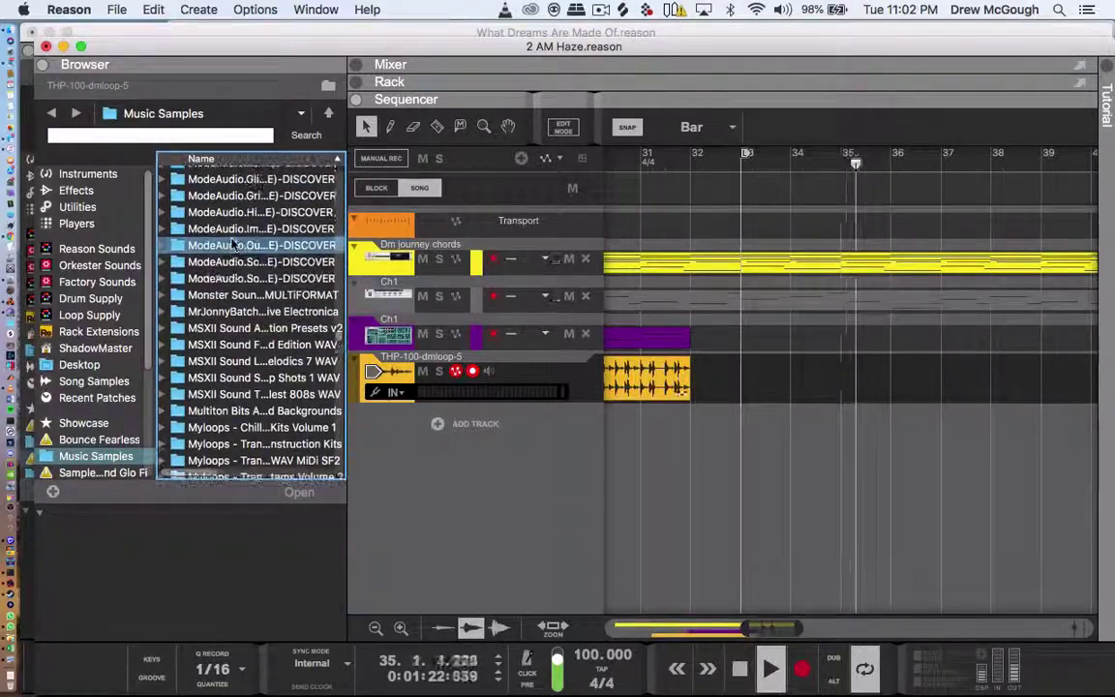
{"action": "left_click", "coordinate": [232, 245]}
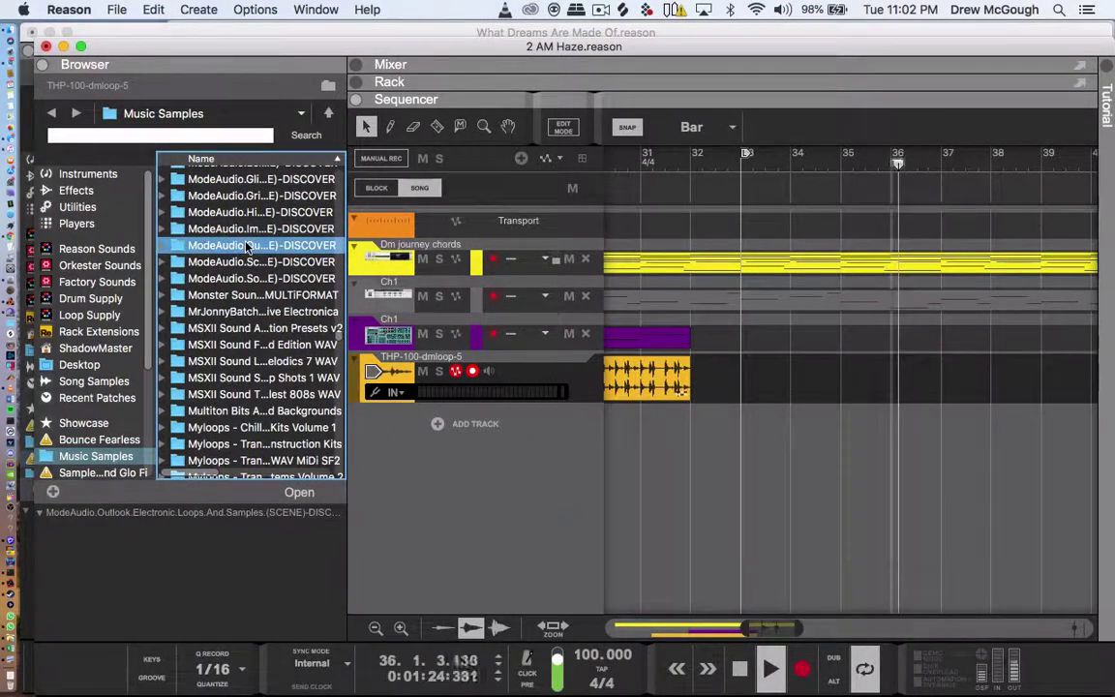
{"action": "double_click", "coordinate": [246, 248]}
{"action": "left_click", "coordinate": [247, 187]}
{"action": "left_click", "coordinate": [252, 236]}
{"action": "double_click", "coordinate": [271, 220]}
- Audition kick and top-drum loops from the pack, including BrightSpark_126, Aurora_126, CoralCoast_96, SetSail_118 and Statuette_124
{"action": "left_click", "coordinate": [279, 231]}
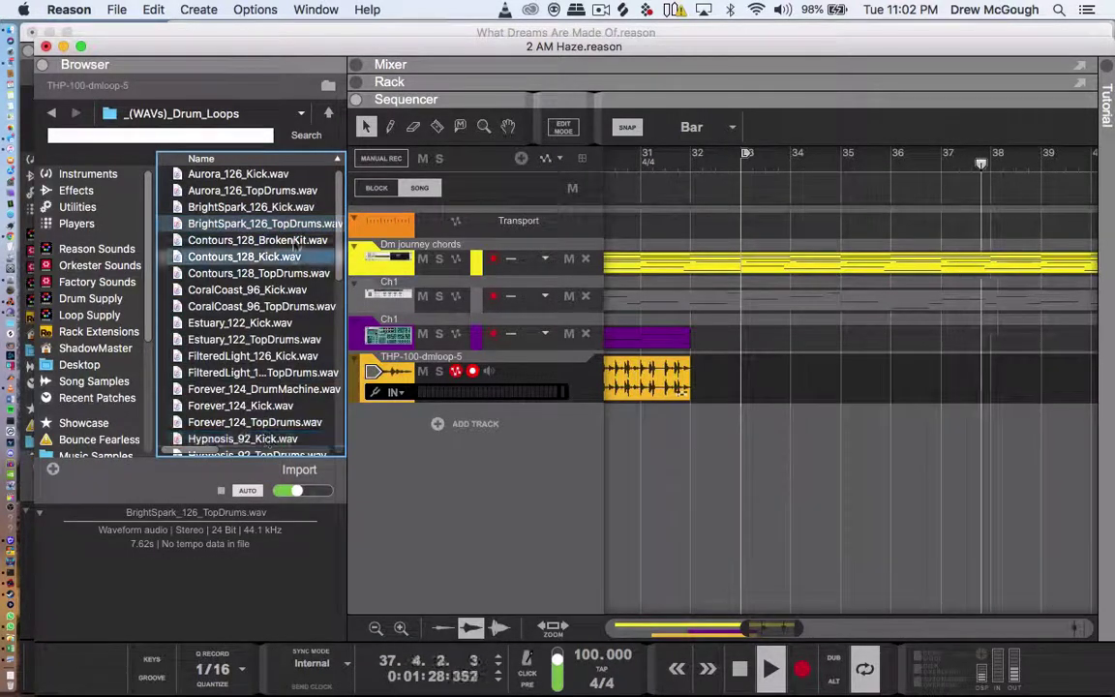
{"action": "key", "text": "Up"}
{"action": "key", "text": "Up"}
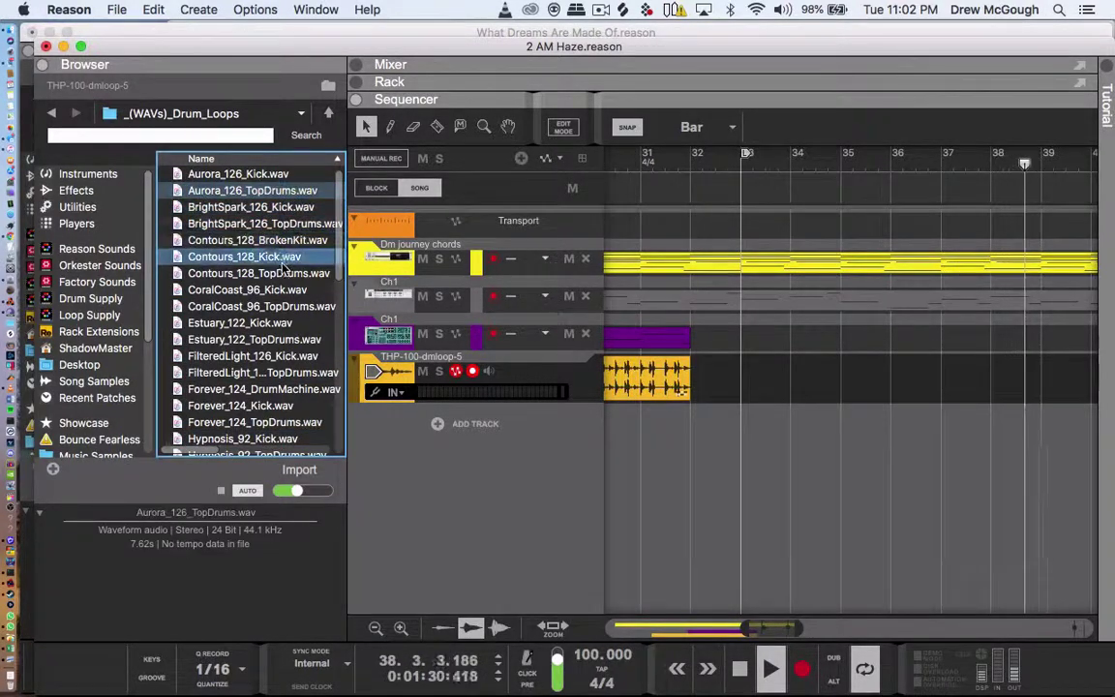
{"action": "left_click", "coordinate": [284, 274]}
{"action": "left_click", "coordinate": [285, 290]}
{"action": "left_click", "coordinate": [282, 307]}
{"action": "scroll", "coordinate": [281, 305], "scroll_direction": "down", "scroll_amount": 10}
{"action": "left_click", "coordinate": [282, 303]}
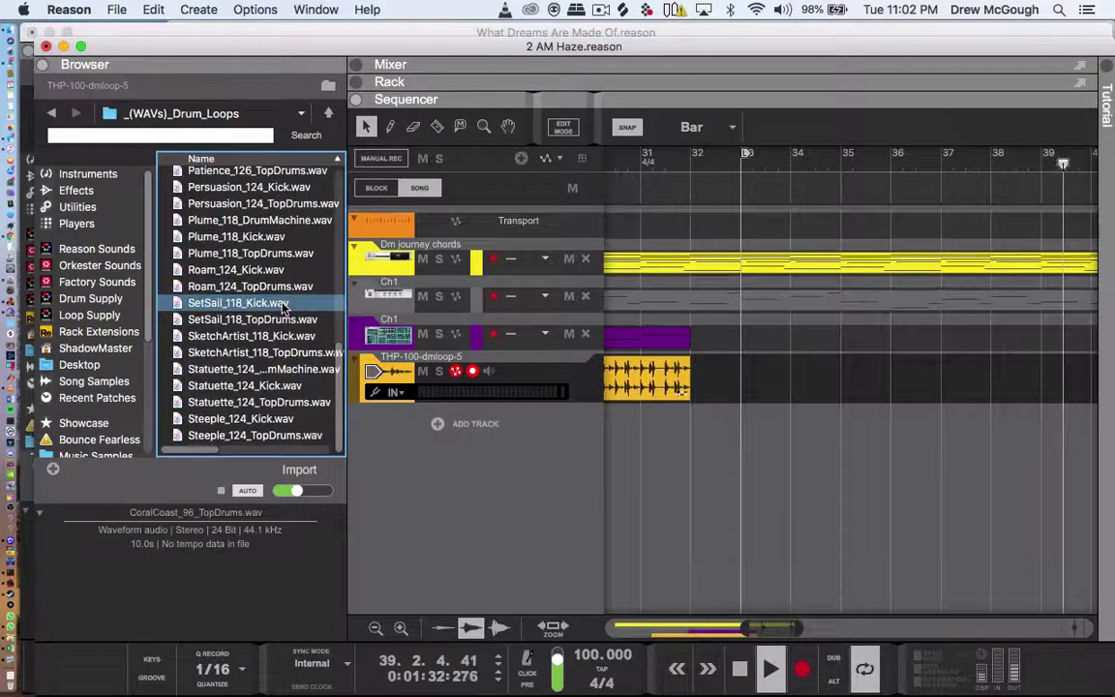
{"action": "left_click", "coordinate": [281, 369]}
{"action": "left_click", "coordinate": [282, 402]}
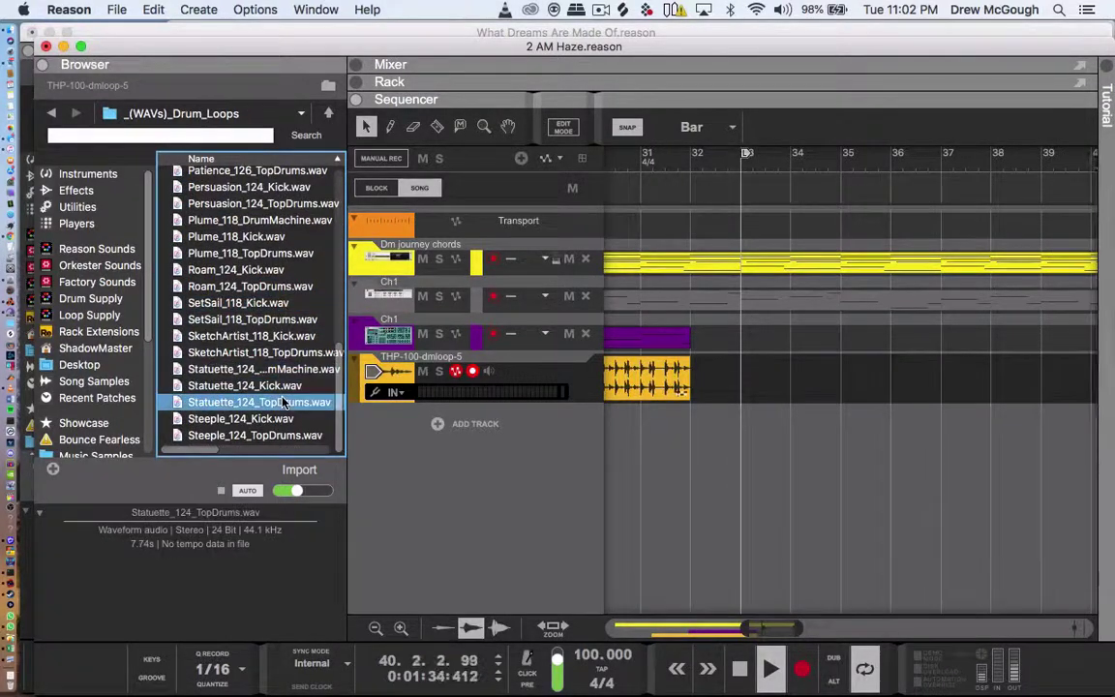
- Add Steeple_124_Kick.wav and Steeple_124_TopDrums.wav as new audio tracks starting at bar 33 and select both clips
{"action": "left_click_drag", "start_coordinate": [282, 418], "coordinate": [726, 463]}
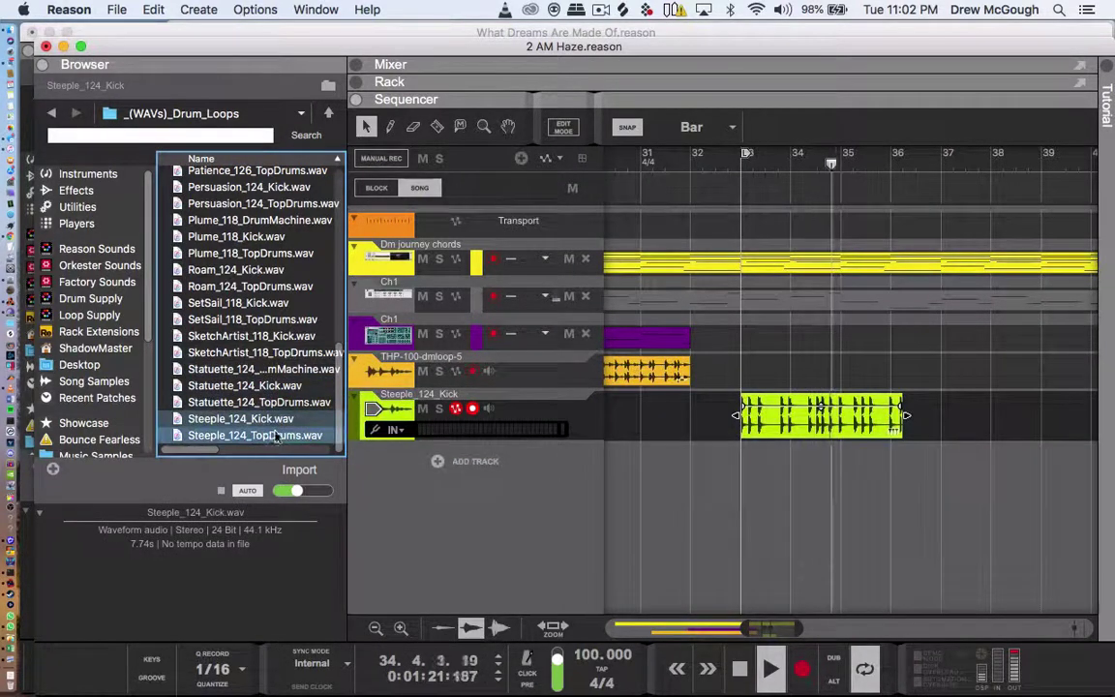
{"action": "left_click_drag", "start_coordinate": [276, 438], "coordinate": [739, 481]}
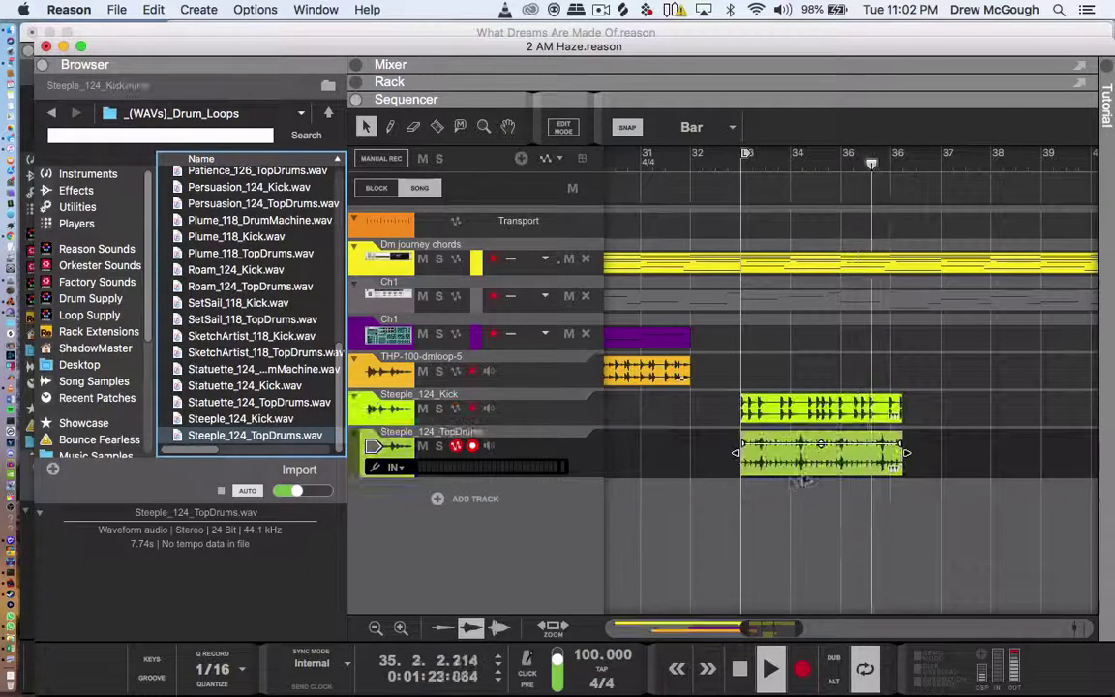
{"action": "left_click", "coordinate": [883, 443]}
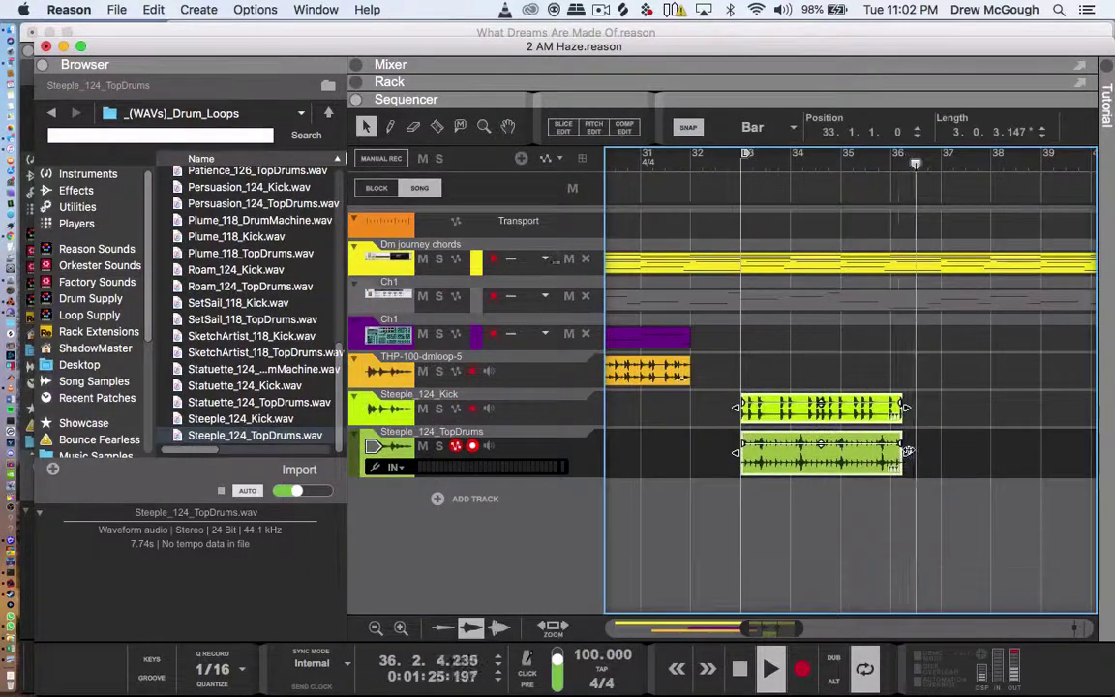
{"action": "left_click_drag", "start_coordinate": [912, 462], "coordinate": [896, 463]}
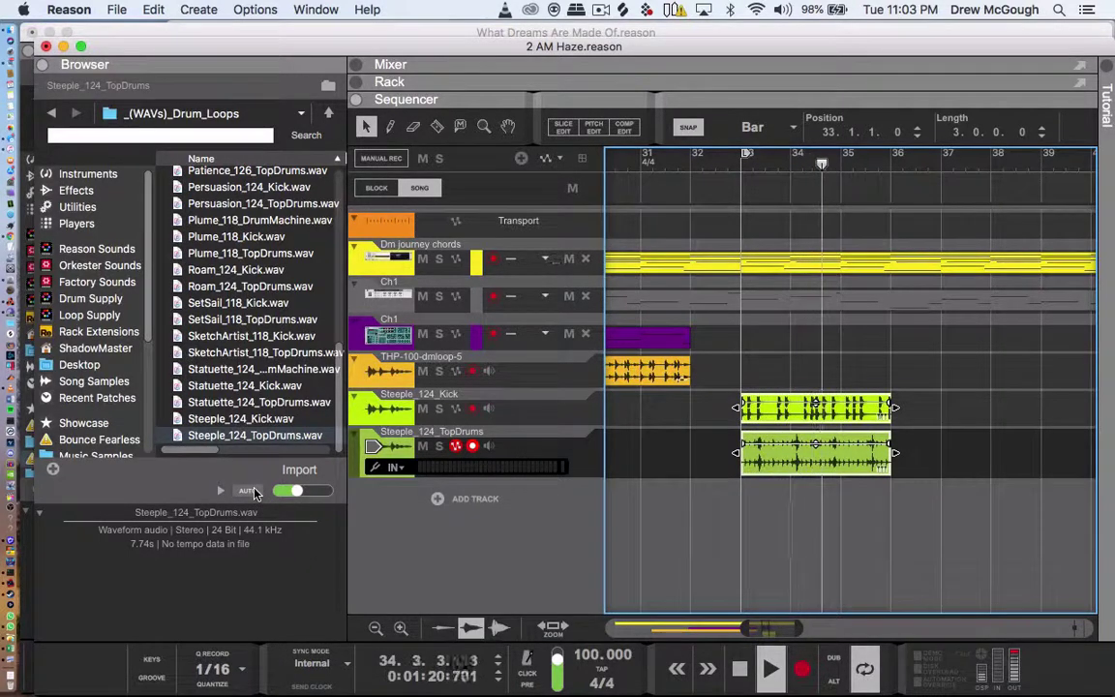
{"action": "left_click_drag", "start_coordinate": [945, 474], "coordinate": [818, 427]}
{"action": "key", "text": "super+d"}
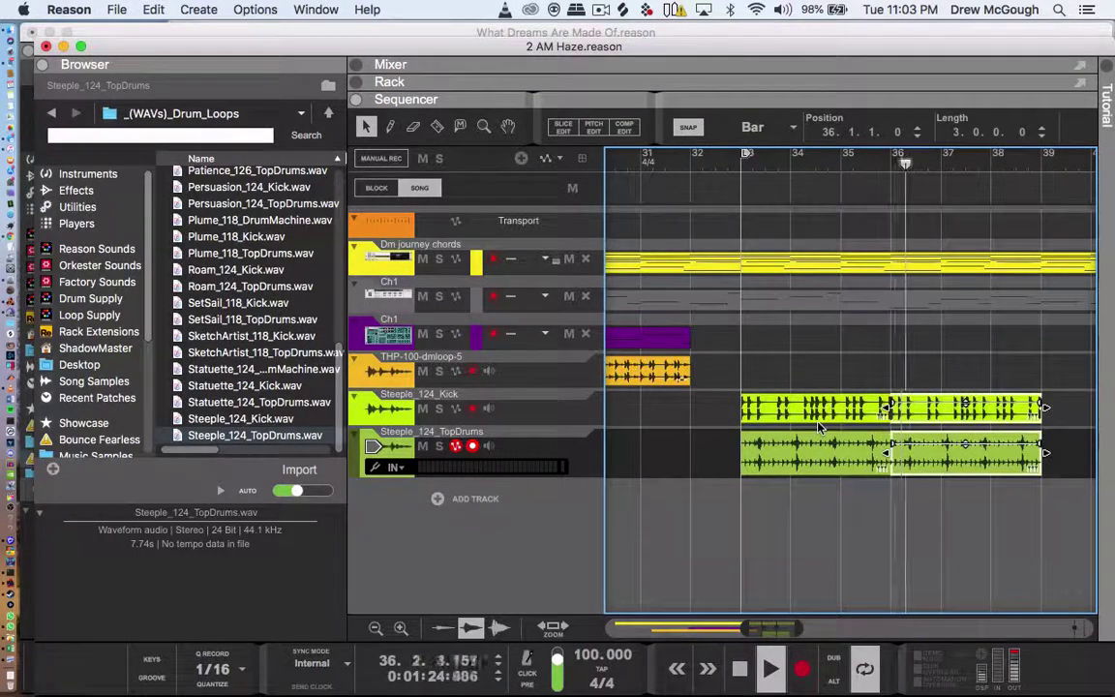
{"action": "key", "text": "super+z"}
{"action": "key", "text": "super+z"}
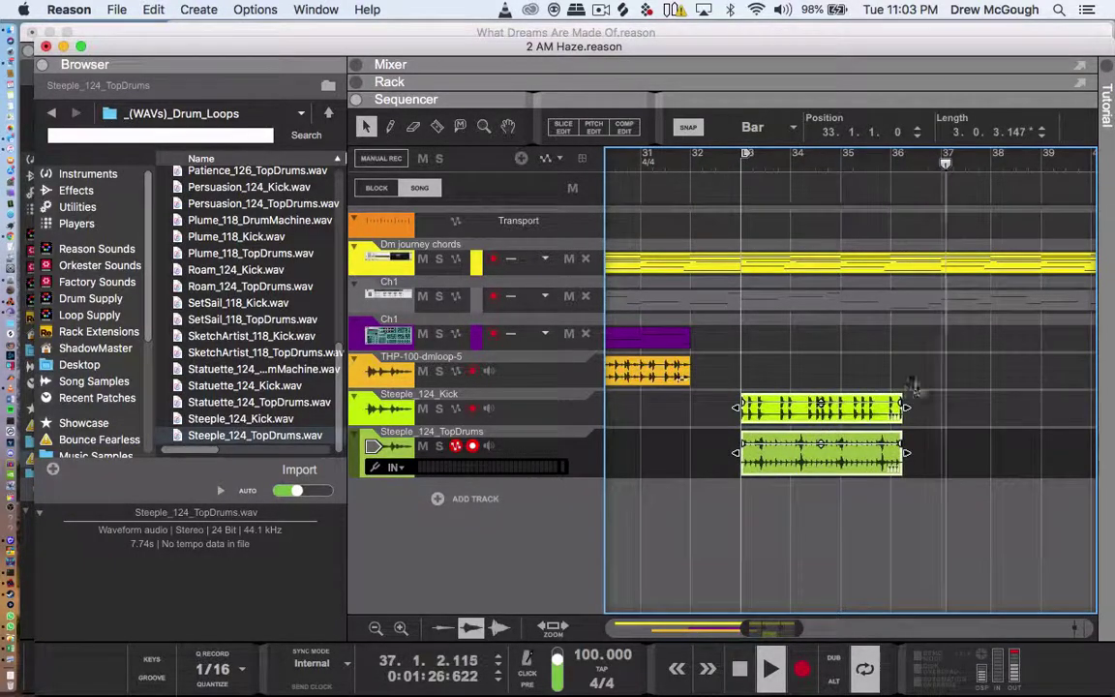
- Stretch both Steeple_124 clips at bar 33 to 4 bars and duplicate them at bar 37
{"action": "left_click_drag", "start_coordinate": [904, 409], "coordinate": [943, 410]}
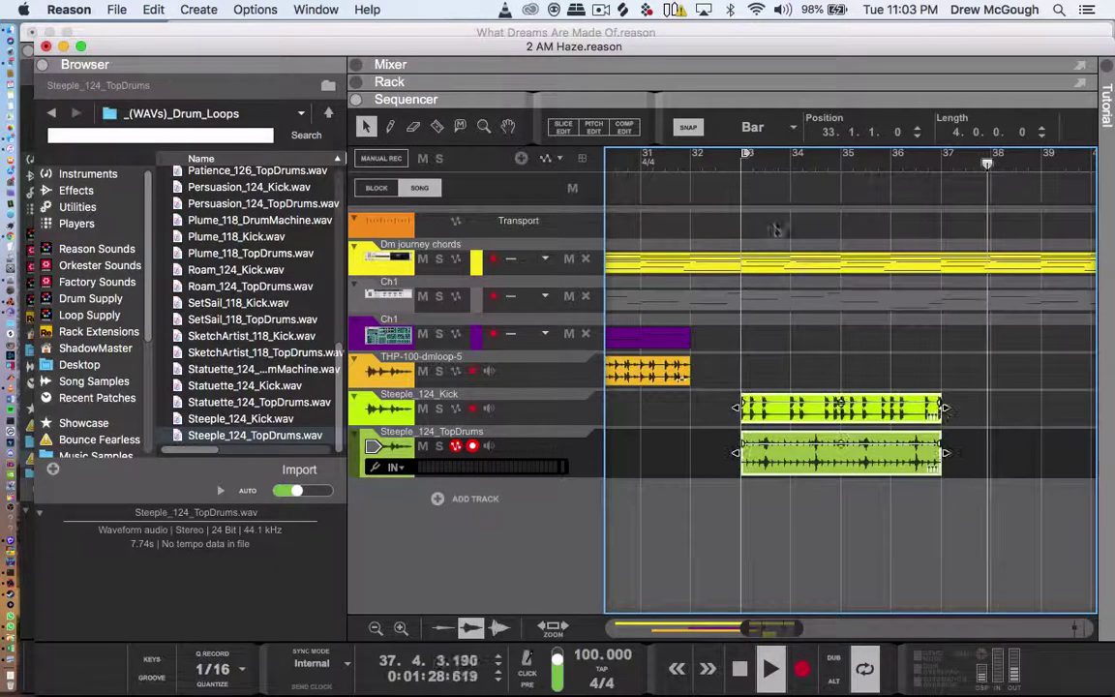
{"action": "key", "text": "space"}
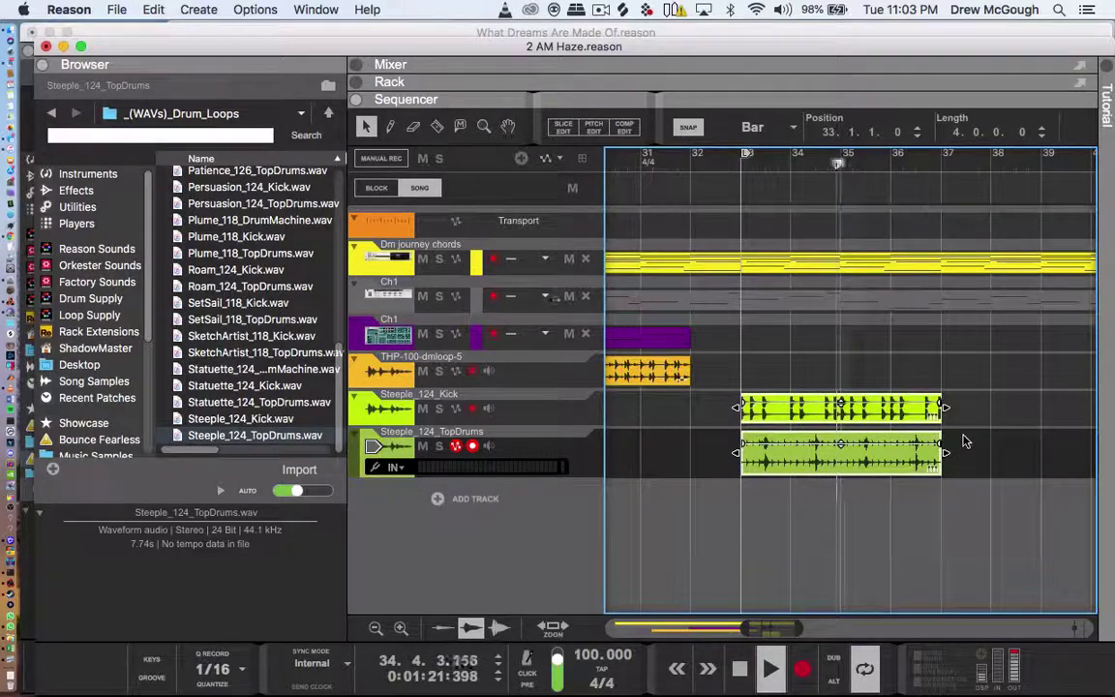
{"action": "left_click_drag", "start_coordinate": [961, 477], "coordinate": [863, 406]}
{"action": "key", "text": "super+d"}
{"action": "scroll", "coordinate": [862, 407], "scroll_direction": "right", "scroll_amount": 4}
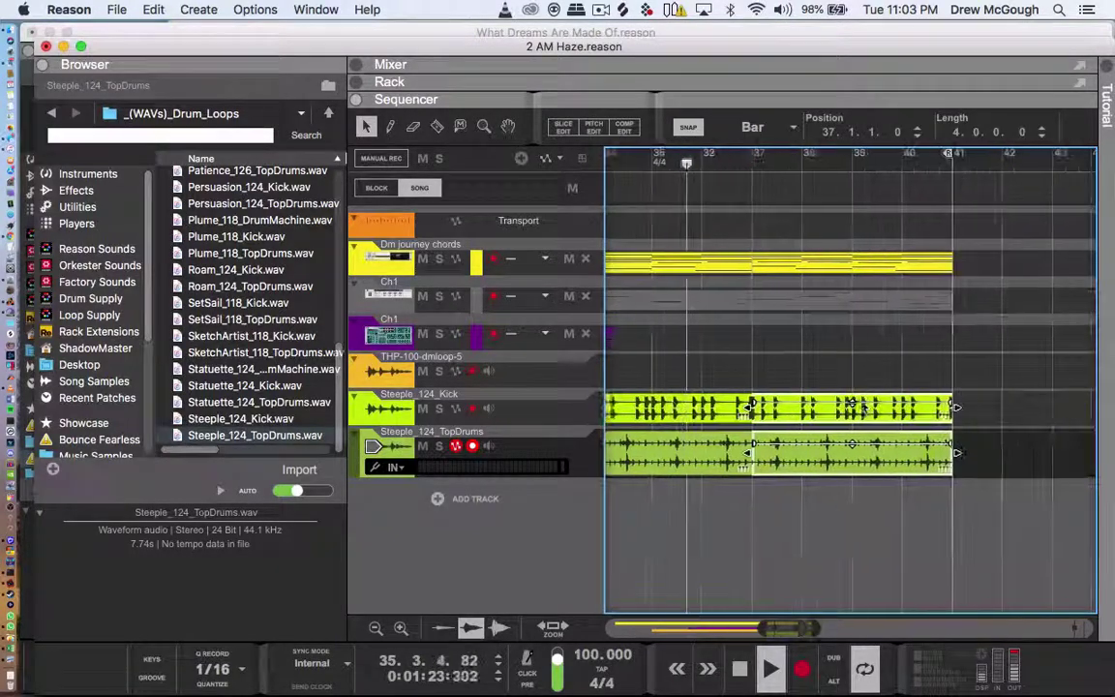
- Join the original and duplicated clips on each Steeple_124 track into one 8-bar clip starting at bar 33
{"action": "left_click_drag", "start_coordinate": [978, 392], "coordinate": [711, 441]}
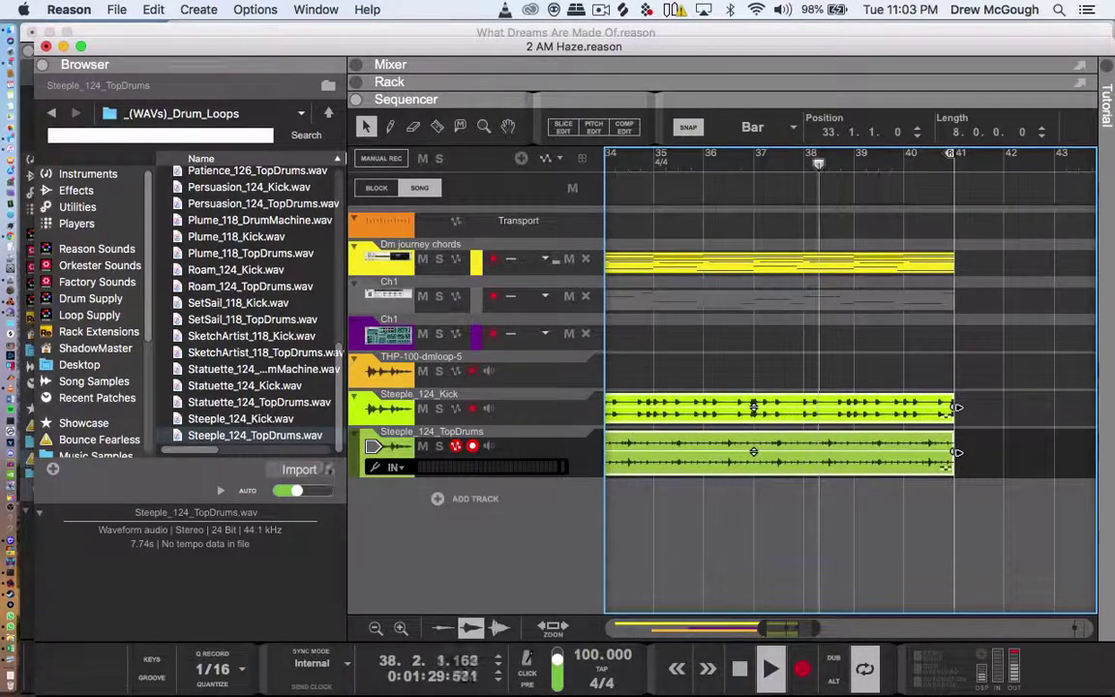
{"action": "scroll", "coordinate": [704, 318], "scroll_direction": "left", "scroll_amount": 3}
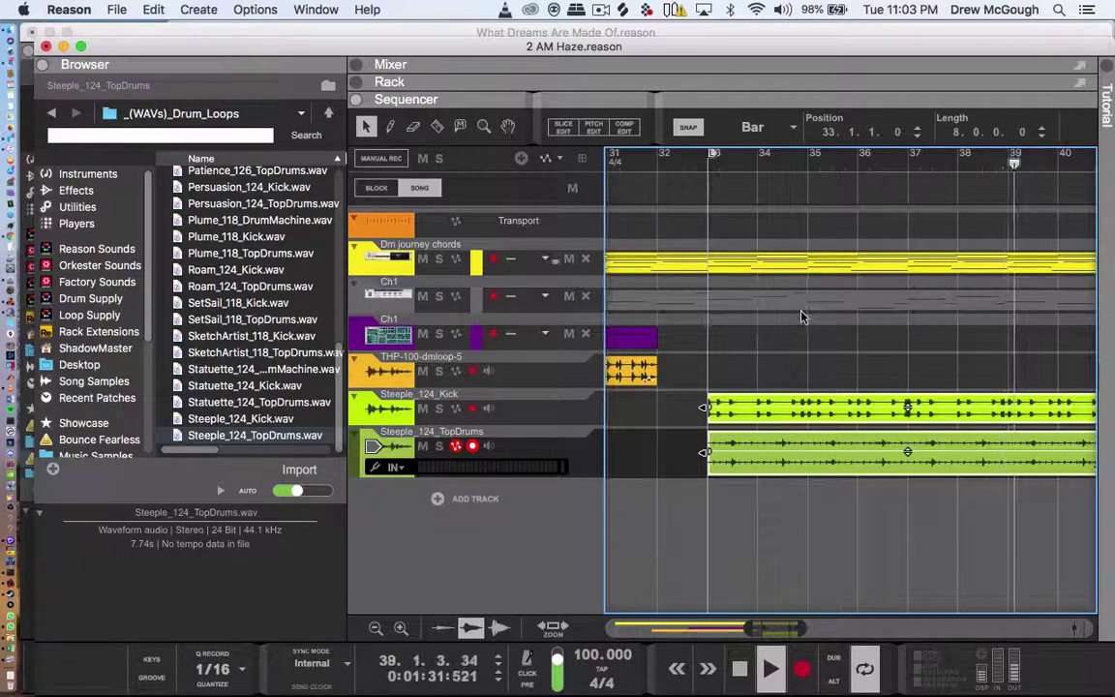
{"action": "scroll", "coordinate": [802, 314], "scroll_direction": "right", "scroll_amount": 3}
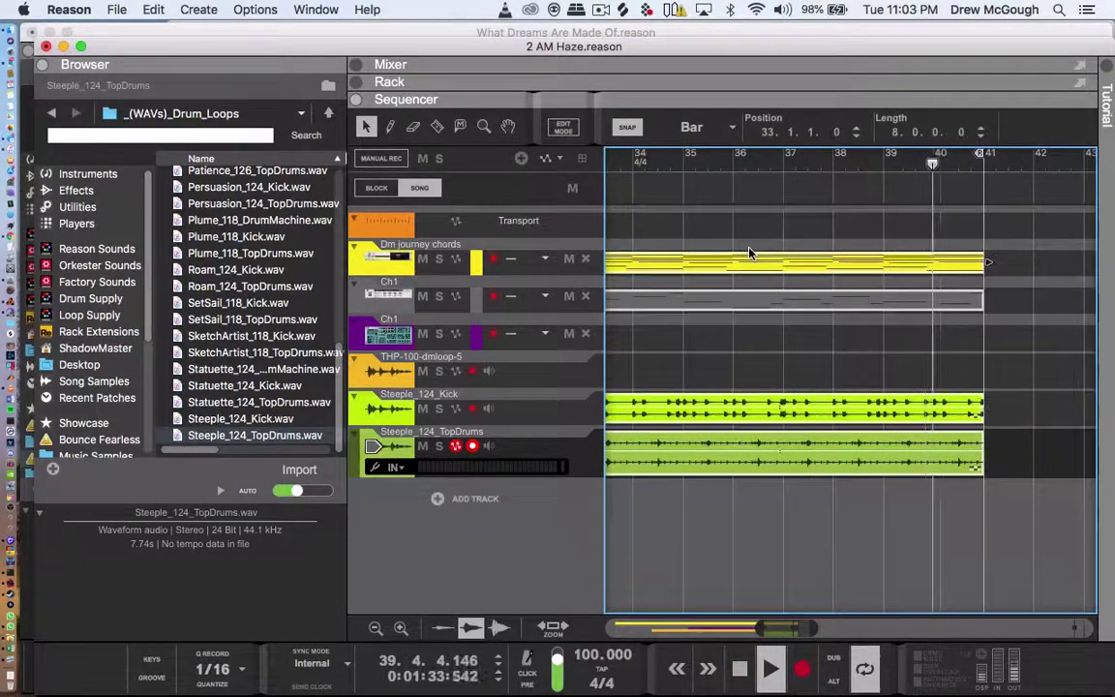
- Duplicate the selected chord, grey Ch1 and Steeple_124 clips at bar 41 and copy an 8-bar purple Ch1 clip to bar 41
{"action": "key", "text": "super+d"}
{"action": "scroll", "coordinate": [775, 291], "scroll_direction": "left", "scroll_amount": 15}
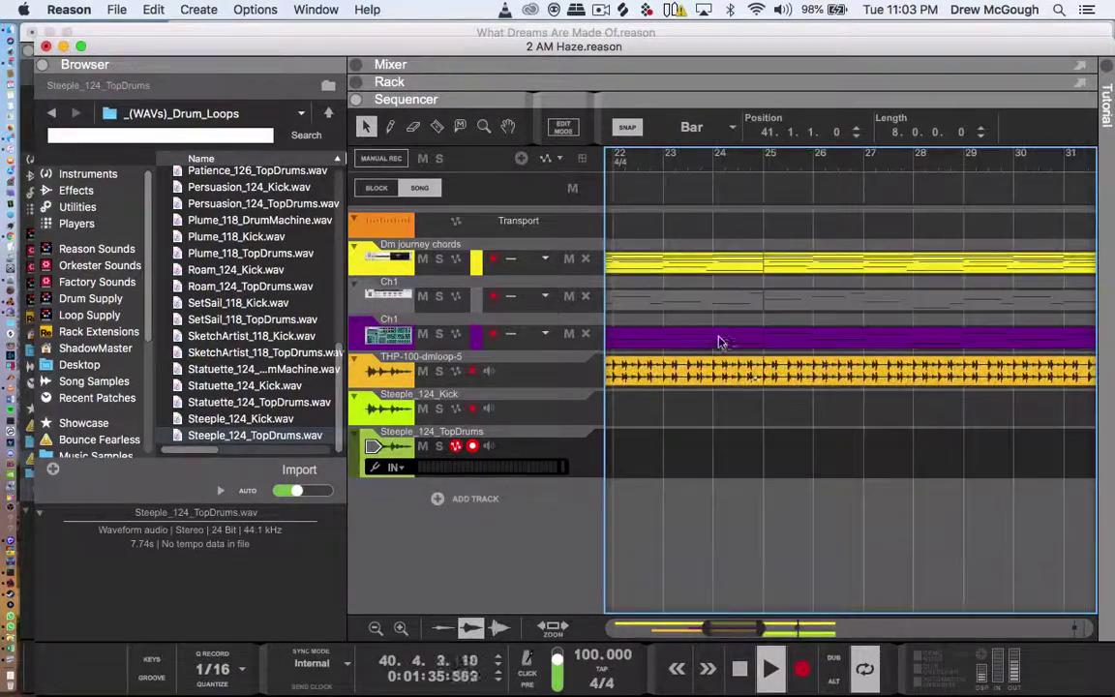
{"action": "left_click_drag", "start_coordinate": [726, 345], "coordinate": [1089, 327]}
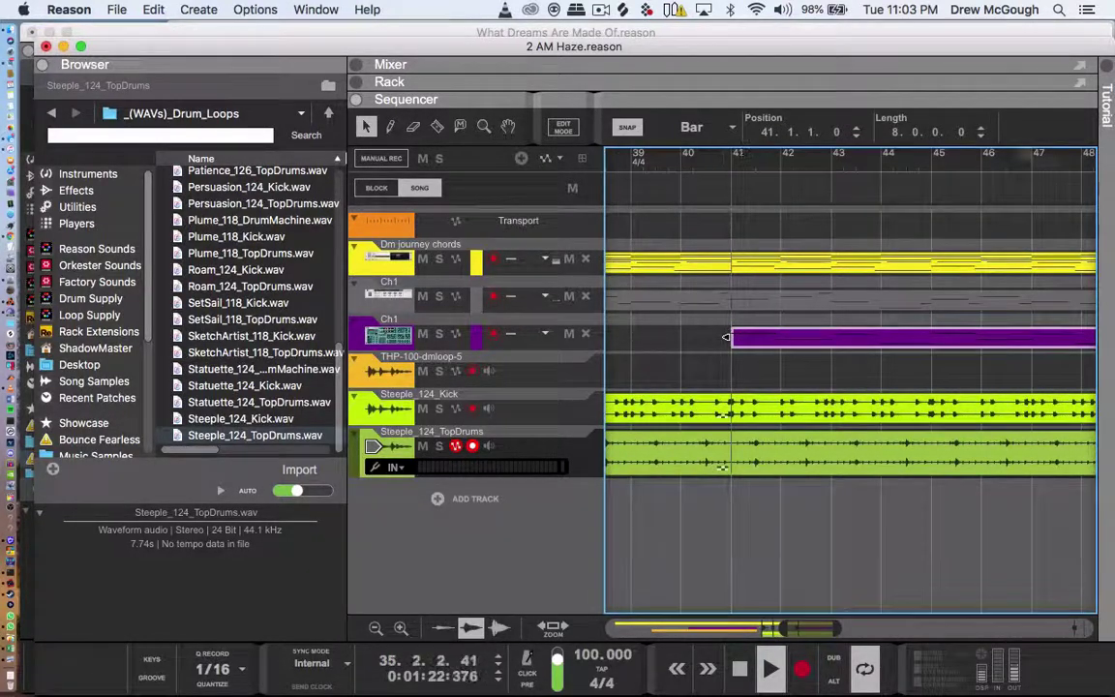
{"action": "scroll", "coordinate": [915, 228], "scroll_direction": "right", "scroll_amount": 3}
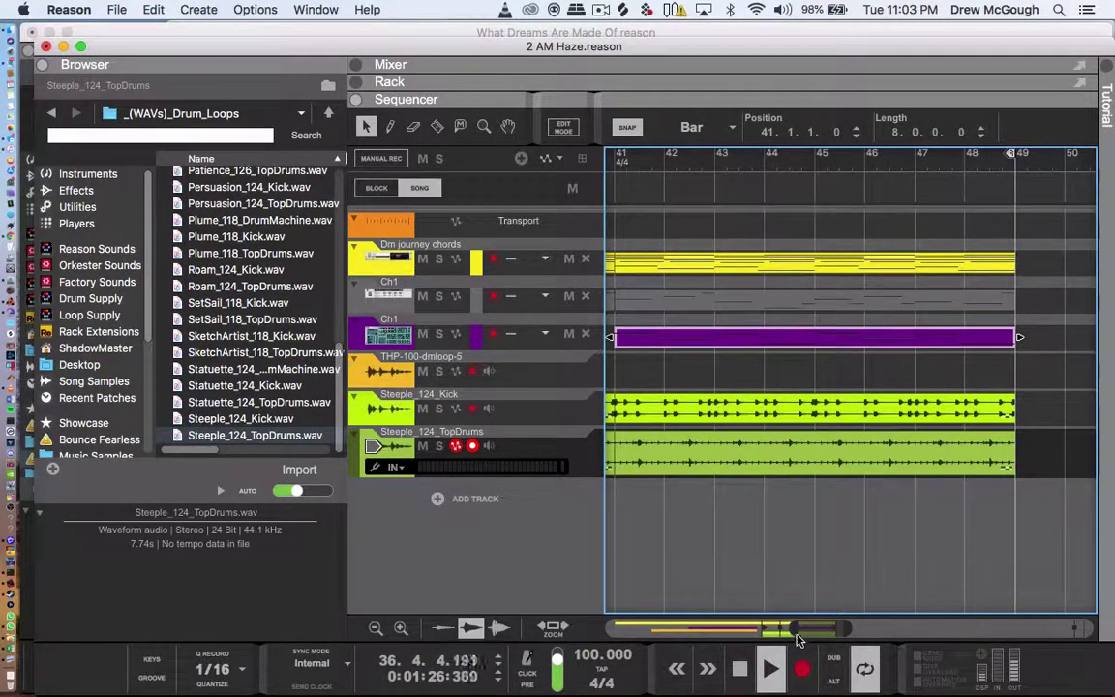
- Duplicate all the bar 41 clips at bar 49, and repeat them at bar 57 without the purple Ch1 clip
{"action": "left_click_drag", "start_coordinate": [798, 639], "coordinate": [631, 602]}
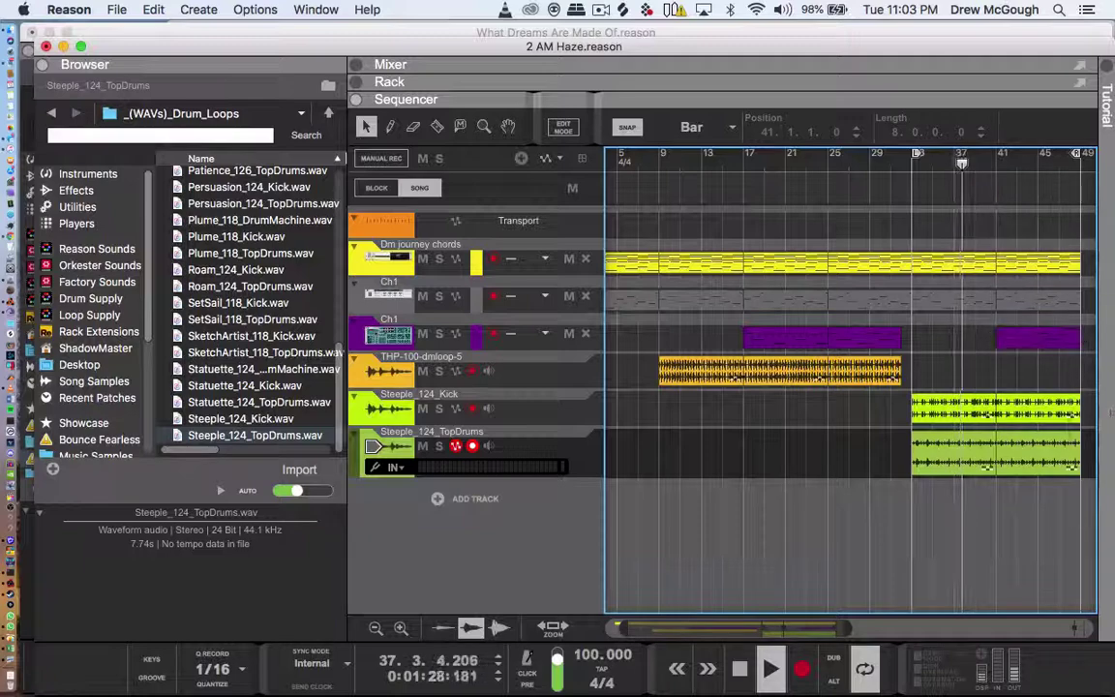
{"action": "left_click_drag", "start_coordinate": [1065, 473], "coordinate": [1024, 185]}
{"action": "key", "text": "super+d"}
{"action": "scroll", "coordinate": [1024, 185], "scroll_direction": "right", "scroll_amount": 5}
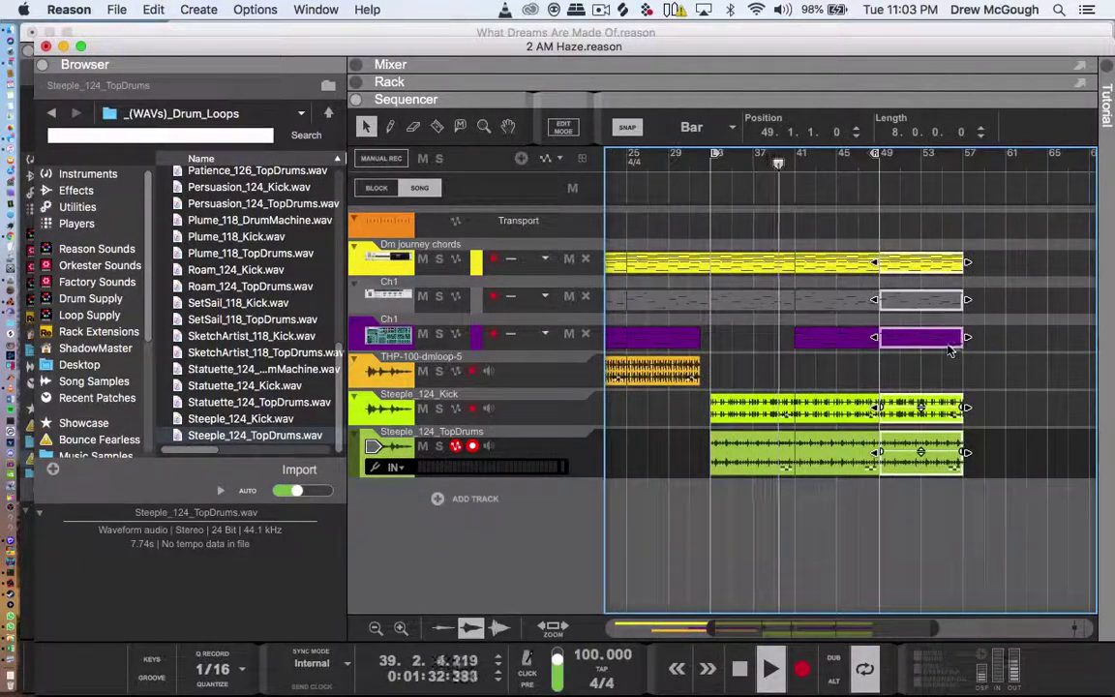
{"action": "key", "text": "super+d"}
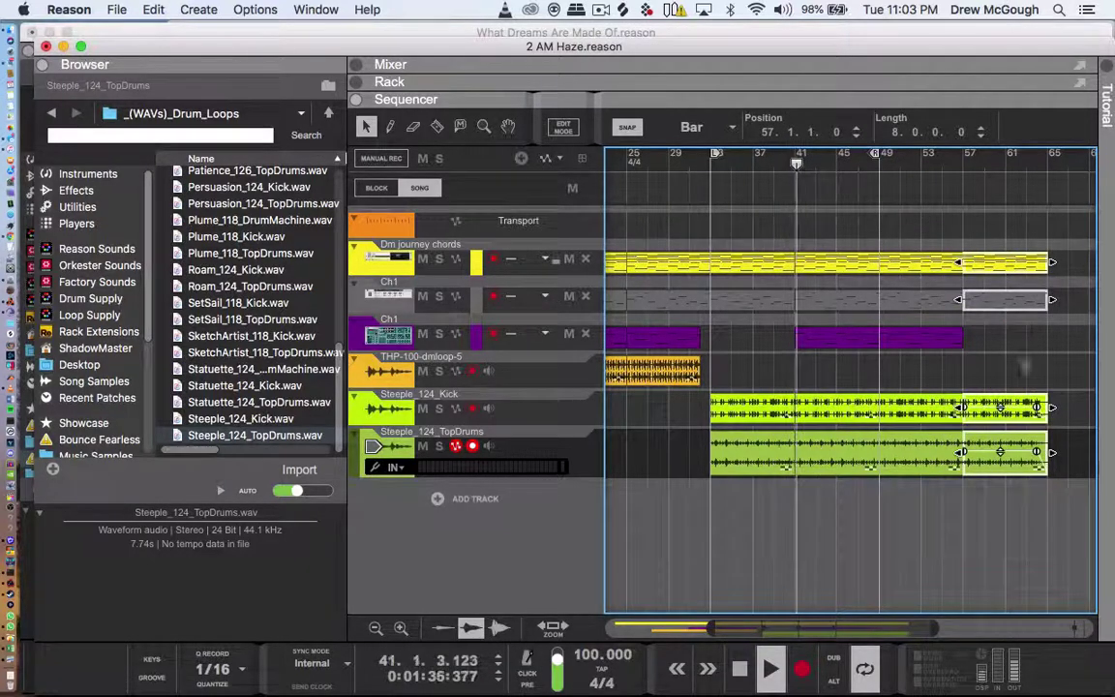
- Move the right loop locator and the song end marker to bar 66, just past the last clips
{"action": "left_click_drag", "start_coordinate": [876, 158], "coordinate": [1058, 158]}
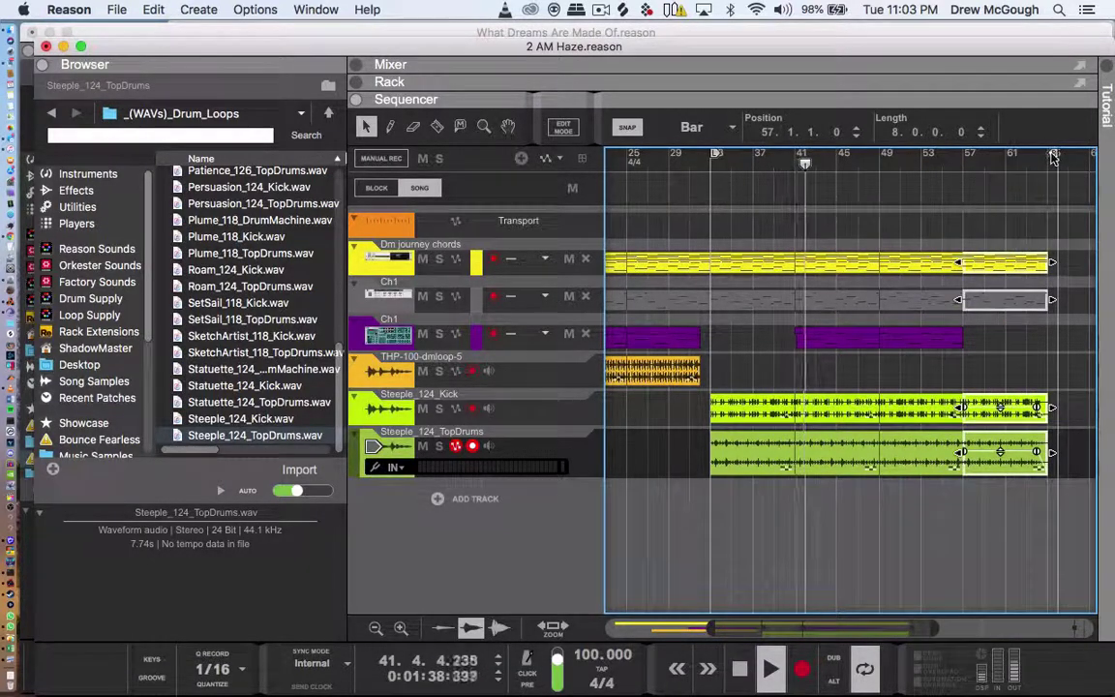
{"action": "scroll", "coordinate": [1054, 157], "scroll_direction": "right", "scroll_amount": 10}
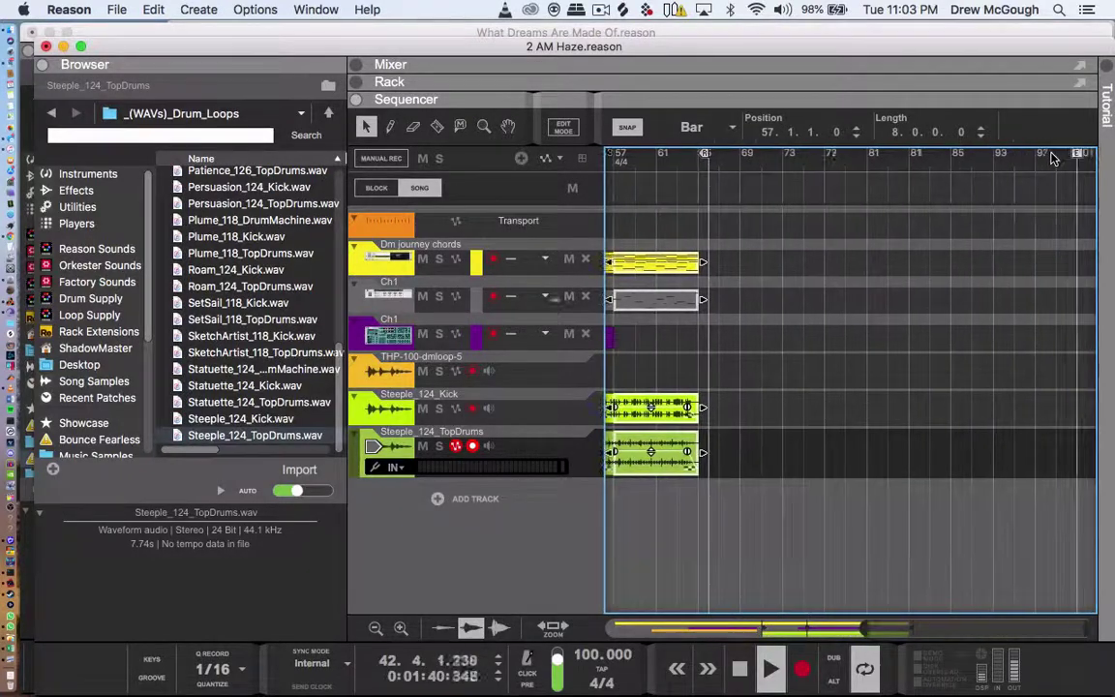
{"action": "left_click_drag", "start_coordinate": [1079, 155], "coordinate": [704, 182]}
{"action": "scroll", "coordinate": [712, 186], "scroll_direction": "left", "scroll_amount": 14}
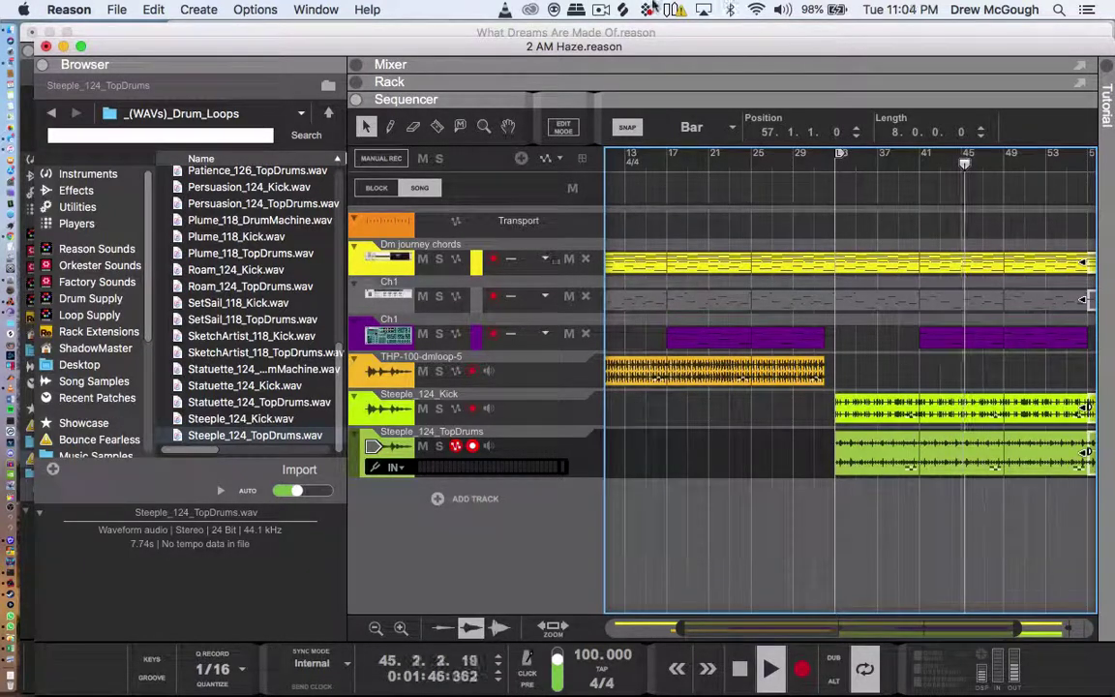
{"action": "left_click", "coordinate": [601, 10]}
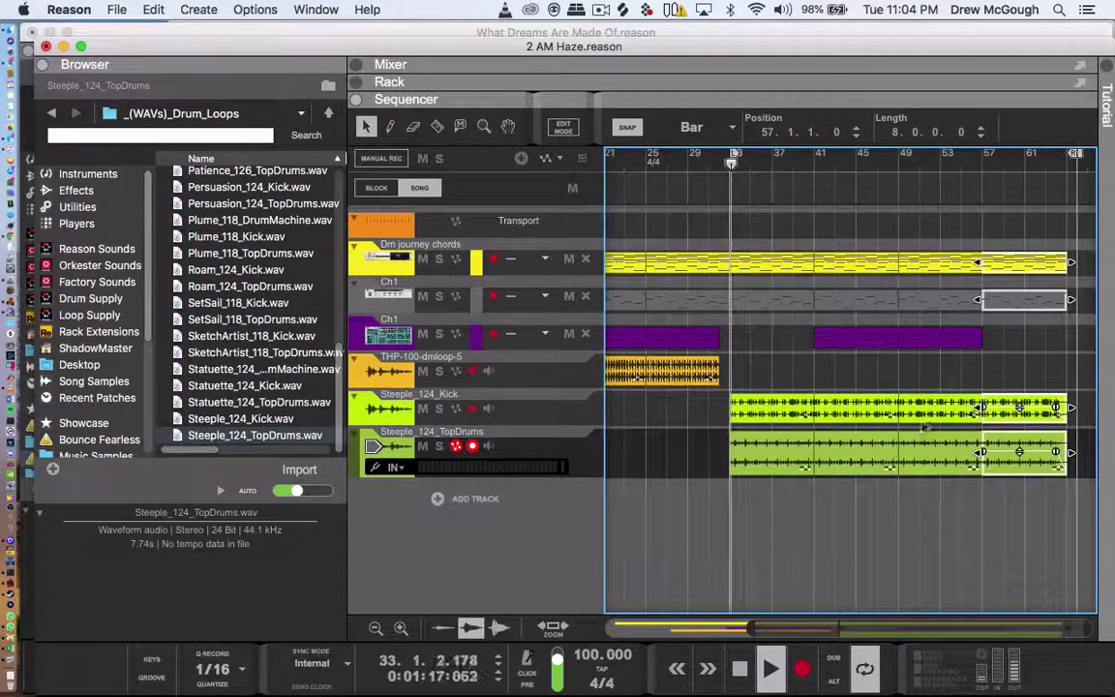
- Duplicate only the chord and grey Ch1 clips from bar 57 at bar 65, and extend the loop and song end to bar 77
{"action": "left_click", "coordinate": [983, 162]}
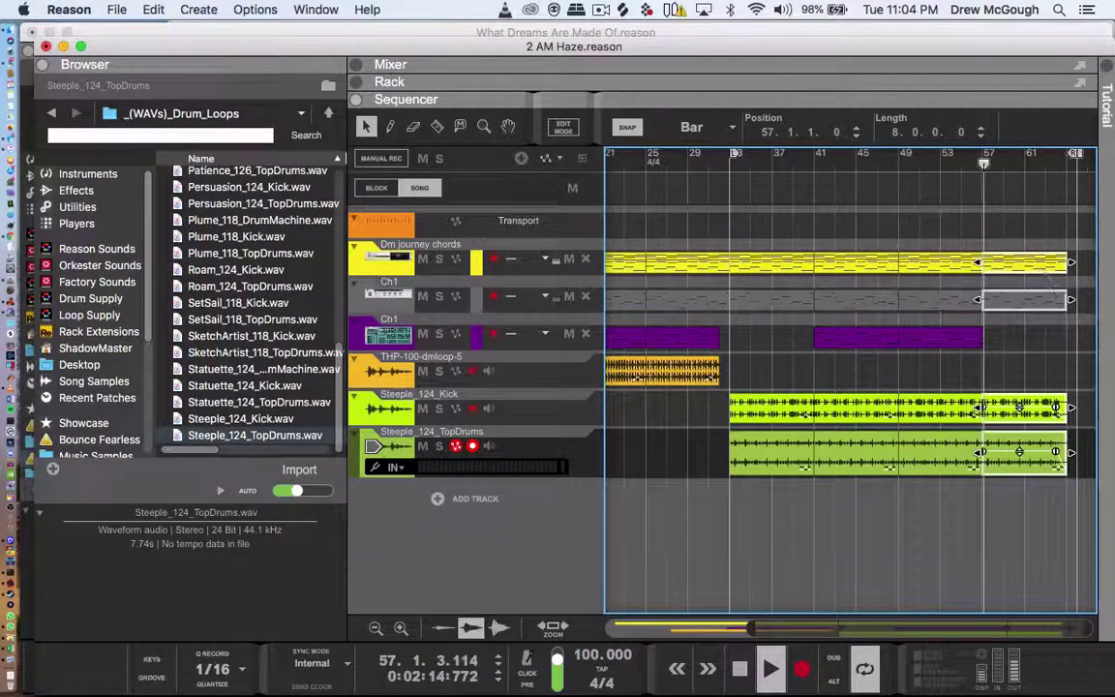
{"action": "left_click", "coordinate": [1065, 345]}
{"action": "left_click_drag", "start_coordinate": [1065, 301], "coordinate": [1005, 245]}
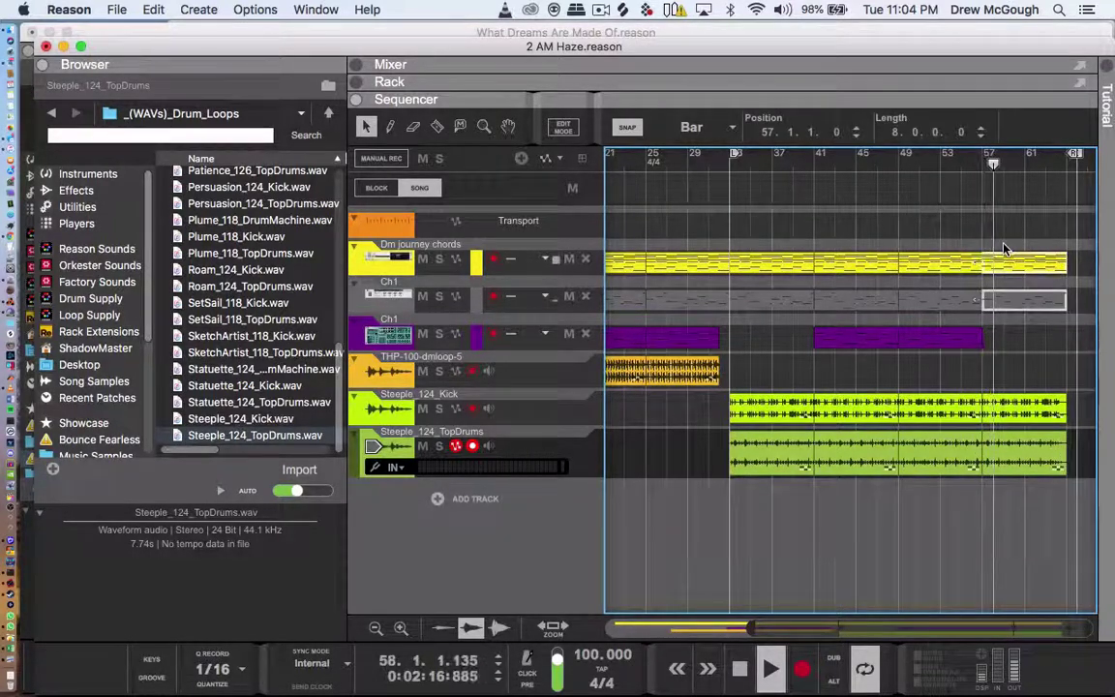
{"action": "key", "text": "super+d"}
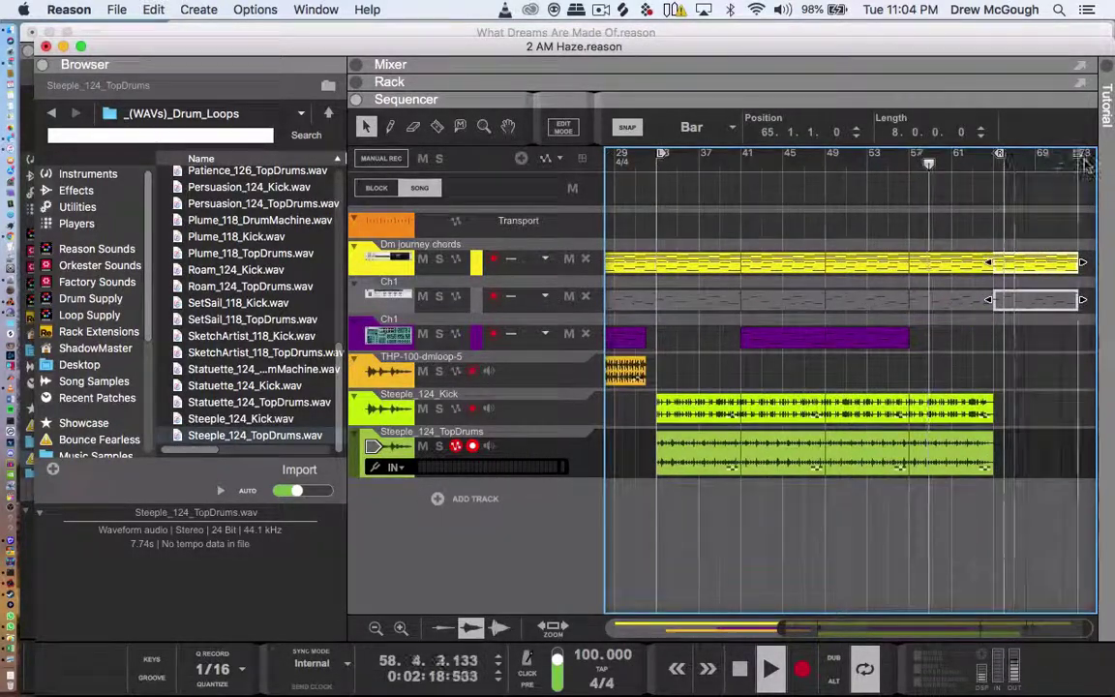
{"action": "scroll", "coordinate": [1026, 172], "scroll_direction": "right", "scroll_amount": 5}
{"action": "scroll", "coordinate": [1065, 163], "scroll_direction": "left", "scroll_amount": 3}
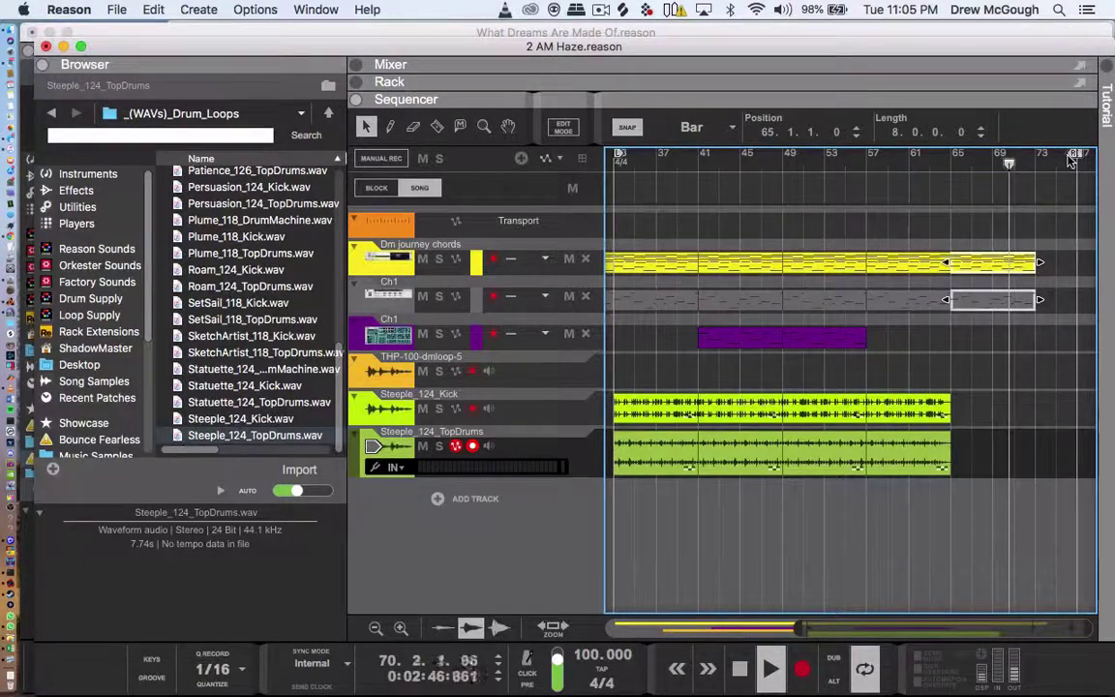
- Open the grey Ch1 clip at bar 65 for note editing and lower its final note at 72.4 to D#3
{"action": "left_click", "coordinate": [1030, 298]}
{"action": "double_click", "coordinate": [1033, 300]}
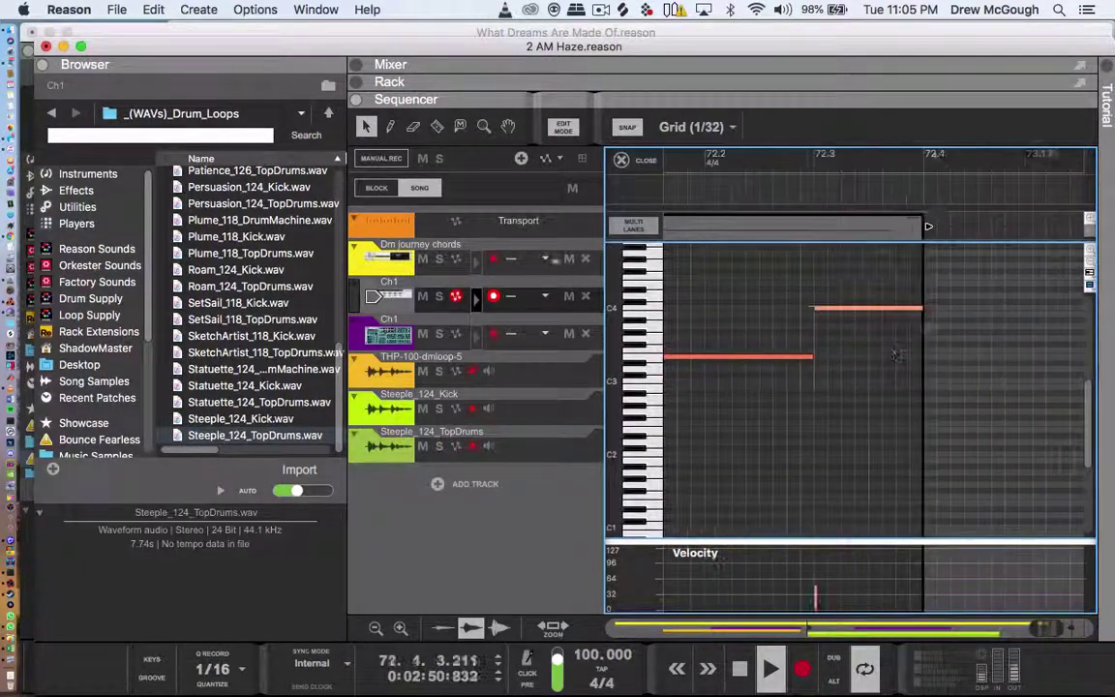
{"action": "left_click_drag", "start_coordinate": [887, 306], "coordinate": [888, 368]}
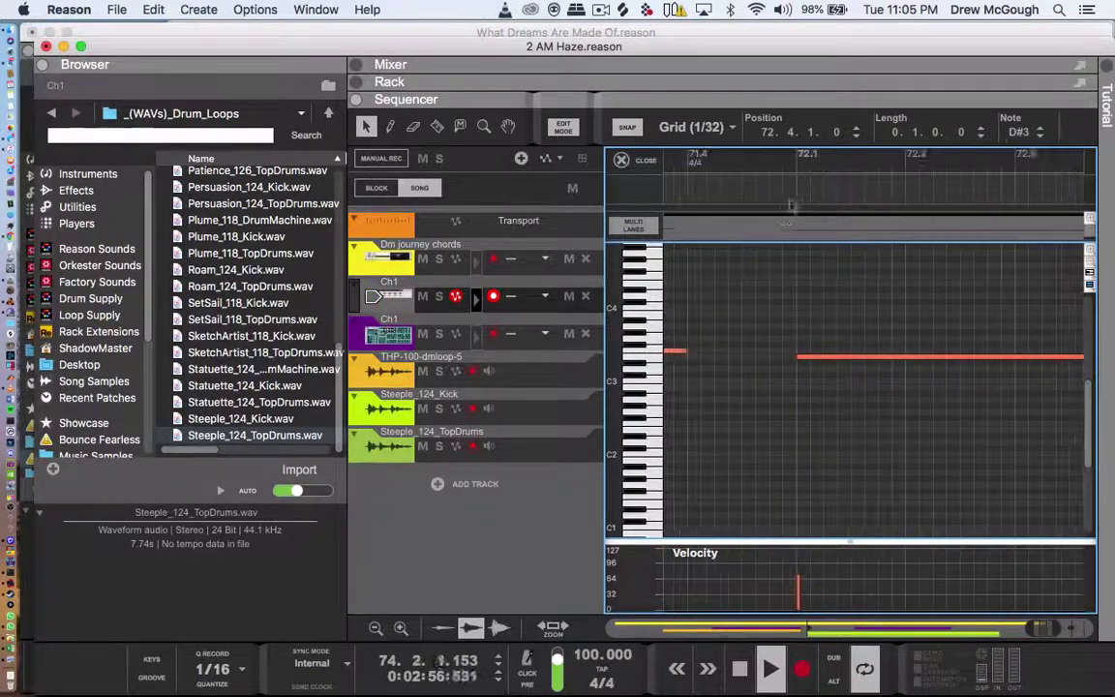
- Audition the ending from bar 72, lower the clip's final note to D3 and play the passage again
{"action": "left_click", "coordinate": [794, 164]}
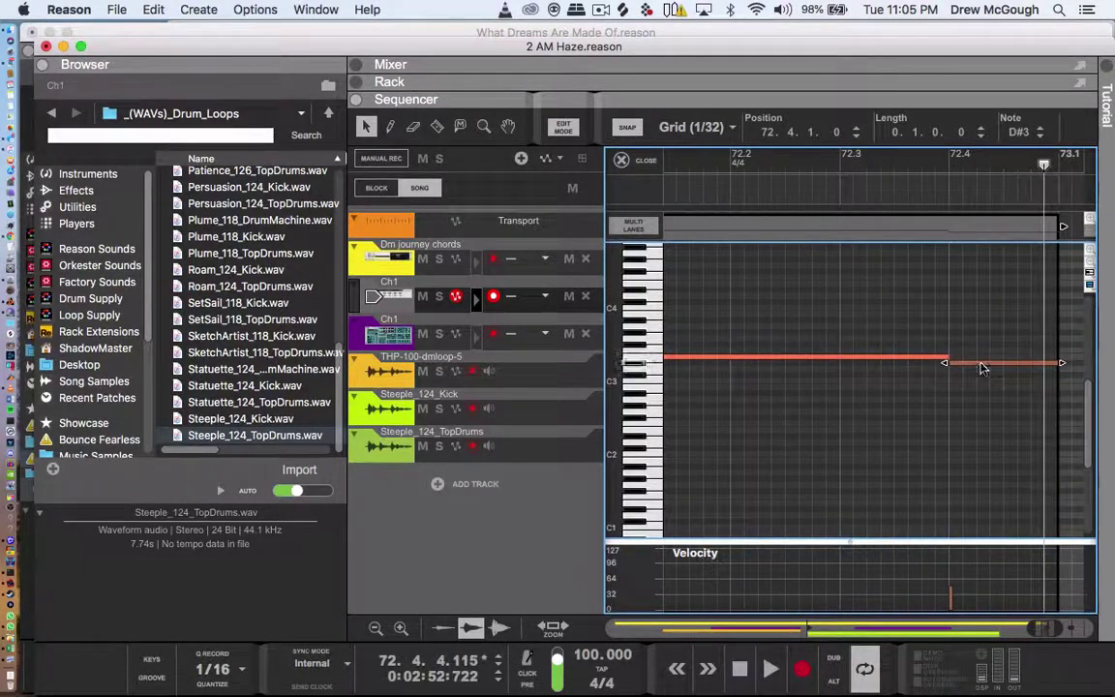
{"action": "left_click_drag", "start_coordinate": [981, 368], "coordinate": [980, 373]}
{"action": "scroll", "coordinate": [698, 194], "scroll_direction": "left", "scroll_amount": 3}
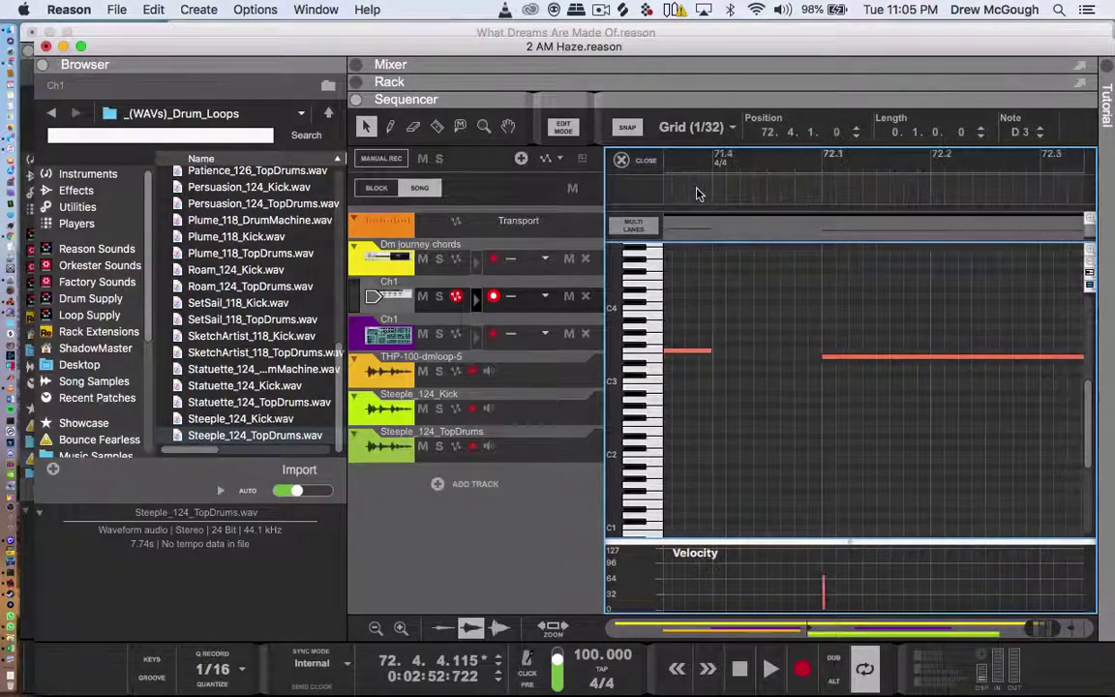
{"action": "left_click", "coordinate": [812, 171]}
{"action": "key", "text": "space"}
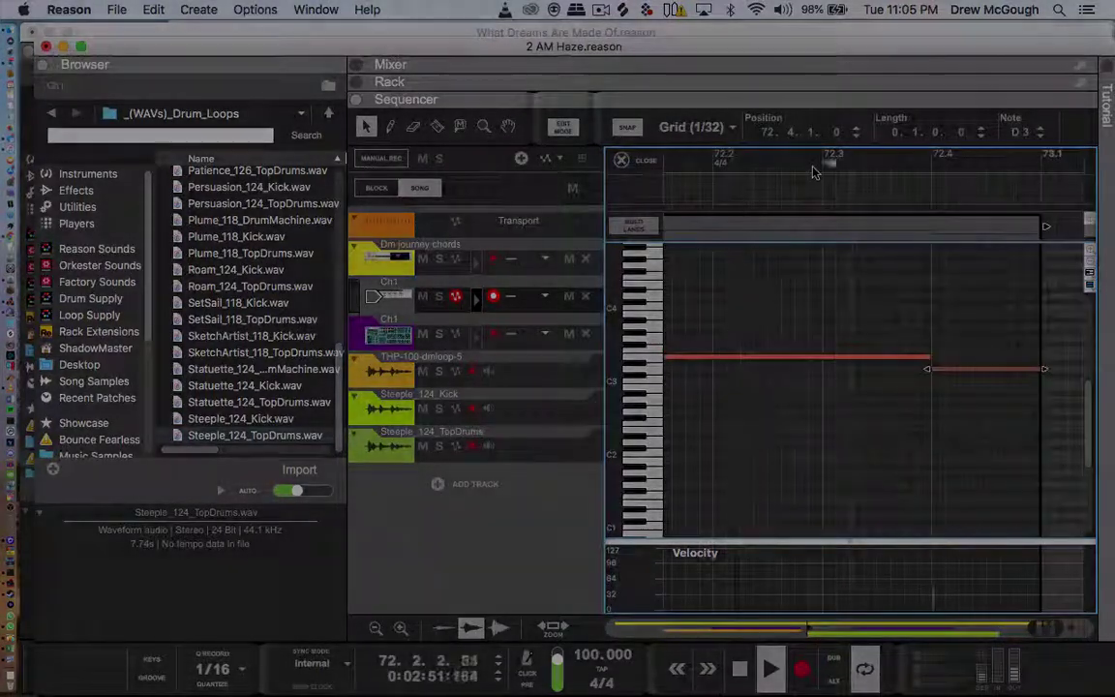